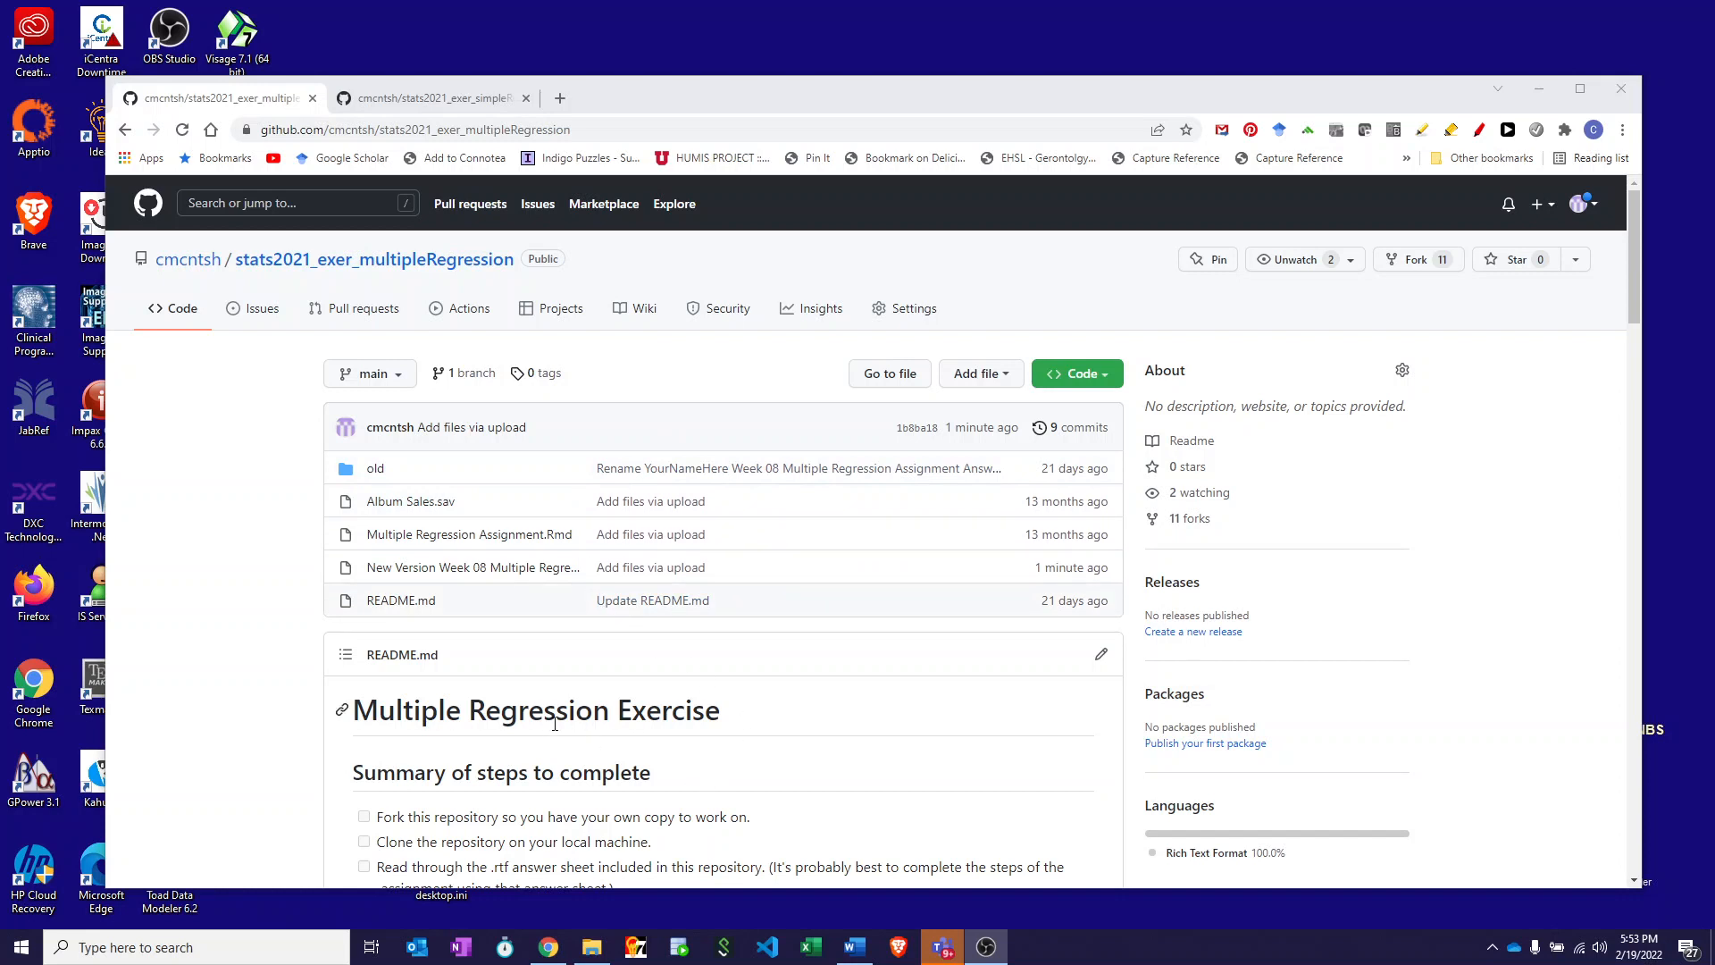
Step: Download the stats2021_exer_multipleRegression repository as a ZIP file and open the downloaded archive
click(1104, 379)
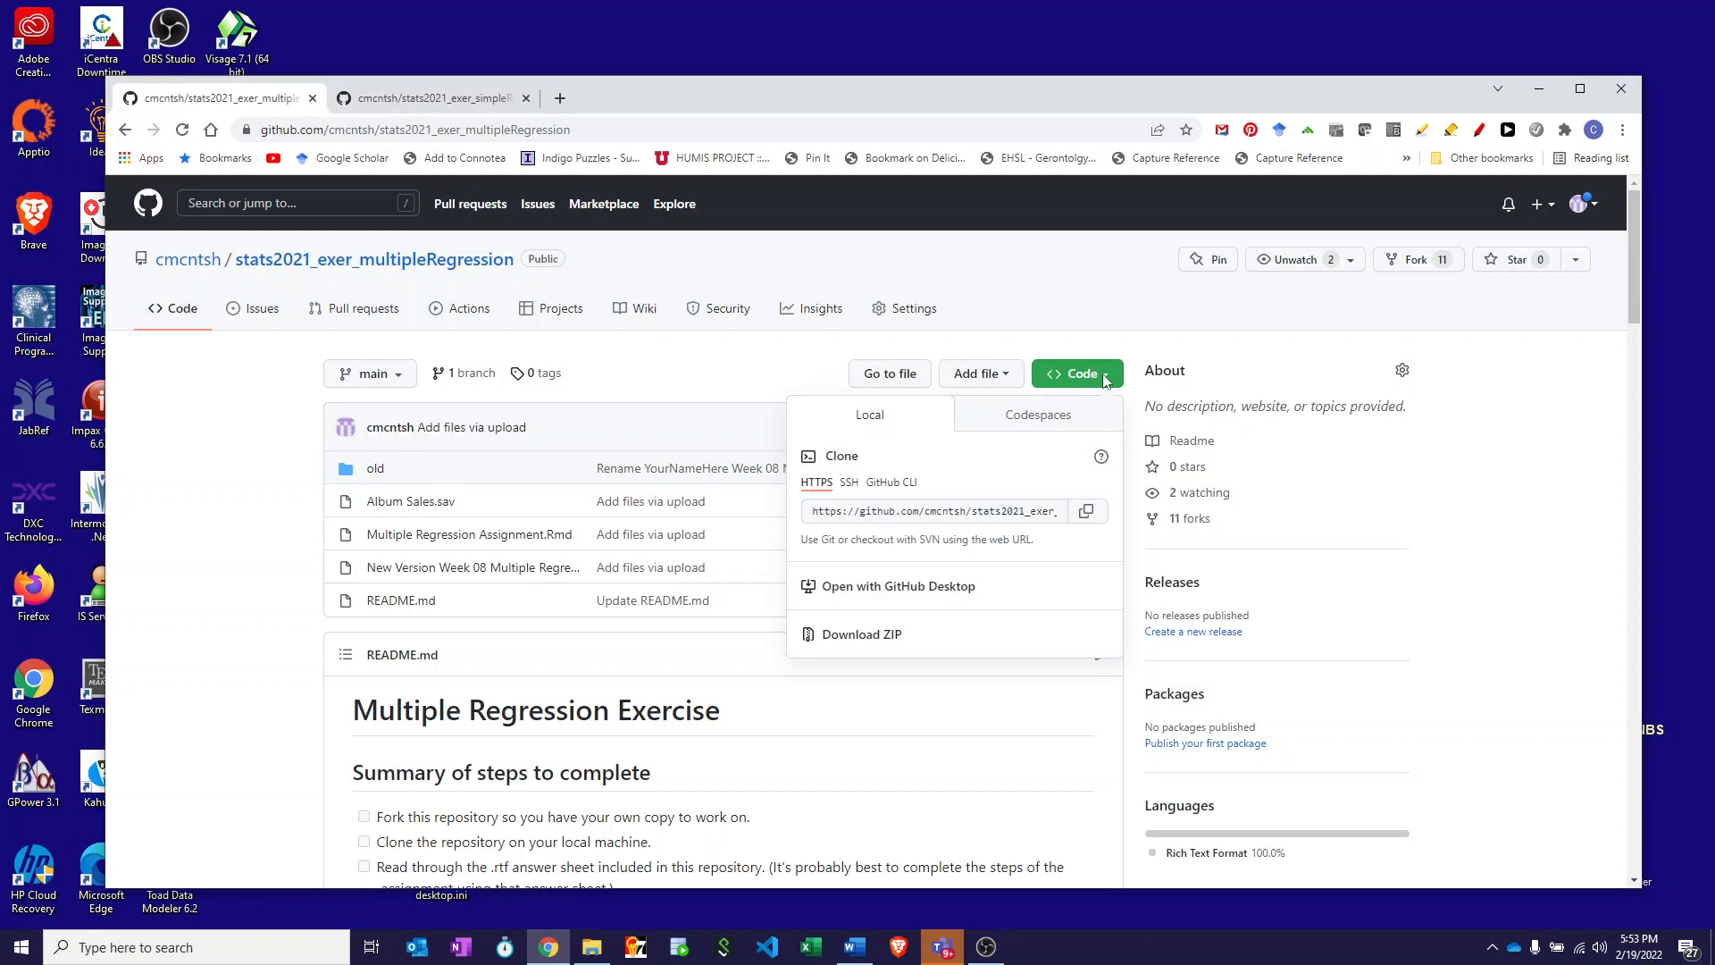
click(907, 643)
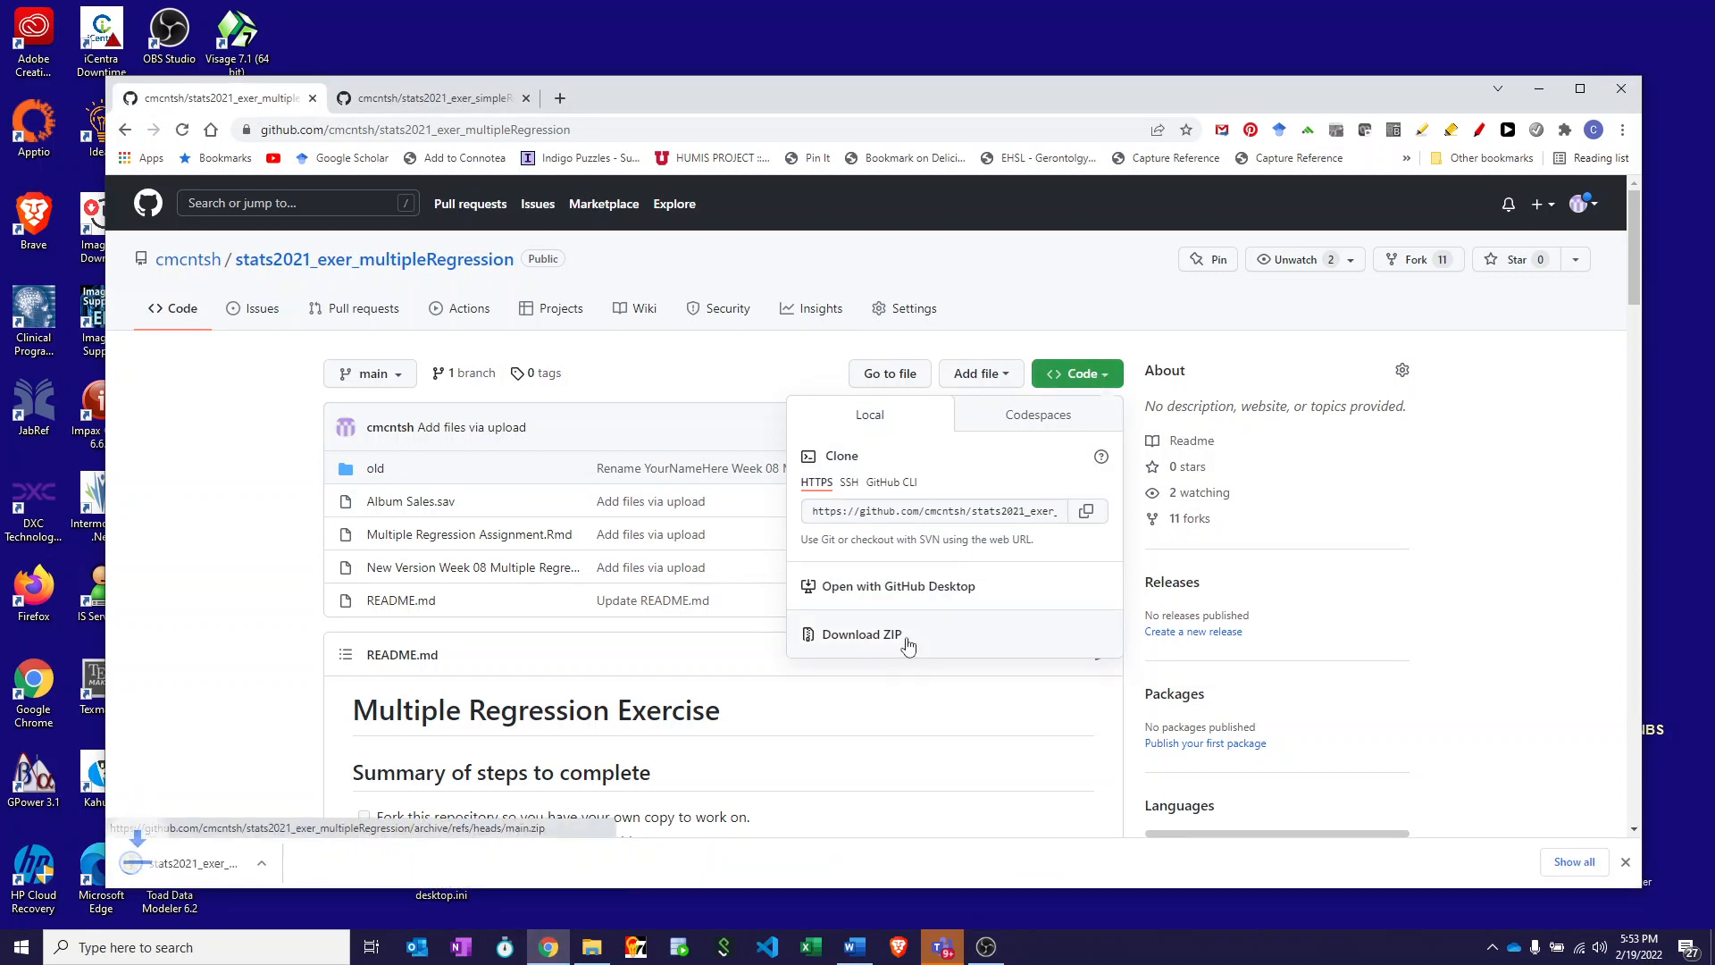
click(197, 866)
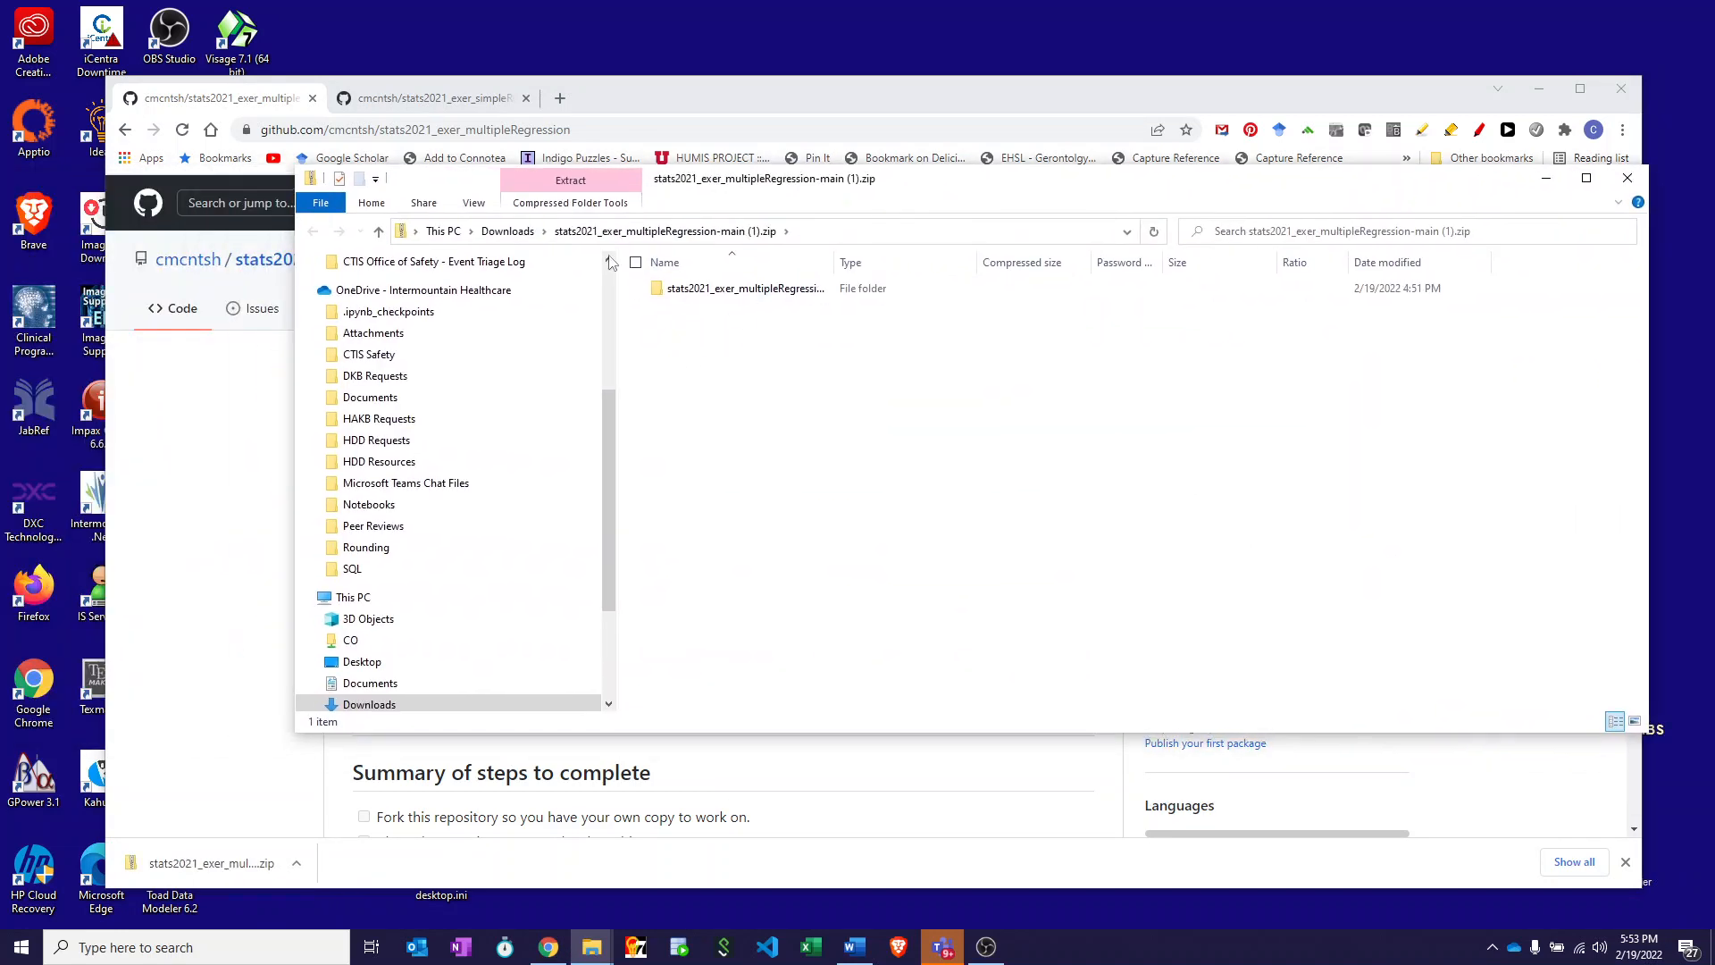
Step: Extract all files from the downloaded archive to the suggested folder in Downloads
click(632, 198)
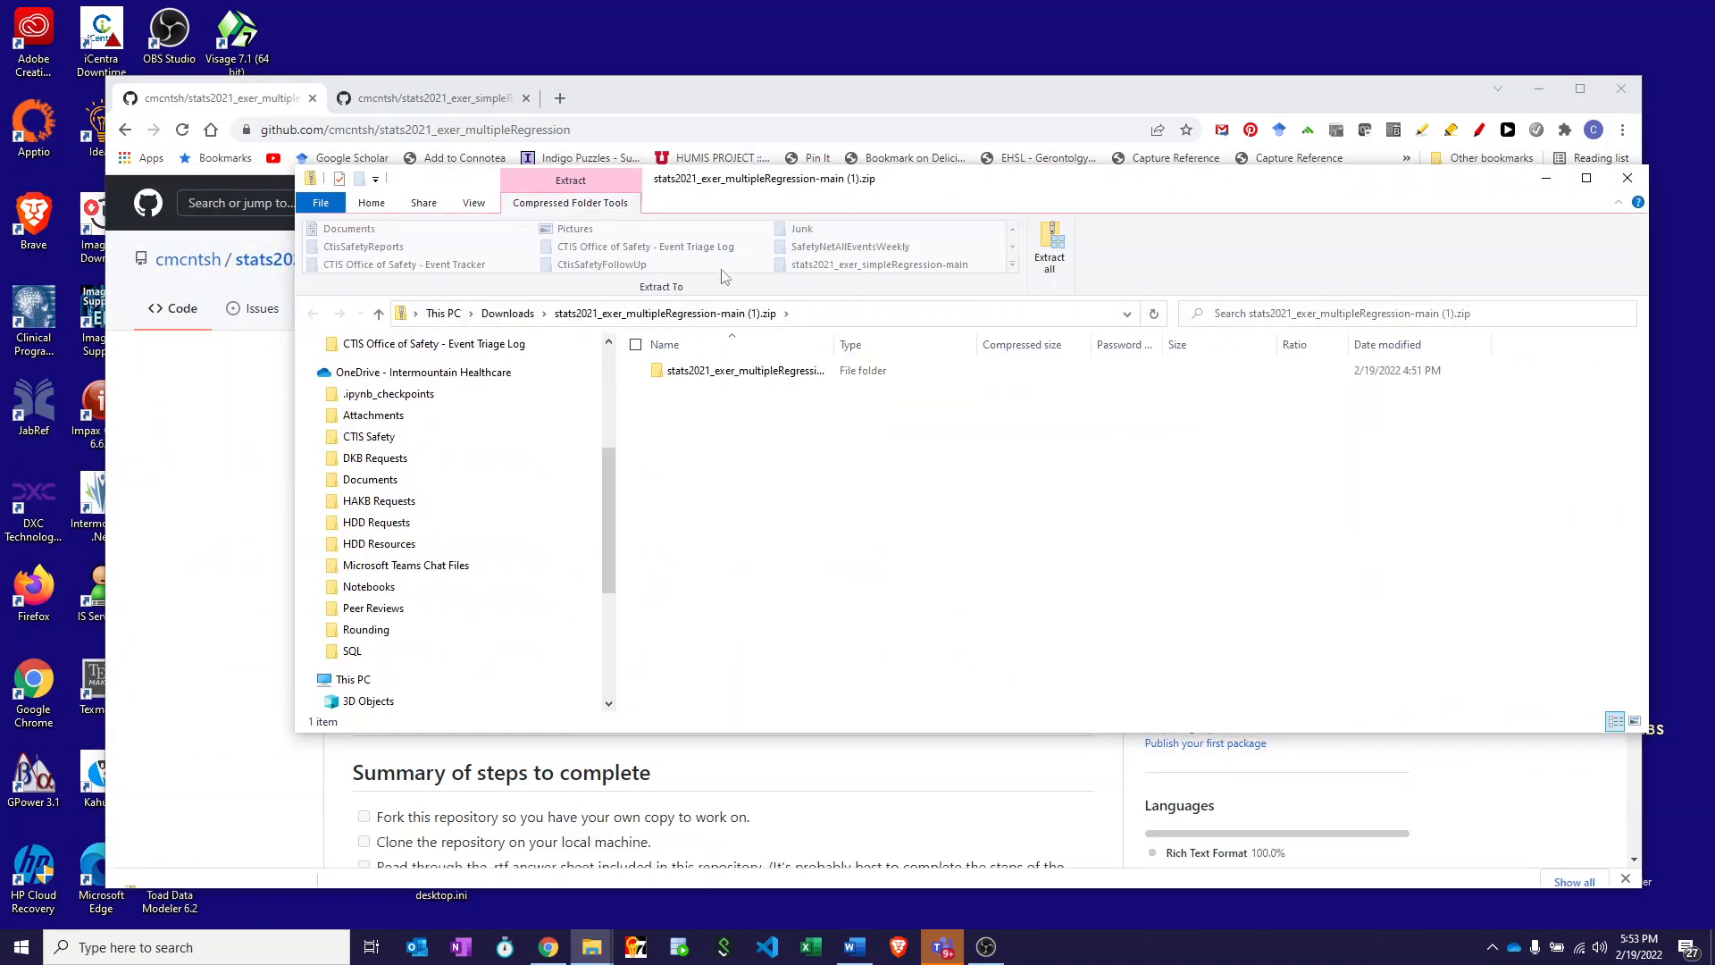
click(1049, 247)
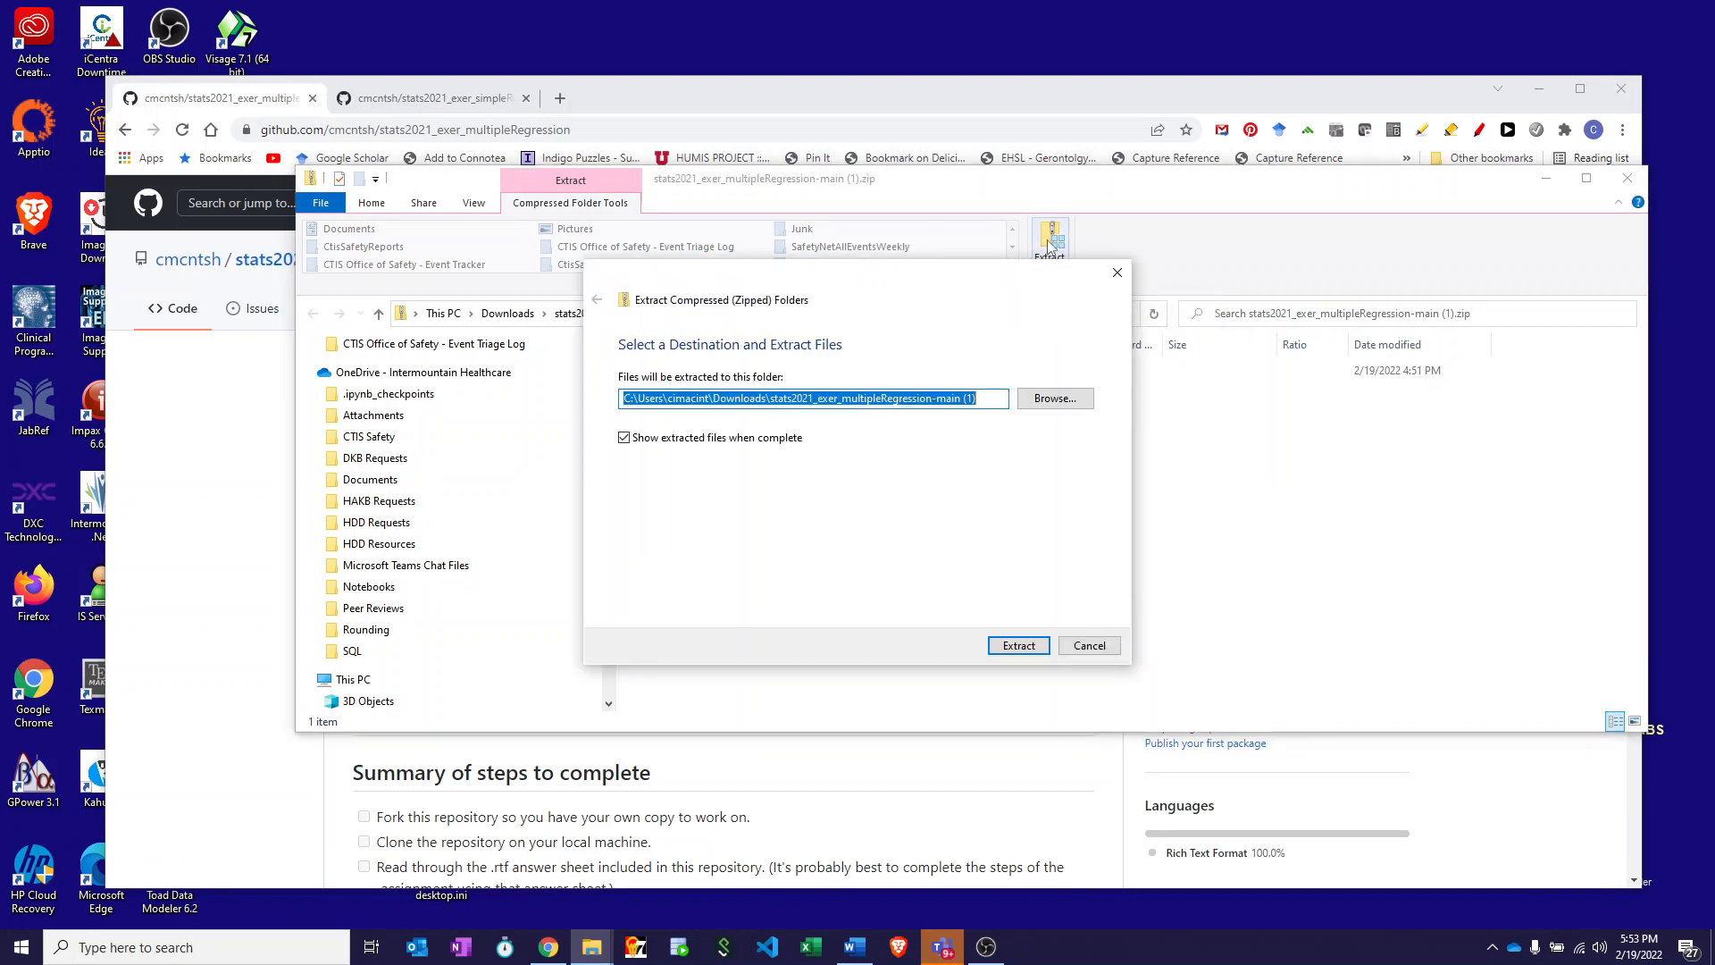
click(1019, 645)
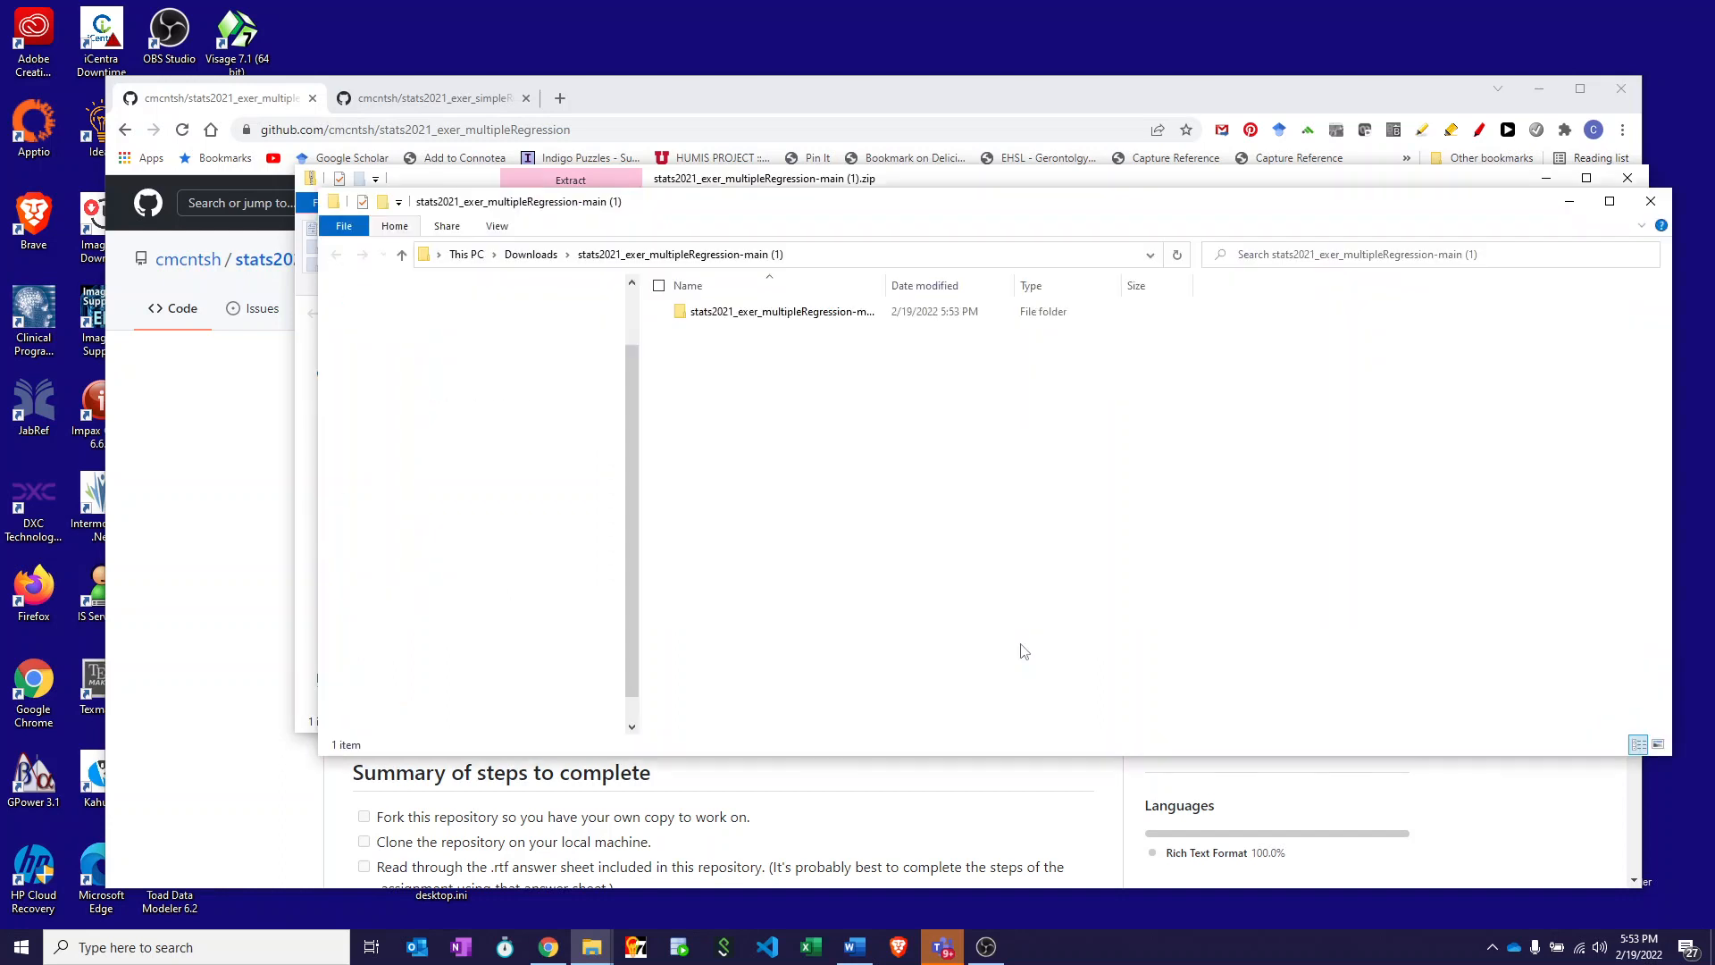
Step: Open the New Version Week 08 Multiple Regression Assignment Answer Sheet.rtf from the extracted folder and close the older YourNameHere answer sheet
double_click(699, 317)
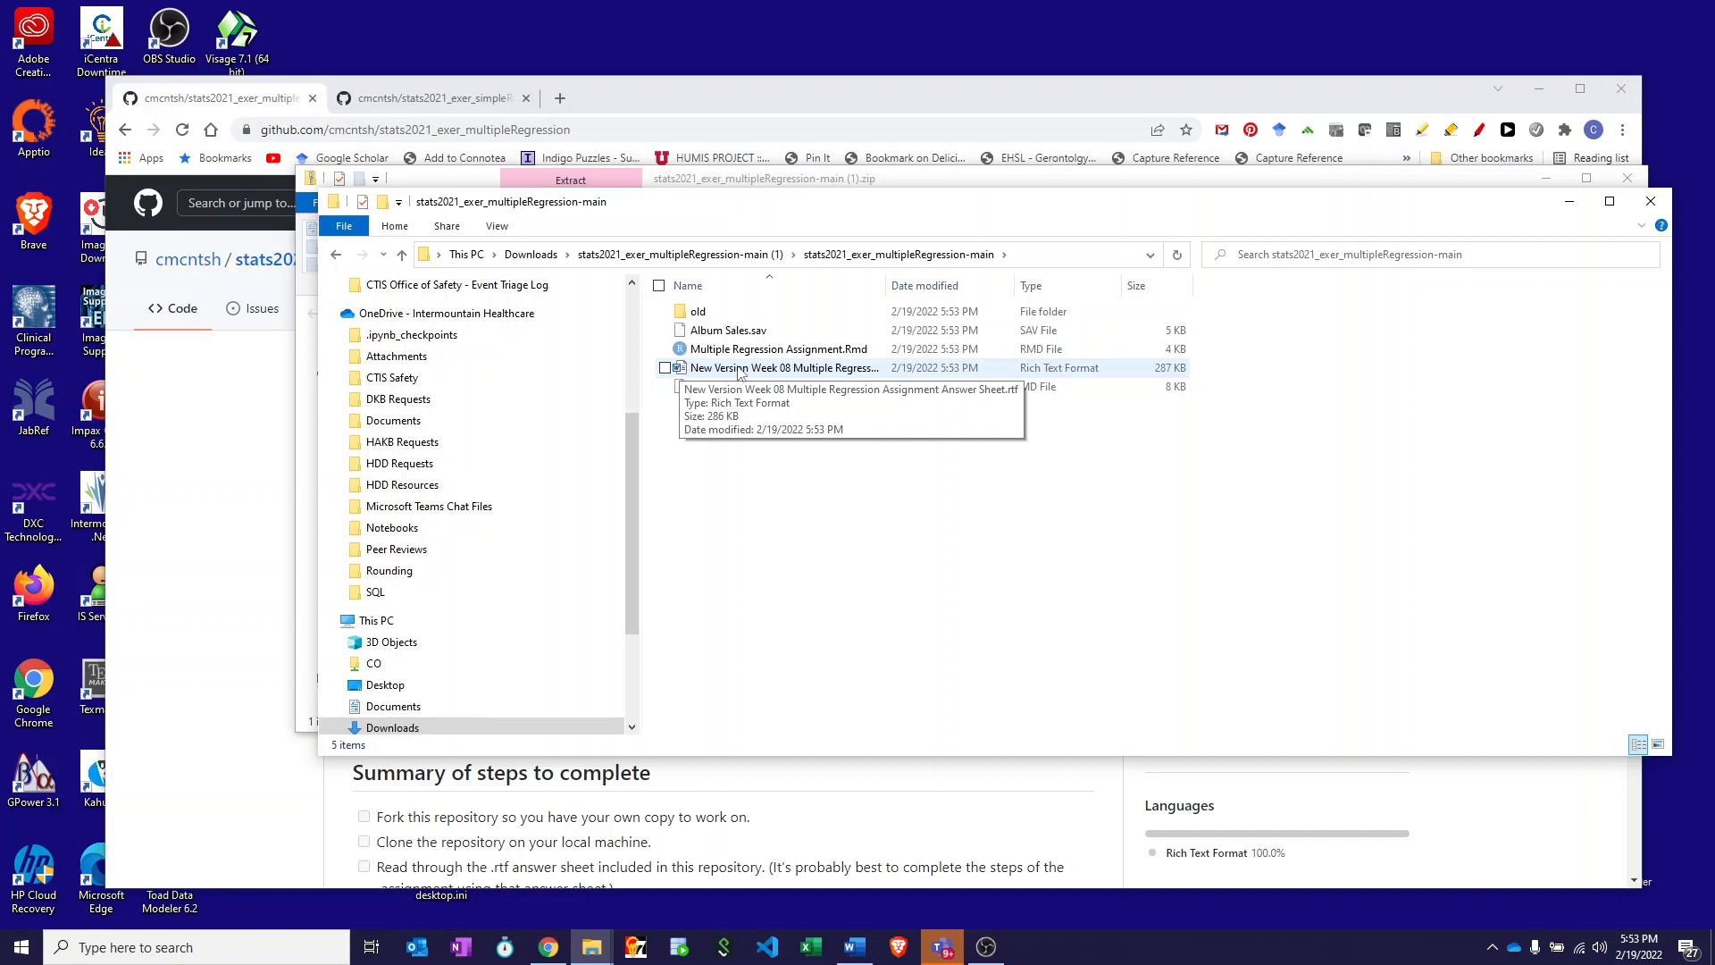
double_click(680, 369)
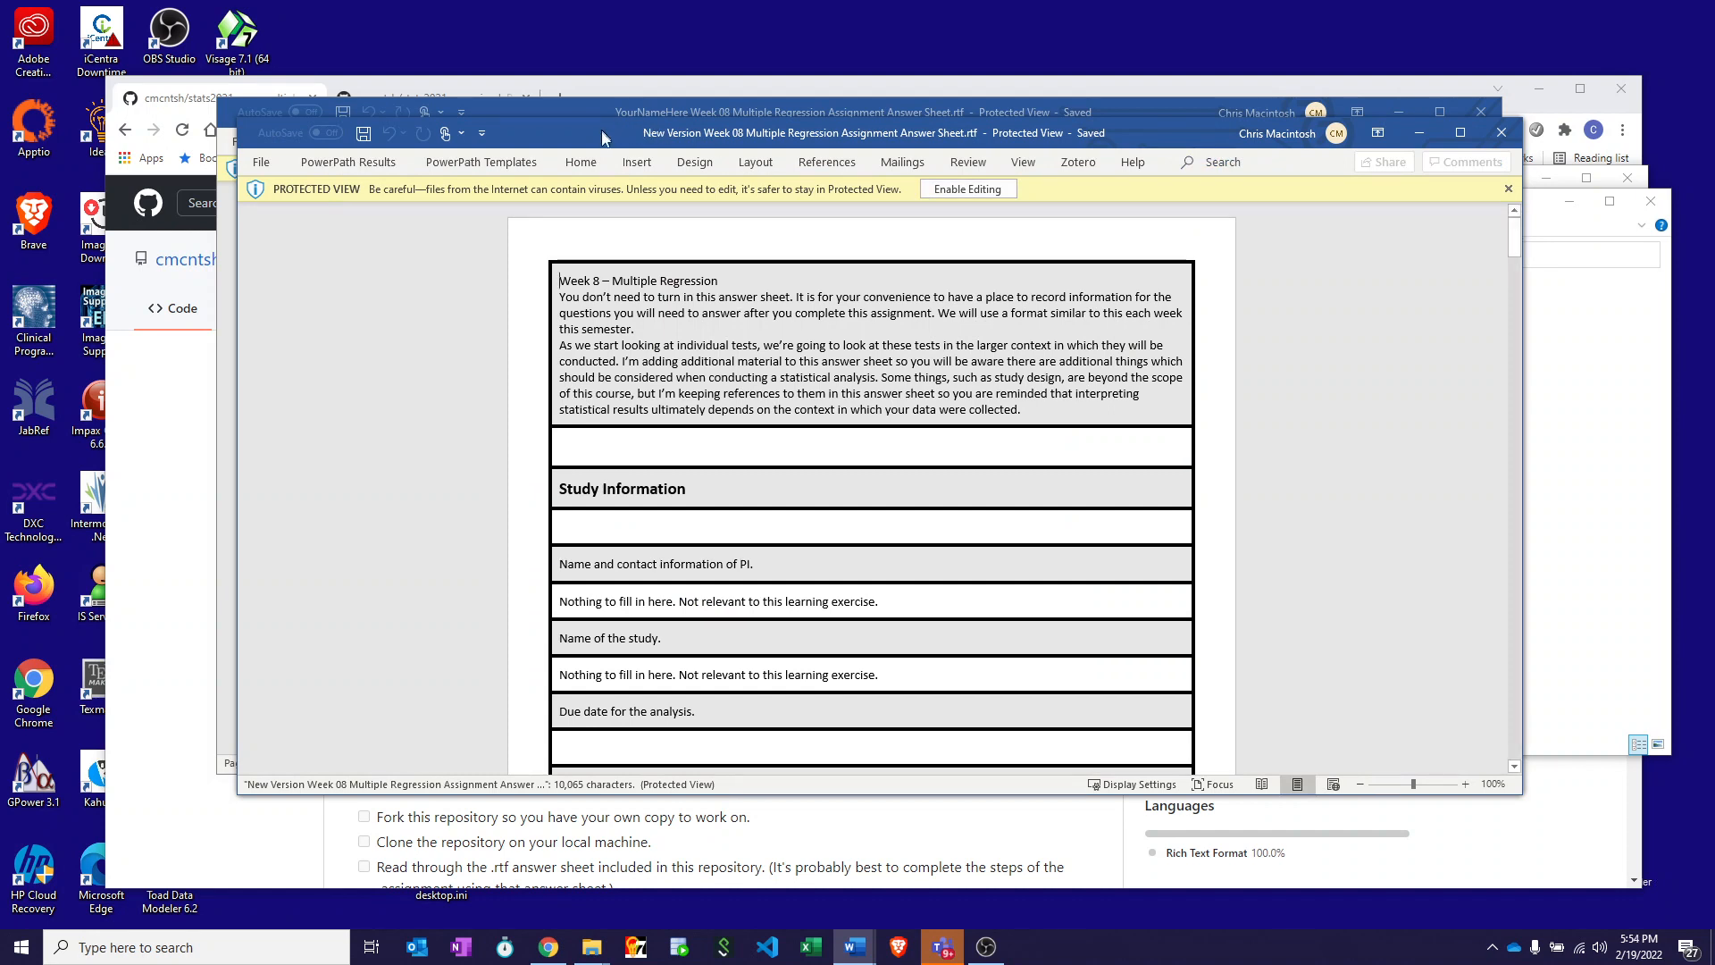
drag(601, 130, 619, 183)
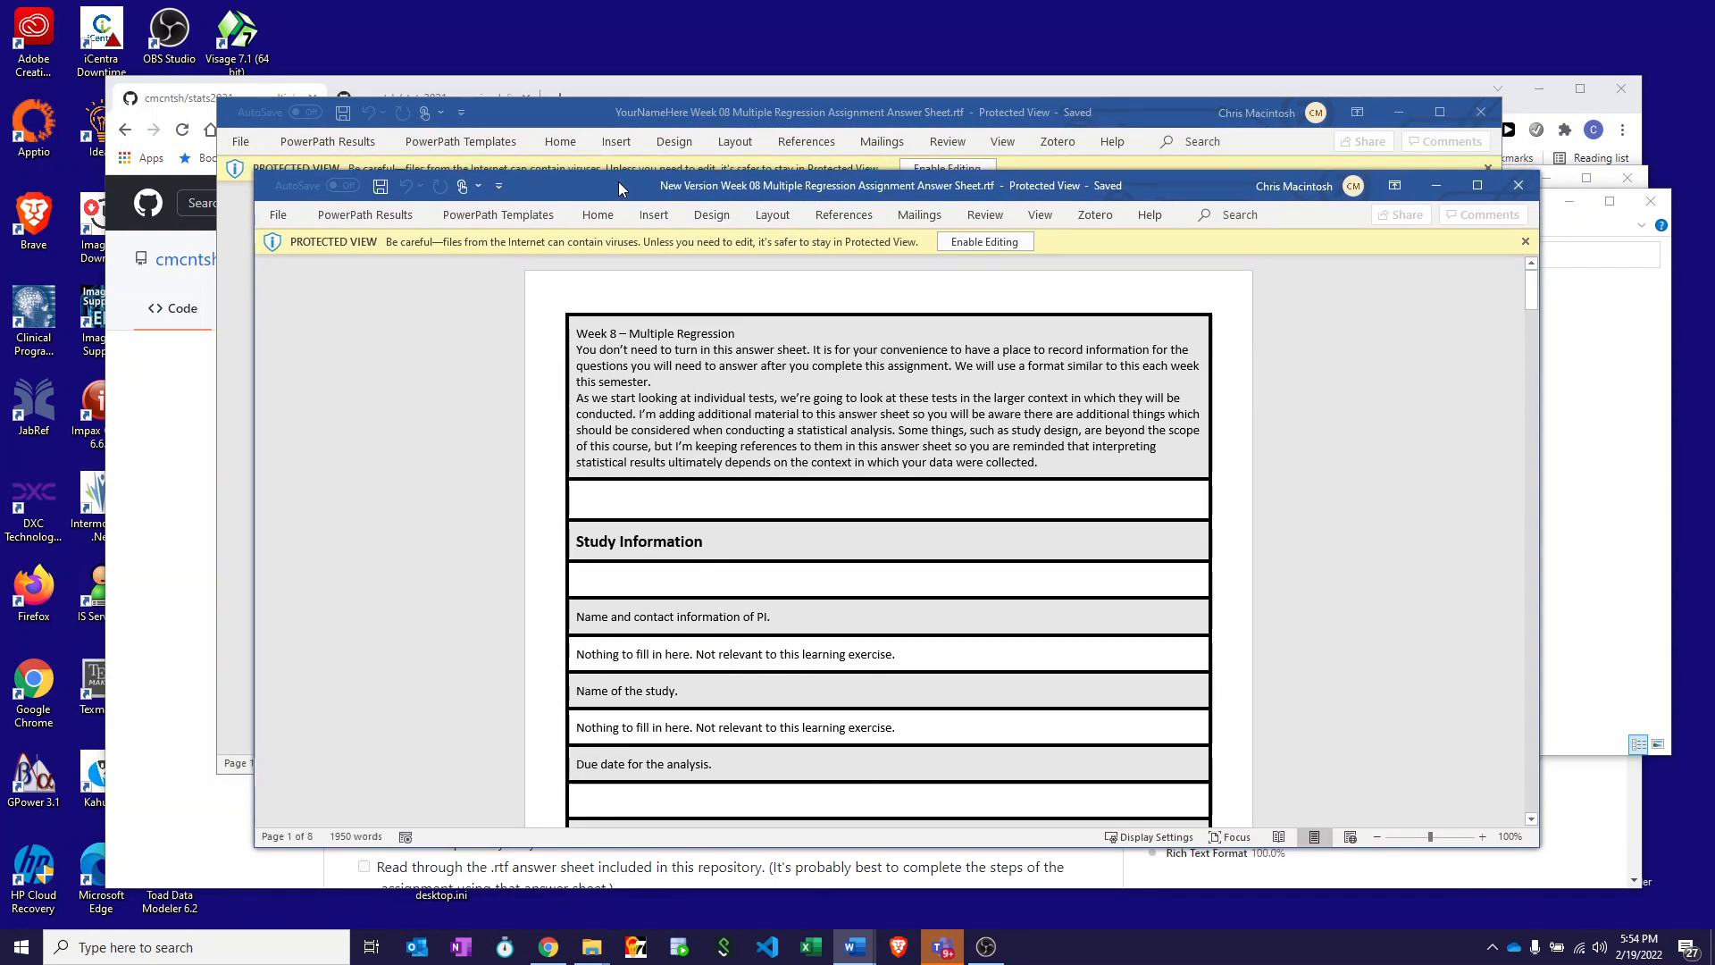
click(1478, 114)
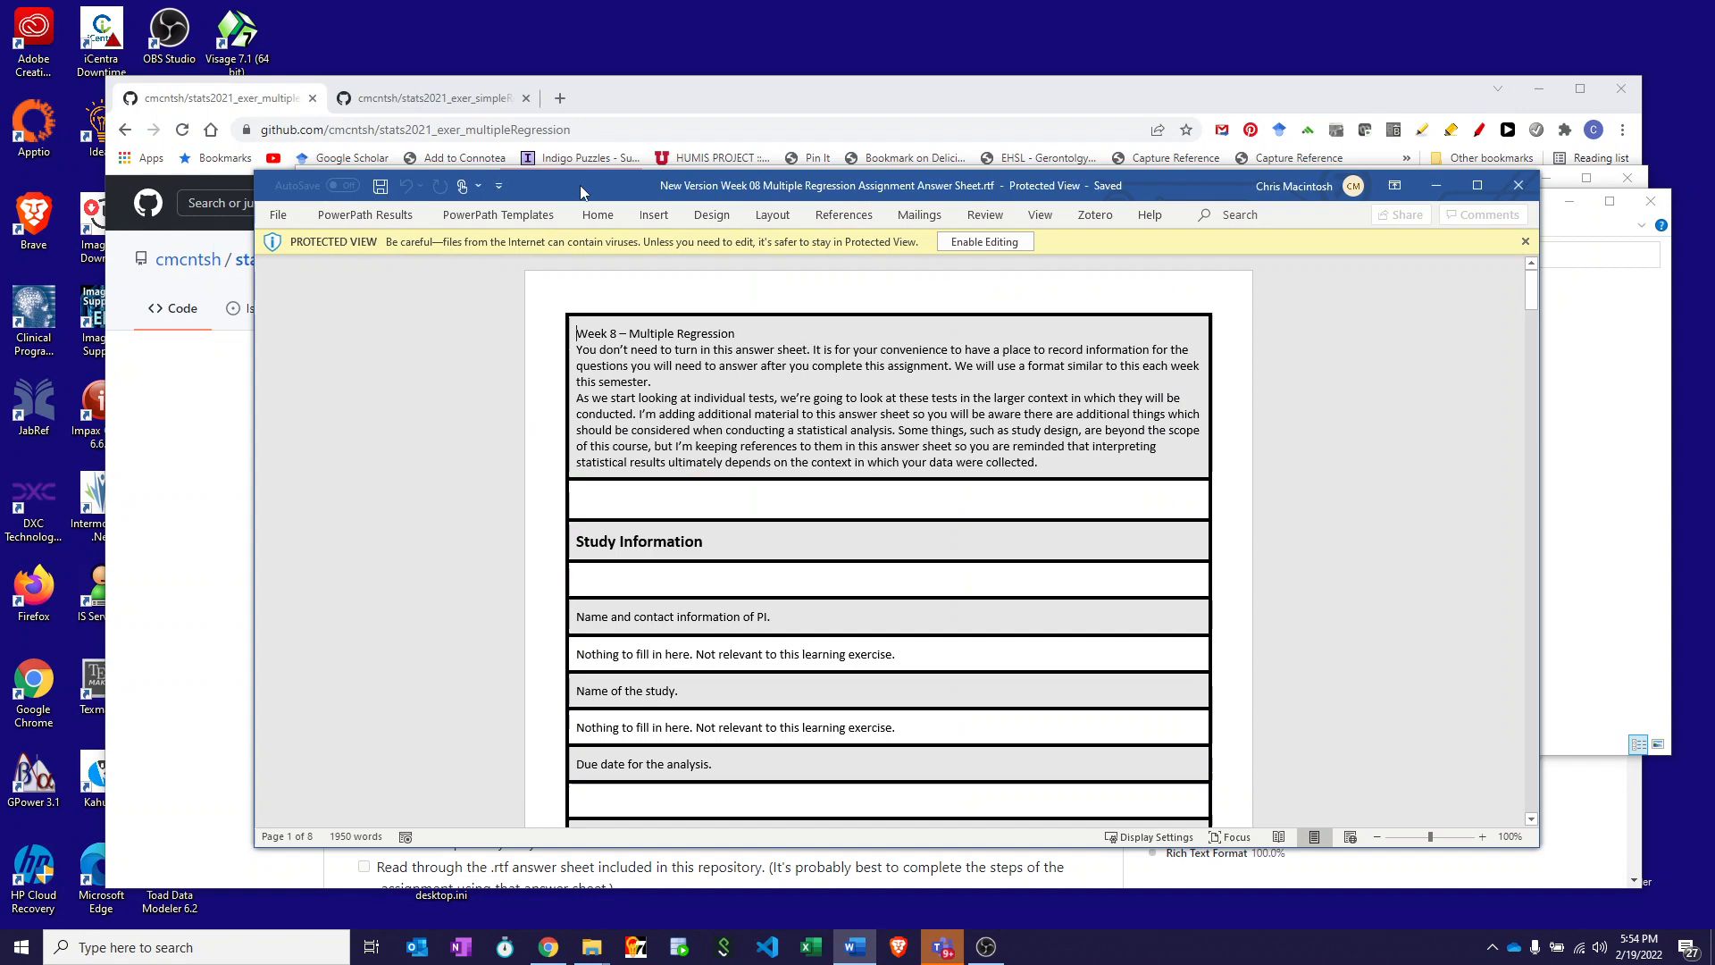
drag(580, 185, 579, 141)
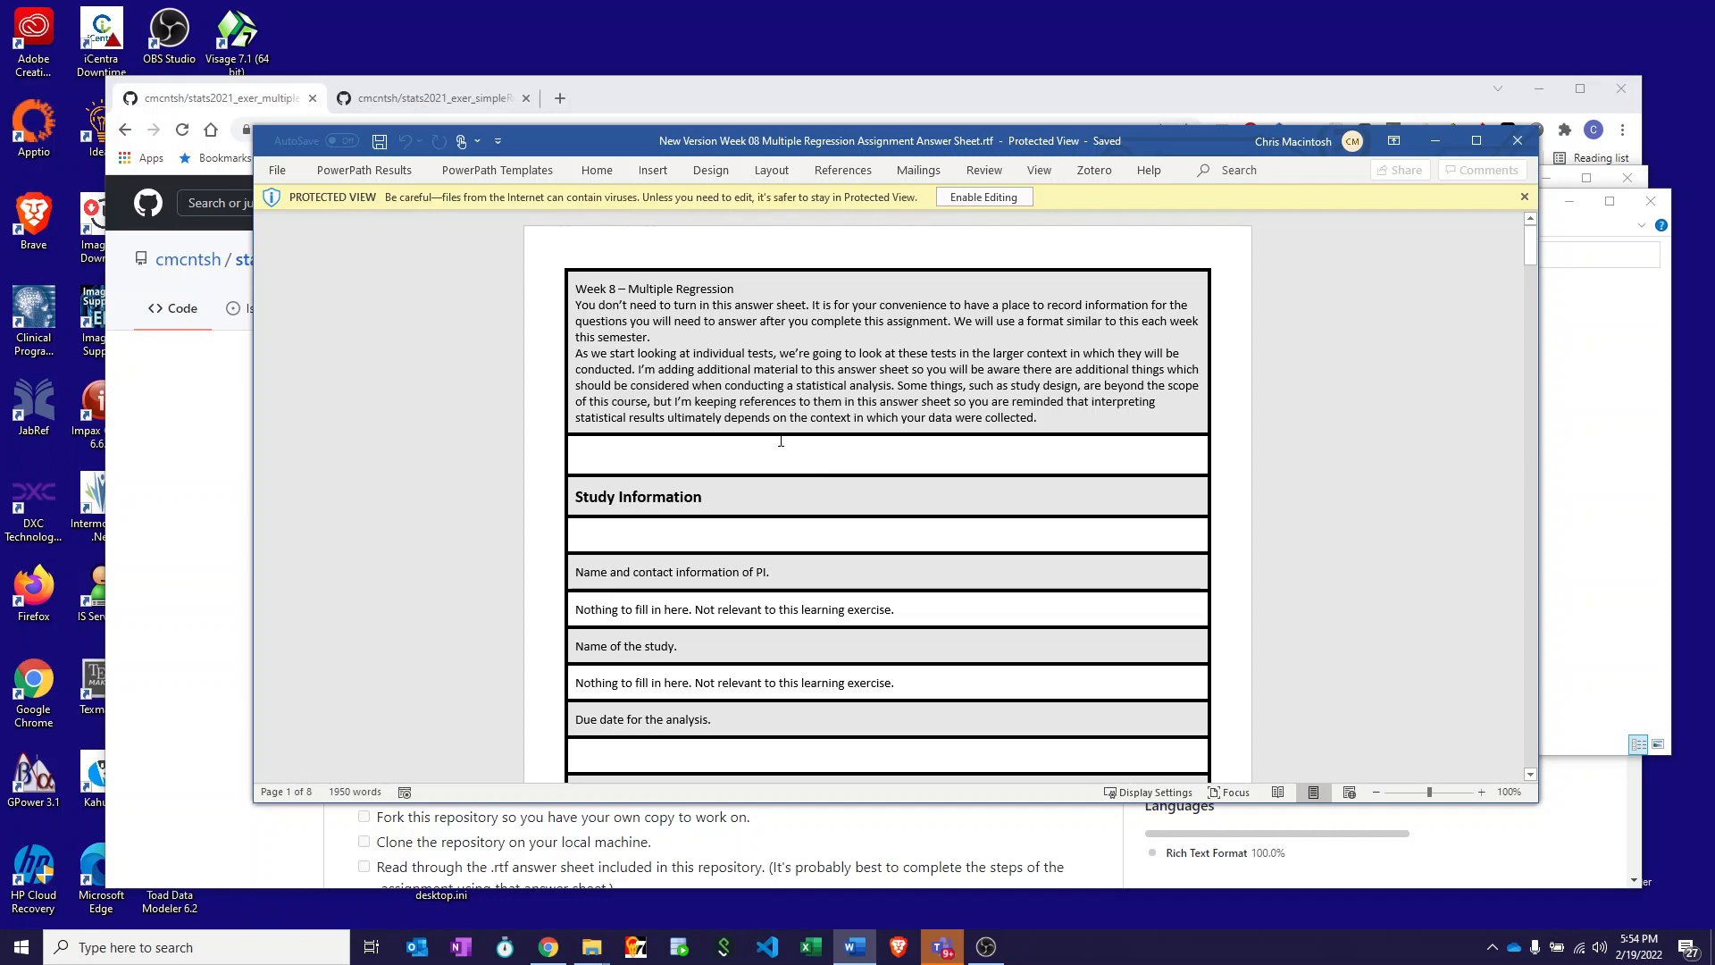
Step: Review the Study Information questions in the answer sheet, from the PI details through the data handling procedures
scroll(645, 439, down, 2)
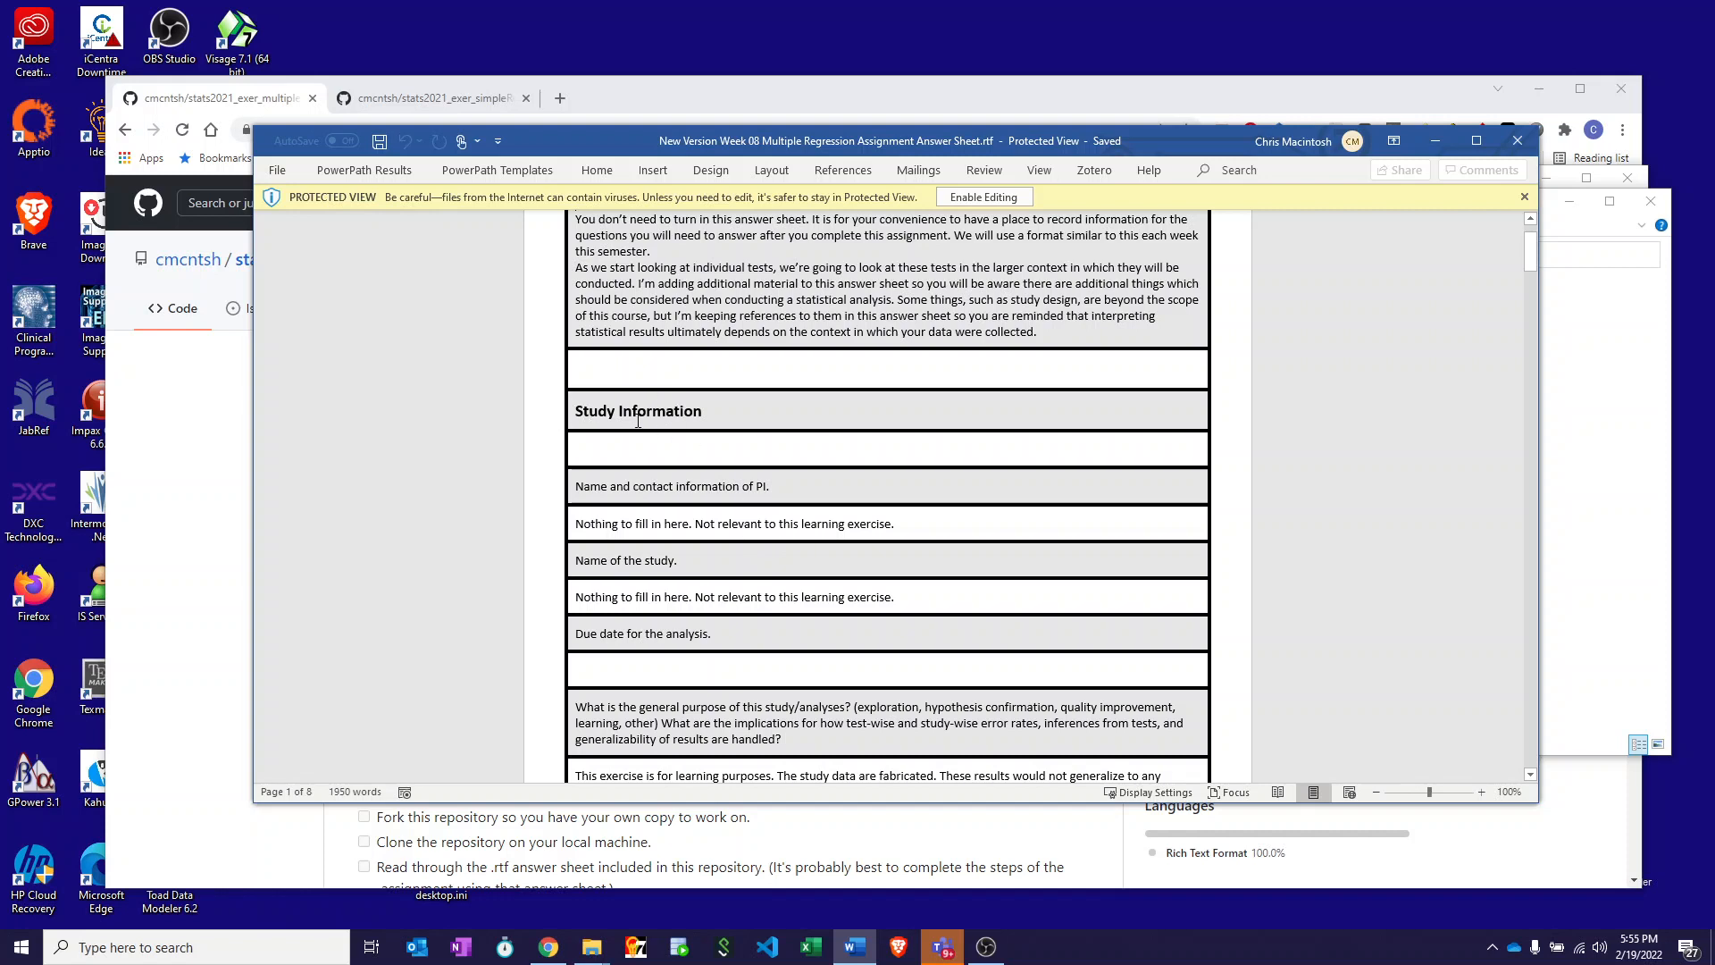
scroll(650, 421, down, 1)
scroll(649, 421, down, 3)
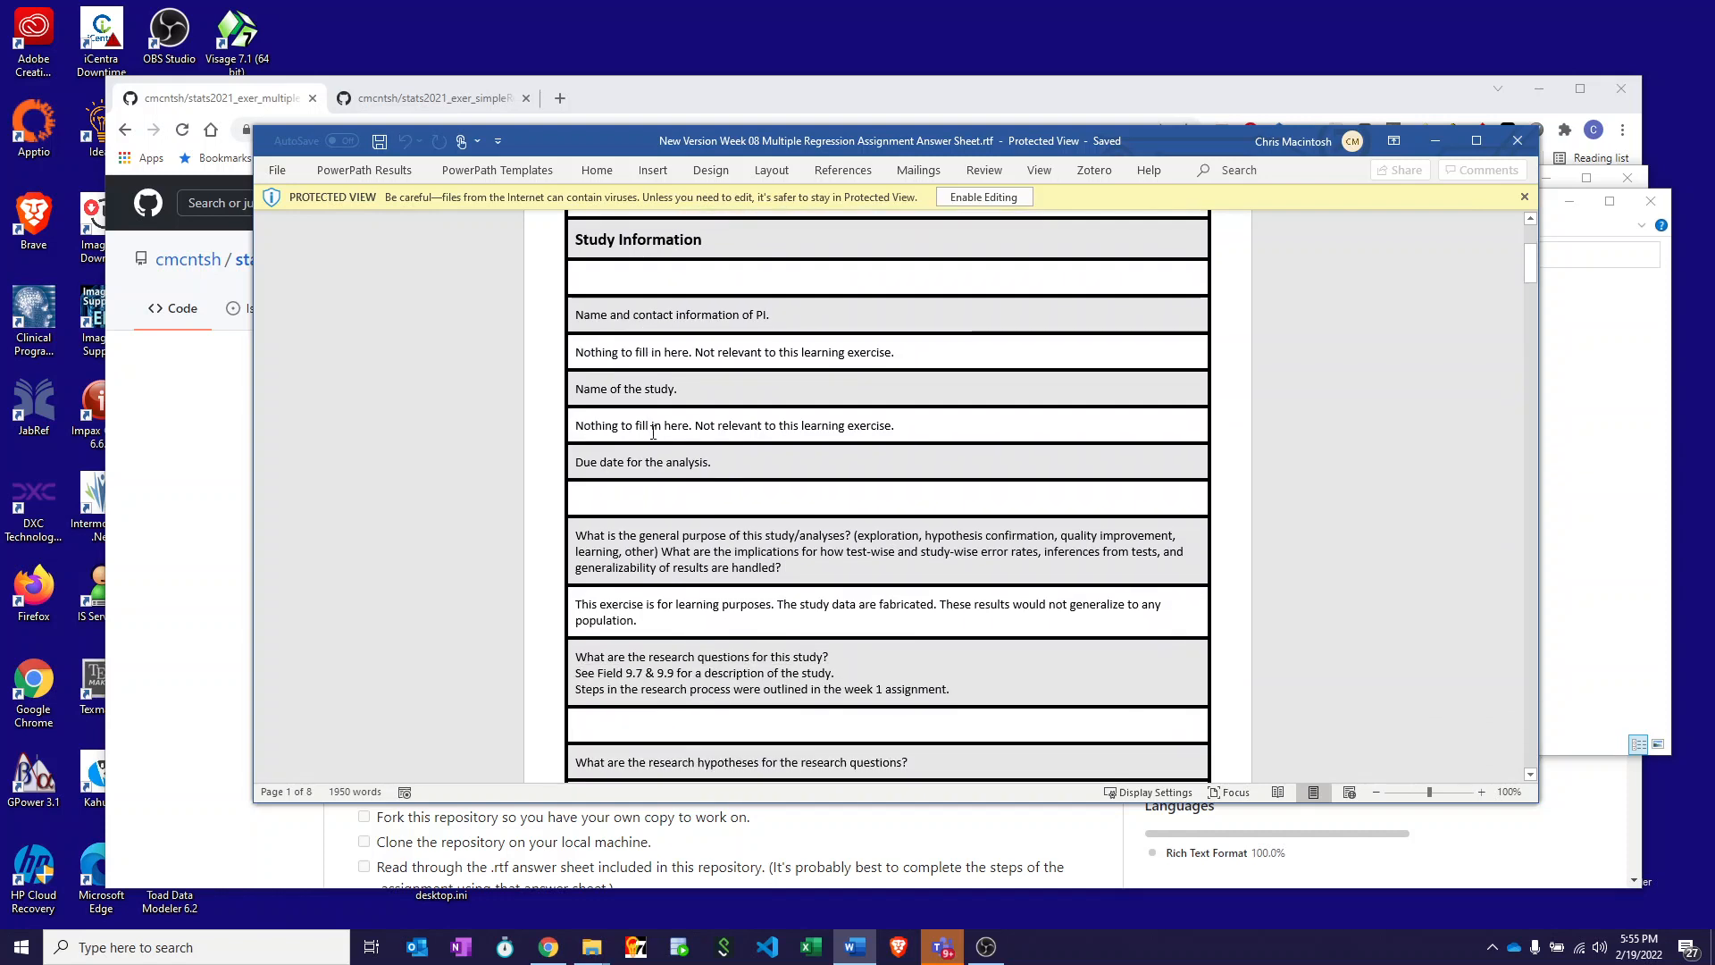
scroll(657, 551, down, 3)
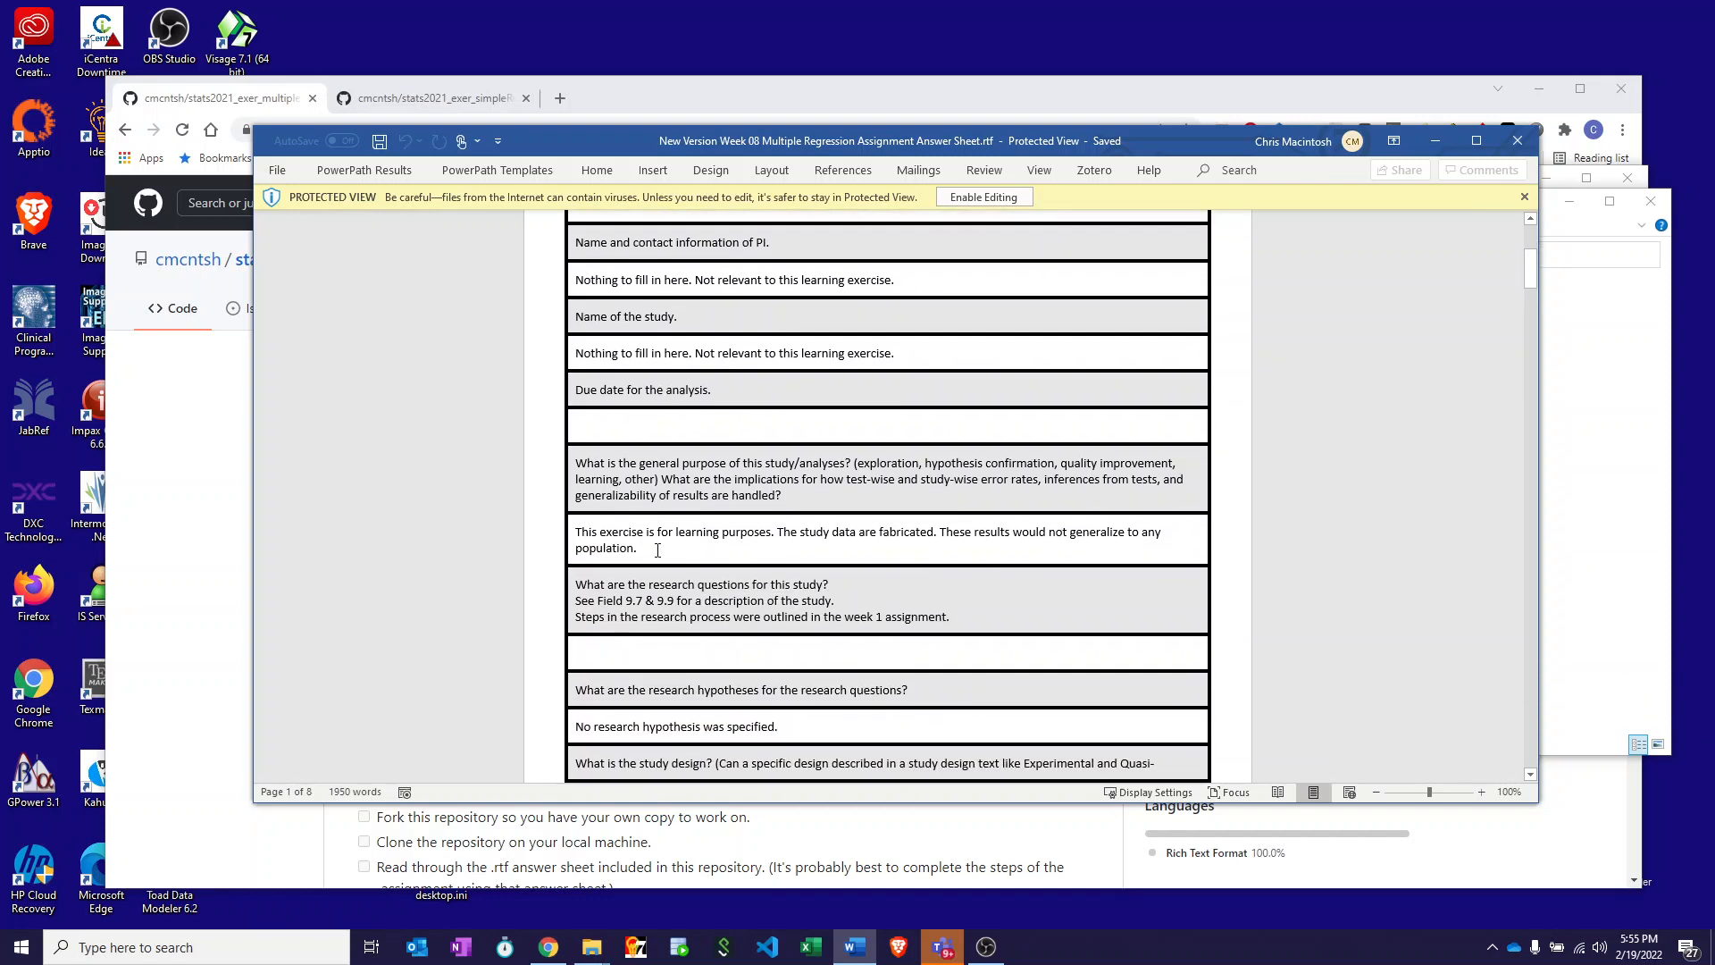
scroll(650, 531, down, 3)
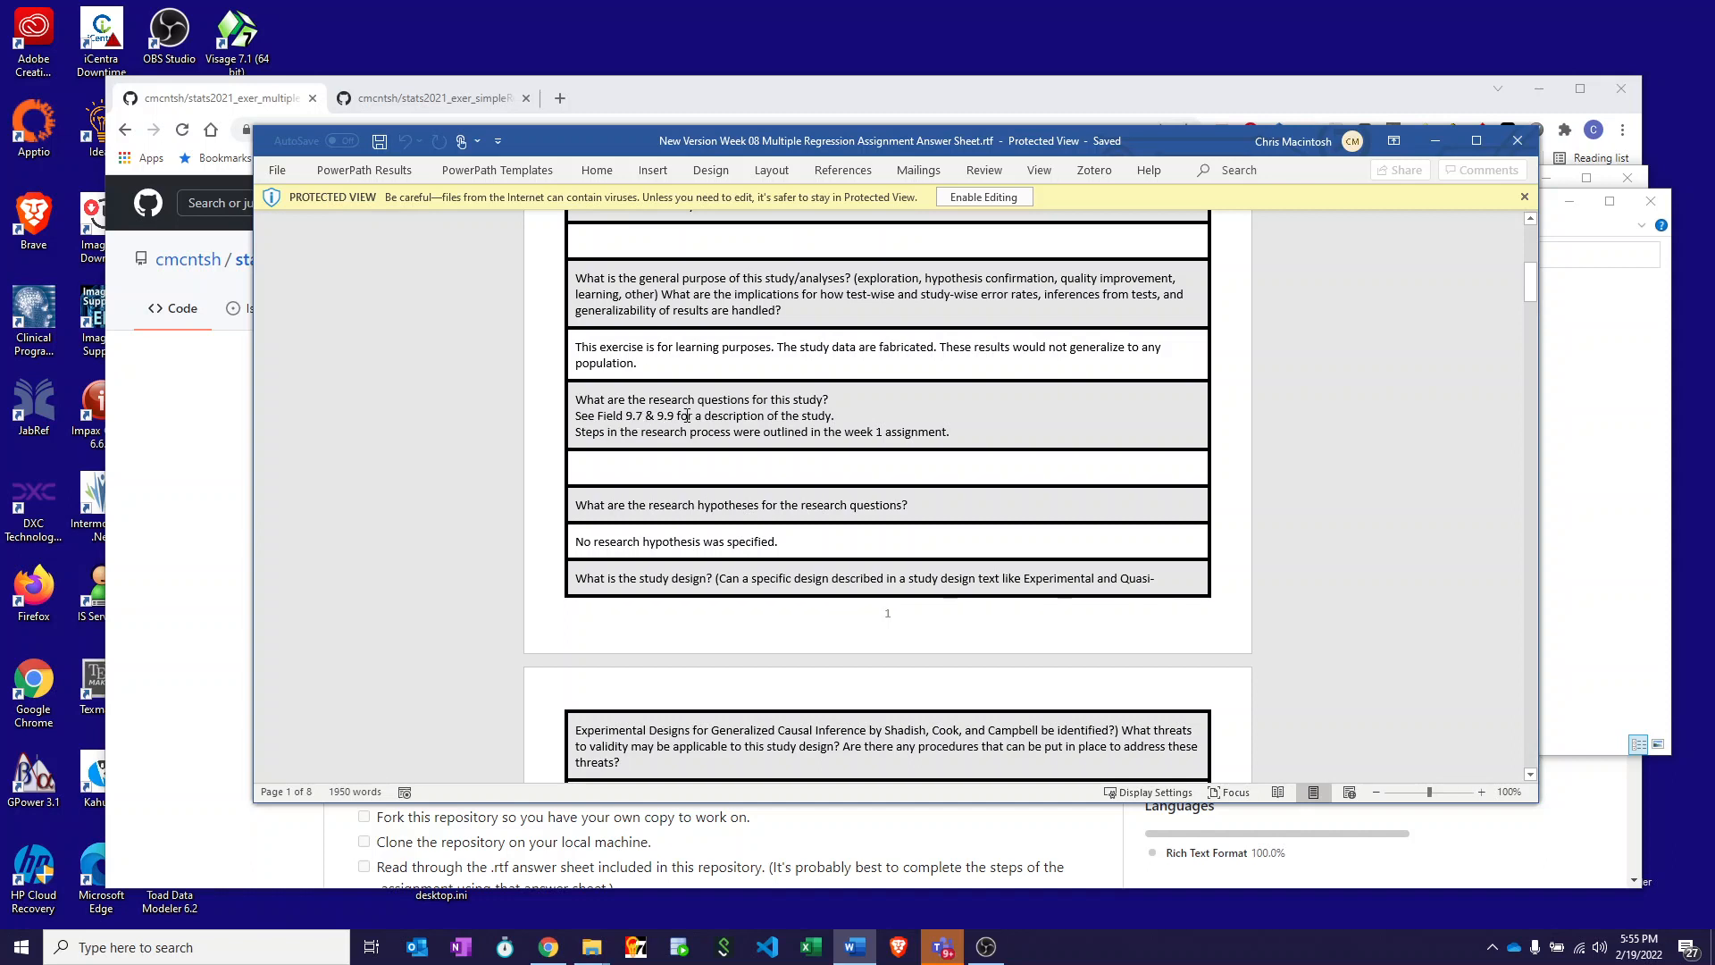
scroll(687, 416, down, 5)
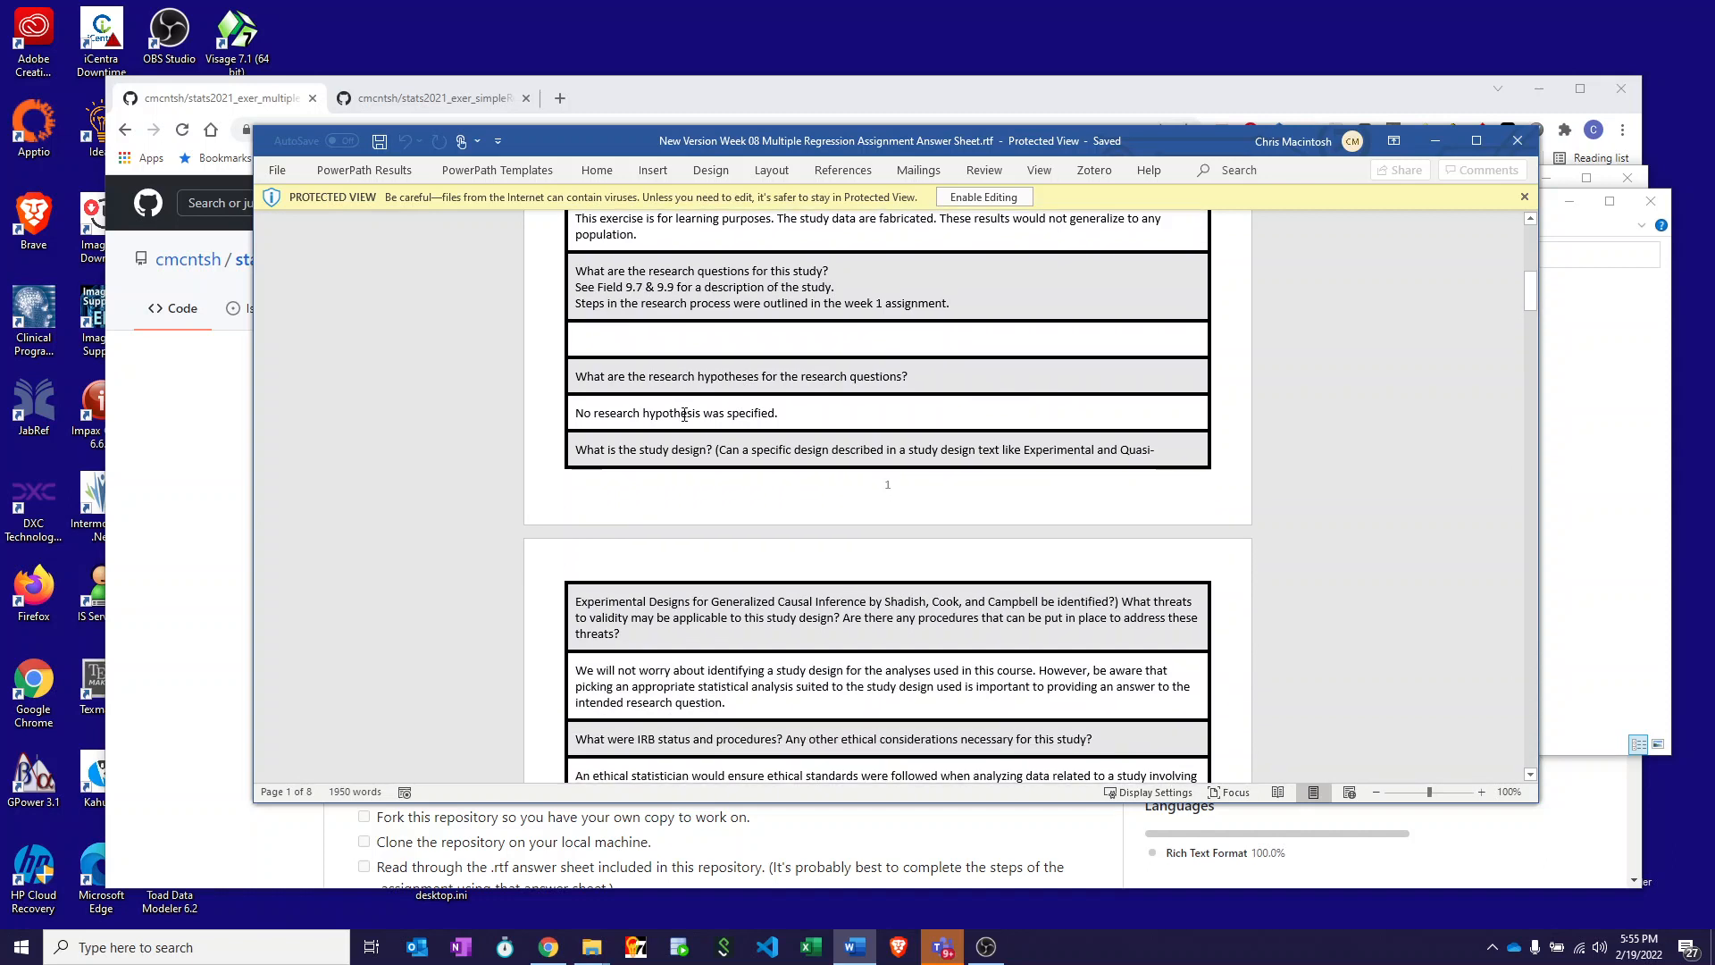
scroll(680, 414, down, 7)
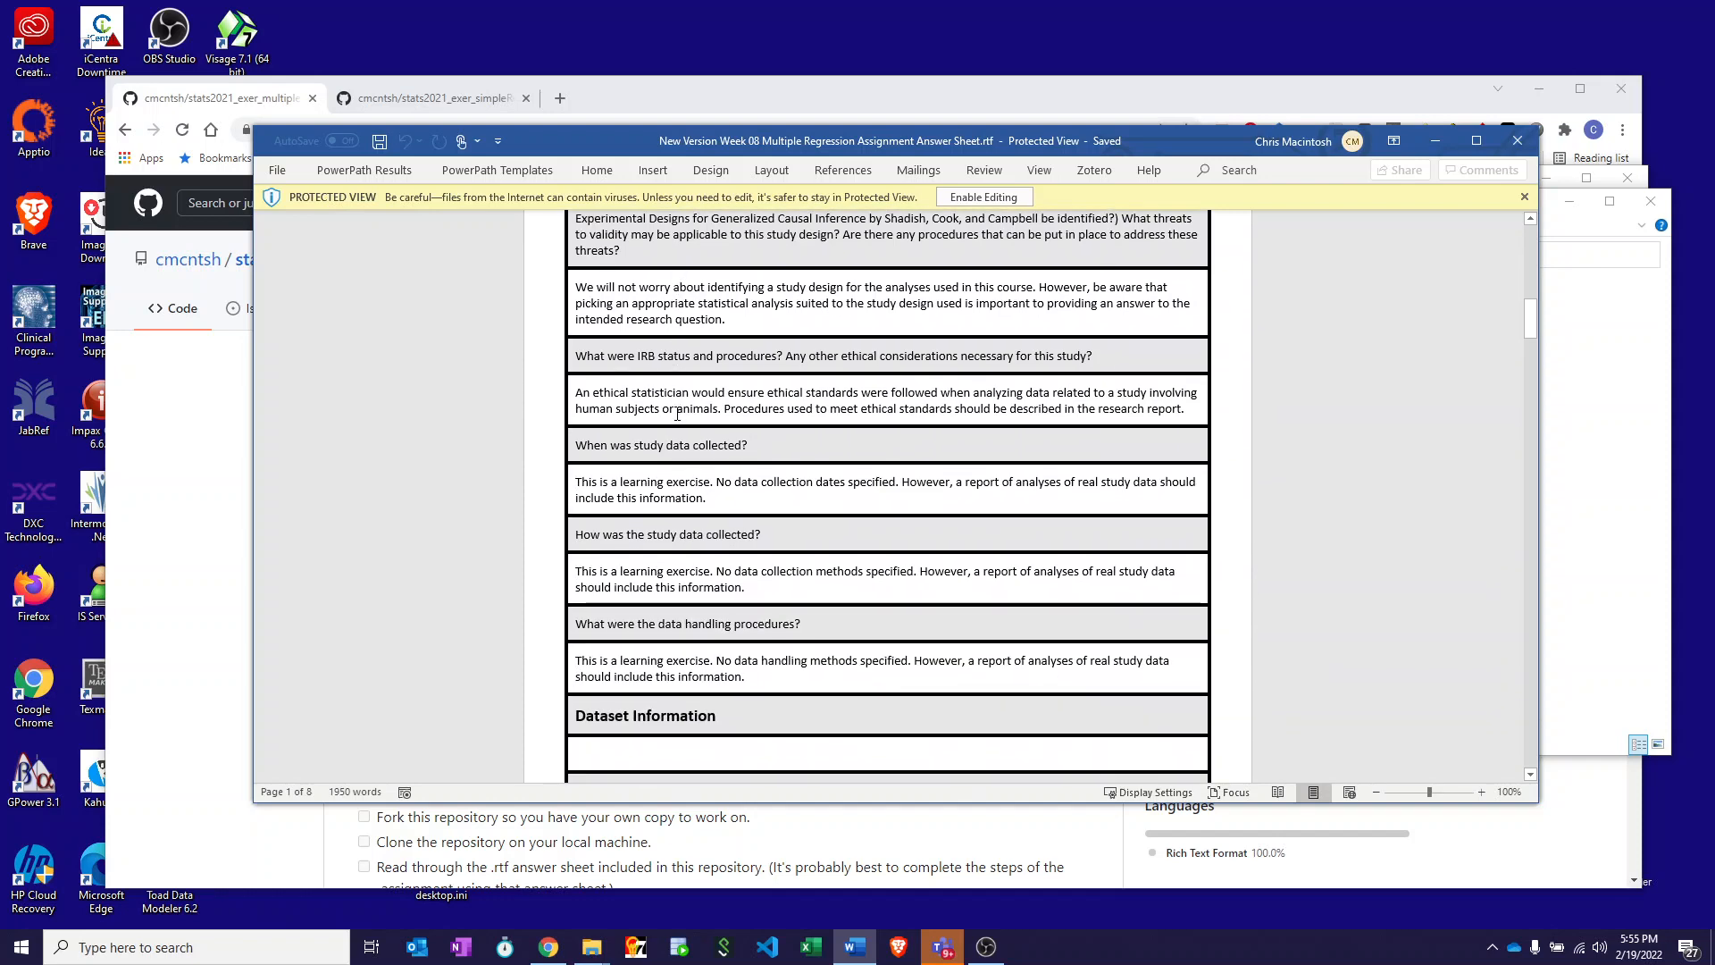
Step: Review the Dataset Information questions on variables, data accuracy, data manipulation, missing data, outliers and descriptive statistics
scroll(676, 413, down, 2)
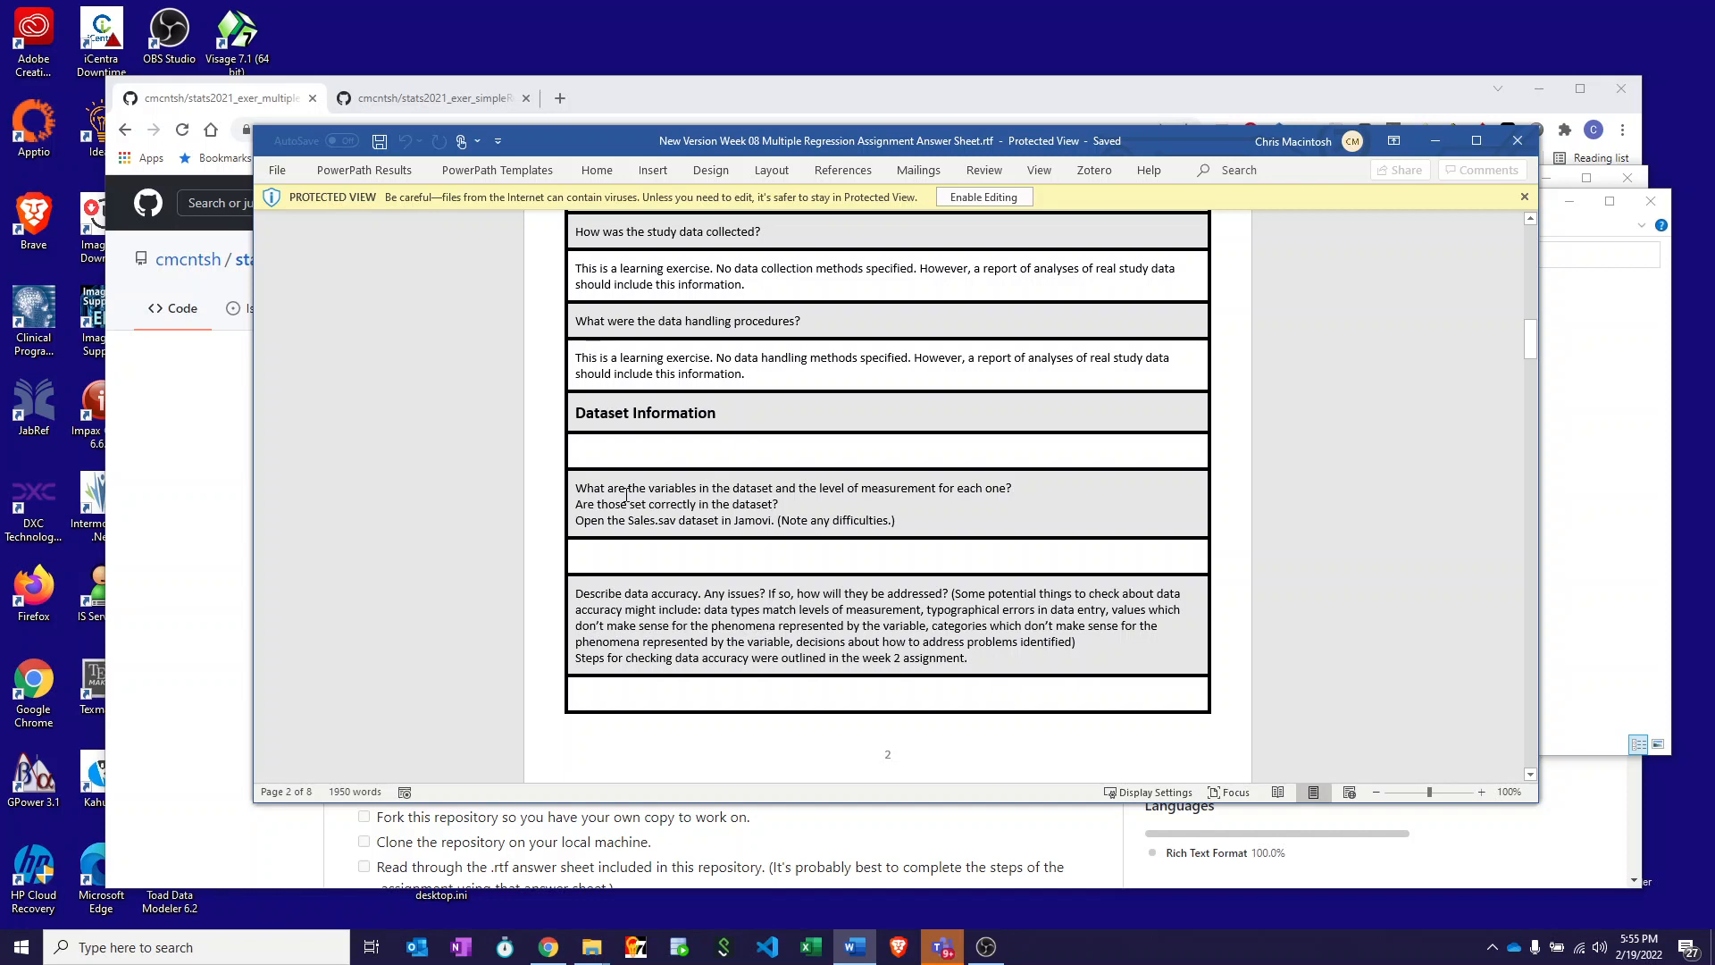
scroll(625, 494, down, 4)
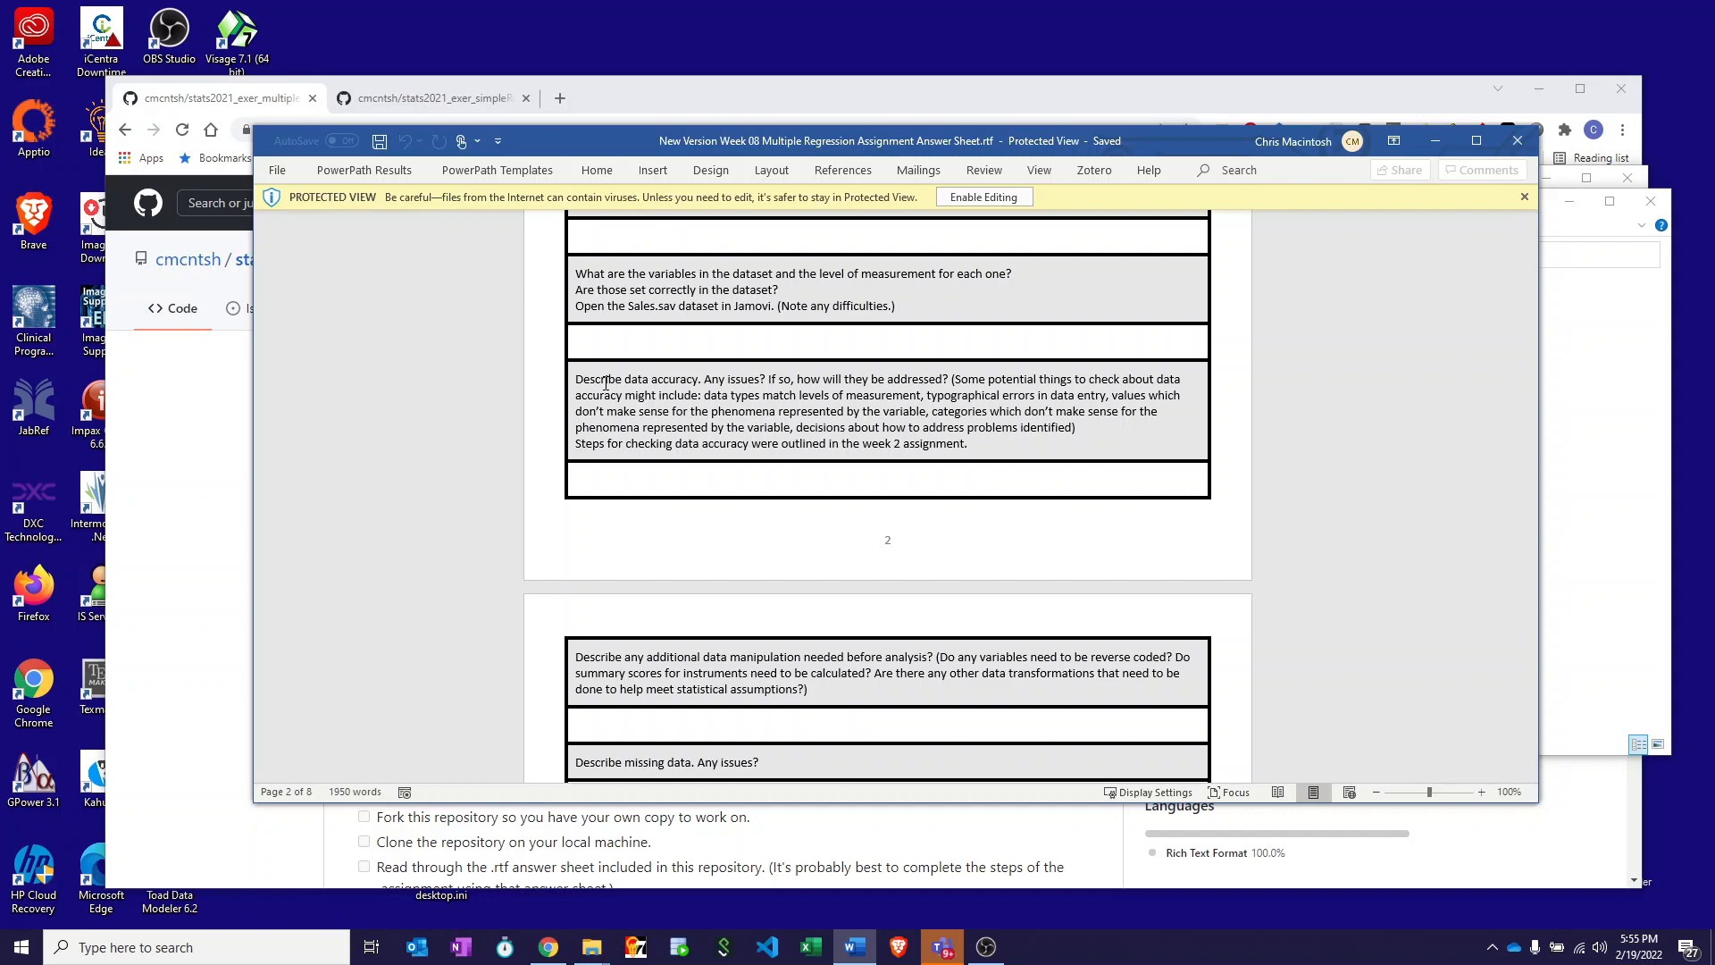
scroll(609, 402, down, 3)
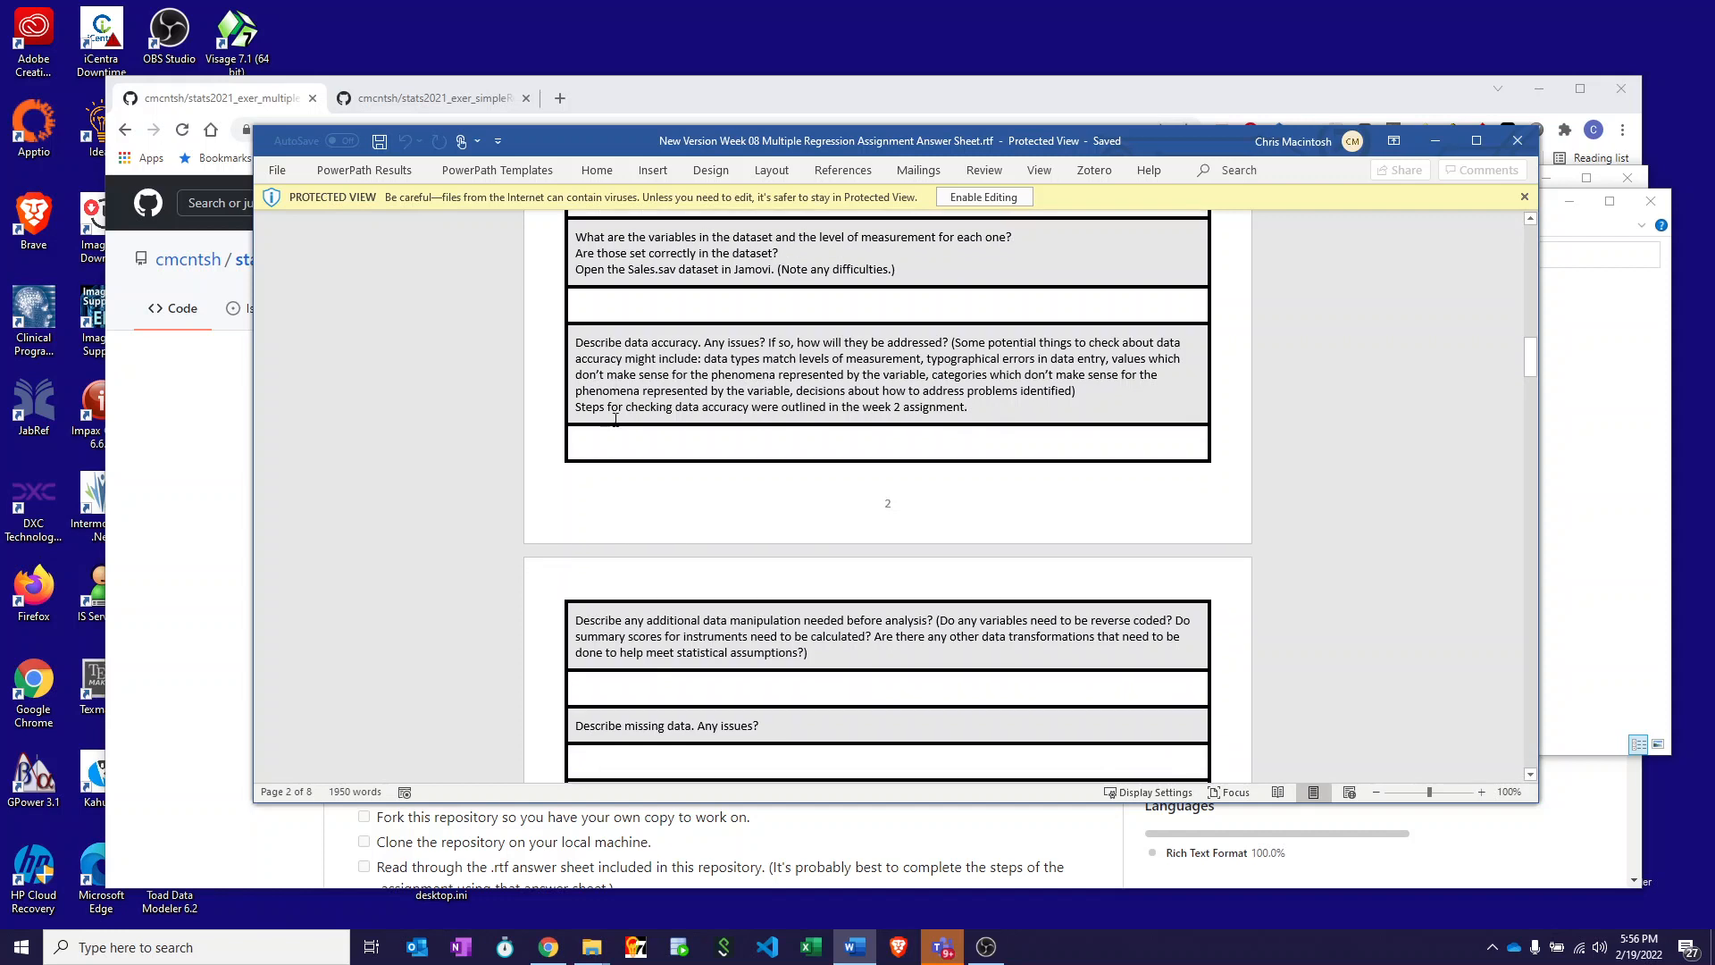
scroll(614, 419, down, 3)
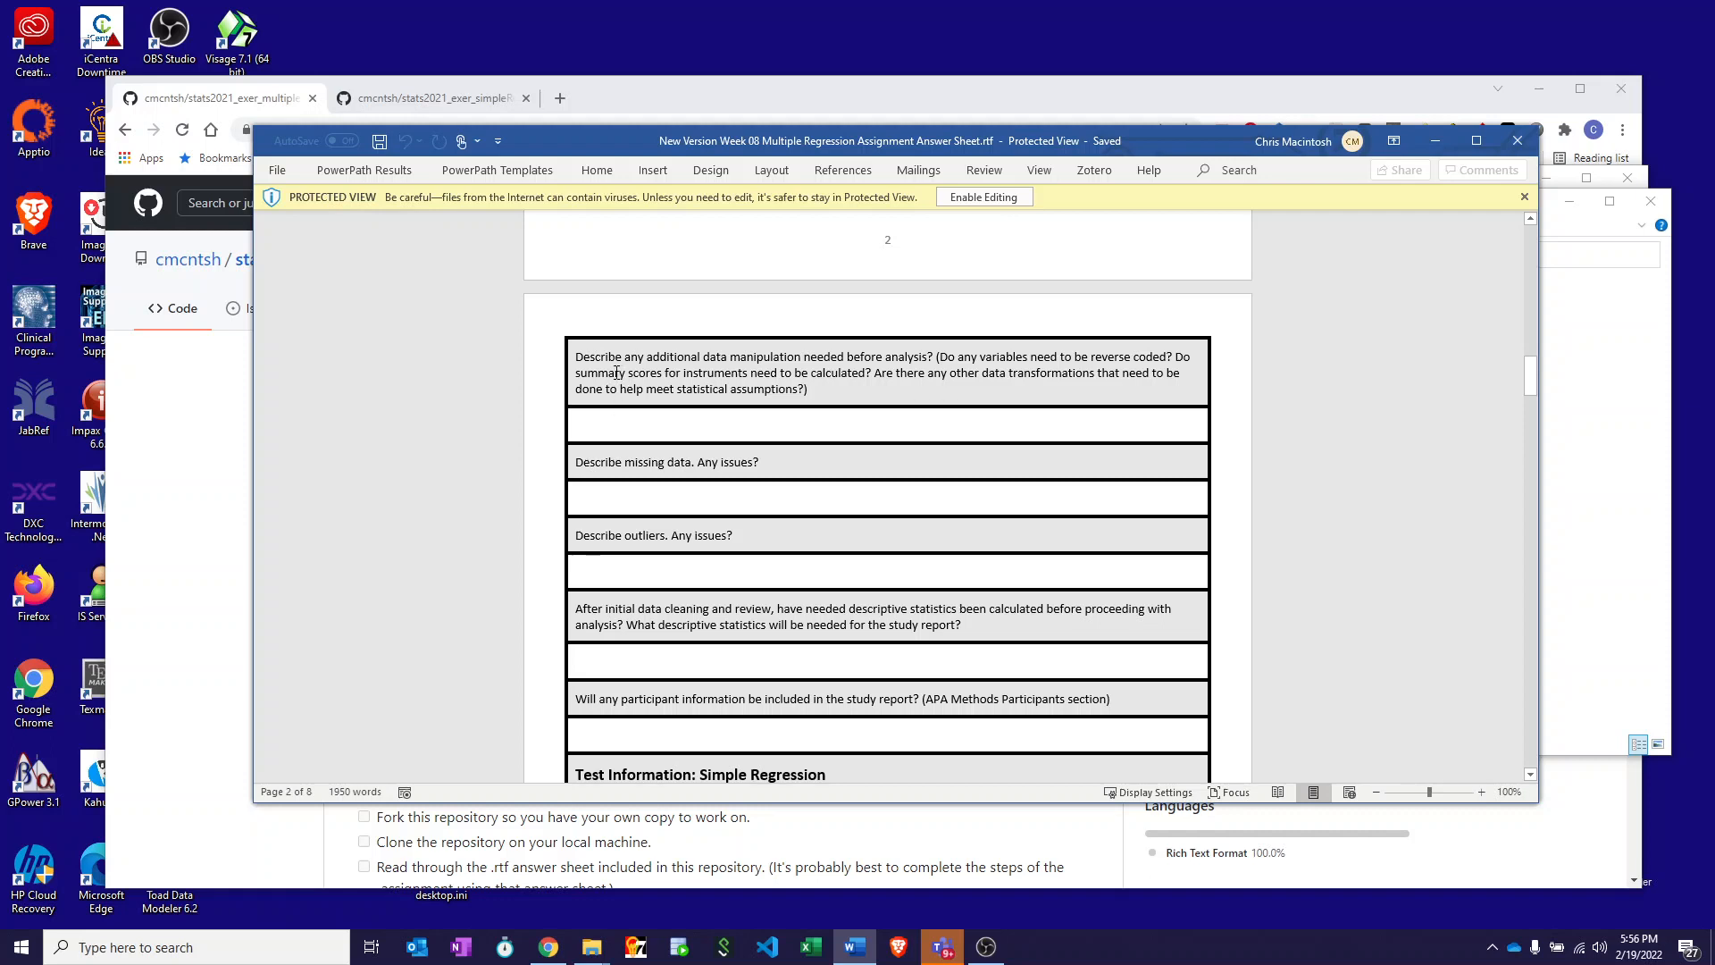
scroll(617, 372, up, 3)
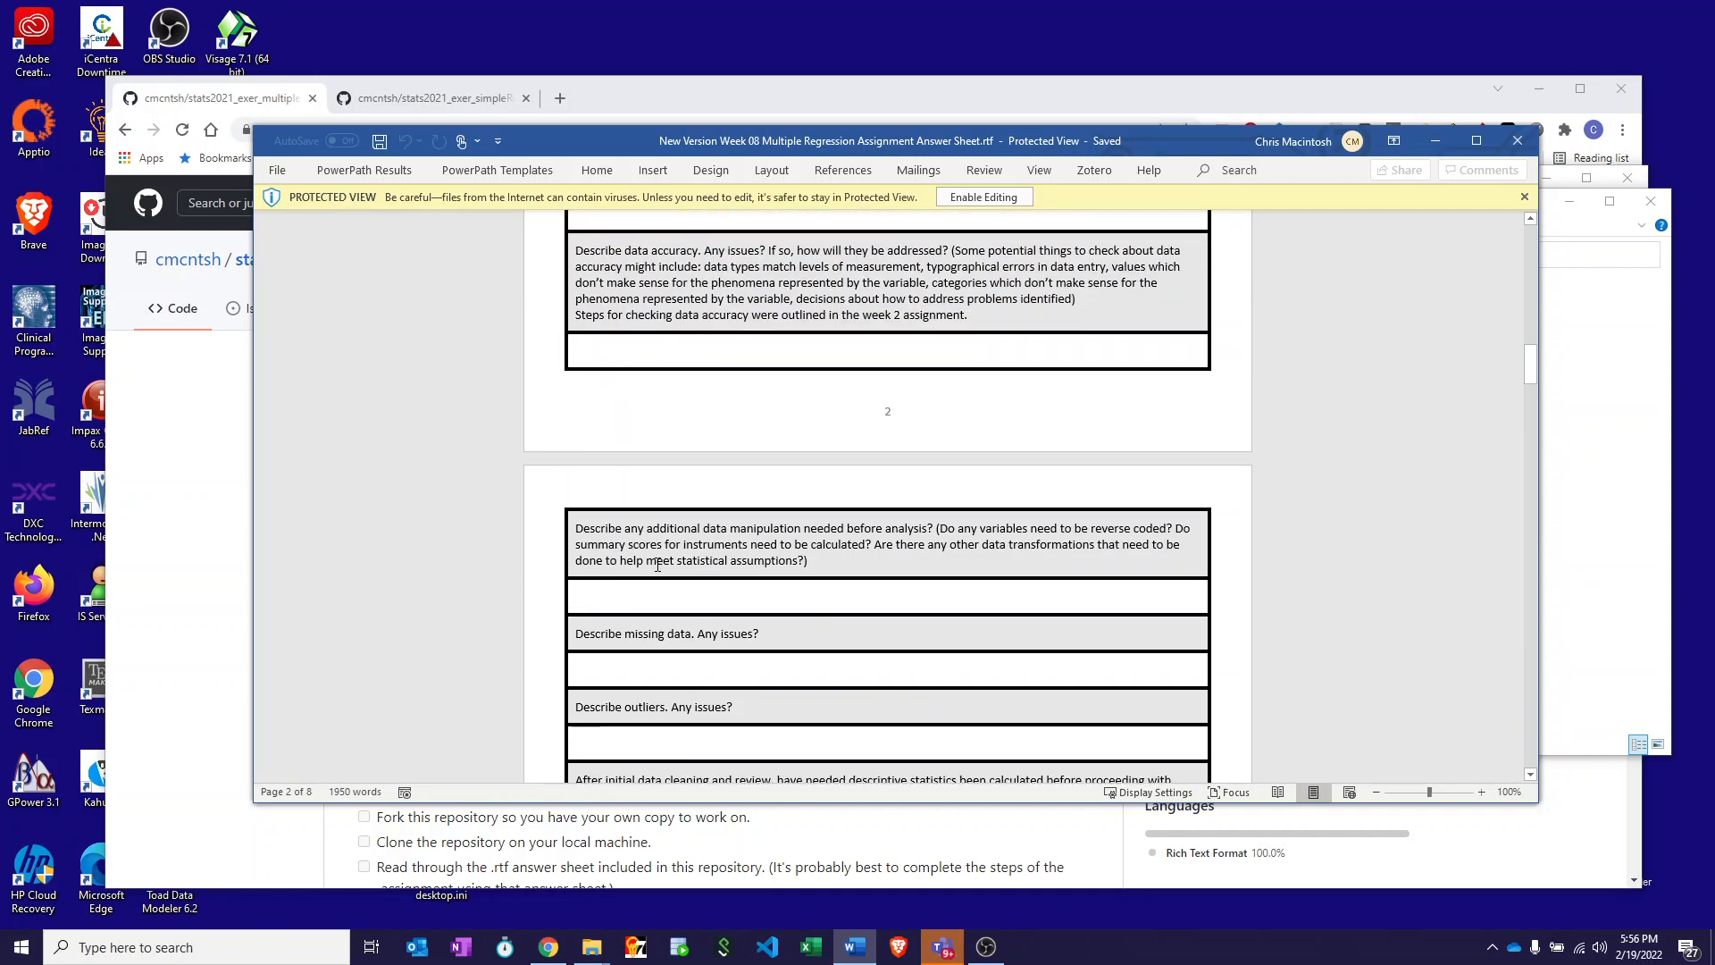
scroll(640, 540, down, 2)
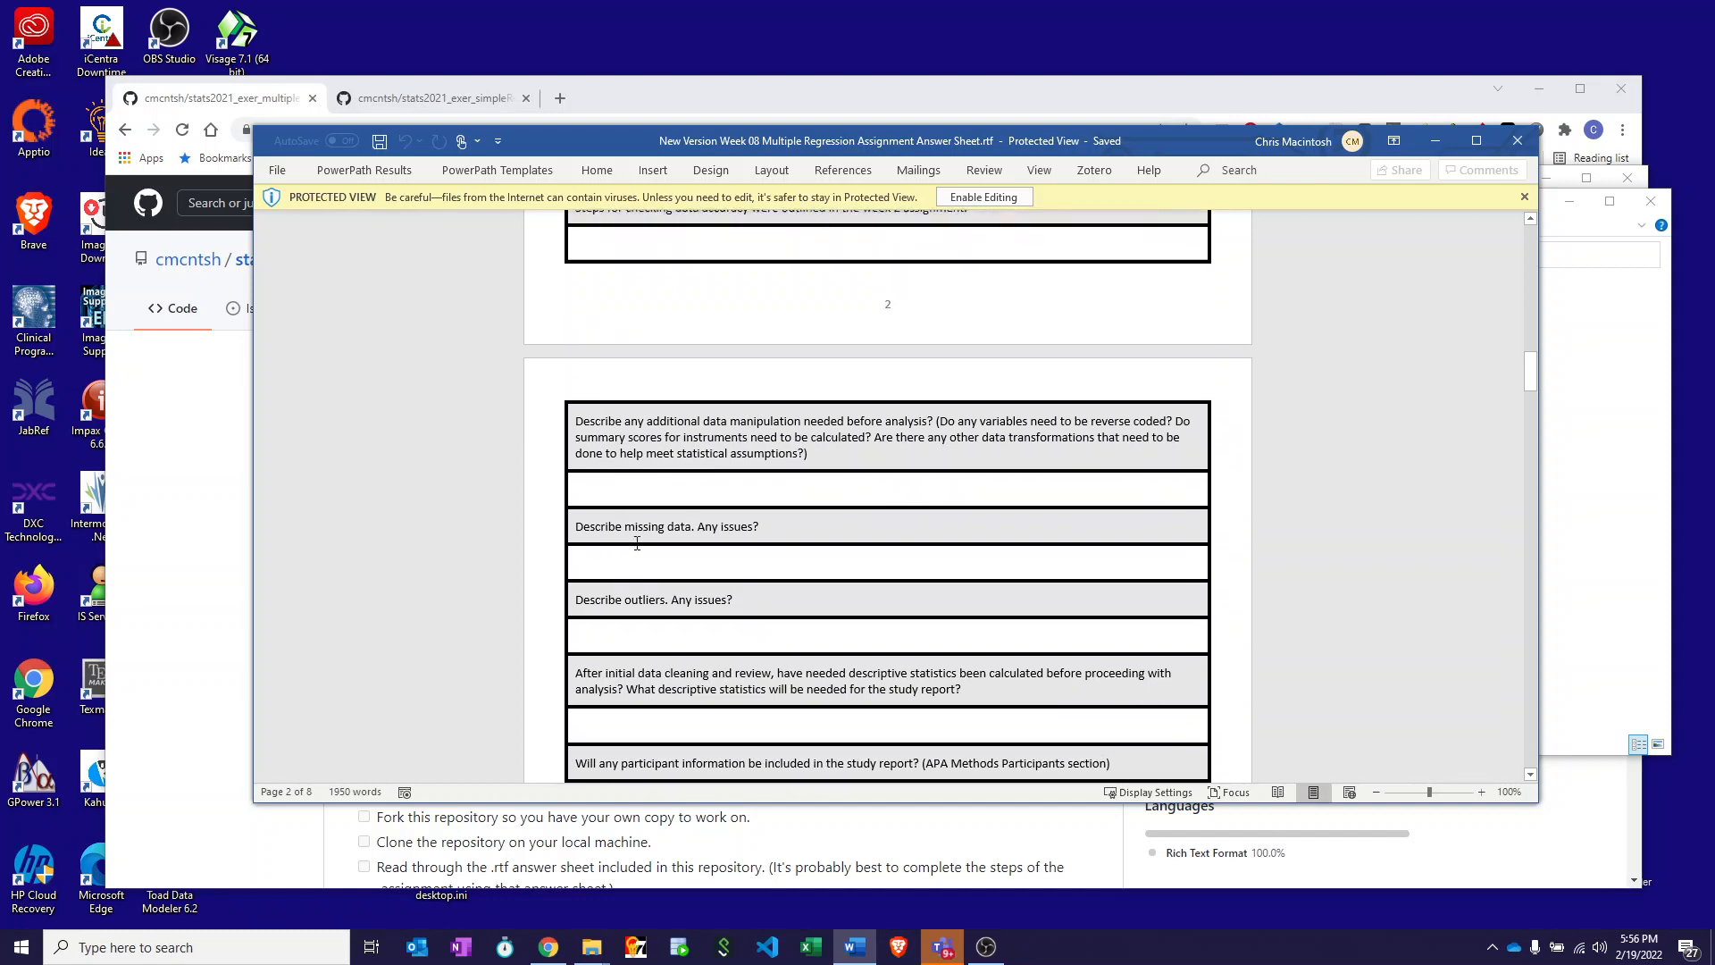
scroll(638, 539, up, 3)
scroll(638, 538, up, 3)
scroll(615, 386, down, 10)
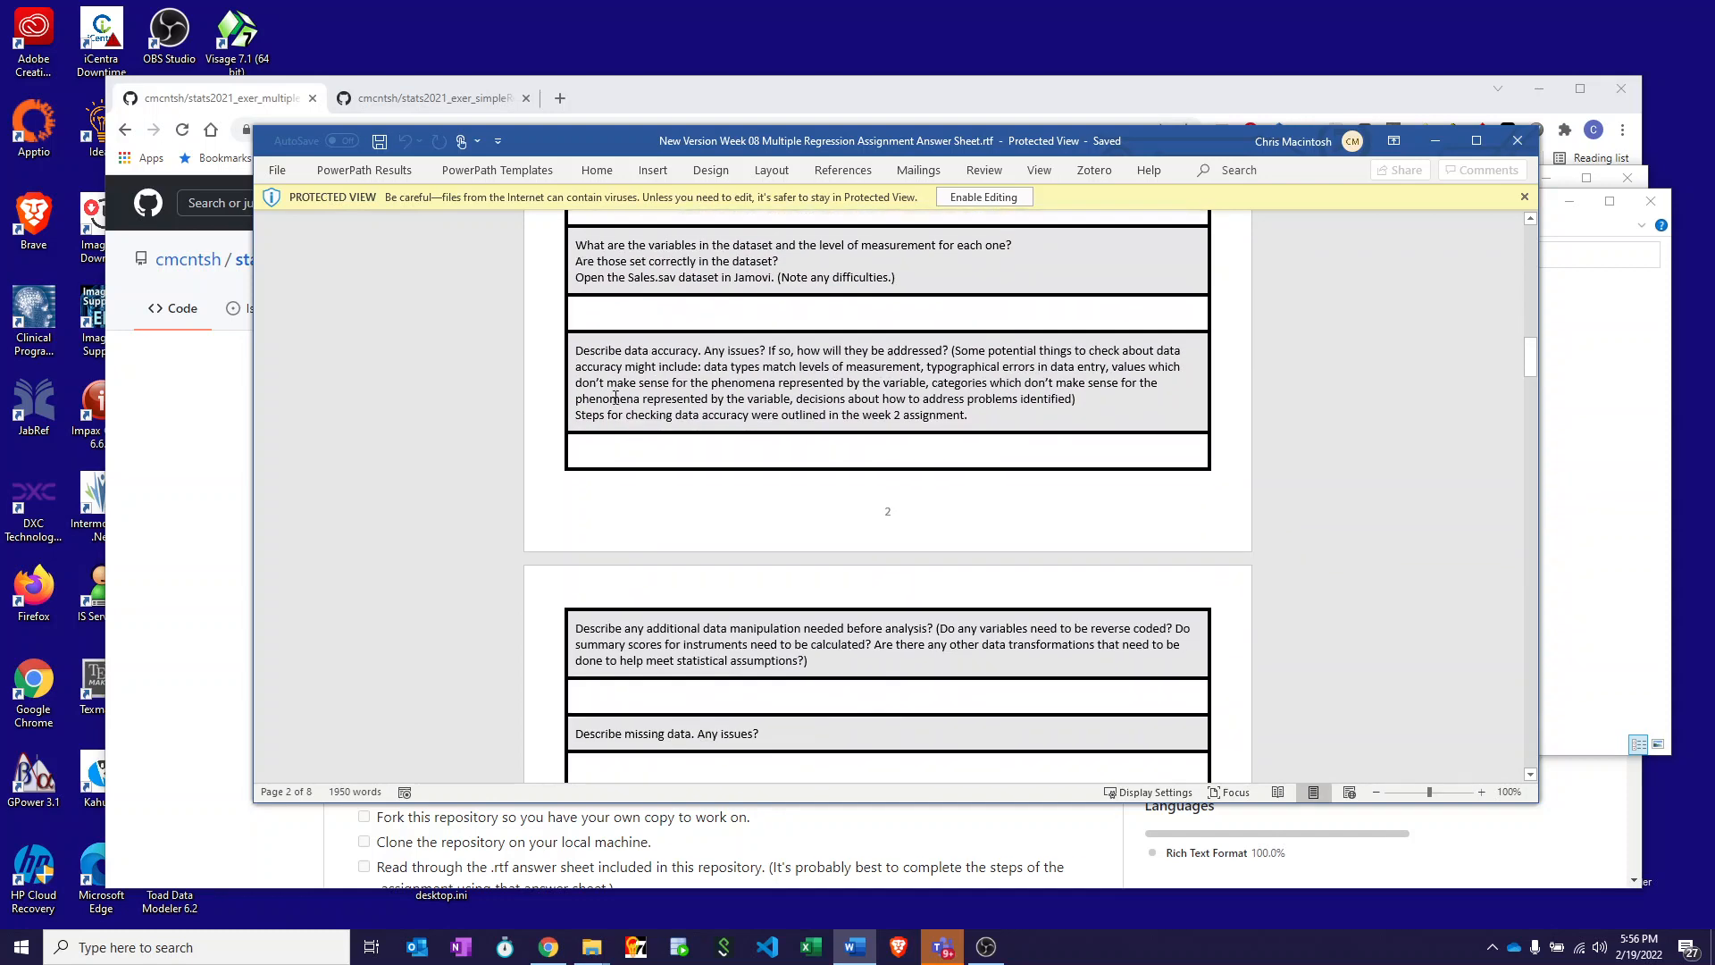
scroll(616, 425, down, 2)
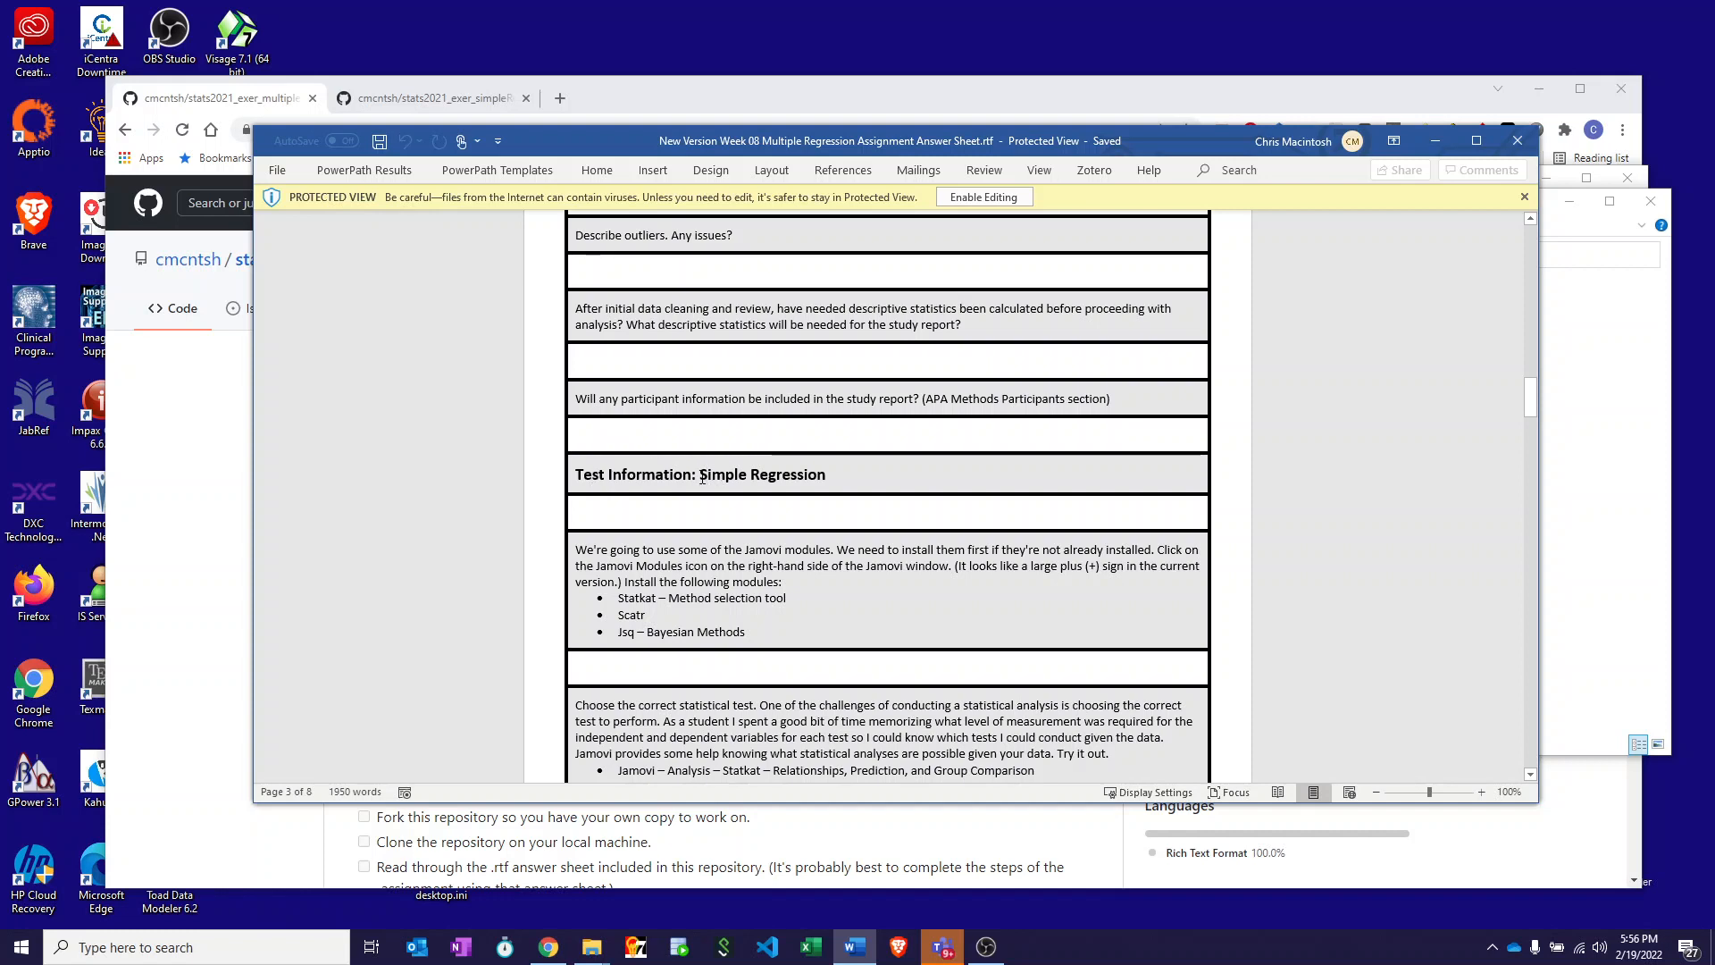
Step: Try to delete "Simple" from the Test Information heading, and enable editing for the protected answer sheet
drag(702, 478, 747, 480)
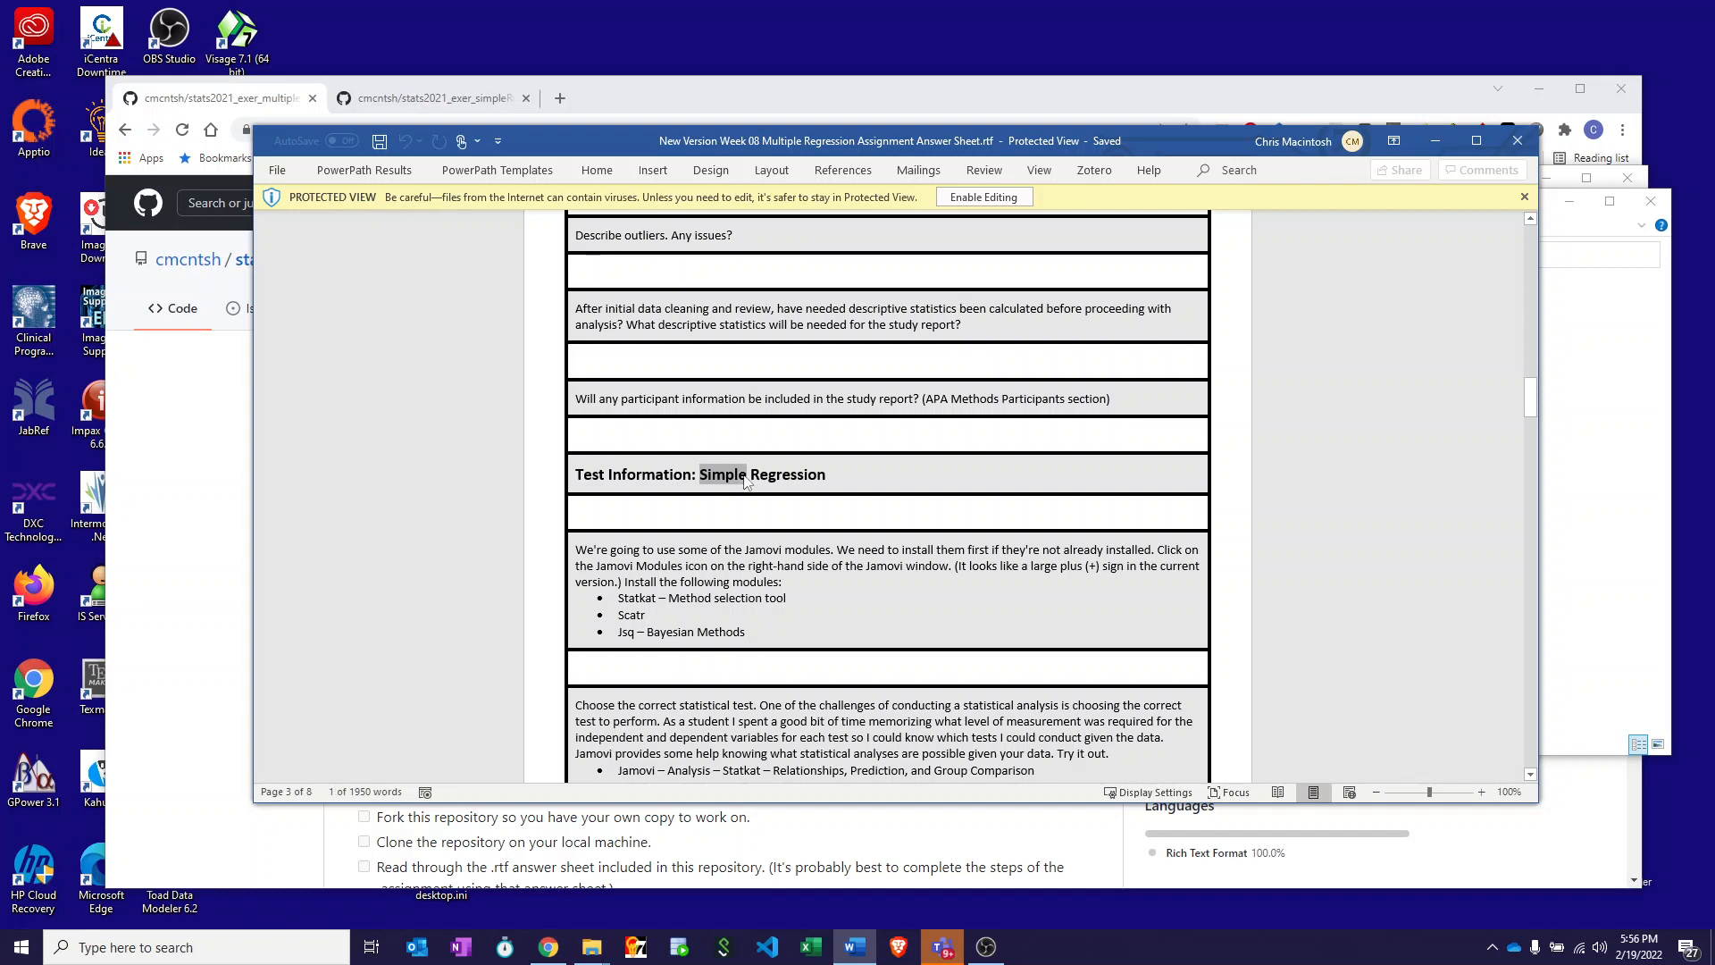
key(Delete)
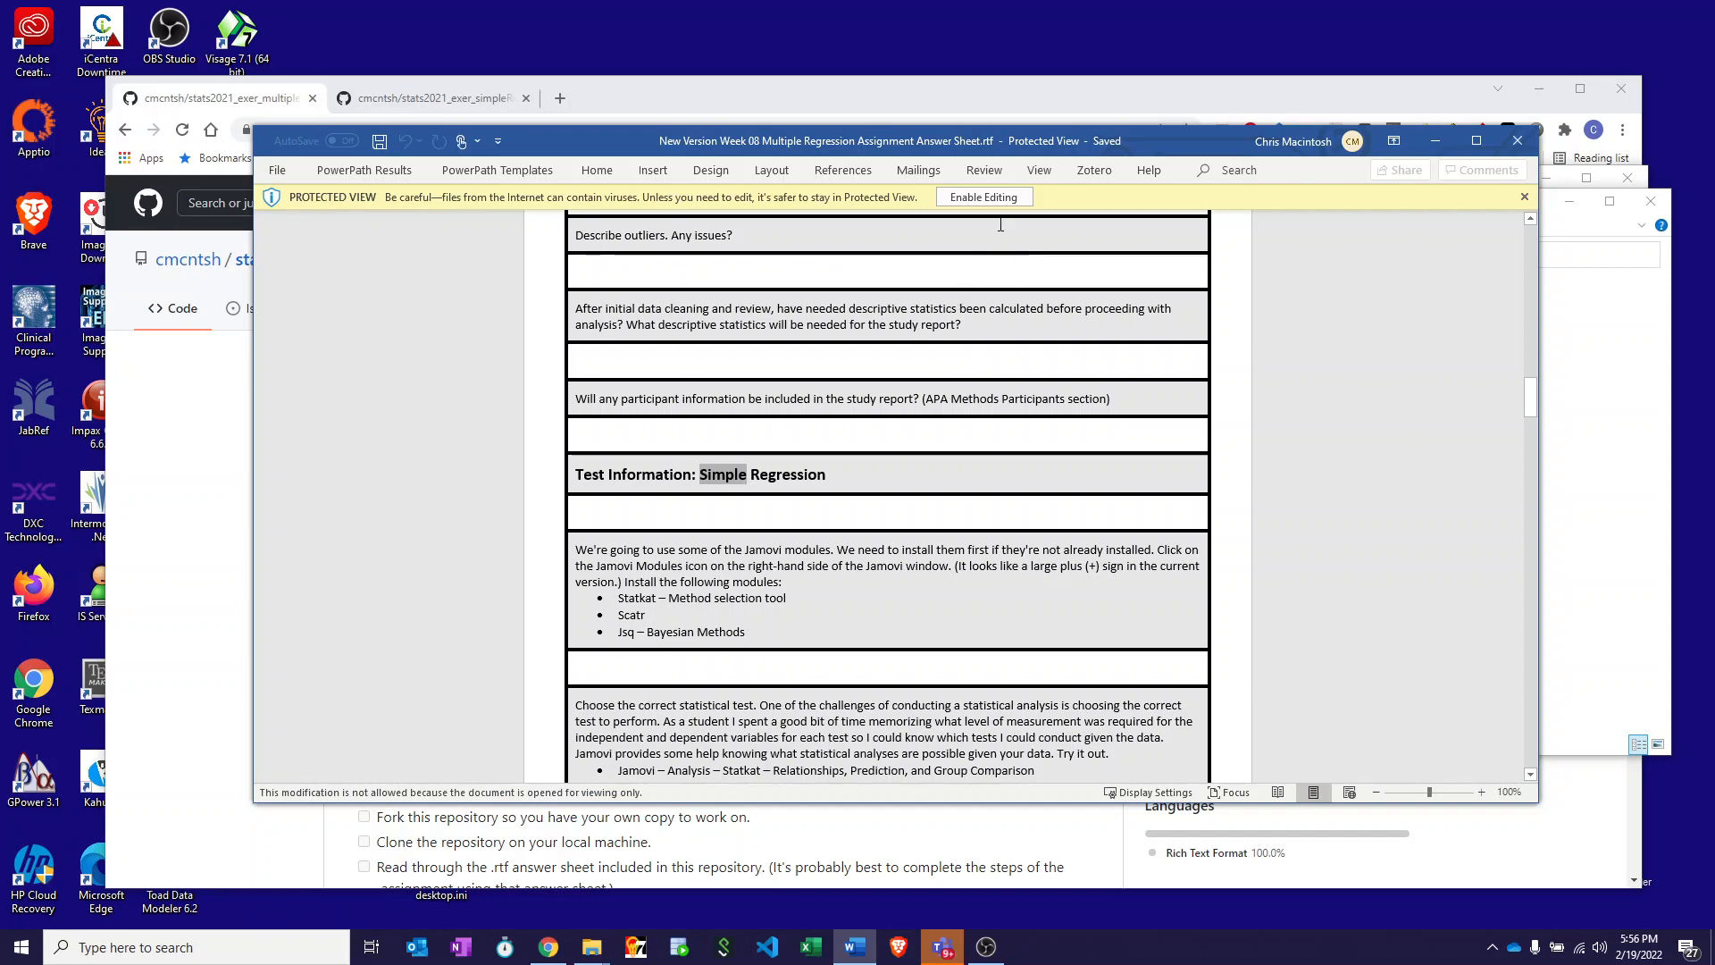
click(980, 193)
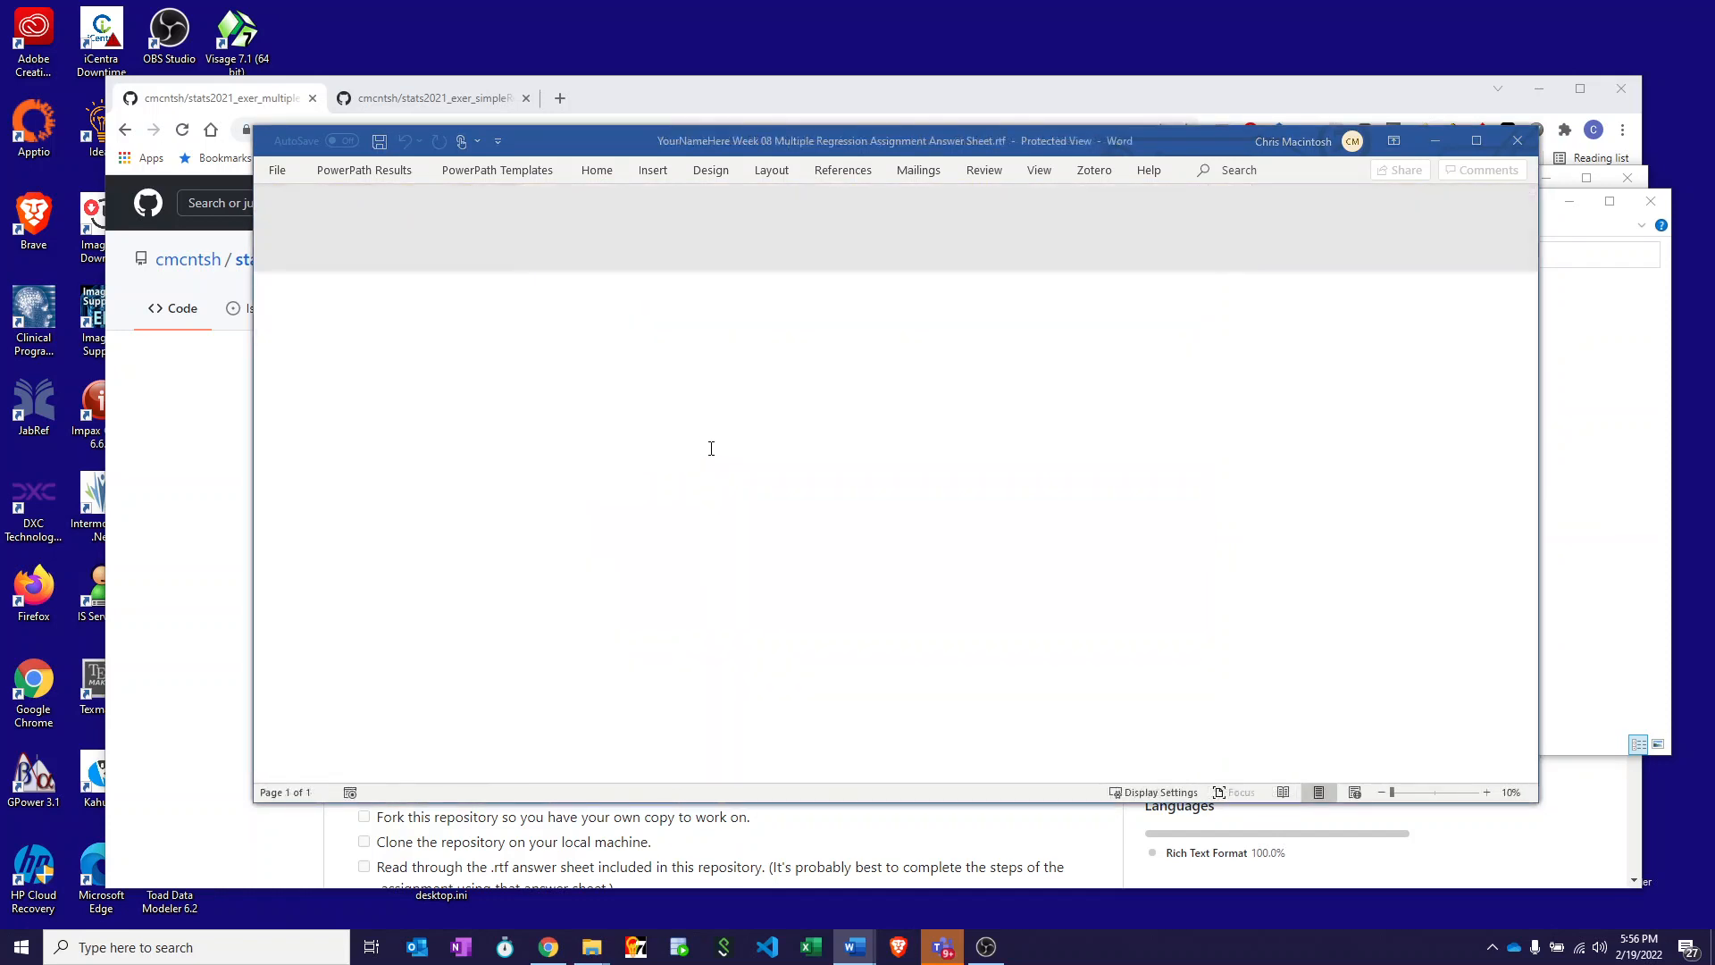
Step: Replace "Simple" with "Multiple" in the Test Information heading and save the answer sheet
scroll(744, 539, down, 15)
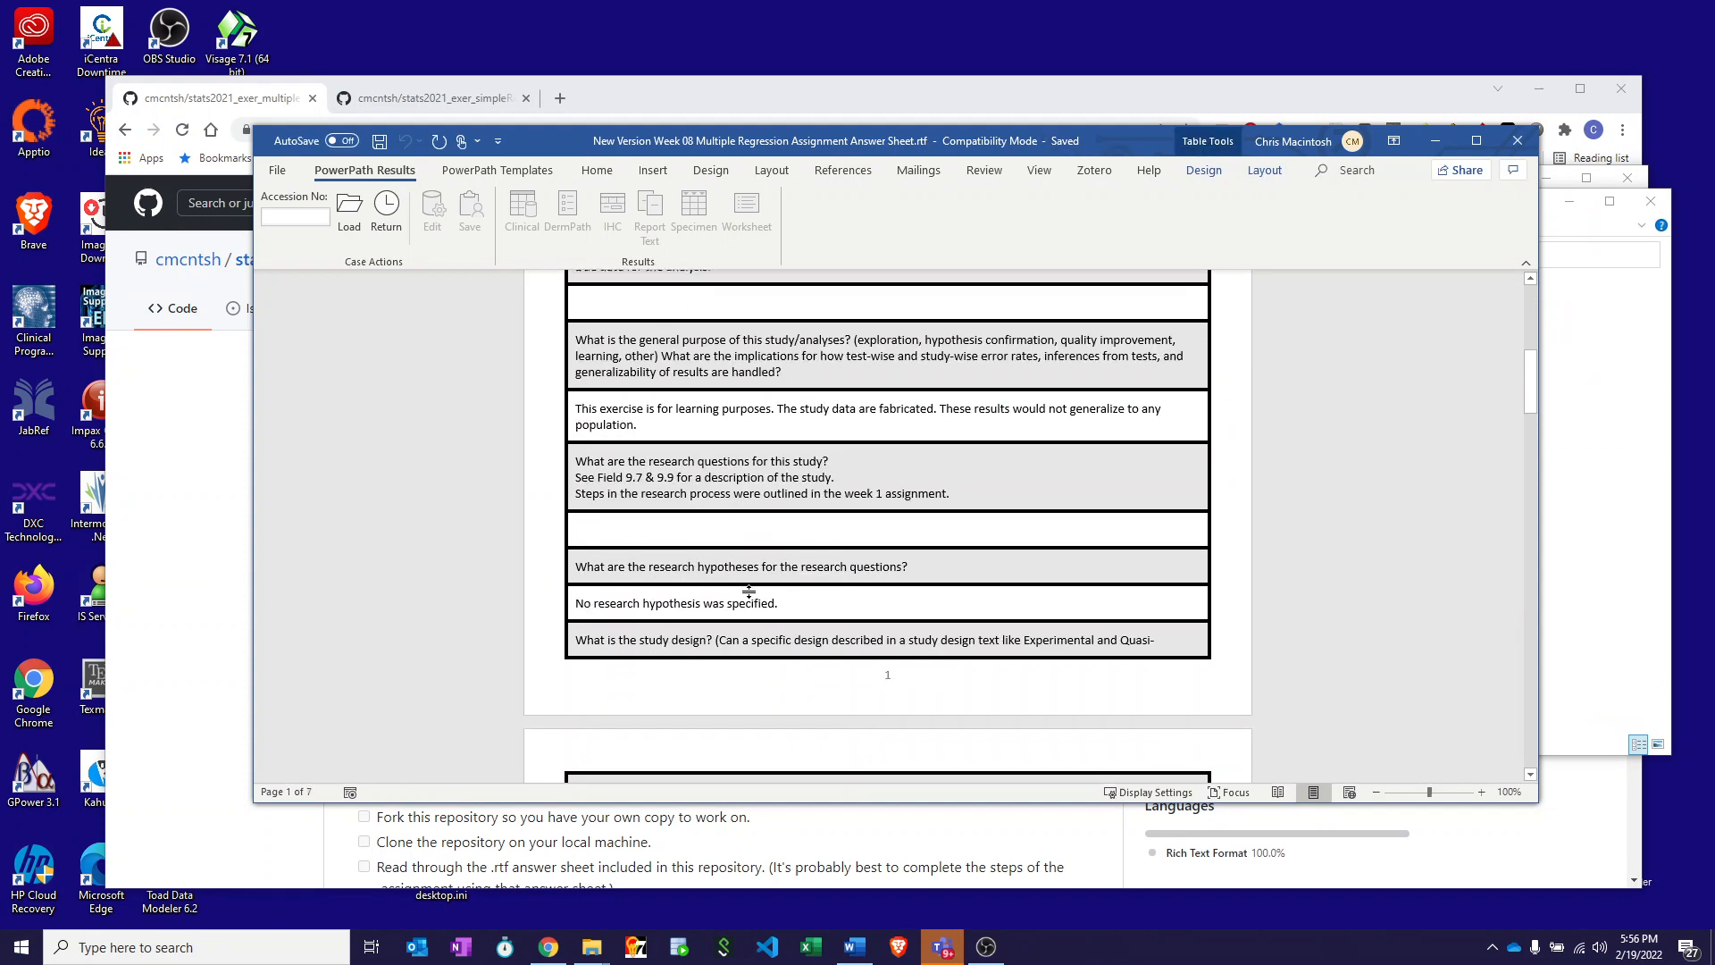
scroll(753, 594, down, 10)
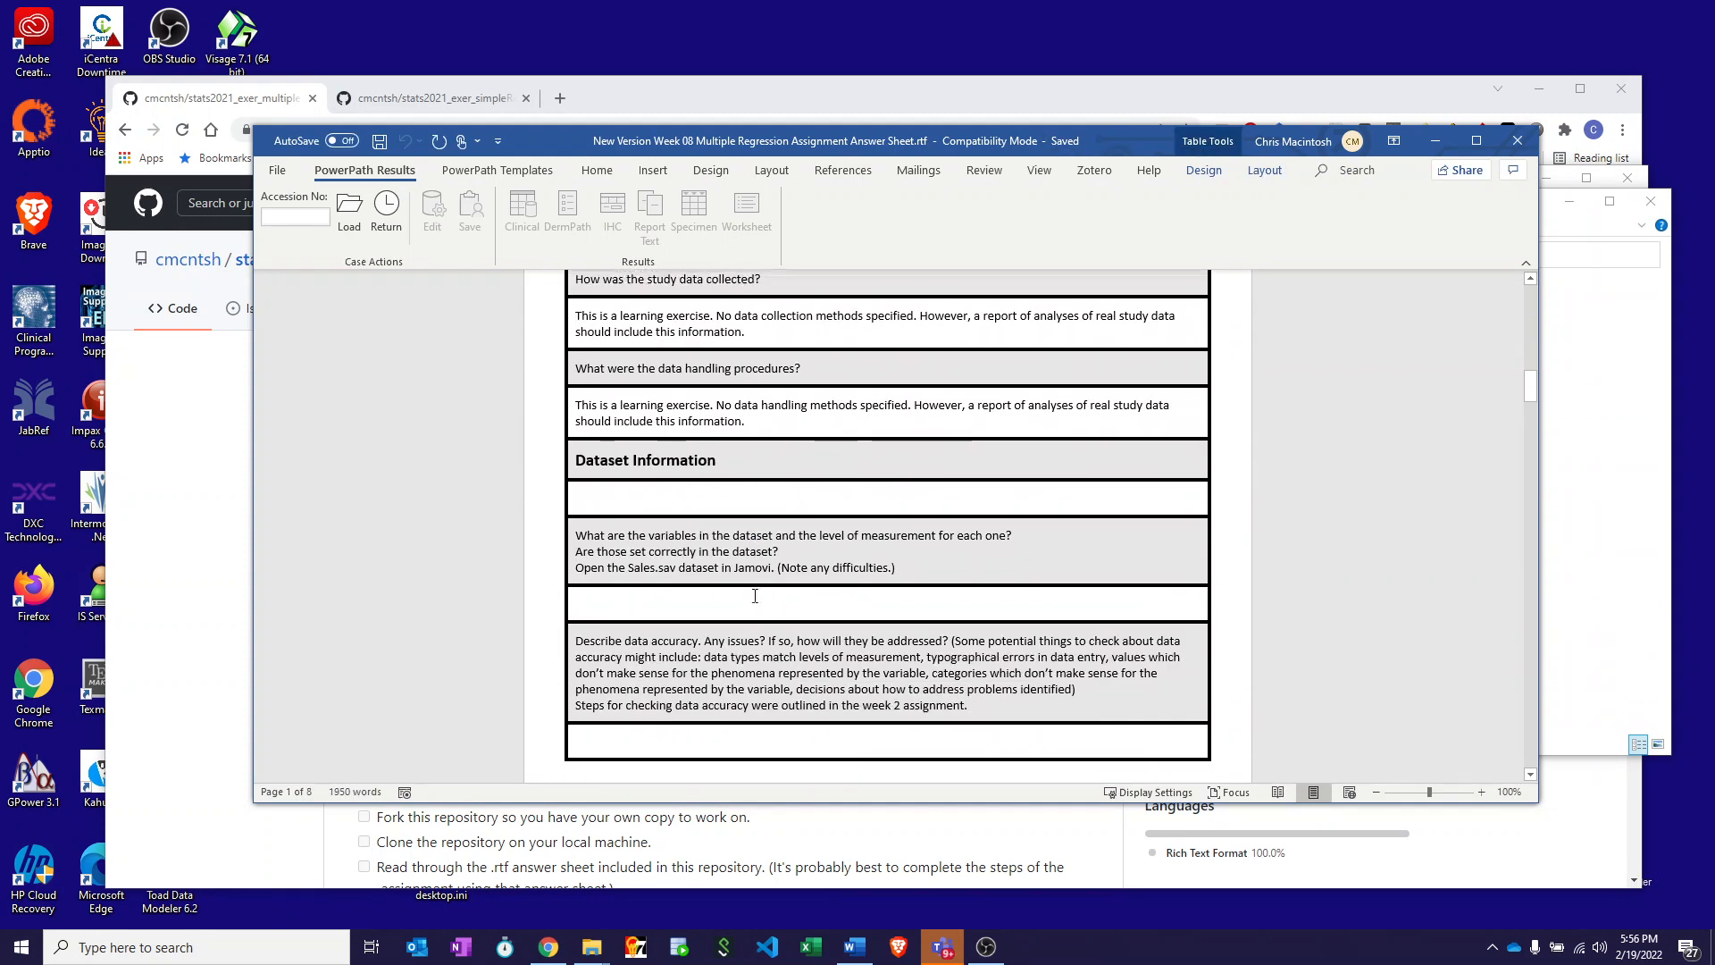
scroll(755, 596, down, 8)
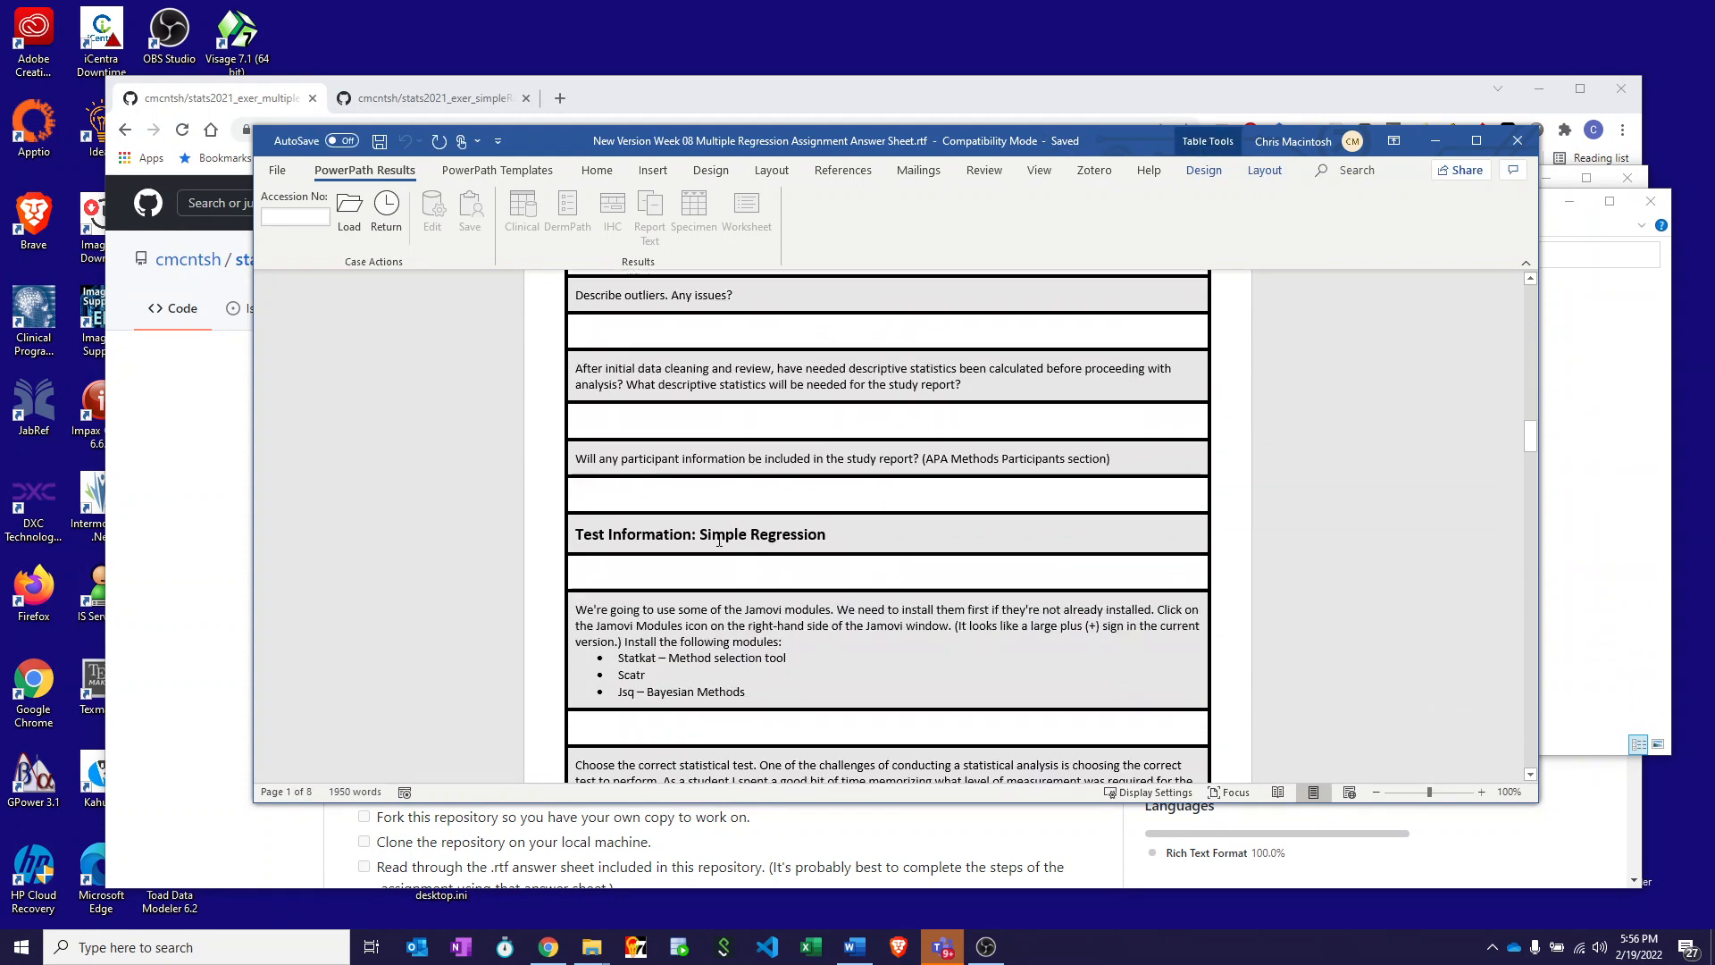
drag(701, 535, 748, 538)
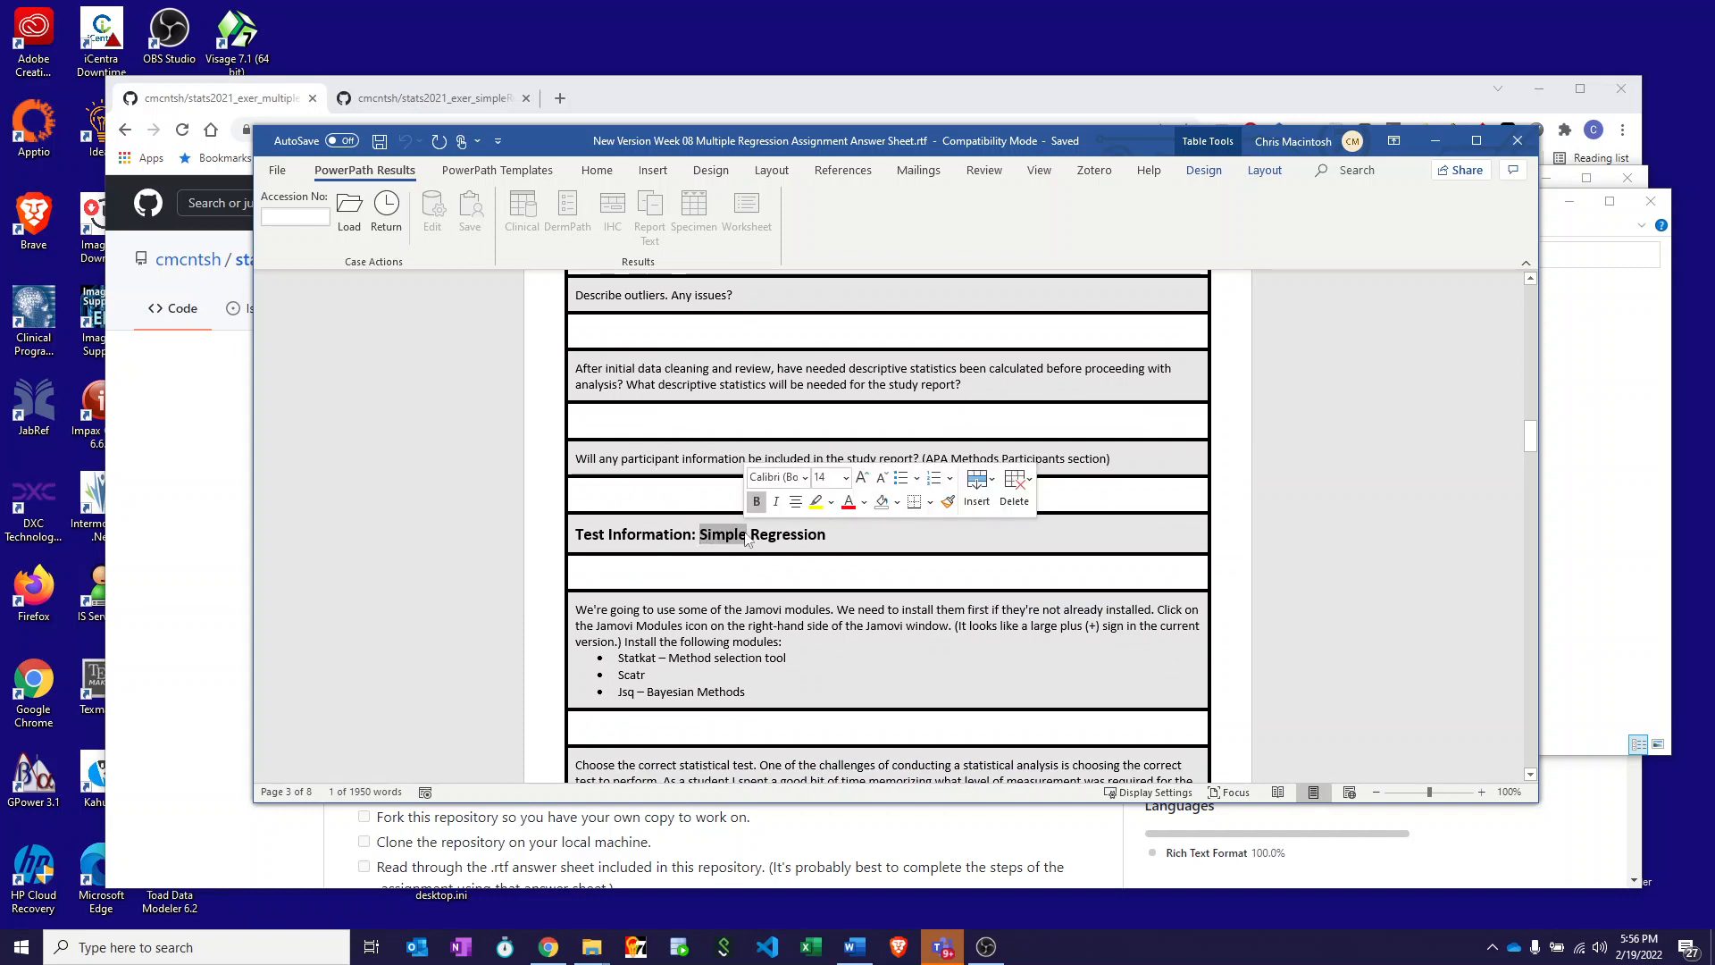
text(Multiple)
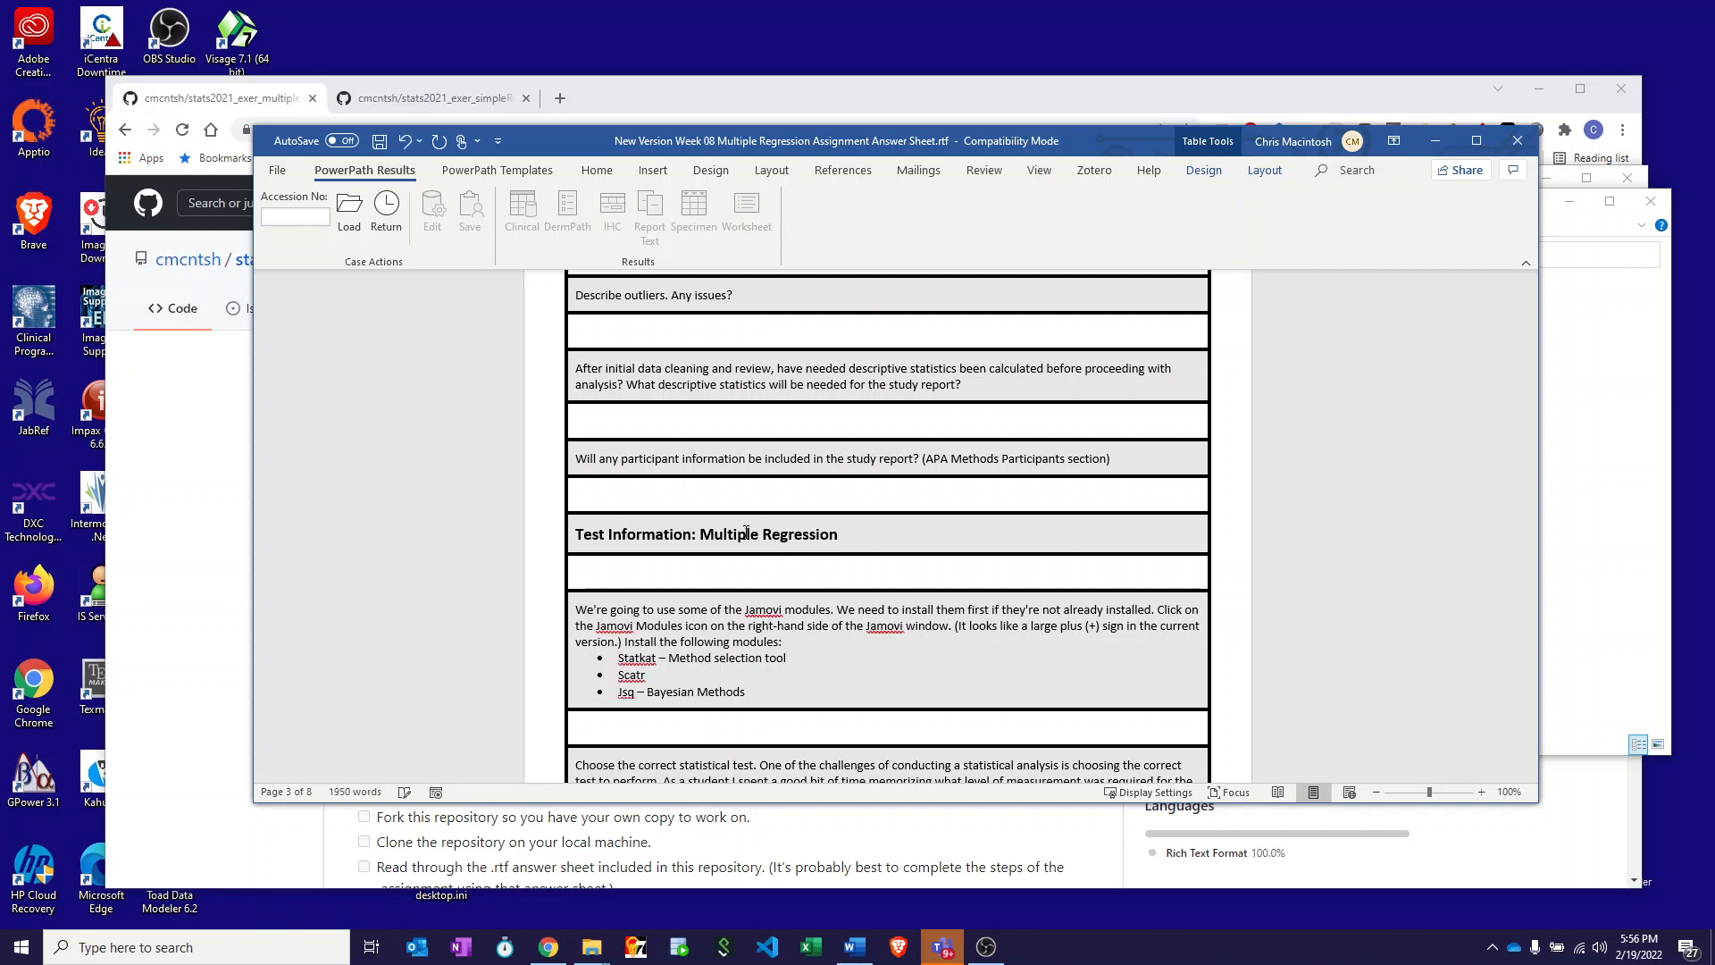
key(ctrl+s)
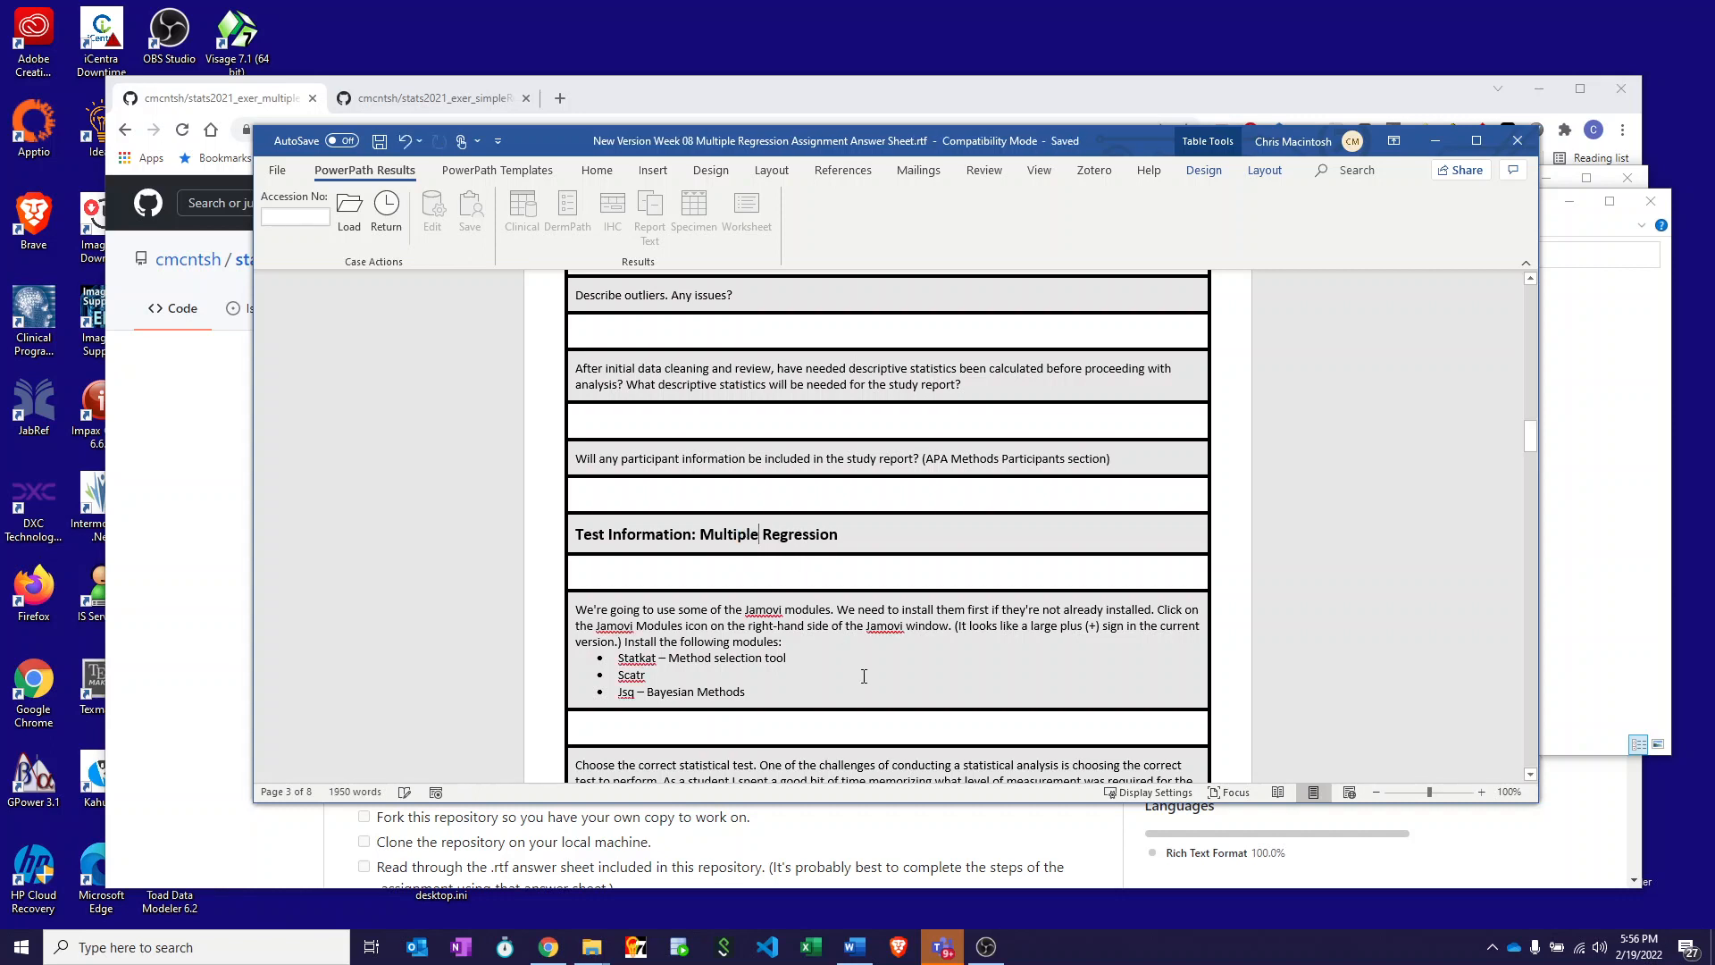
Step: Review the Test Information questions from the Jamovi modules through the regression assumptions, and return to the Dataset Information questions
scroll(864, 676, down, 4)
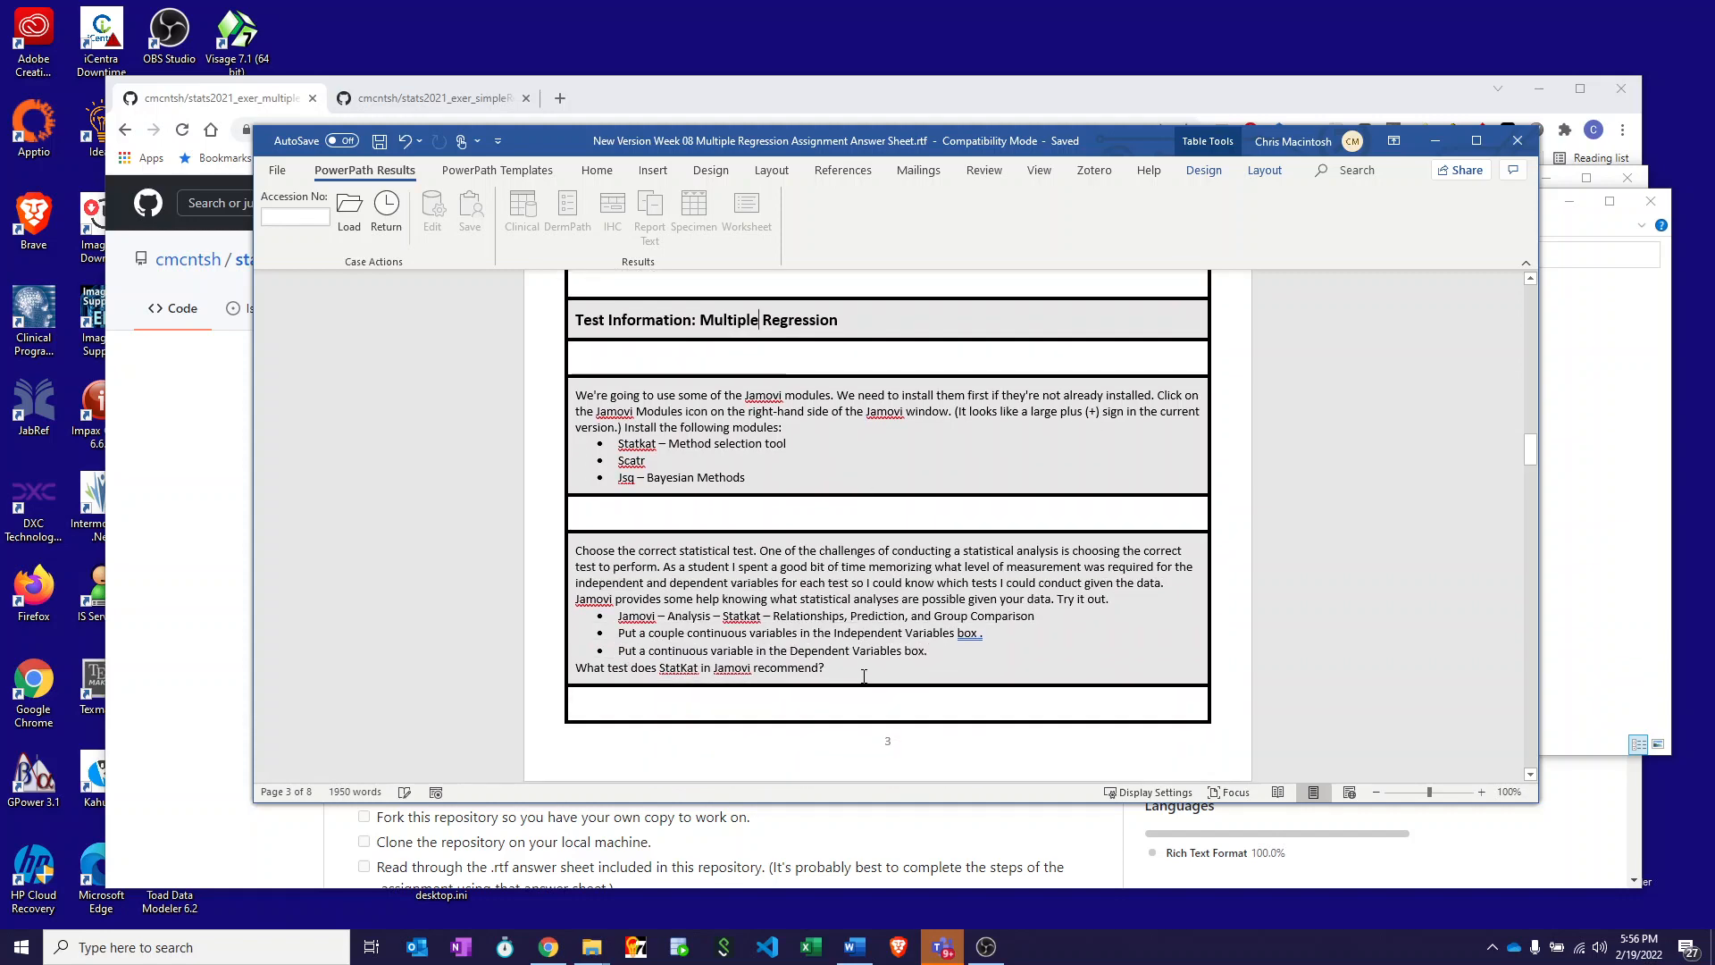
scroll(863, 676, down, 12)
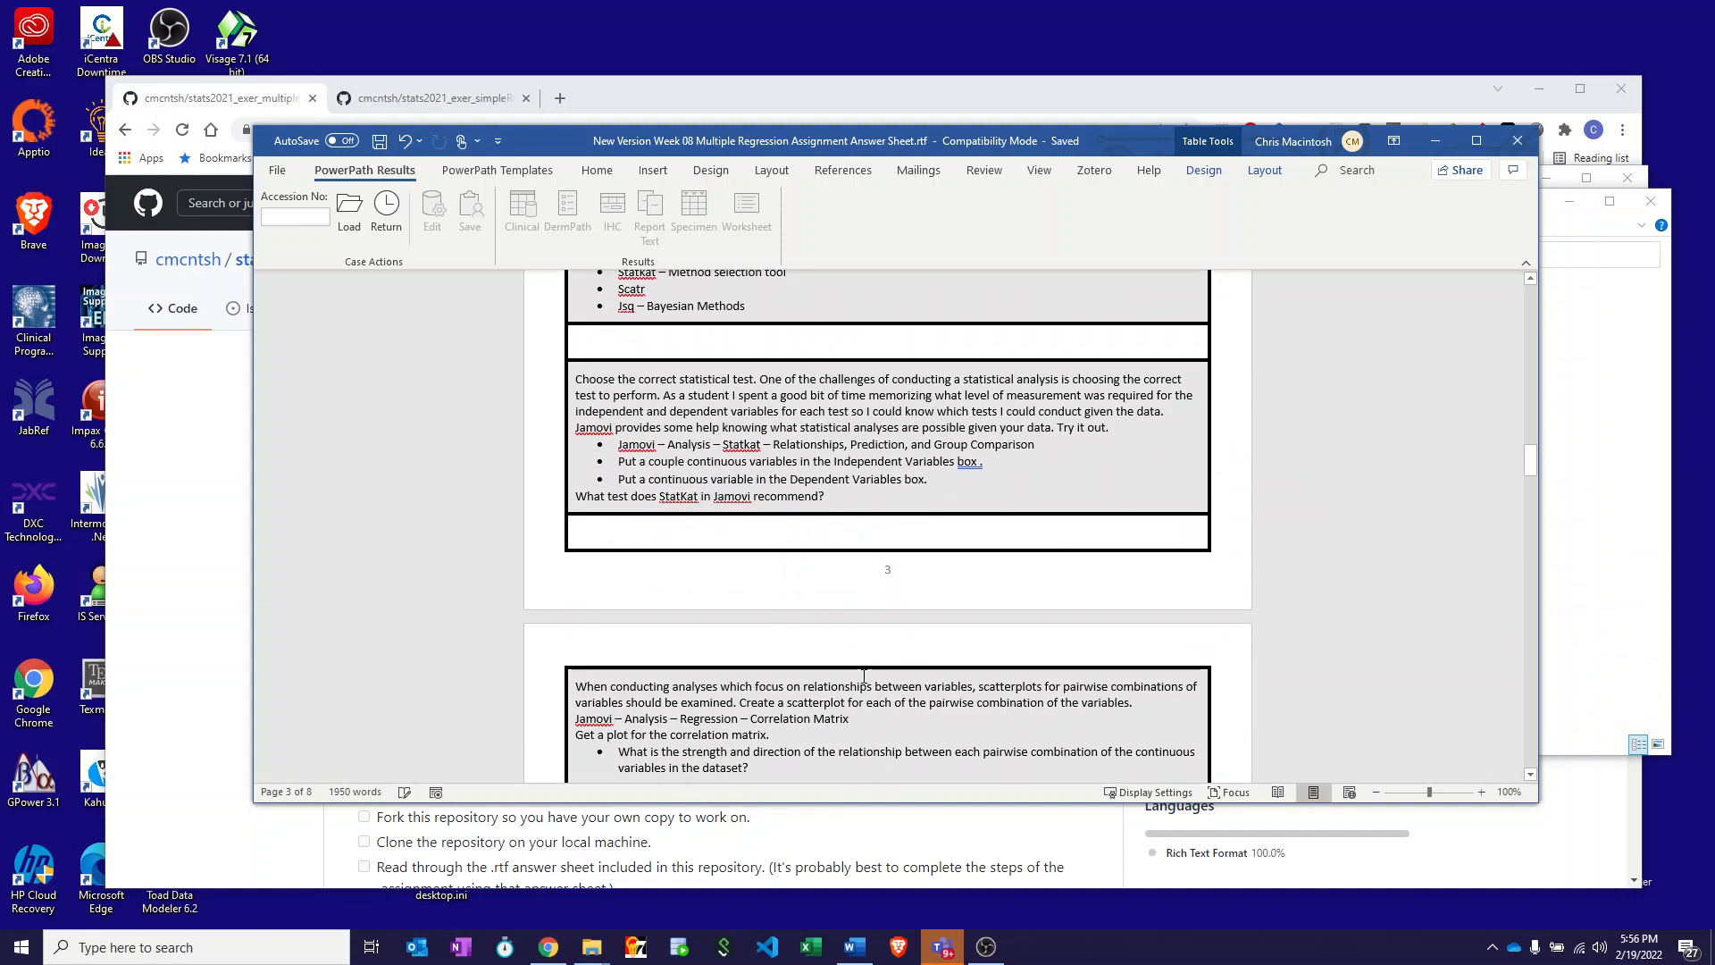
scroll(862, 681, down, 5)
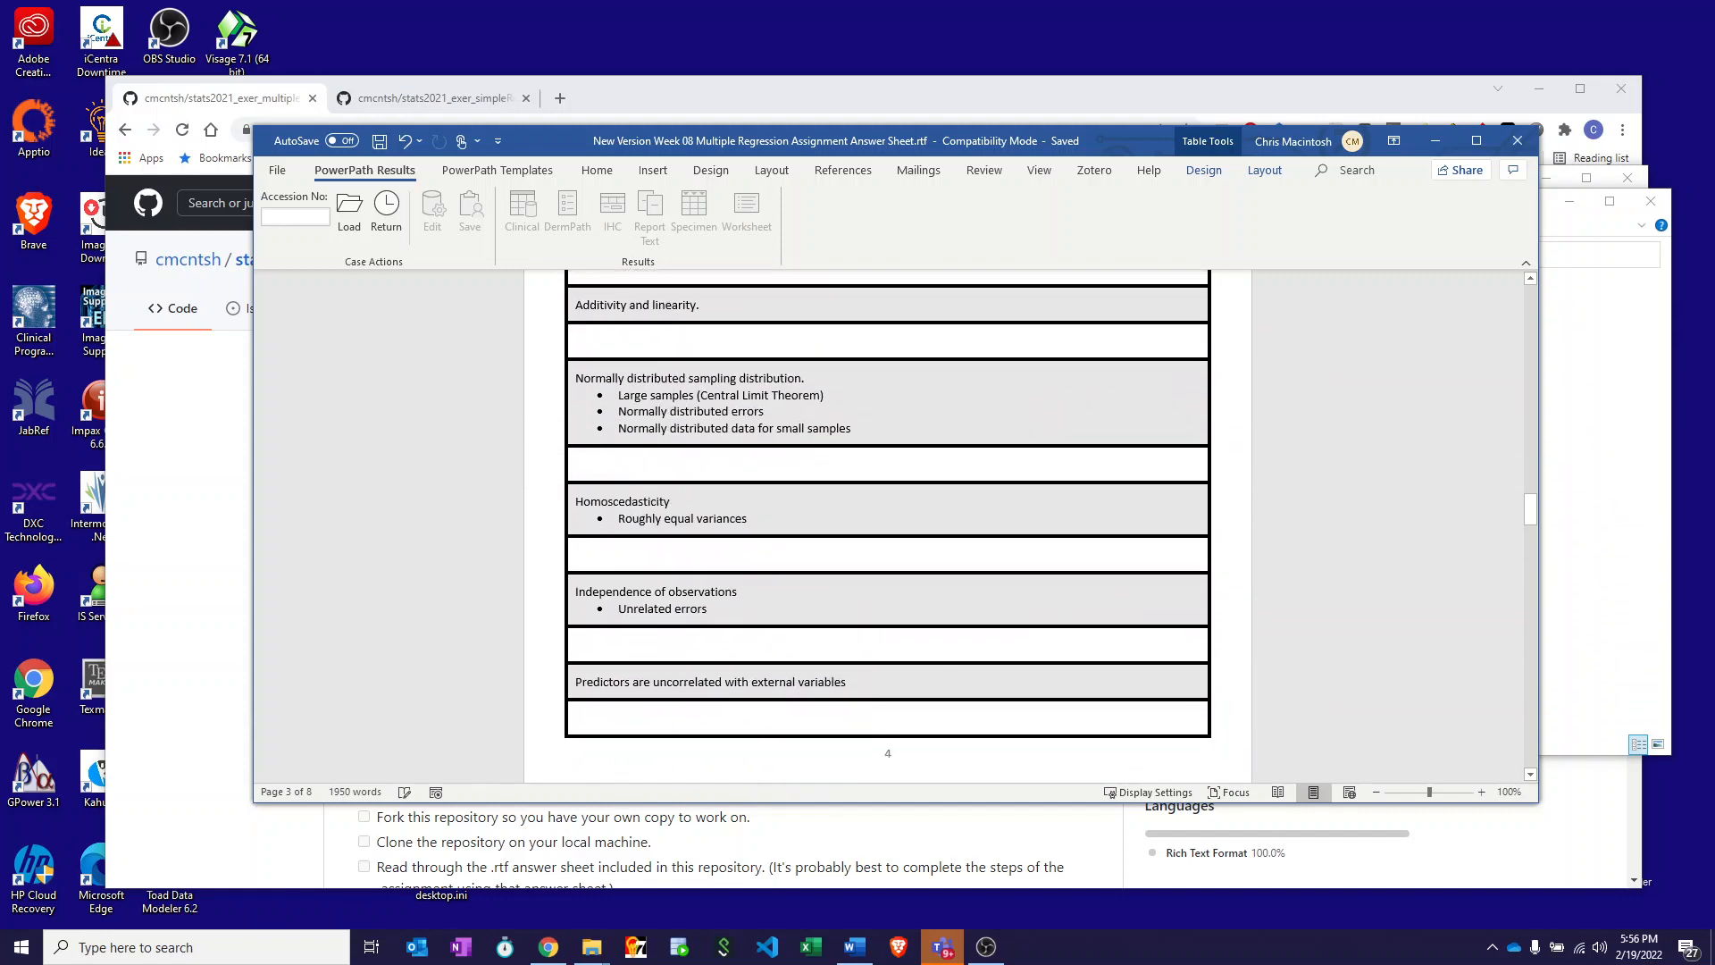
drag(1530, 516, 1521, 393)
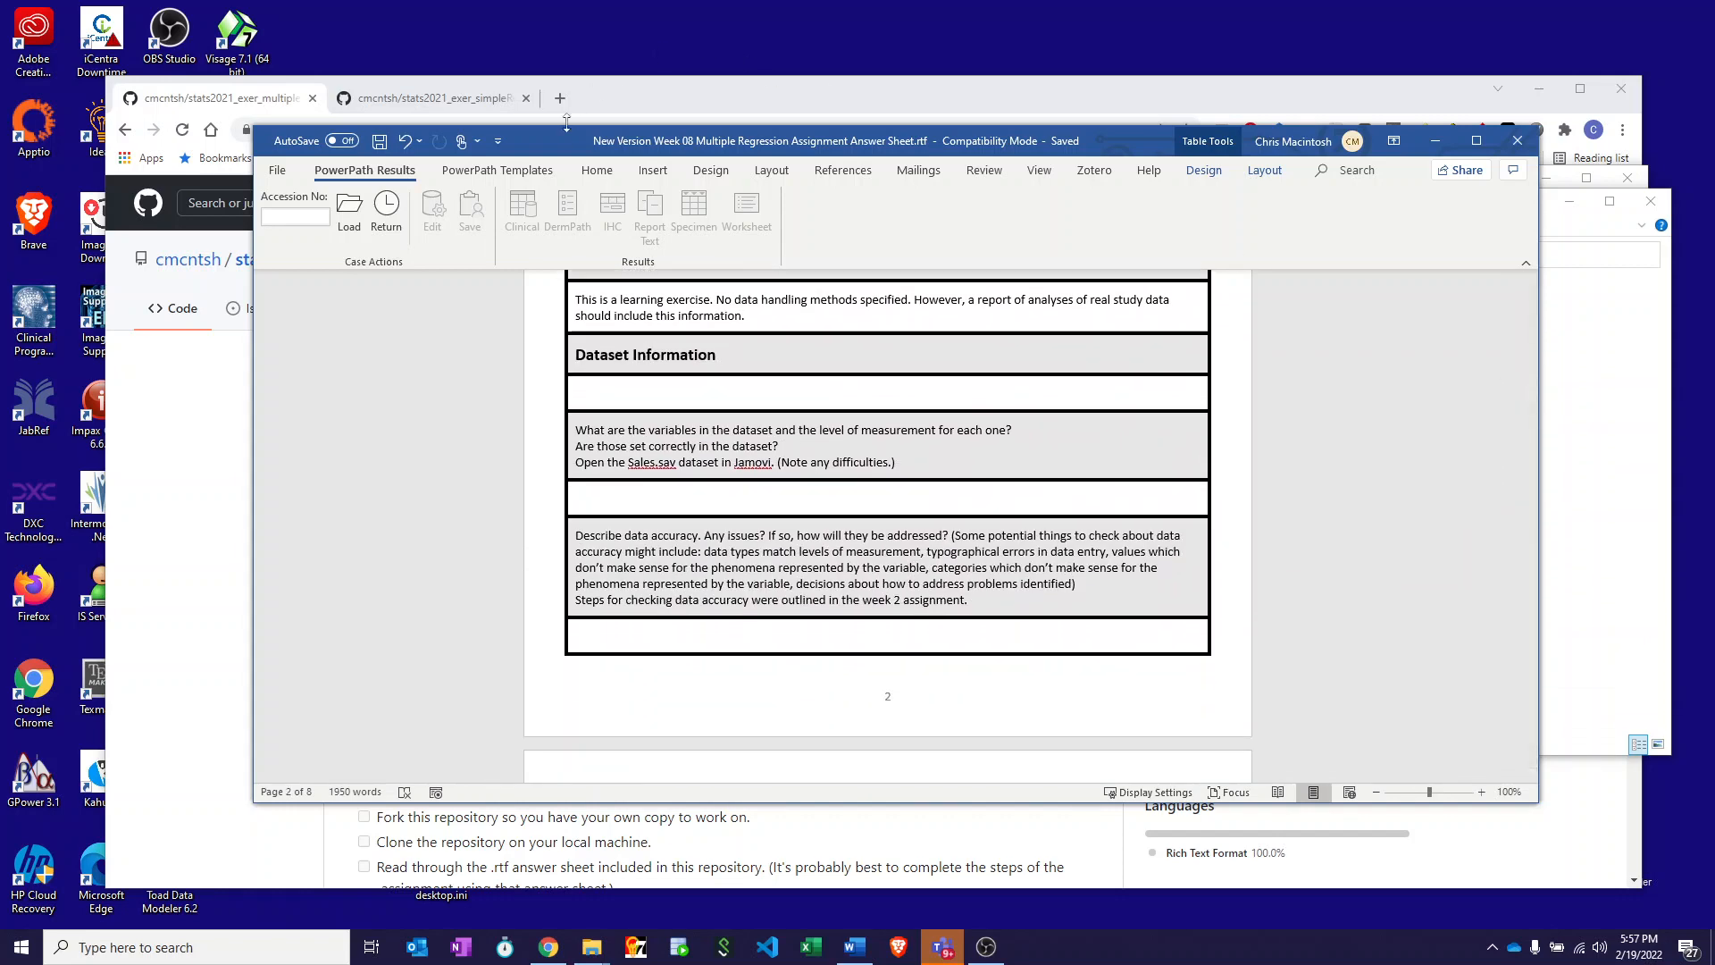
Step: Move the answer sheet window out of the way and launch jamovi 2.2.5
drag(582, 140, 608, 163)
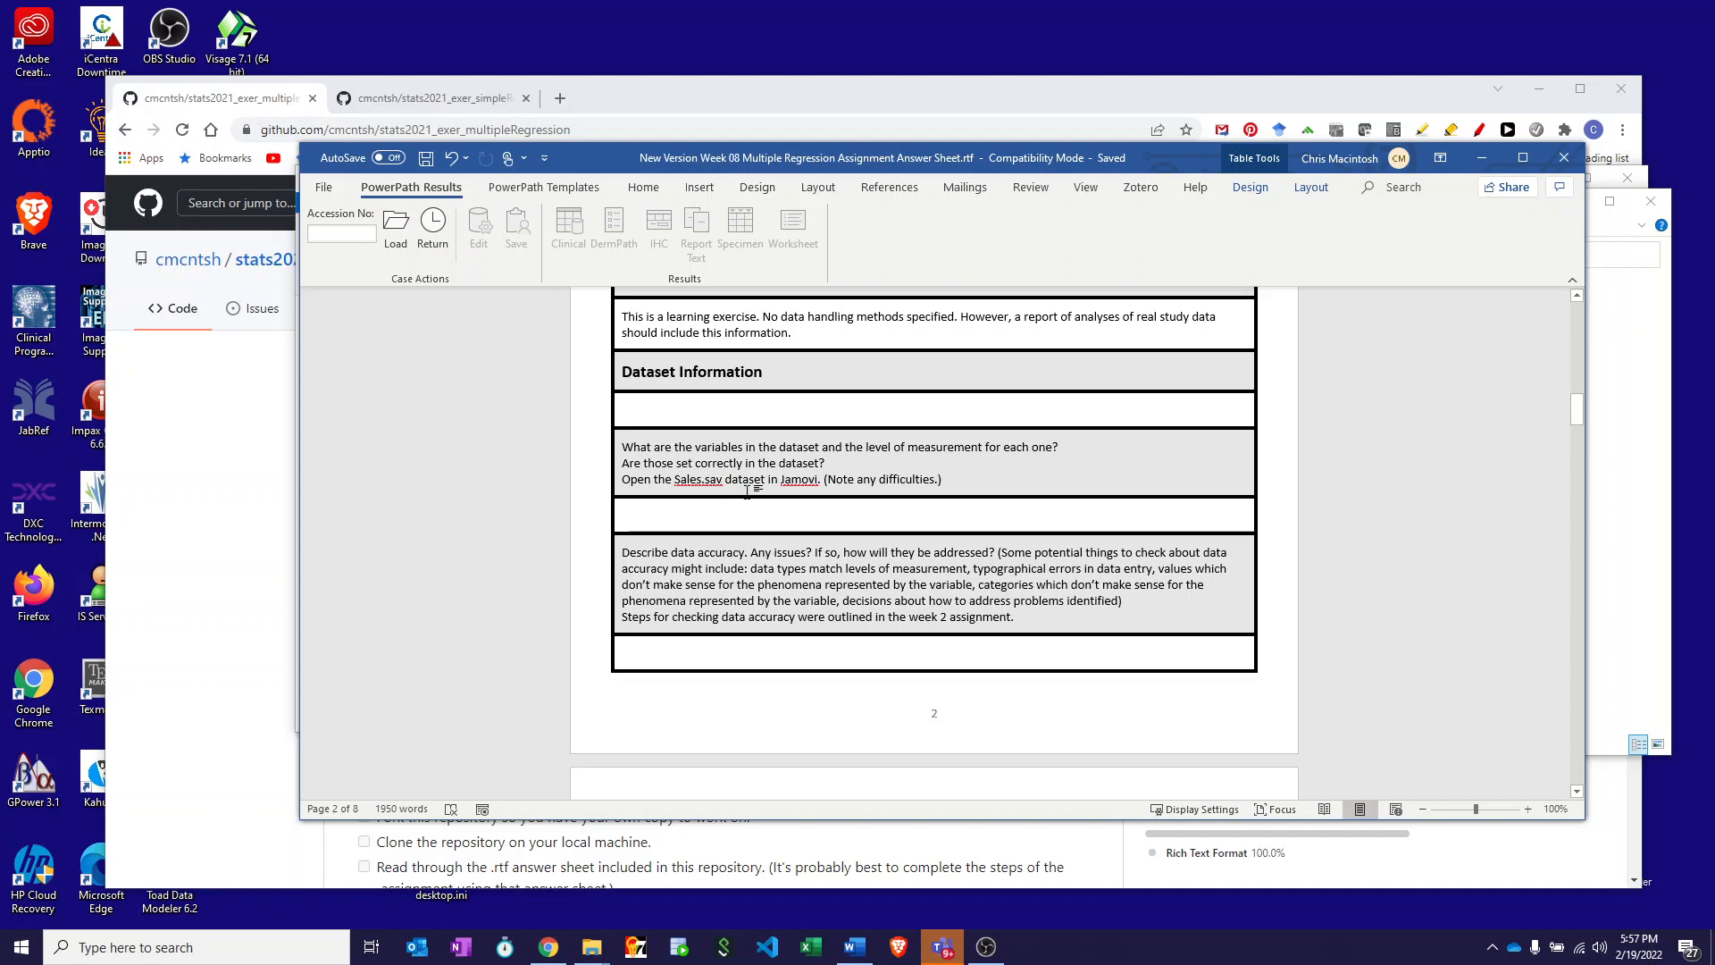
key(super+Down)
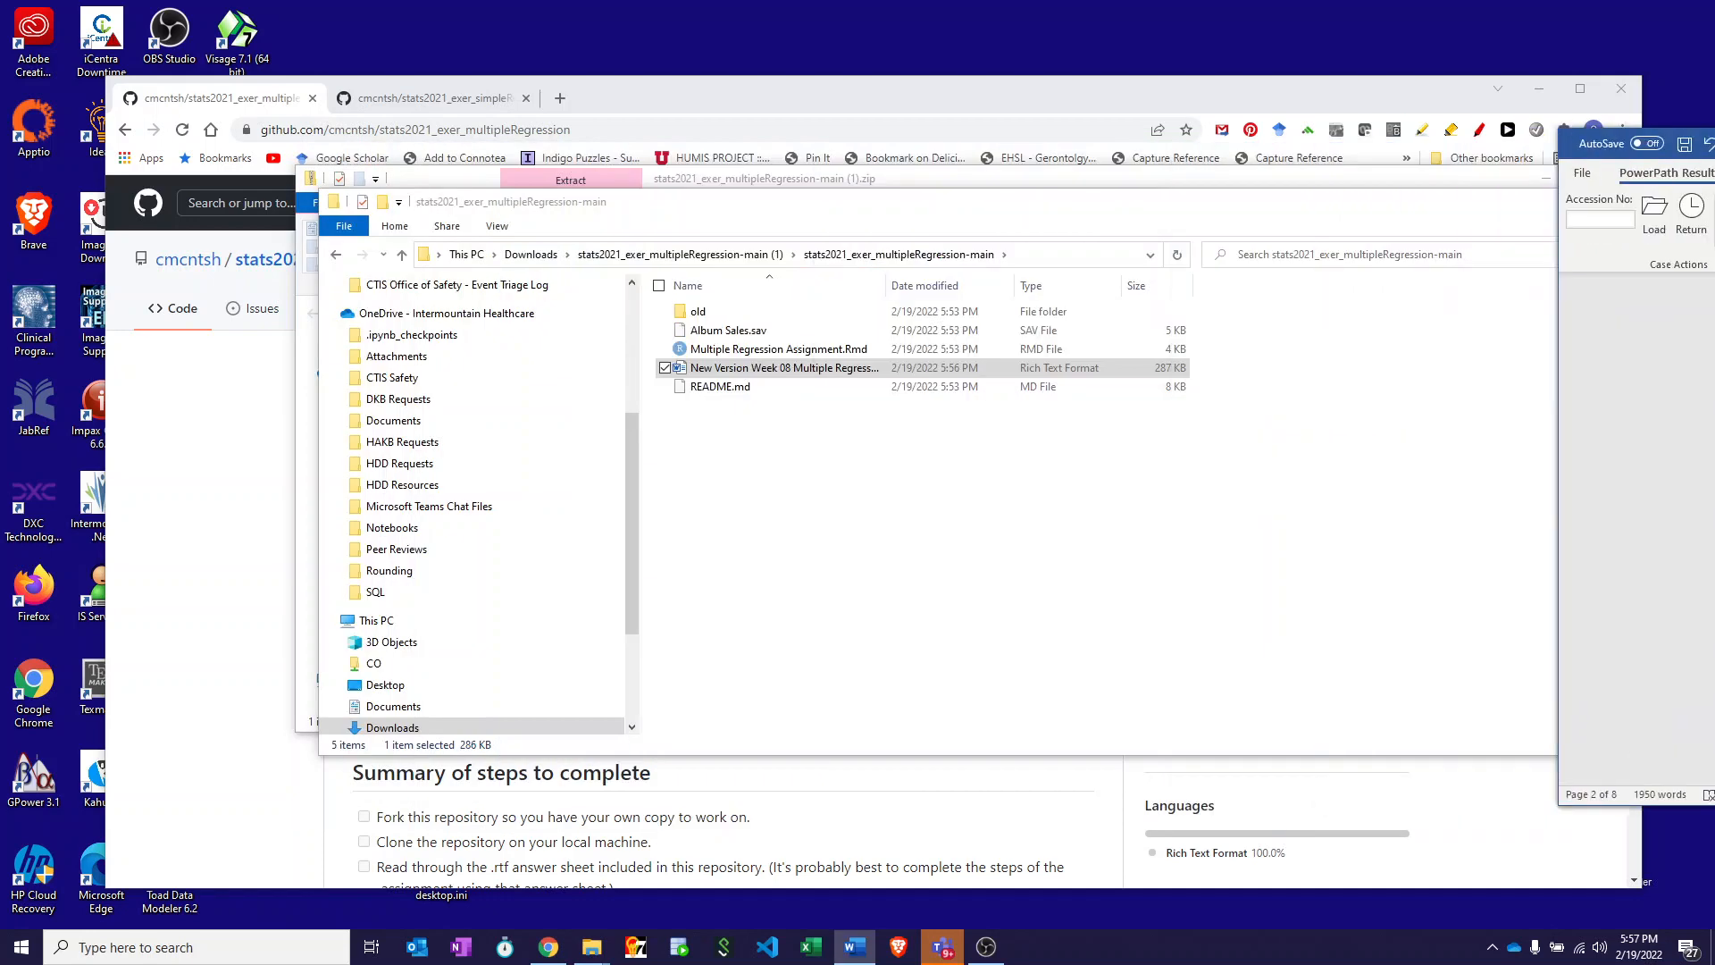
click(22, 945)
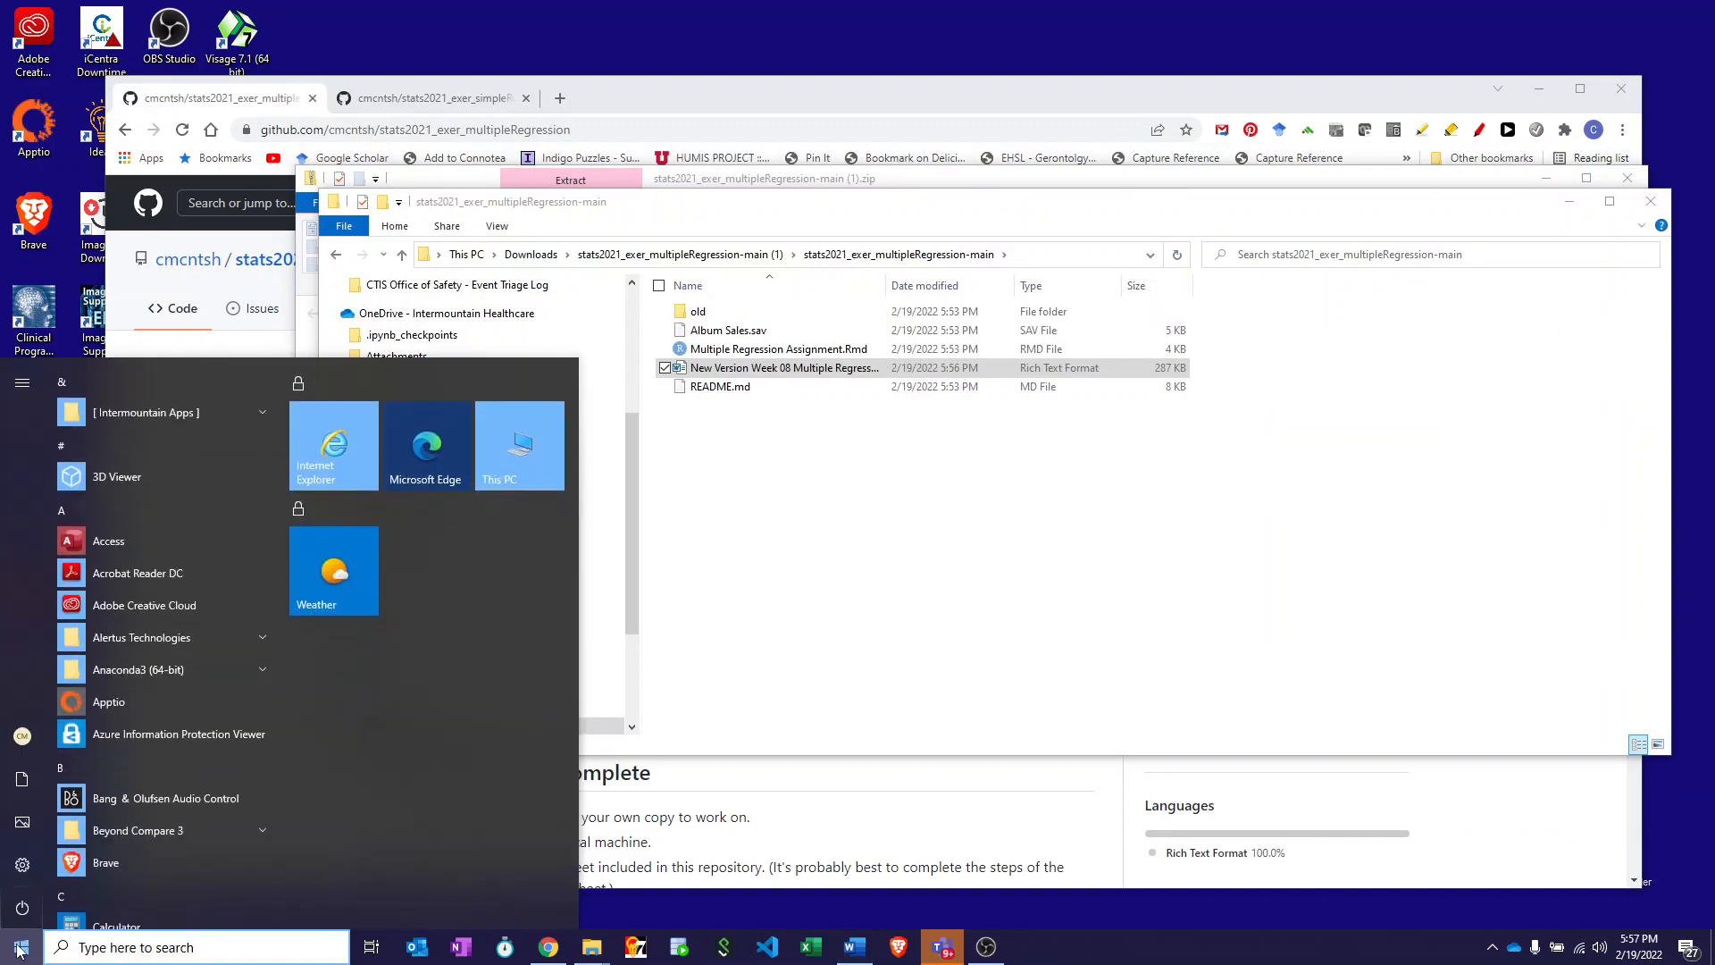
text(jamovi 2.2.5)
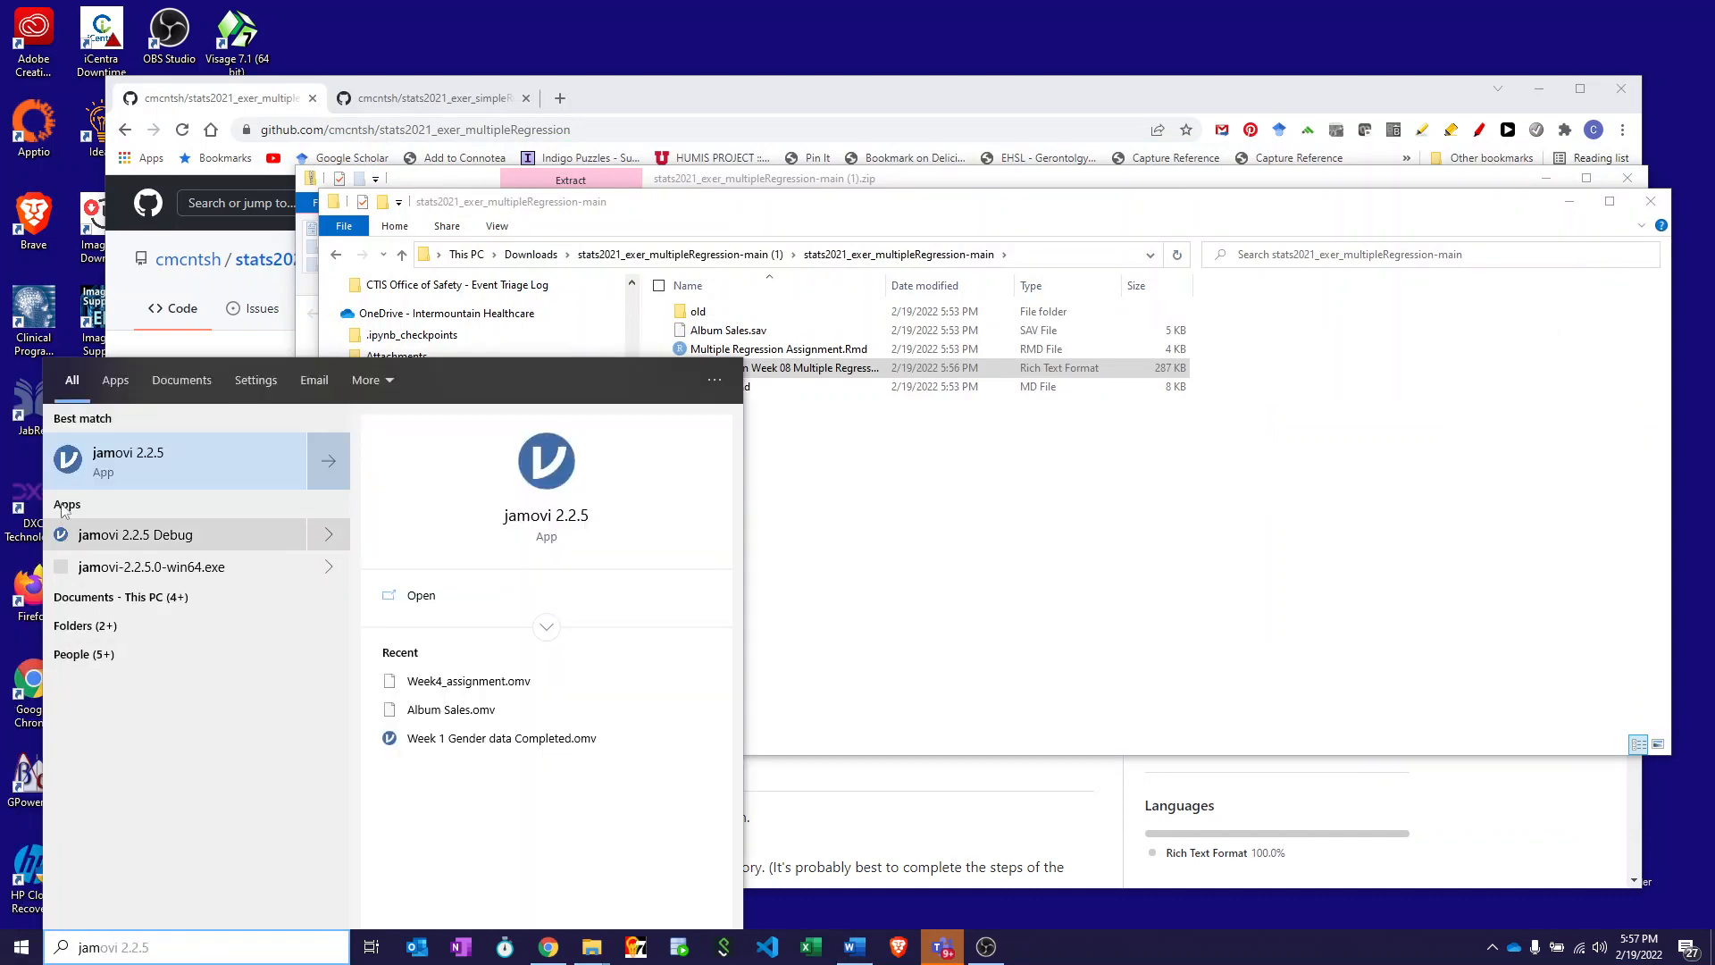
click(77, 466)
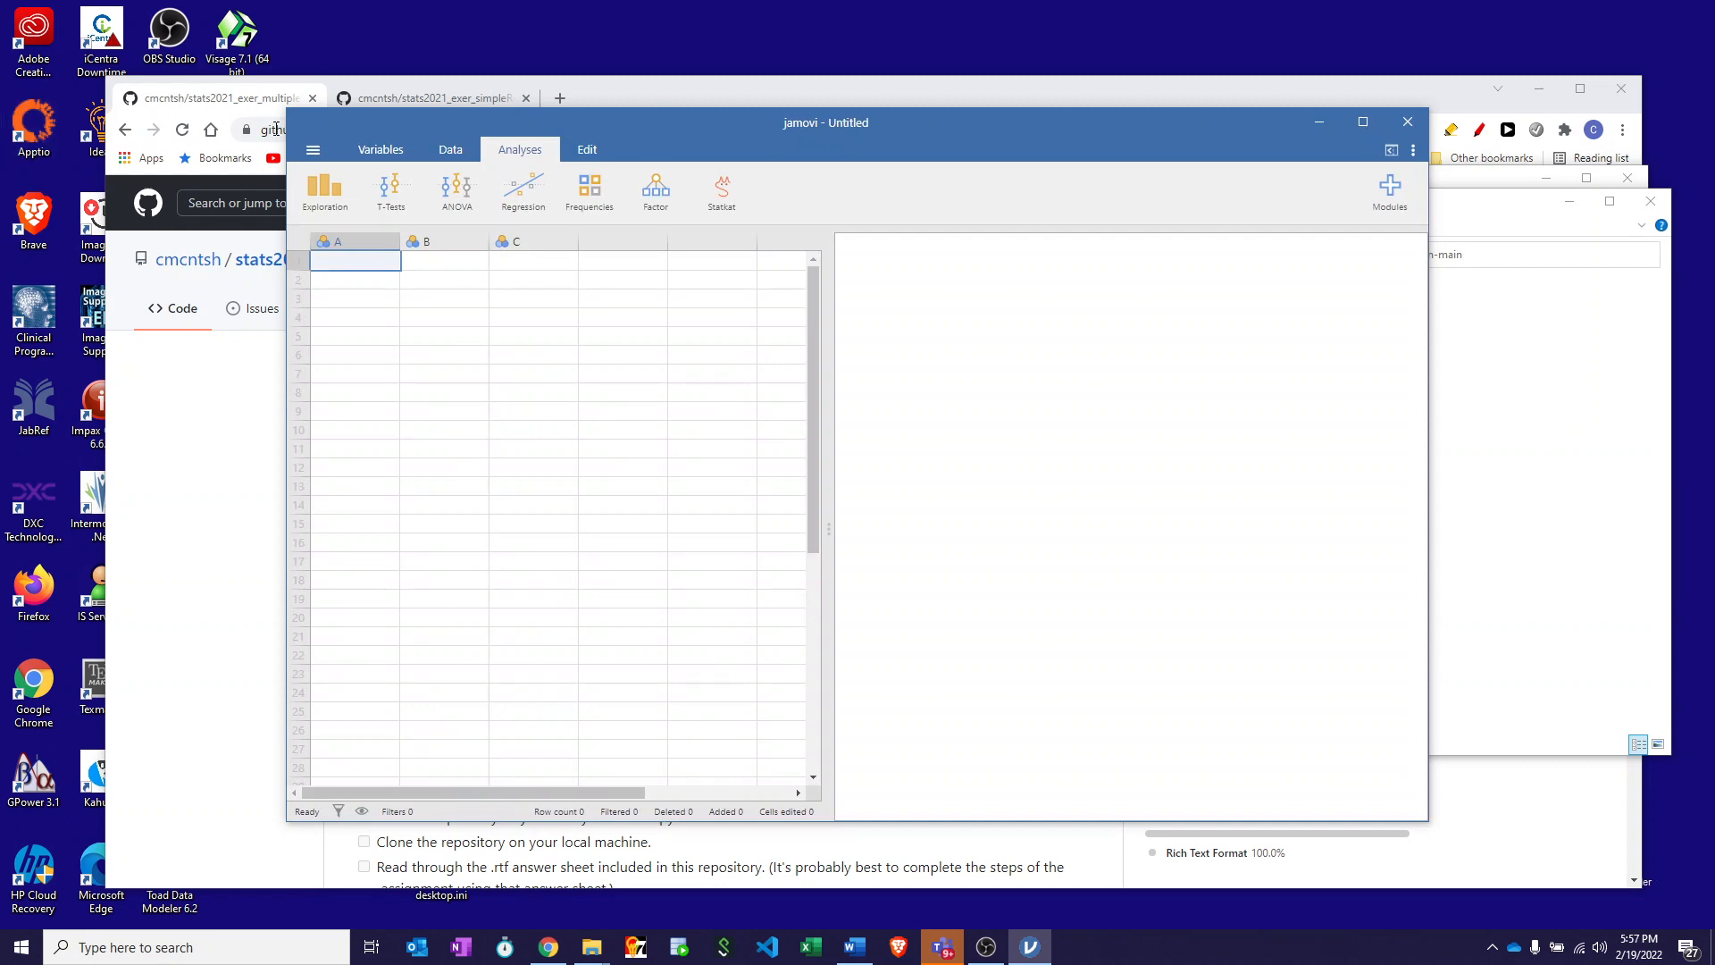
Step: Open the Album Sales.sav dataset from the stats2021_exer_multipleRegression-main folder inside the extracted exercise folder in Downloads
click(313, 152)
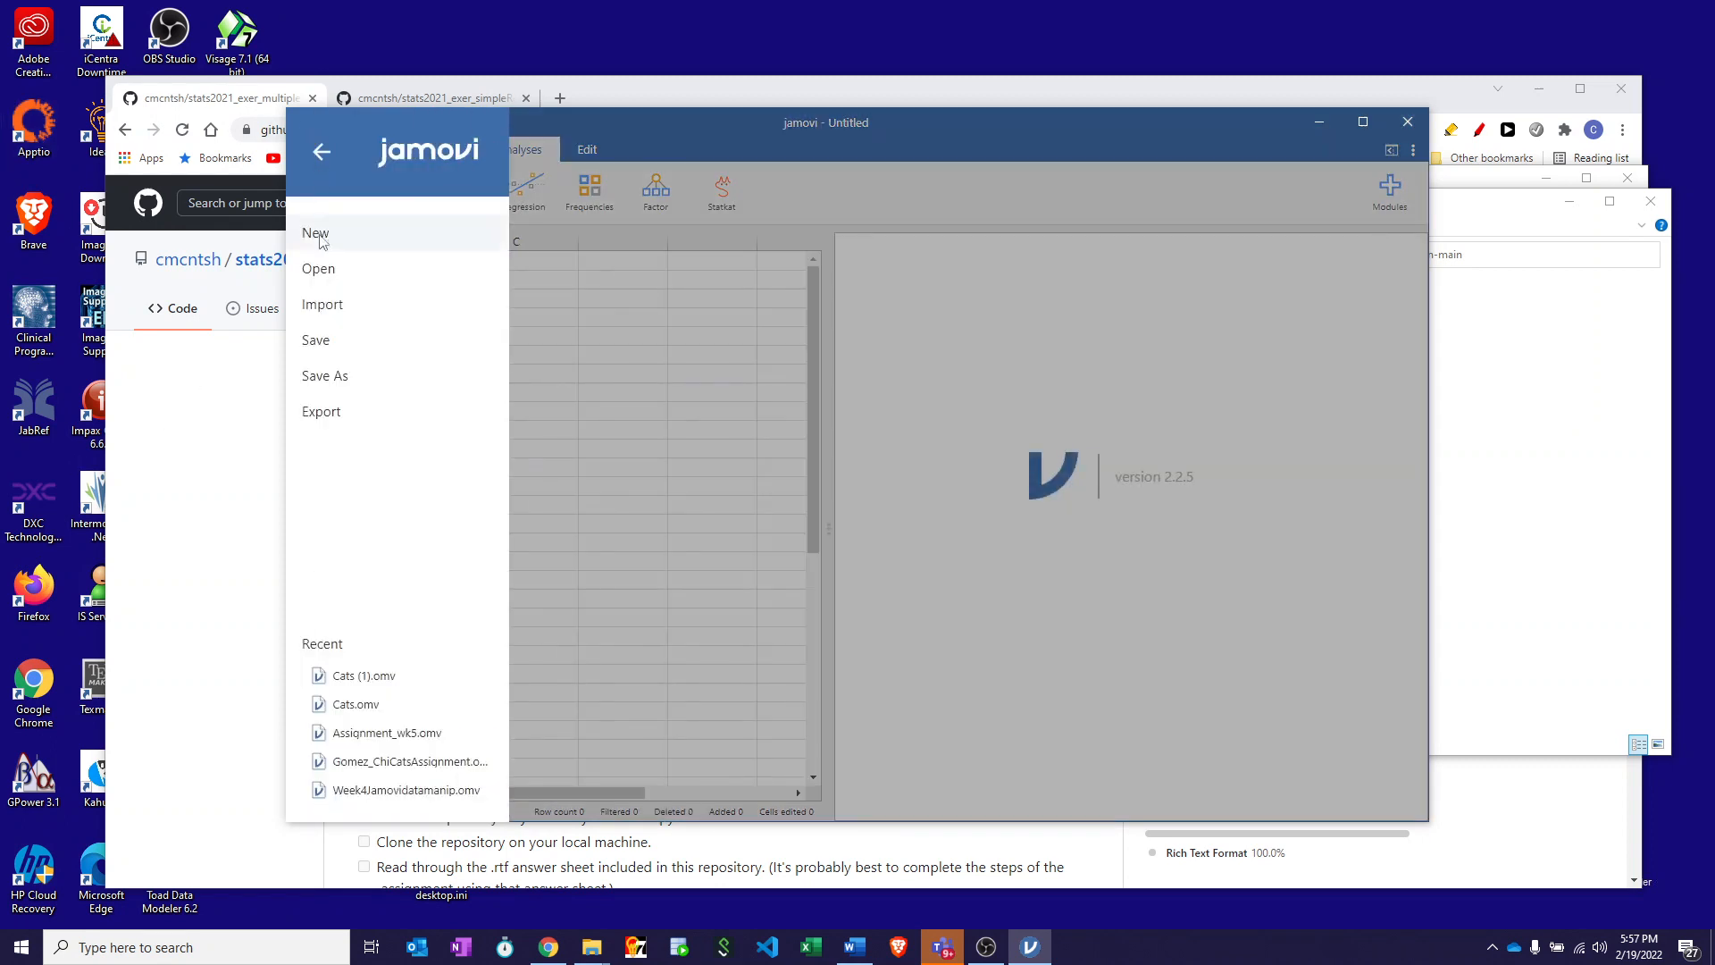
click(316, 276)
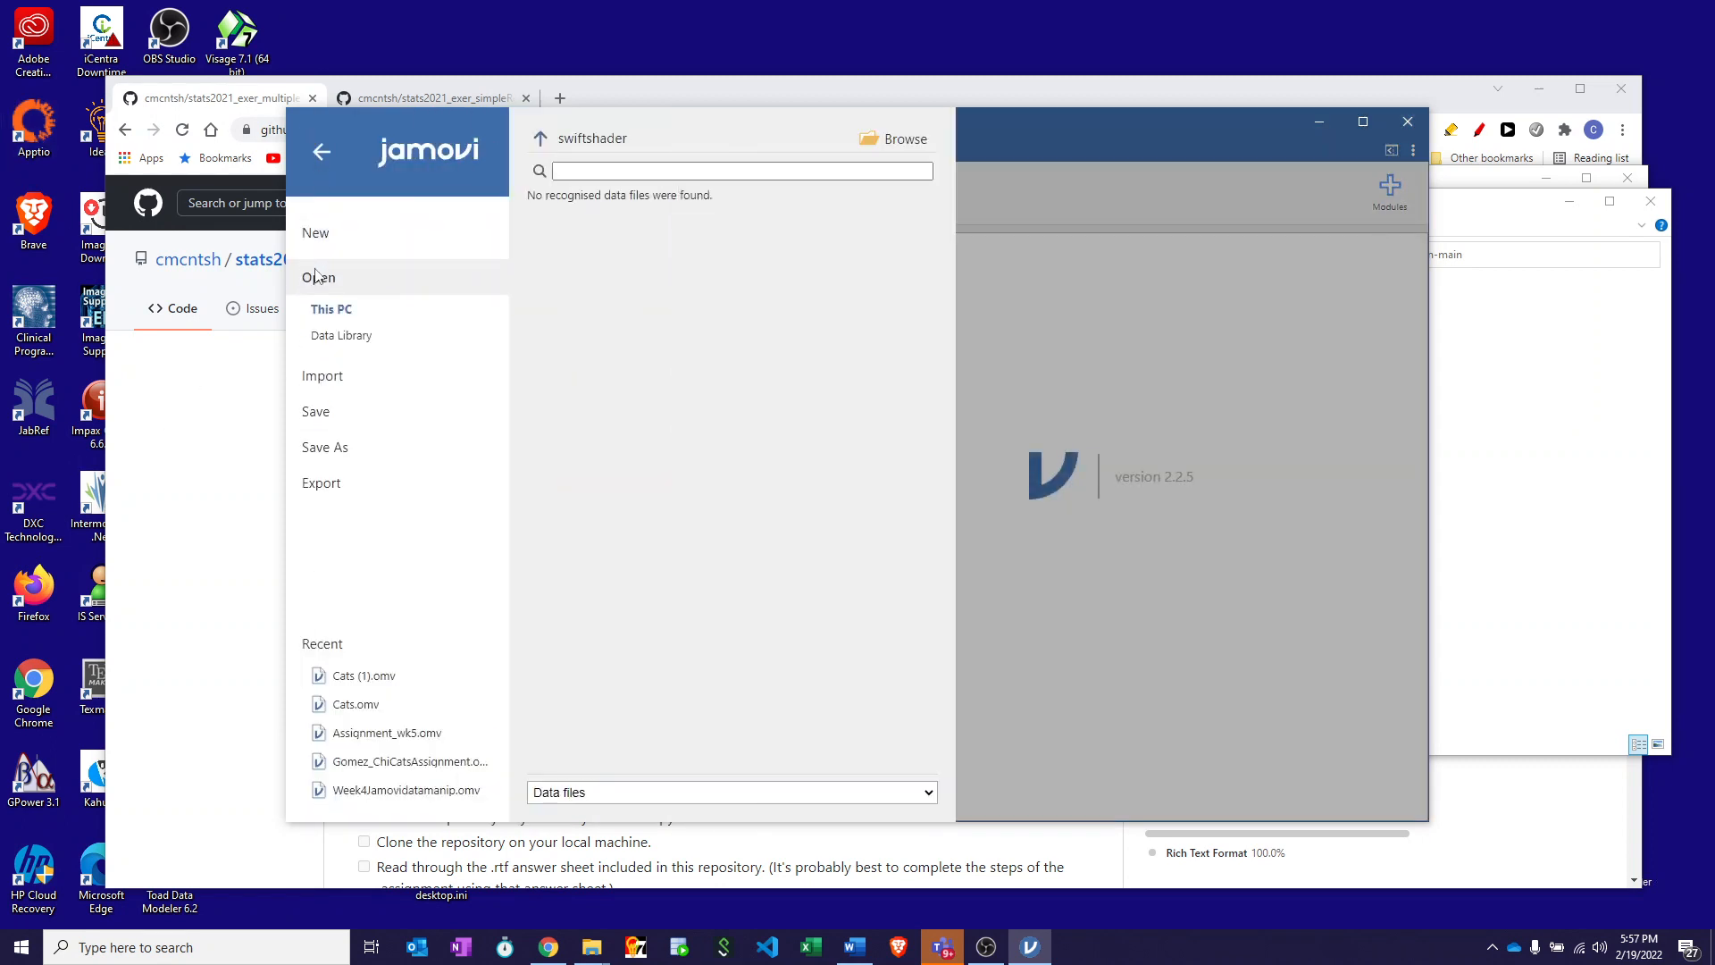
click(905, 139)
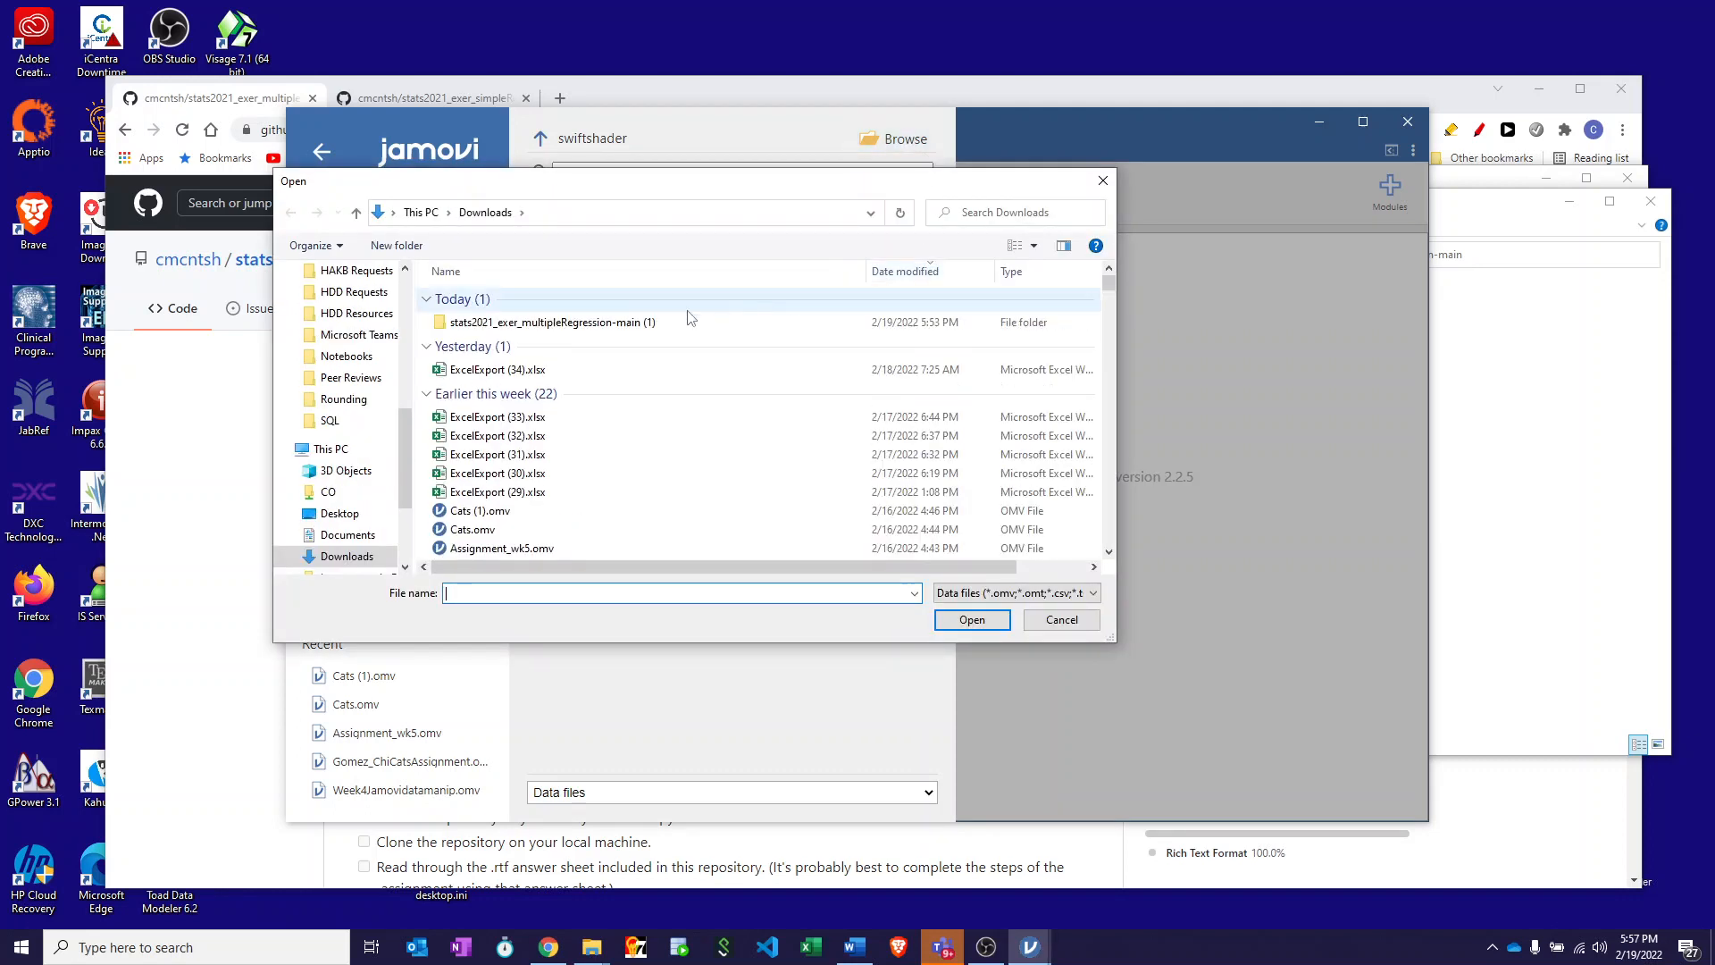
double_click(477, 325)
click(469, 302)
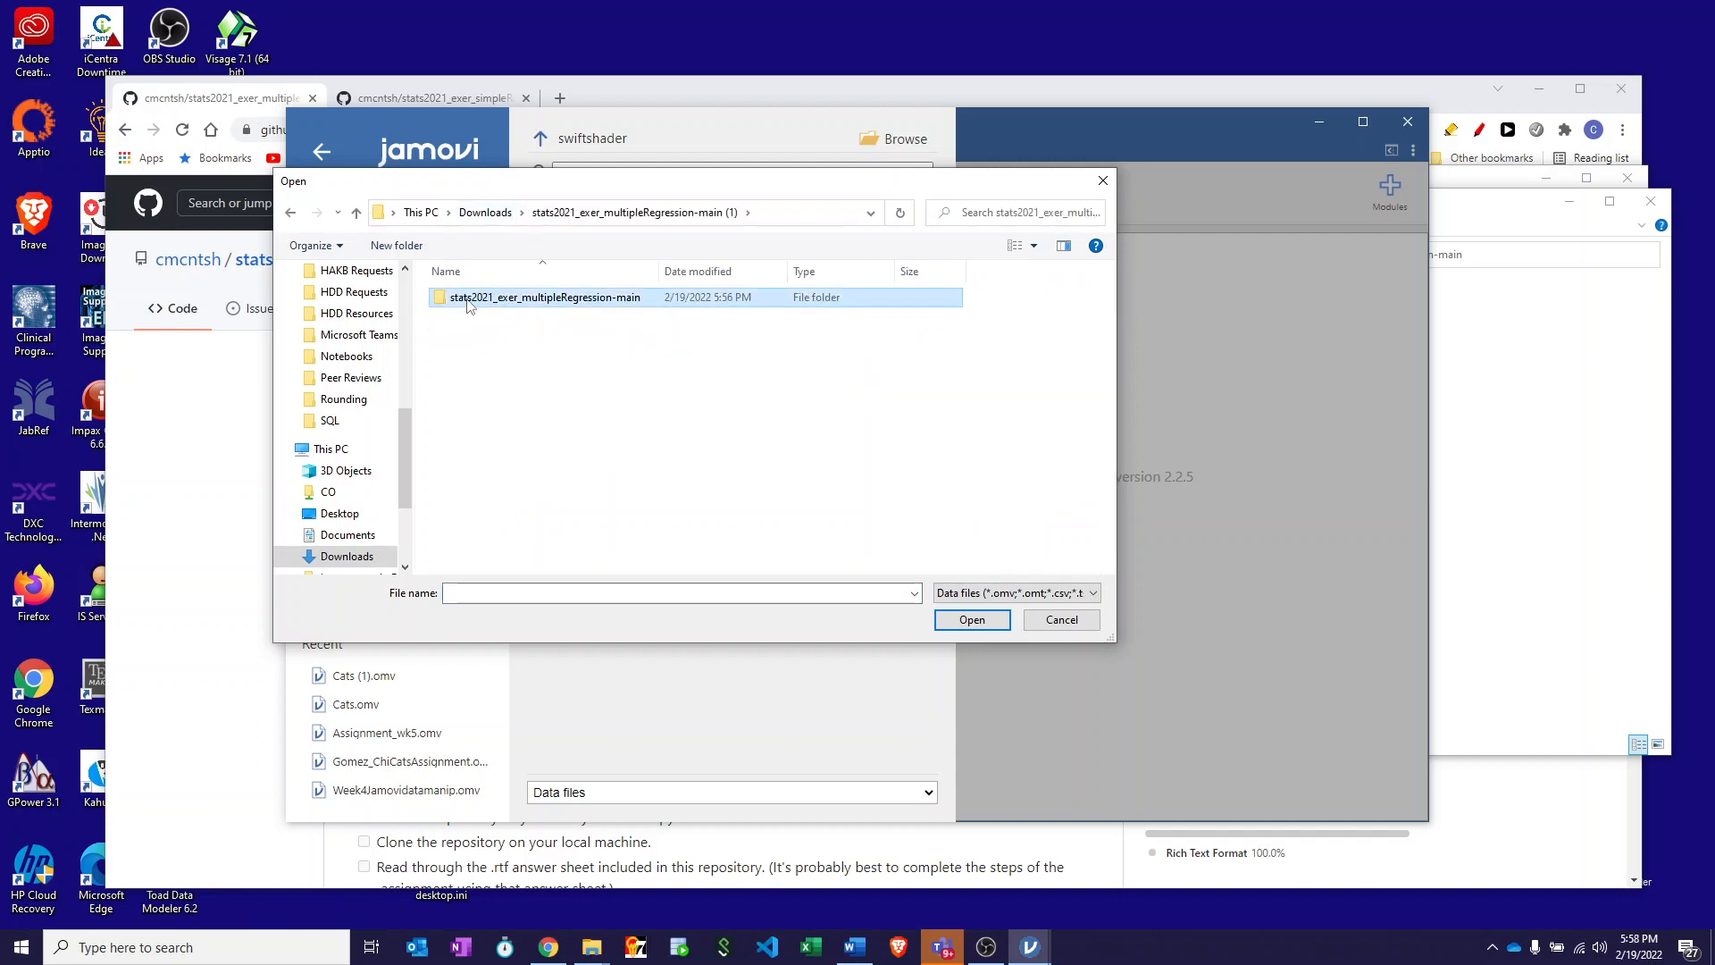
double_click(468, 304)
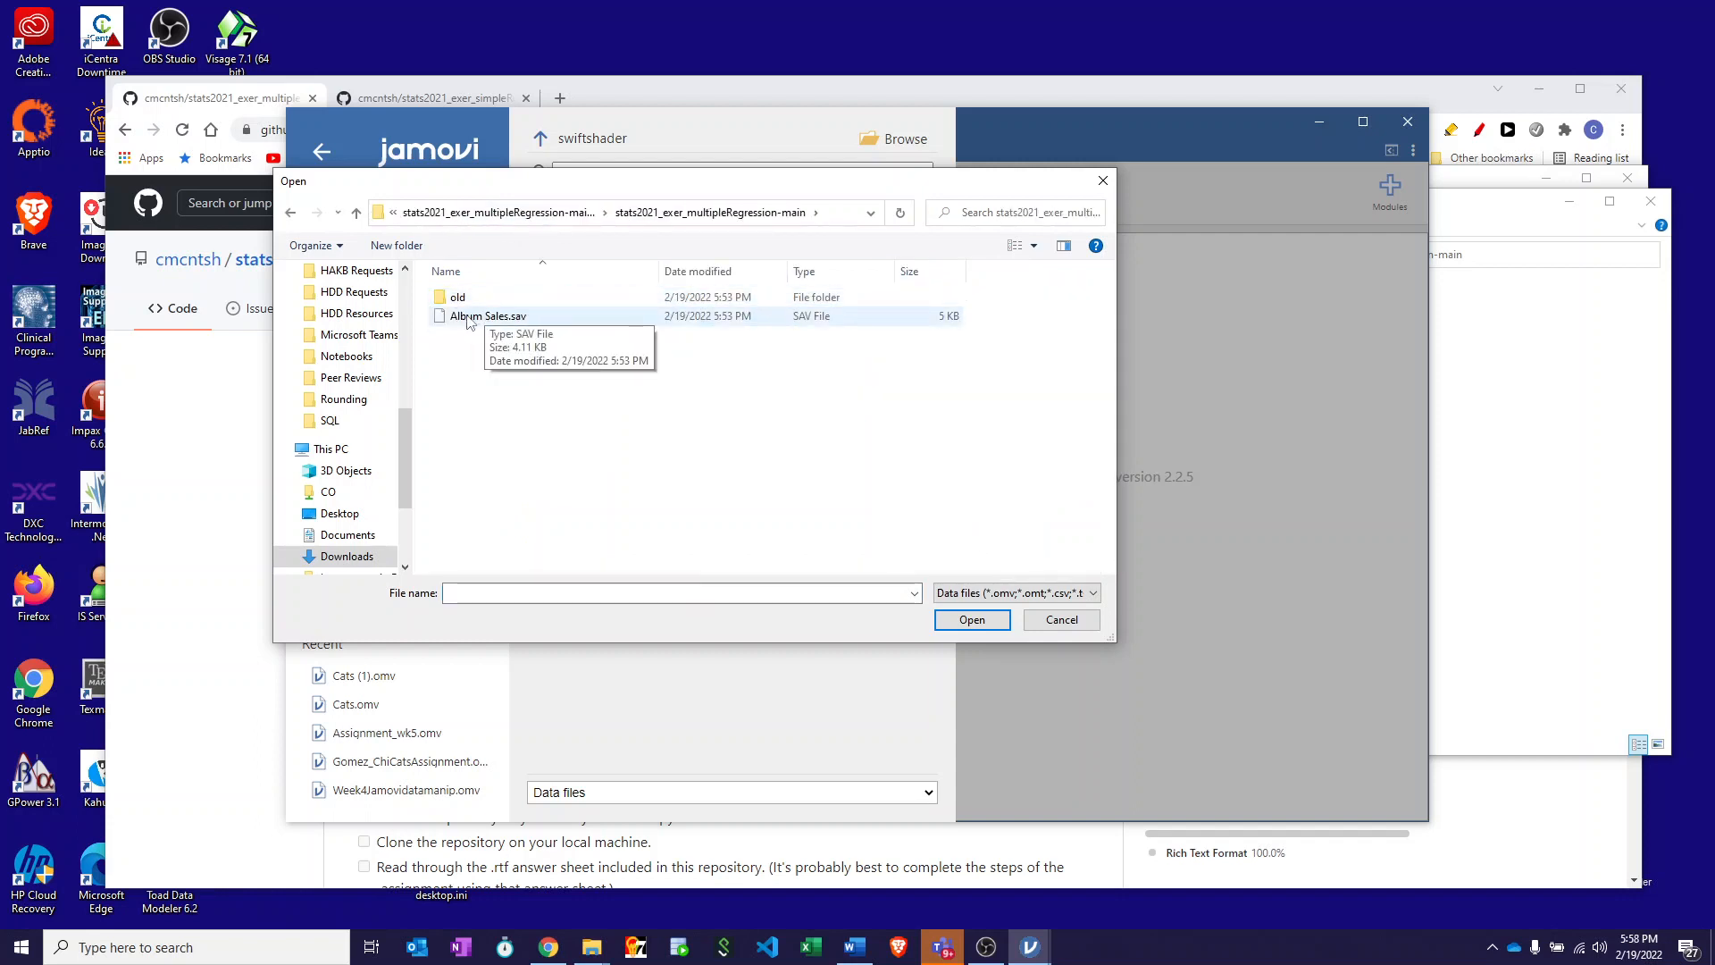
click(468, 317)
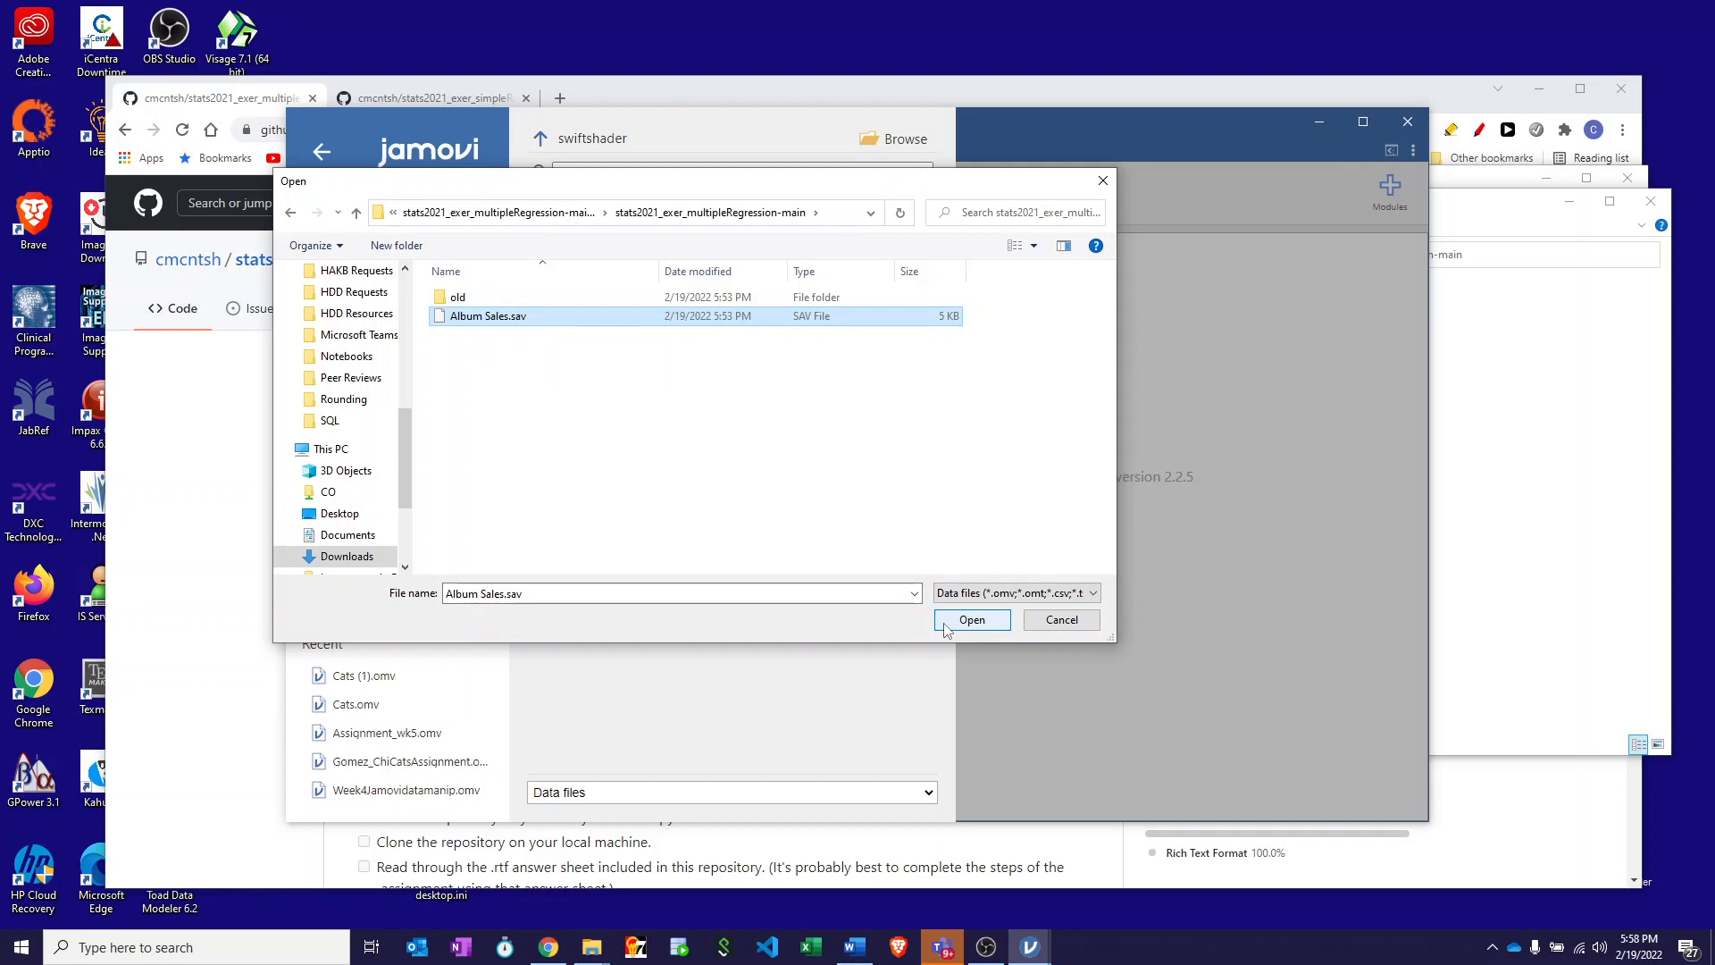
click(971, 620)
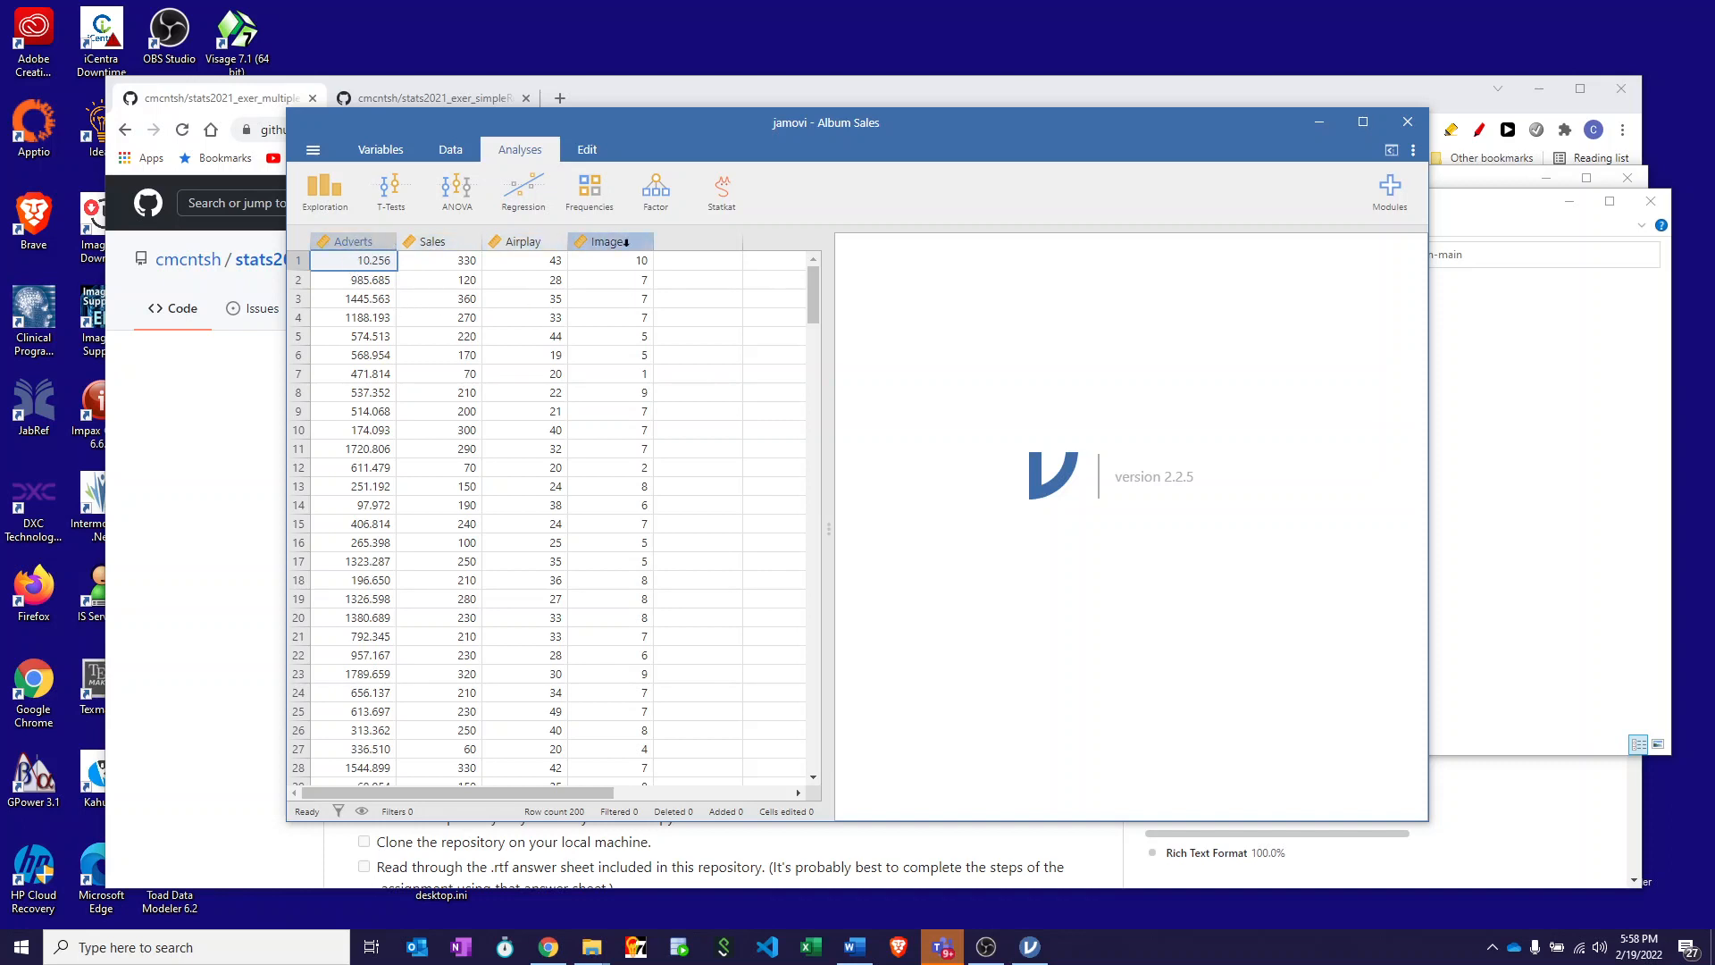
Step: Check the description, measure type and data type of the Adverts, Sales, Airplay and Image variables
double_click(351, 241)
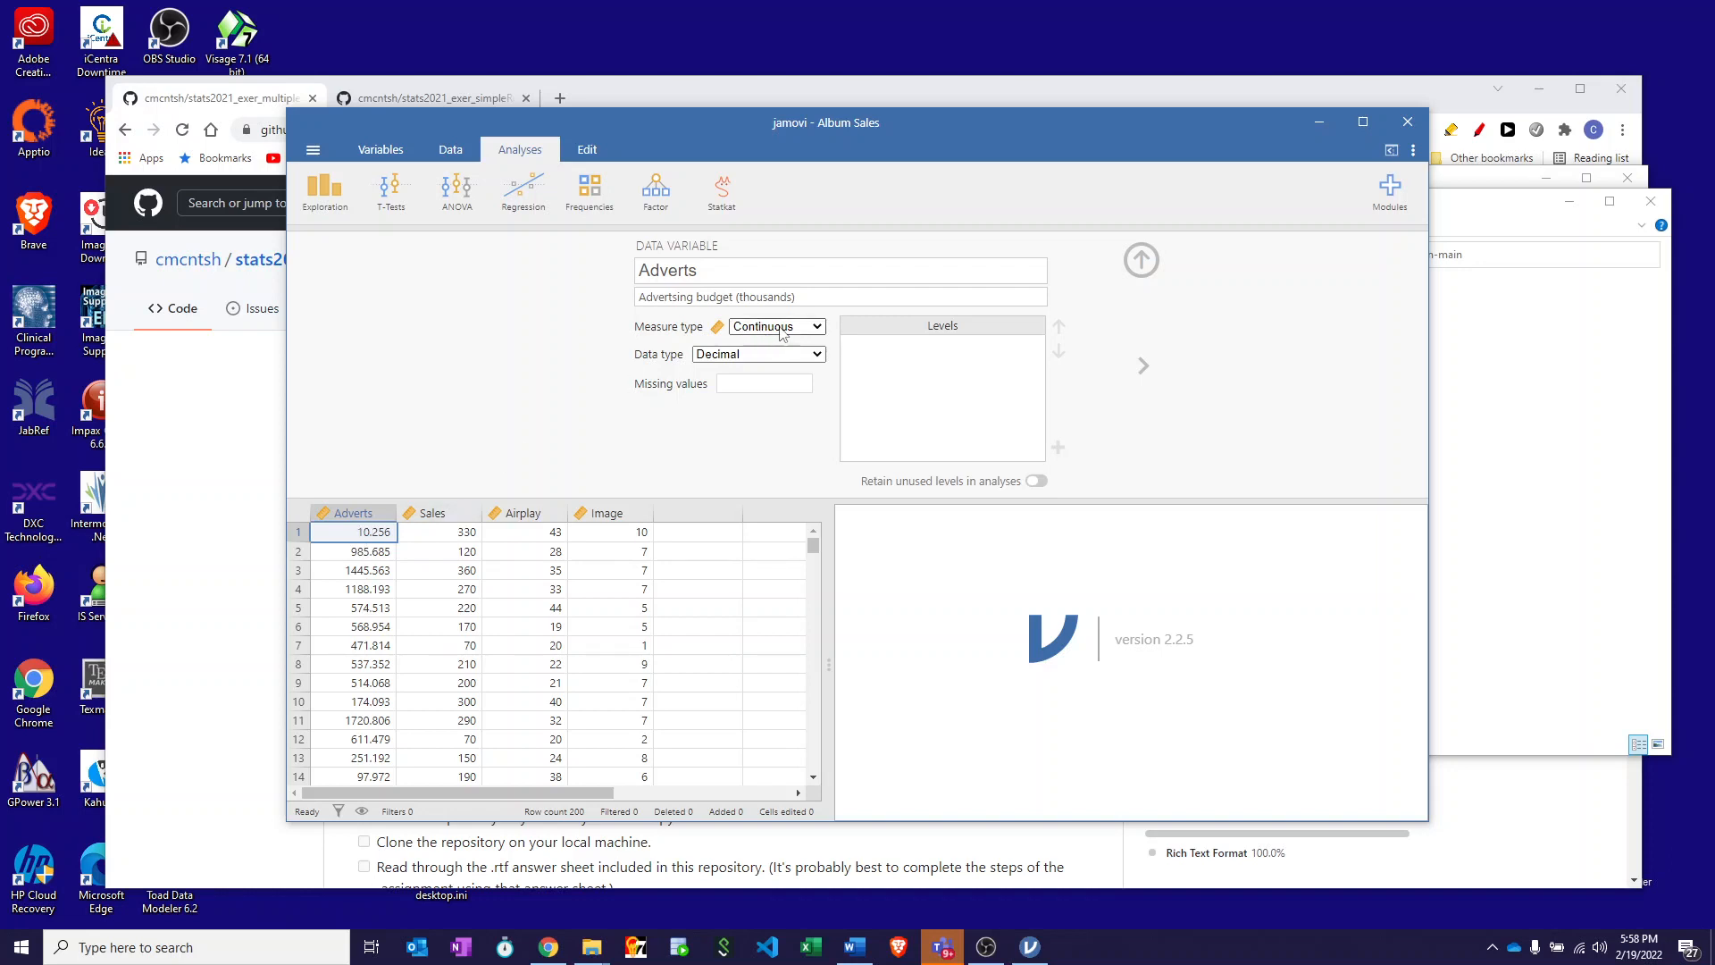
click(1143, 366)
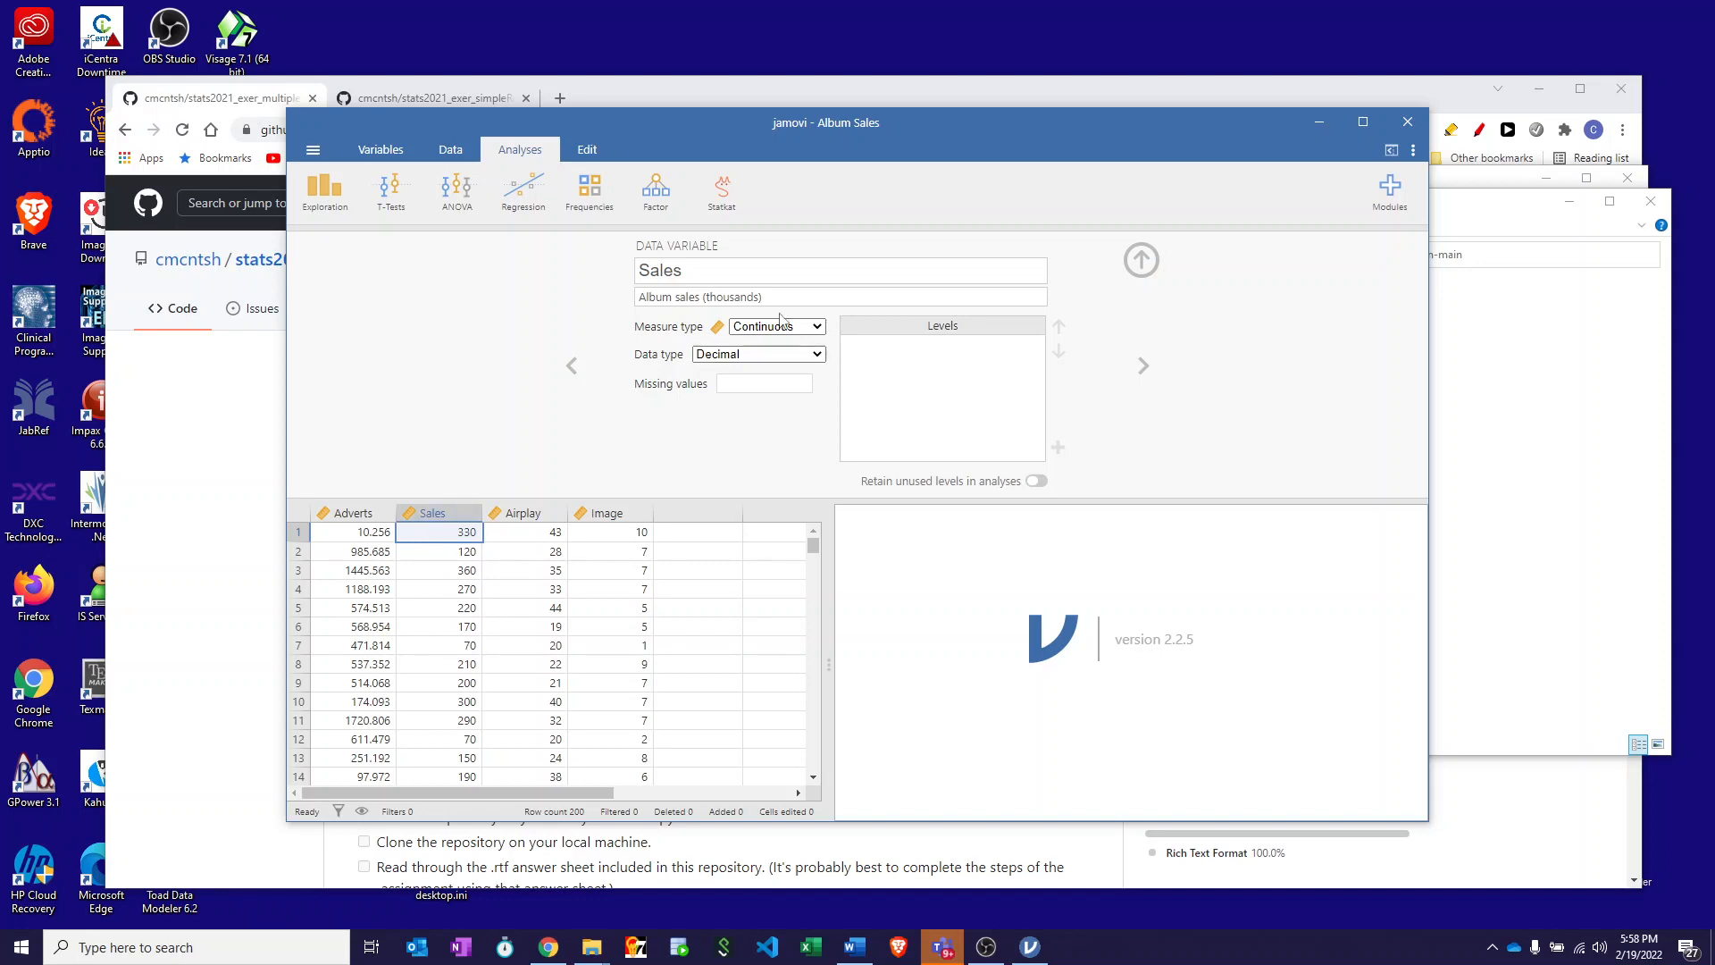
click(1144, 366)
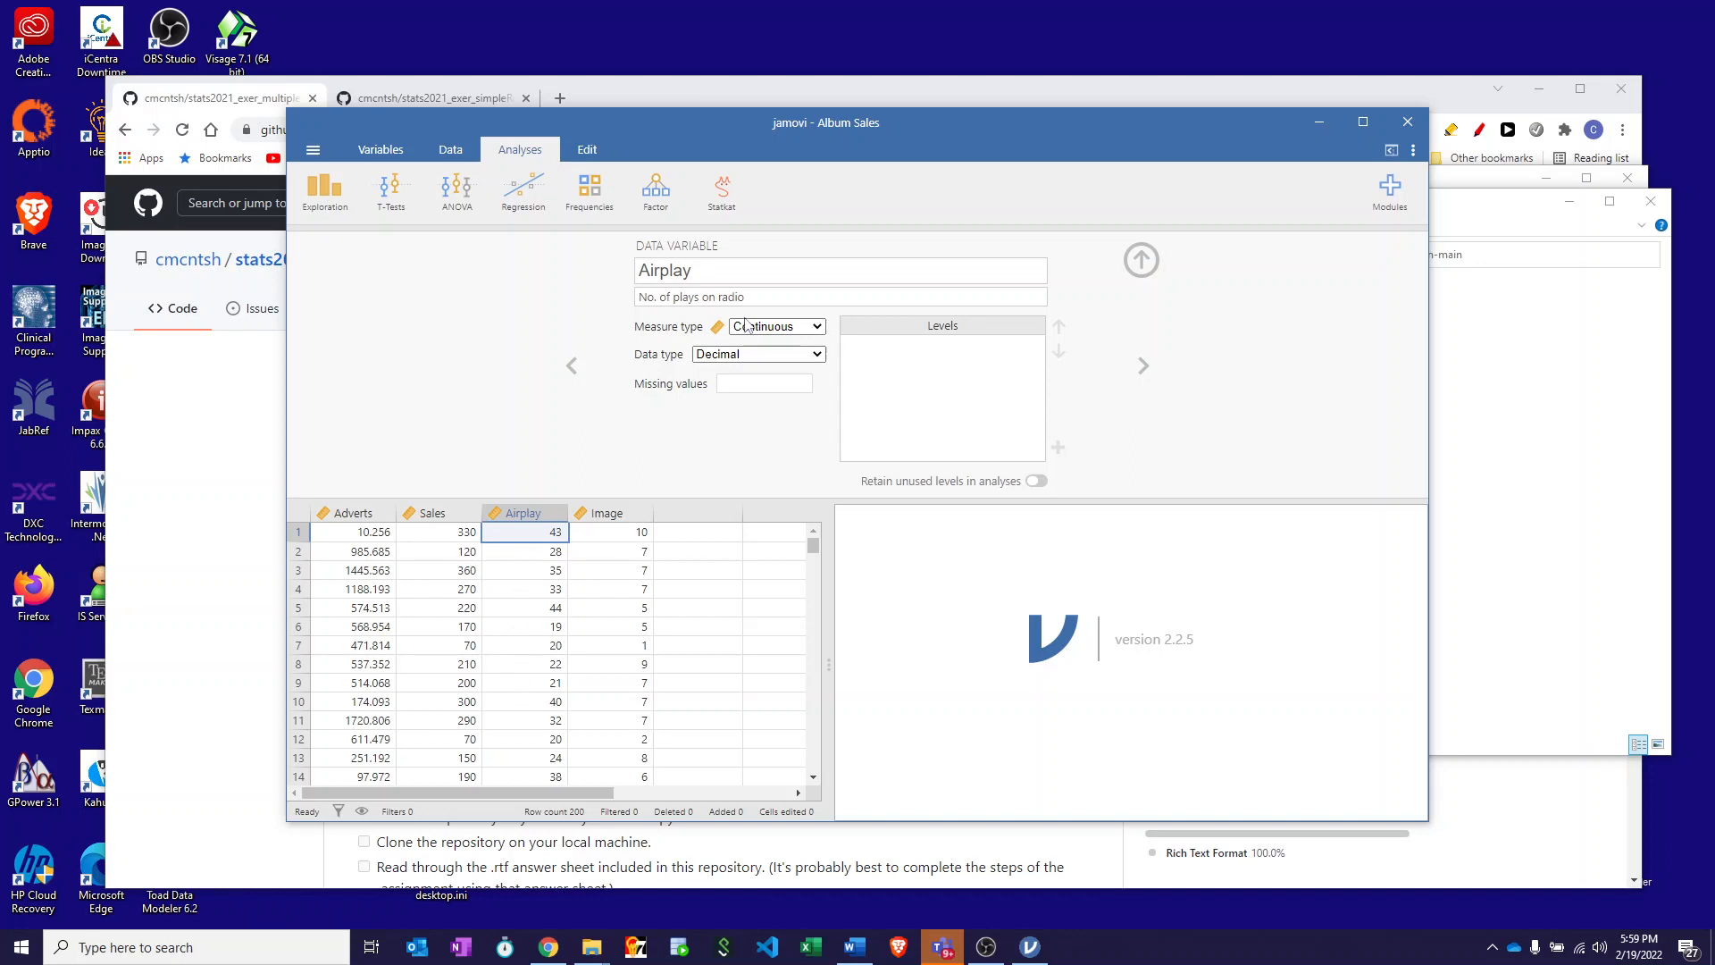
click(1143, 366)
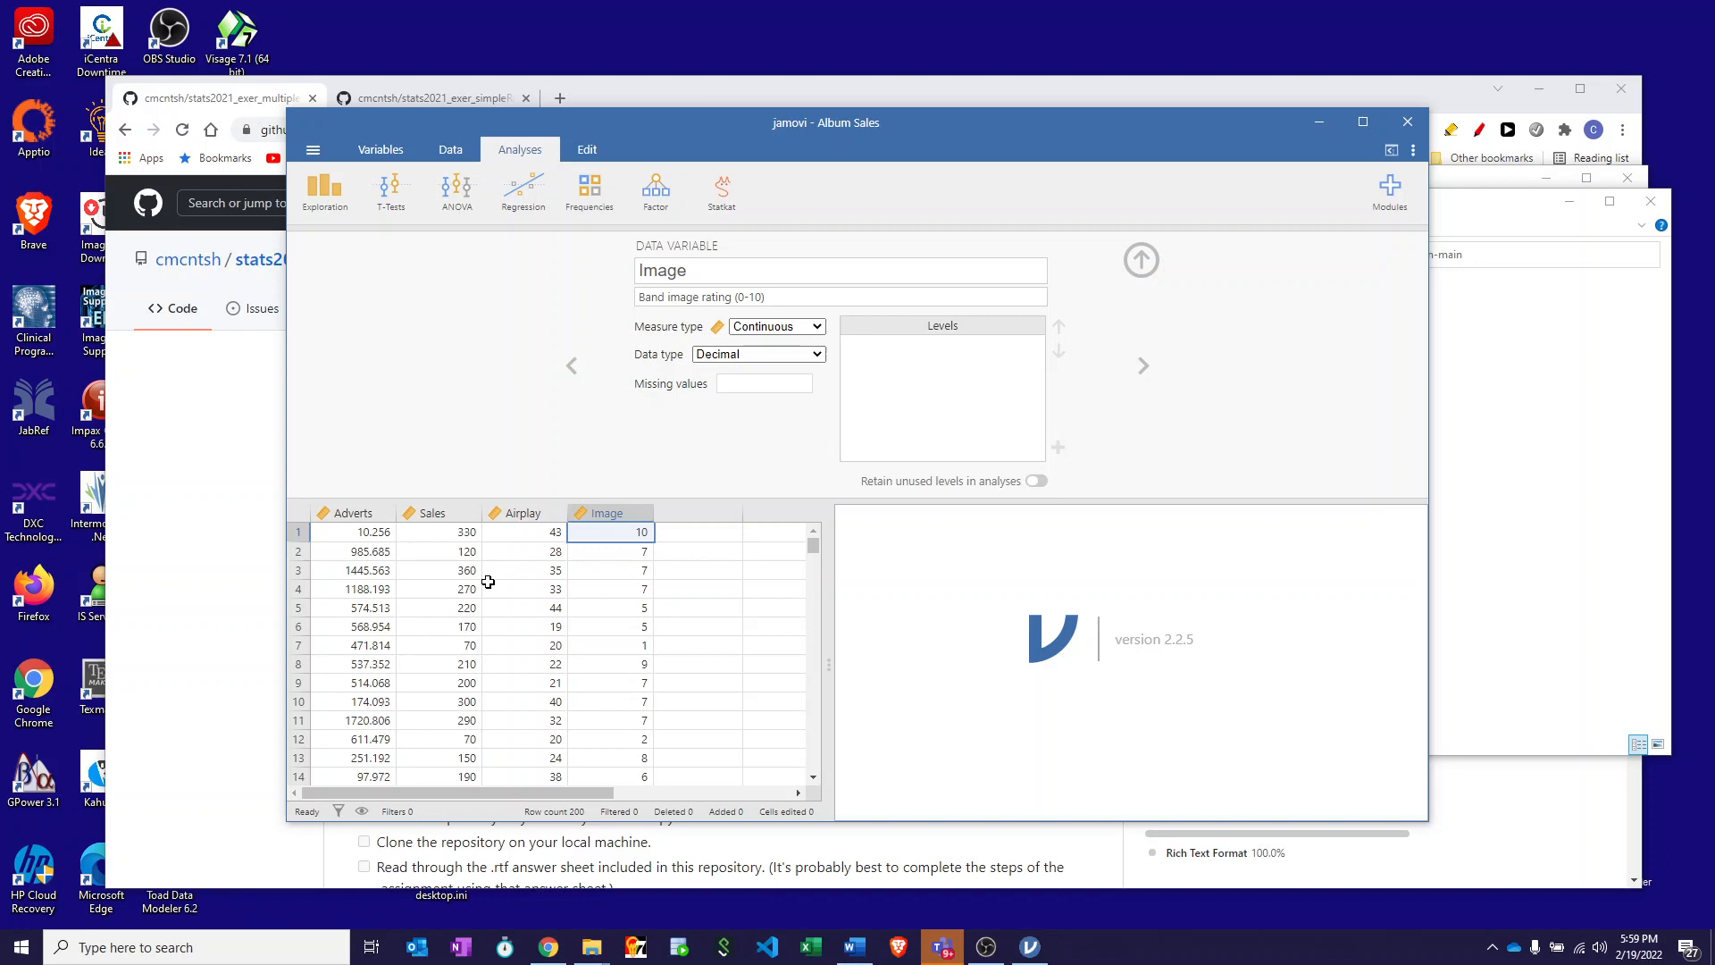
Step: Look through the dataset's rows down to the last record for data accuracy problems and return to the first row
scroll(487, 581, down, 12)
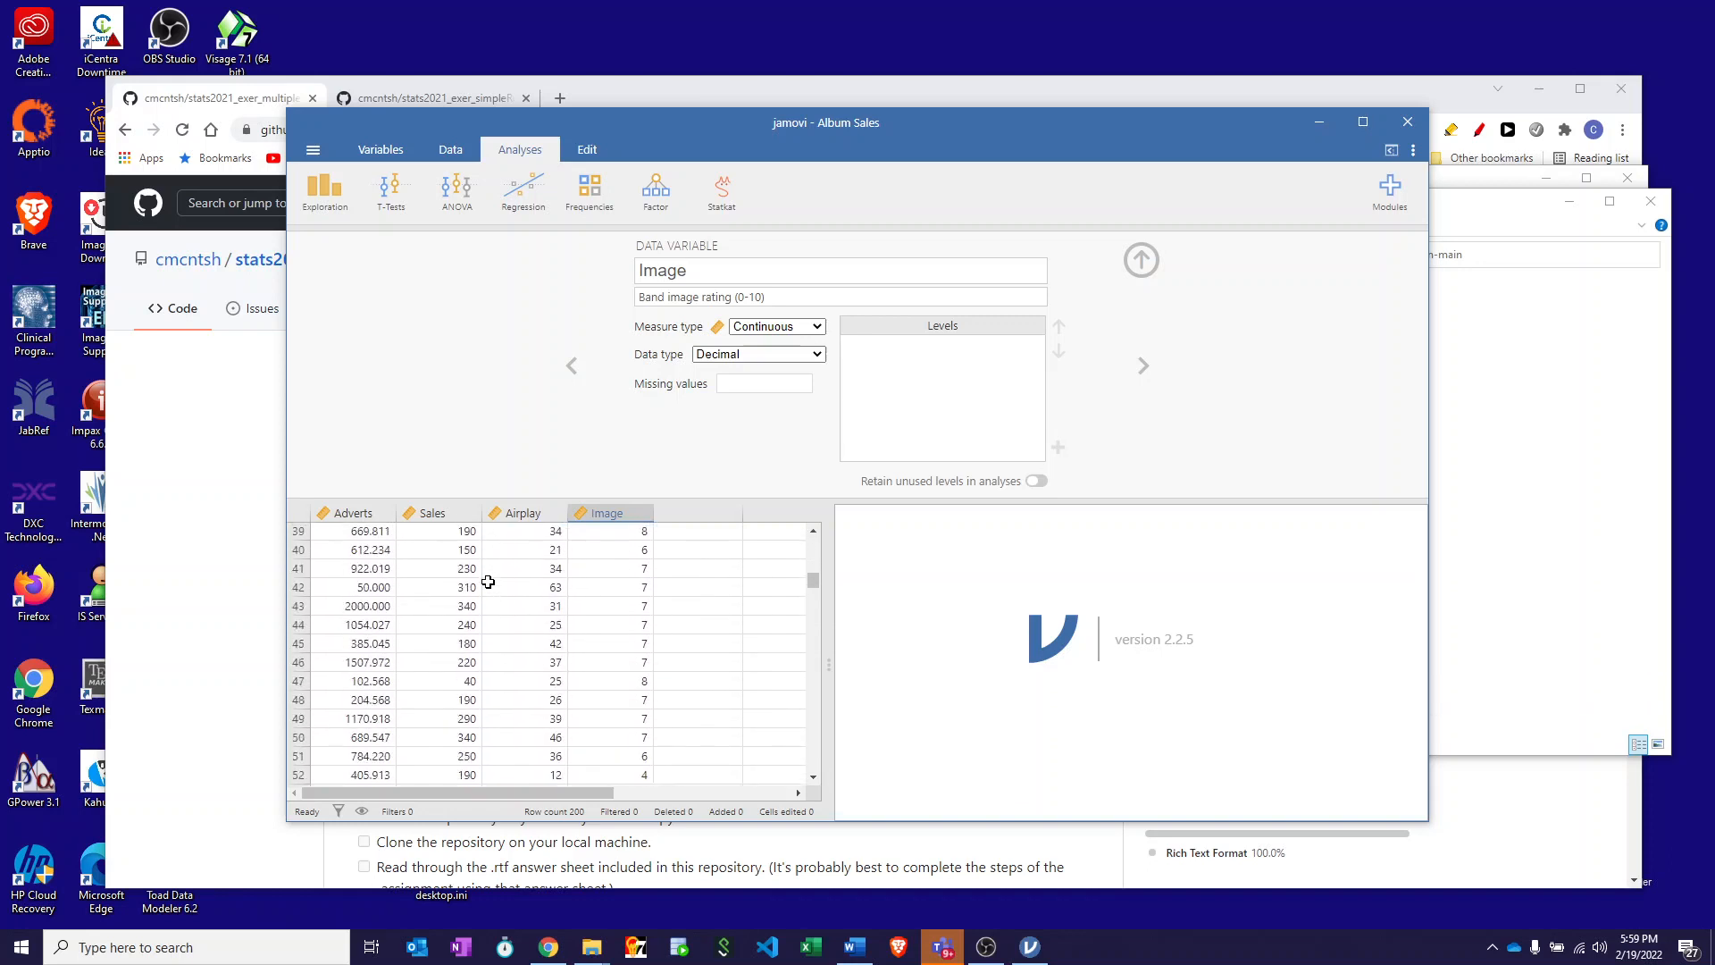
scroll(487, 582, down, 12)
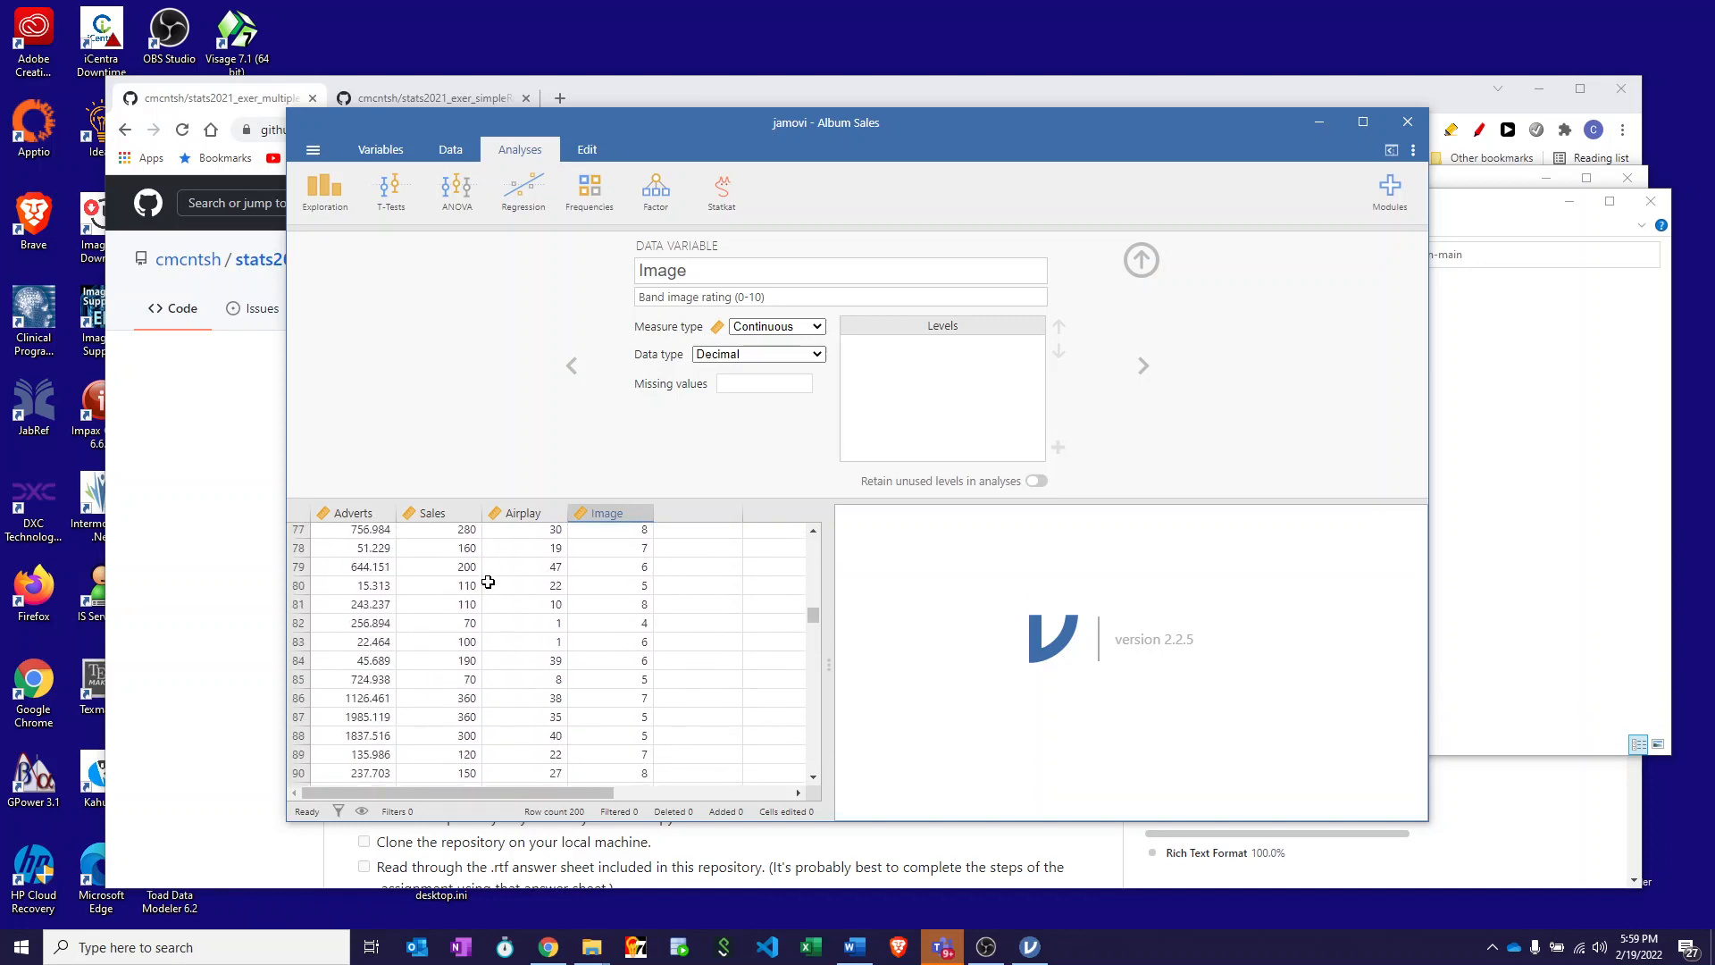
scroll(488, 581, down, 8)
scroll(487, 581, down, 20)
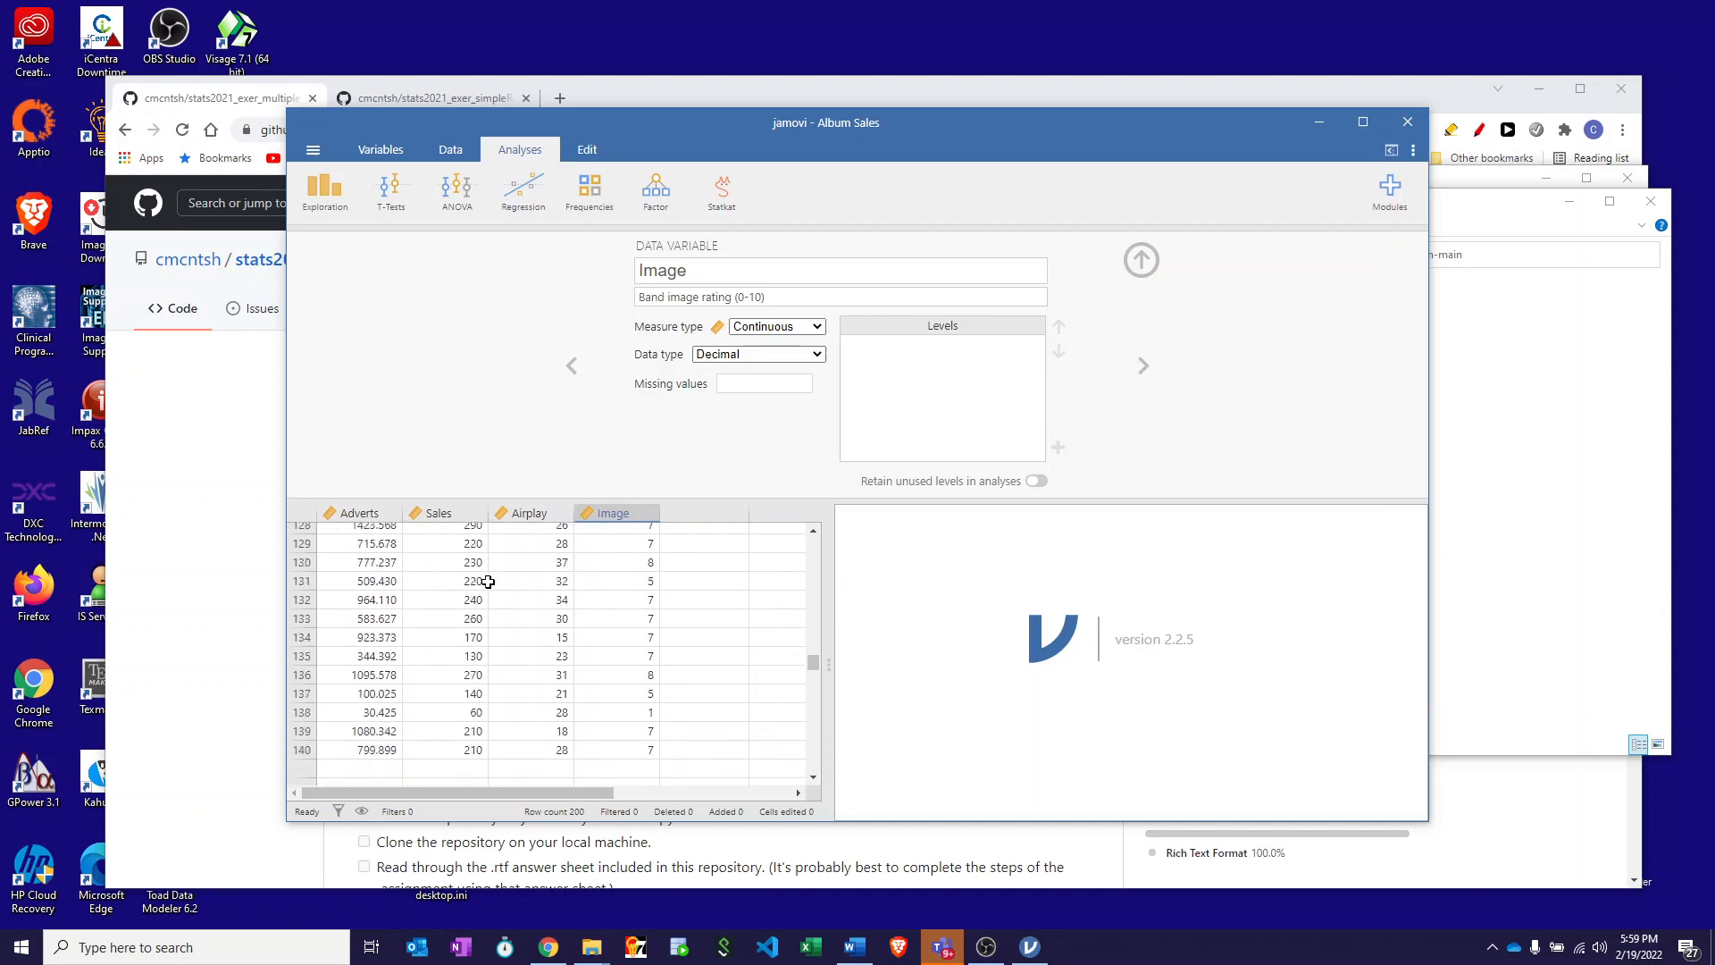
scroll(488, 582, down, 8)
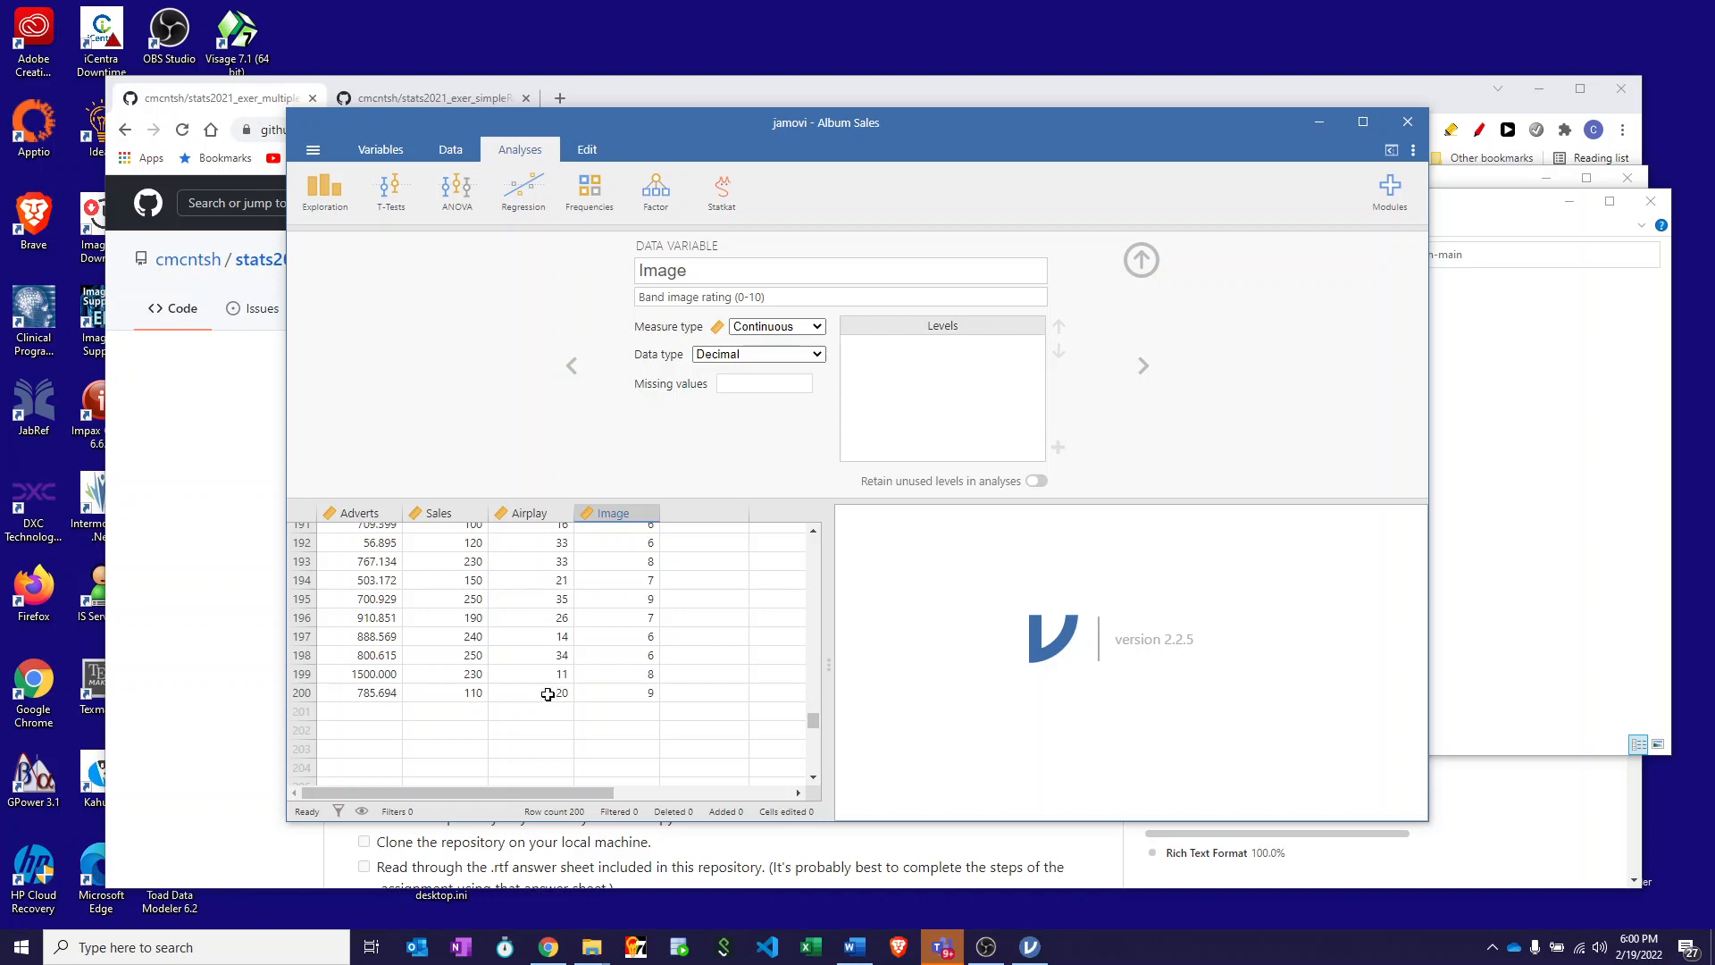
scroll(576, 687, up, 20)
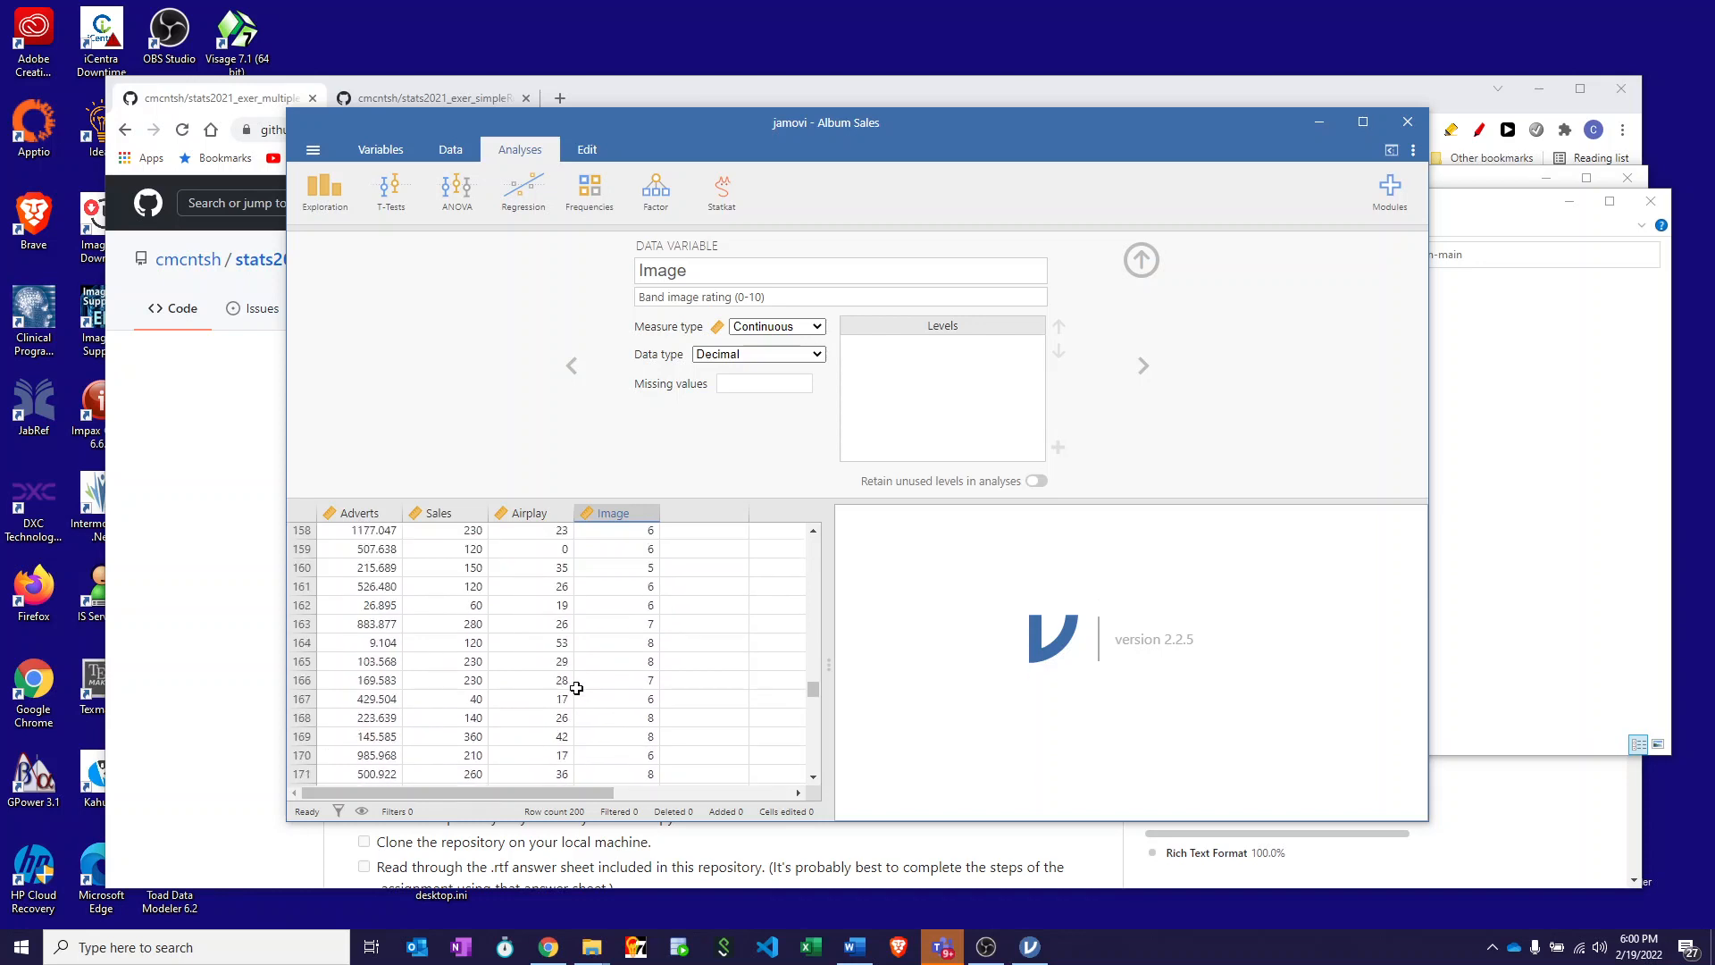
scroll(576, 687, up, 20)
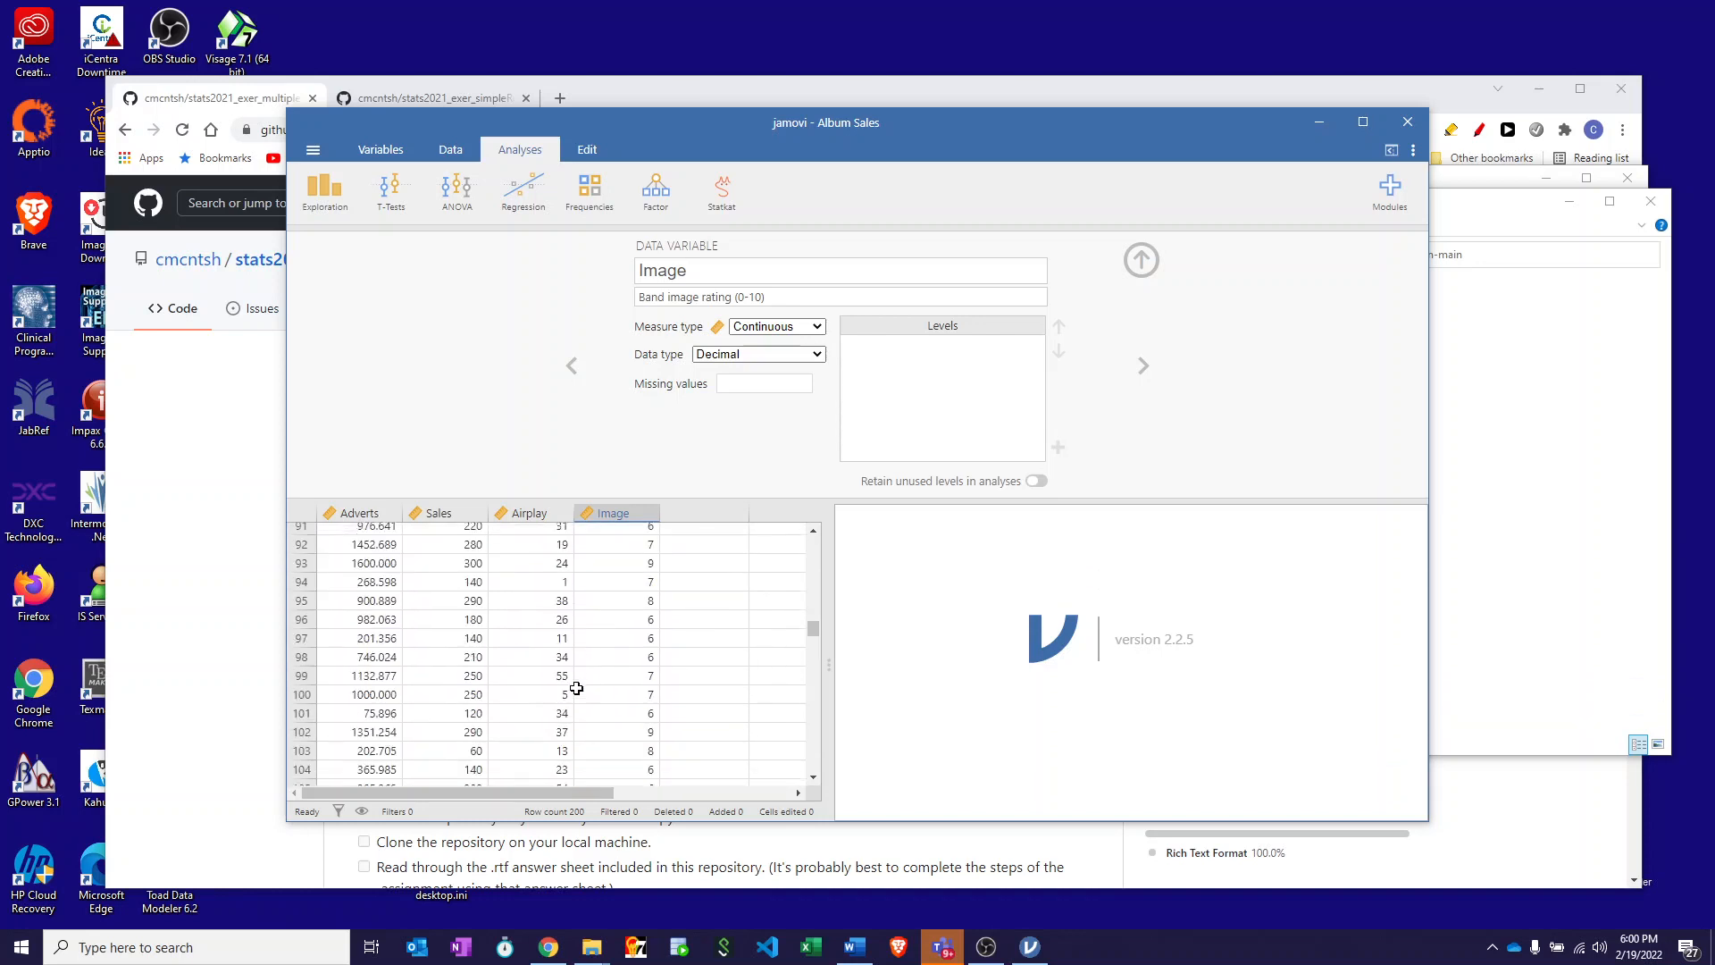
scroll(576, 688, up, 5)
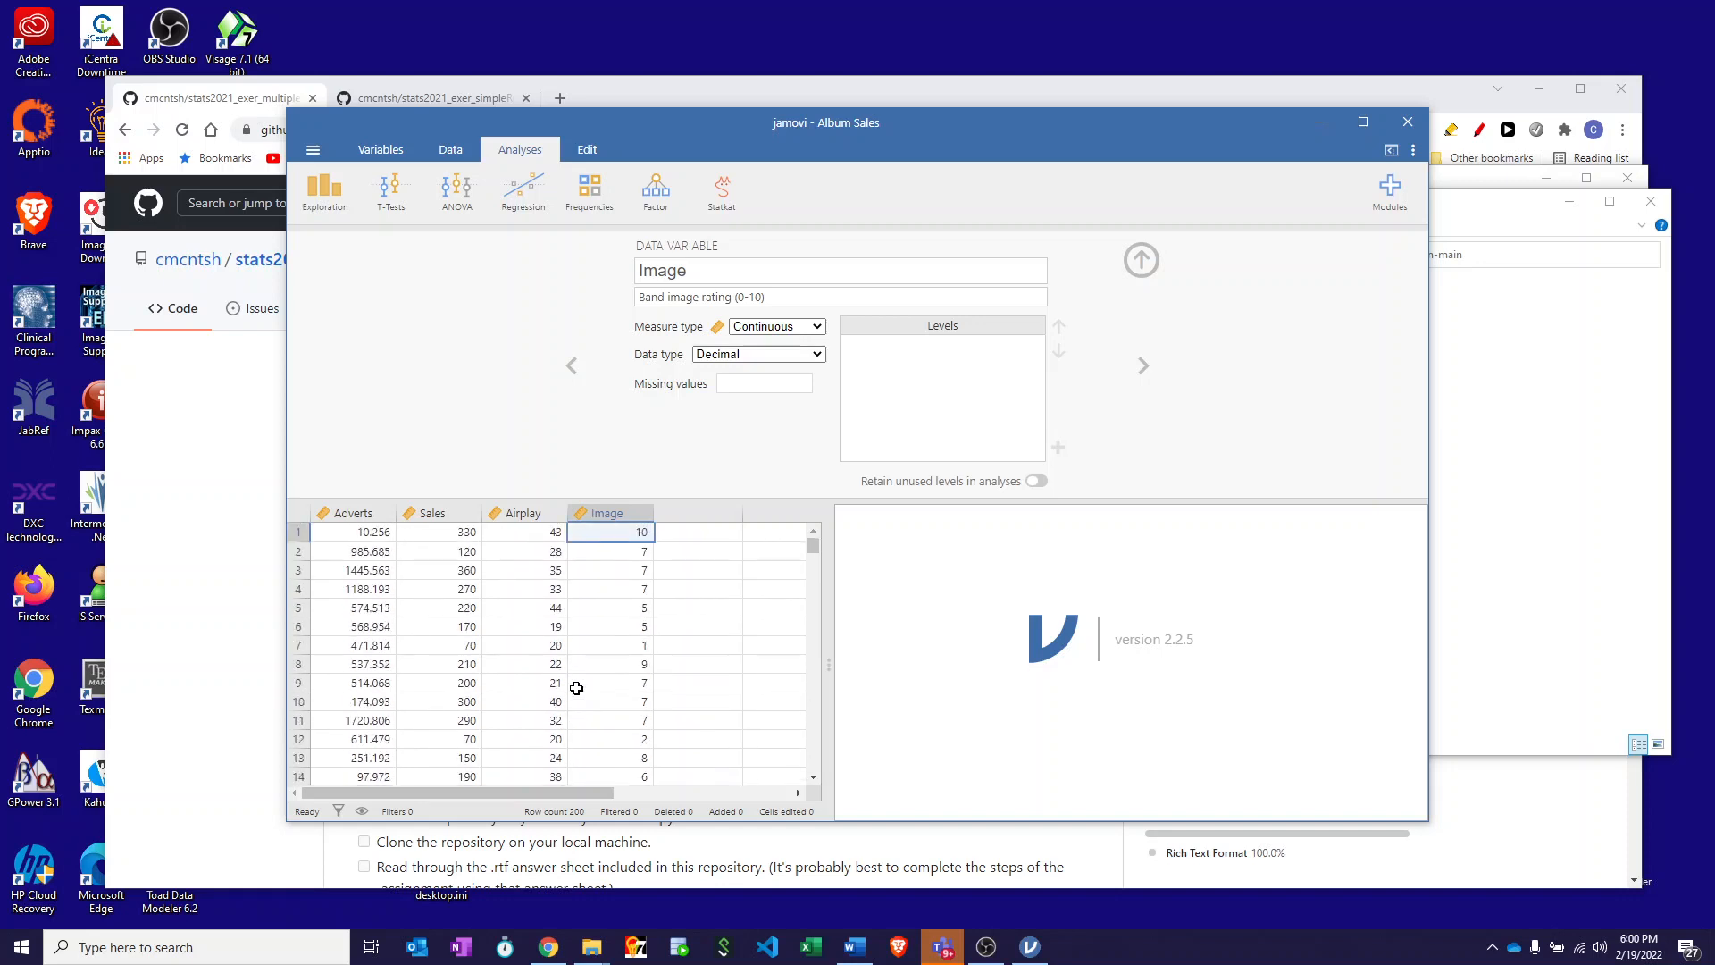
Step: Create a Descriptives analysis with Adverts, Sales, Airplay and Image as its variables
click(323, 191)
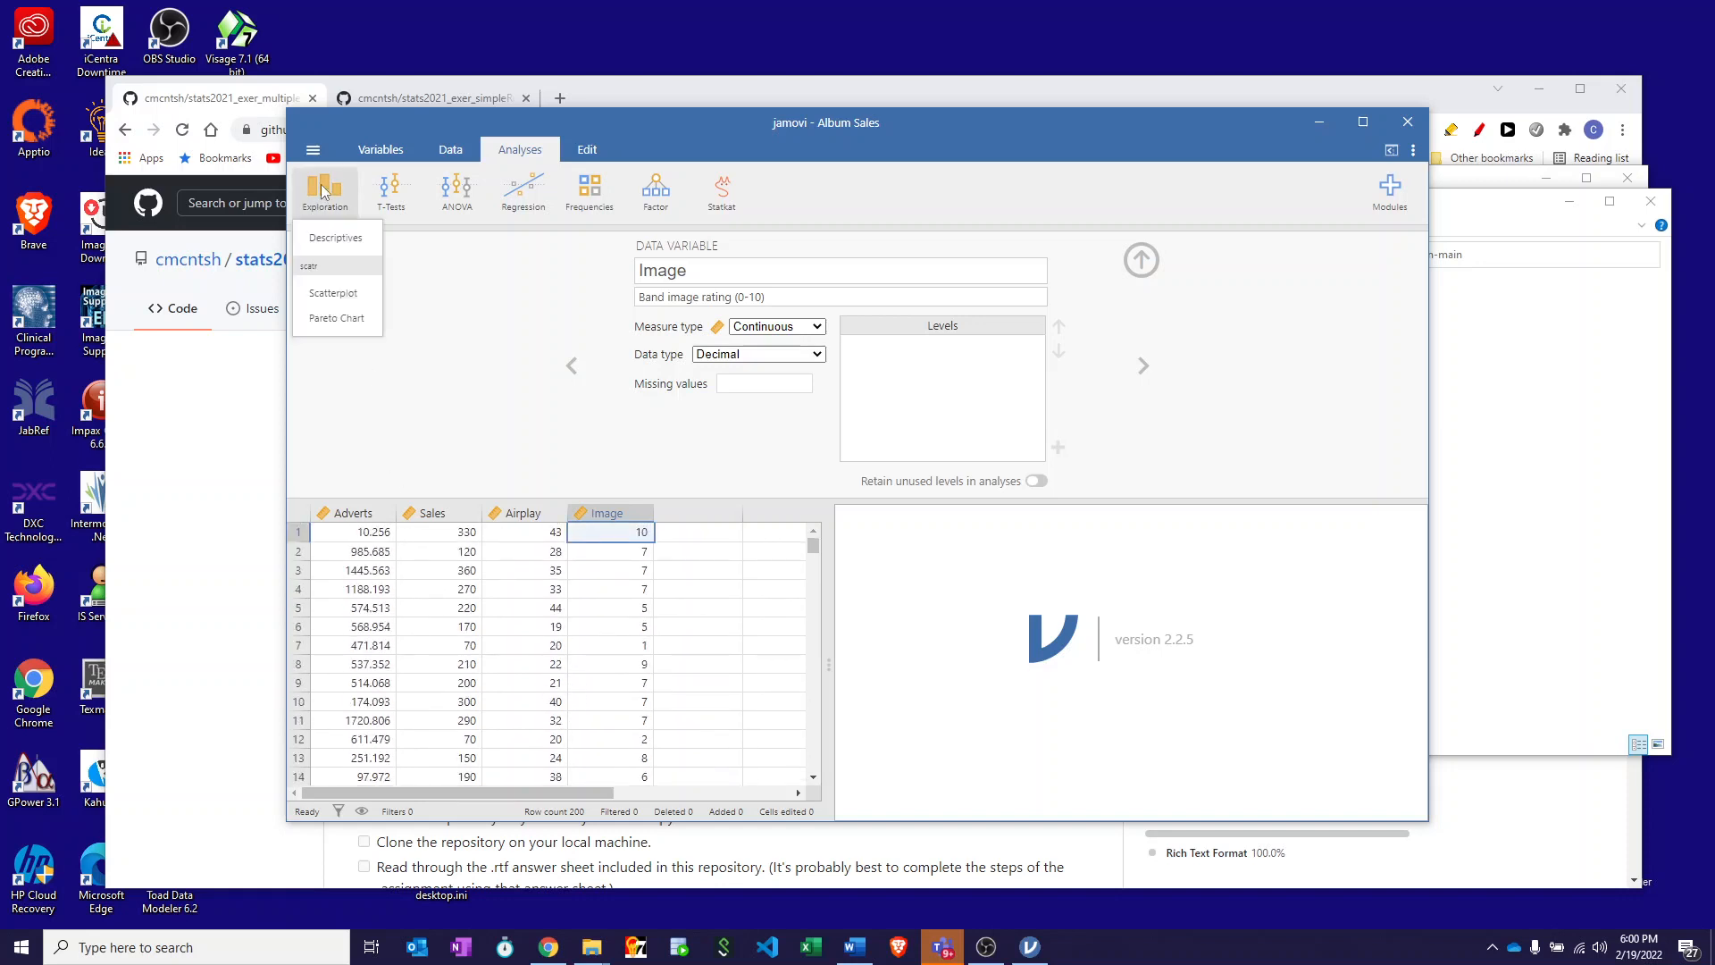
click(325, 232)
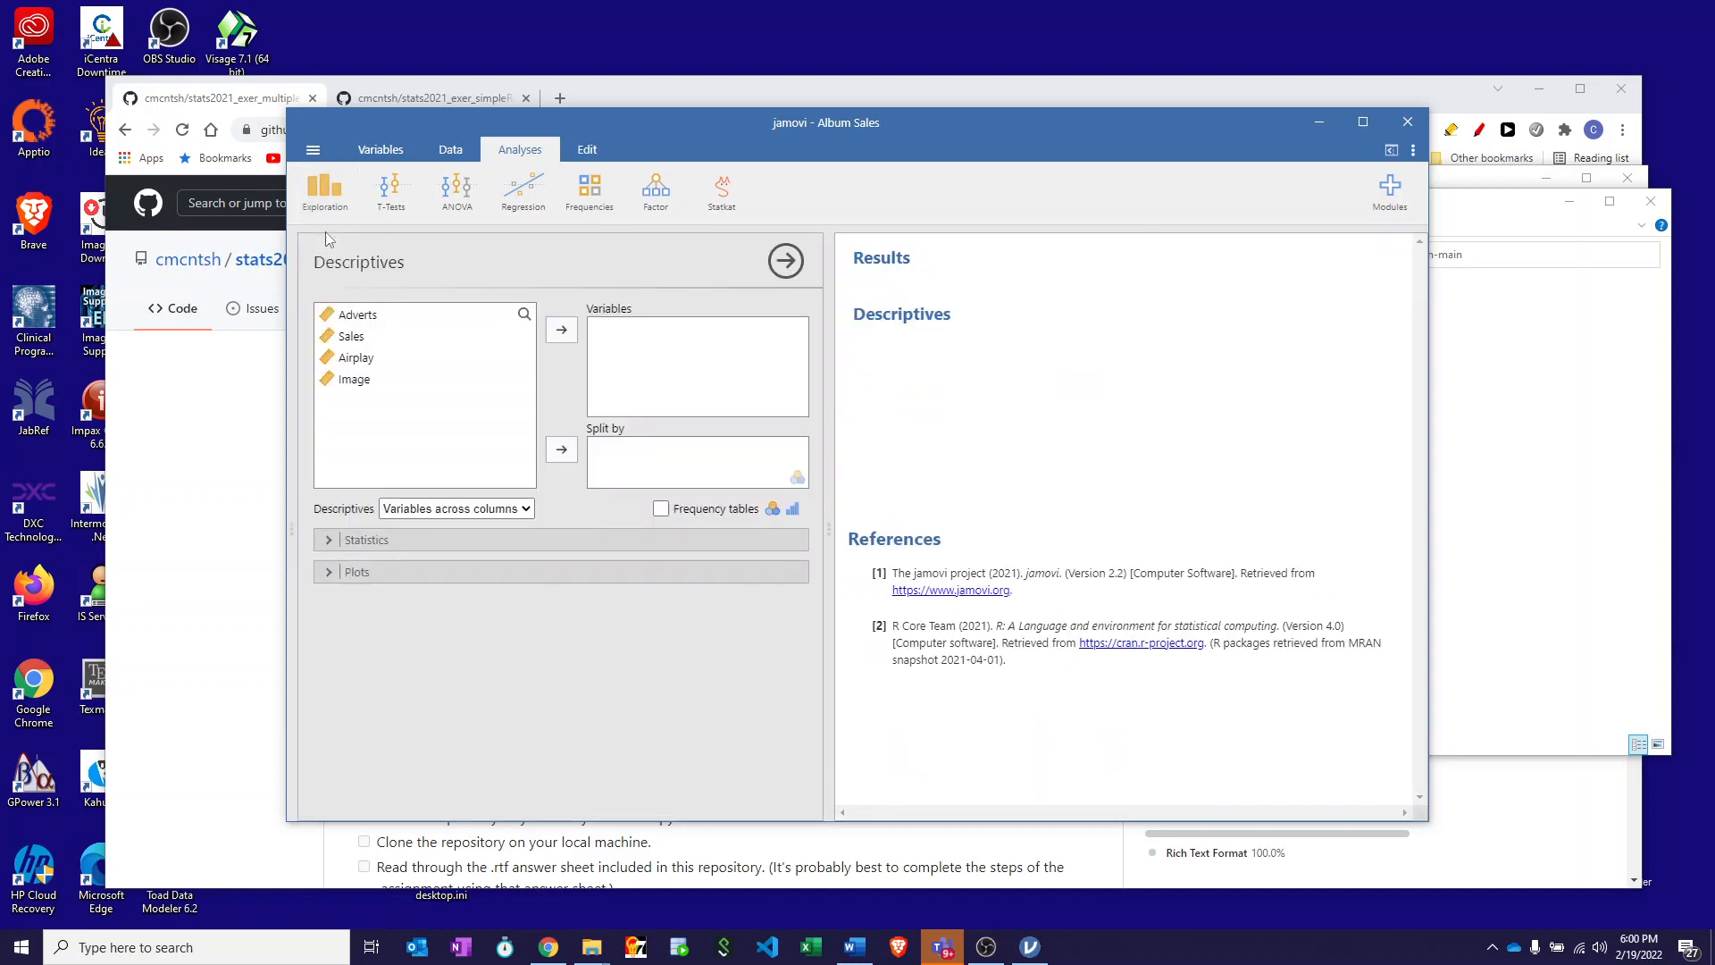
click(353, 318)
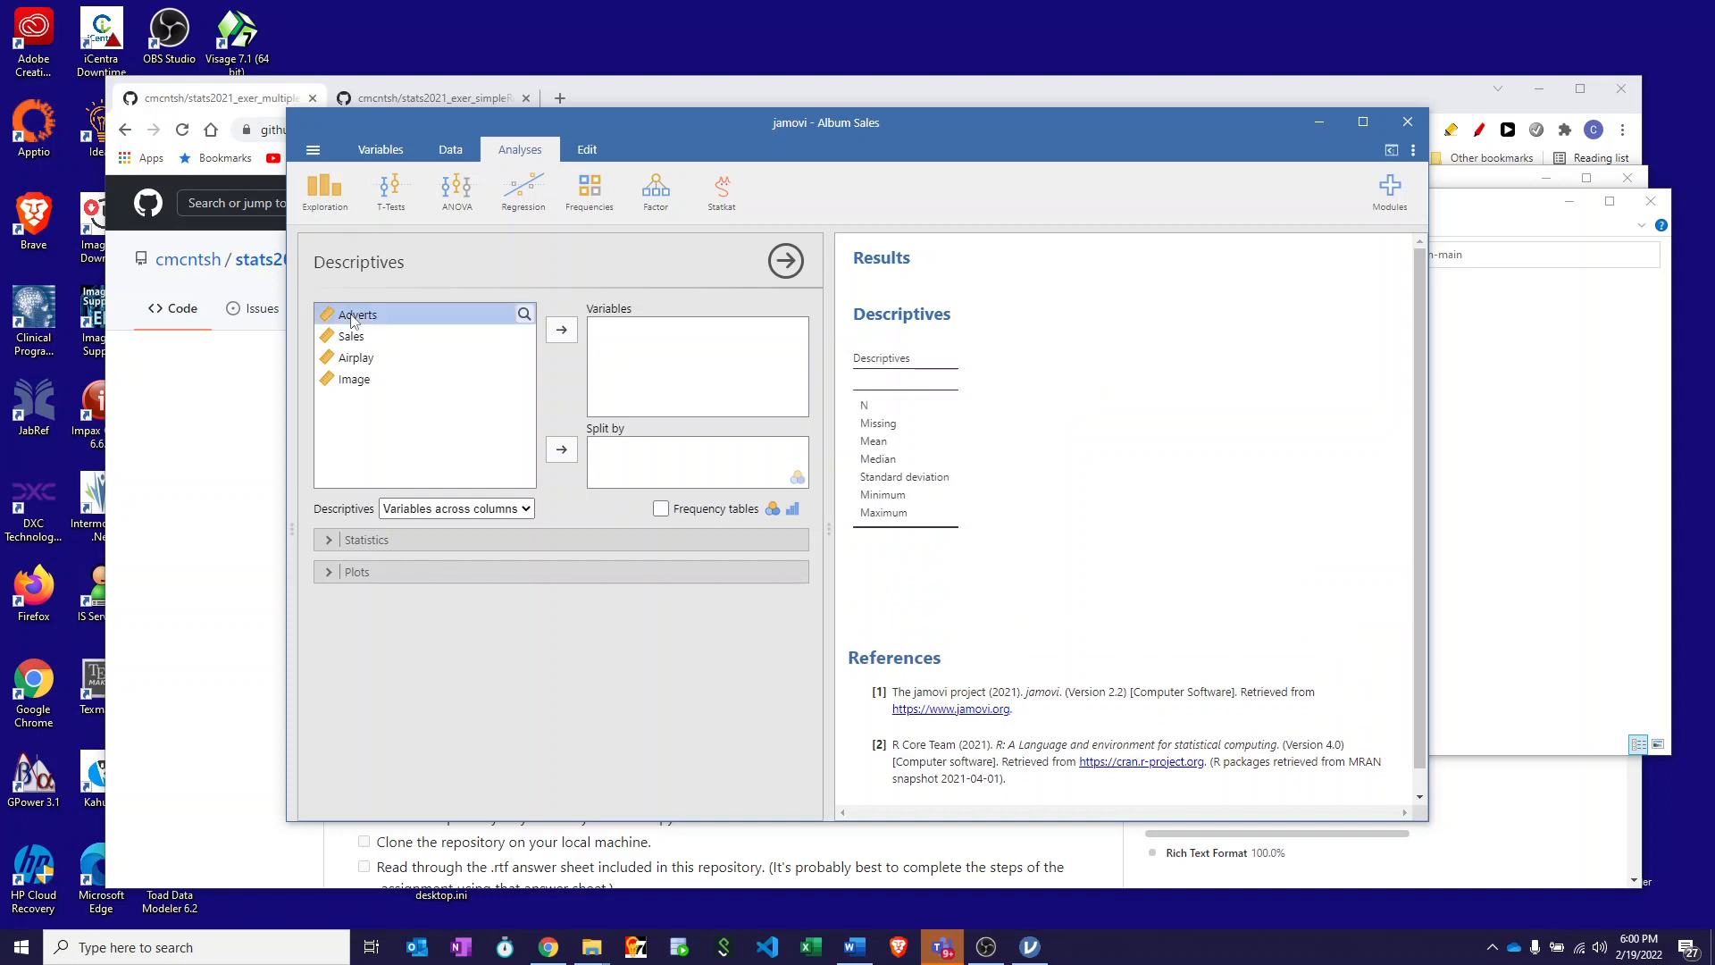
shift+click(361, 380)
click(554, 333)
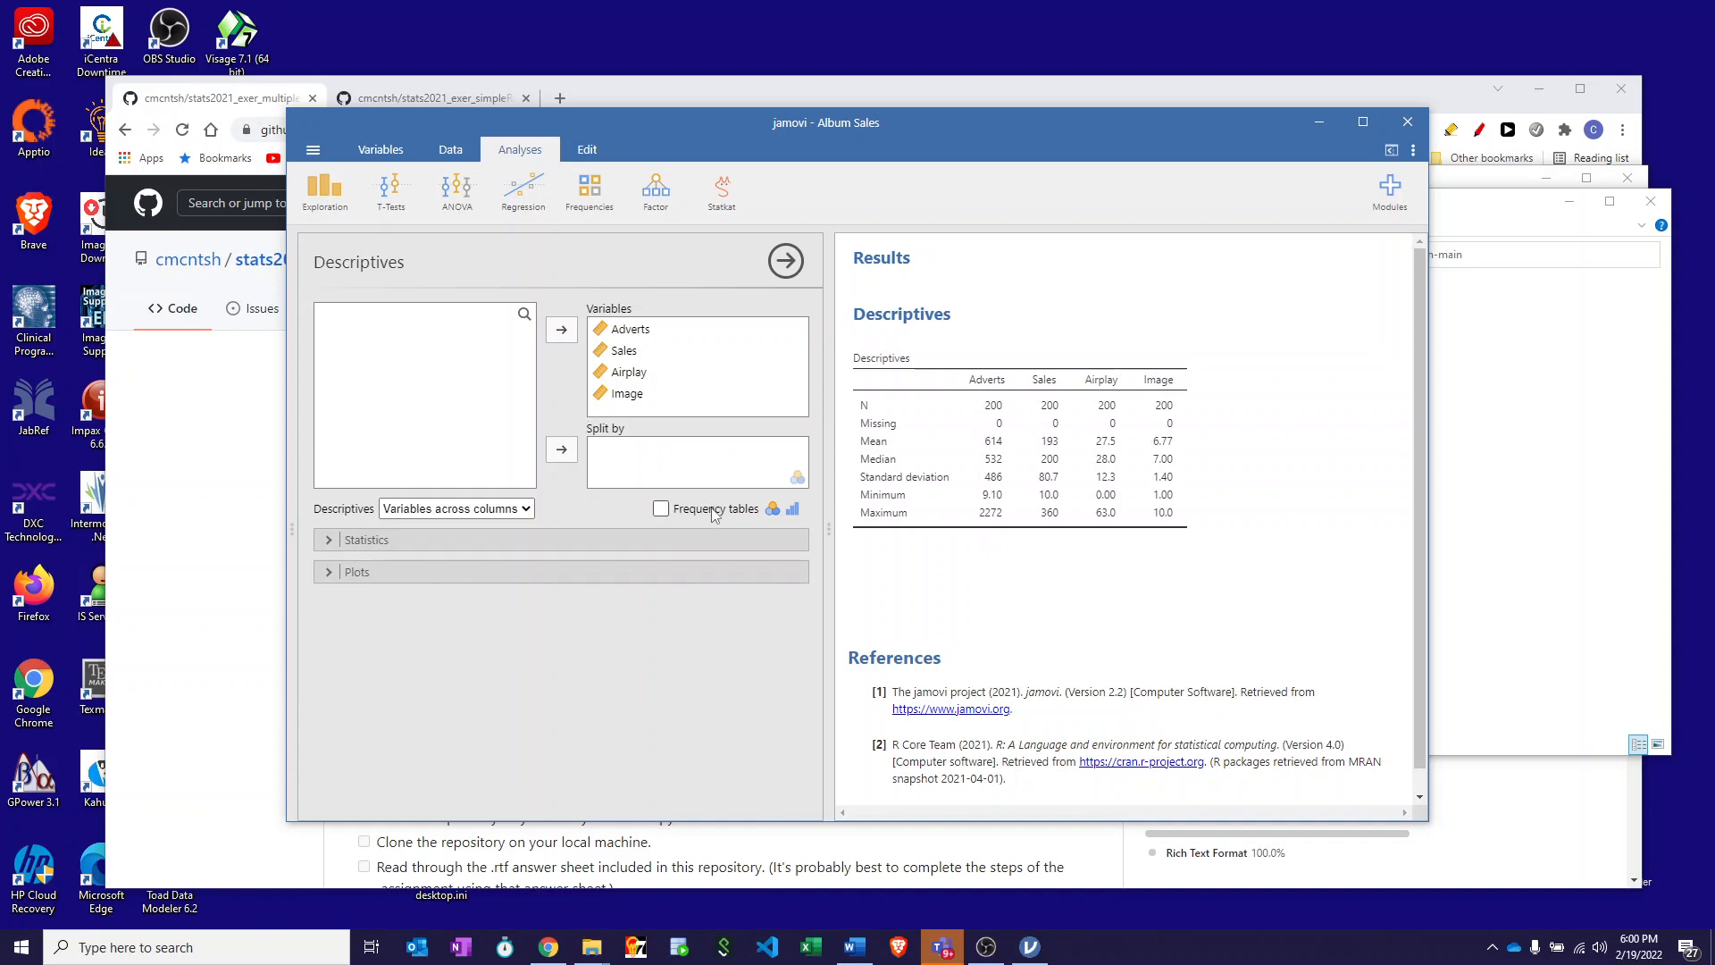
Step: Add skewness, kurtosis and the Shapiro-Wilk normality test to the descriptive statistics
click(348, 541)
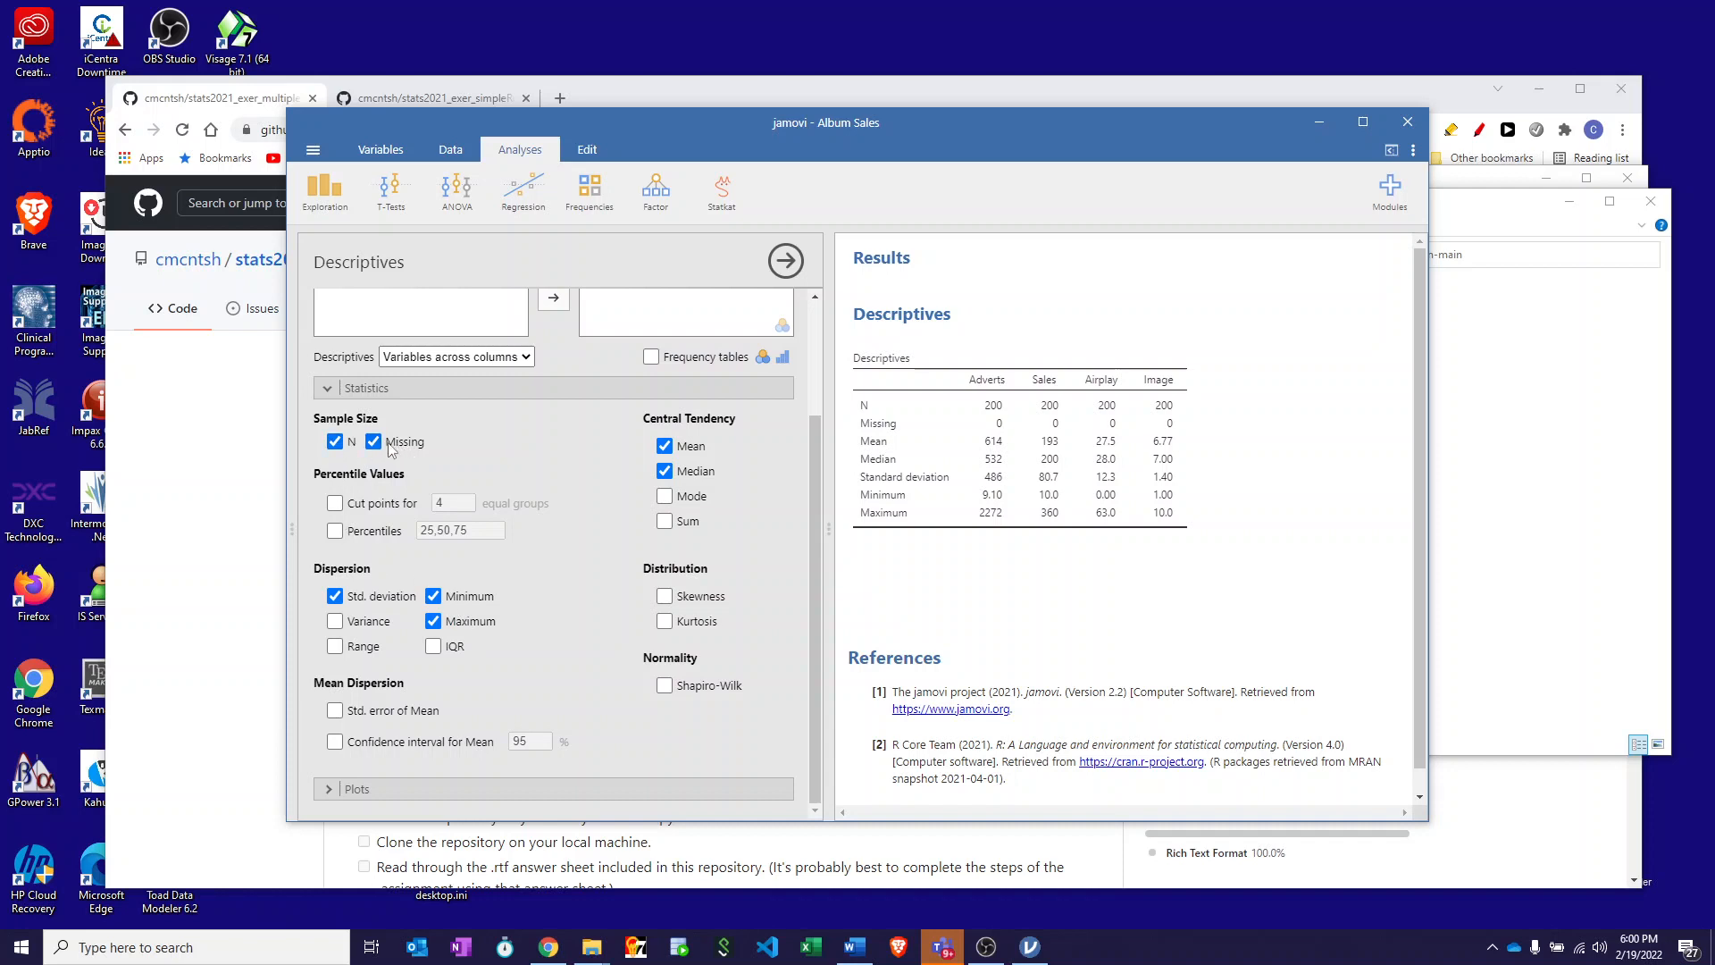
click(664, 596)
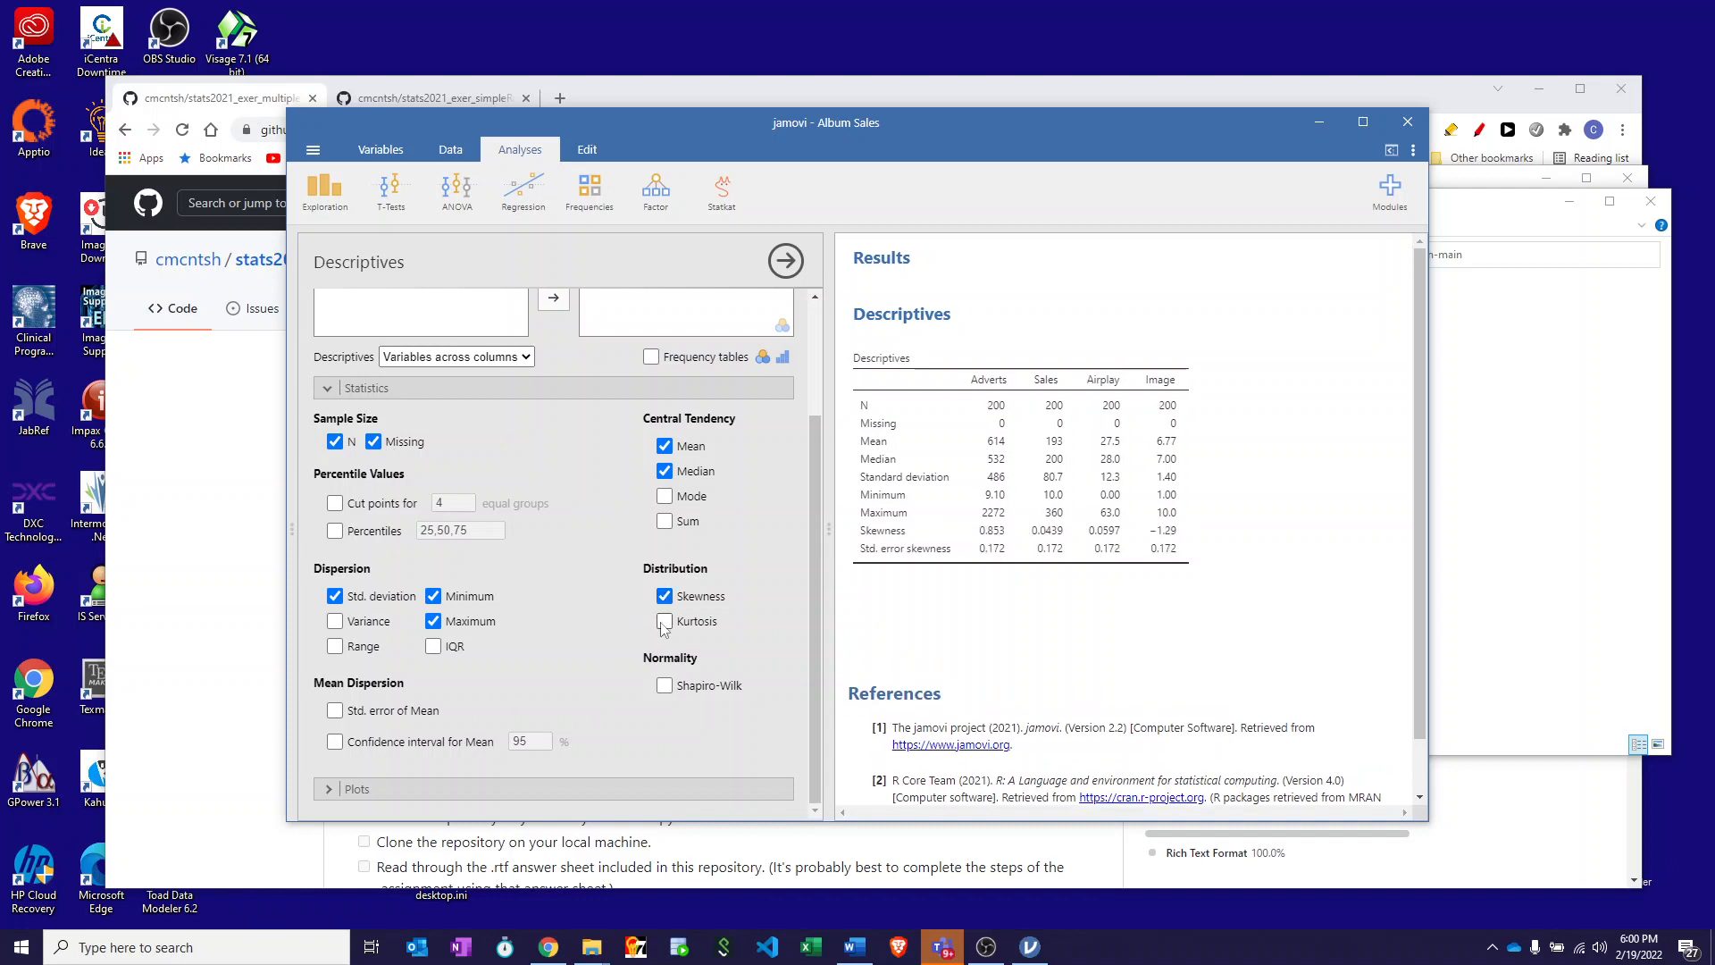
click(665, 620)
click(664, 685)
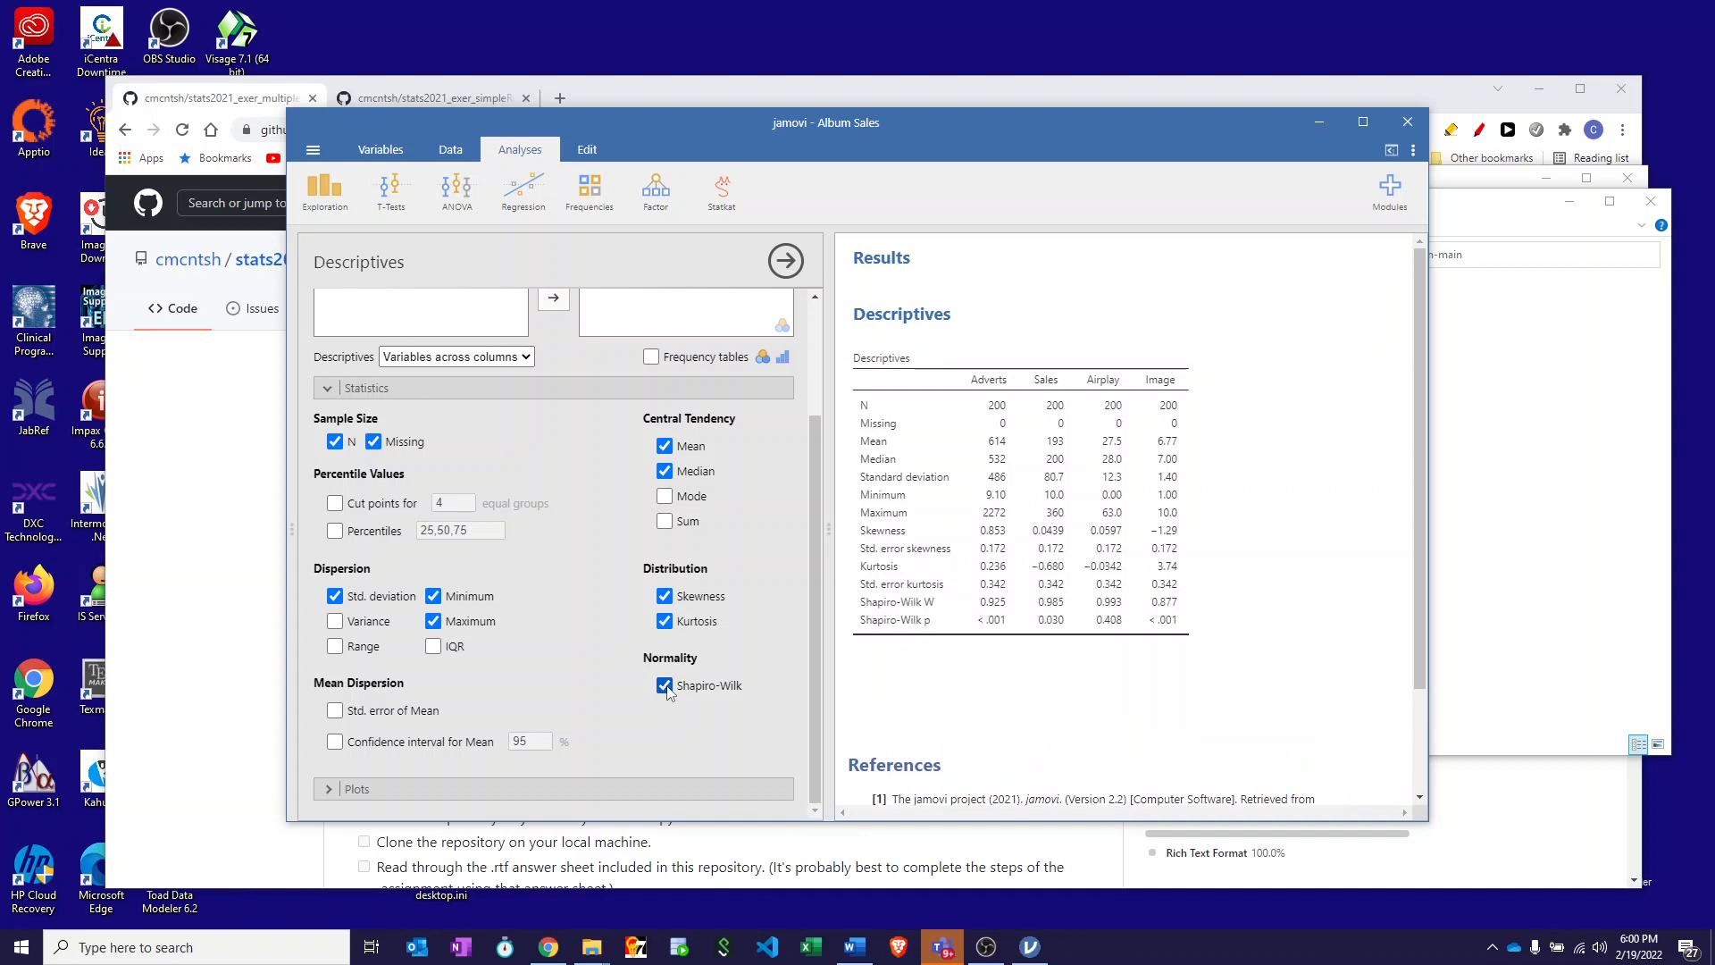
Step: Add histograms and box plots to the descriptive analysis of the four variables
click(328, 788)
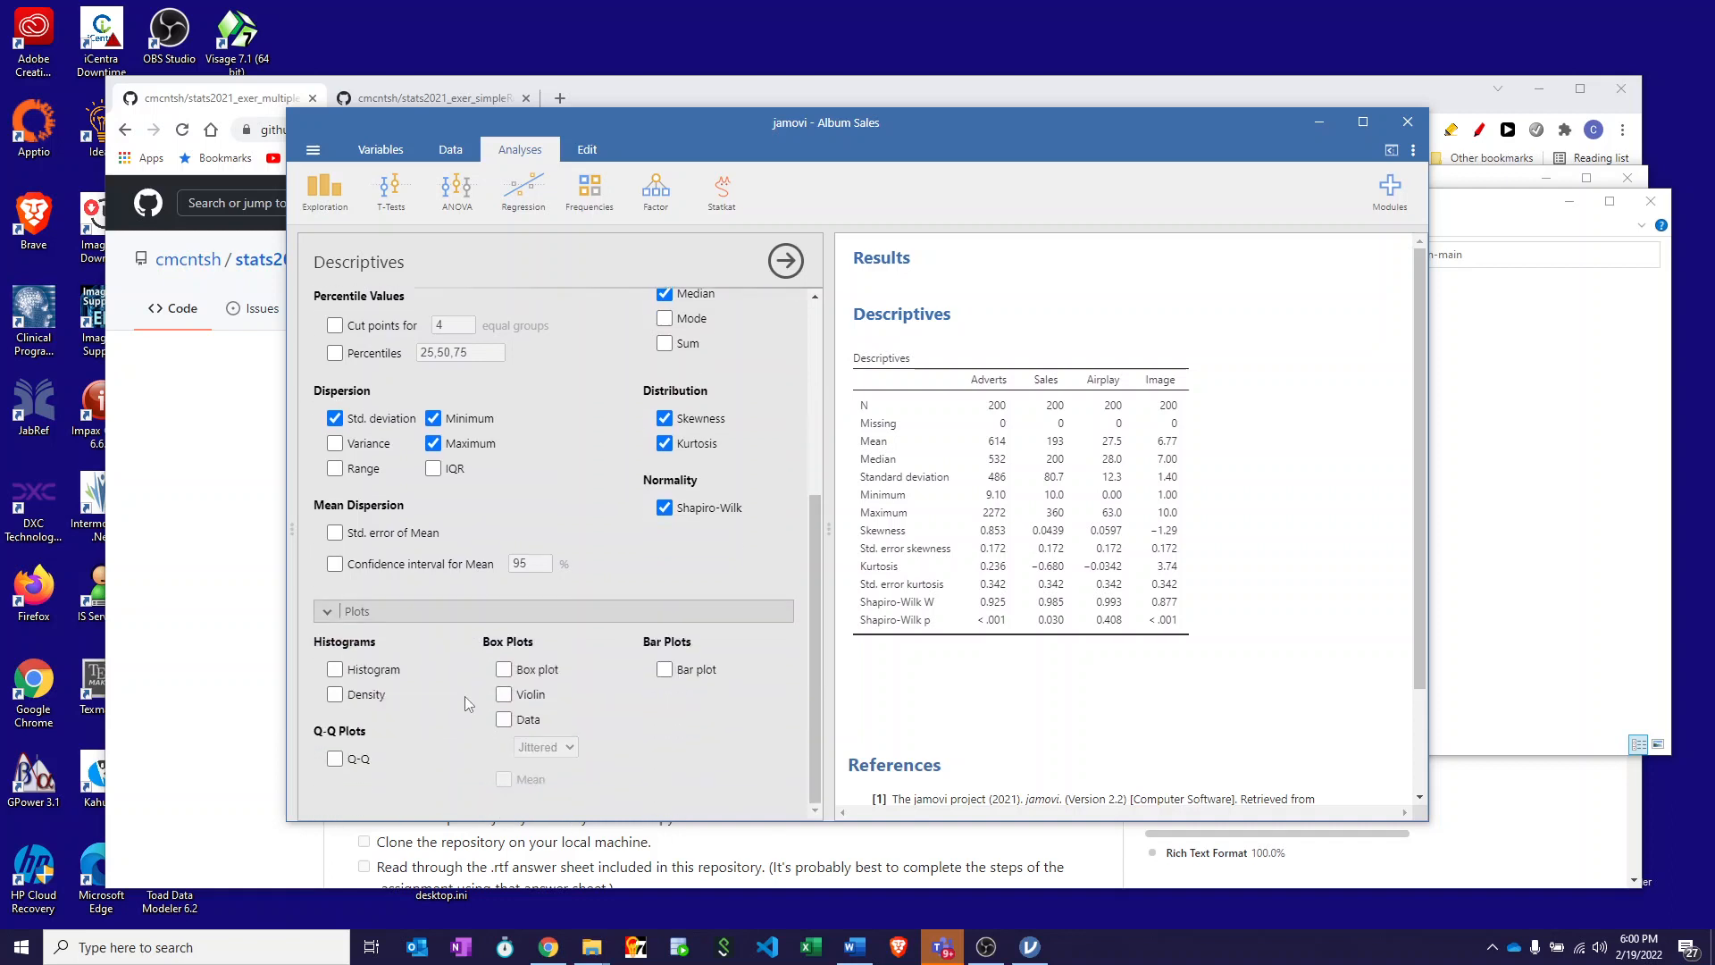
click(335, 669)
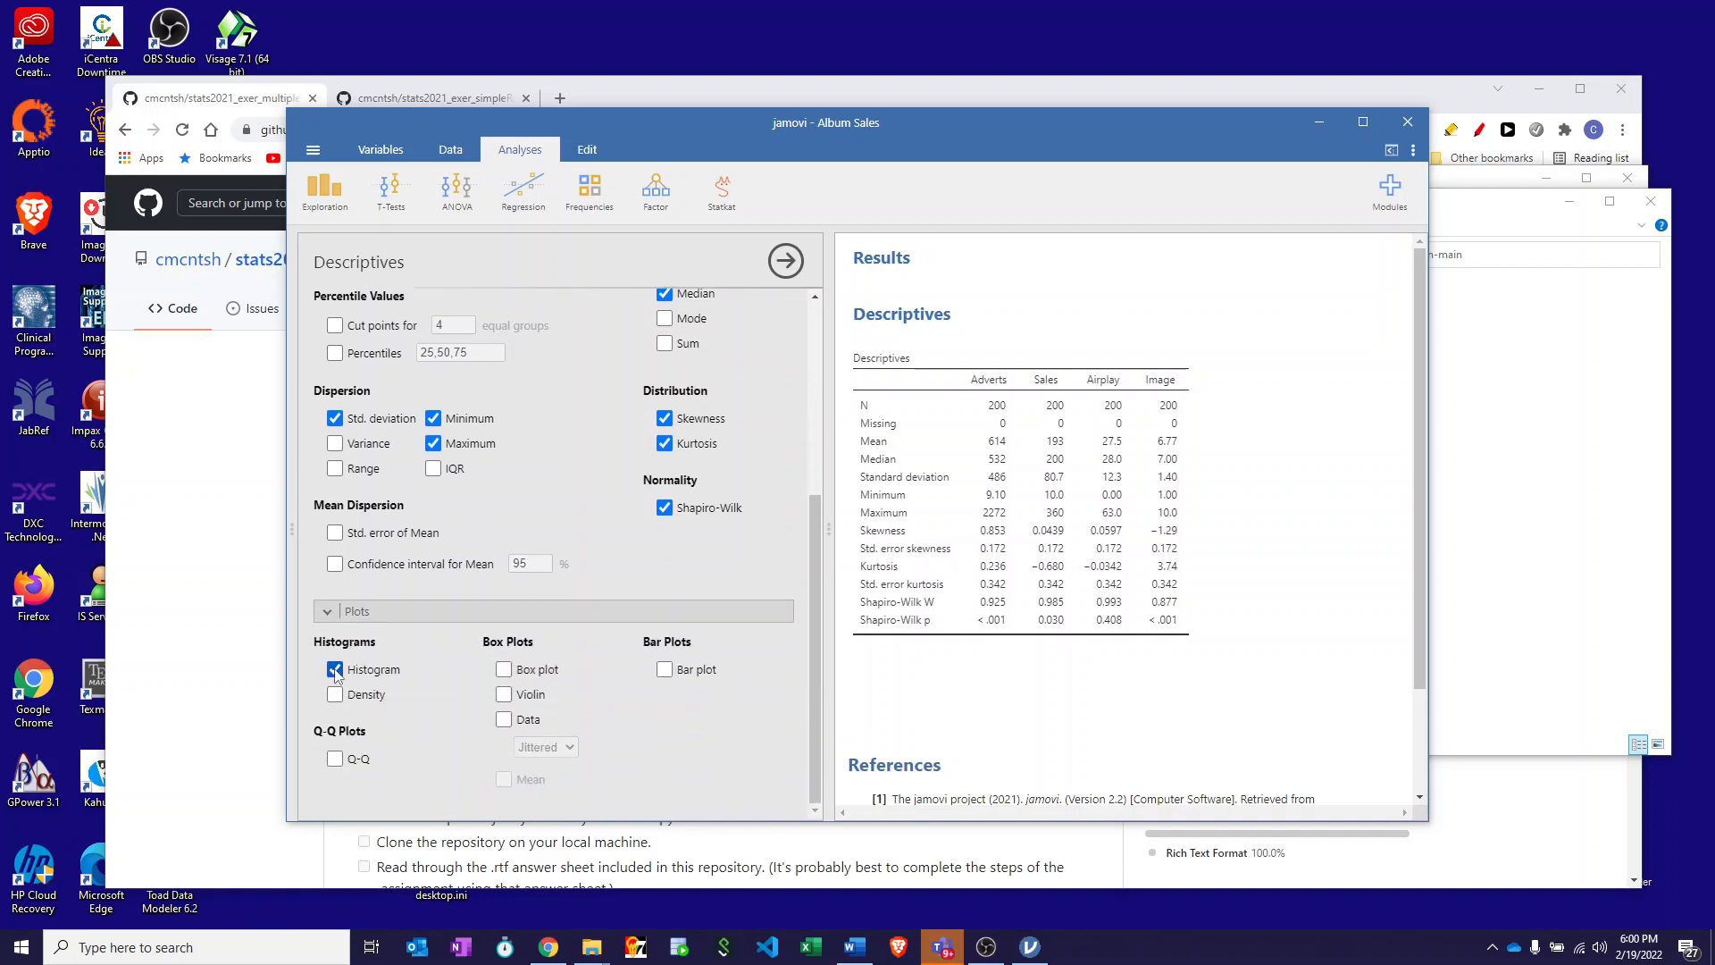
click(503, 669)
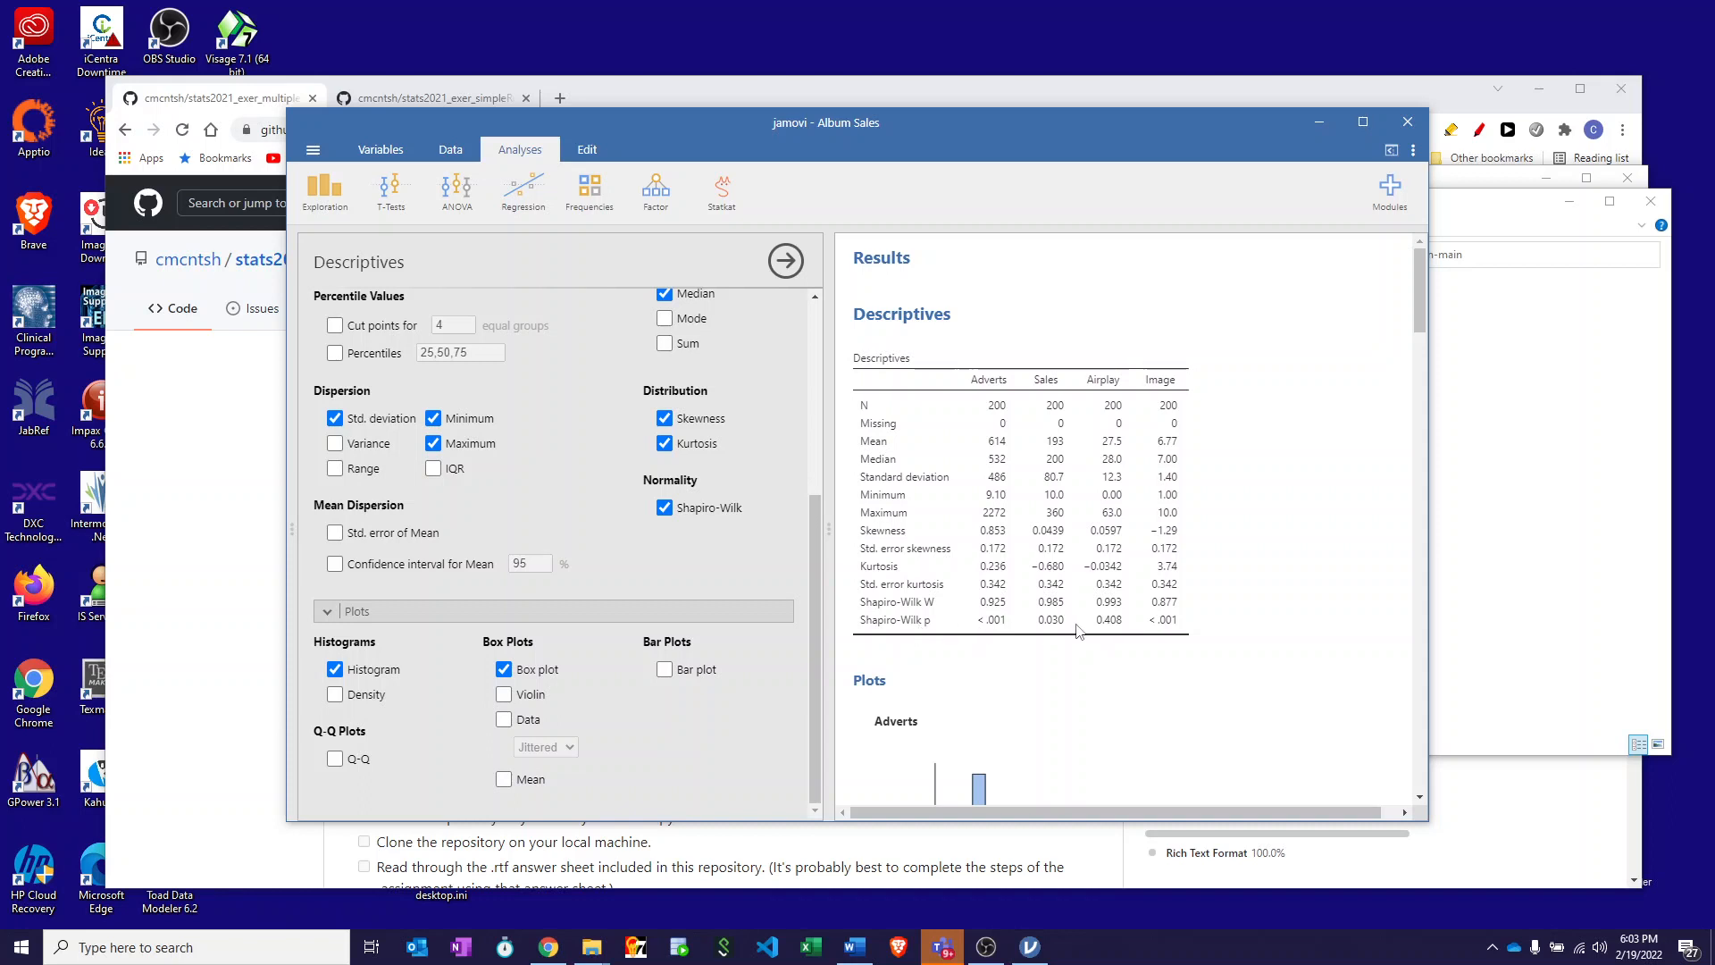
Step: Examine the histograms and box plots of Adverts, Sales, Airplay and Image for distribution shape and outliers
scroll(1078, 630, down, 4)
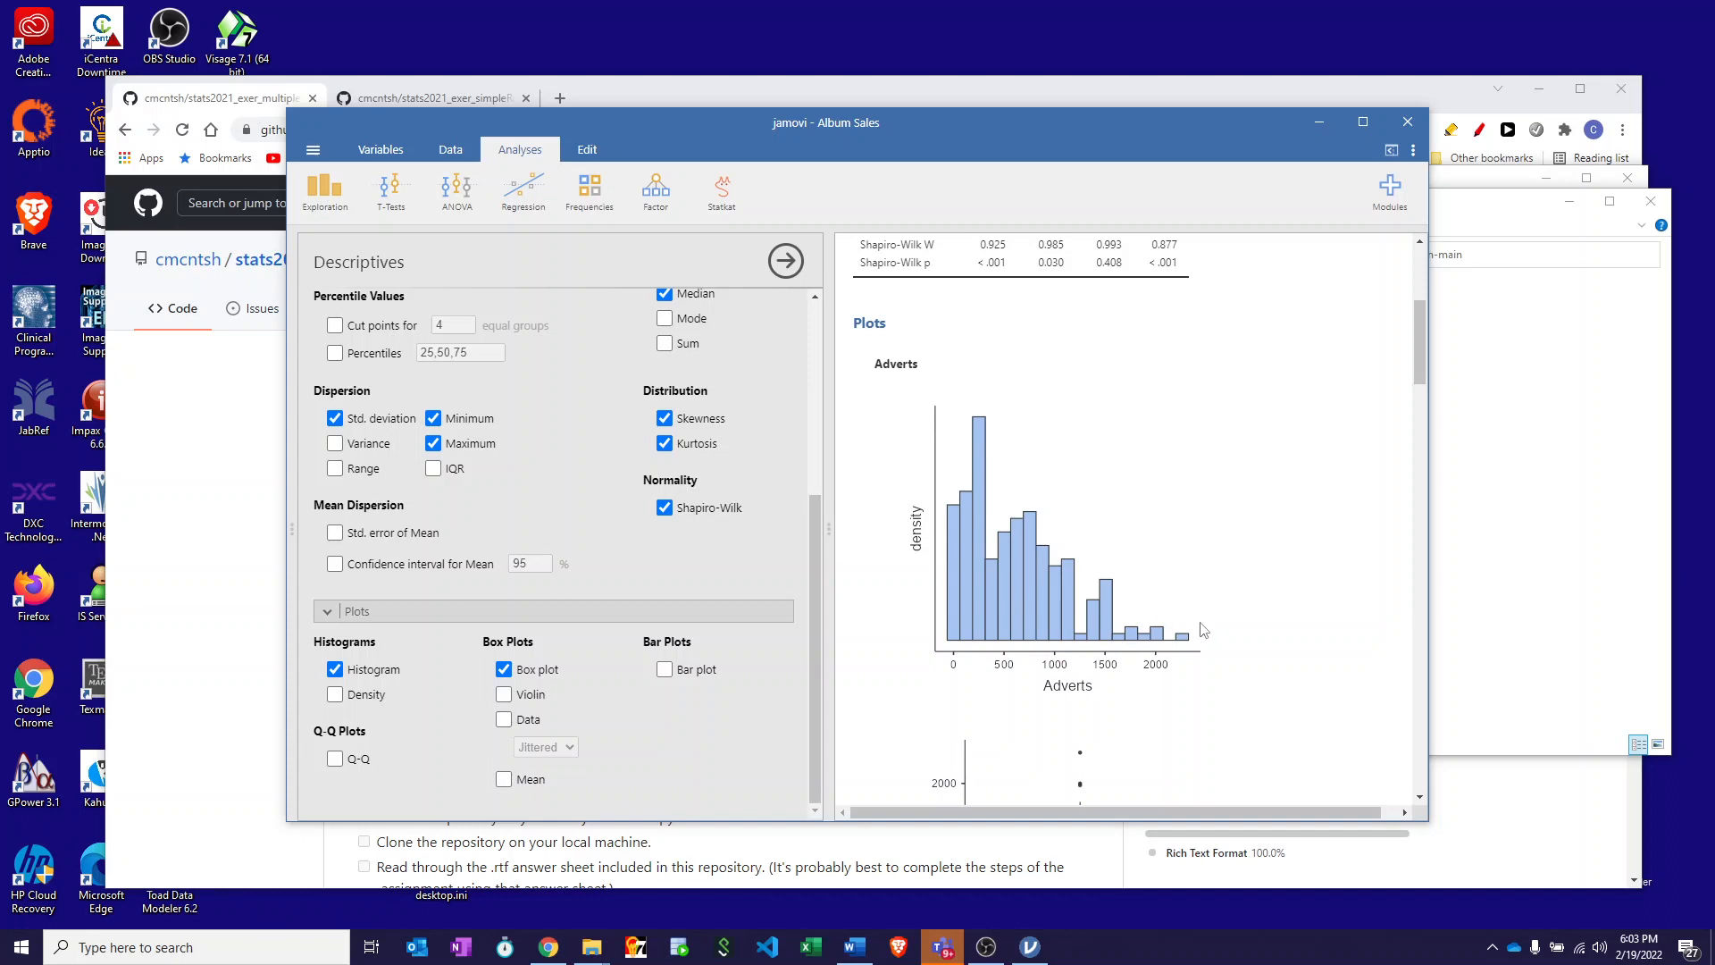
scroll(1013, 605, down, 3)
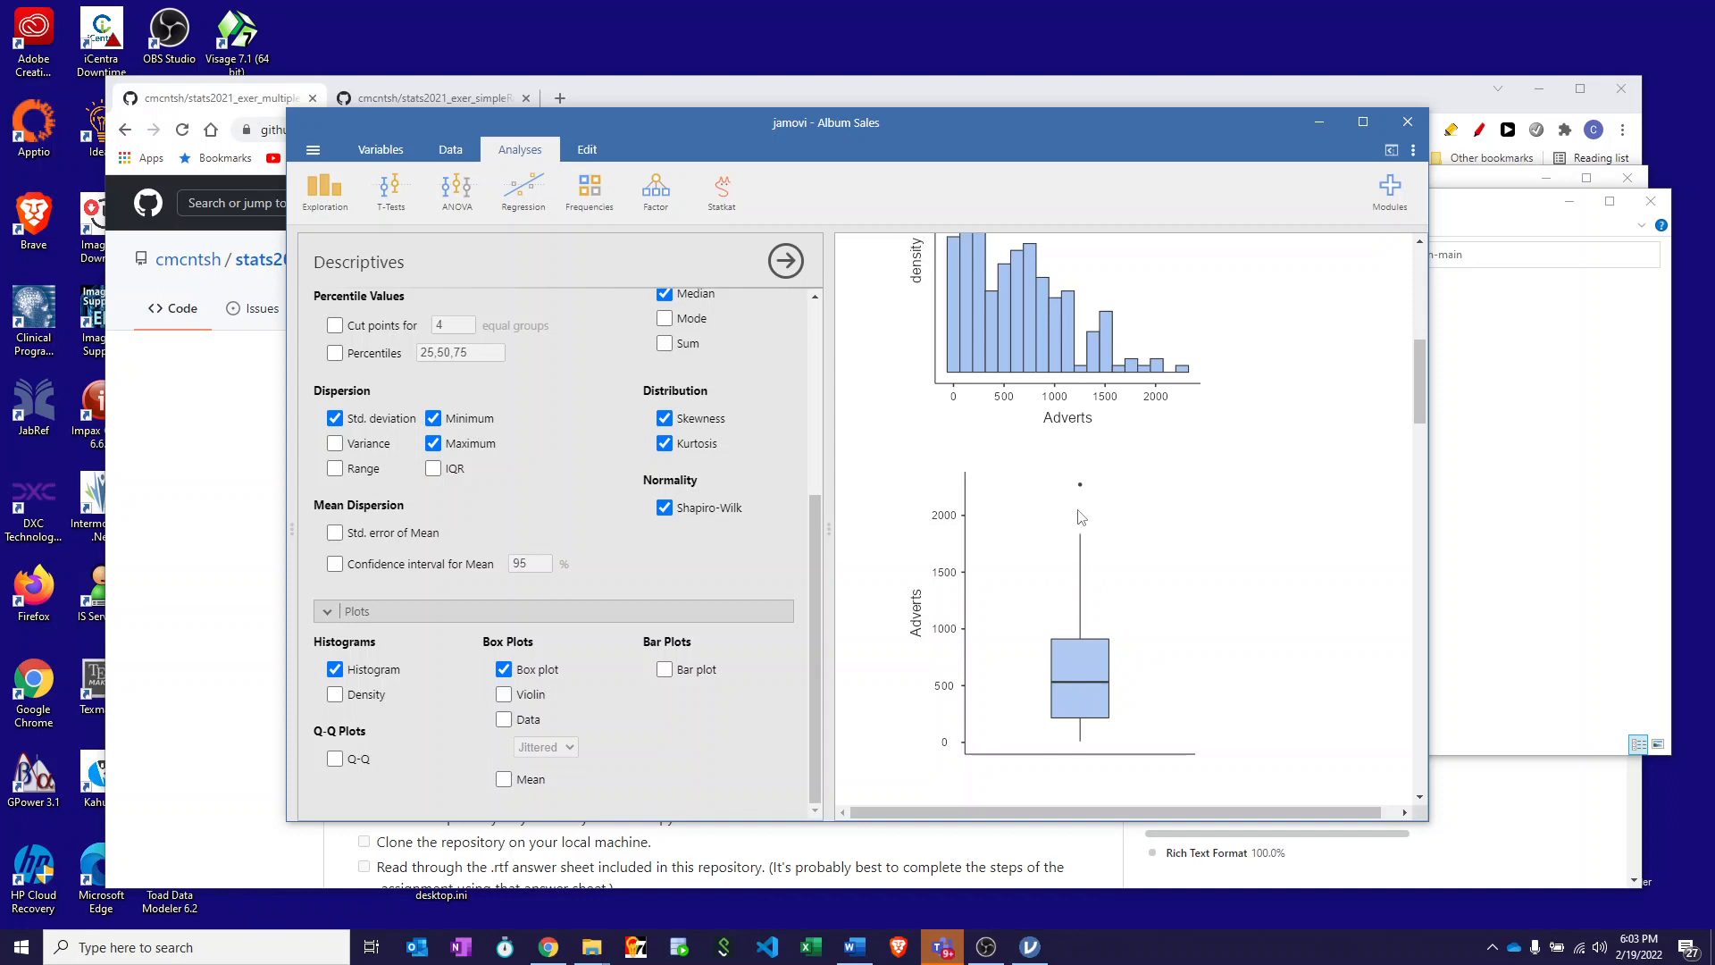
scroll(1087, 506, down, 1)
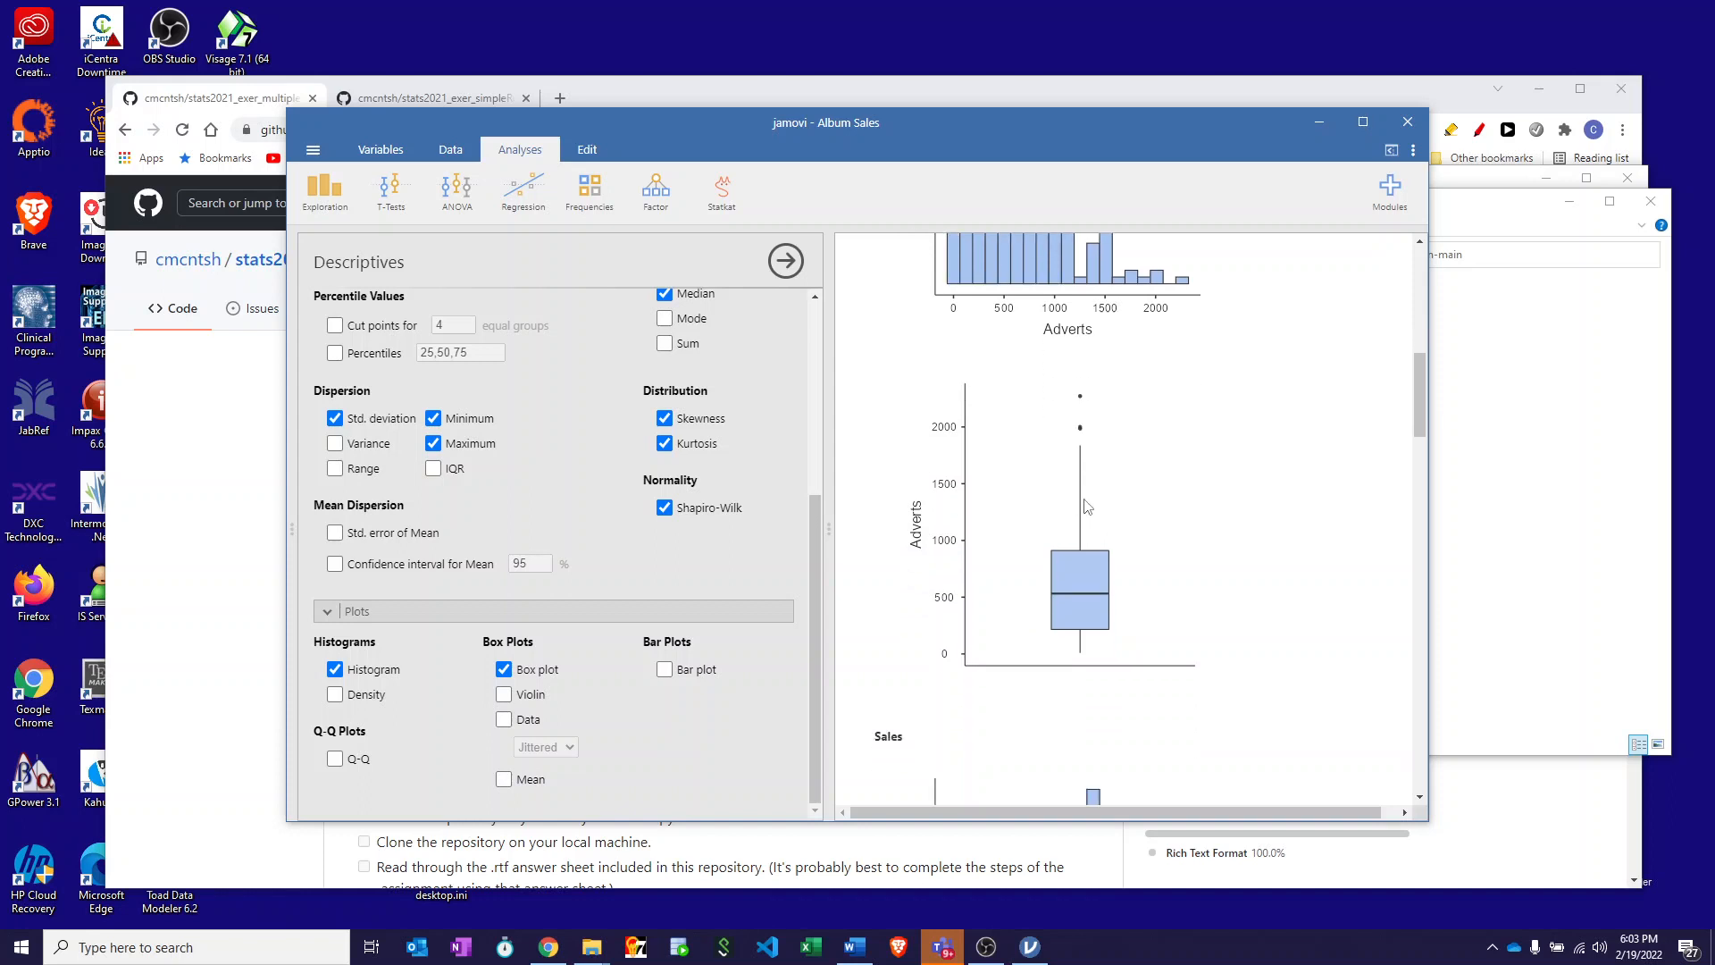
scroll(1086, 506, down, 3)
scroll(1087, 503, down, 2)
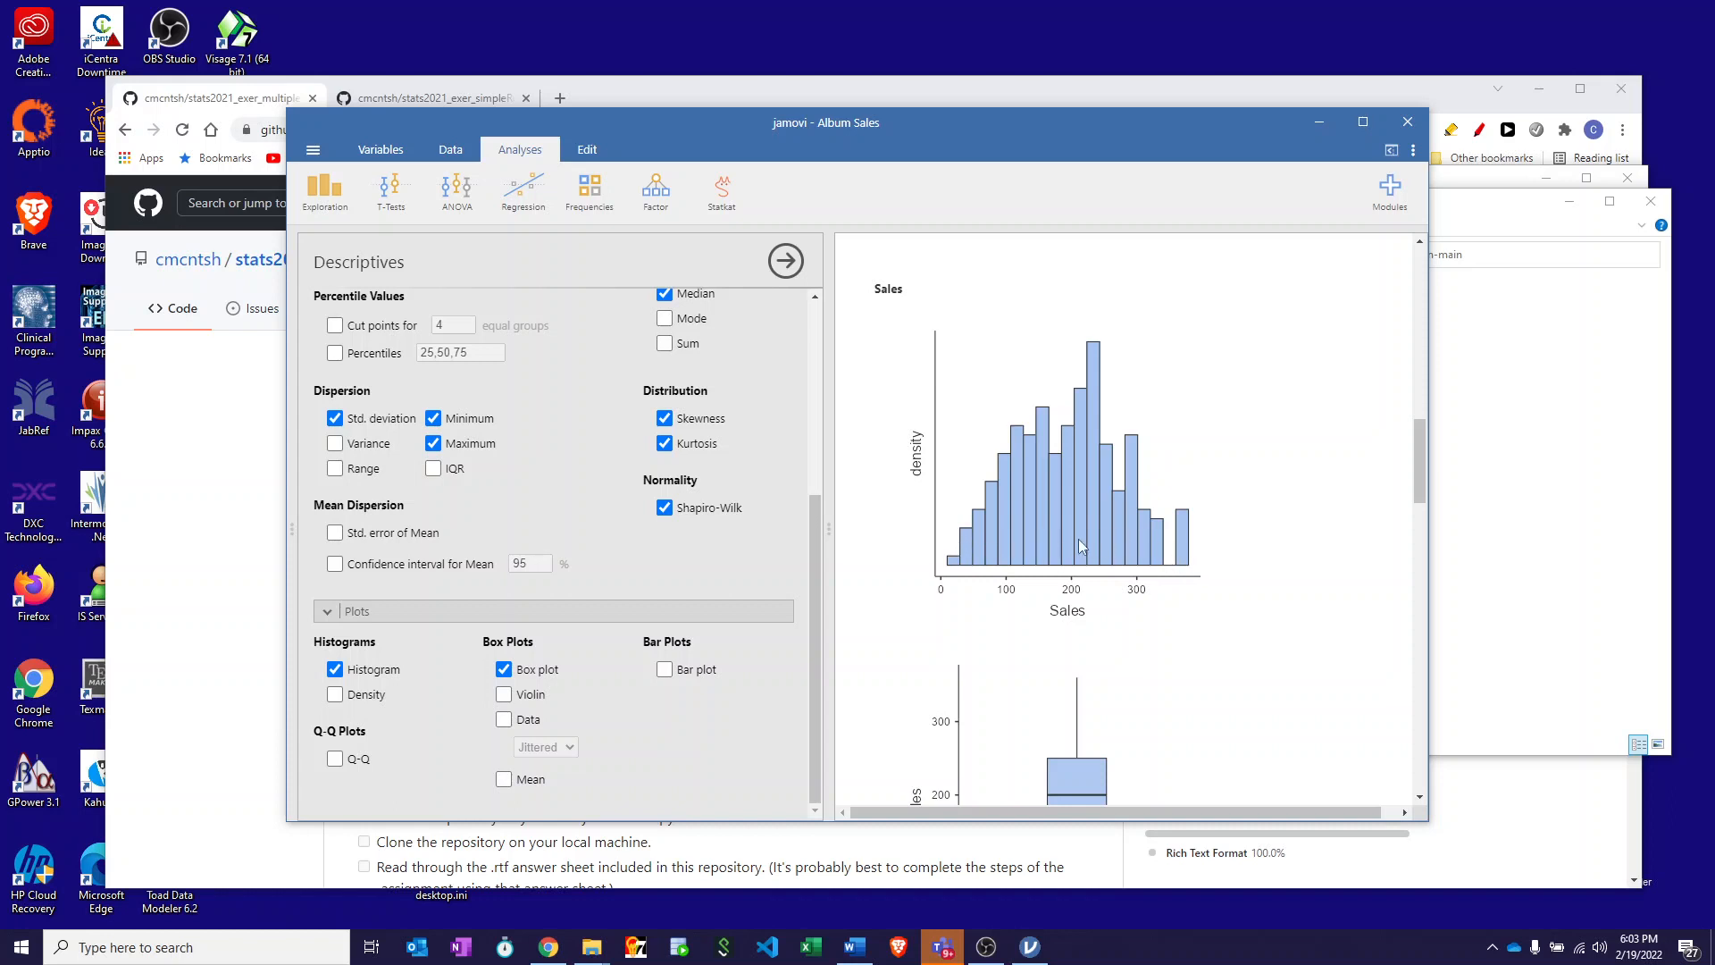
scroll(1068, 532, up, 4)
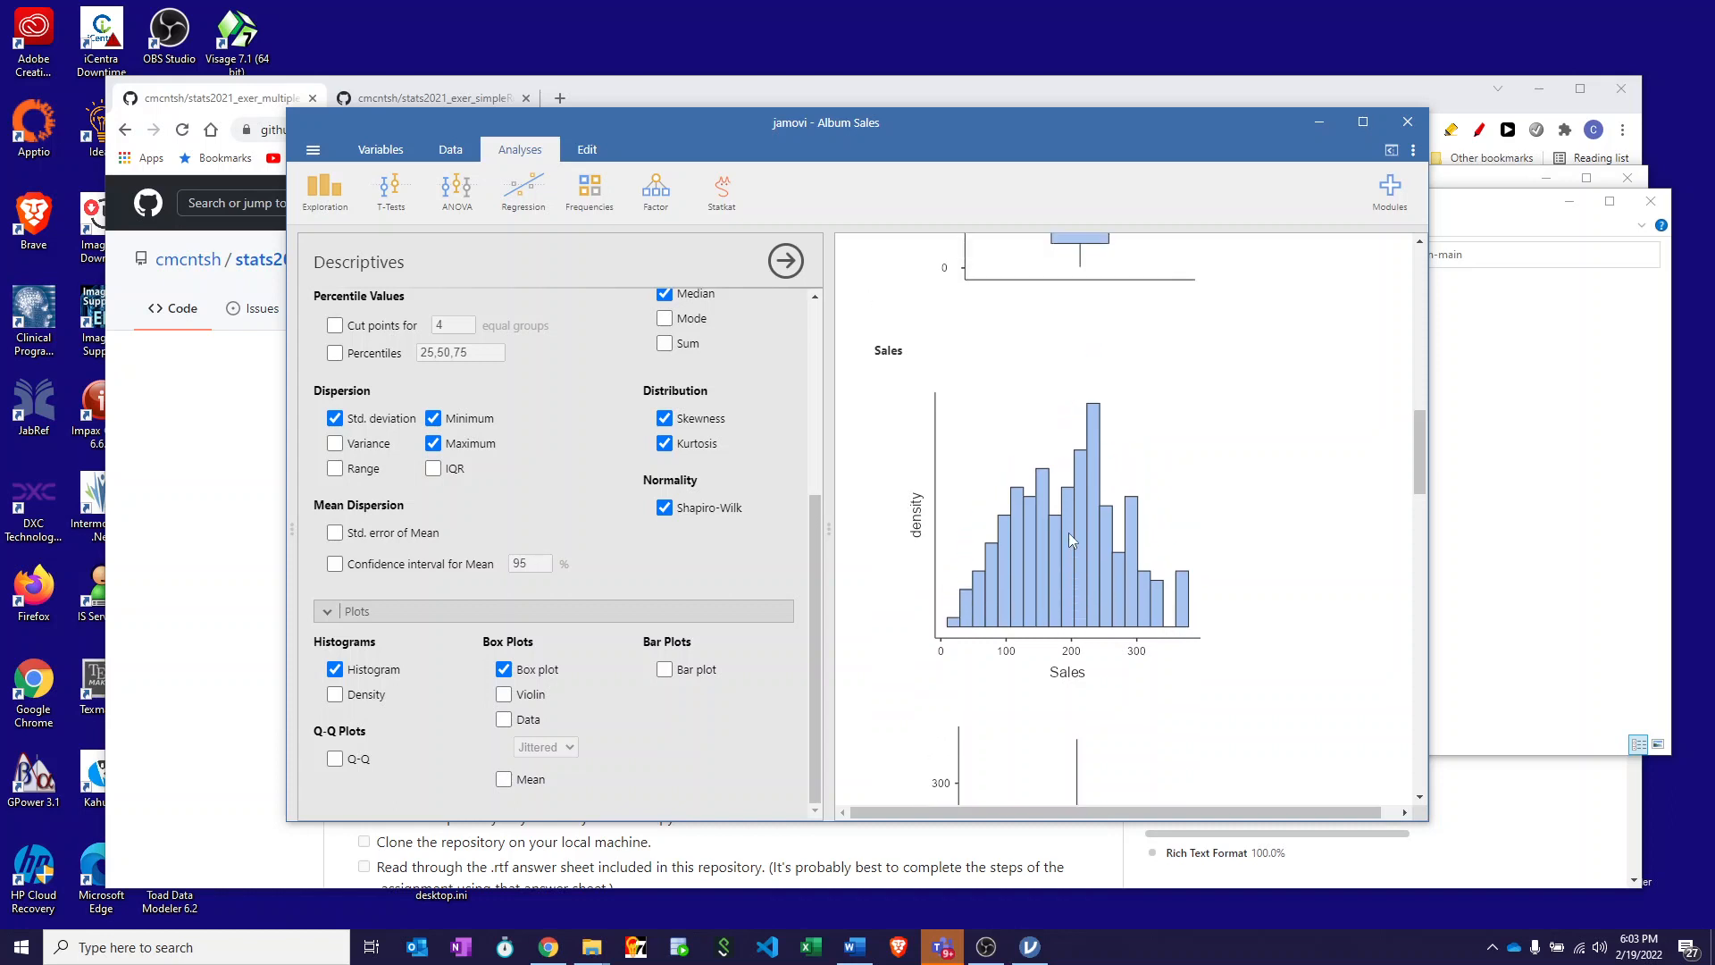
scroll(1071, 542, down, 5)
scroll(1072, 542, down, 3)
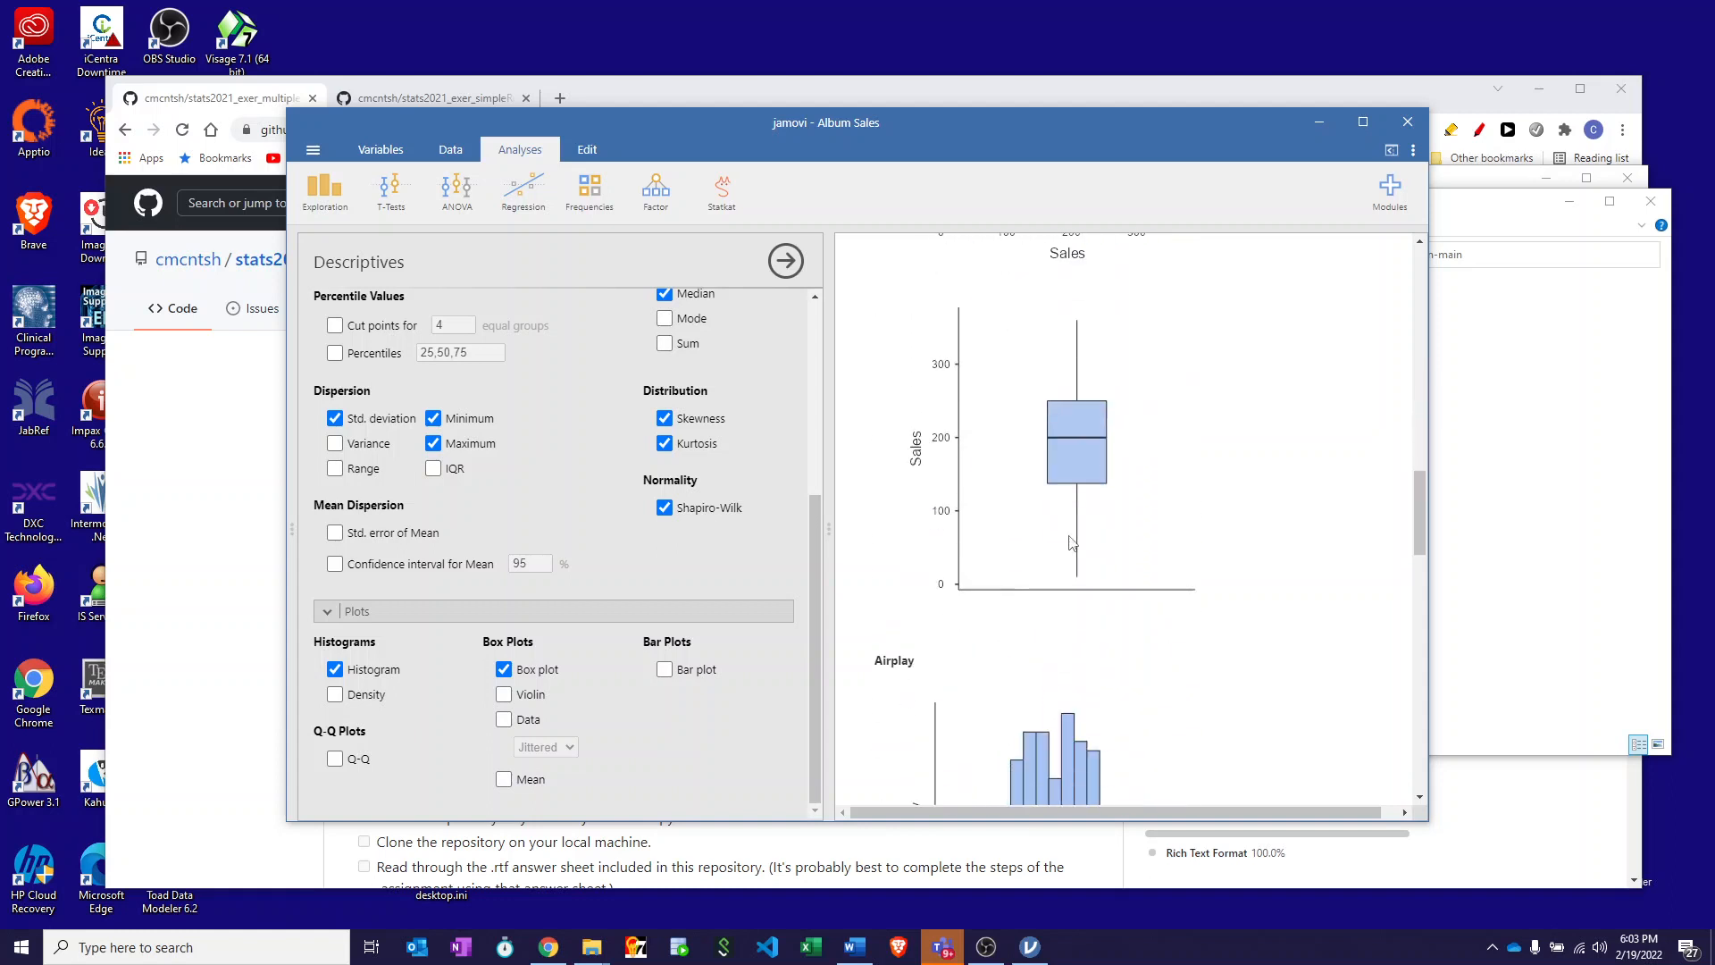
scroll(1072, 542, down, 4)
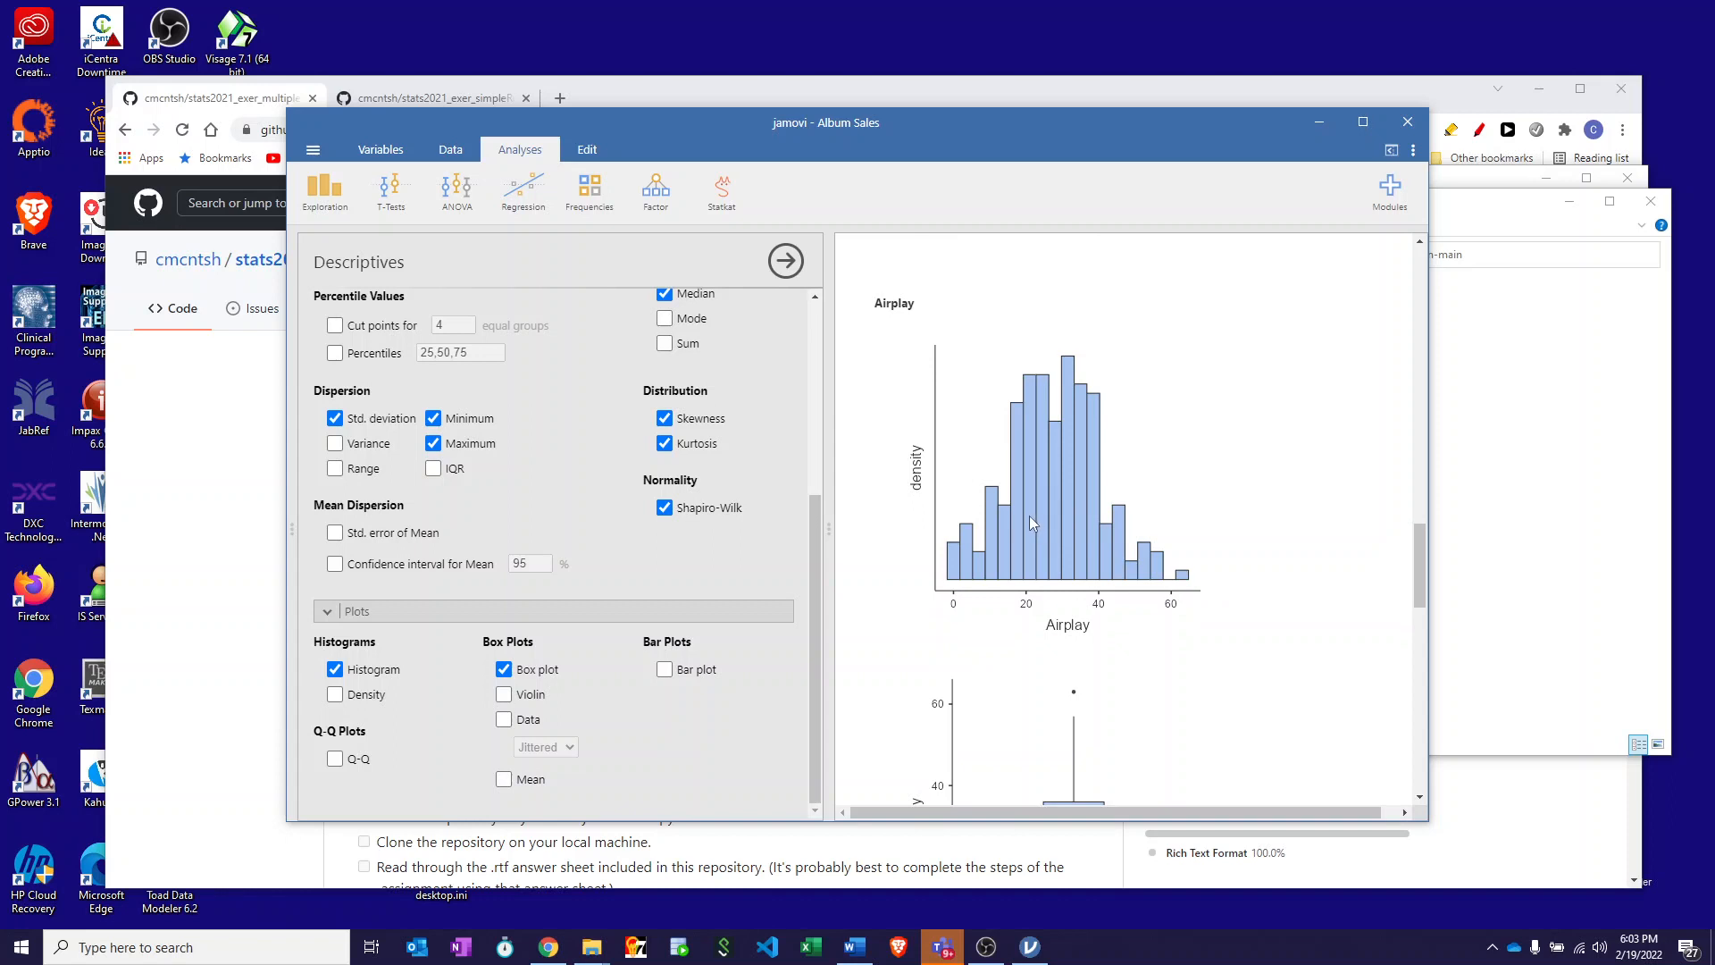
scroll(1029, 516, down, 2)
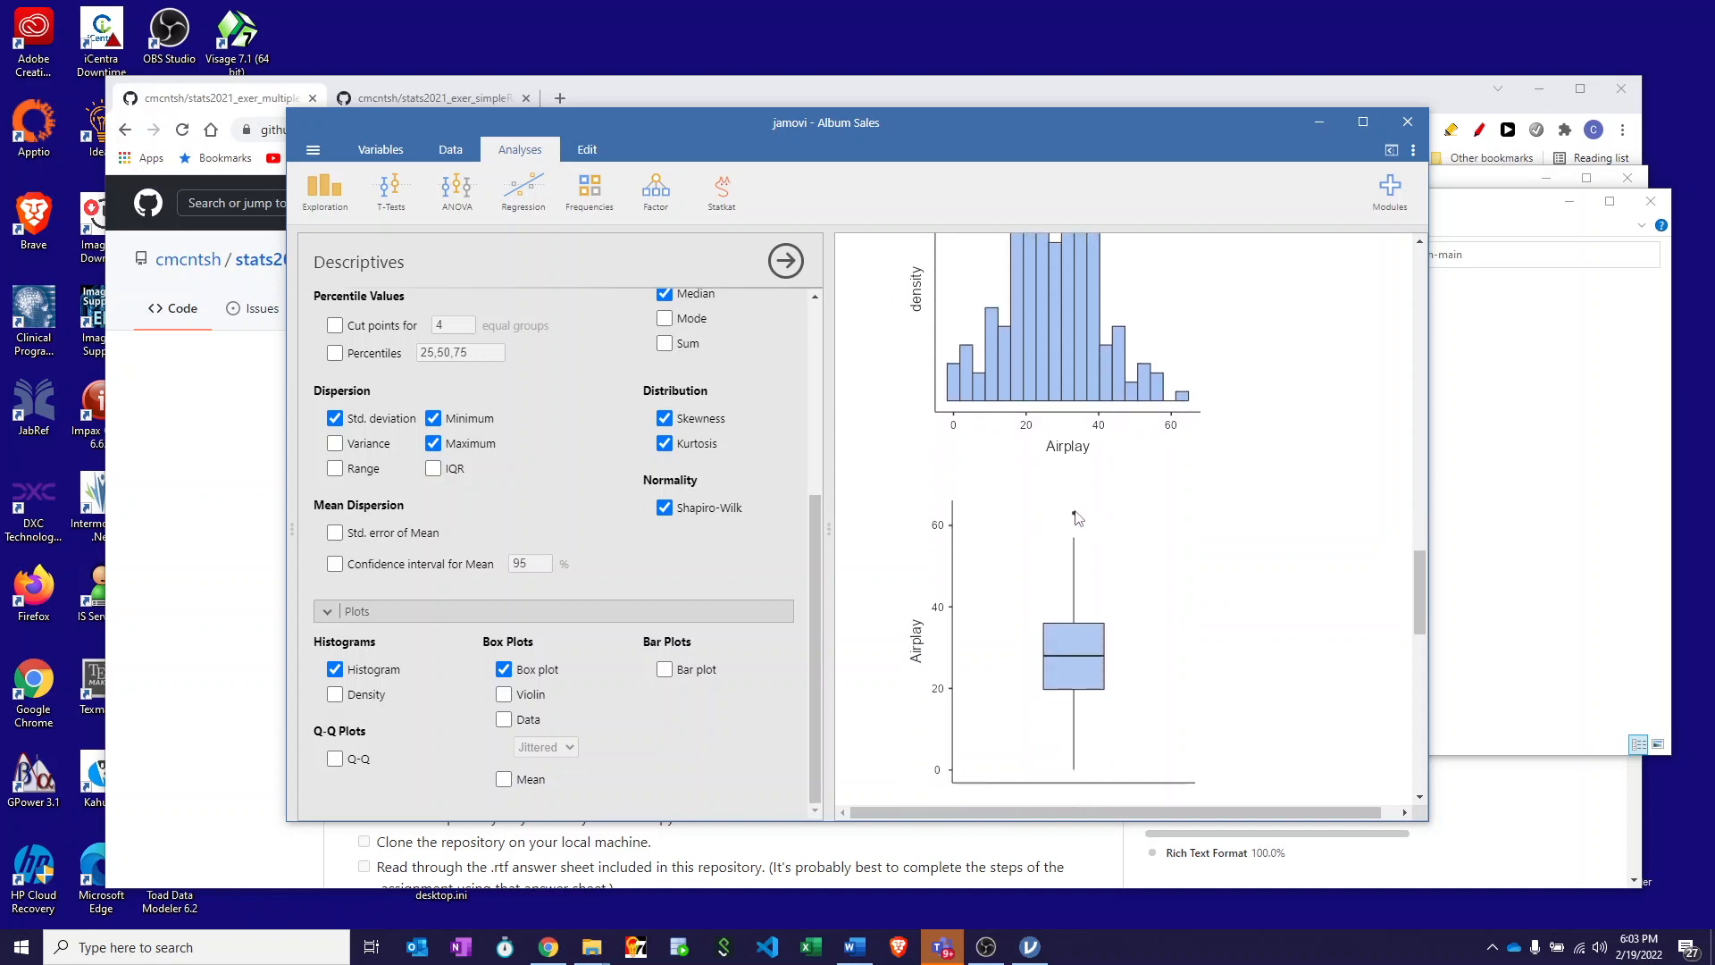
scroll(1098, 536, down, 6)
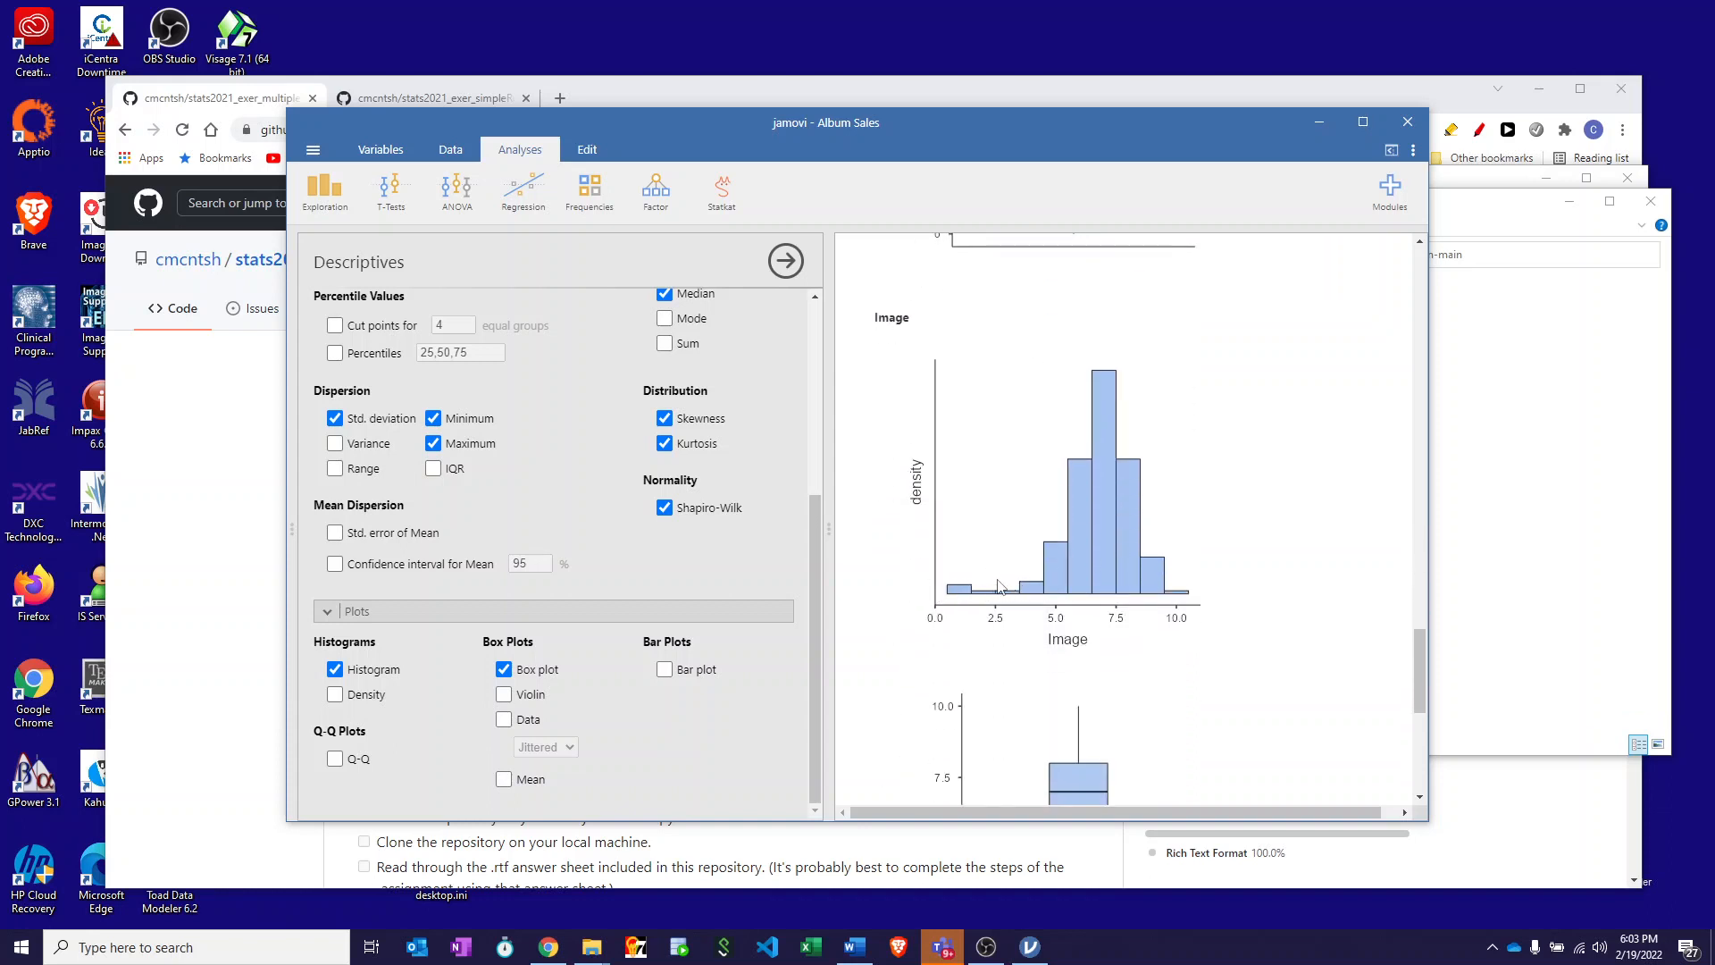
scroll(1005, 582, down, 2)
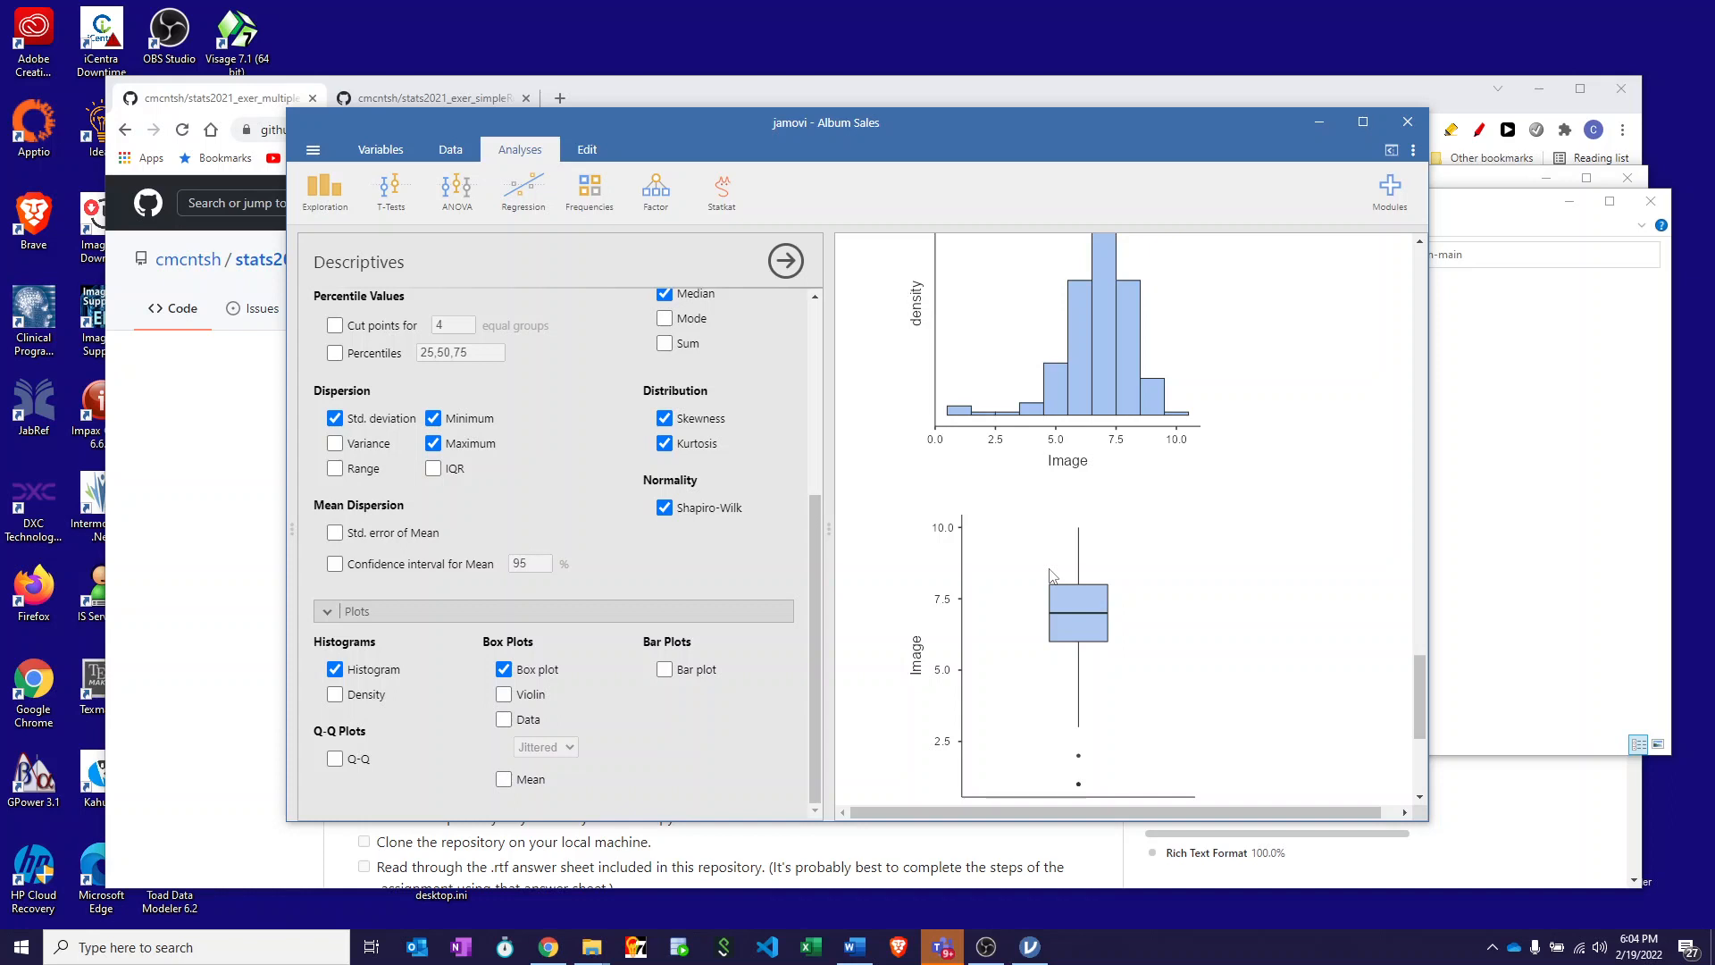
scroll(1052, 576, down, 3)
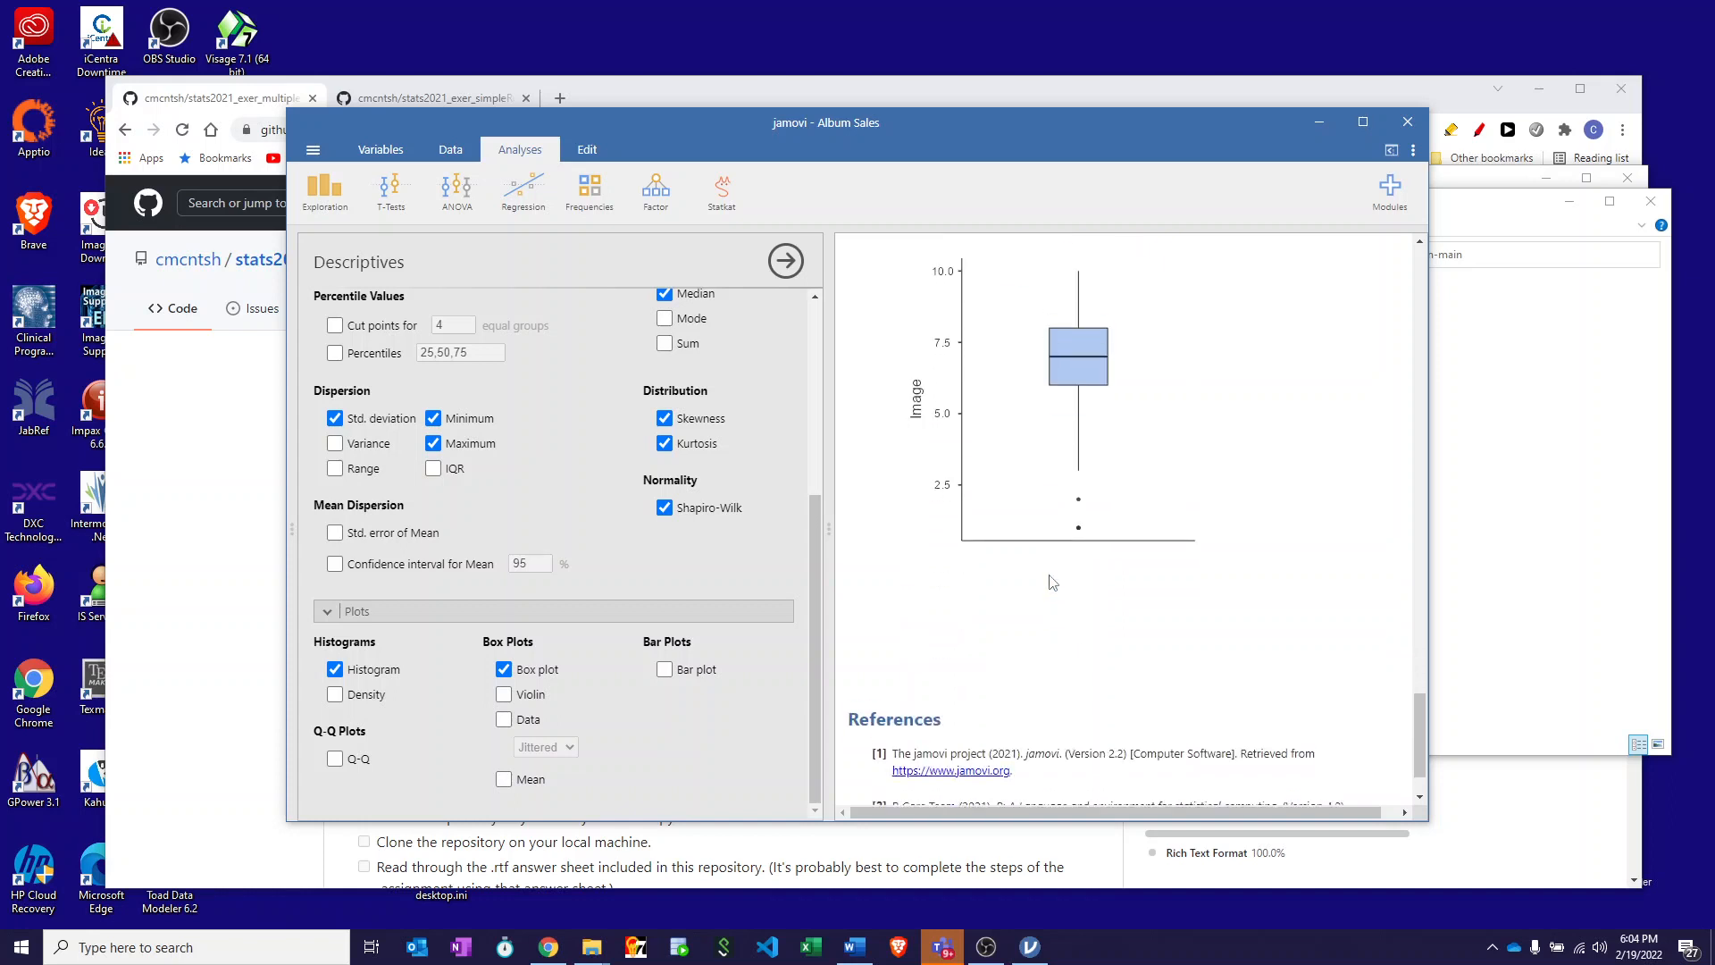
scroll(1051, 582, up, 5)
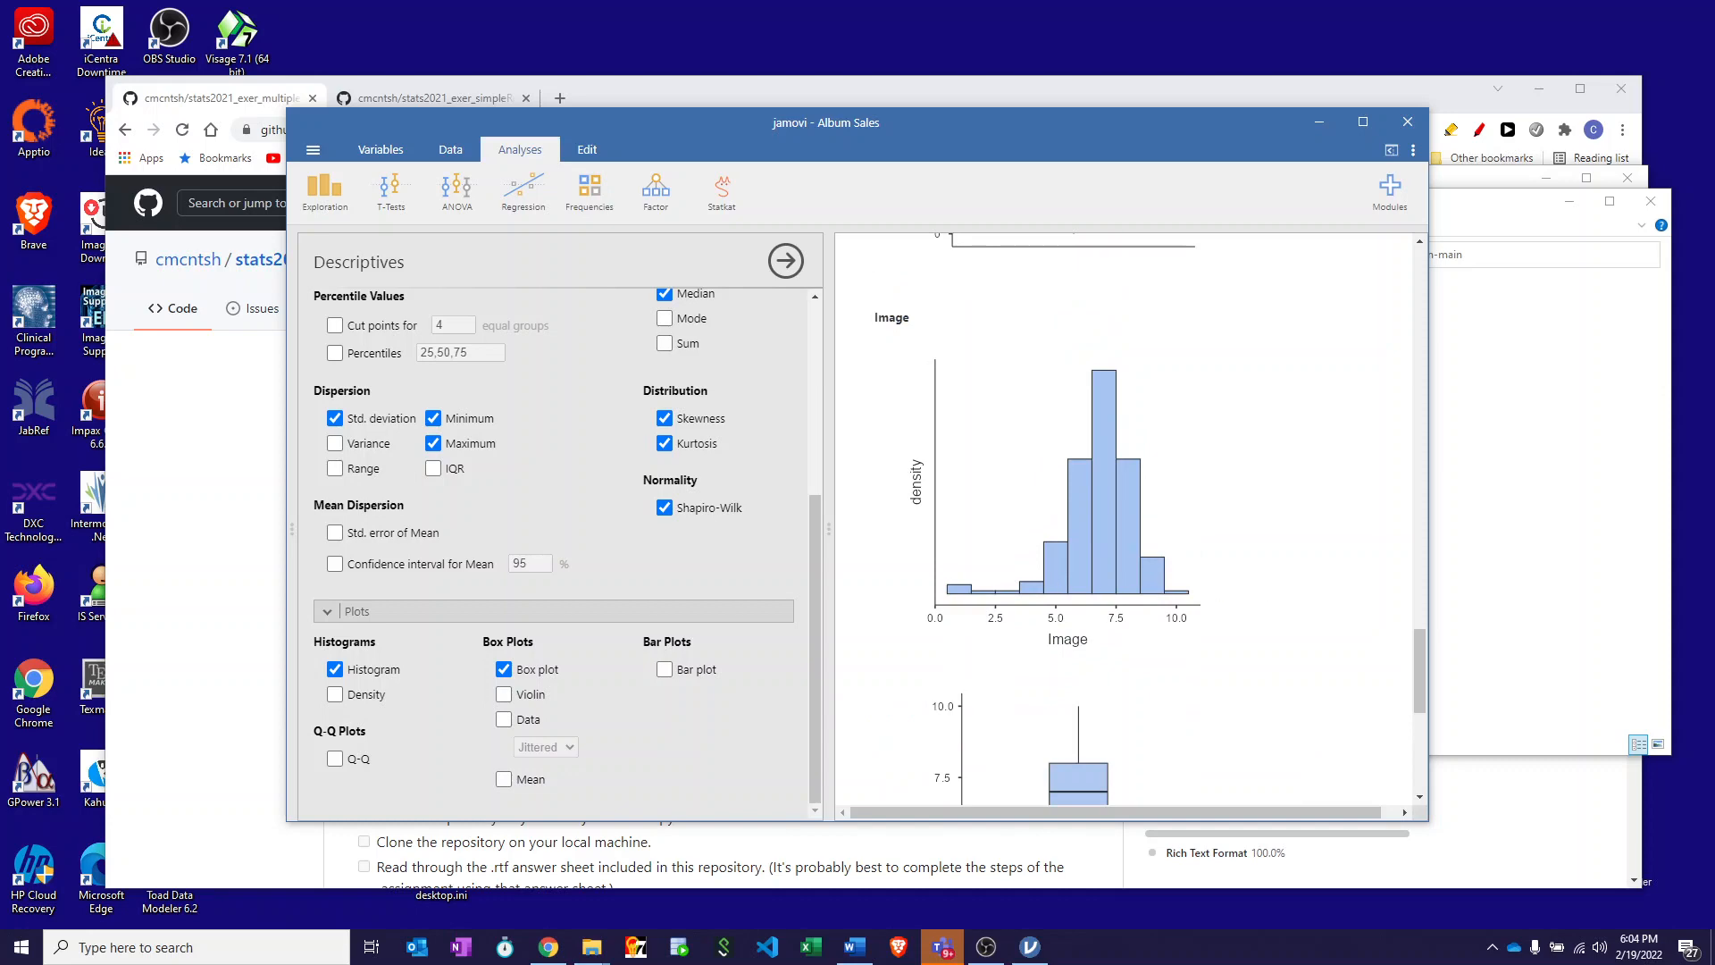
Step: Switch to the Word answer sheet and read from the data accuracy questions through the Multiple Regression module and test selection instructions
key(alt+Tab)
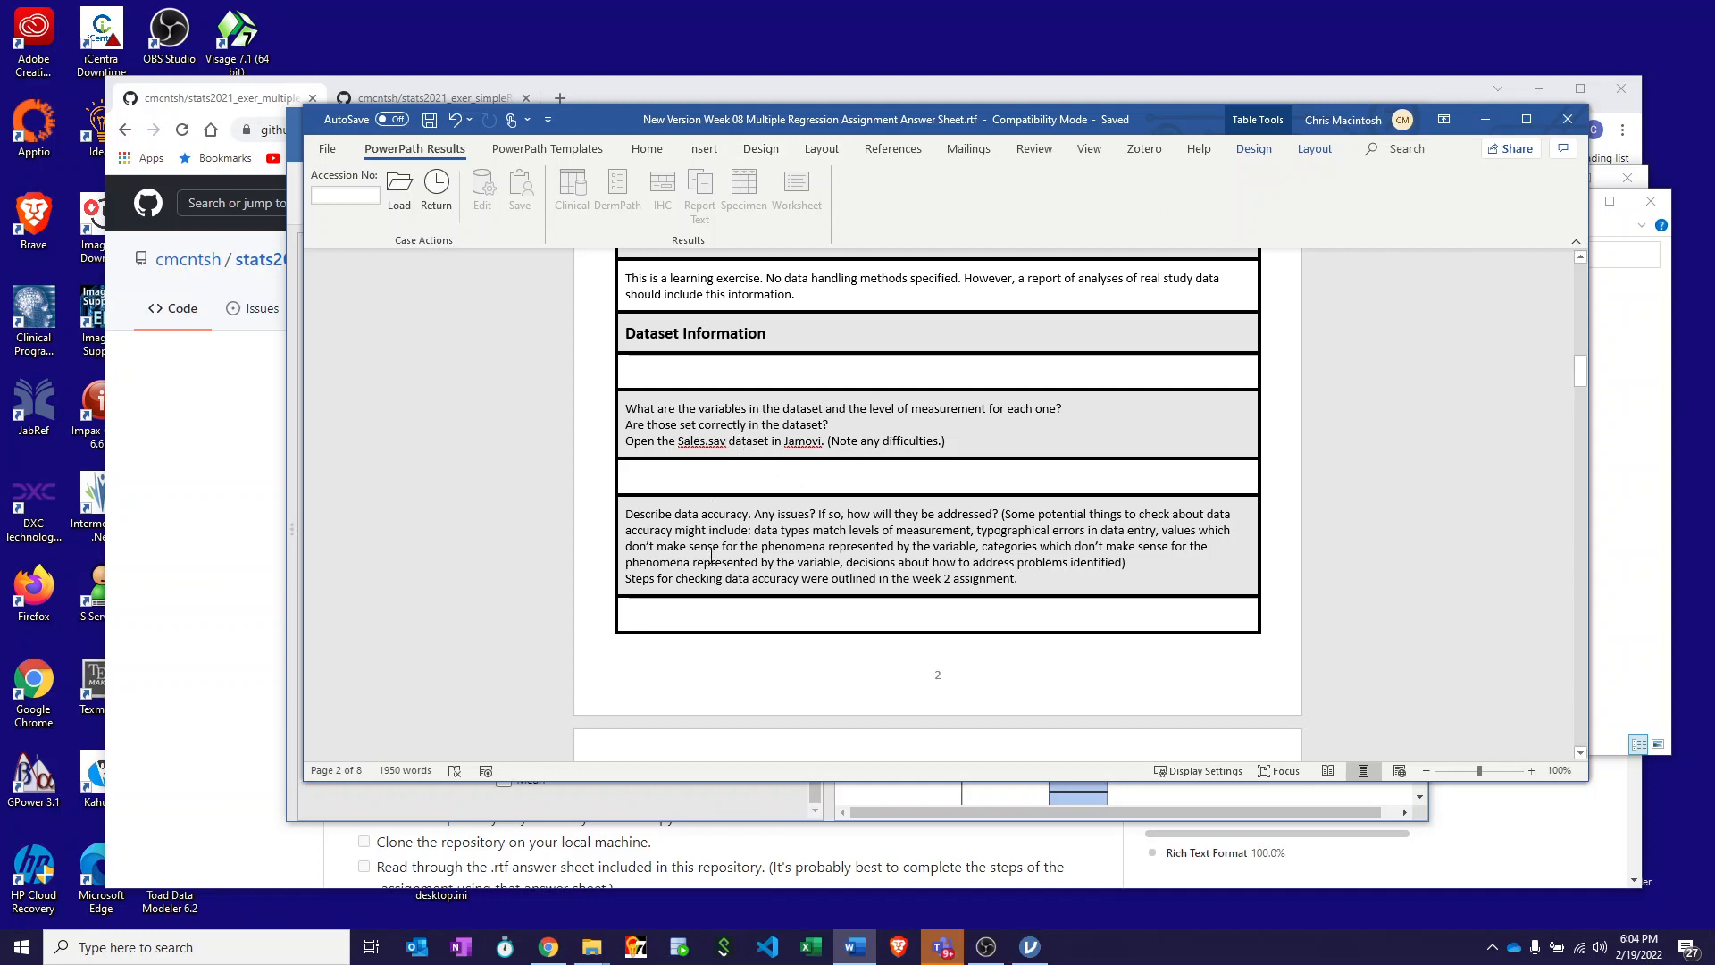
scroll(714, 549, down, 2)
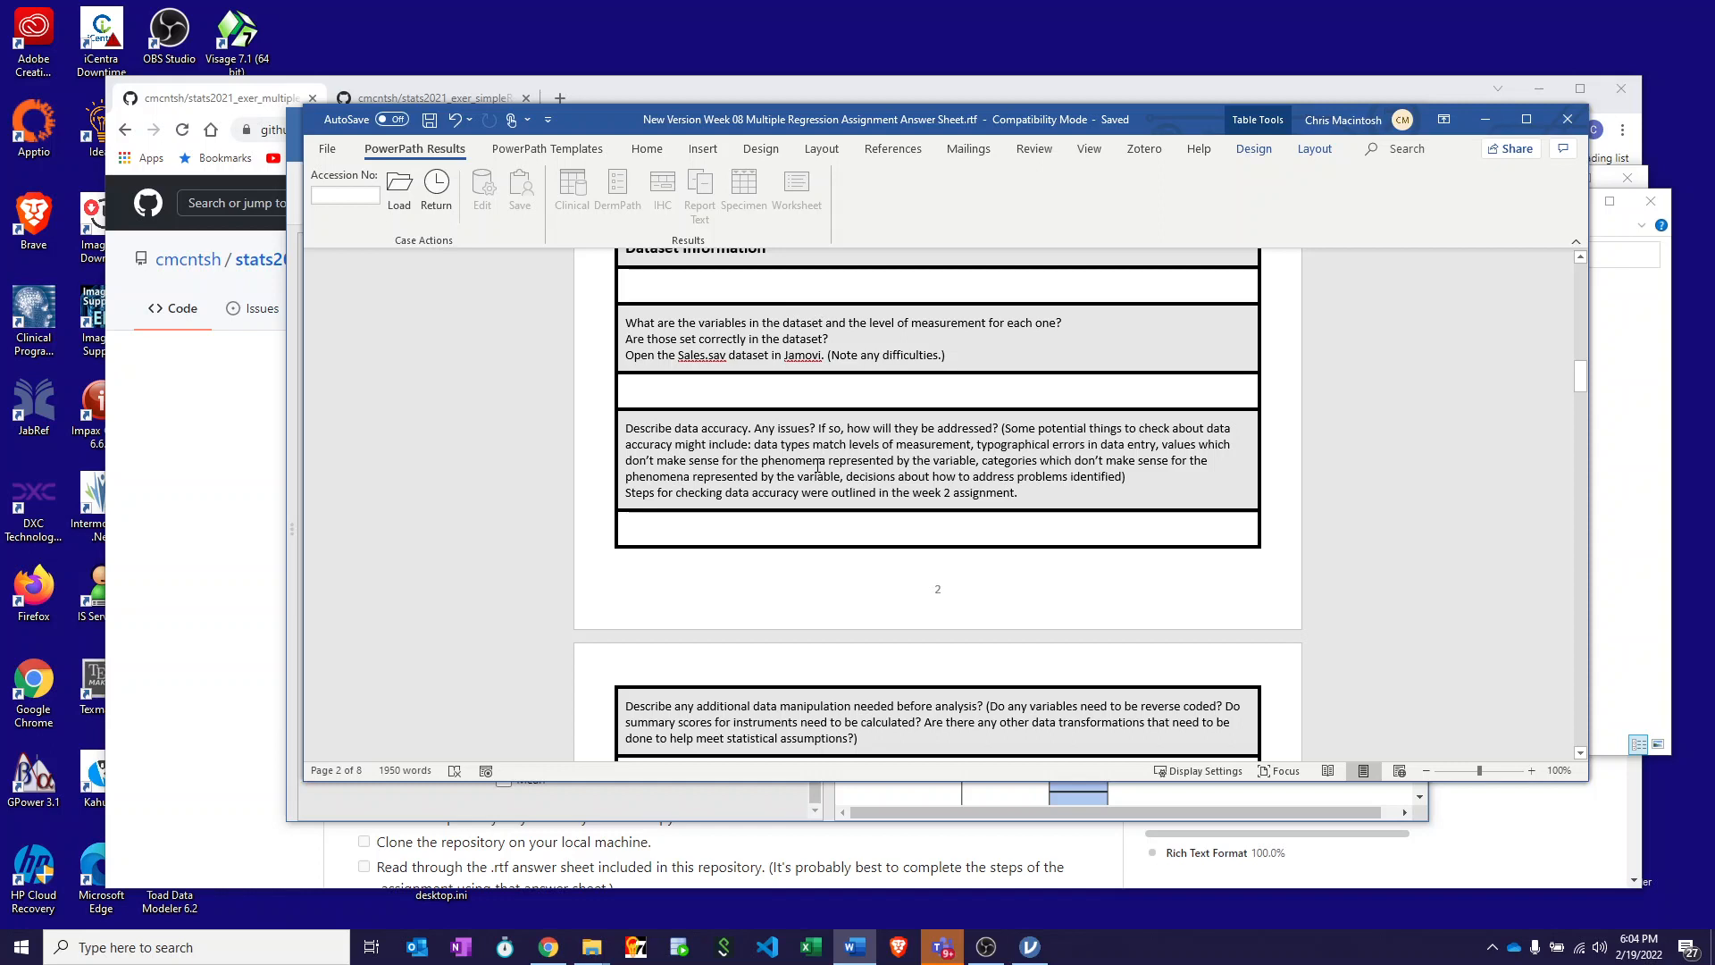
scroll(816, 465, down, 5)
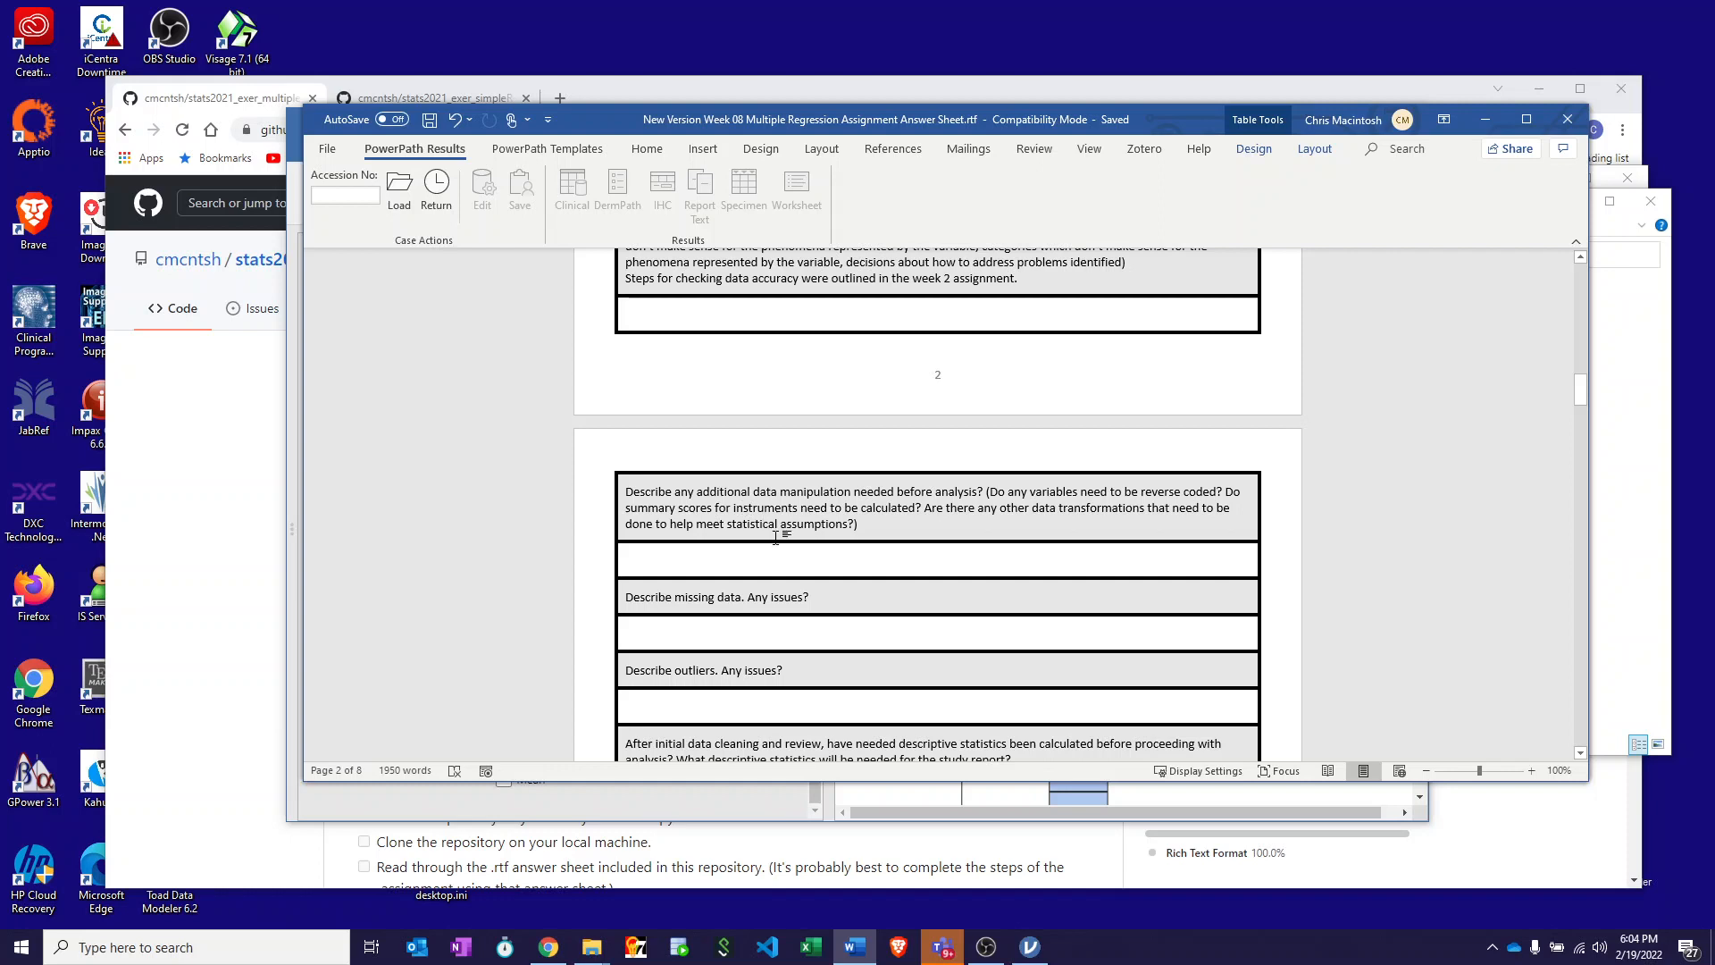
scroll(755, 510, down, 4)
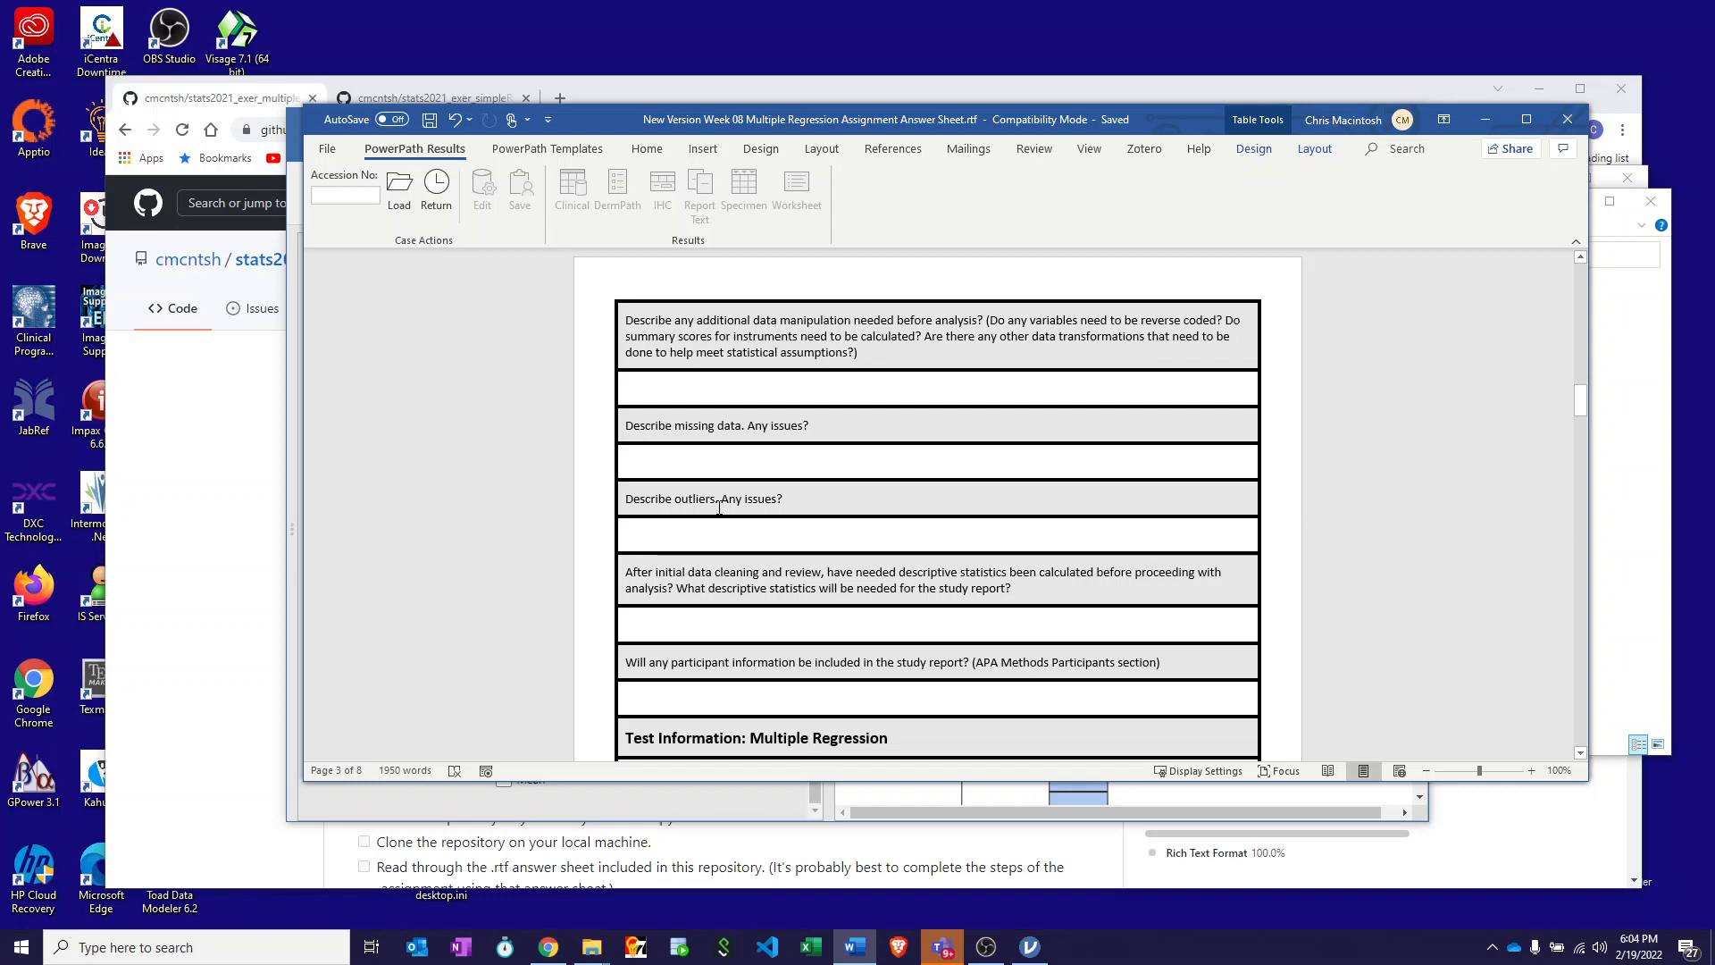
scroll(719, 507, down, 3)
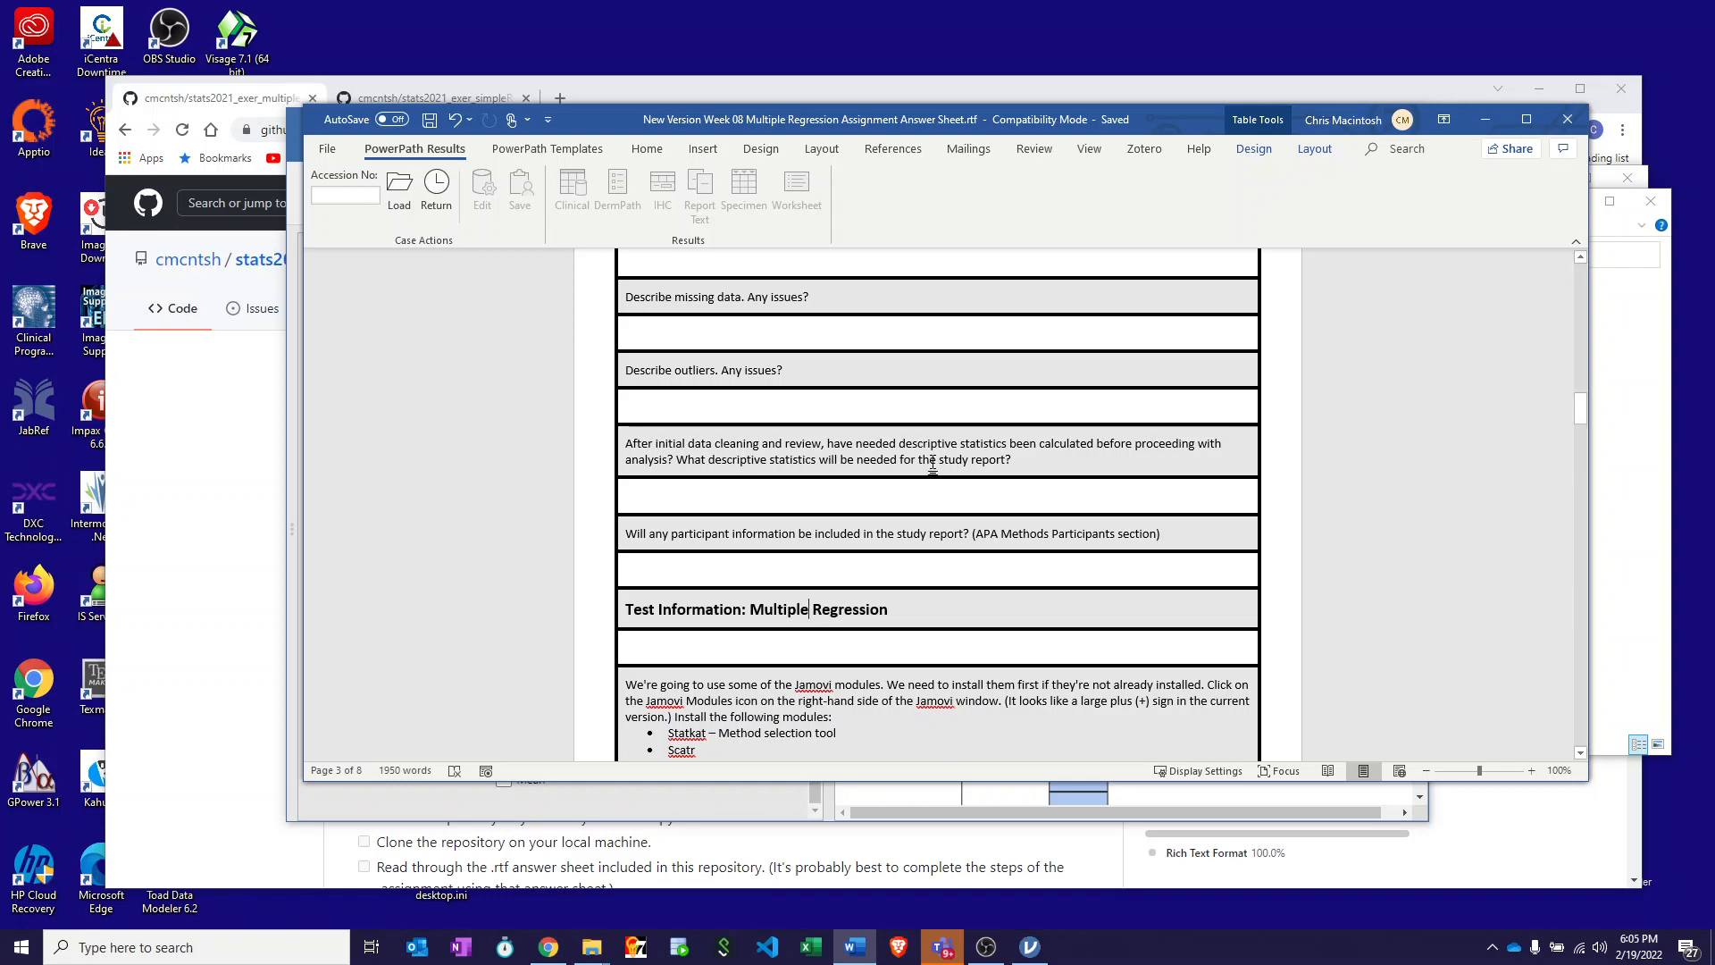
scroll(933, 463, down, 6)
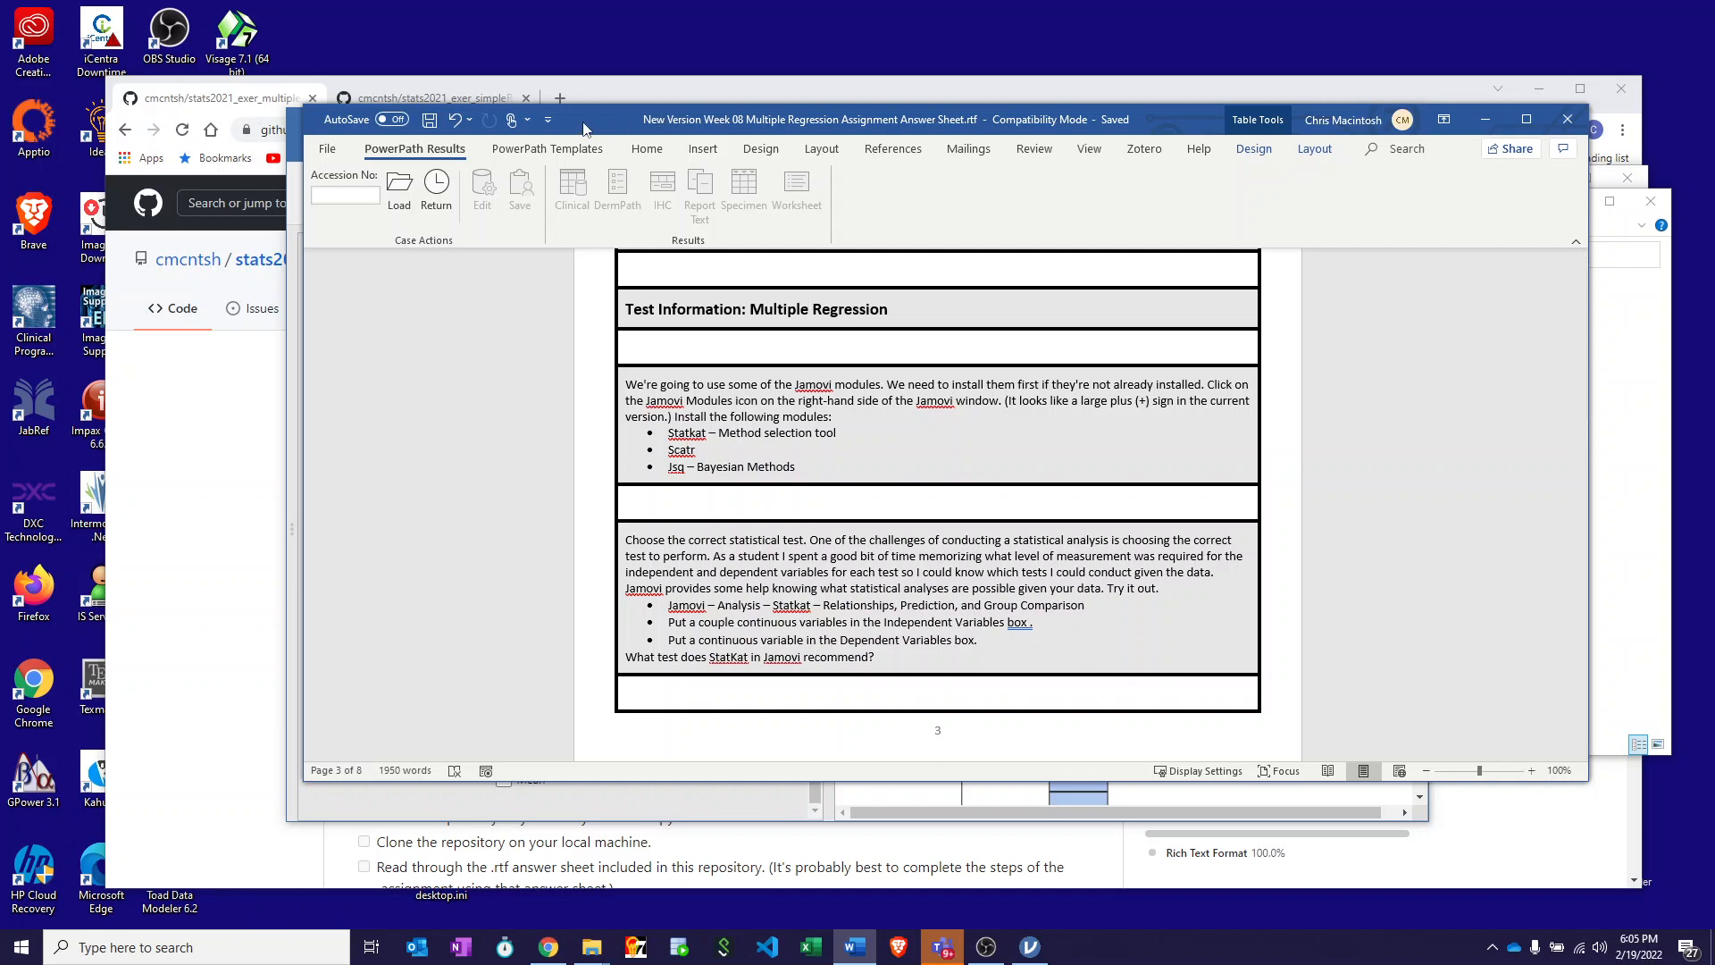
Step: Return to jamovi and check the library of available modules for the answer sheet's required modules, such as scatr
drag(583, 130, 1713, 134)
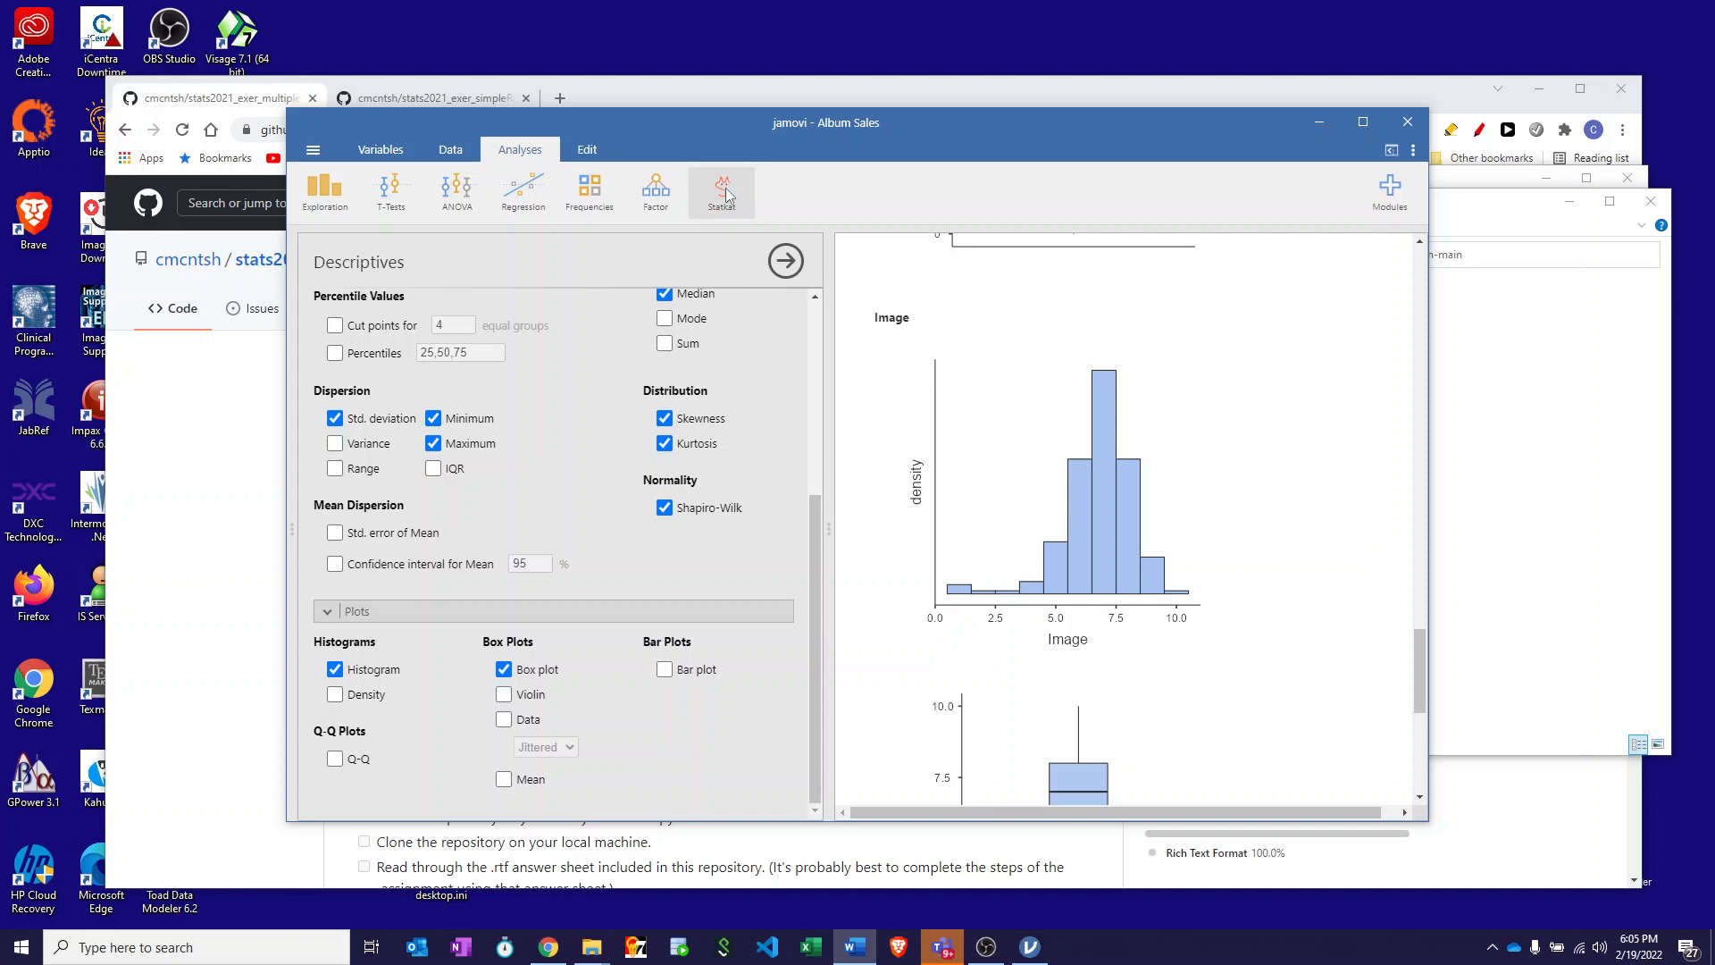
click(1390, 195)
click(1268, 237)
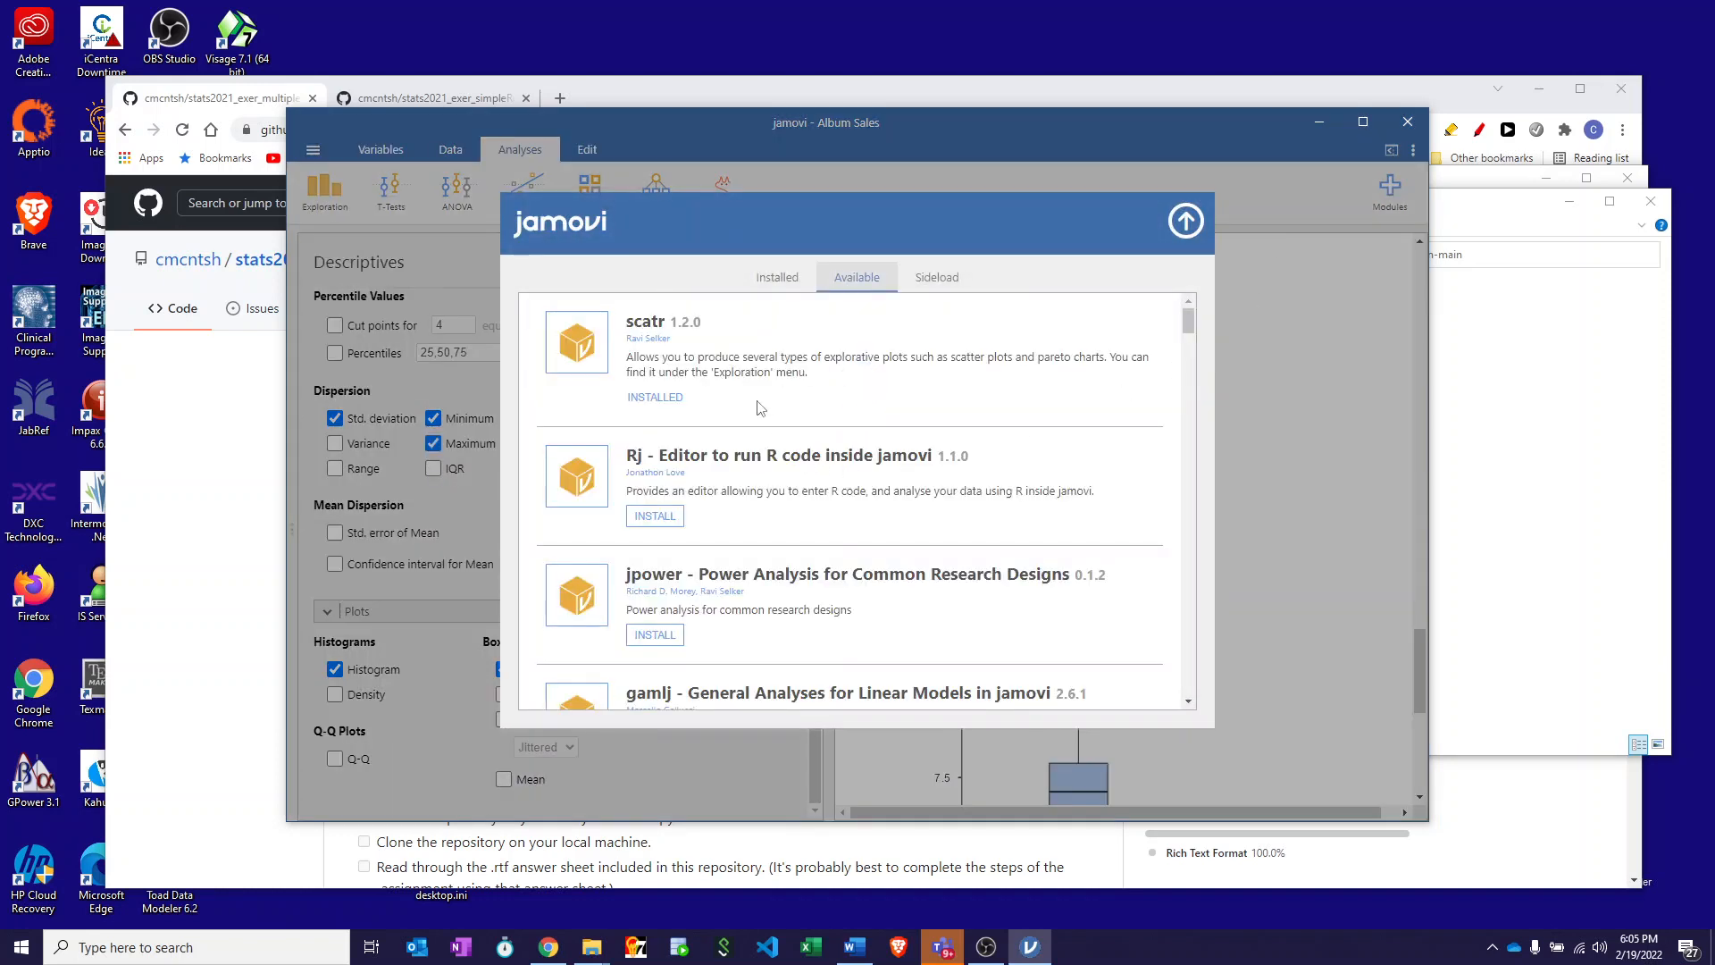
scroll(759, 410, down, 2)
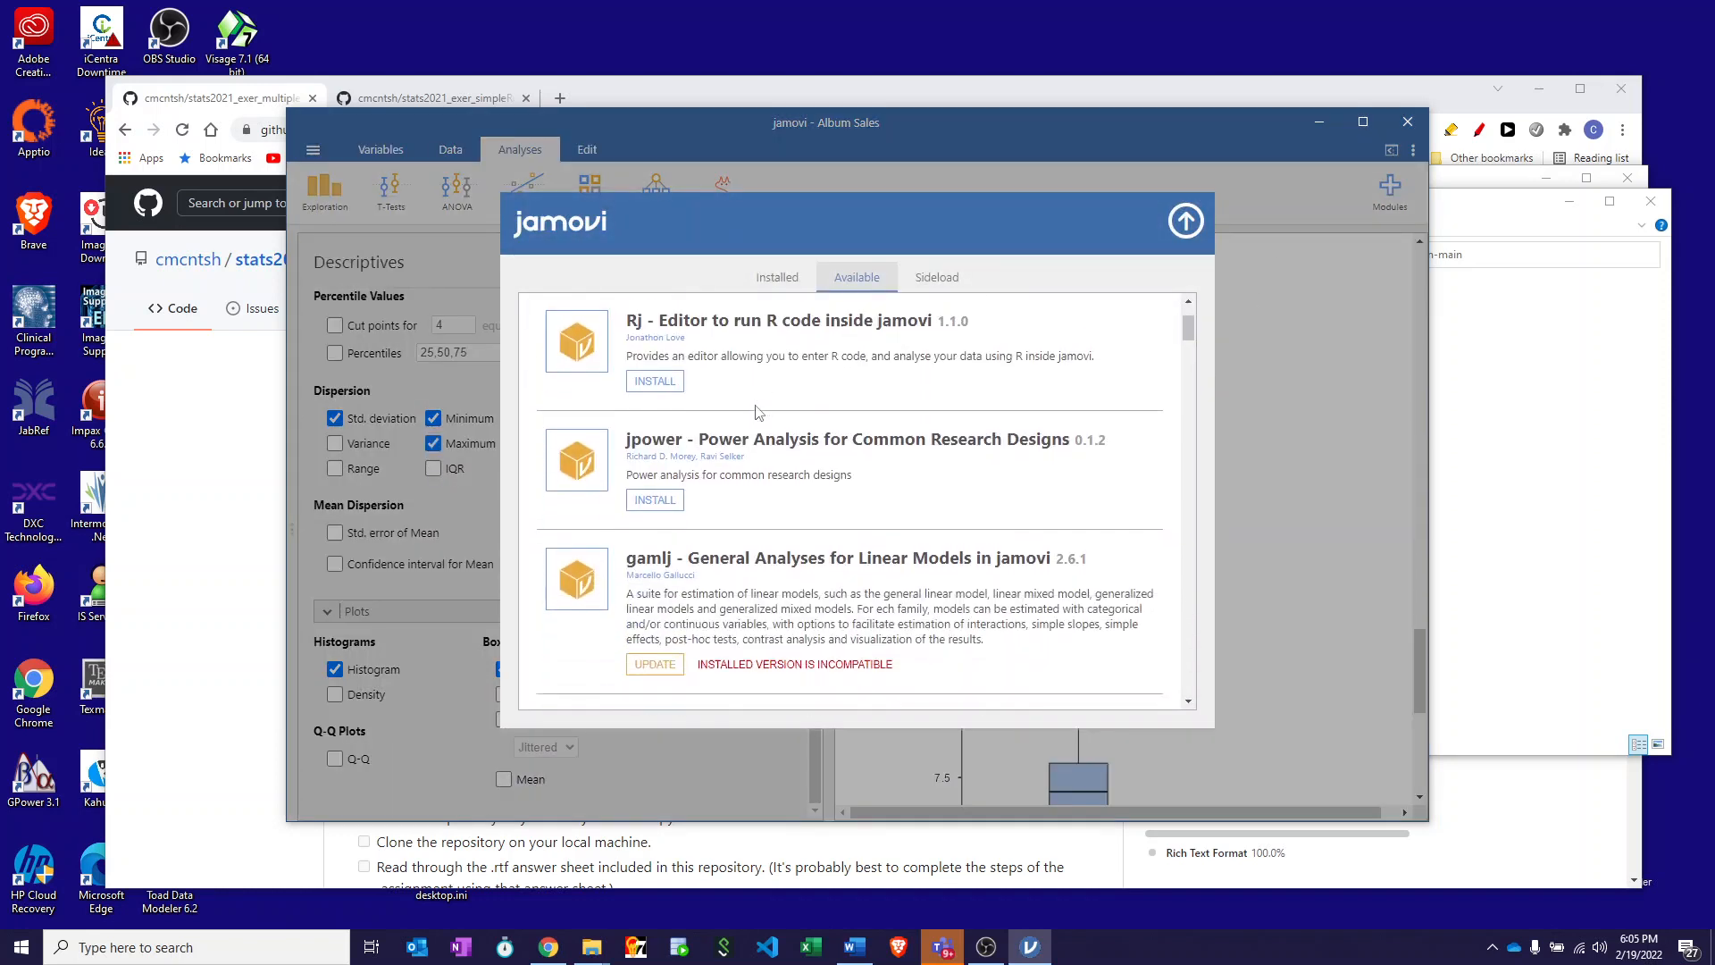
scroll(757, 412, down, 1)
scroll(757, 412, up, 3)
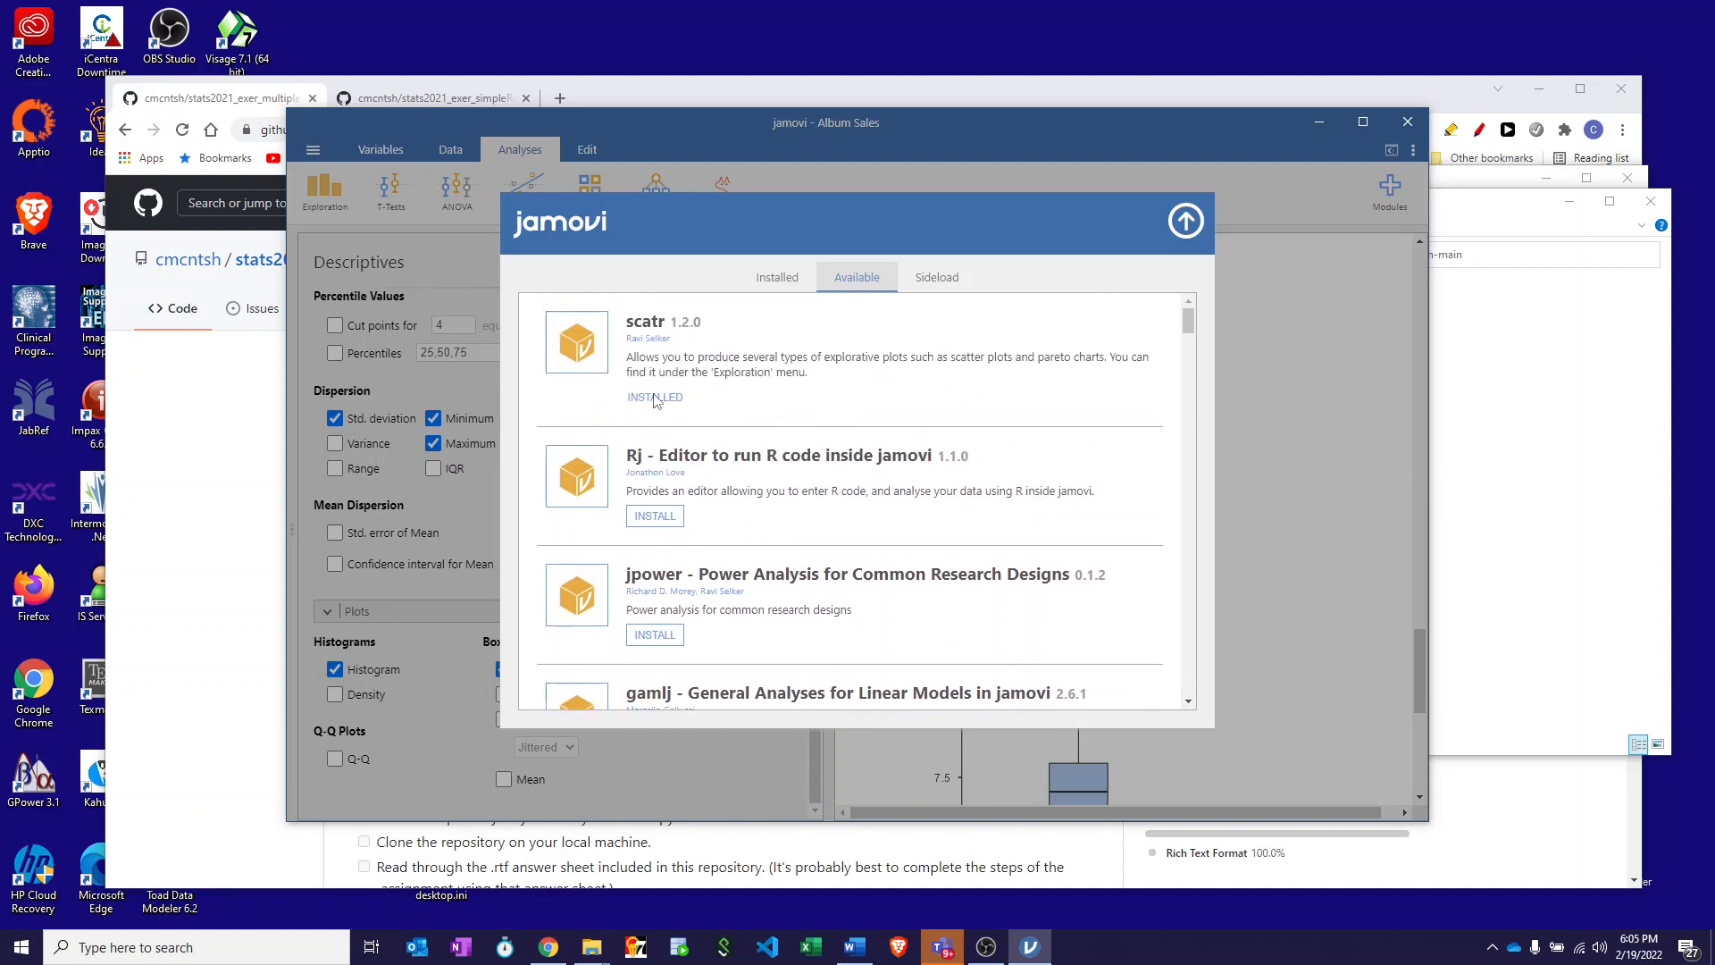
scroll(750, 459, down, 4)
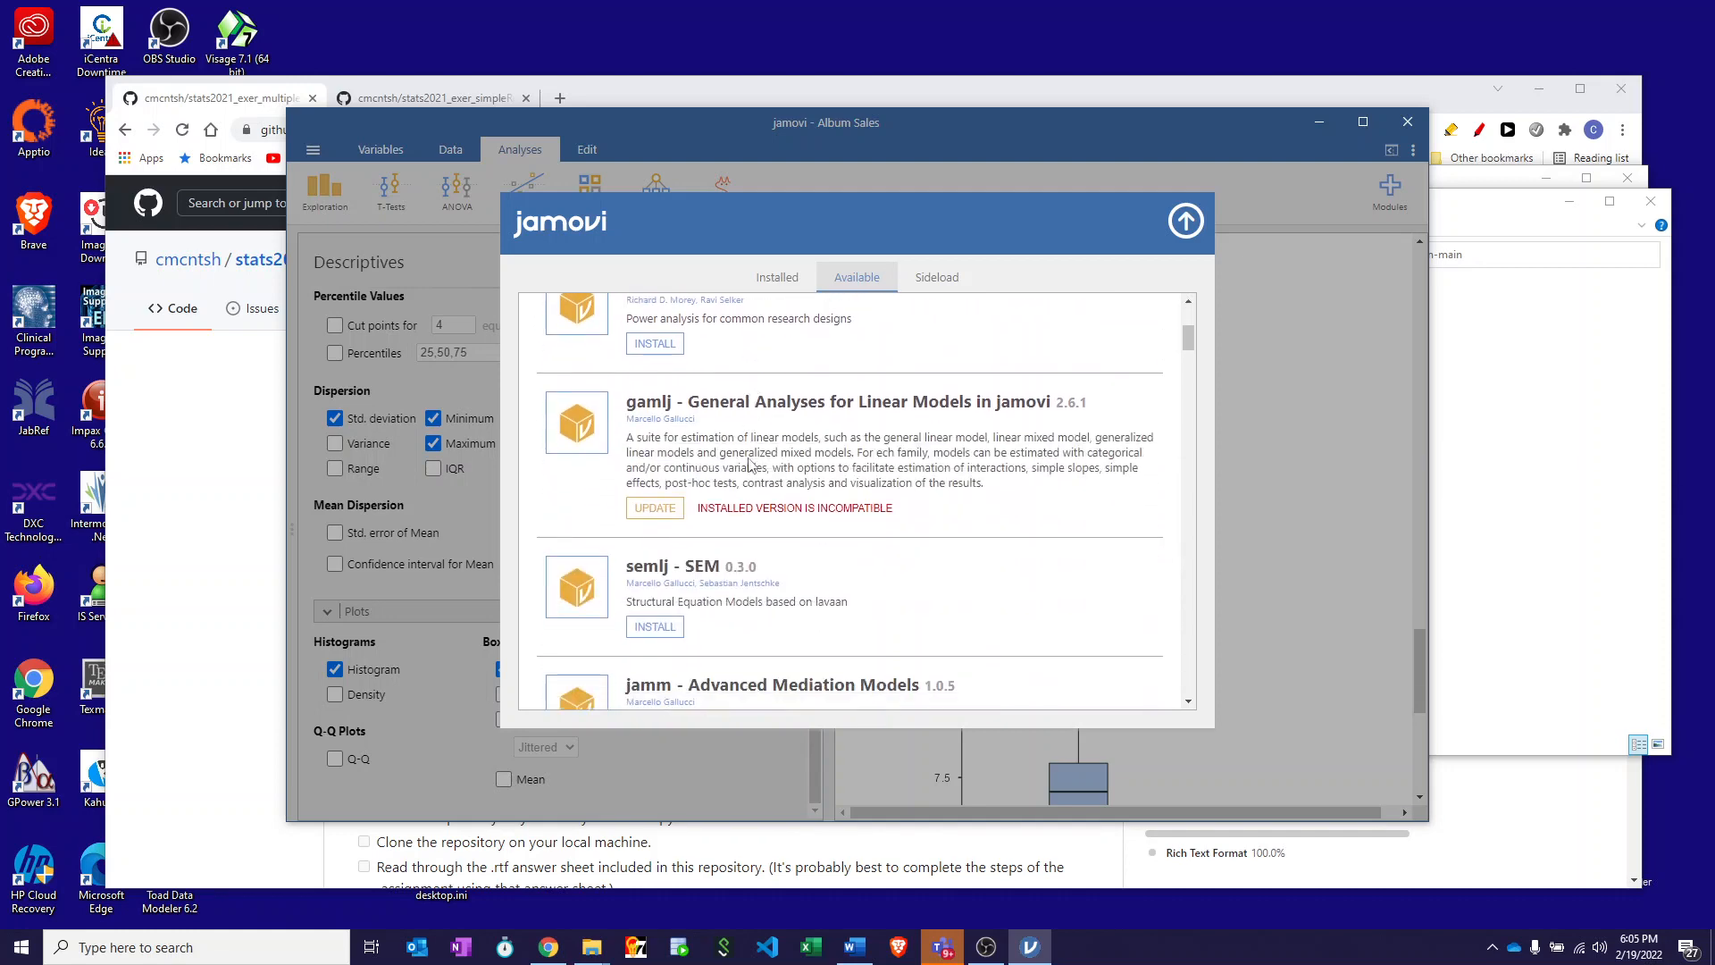
scroll(751, 464, down, 2)
scroll(750, 464, up, 2)
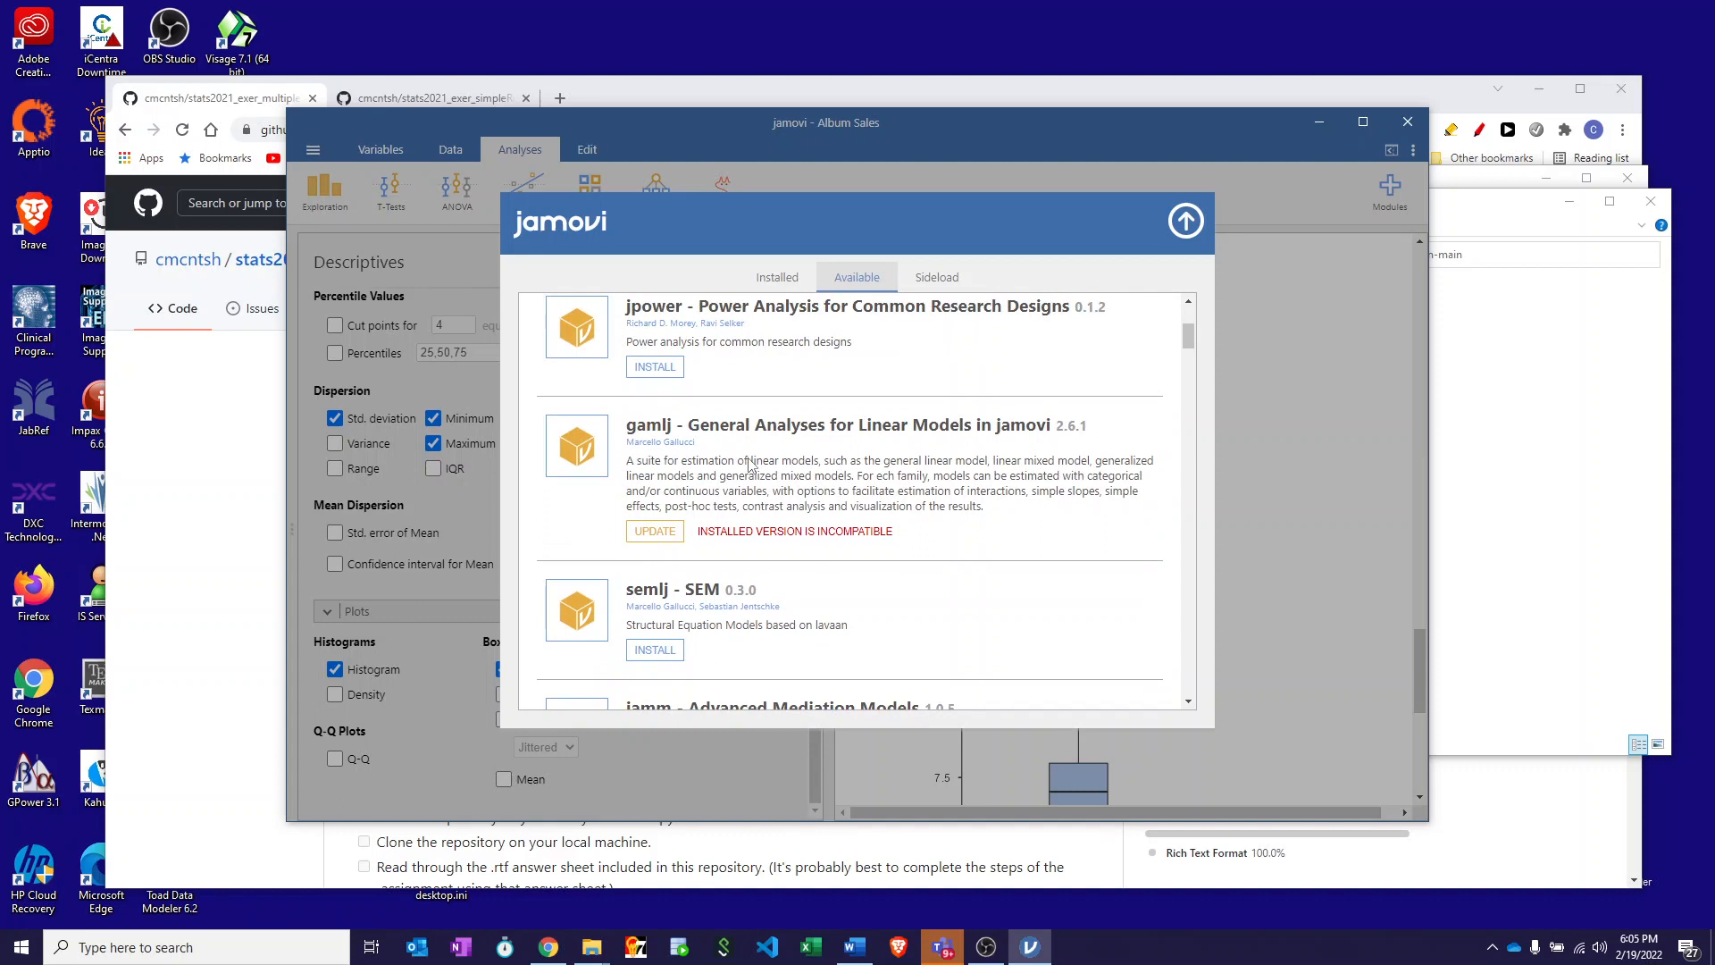
scroll(750, 464, up, 2)
click(1186, 223)
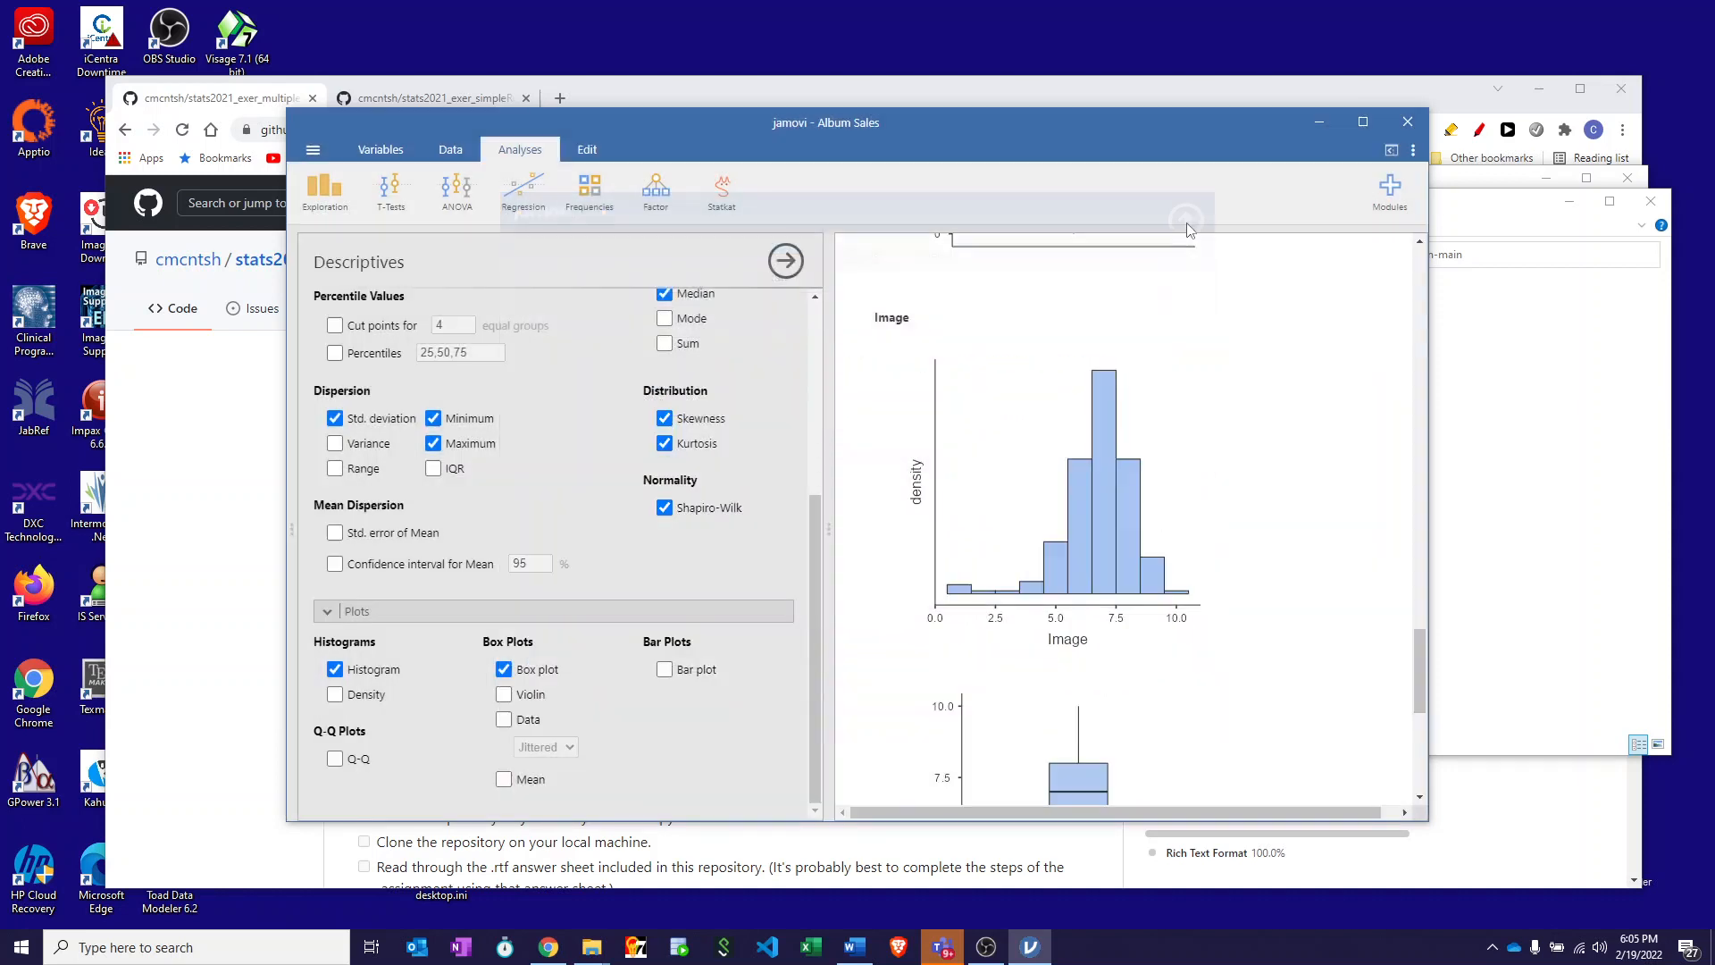
Step: Create a Statkat Relationships, Prediction, and Group Comparisons analysis with Sales as dependent variable and Adverts, Airplay and Image as independent variables
click(725, 192)
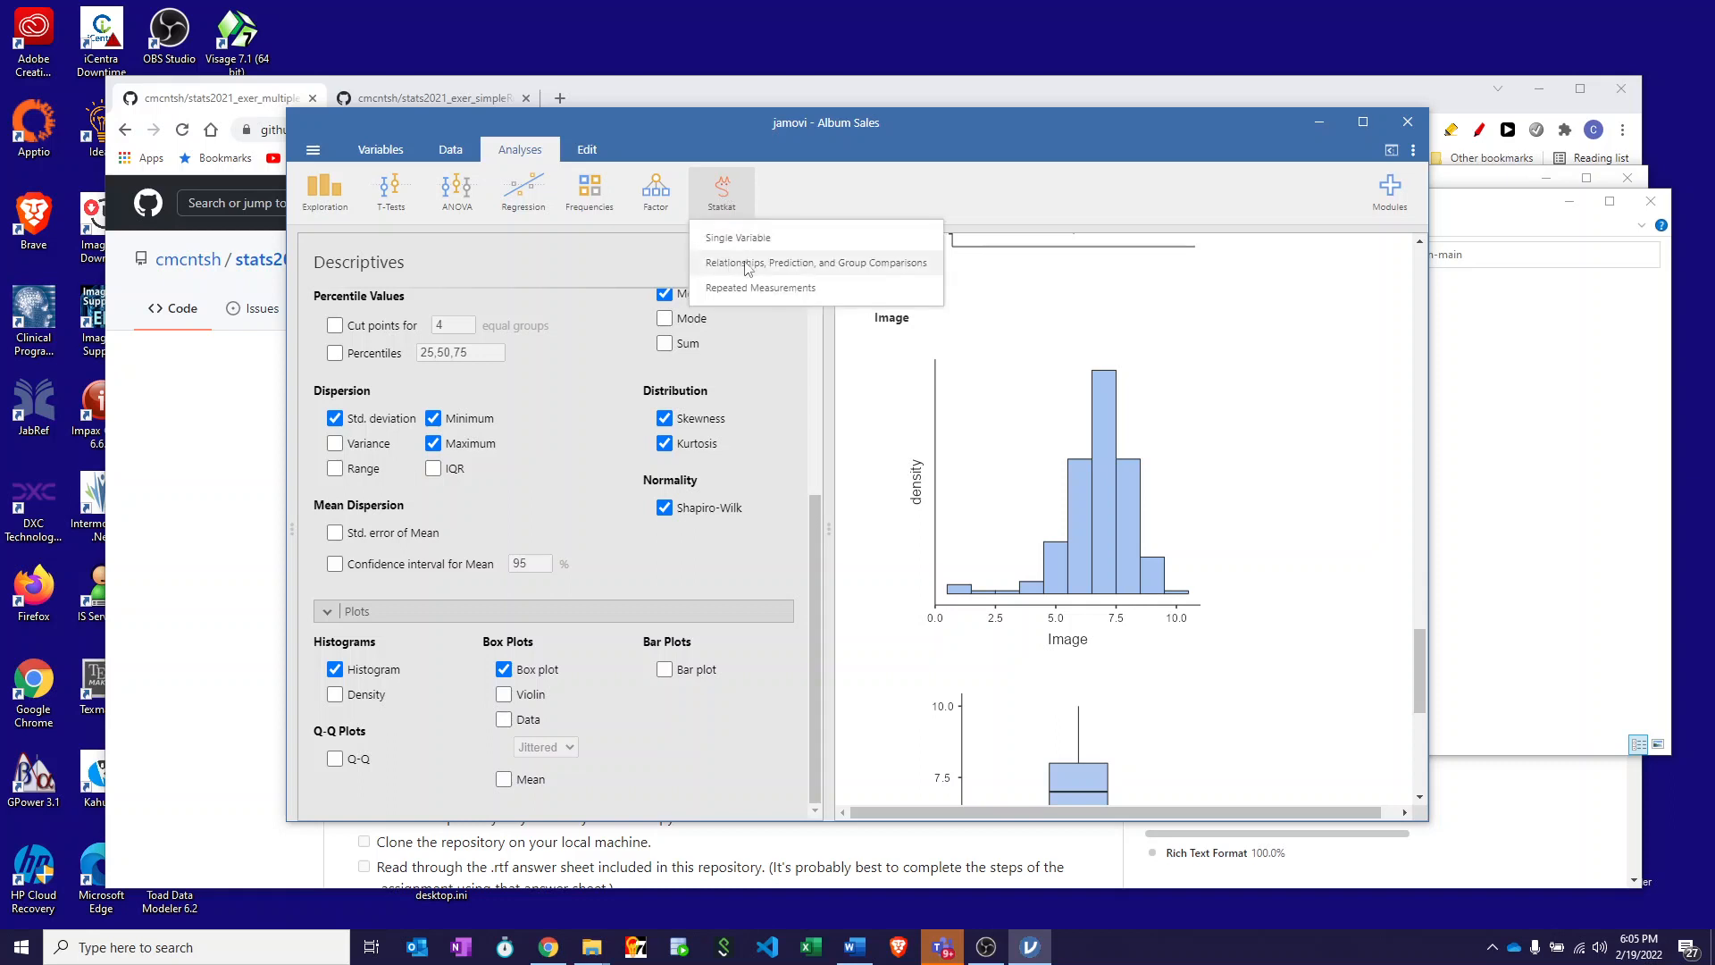
click(841, 265)
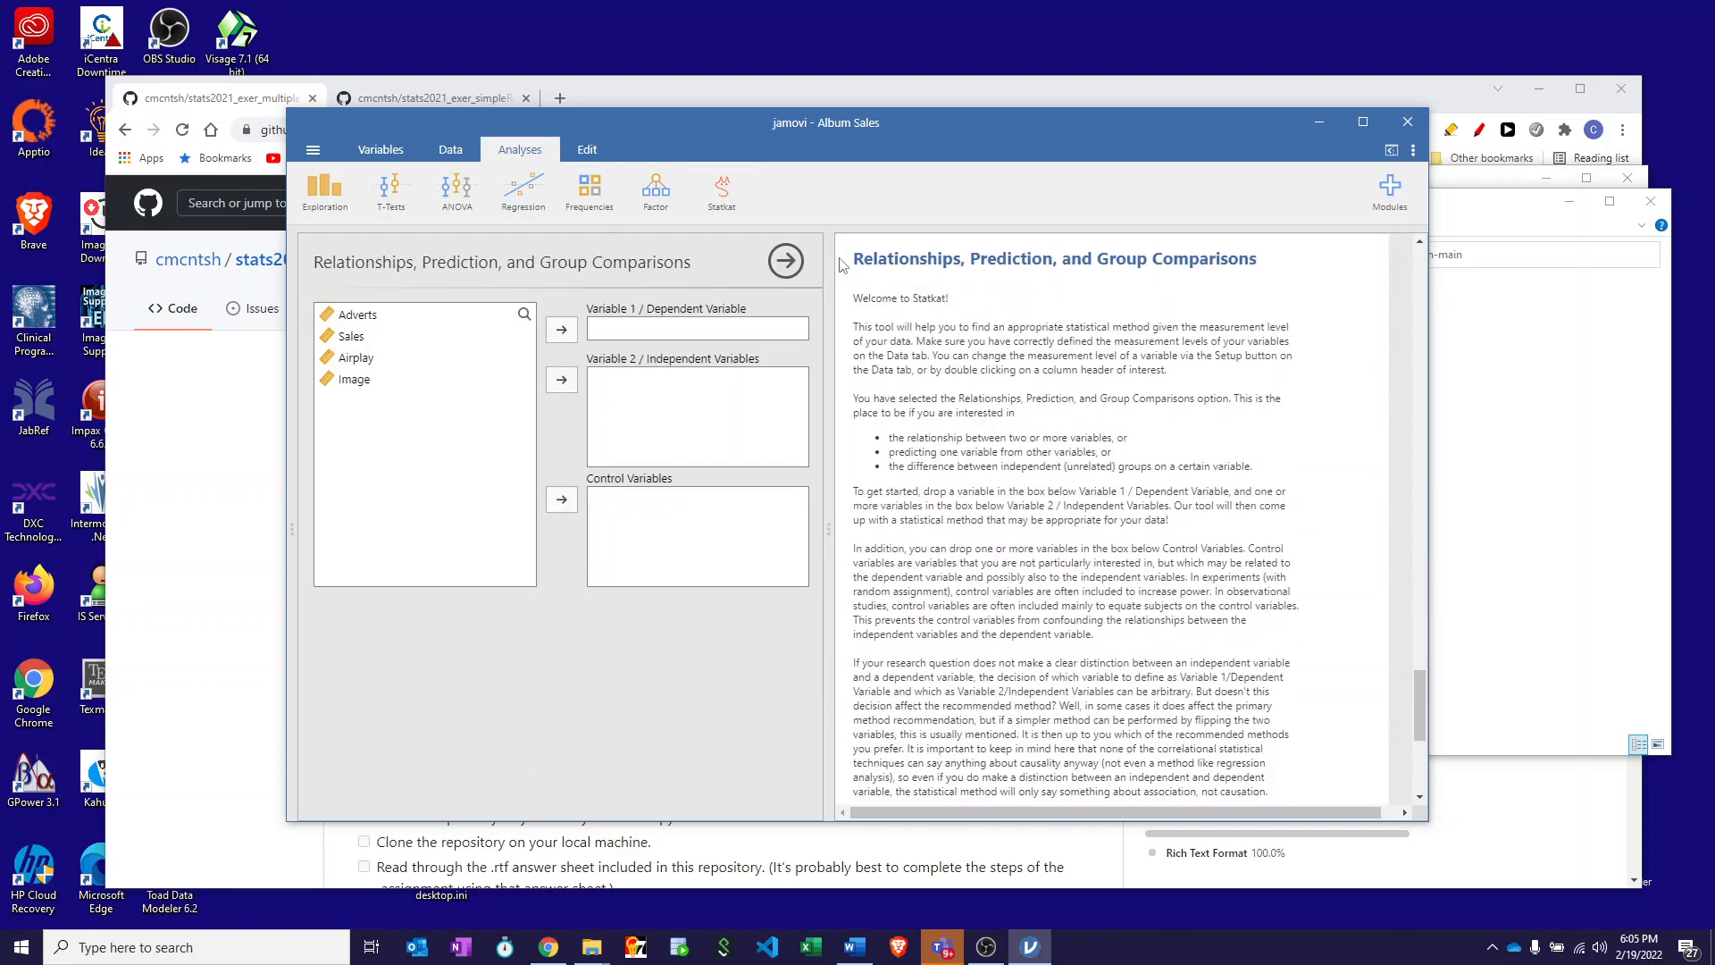
click(348, 340)
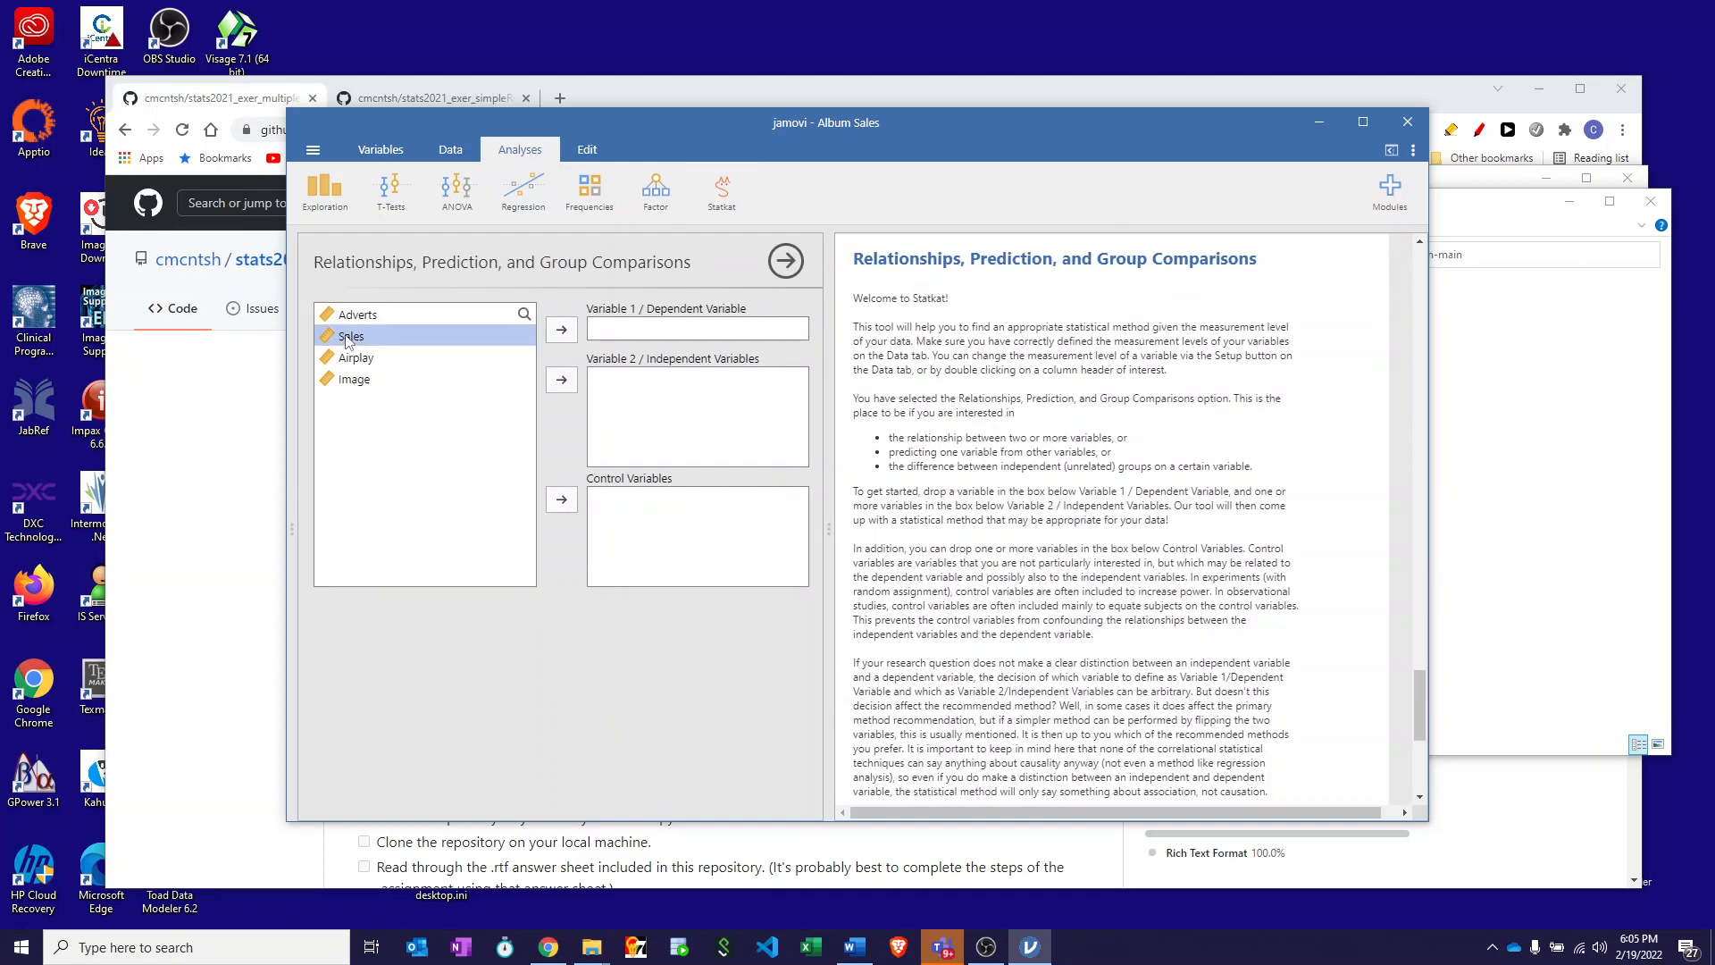
click(562, 329)
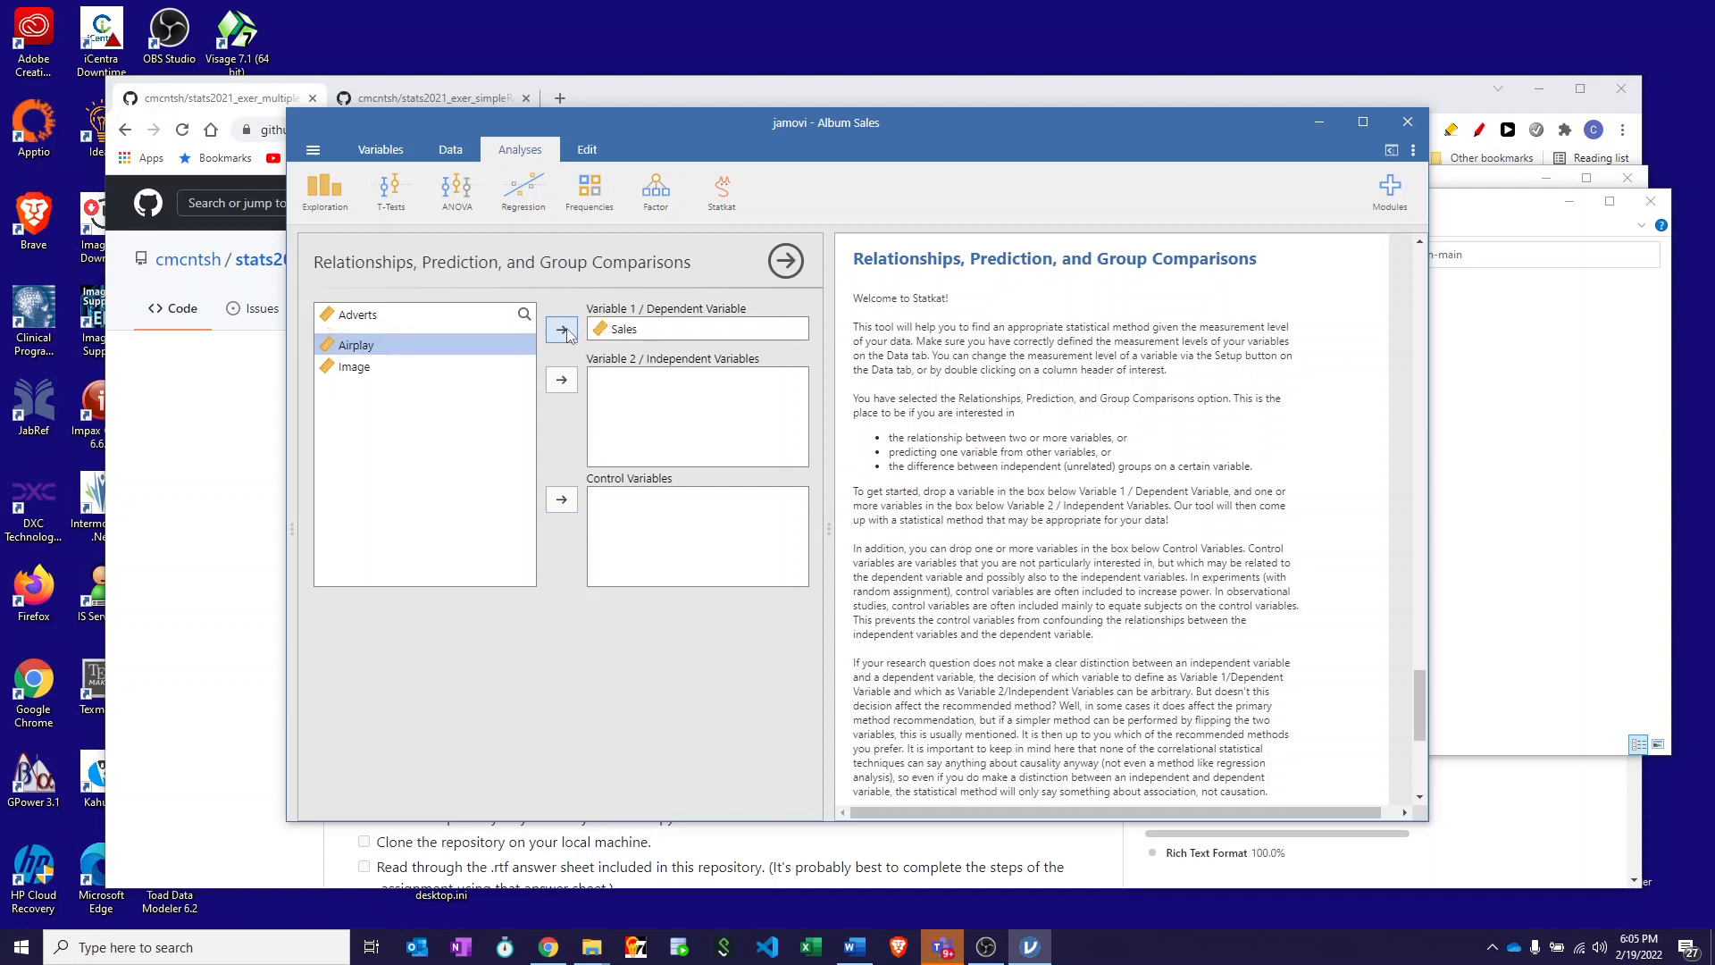
click(348, 314)
click(562, 379)
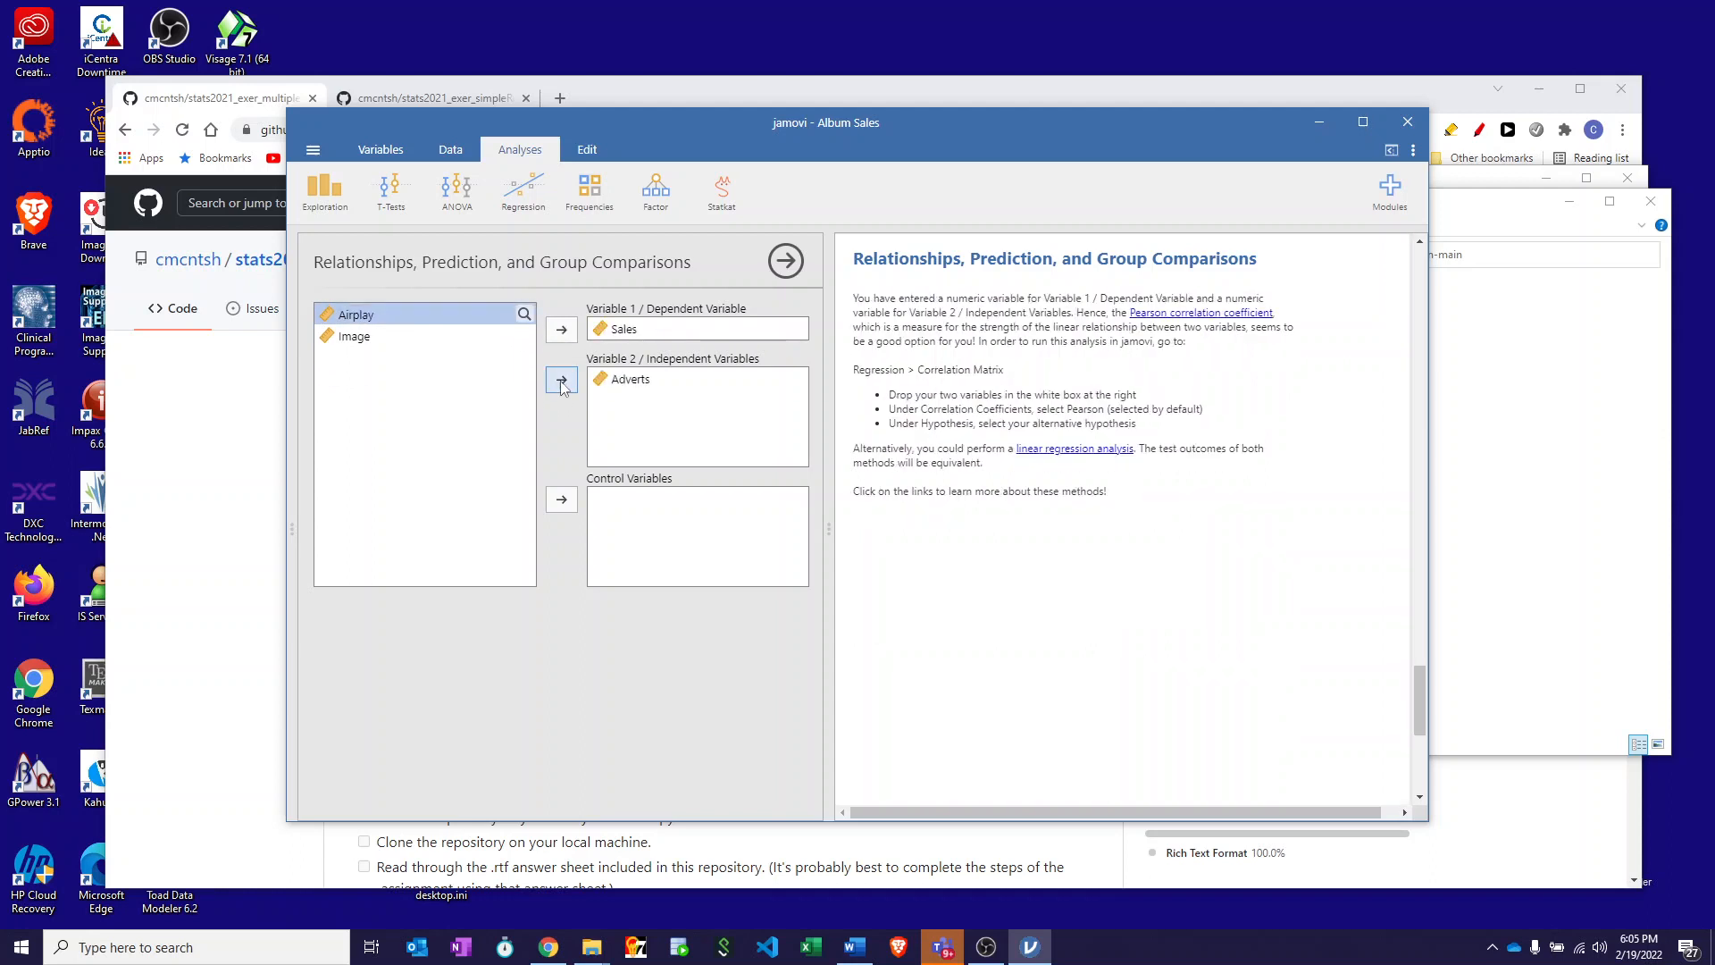
click(562, 384)
click(562, 382)
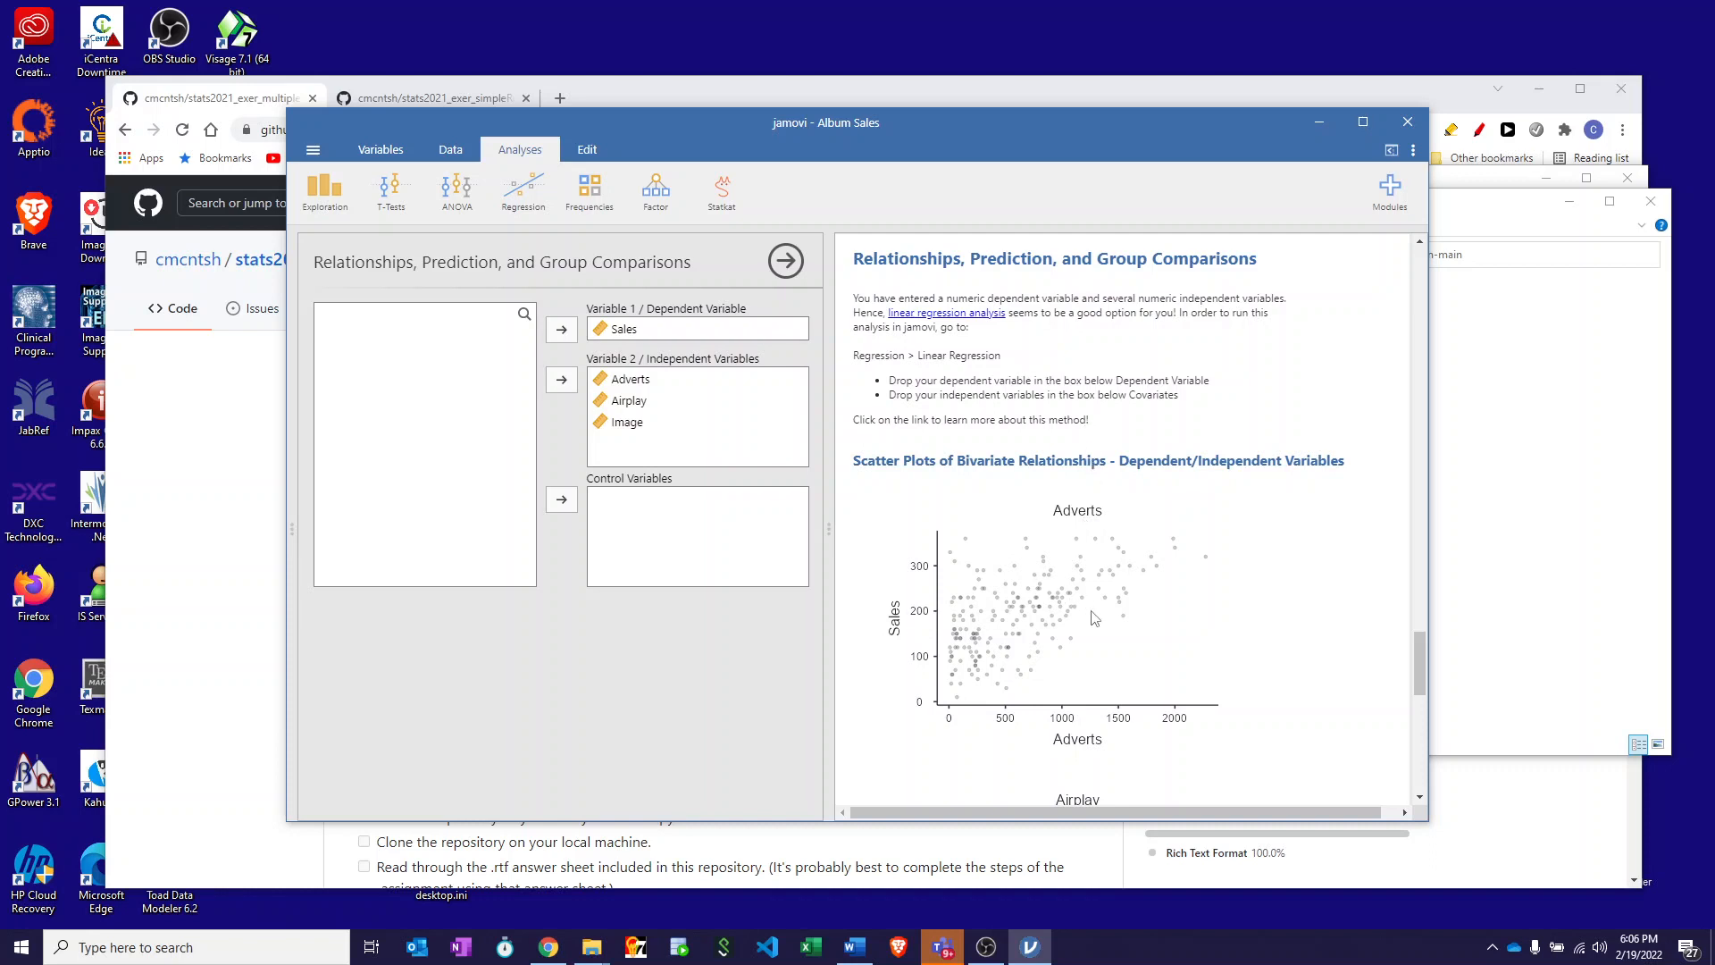
scroll(982, 634, down, 2)
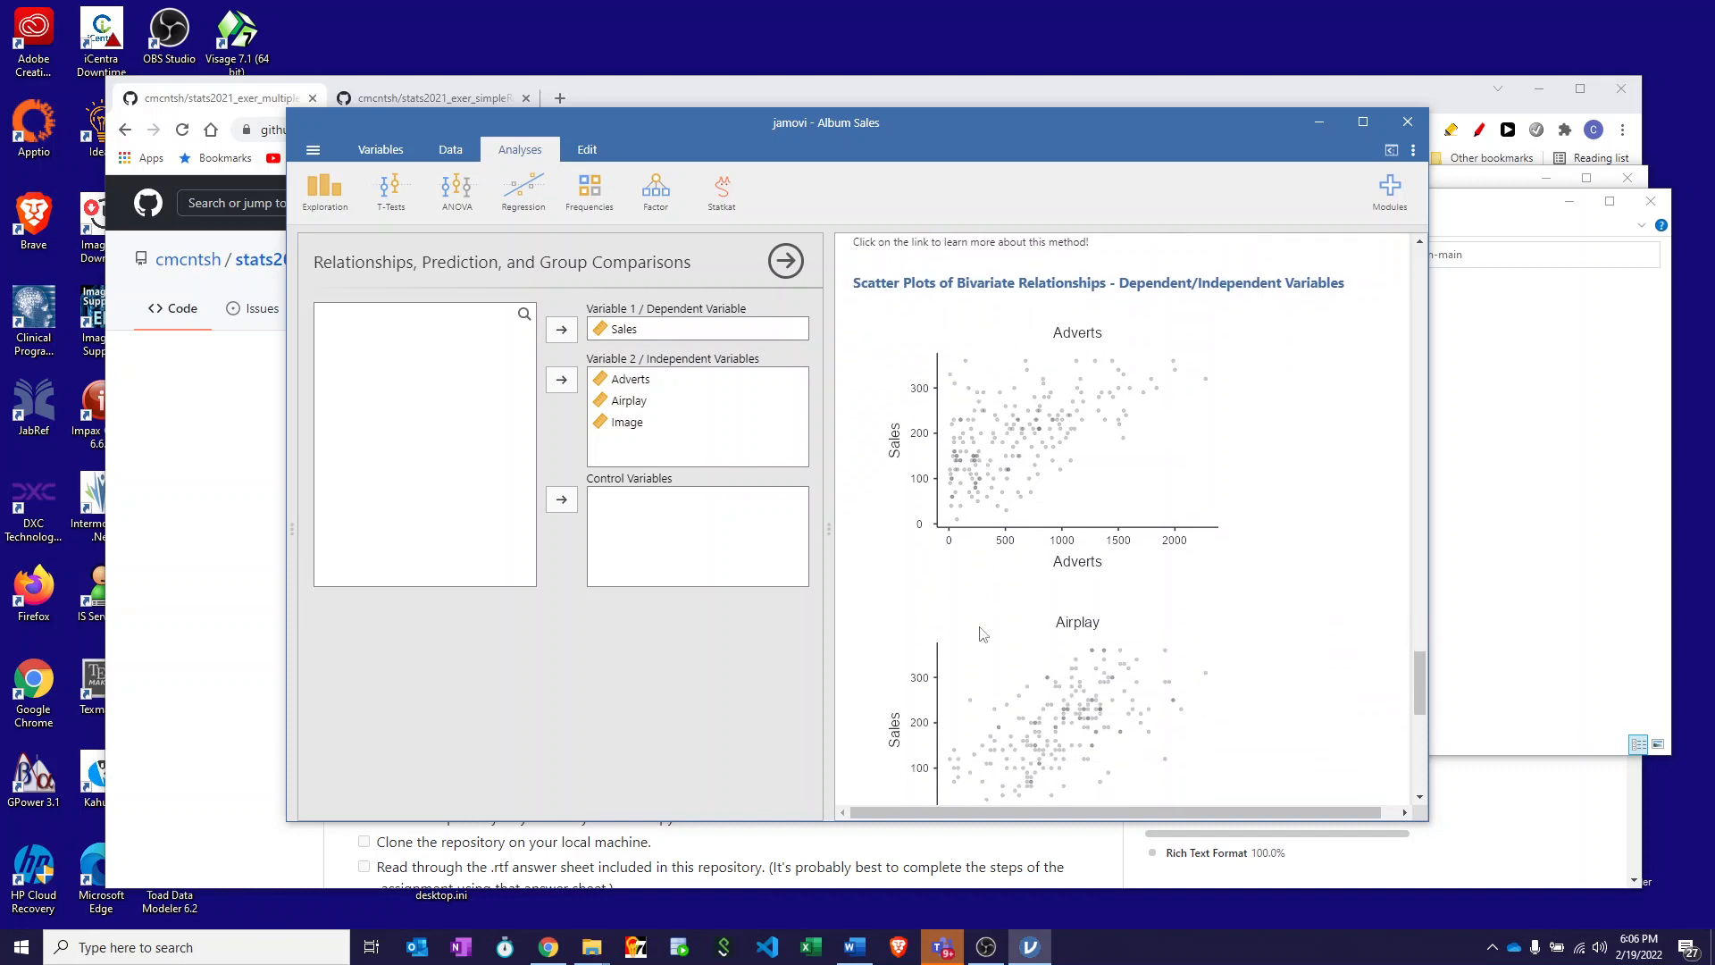
Step: Review Statkat's test recommendation and the scatter plots of Sales against Adverts, Airplay and Image
scroll(982, 634, up, 2)
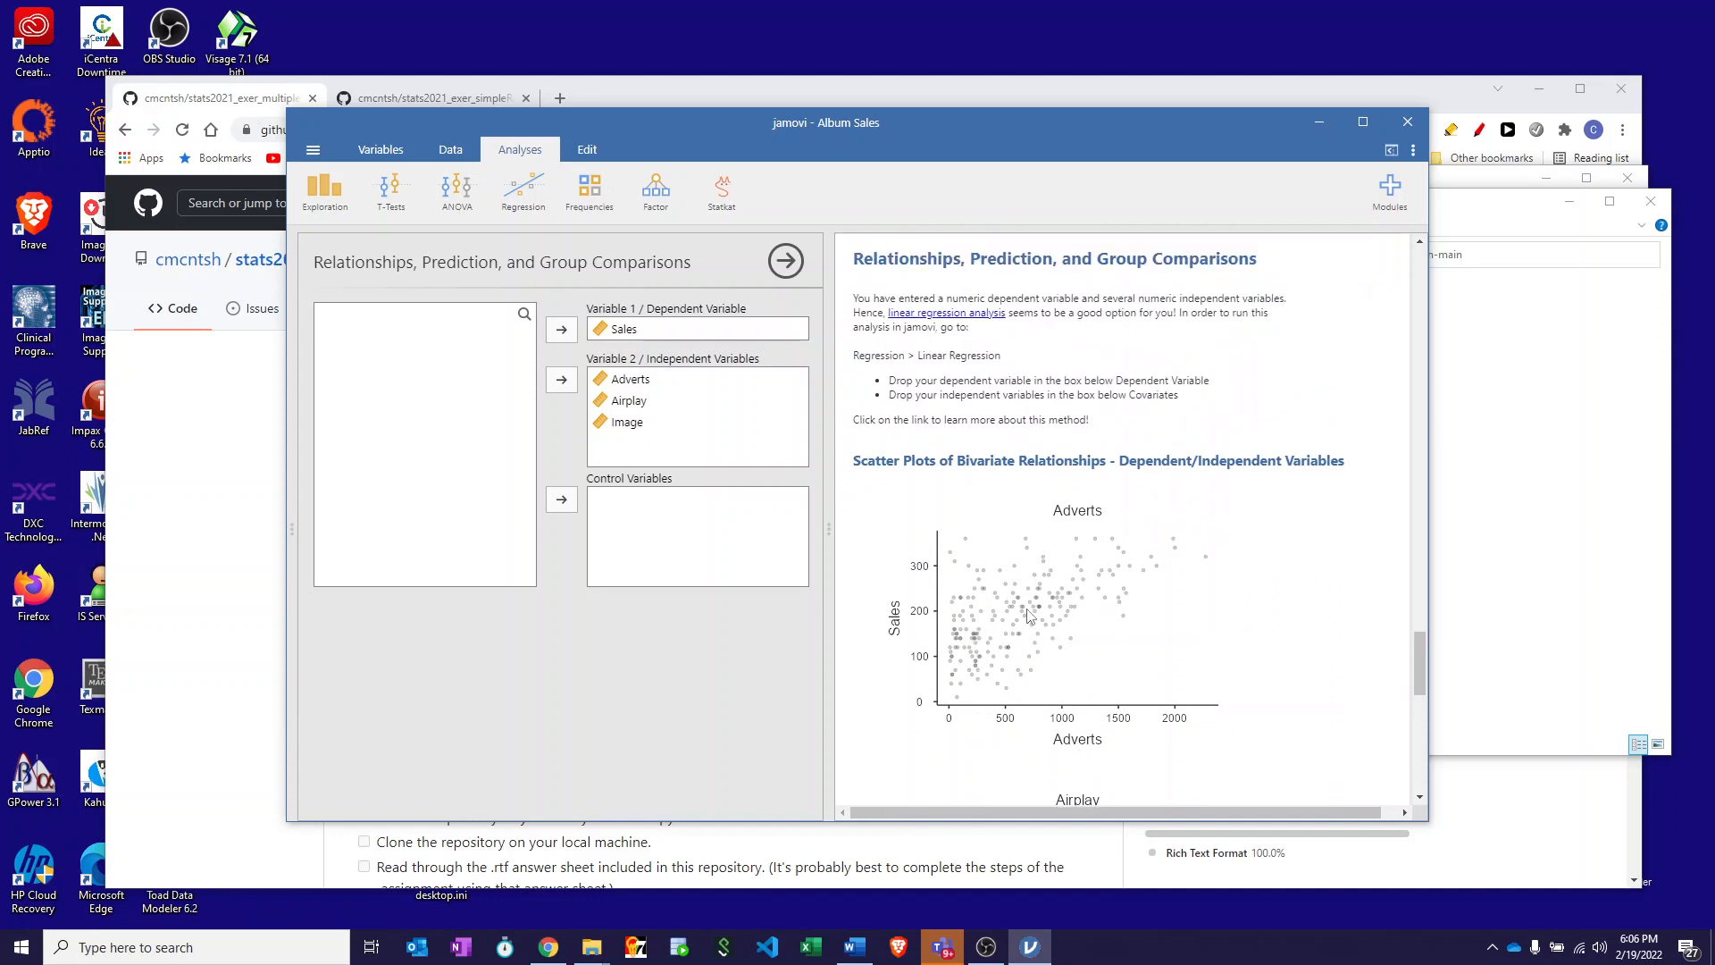
scroll(1031, 621, down, 4)
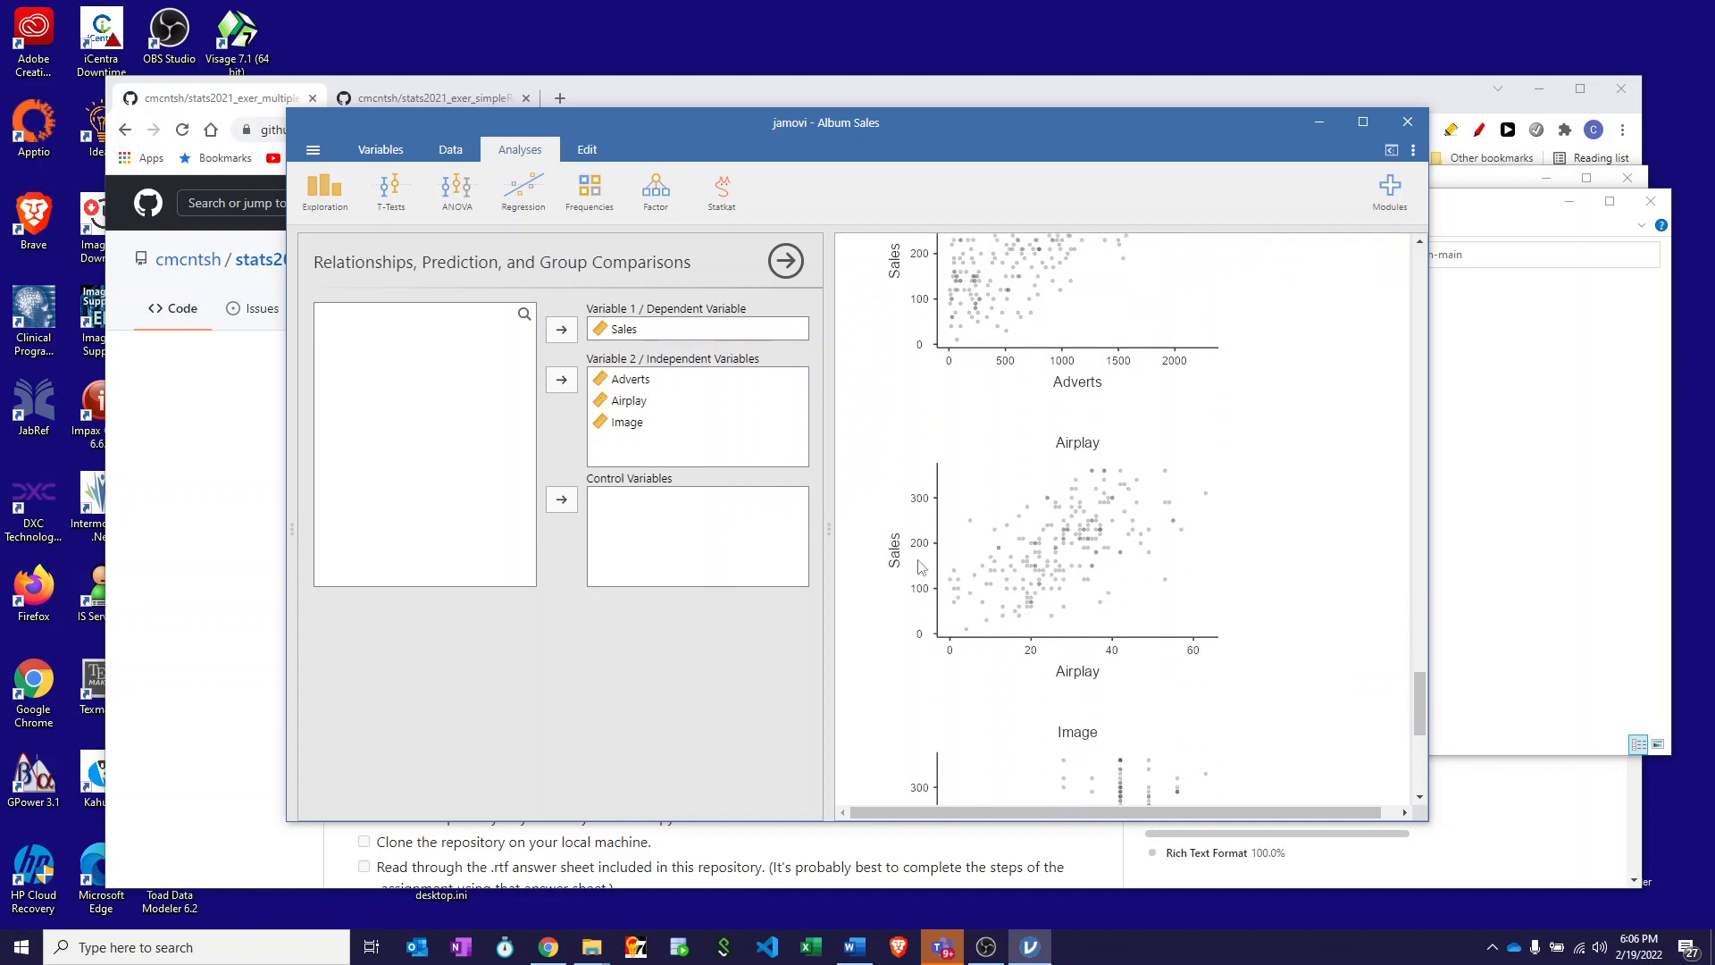
scroll(1053, 581, down, 3)
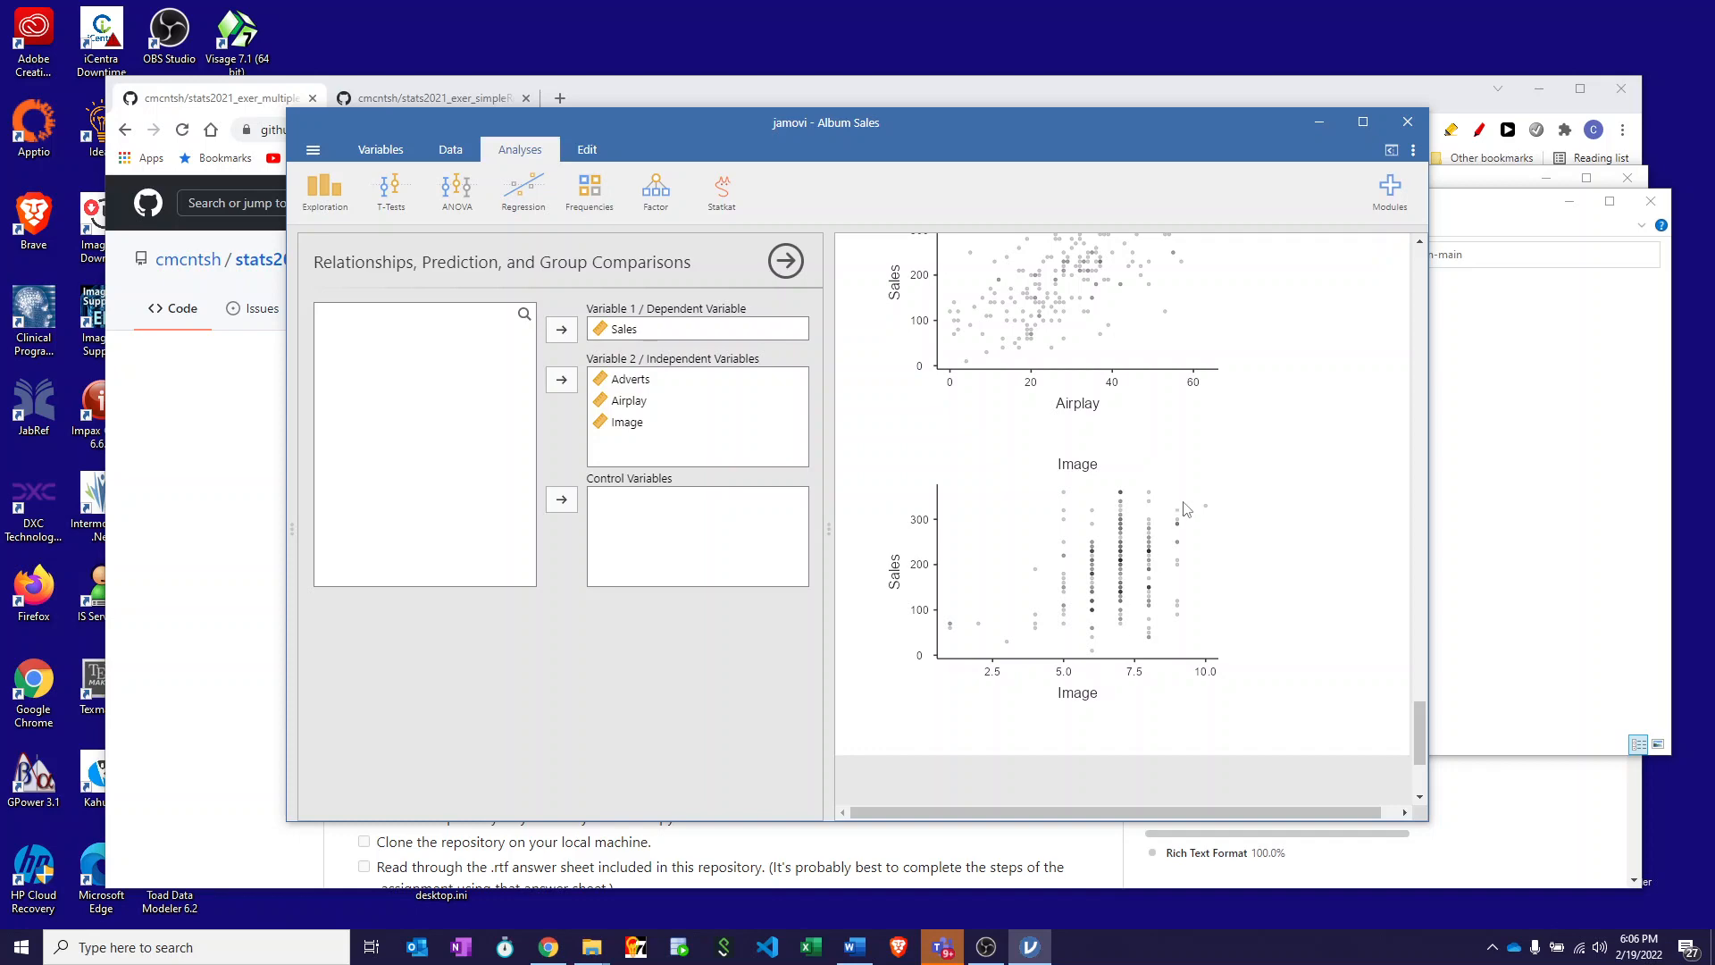
scroll(1159, 592, up, 15)
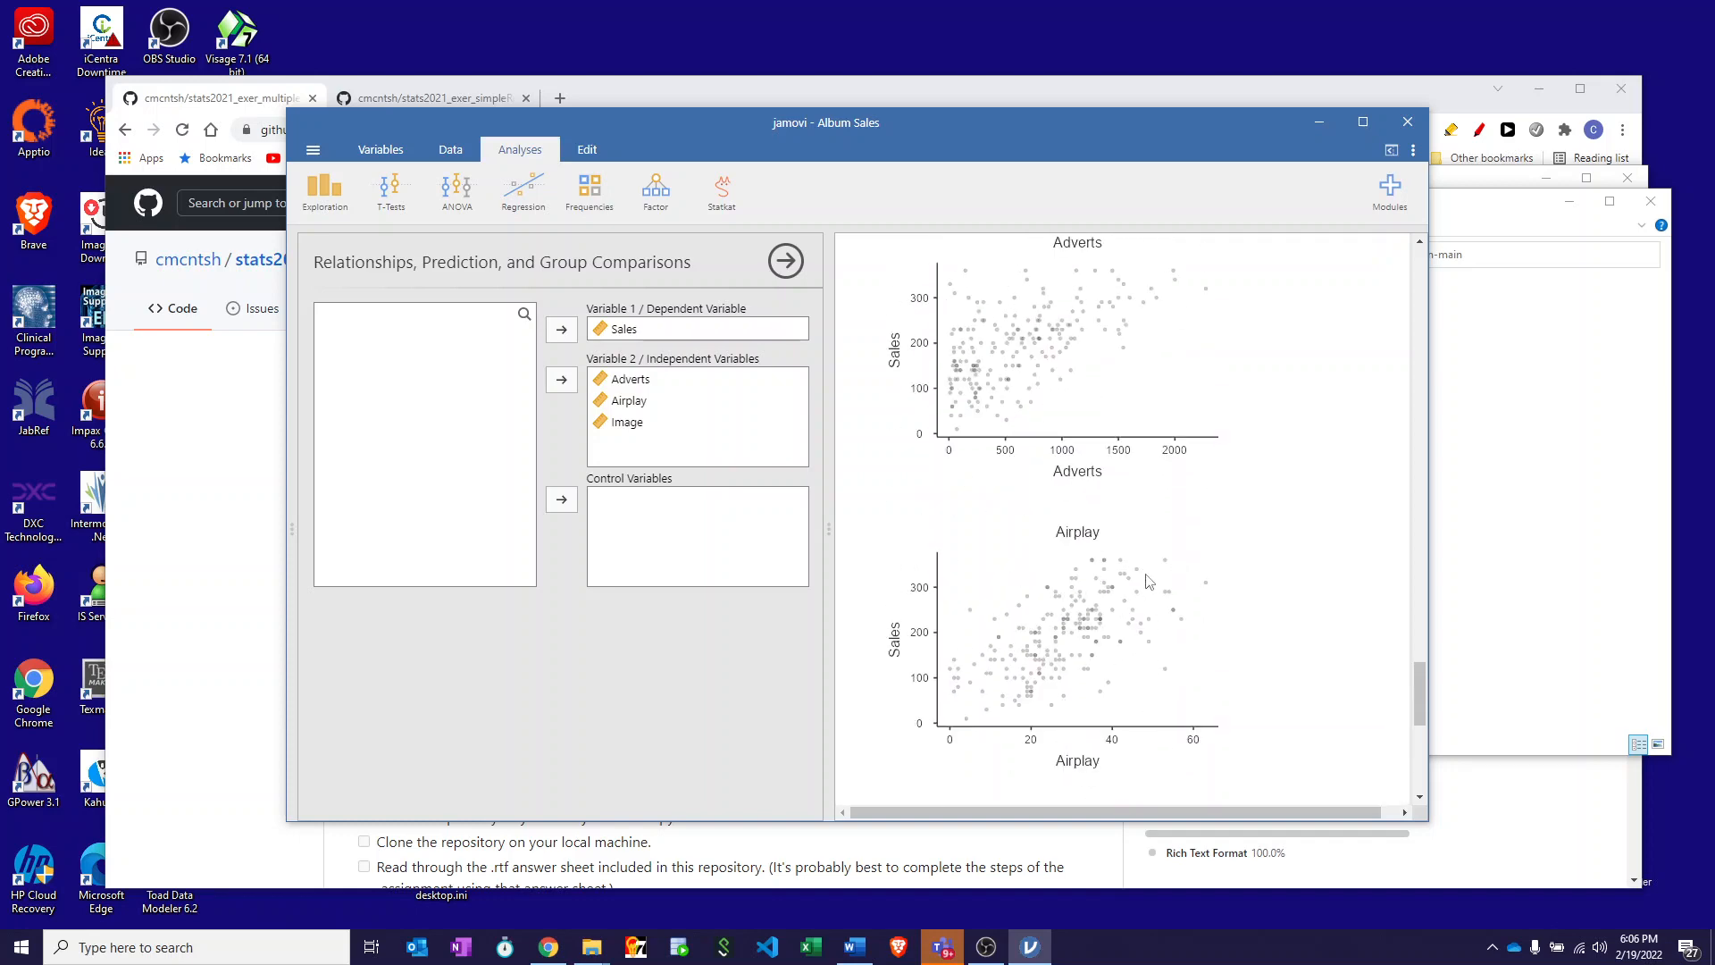
scroll(1105, 528, down, 8)
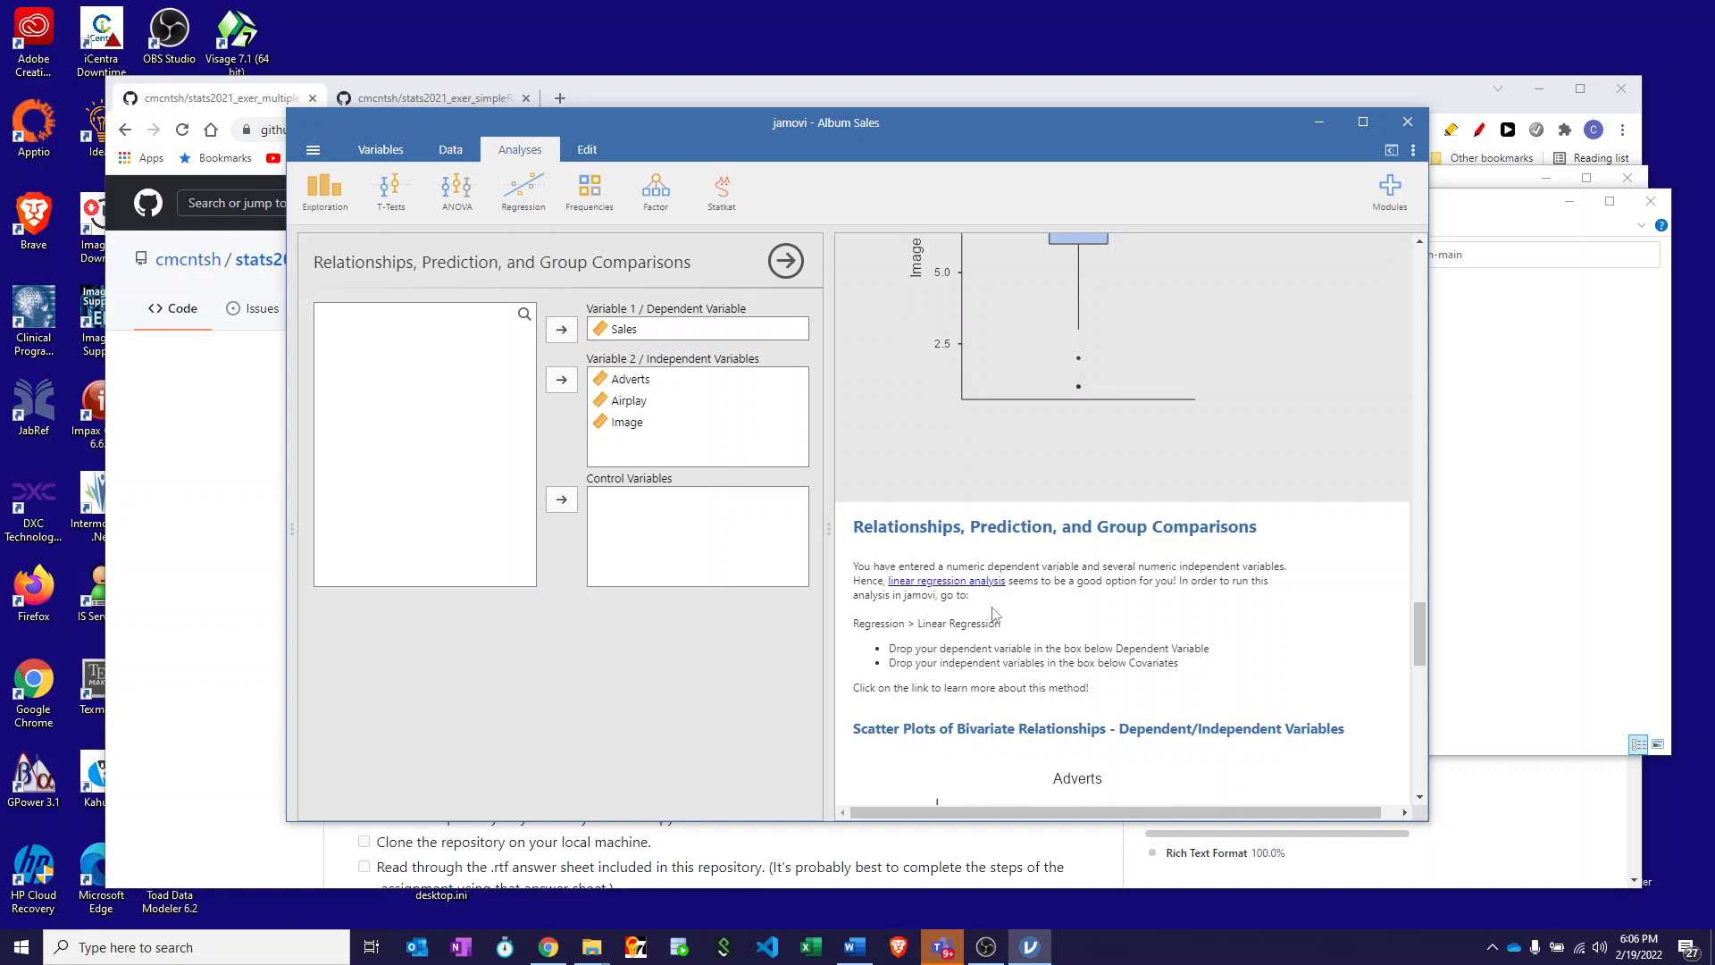
Step: Switch to the Word answer sheet, read the pairwise scatterplot and correlation matrix instructions, and move its window off jamovi
key(alt+Tab)
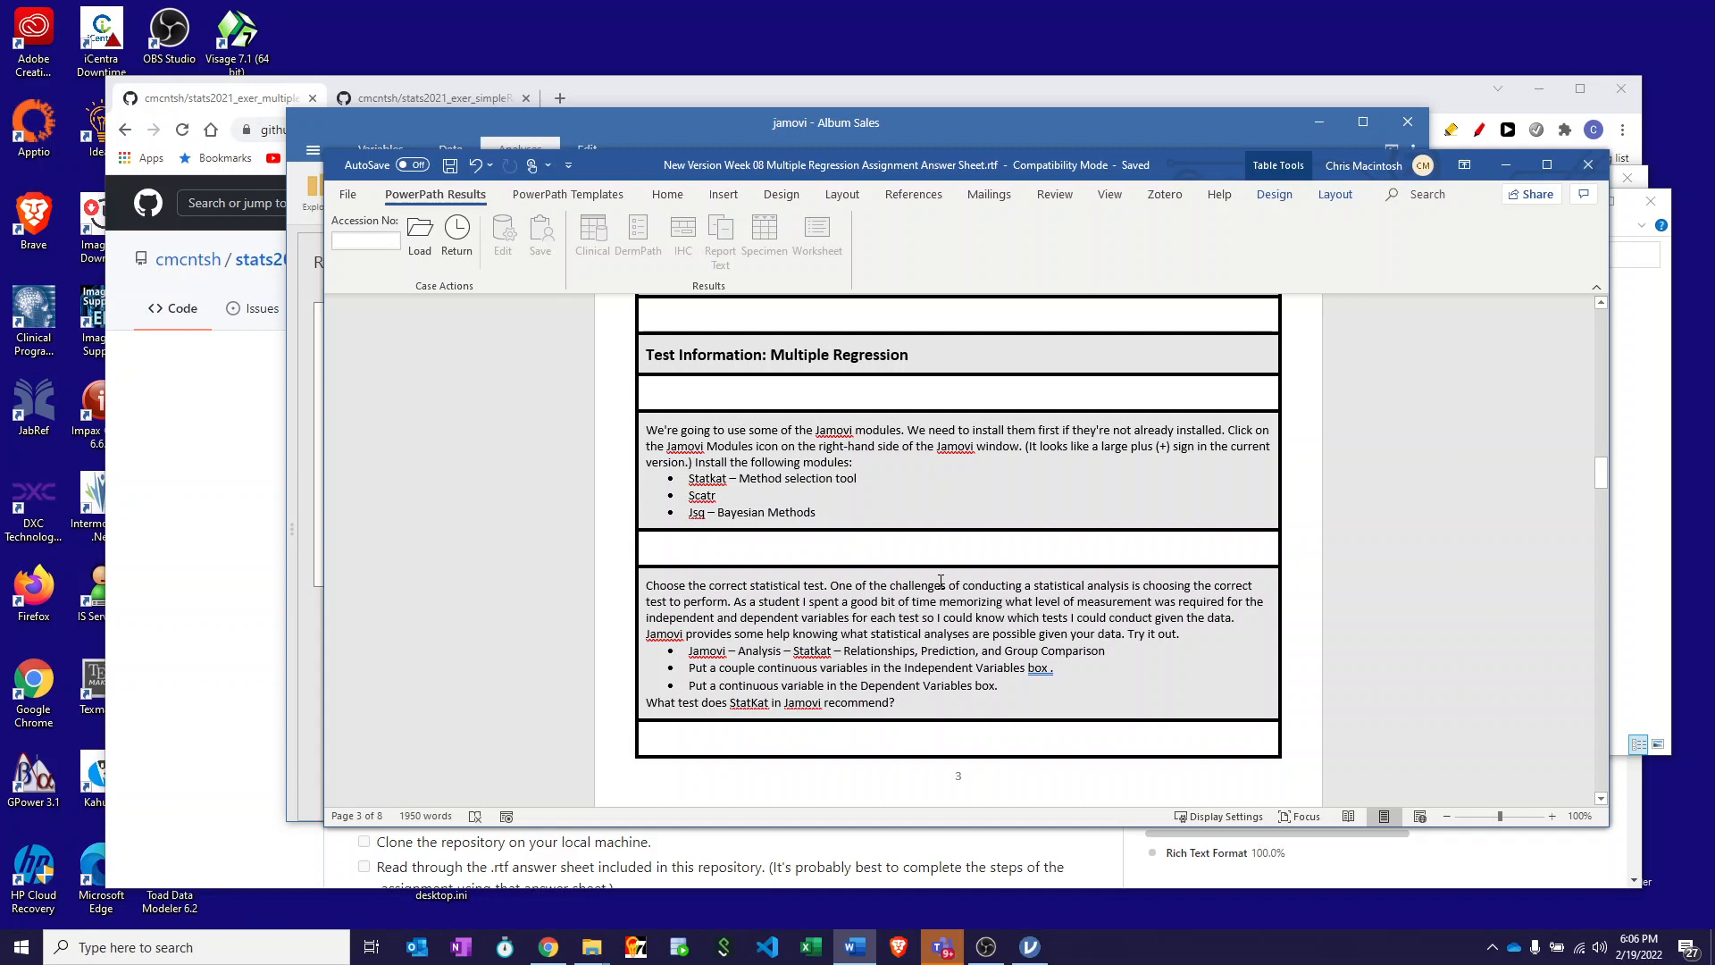
scroll(941, 582, down, 6)
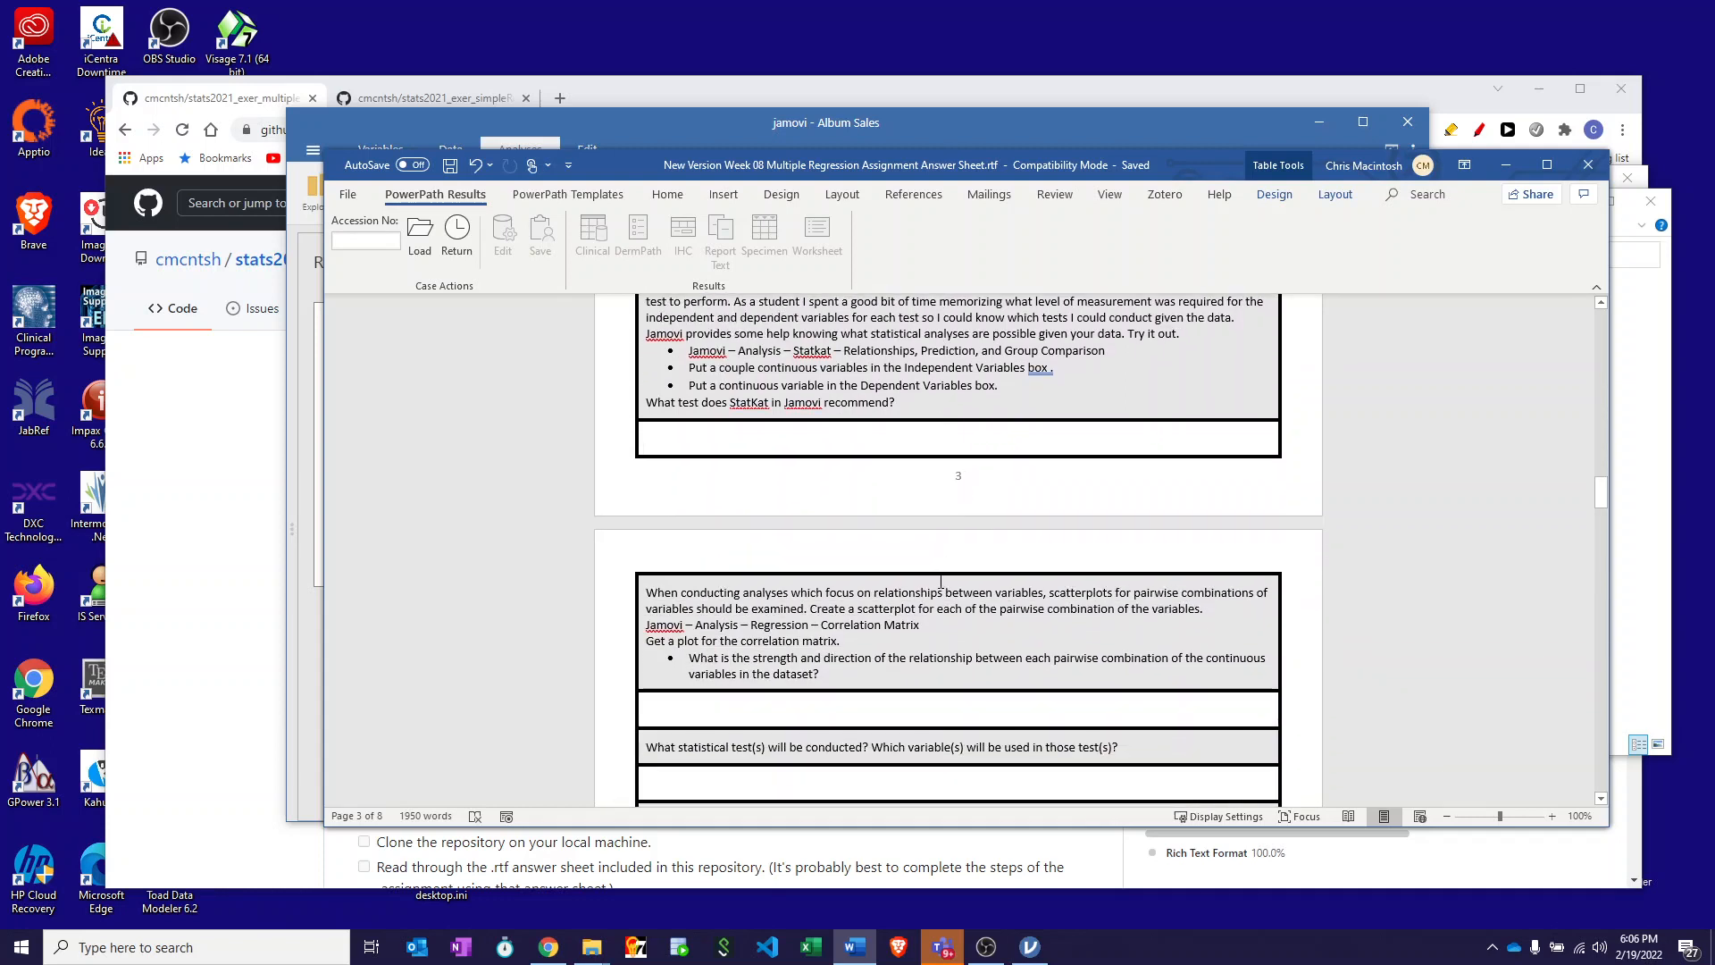
scroll(941, 581, down, 3)
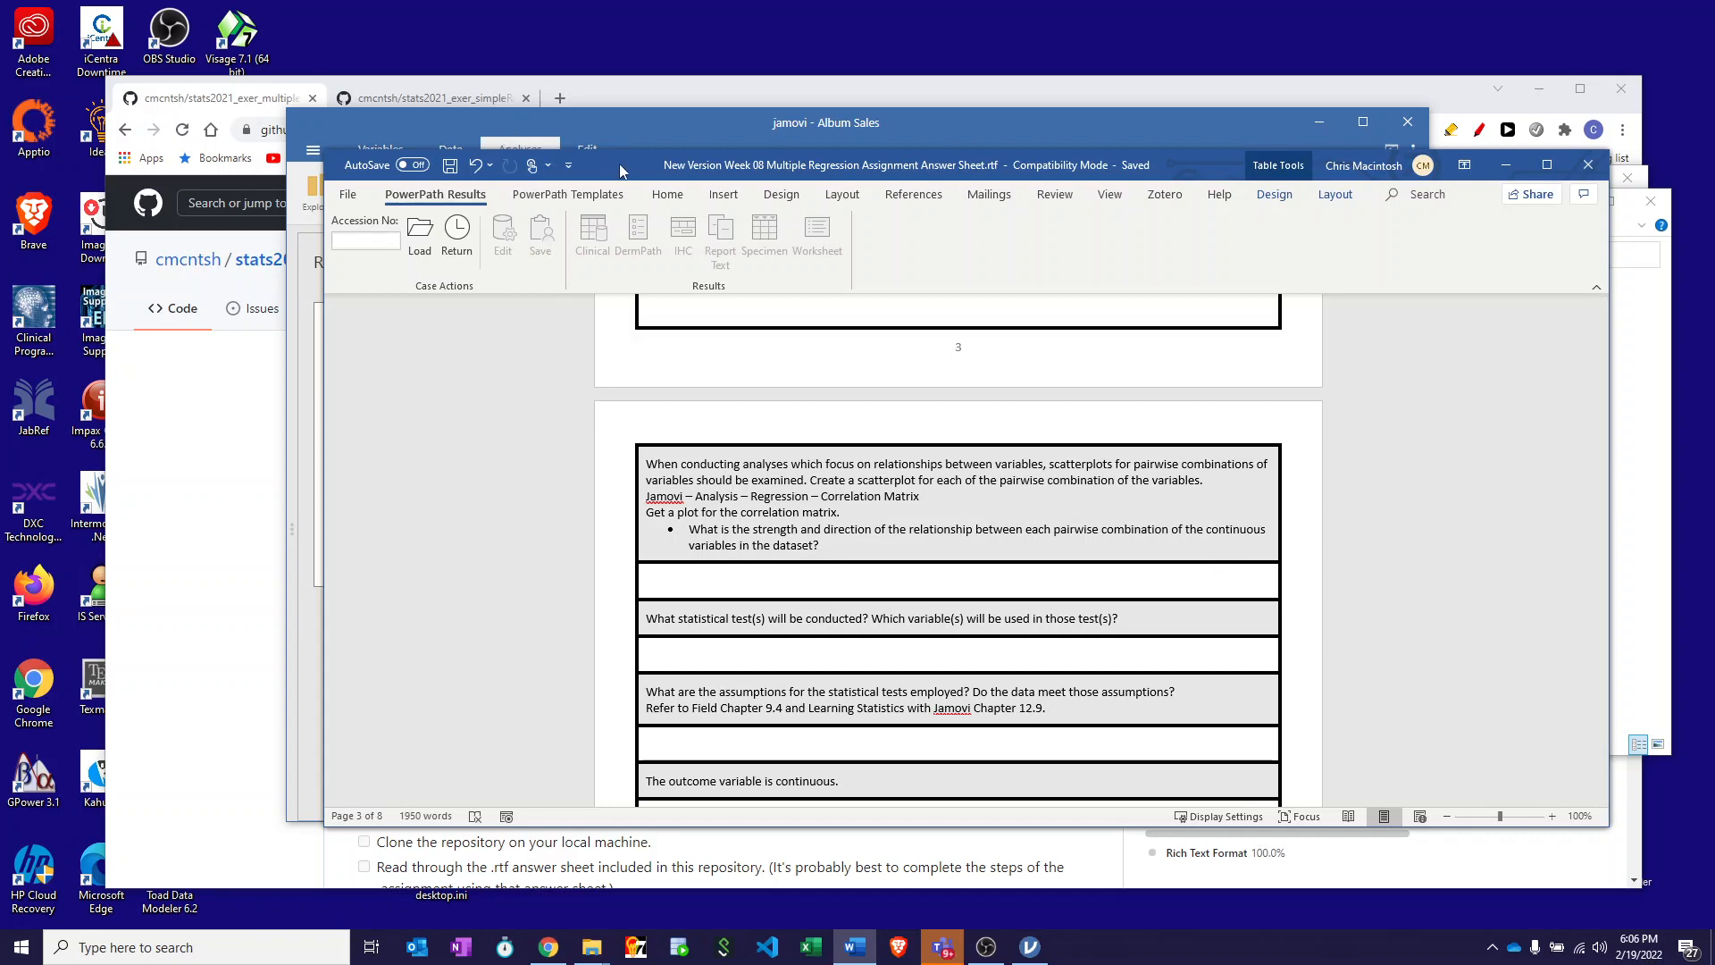
drag(622, 173, 1714, 215)
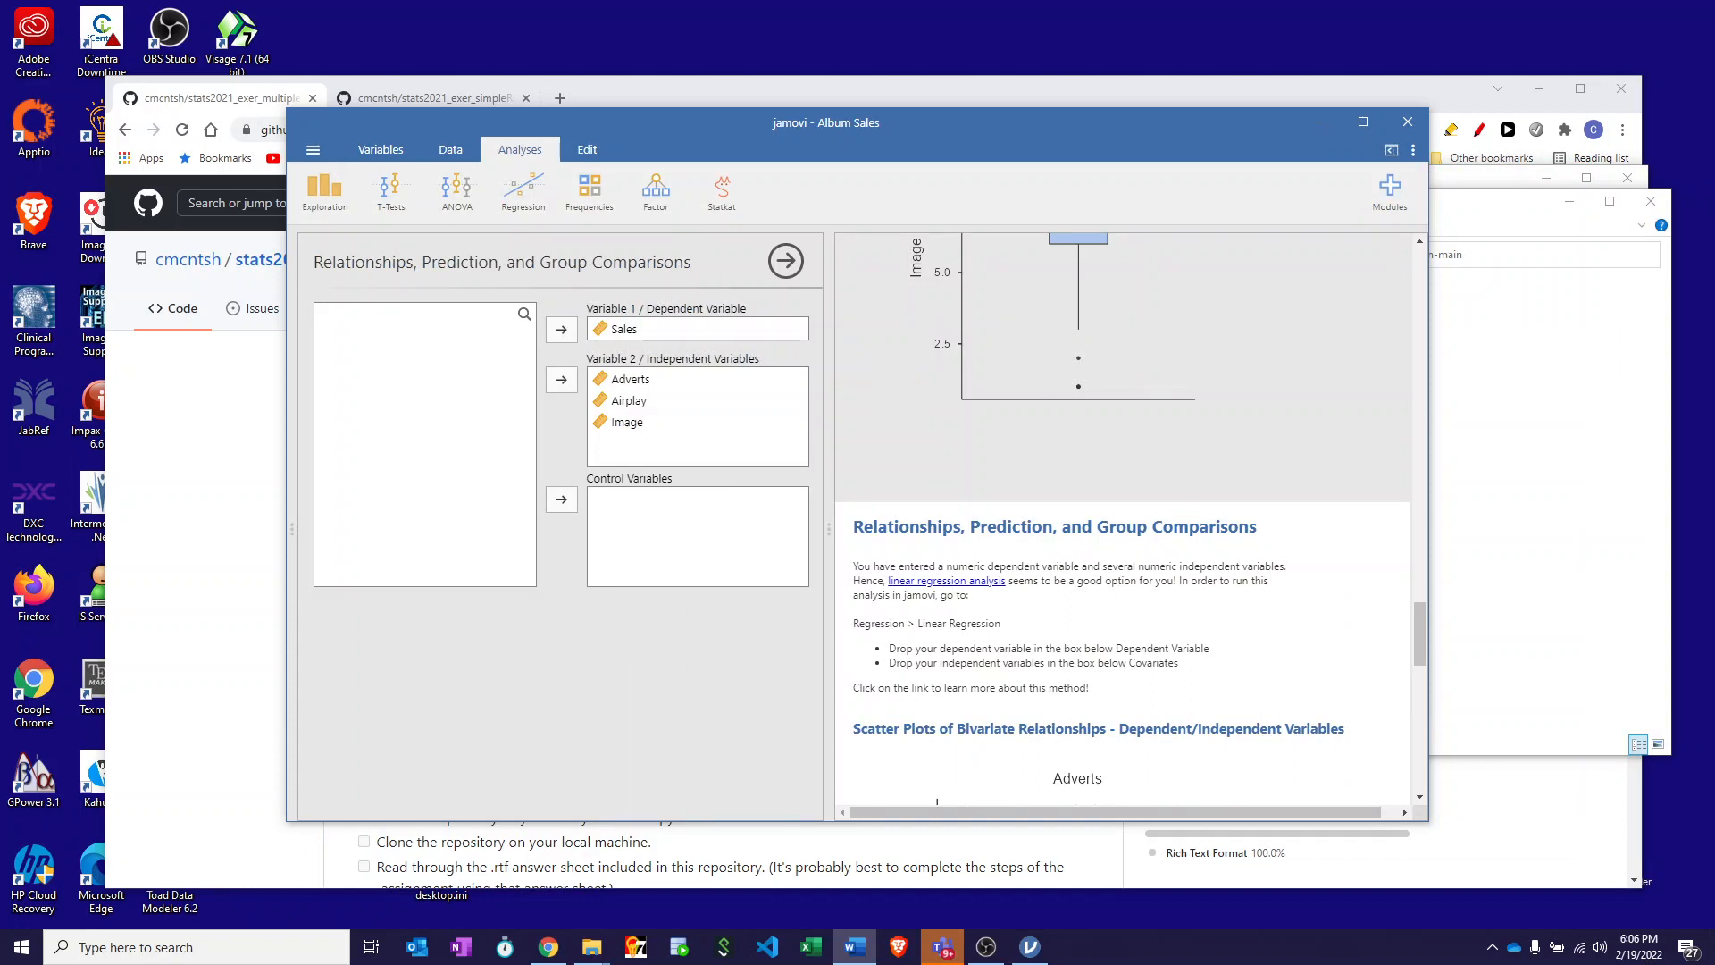
Step: Create a Correlation Matrix analysis in jamovi with Adverts, Sales, Airplay and Image as its variables
click(516, 152)
click(525, 193)
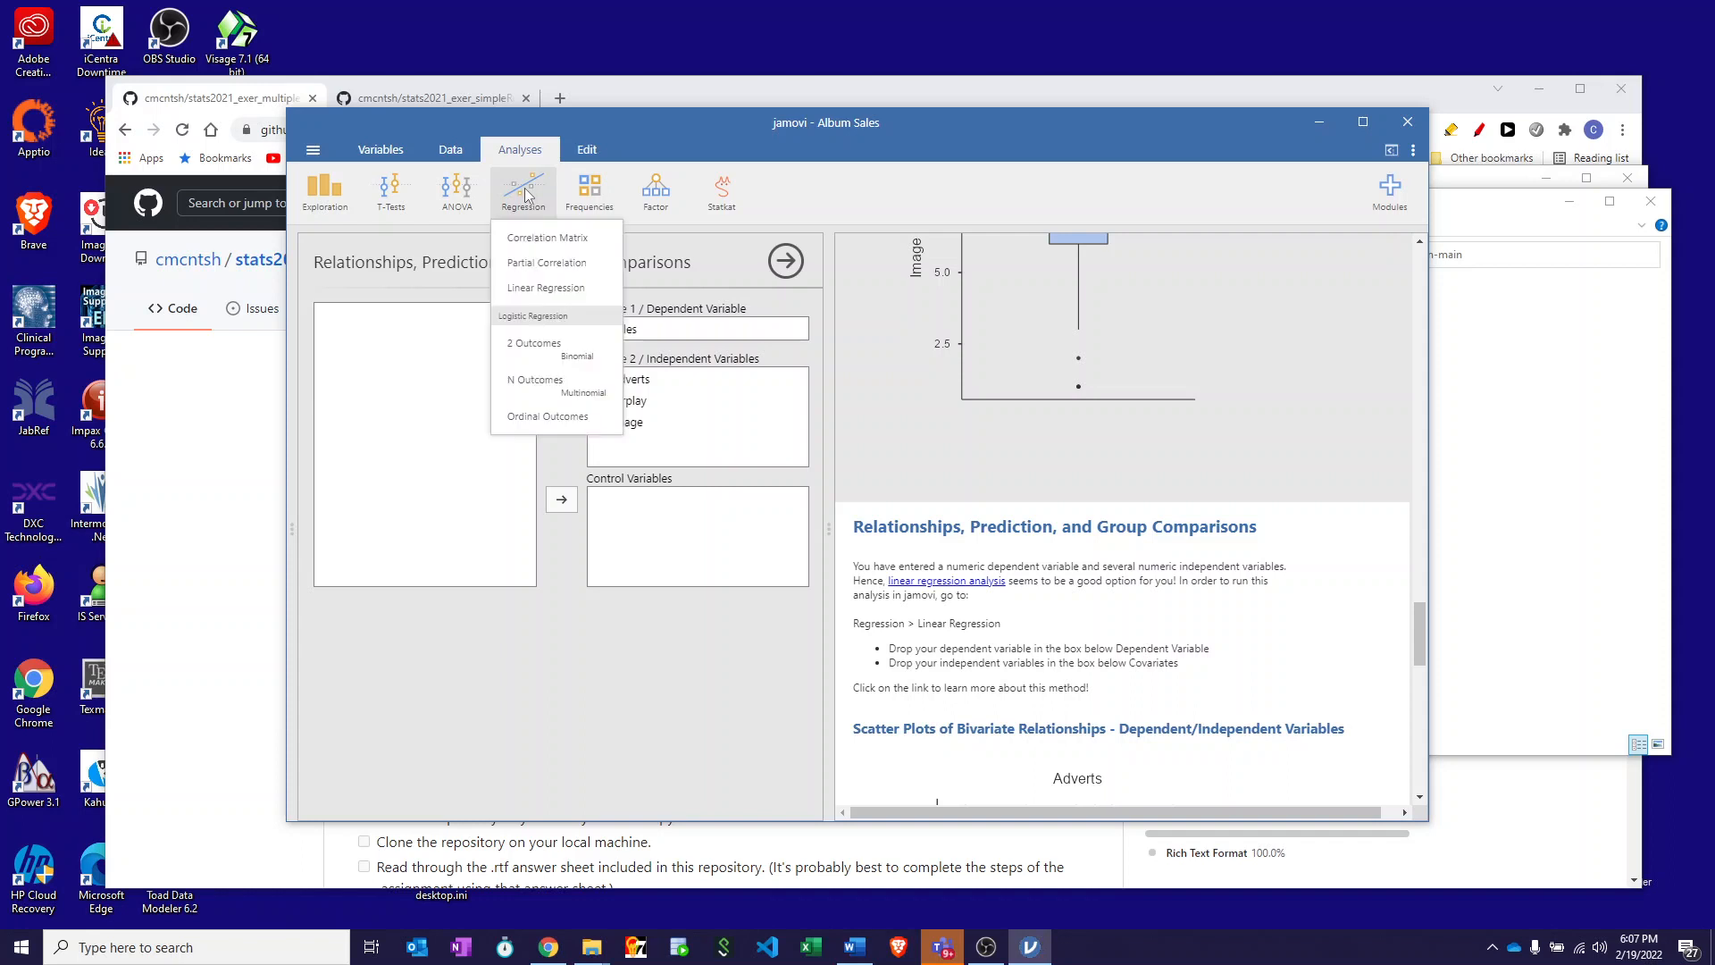
click(539, 239)
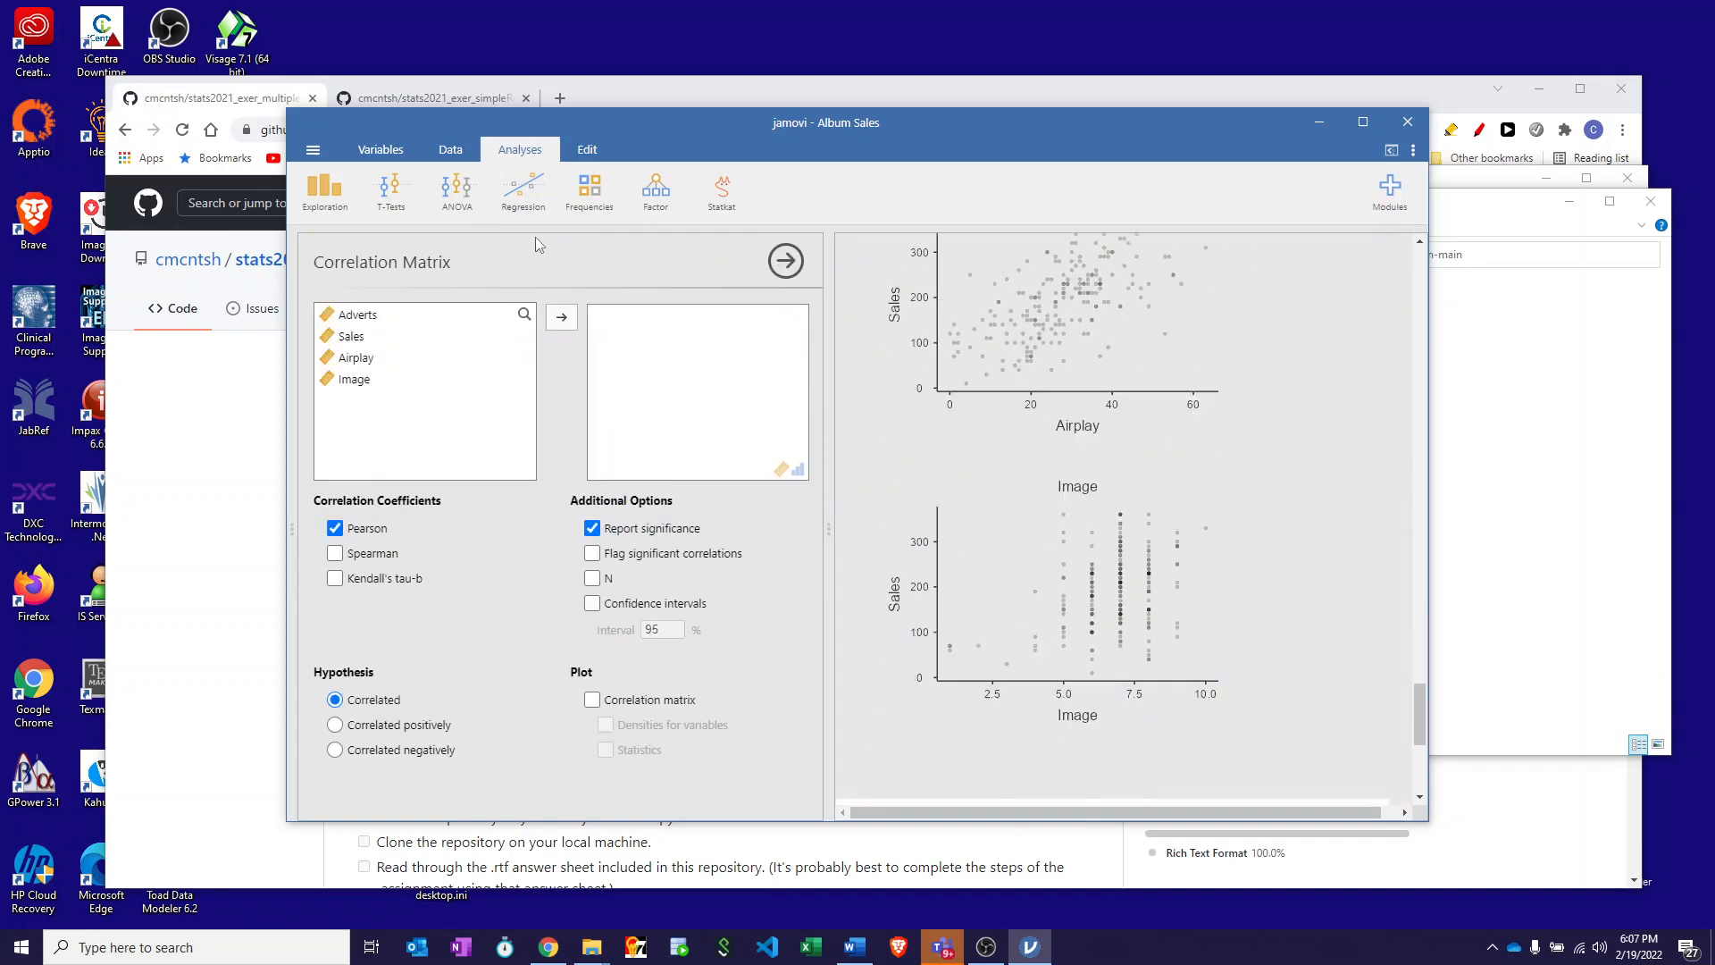
click(355, 317)
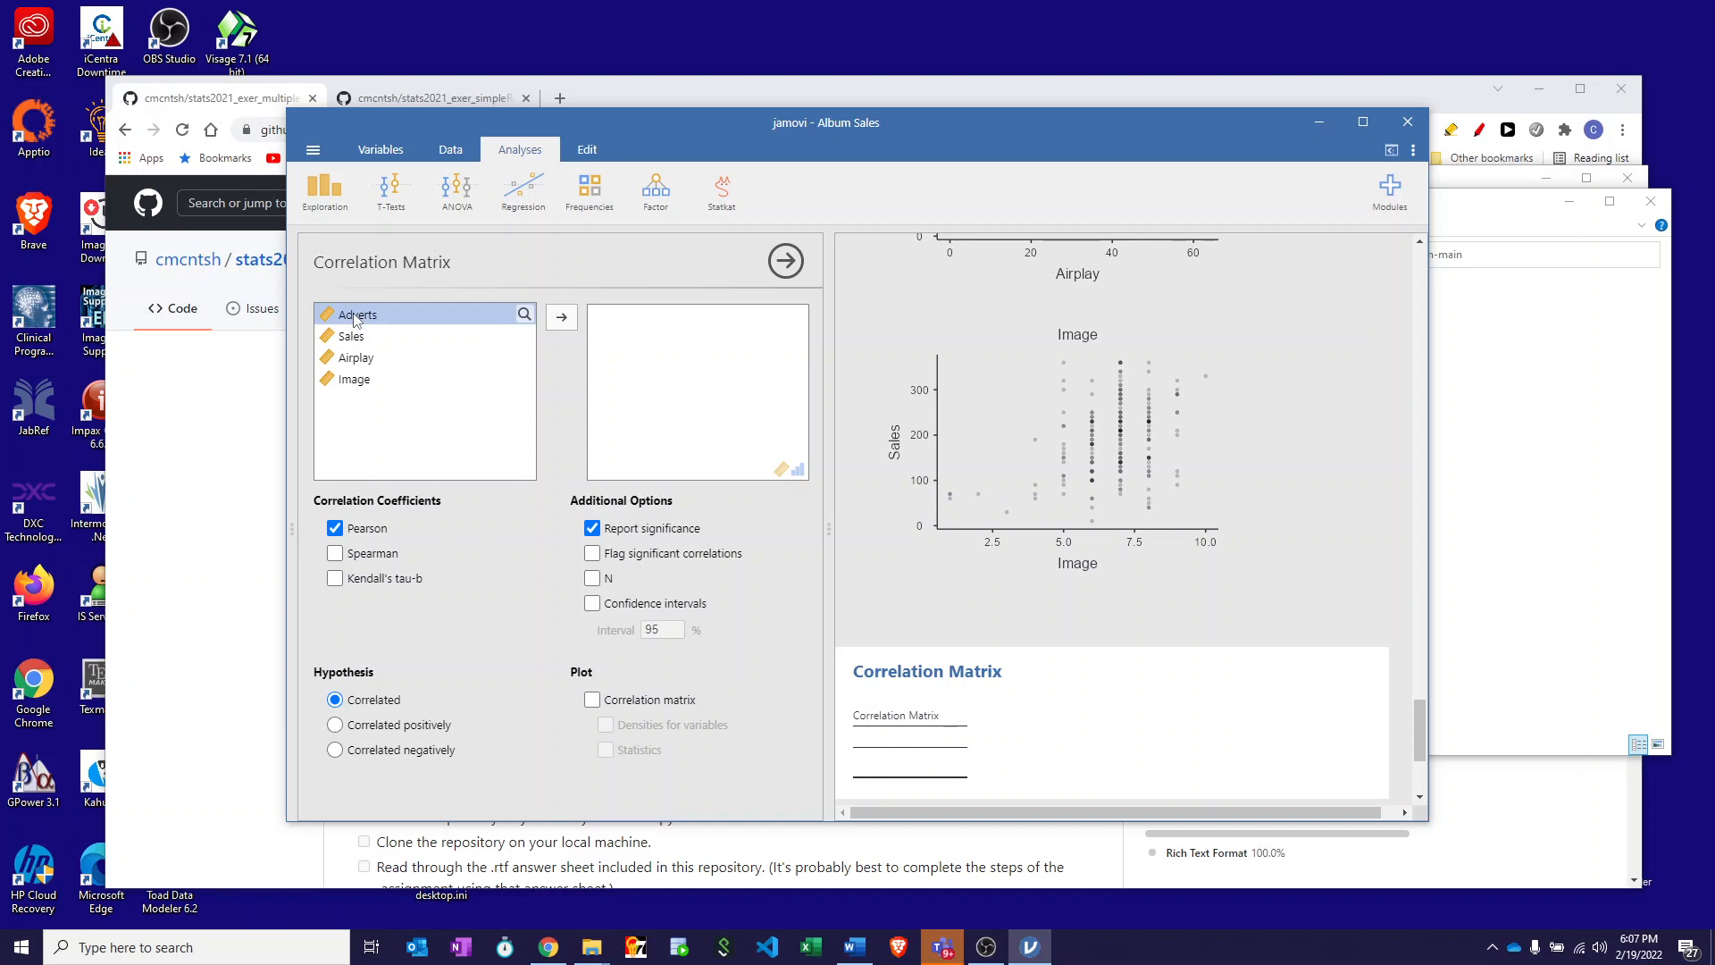
shift+click(355, 386)
click(561, 319)
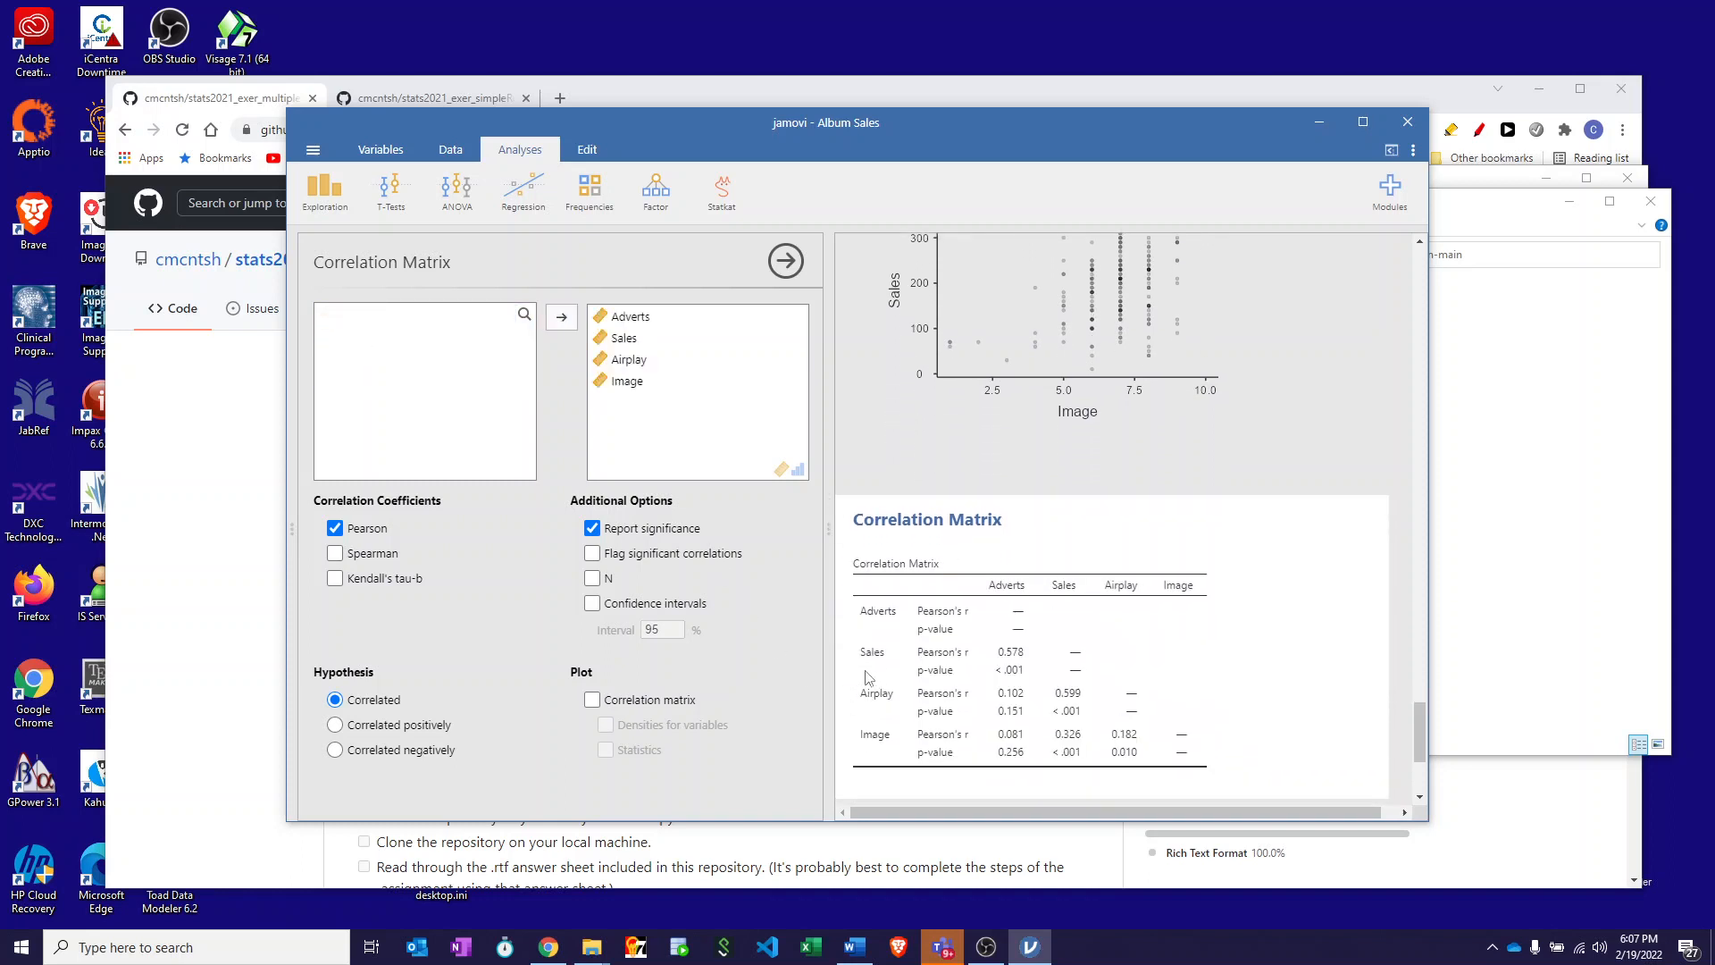
Step: Flag significant correlations and add a correlation matrix plot that includes statistics
click(592, 555)
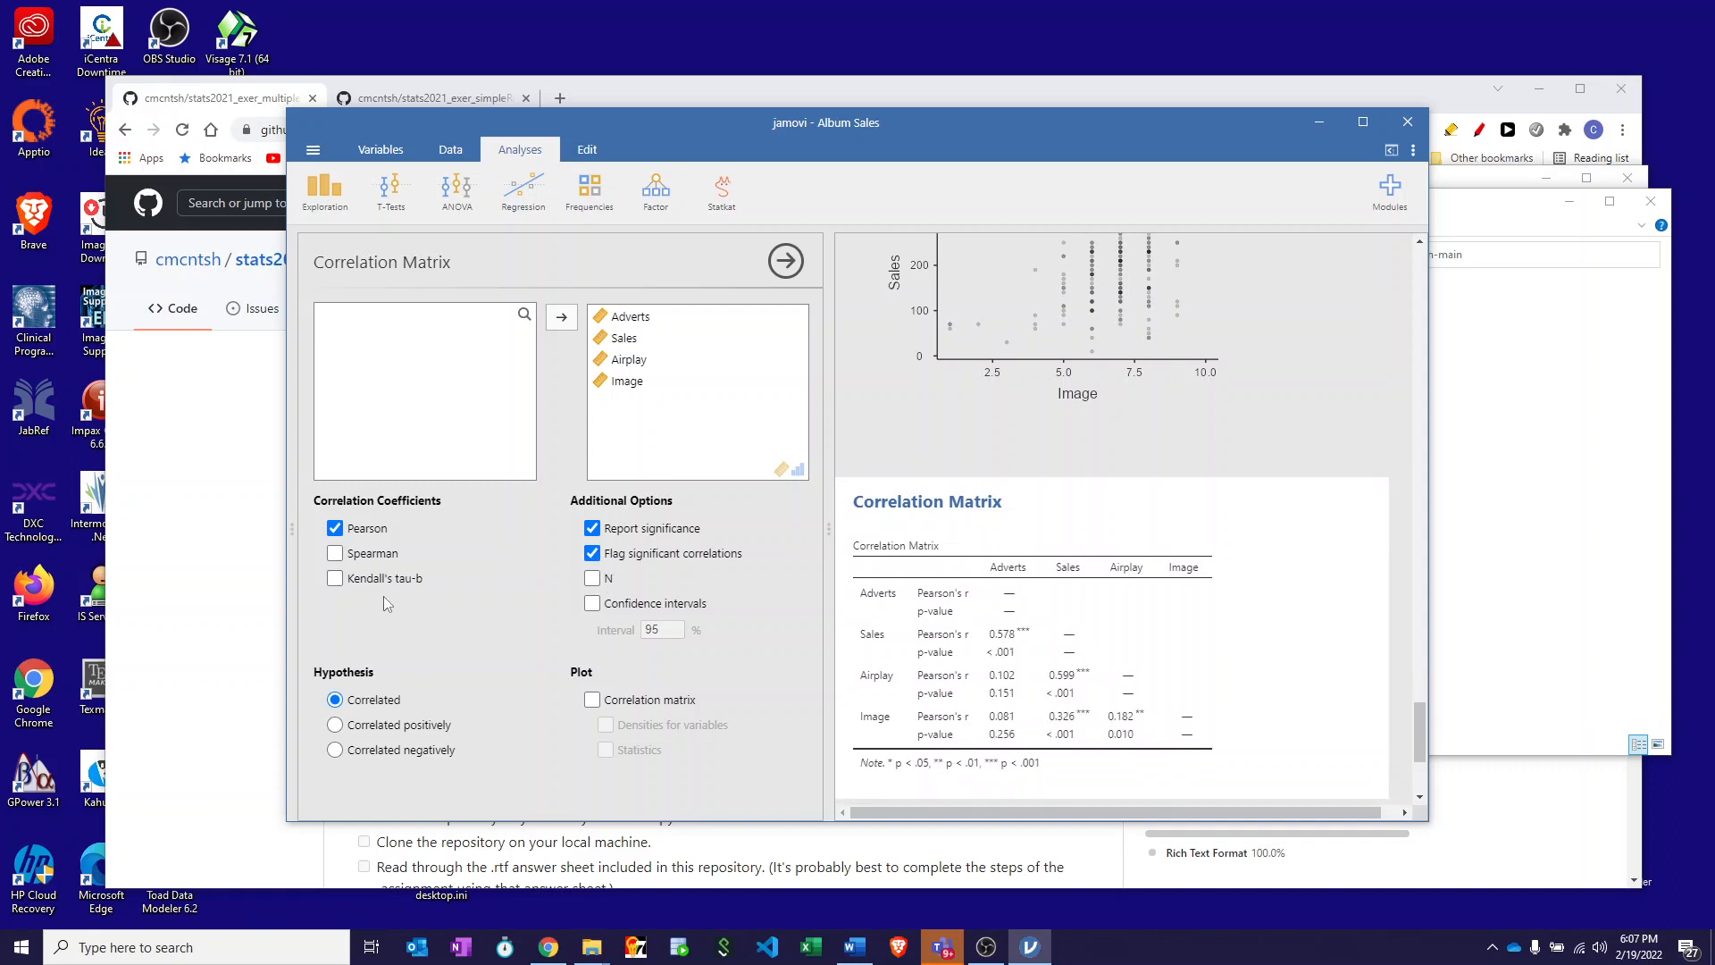
click(592, 701)
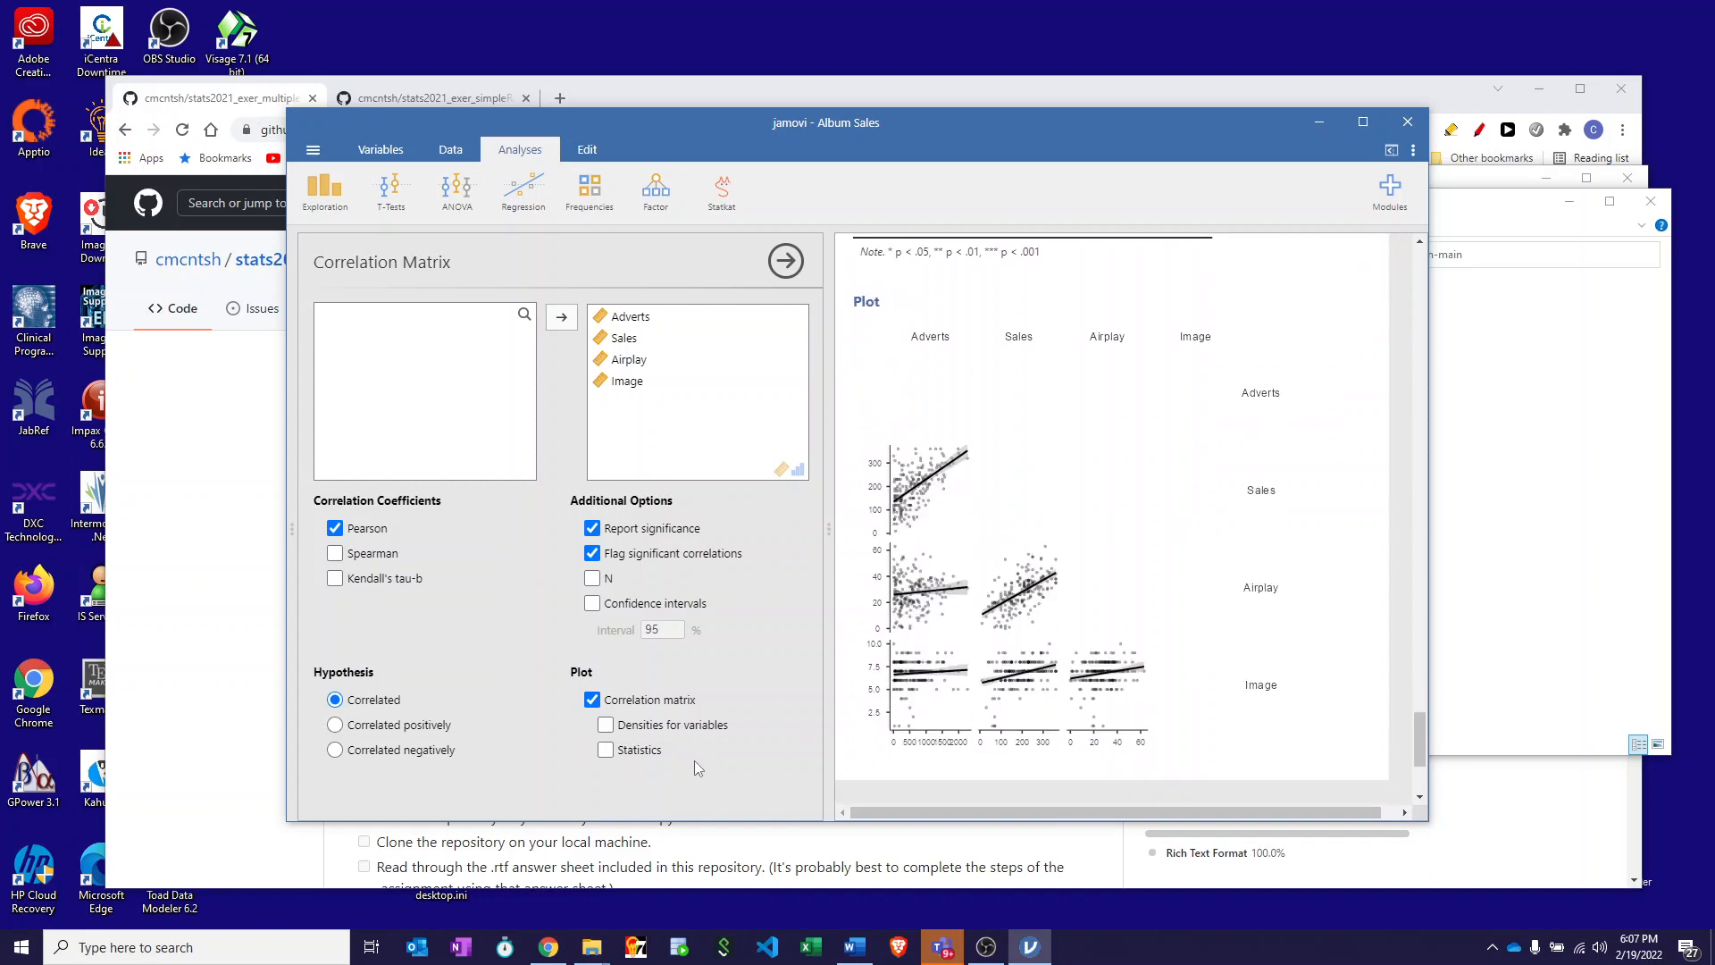
click(636, 750)
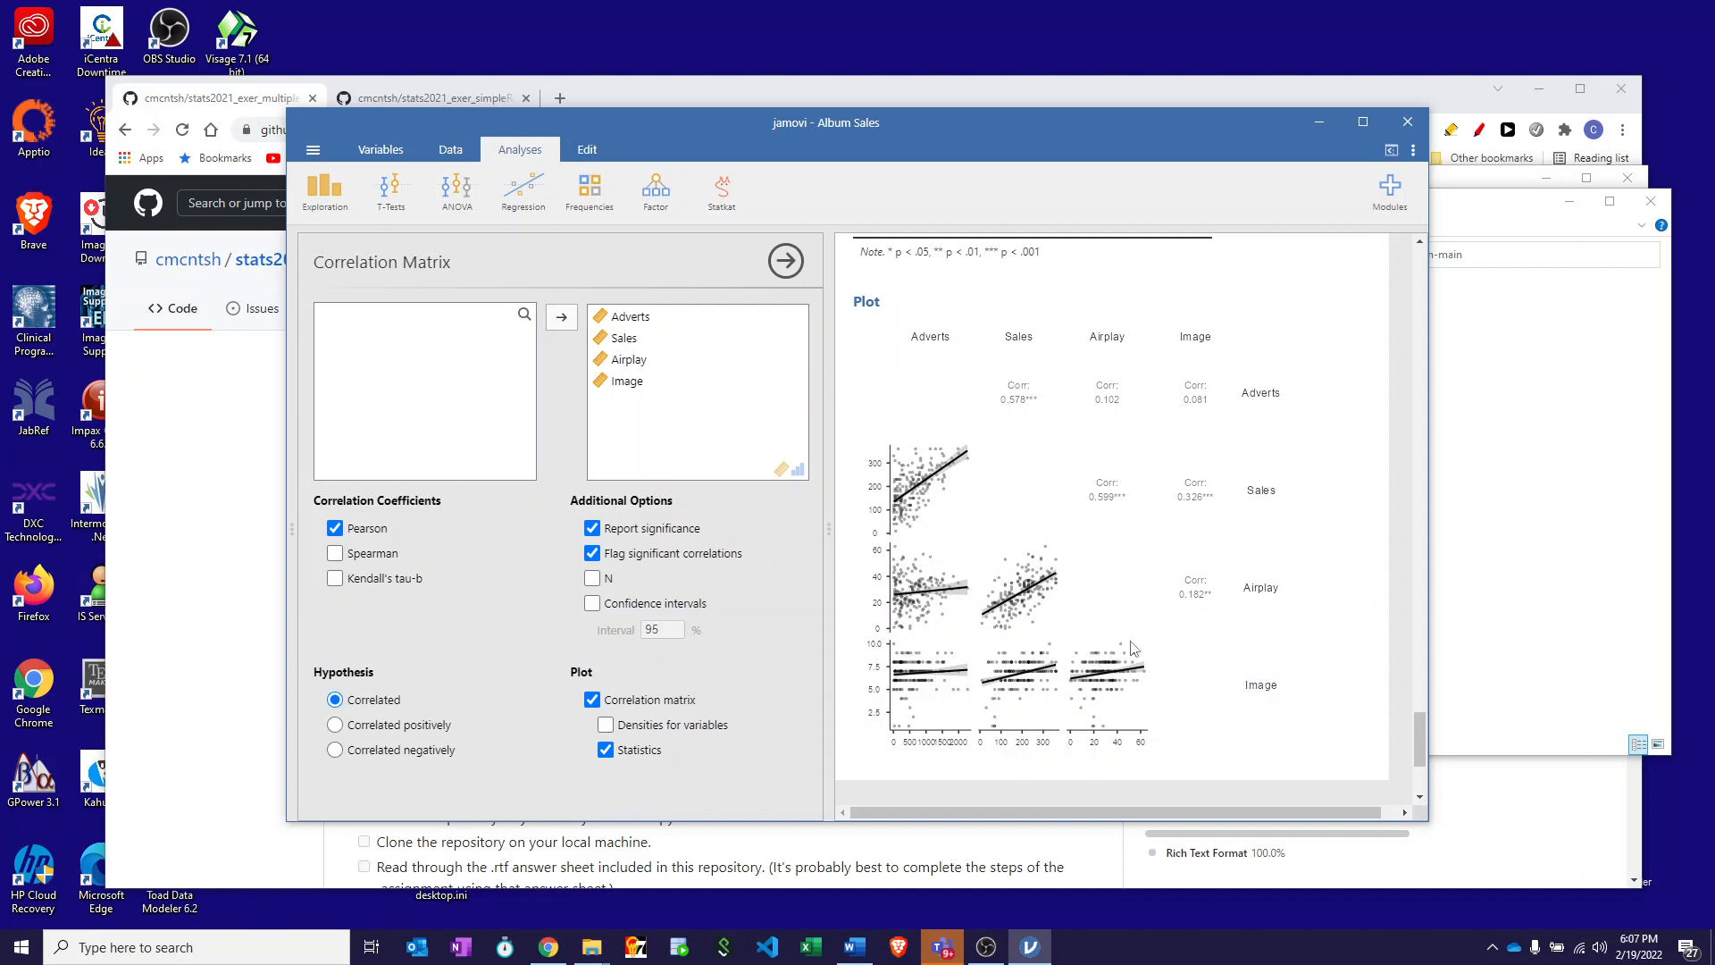
Step: Examine the correlation table and matrix plot for the strength and direction of each pairwise relationship
scroll(1132, 647, up, 5)
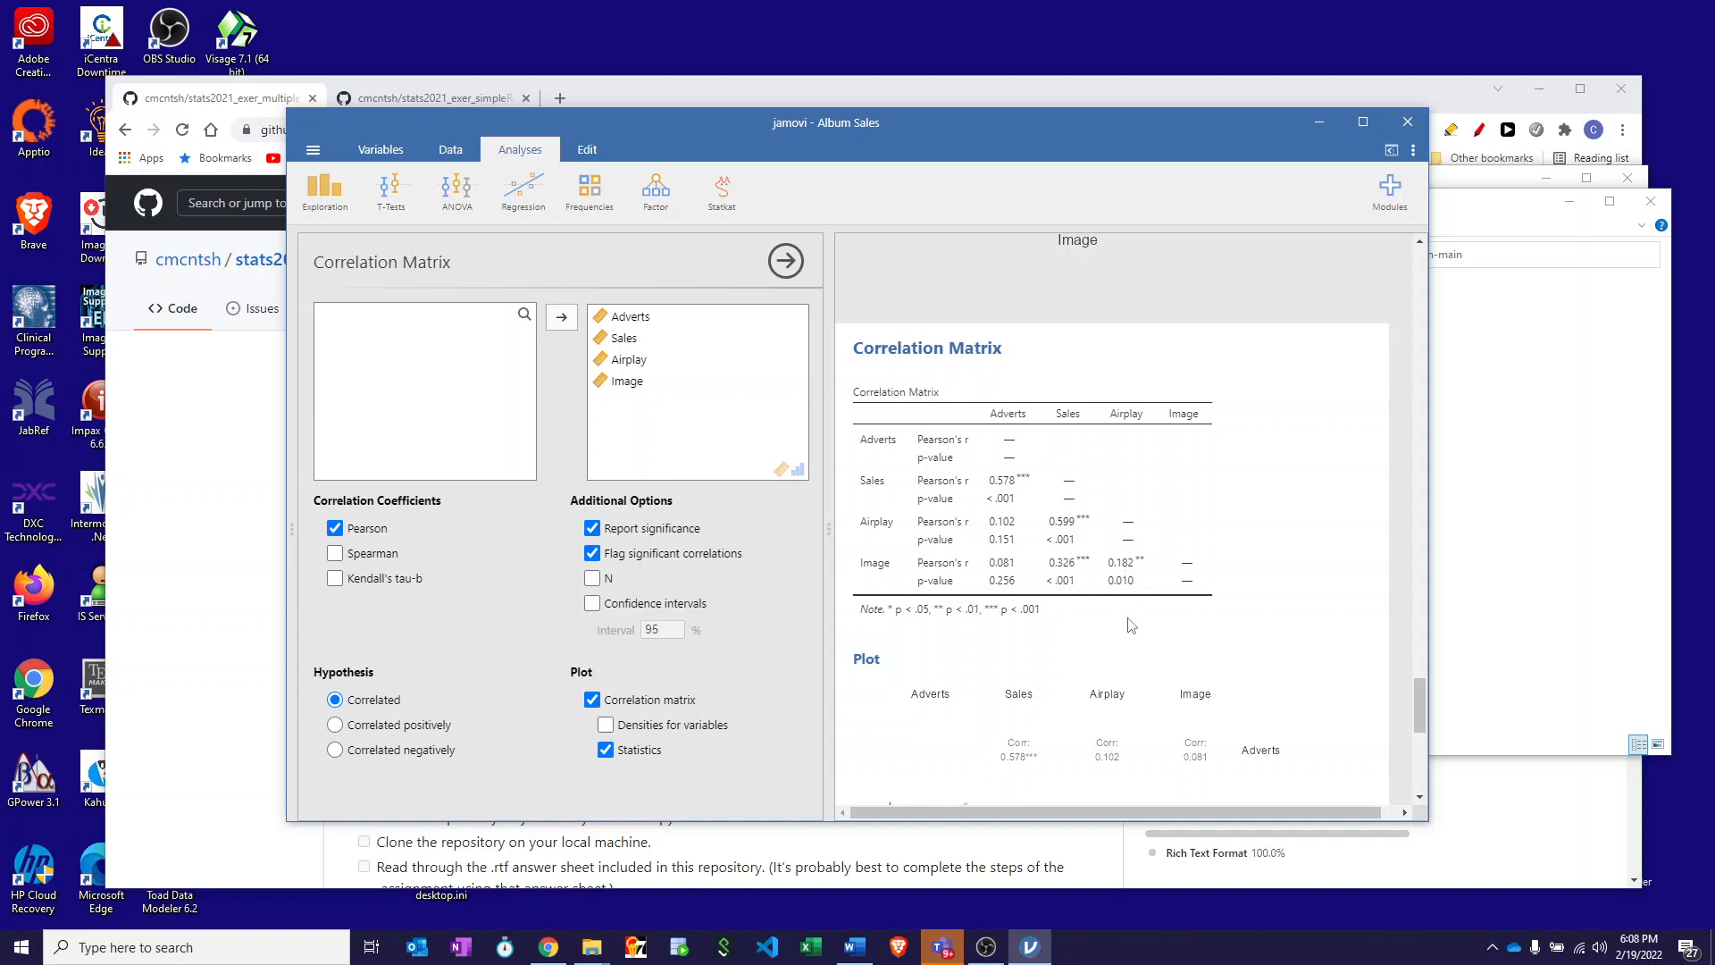
scroll(1140, 659, down, 4)
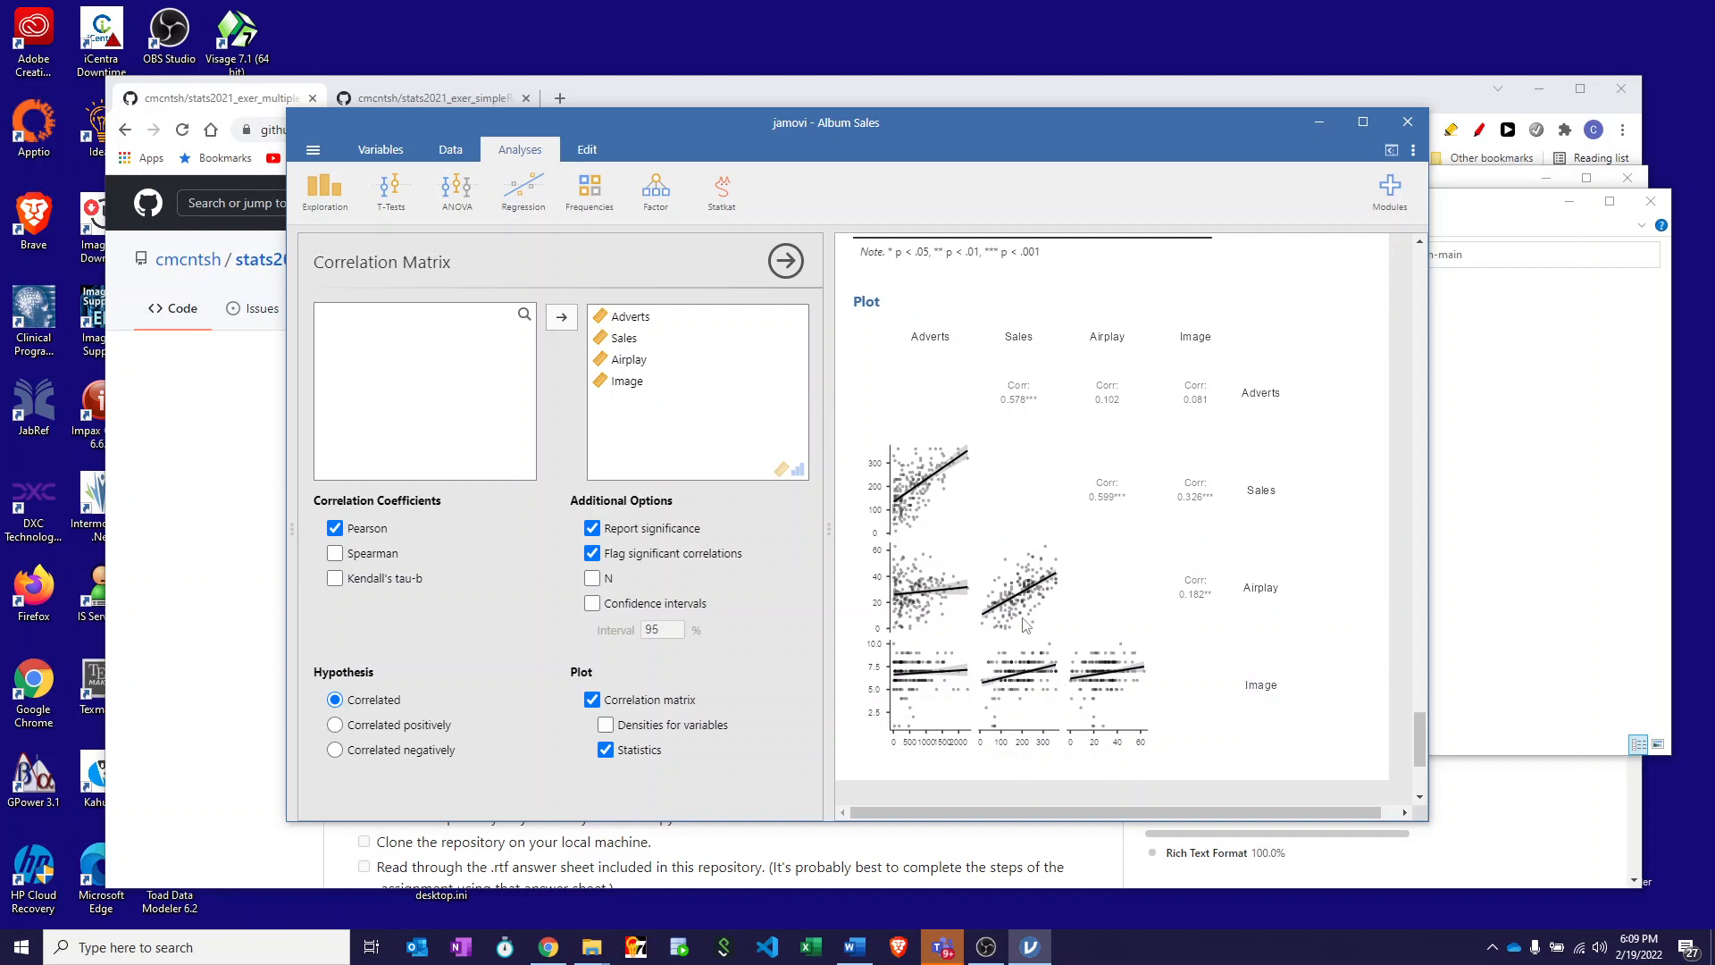
scroll(1023, 623, up, 1)
scroll(974, 598, down, 2)
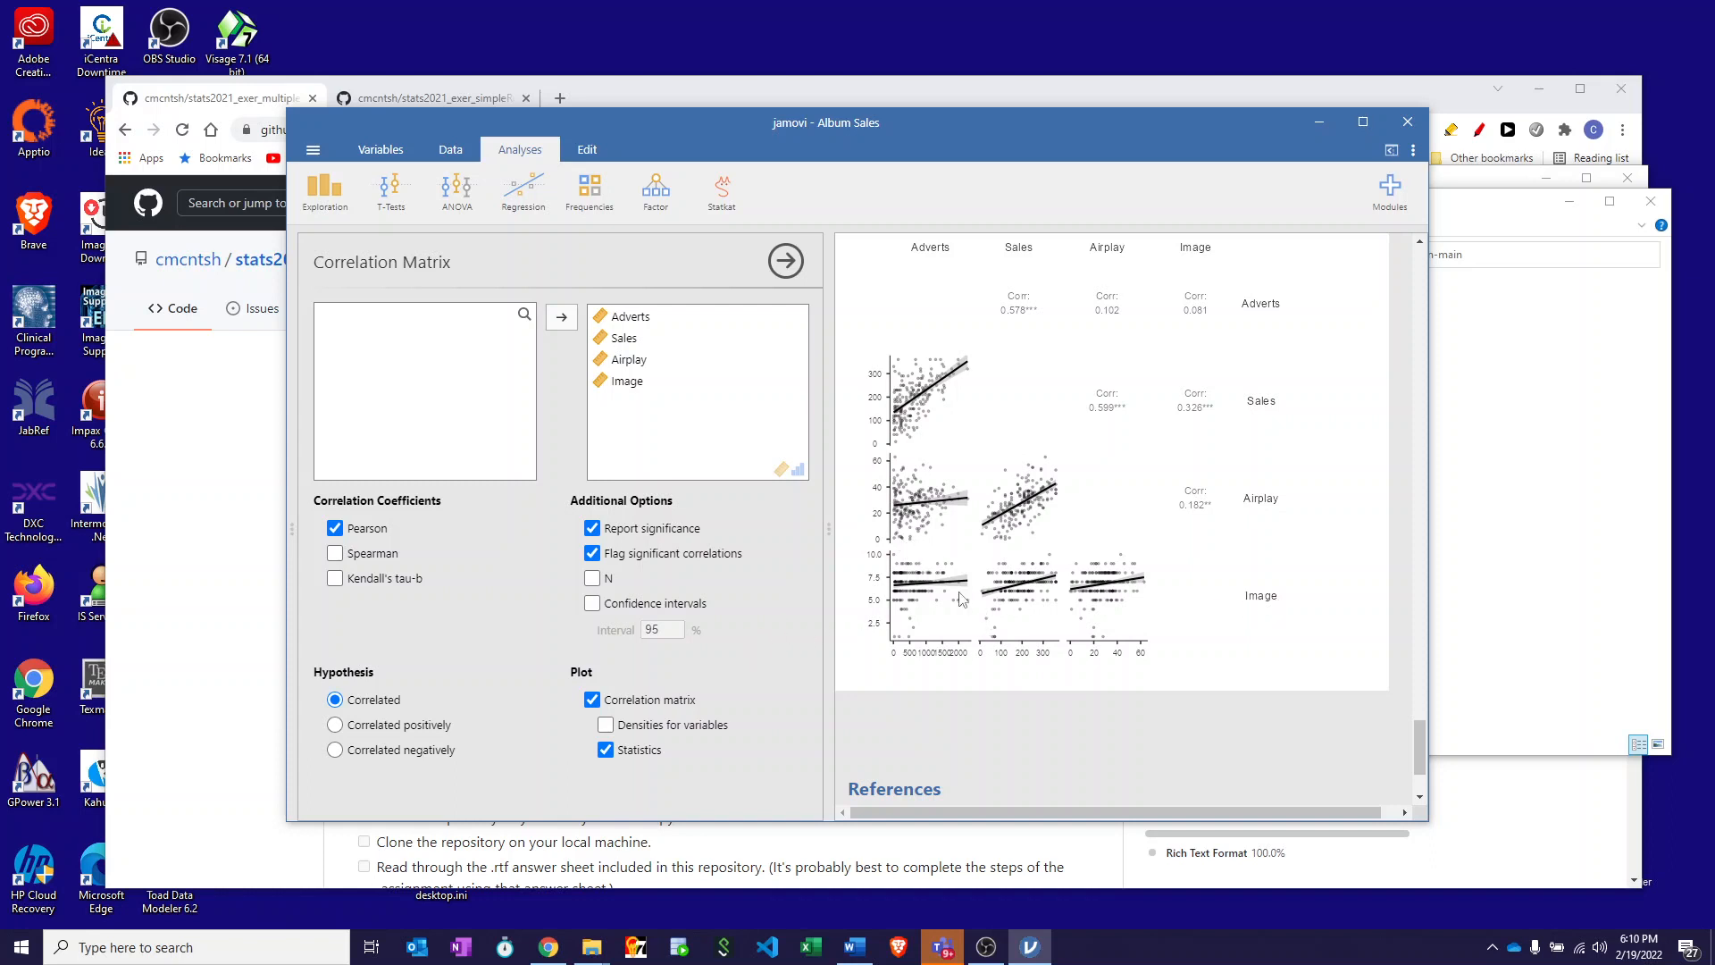
Step: Bring the Word answer sheet back over jamovi and review its questions on pairwise relationships and the statistical tests
drag(1714, 112, 600, 162)
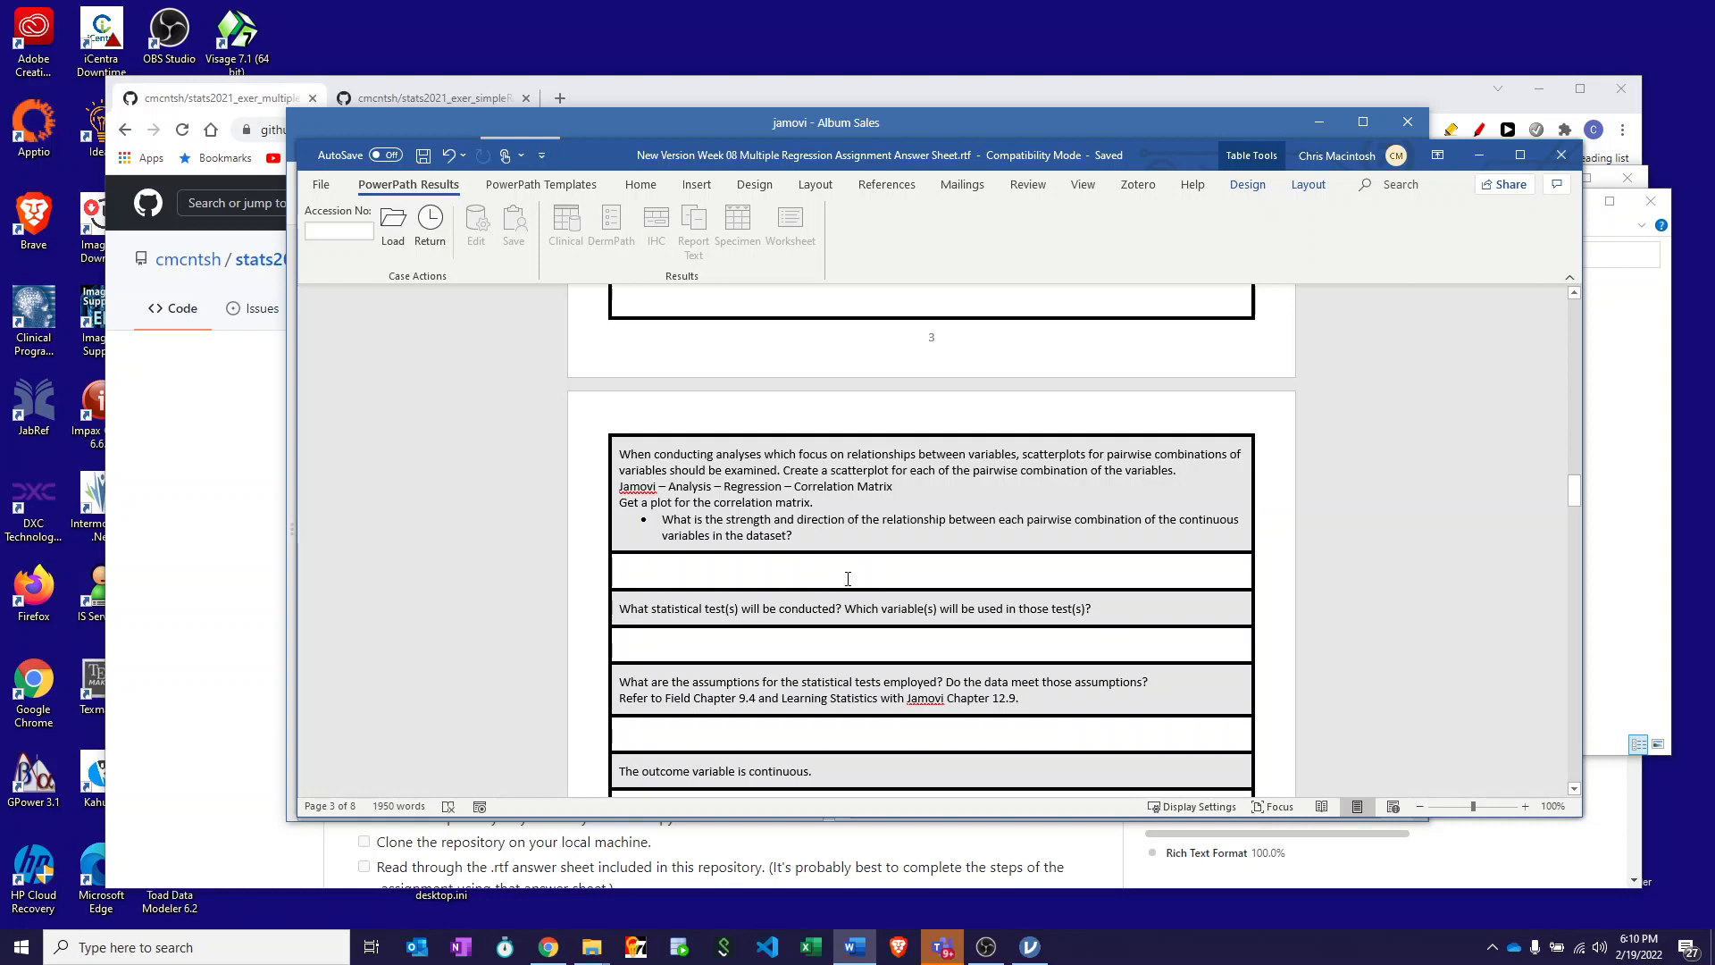
scroll(848, 579, up, 2)
scroll(847, 579, down, 3)
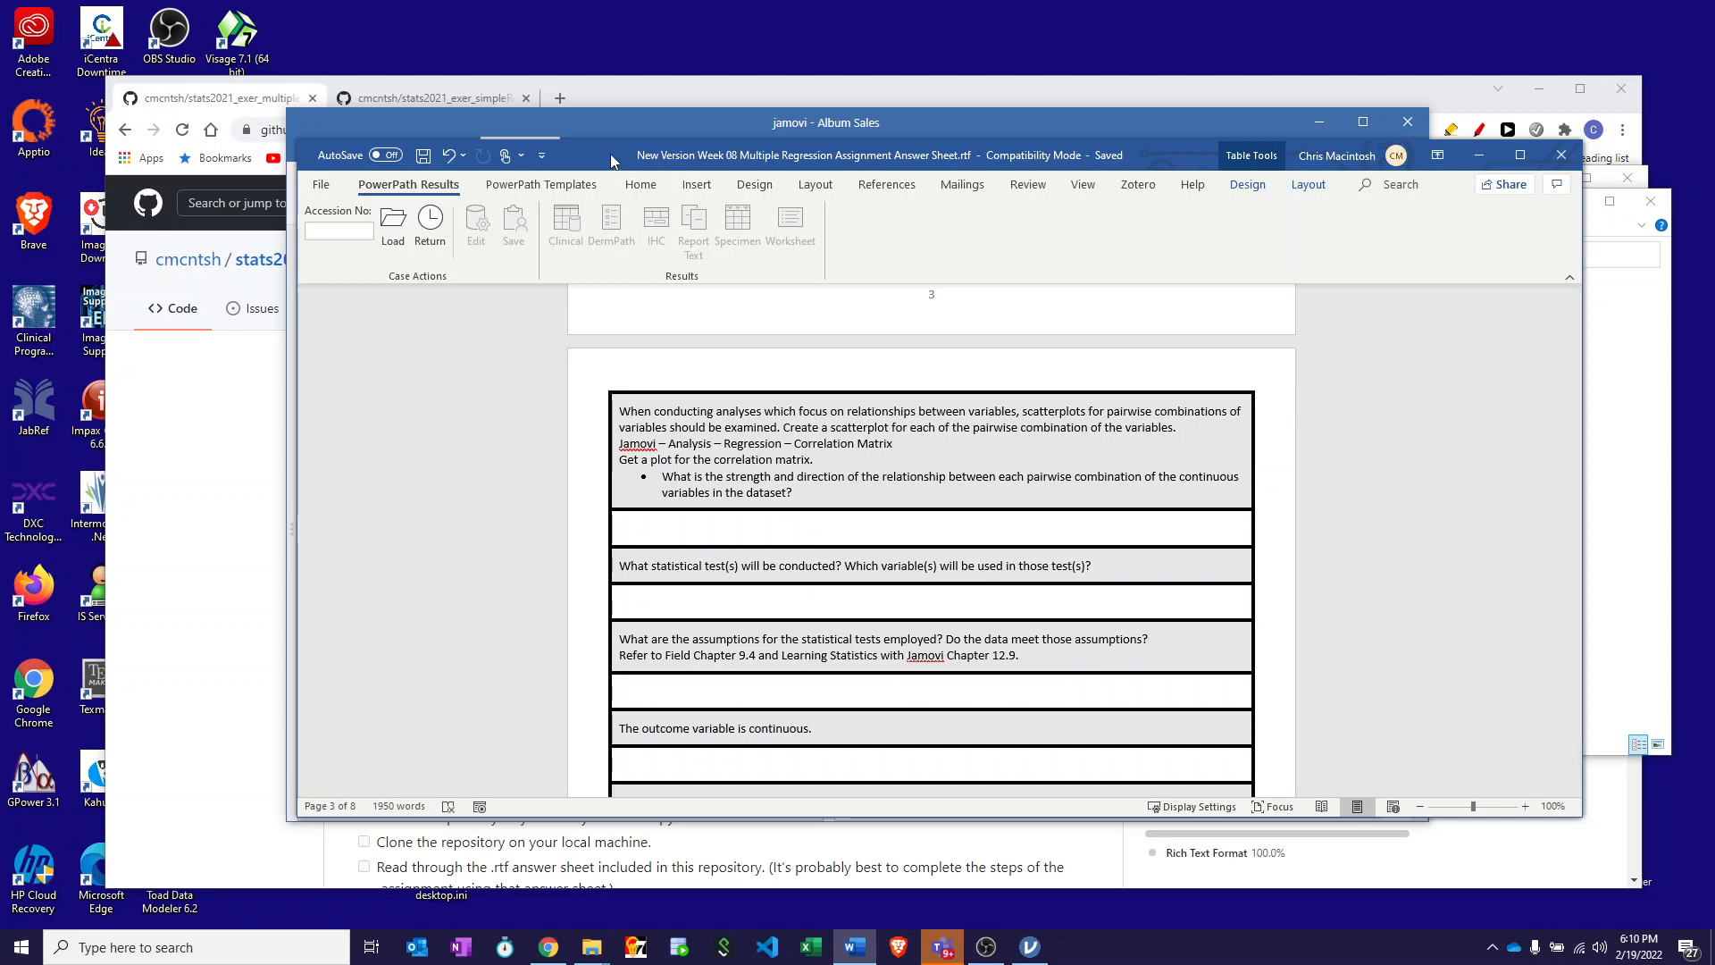
drag(609, 154, 1714, 206)
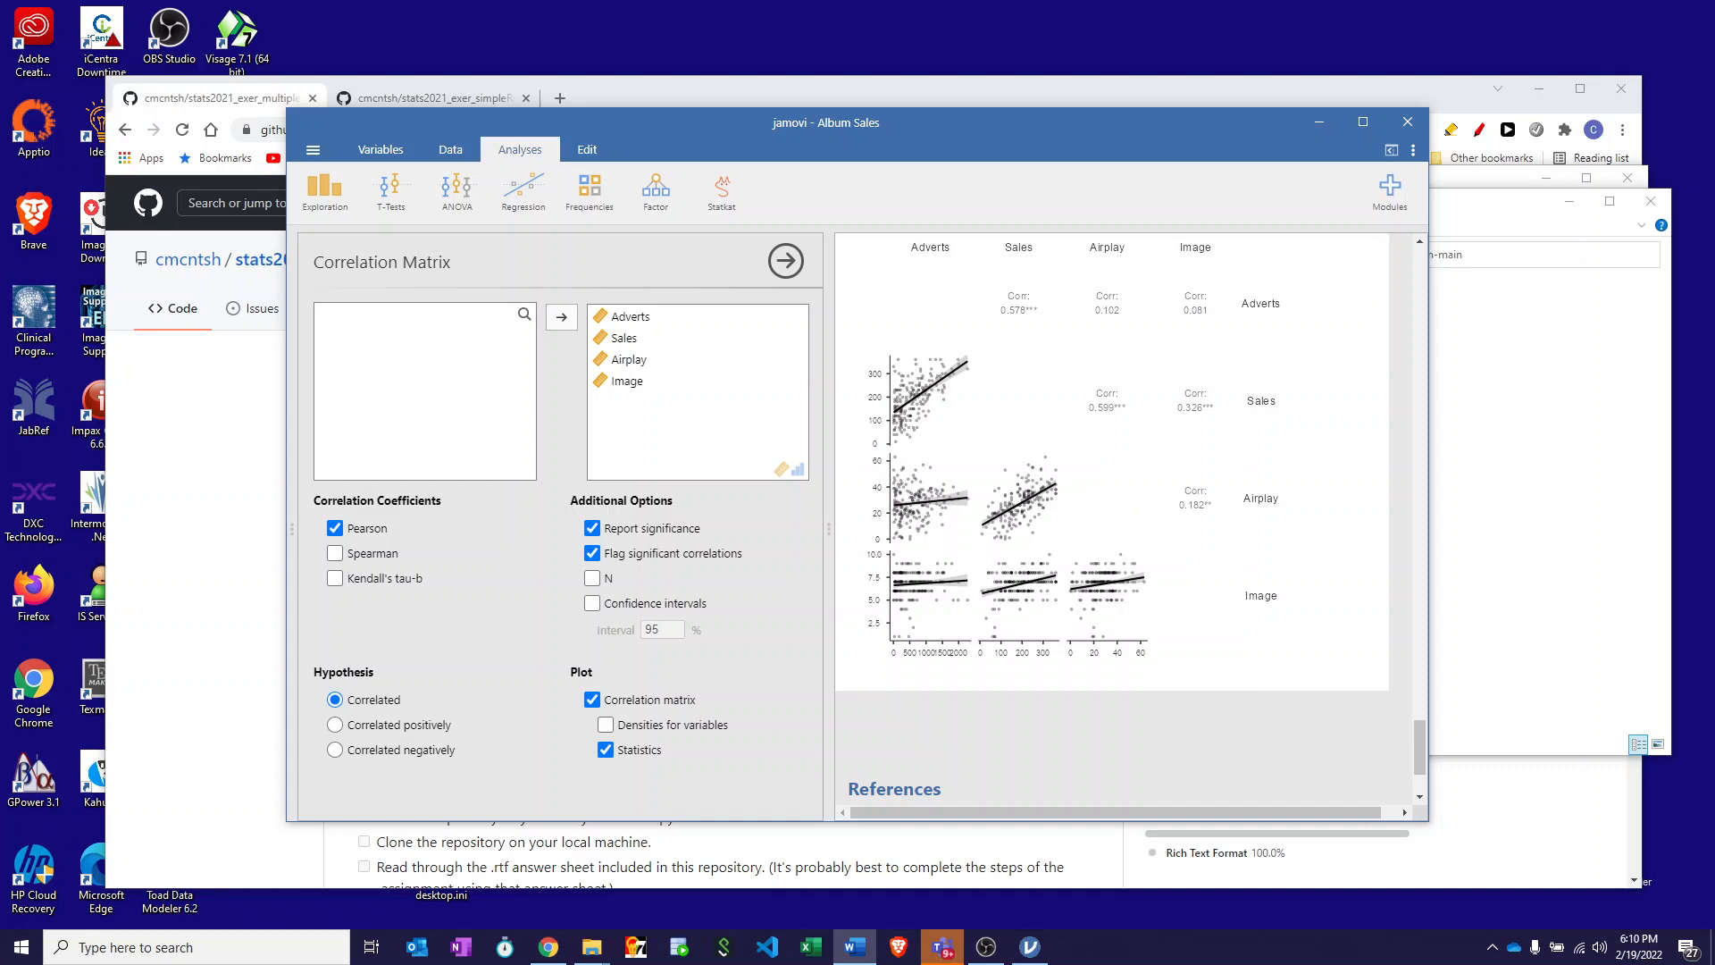
drag(1714, 108, 620, 97)
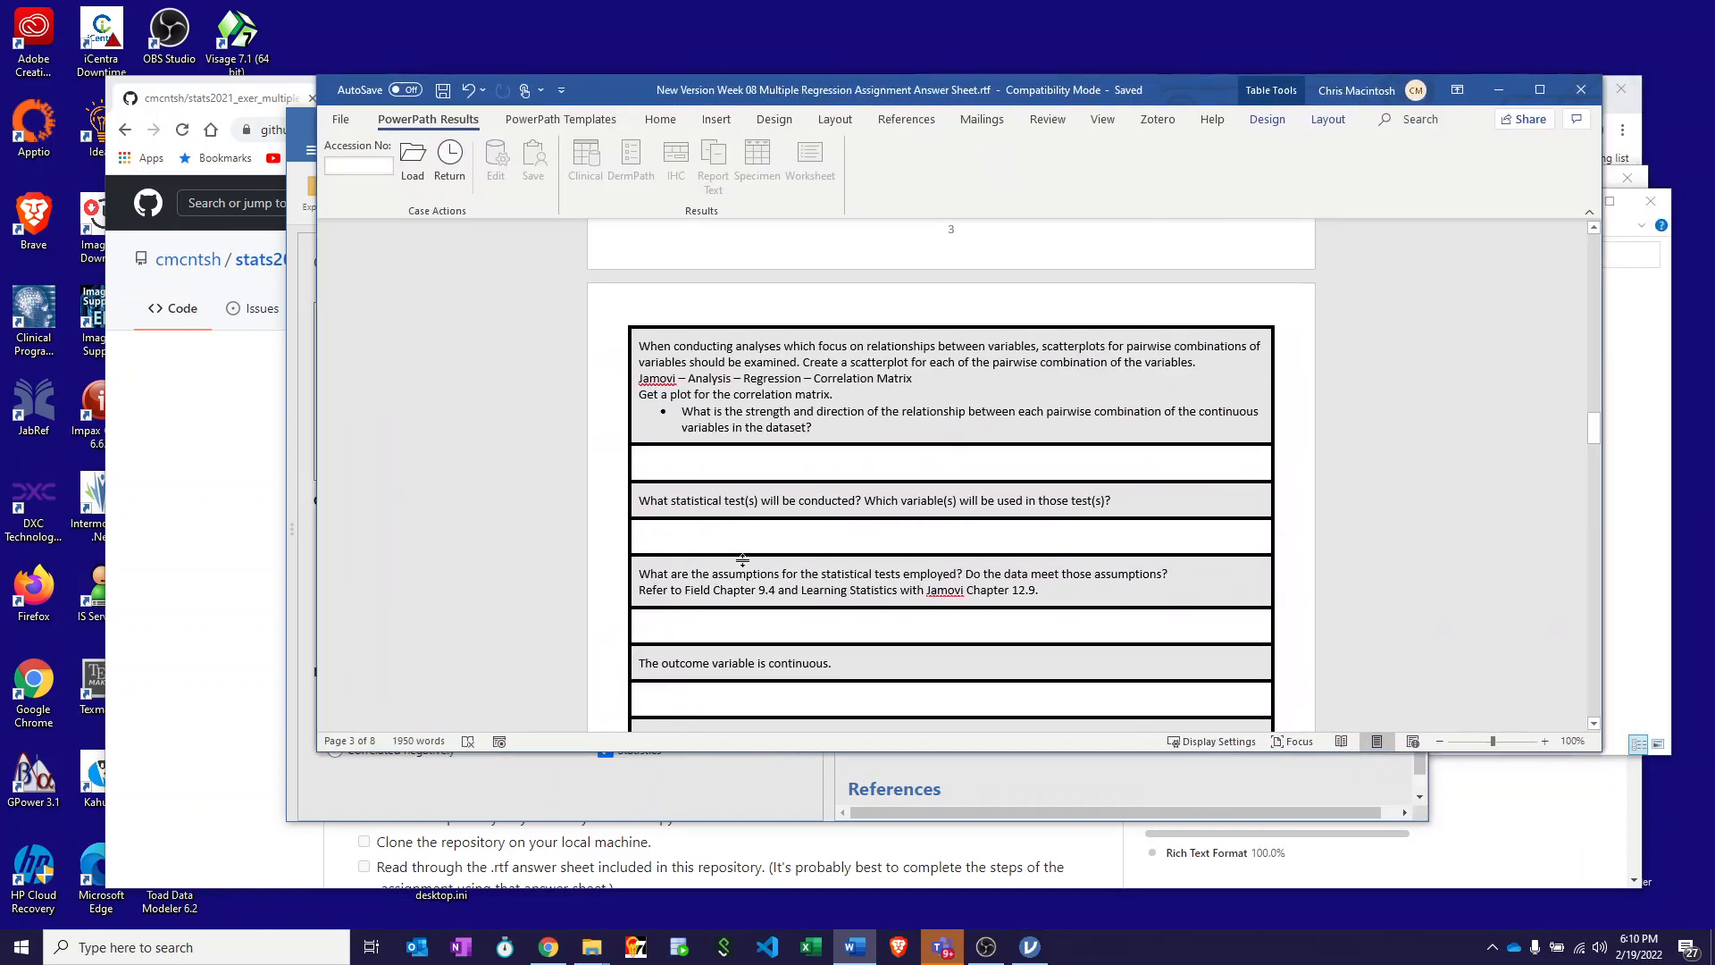
Step: Read through the answer sheet's regression assumptions, from the continuous outcome variable to multicollinearity and variation in the predictors
scroll(745, 560, down, 3)
scroll(748, 560, down, 4)
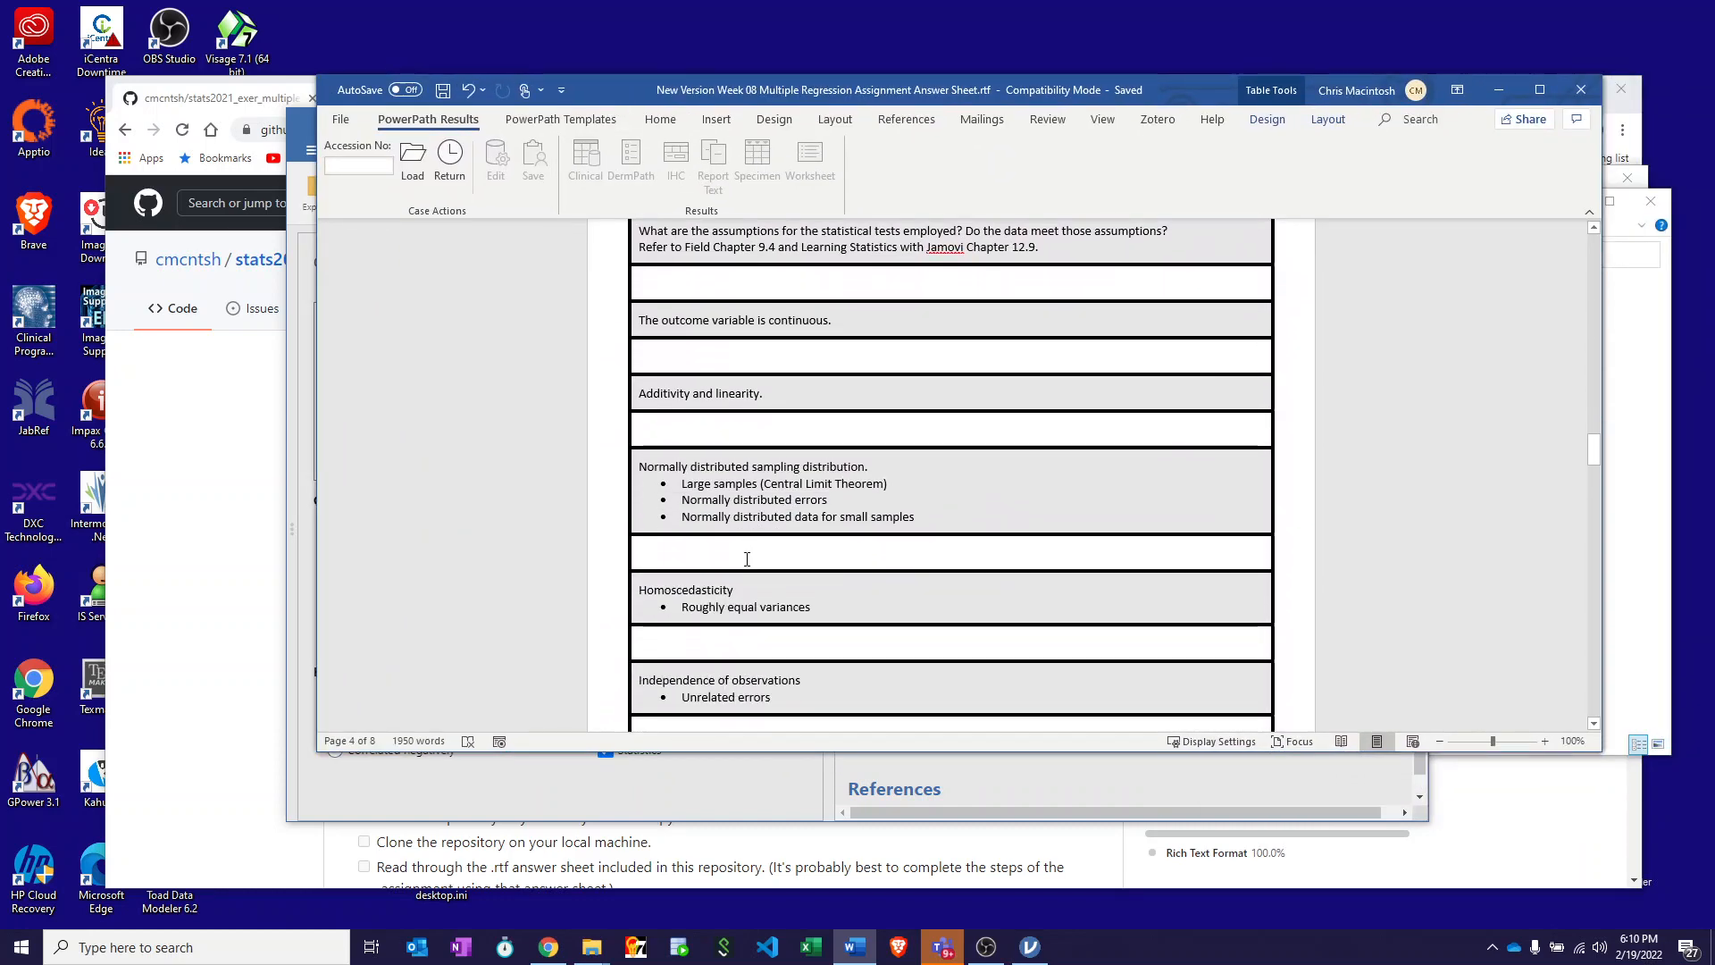
scroll(718, 338, up, 2)
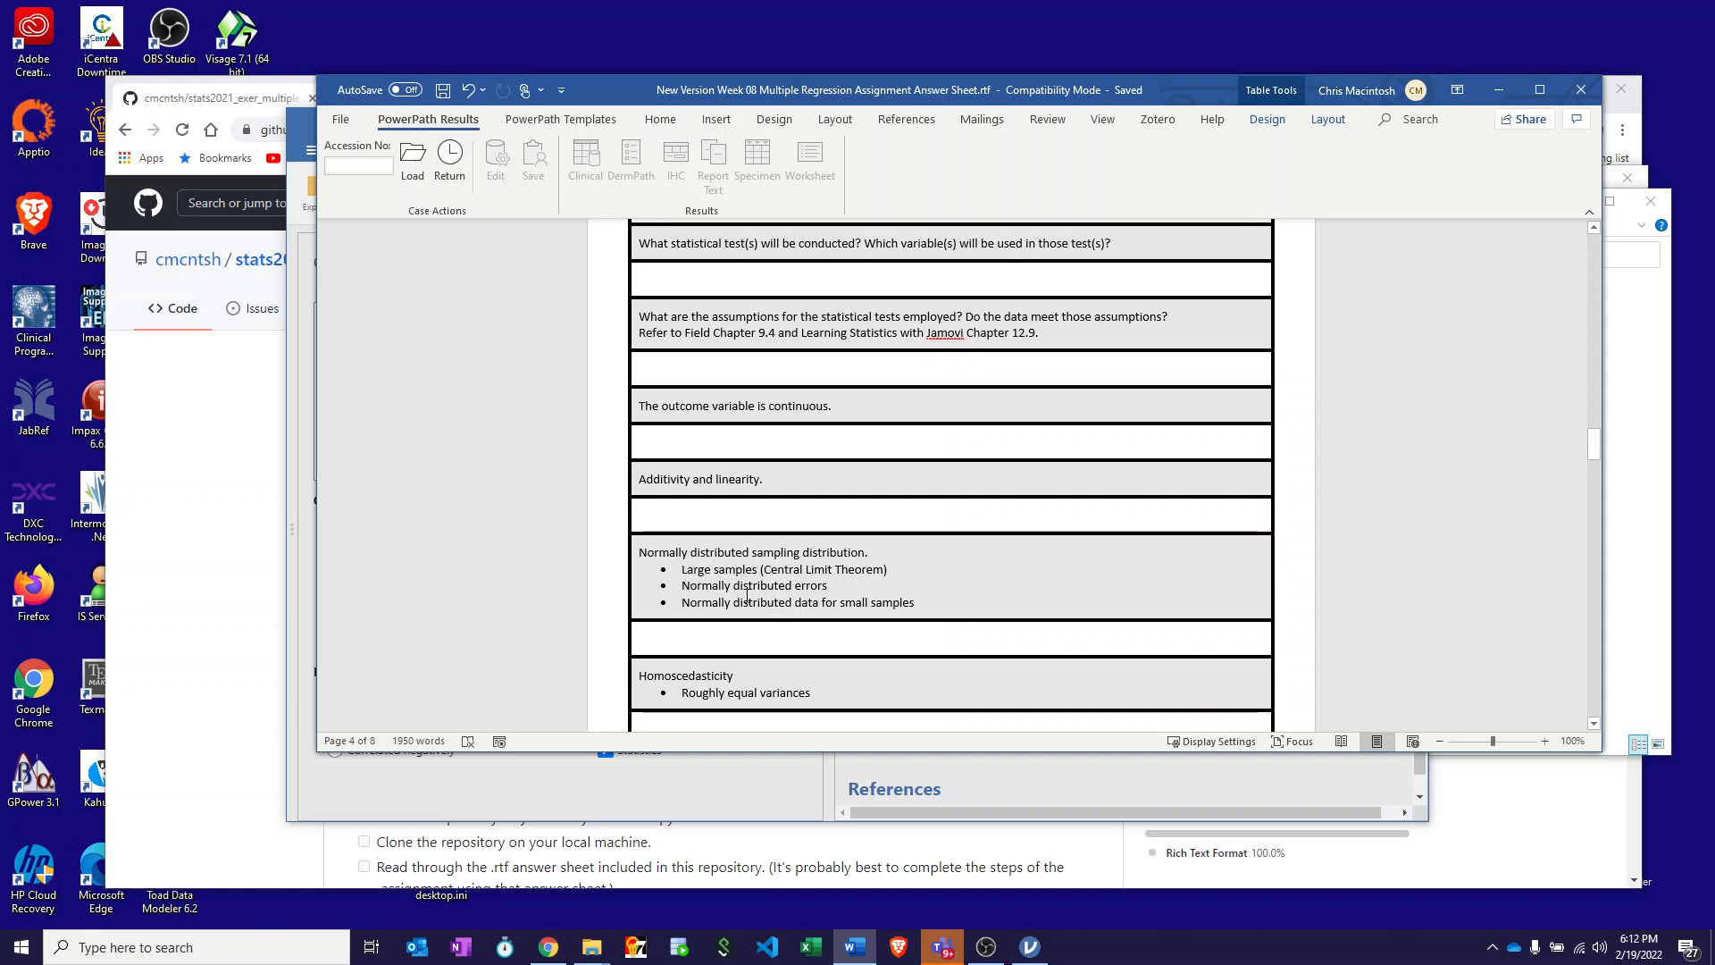
scroll(747, 615, down, 1)
scroll(744, 613, down, 2)
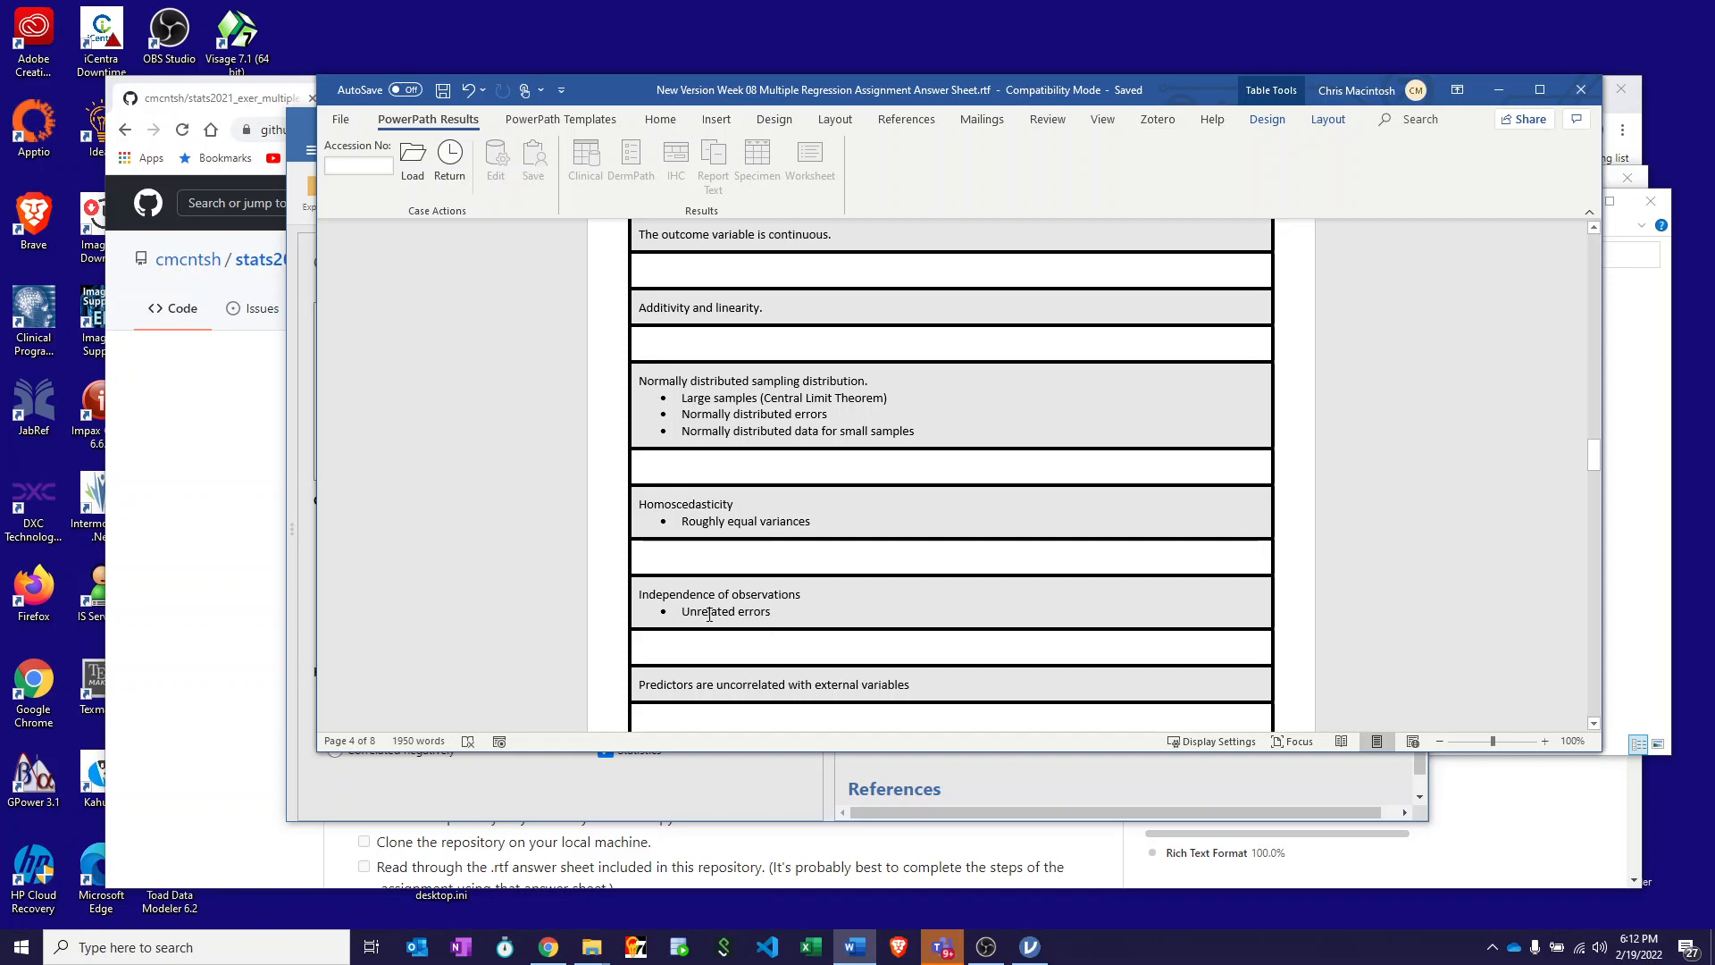
scroll(727, 600, down, 2)
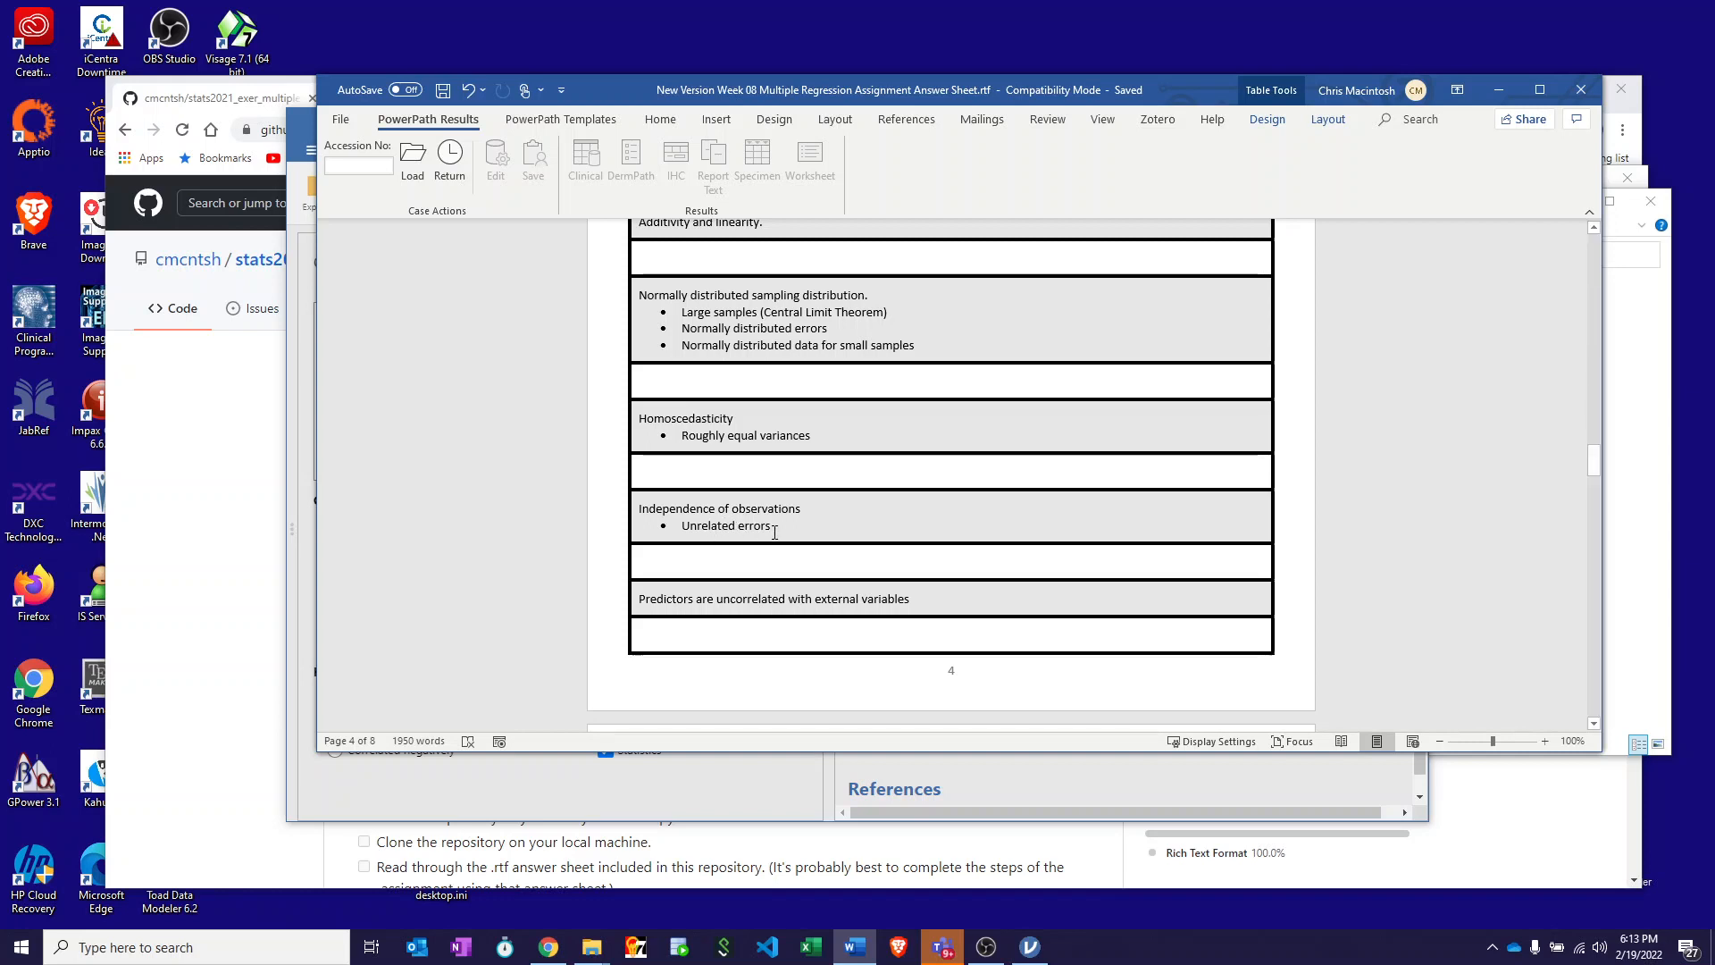
scroll(727, 524, down, 3)
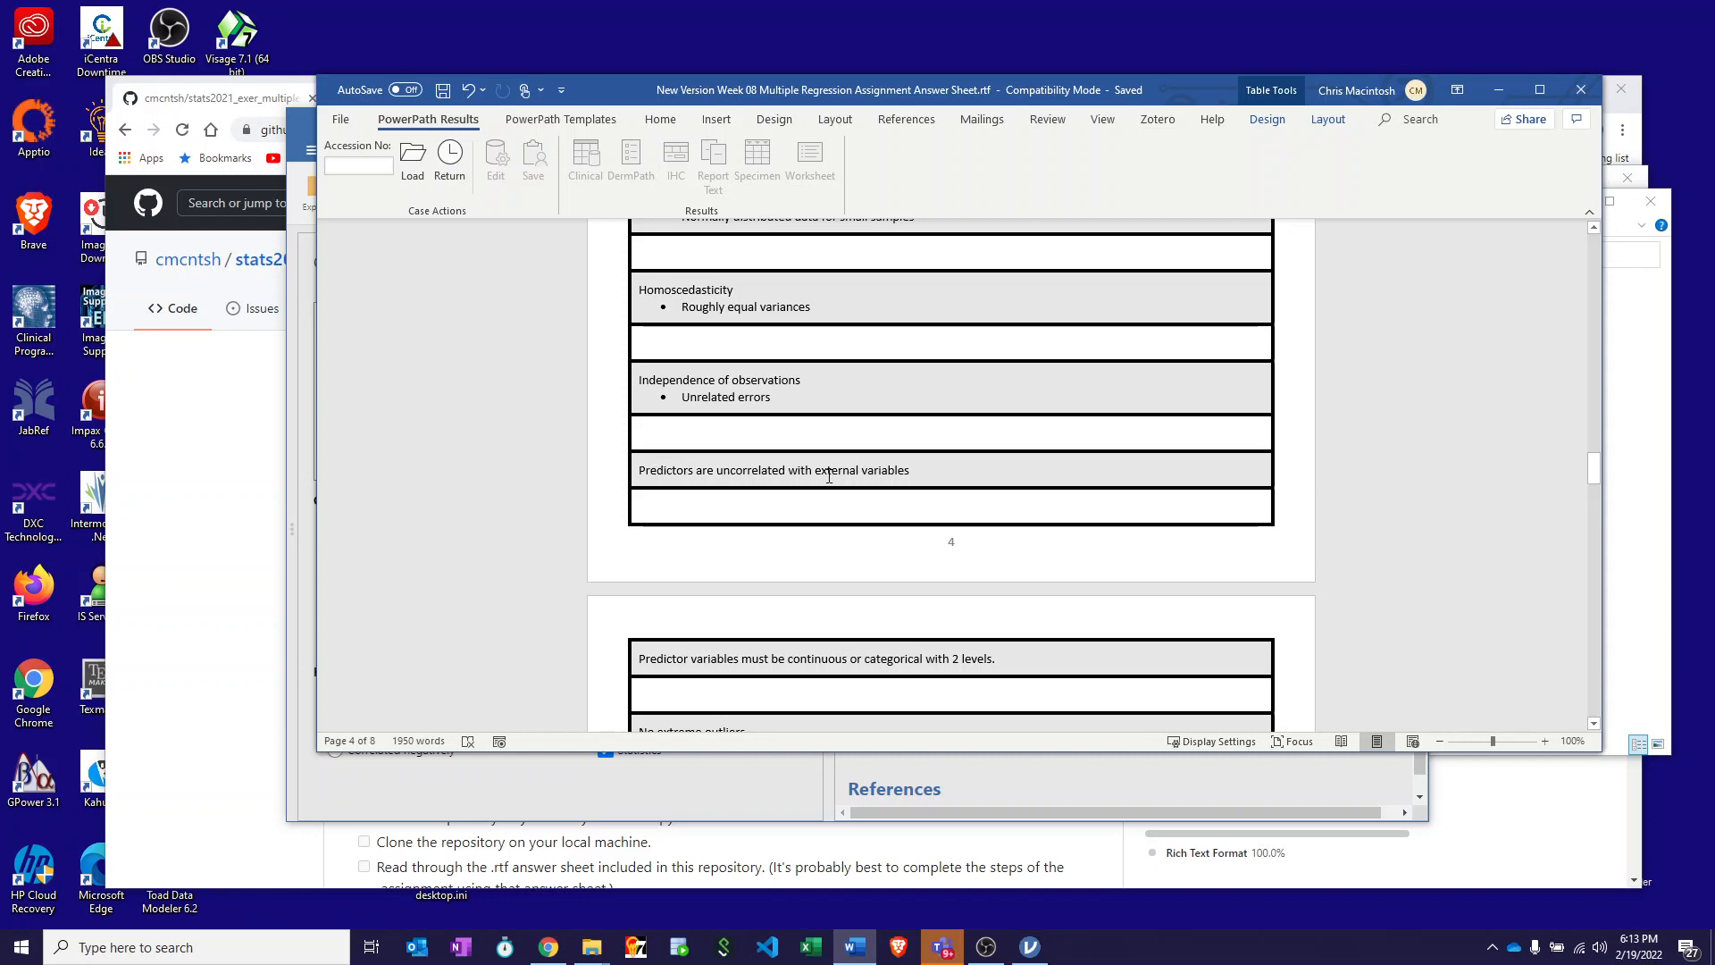
drag(684, 499, 688, 497)
scroll(838, 471, down, 4)
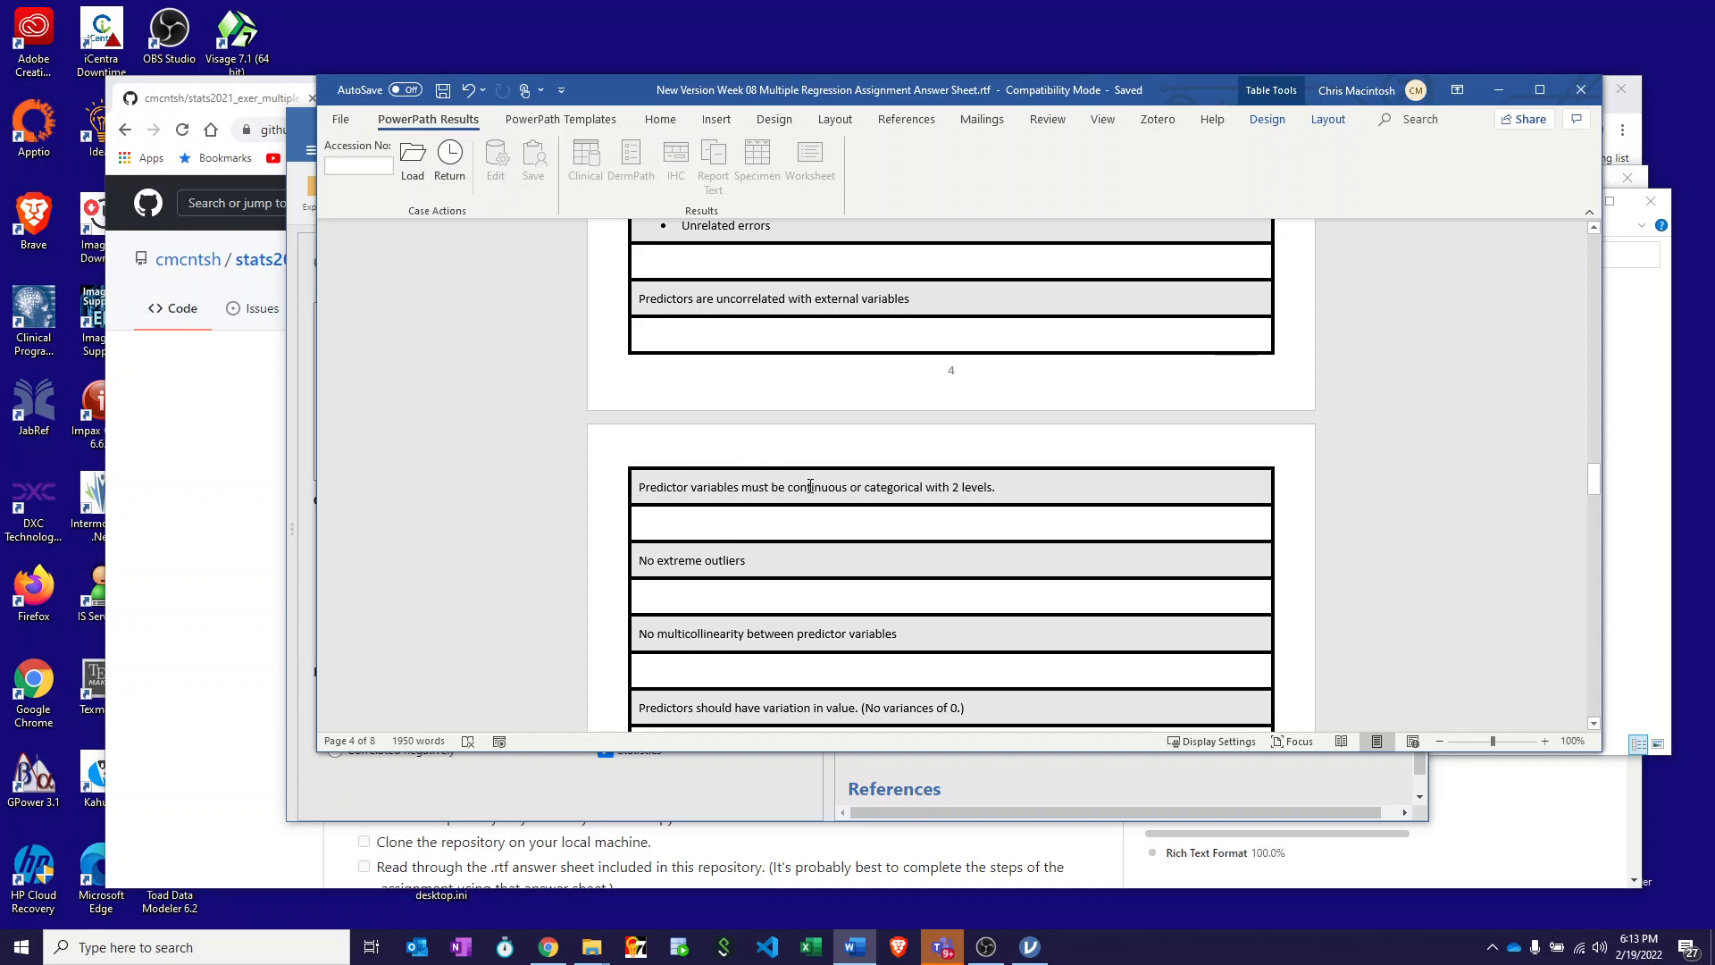
scroll(807, 484, down, 2)
scroll(807, 485, down, 1)
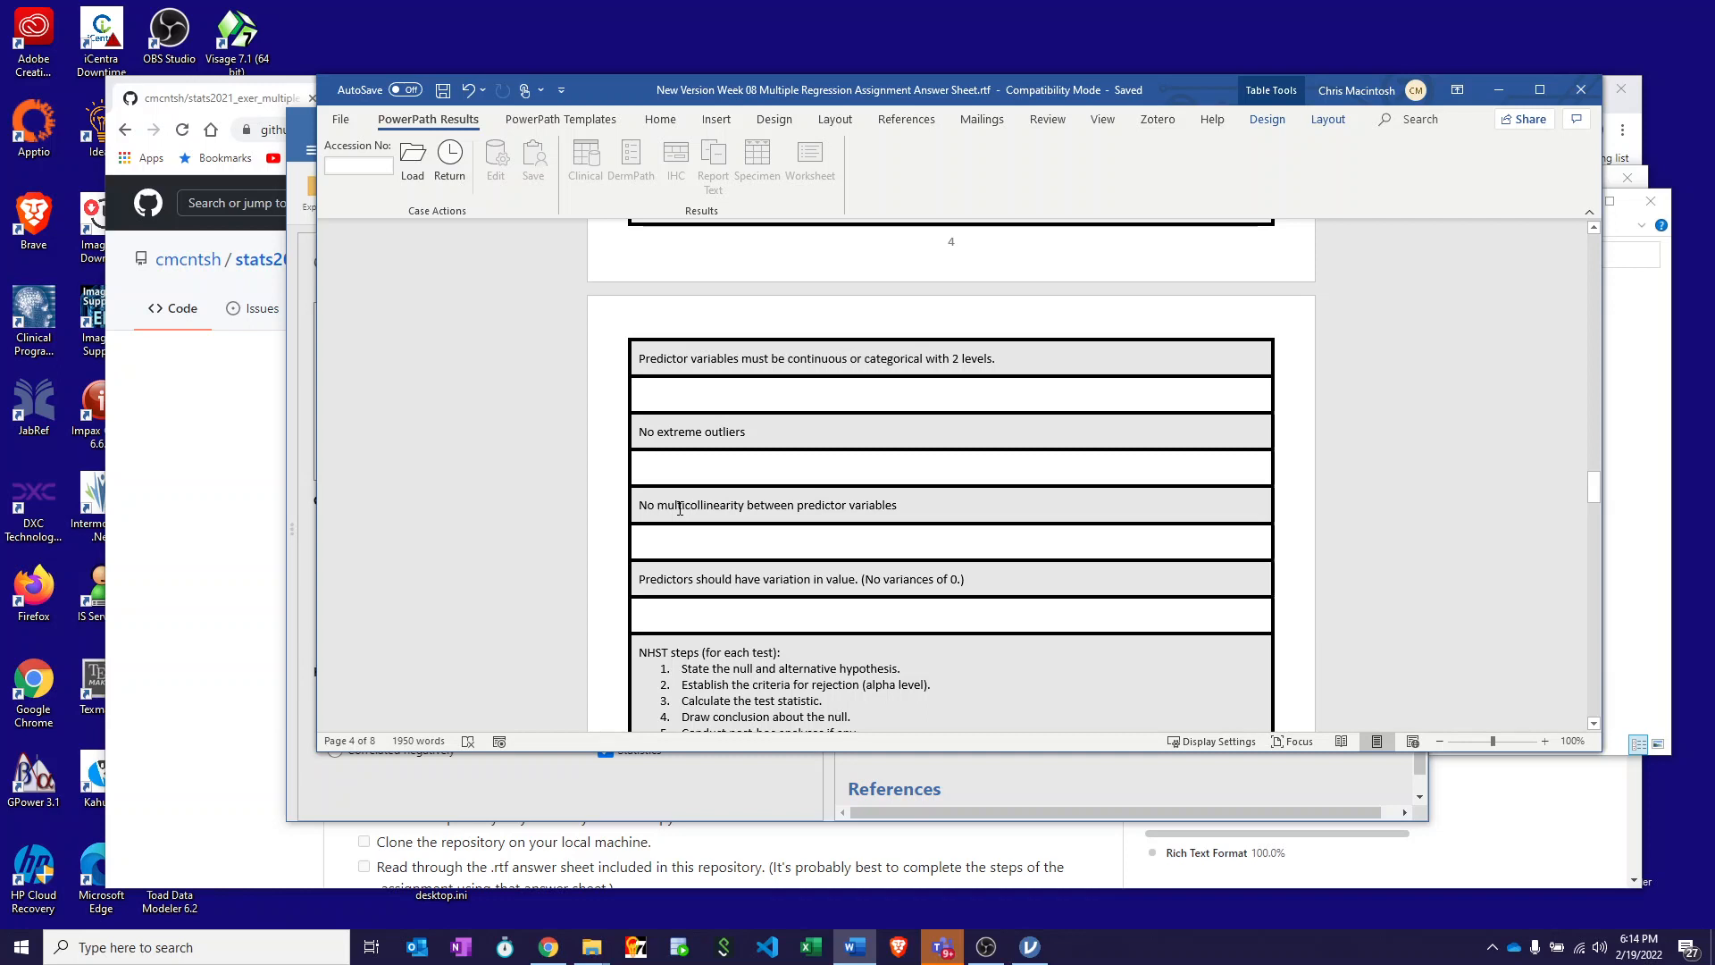
Step: Read the answer sheet's NHST steps, the null and alternative hypotheses questions, and the criteria for rejection
scroll(679, 508, down, 3)
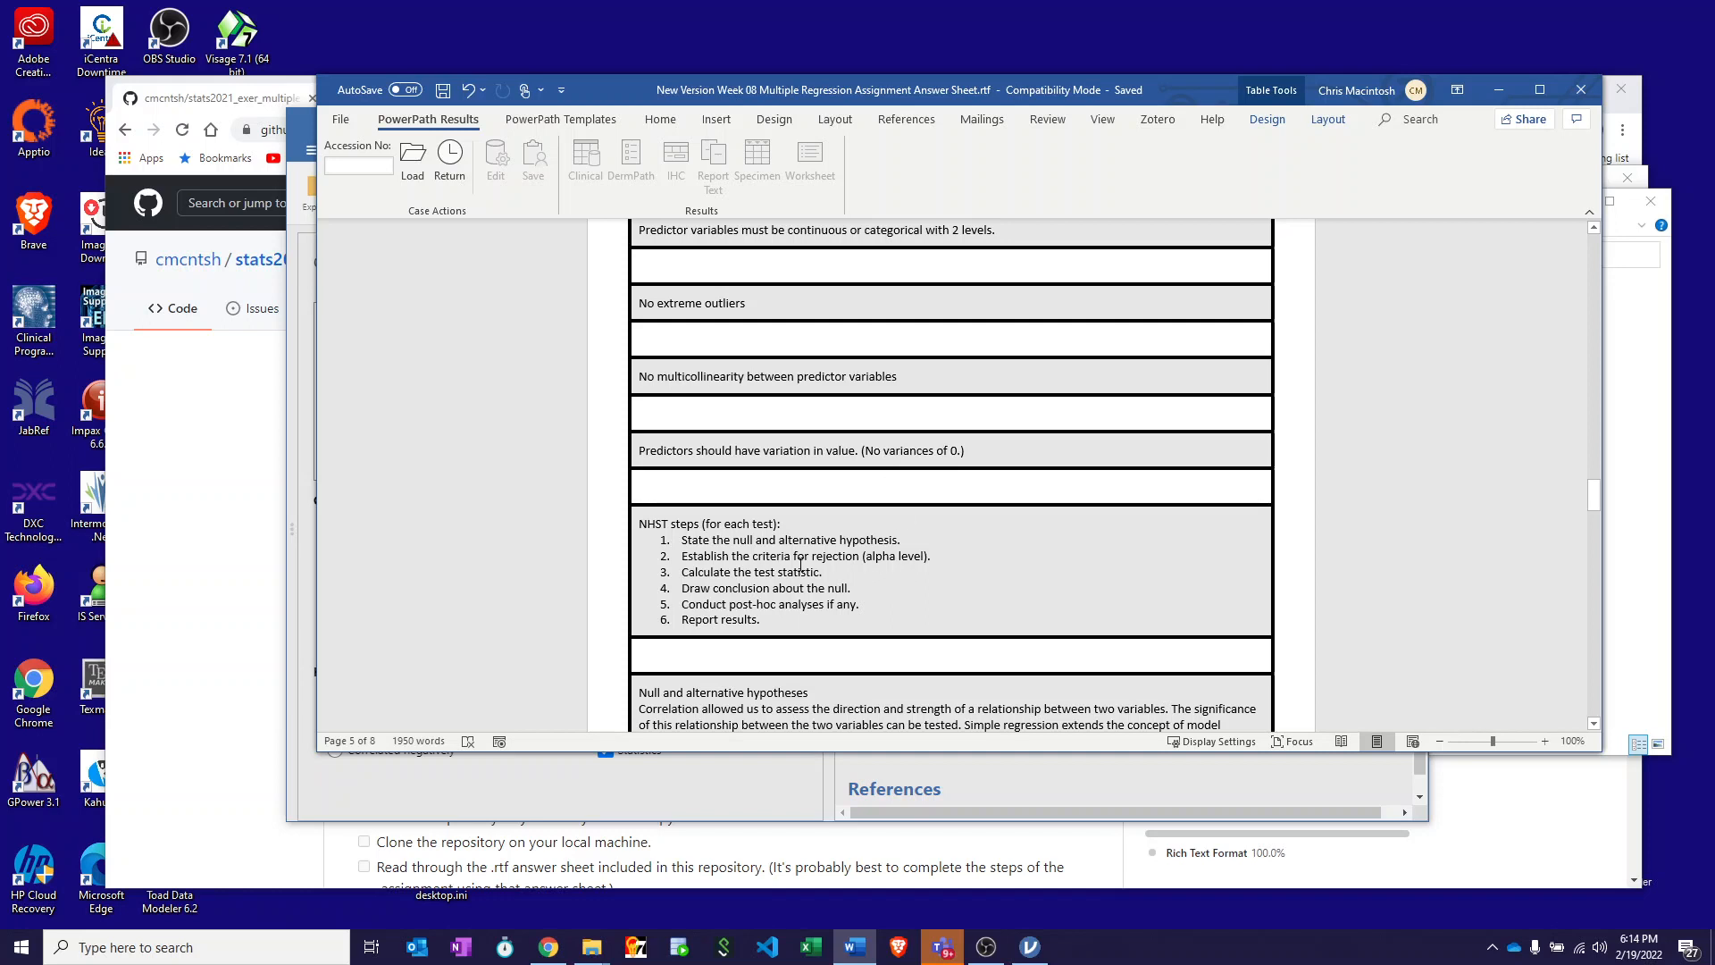
scroll(800, 563, down, 2)
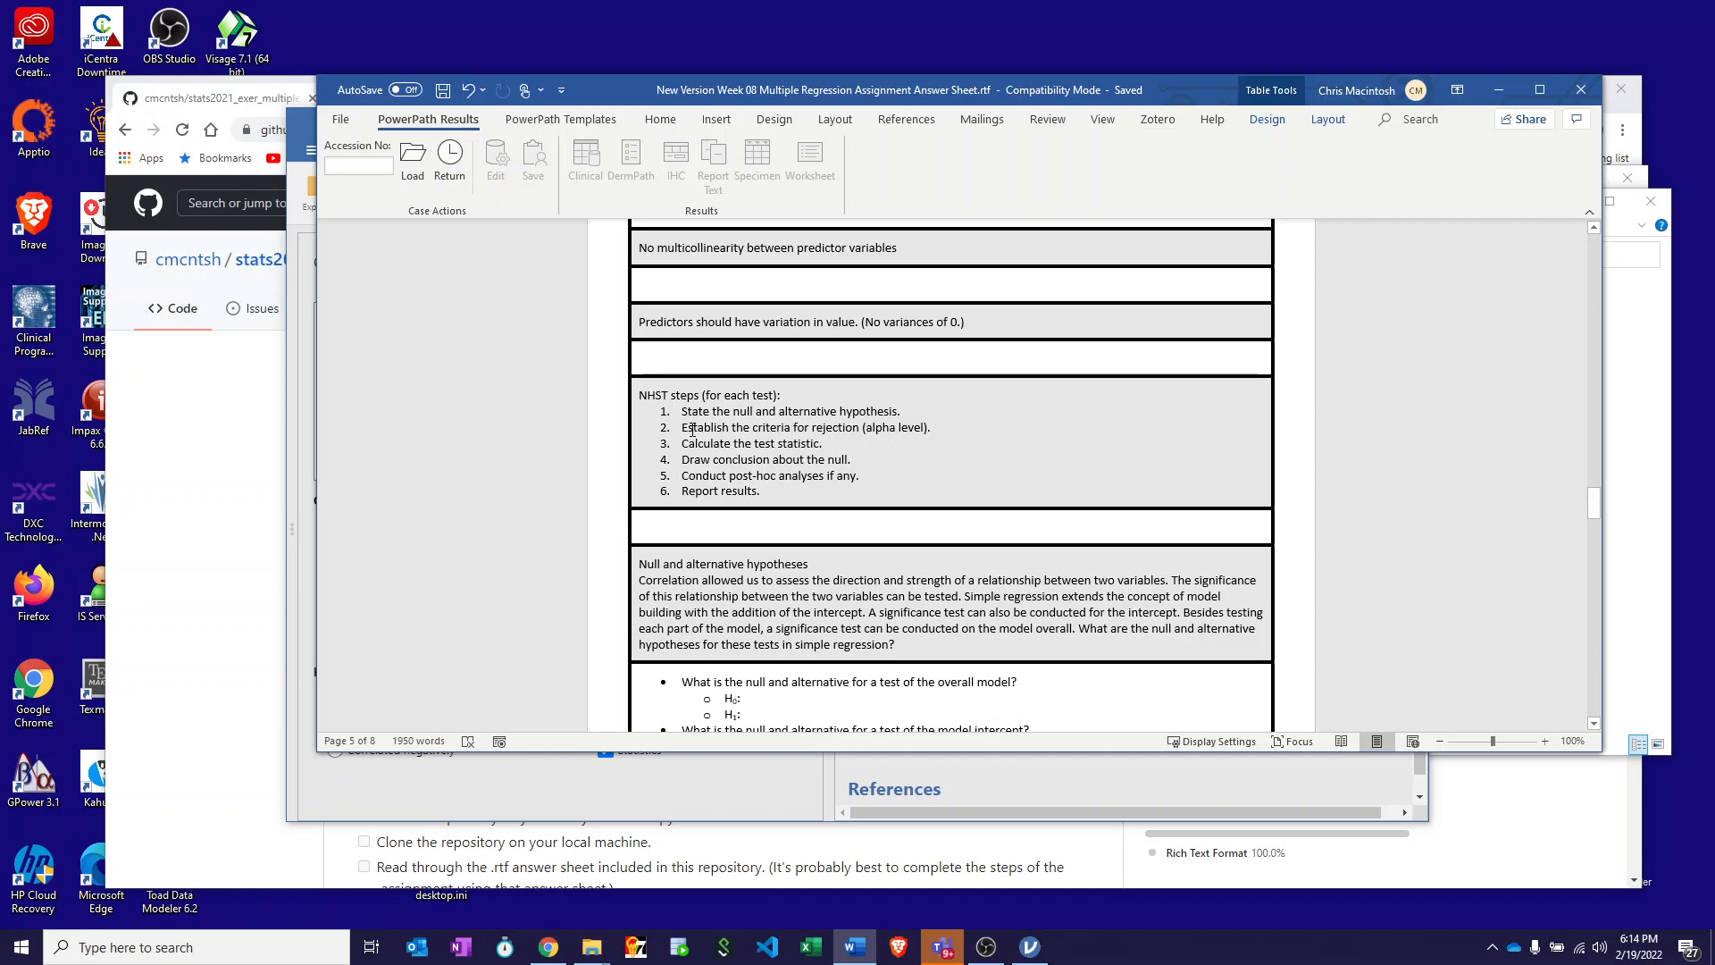
scroll(693, 429, down, 2)
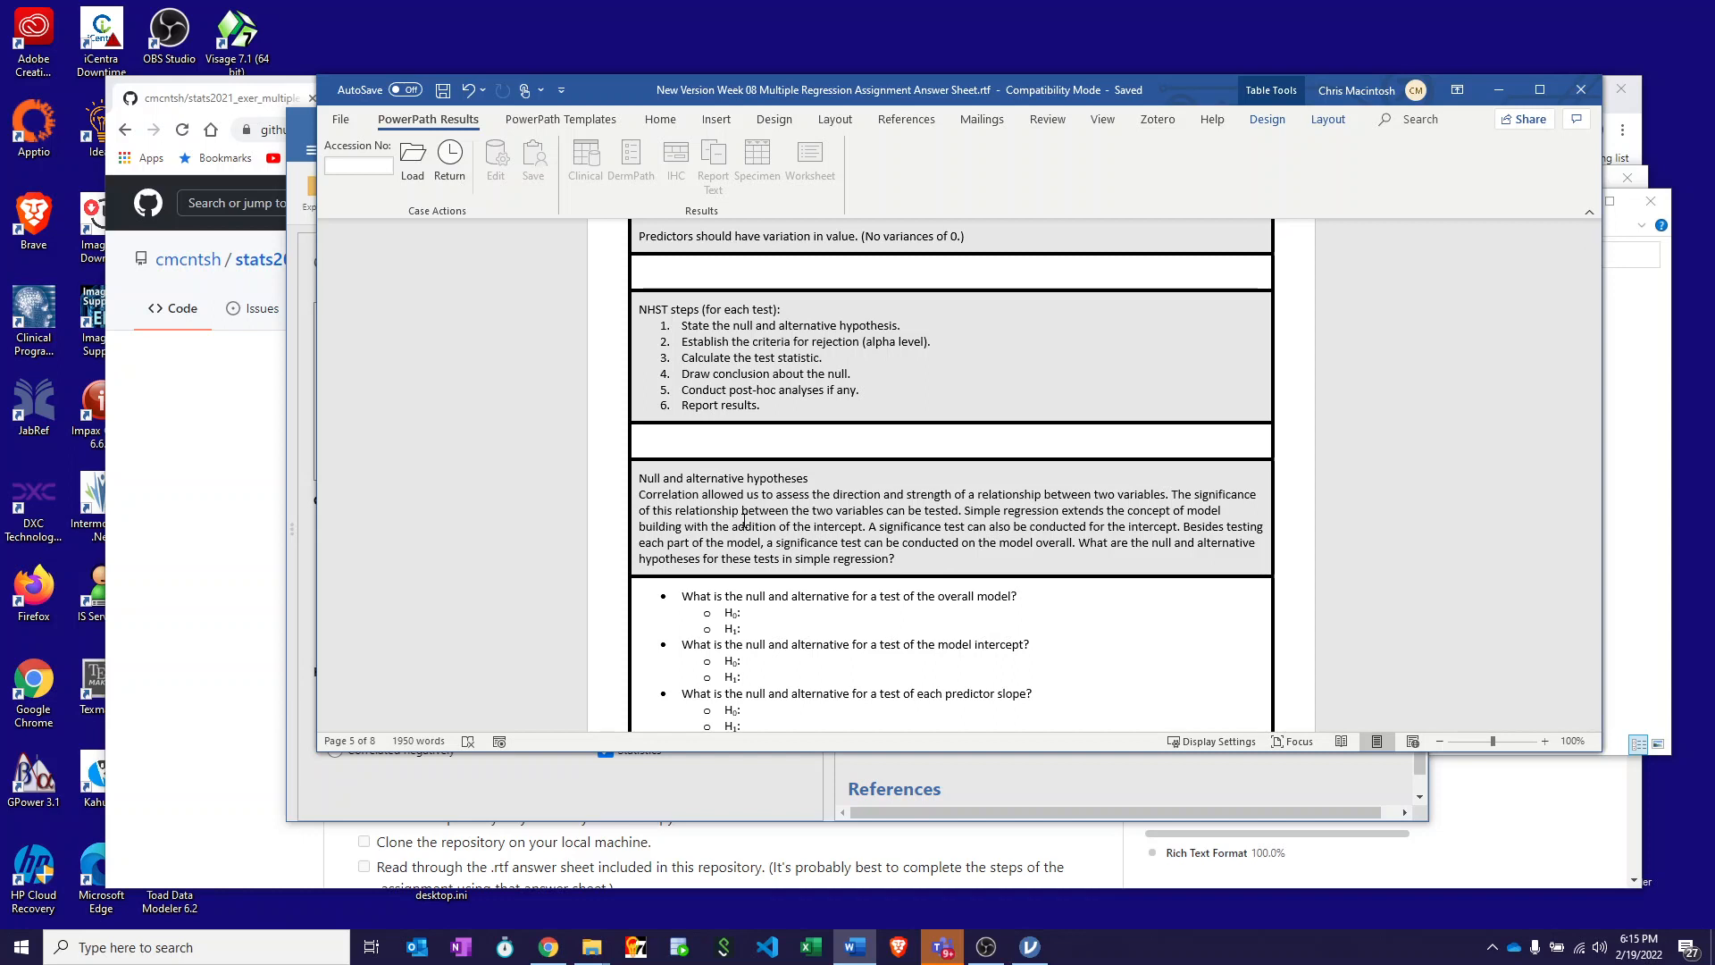
scroll(723, 506, down, 2)
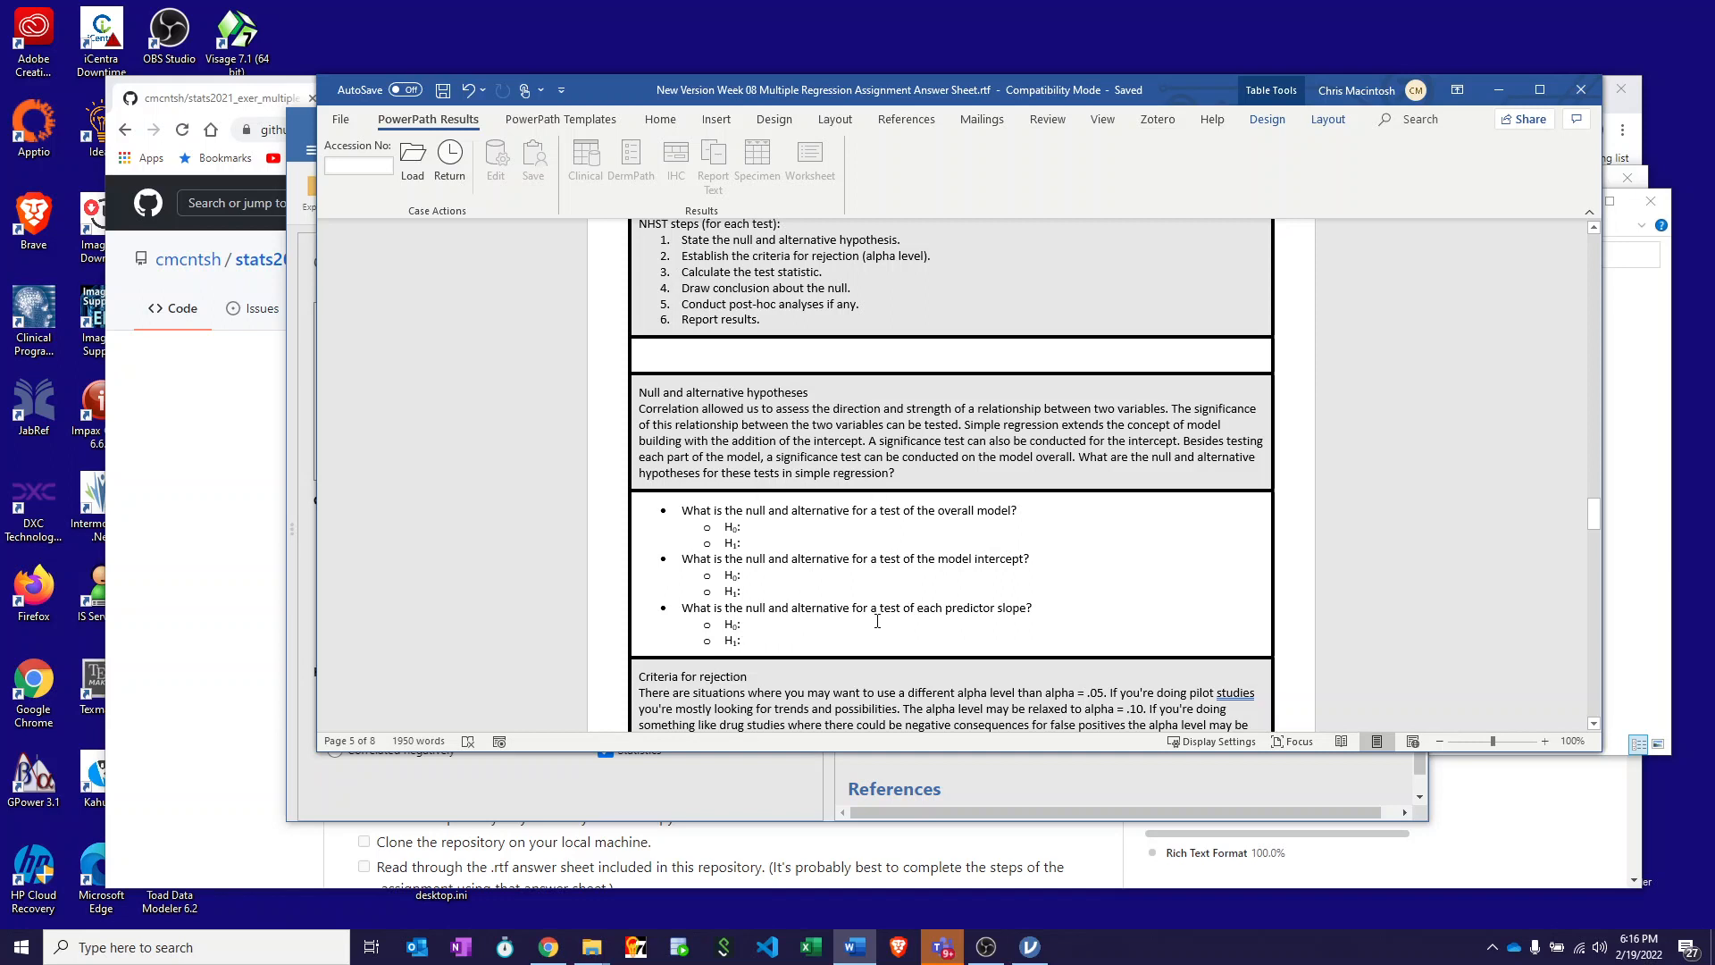
scroll(877, 621, down, 2)
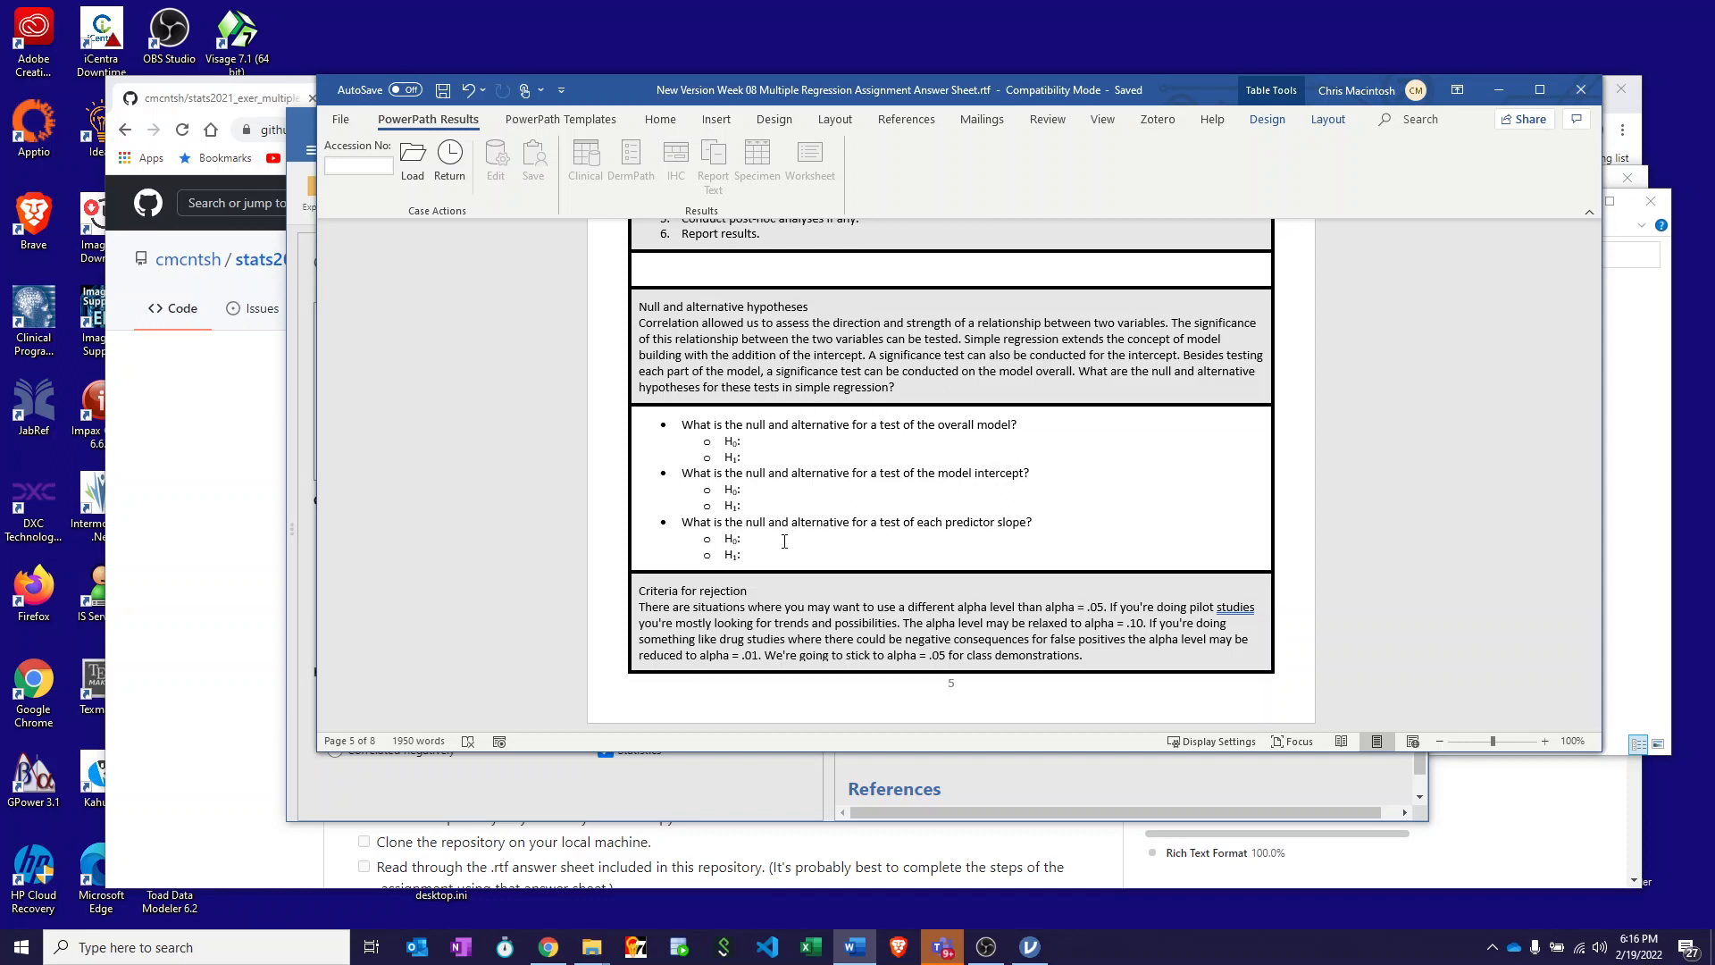
Step: Read the answer sheet's rejection criteria questions and the instructions for calculating the multiple regression test statistic
scroll(785, 542, down, 3)
scroll(784, 541, down, 2)
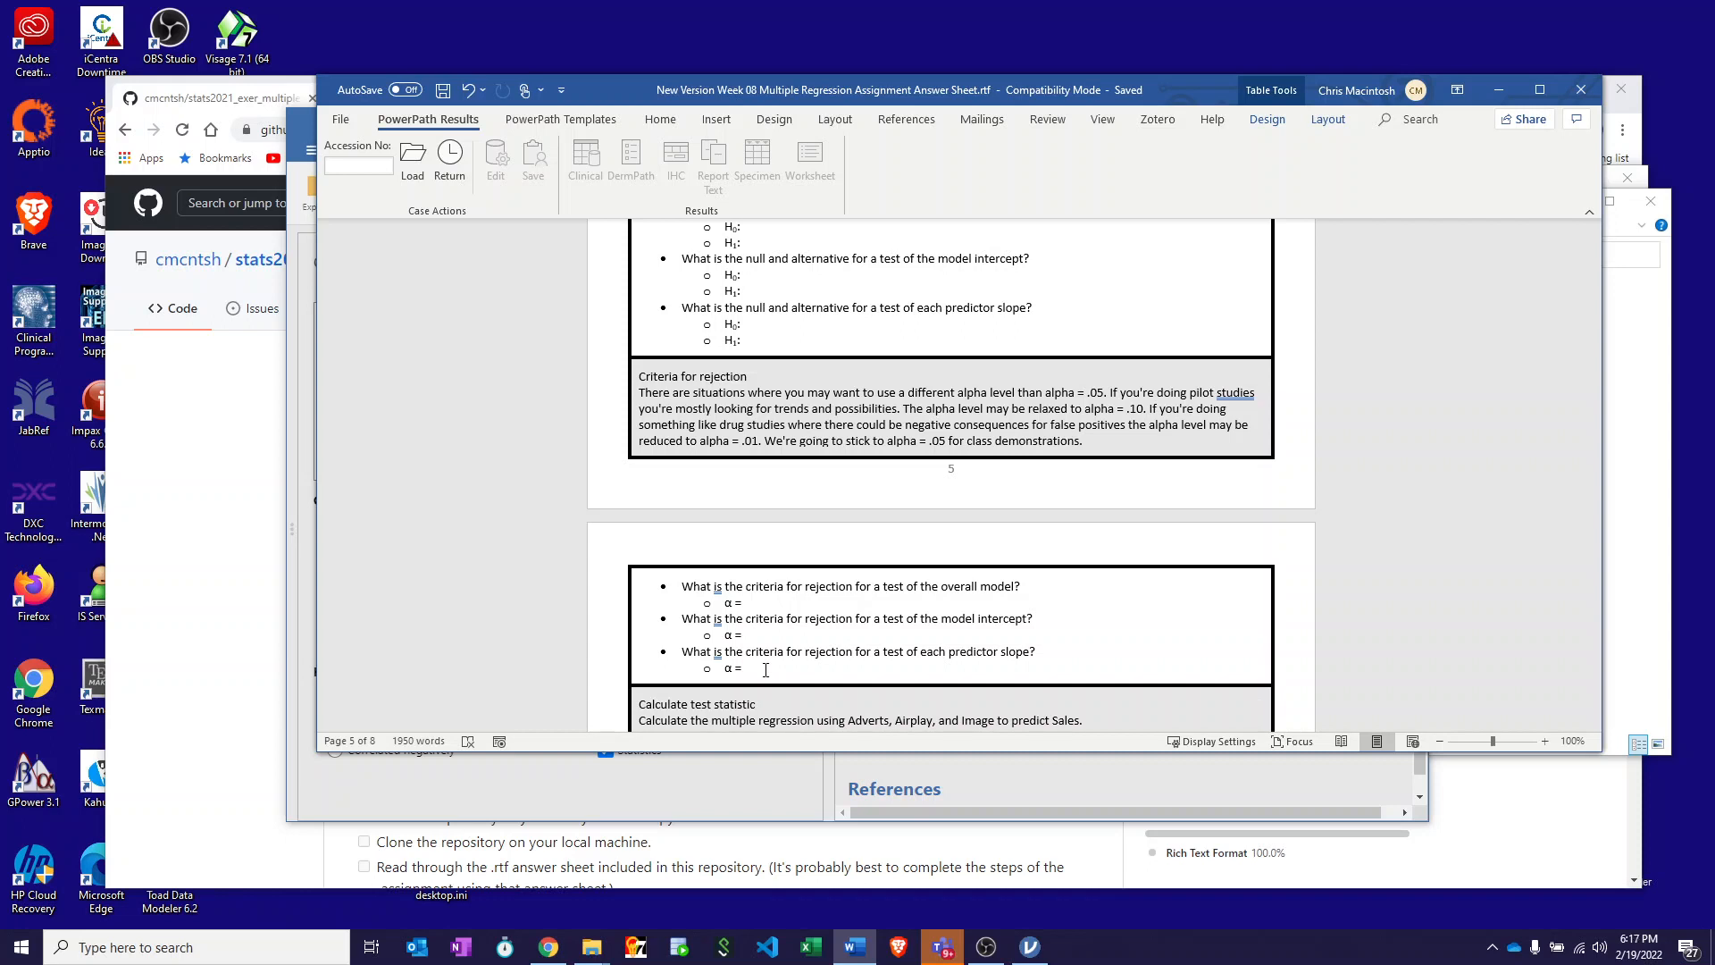
scroll(766, 669, down, 3)
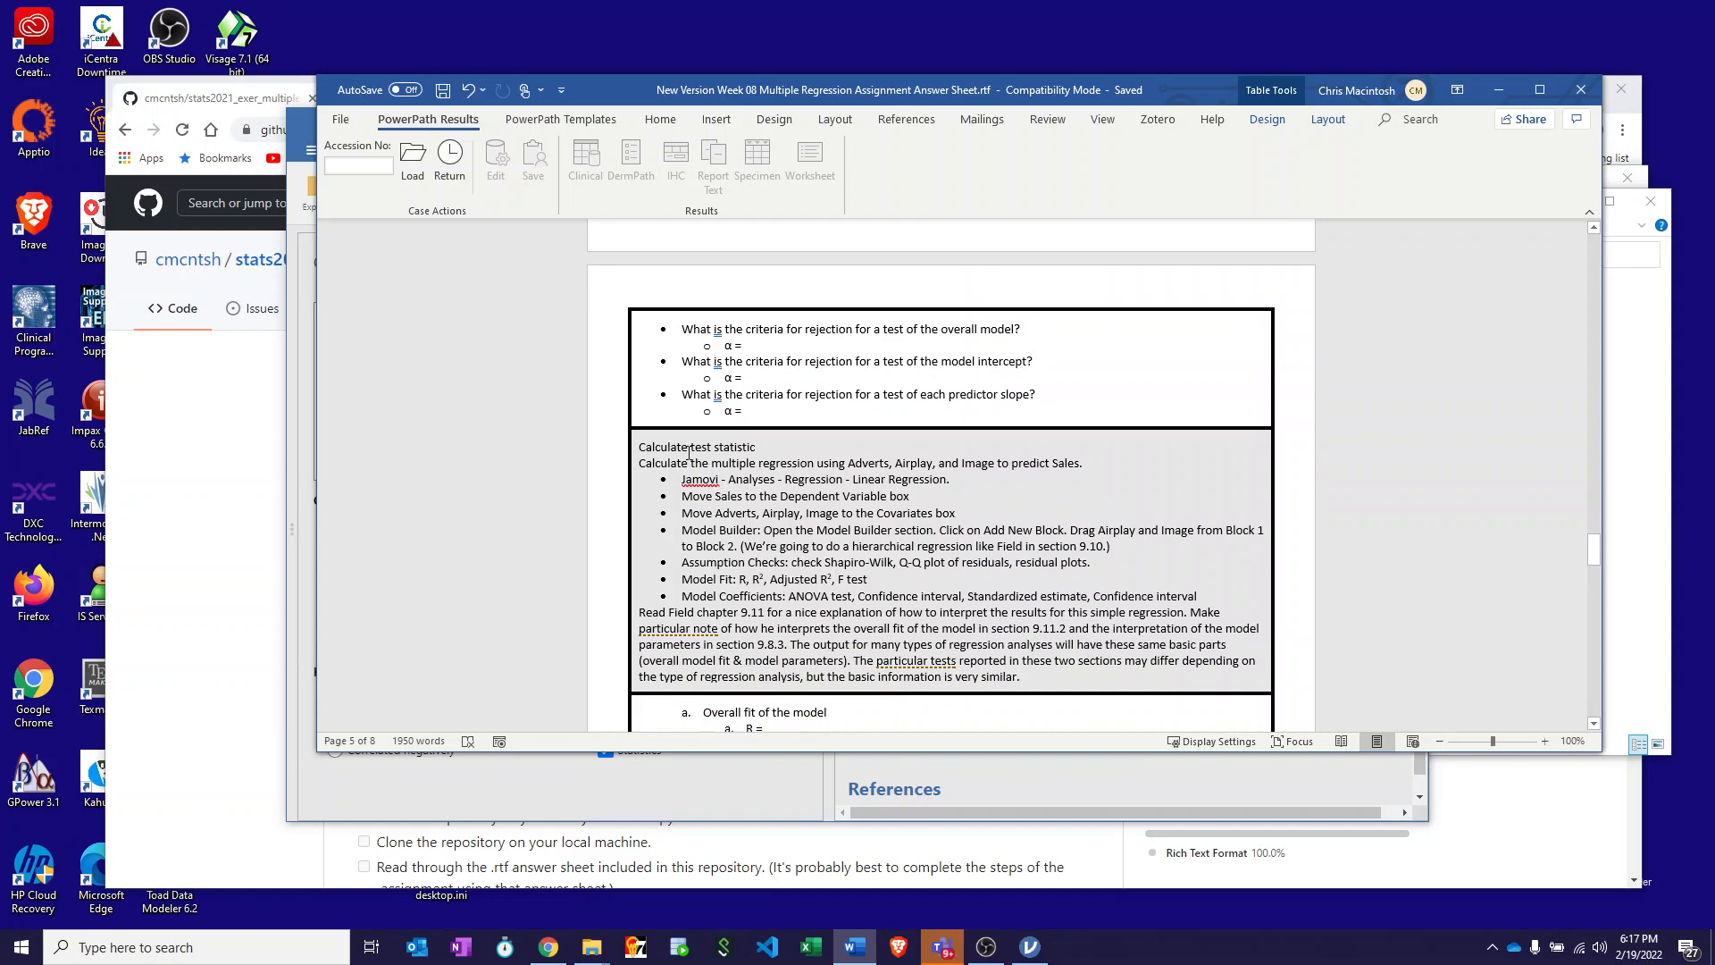
Step: Switch to jamovi and set up a Linear Regression with Sales as dependent variable and Adverts, Airplay and Image as covariates
drag(598, 85, 1714, 128)
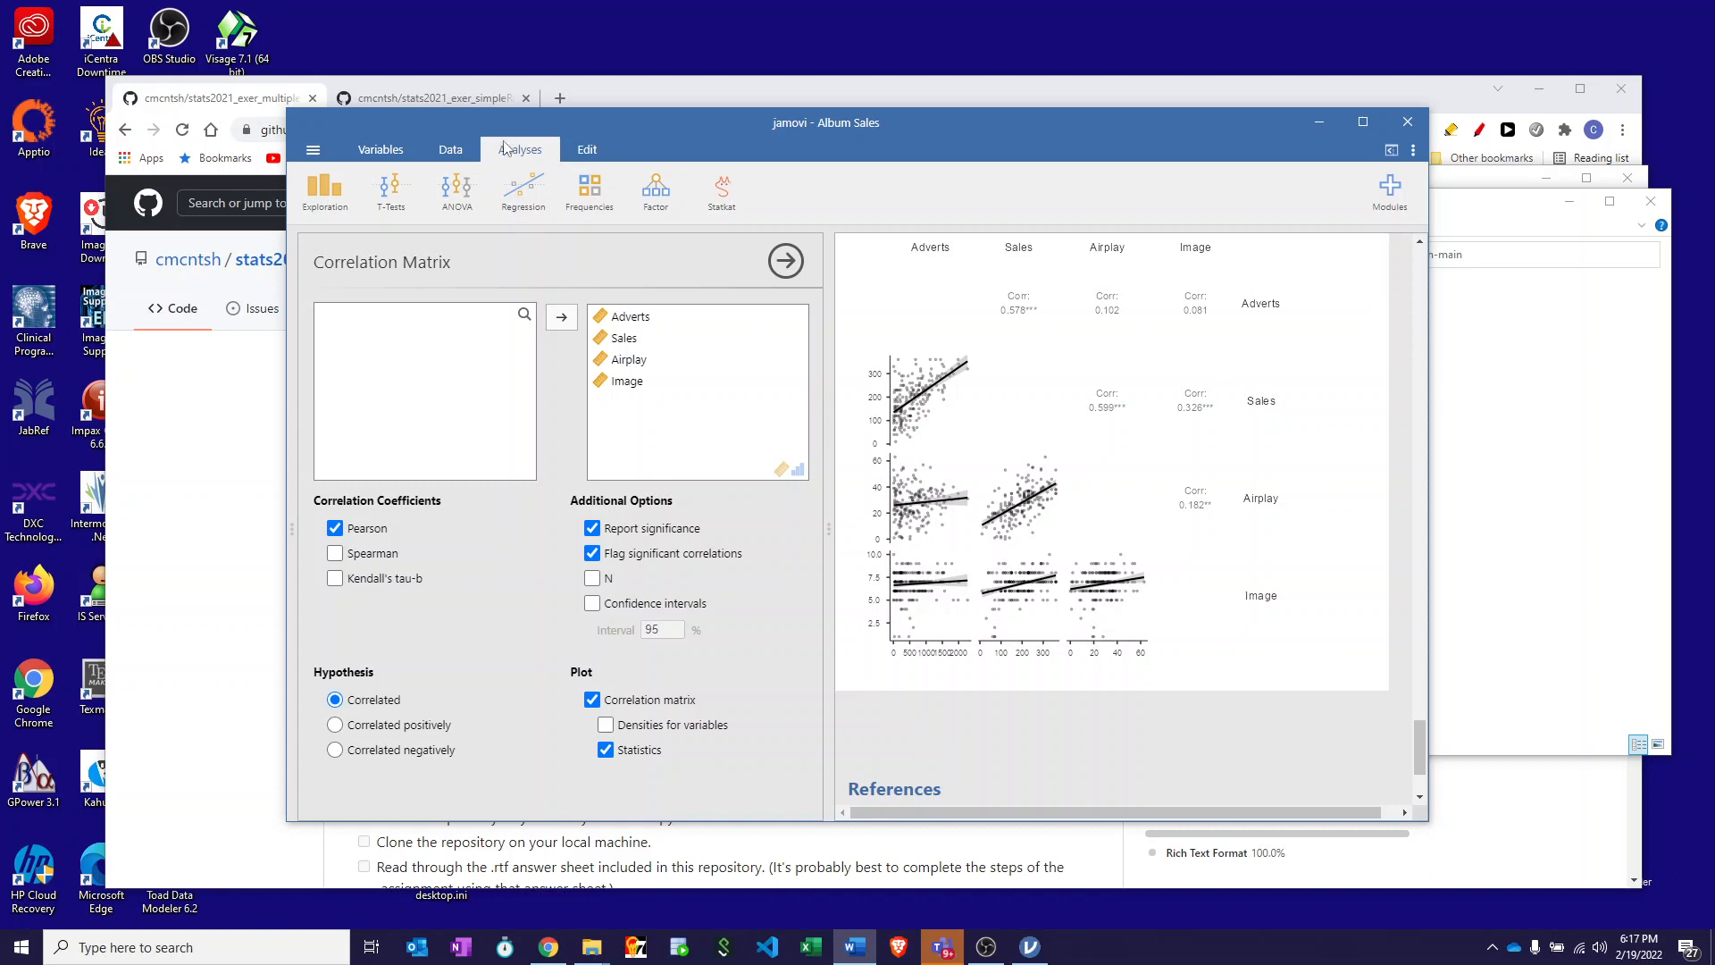
click(525, 200)
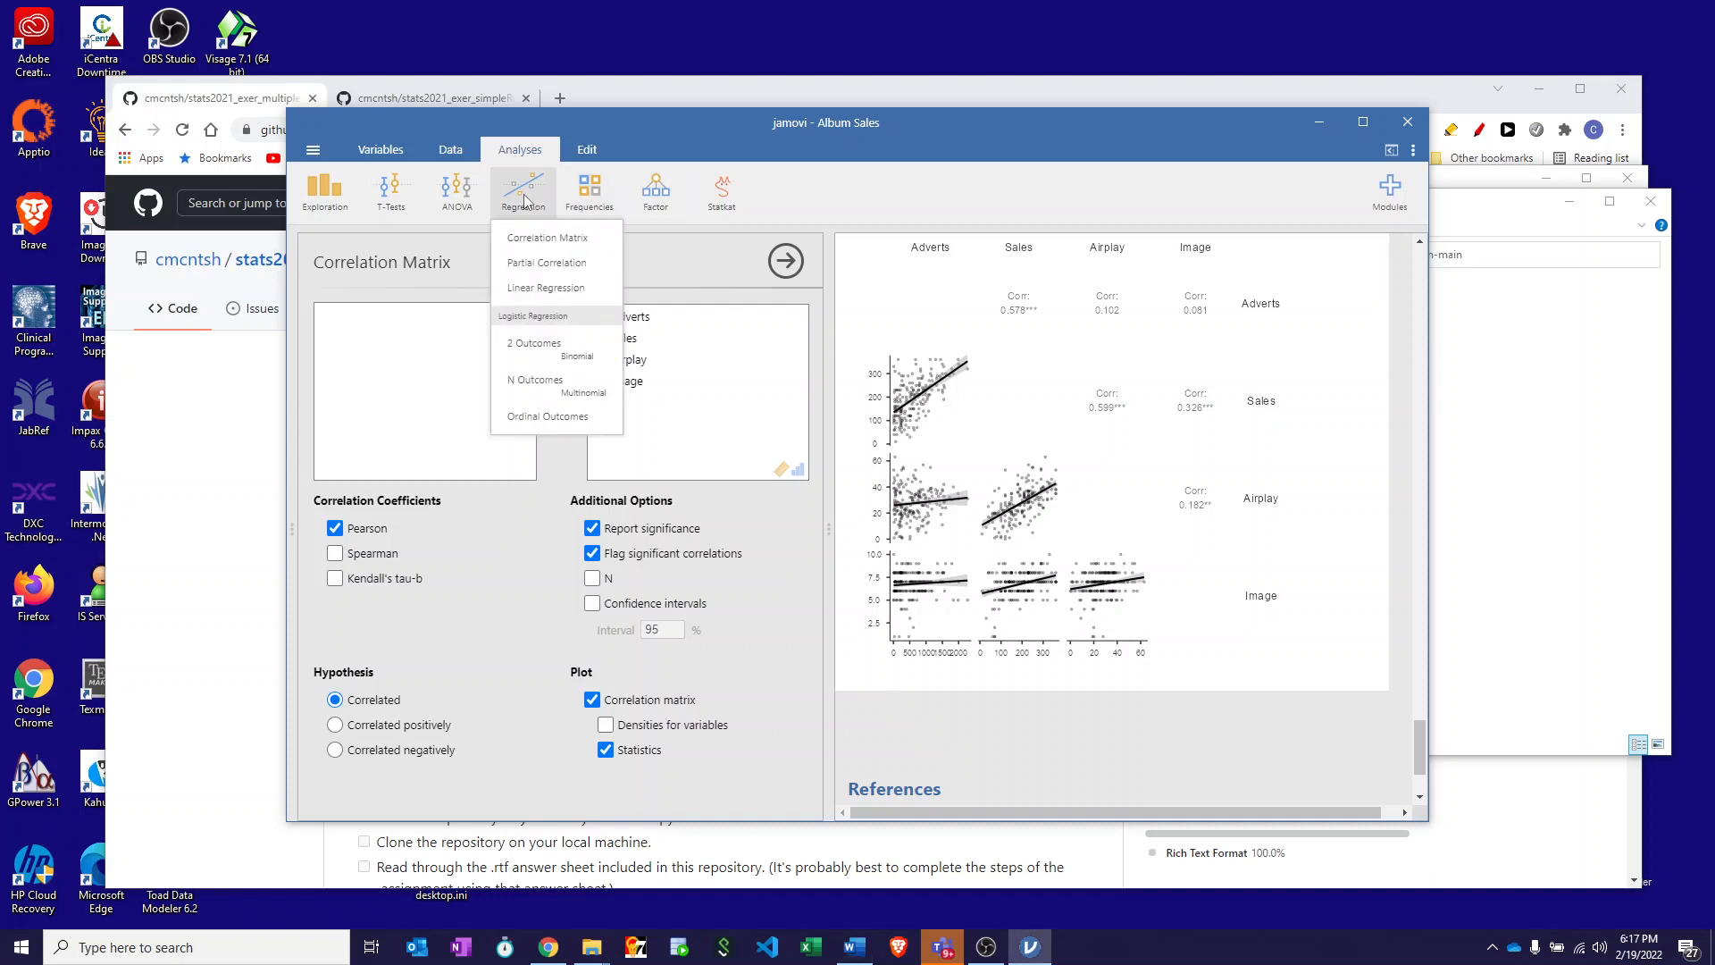
click(559, 293)
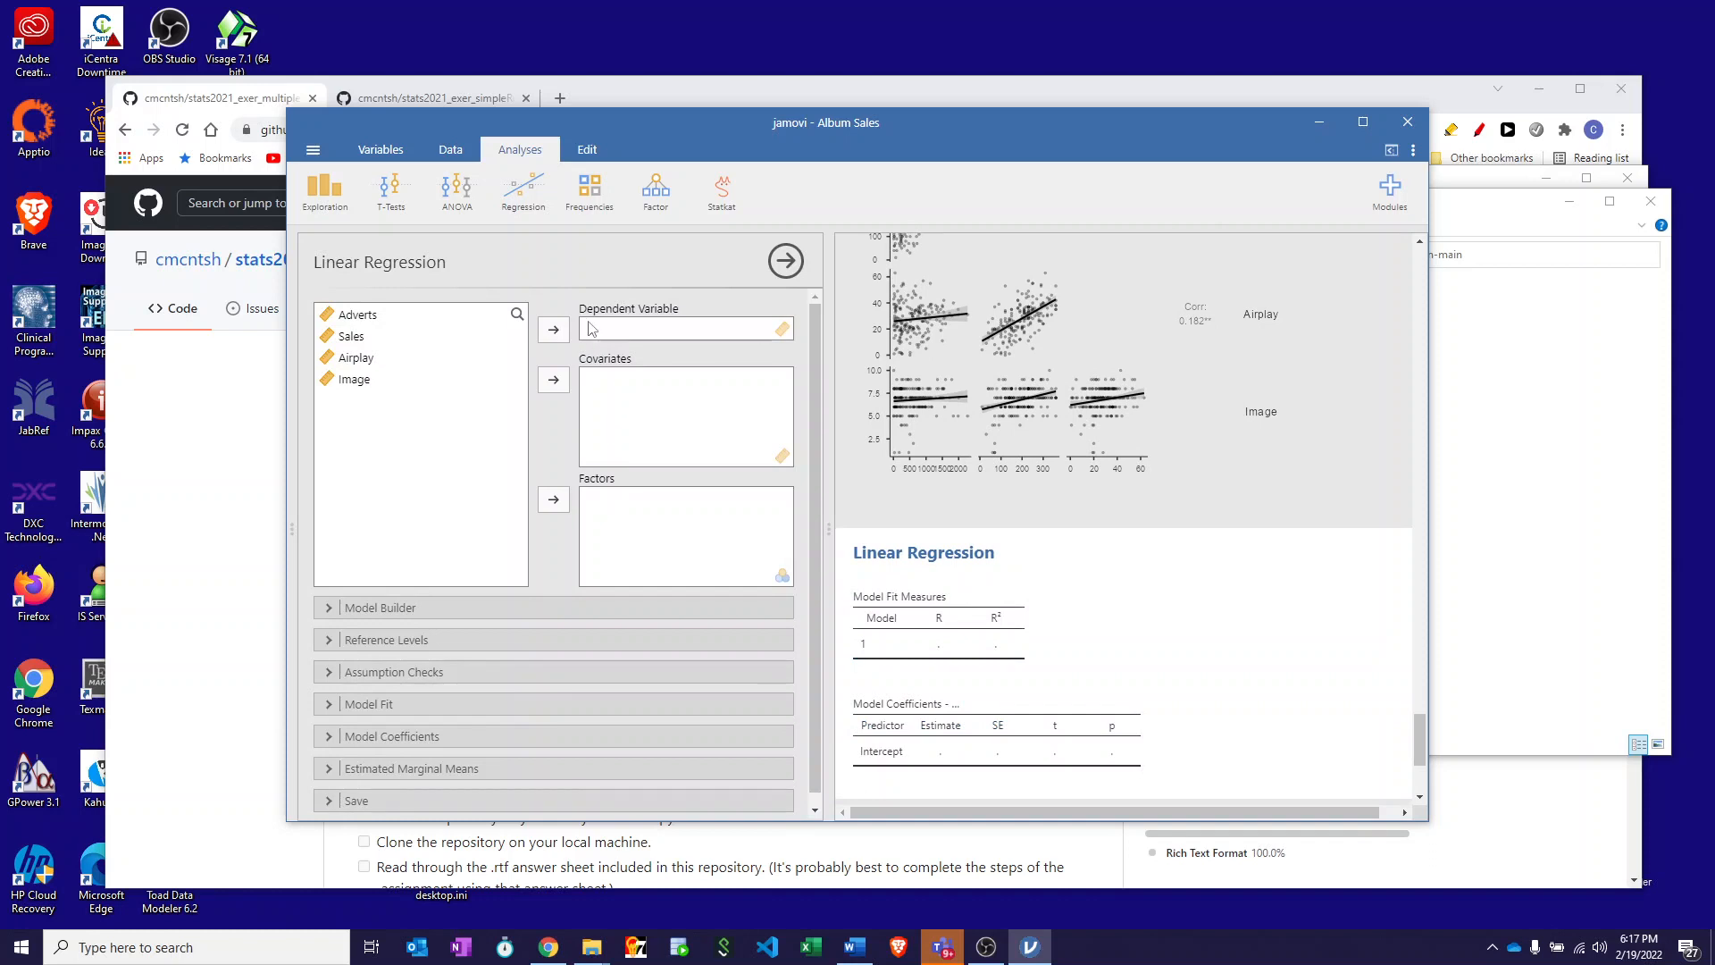
click(347, 337)
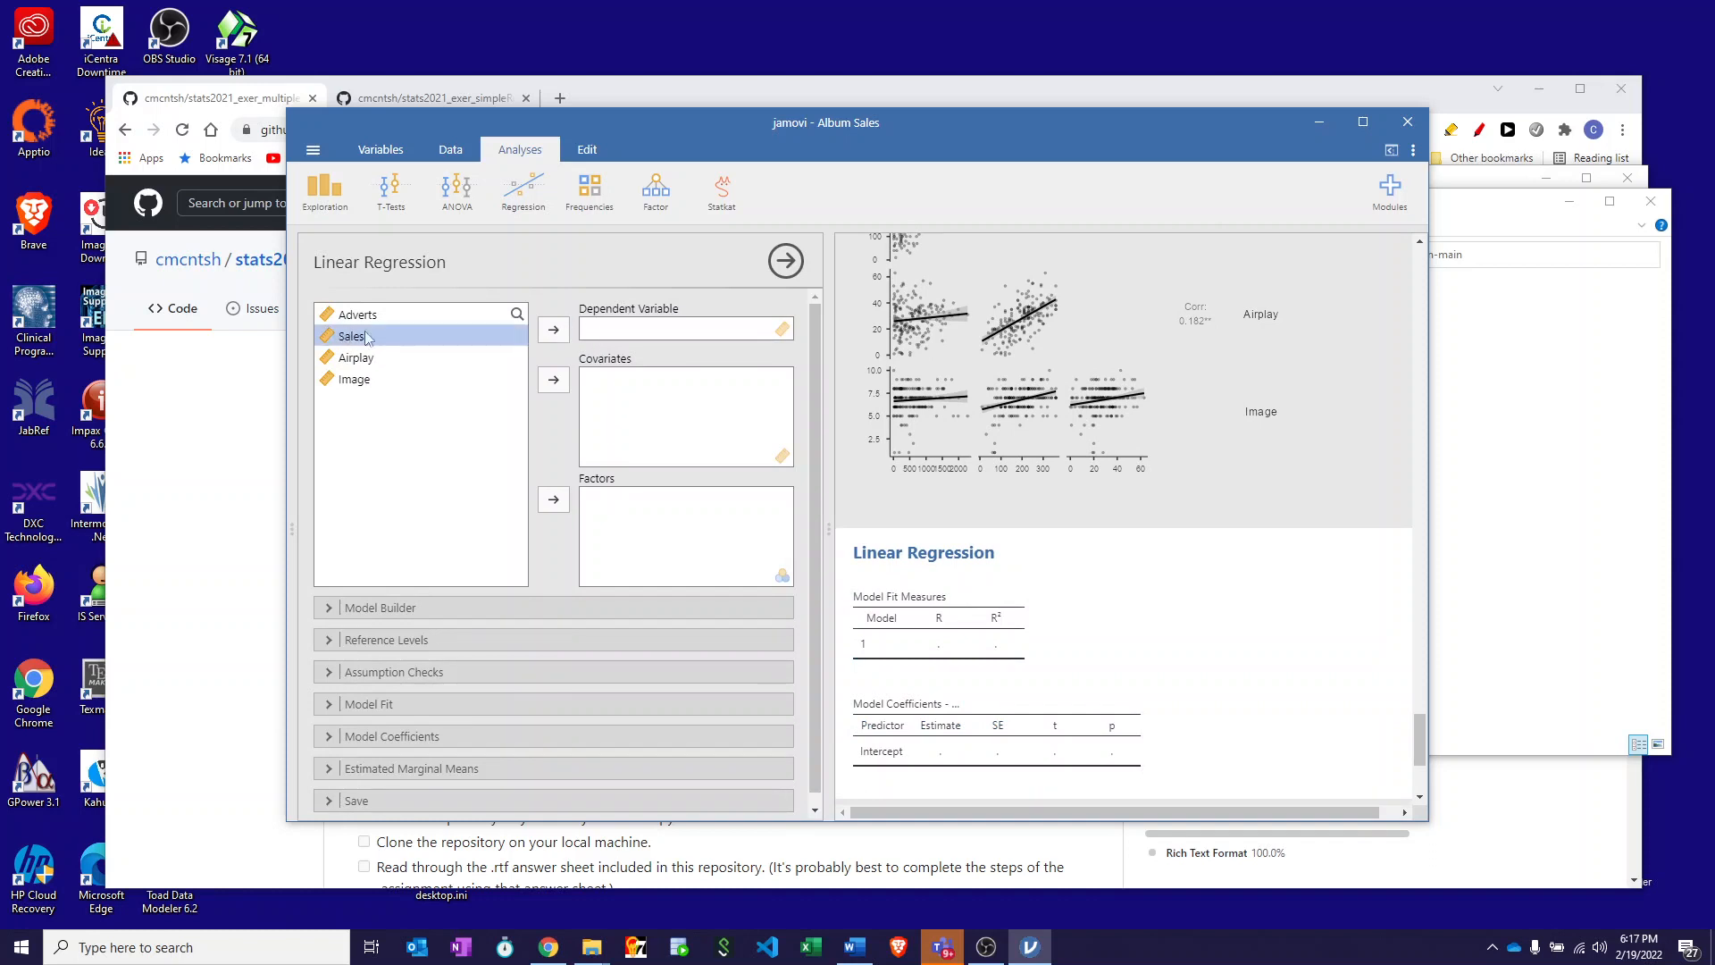
click(555, 330)
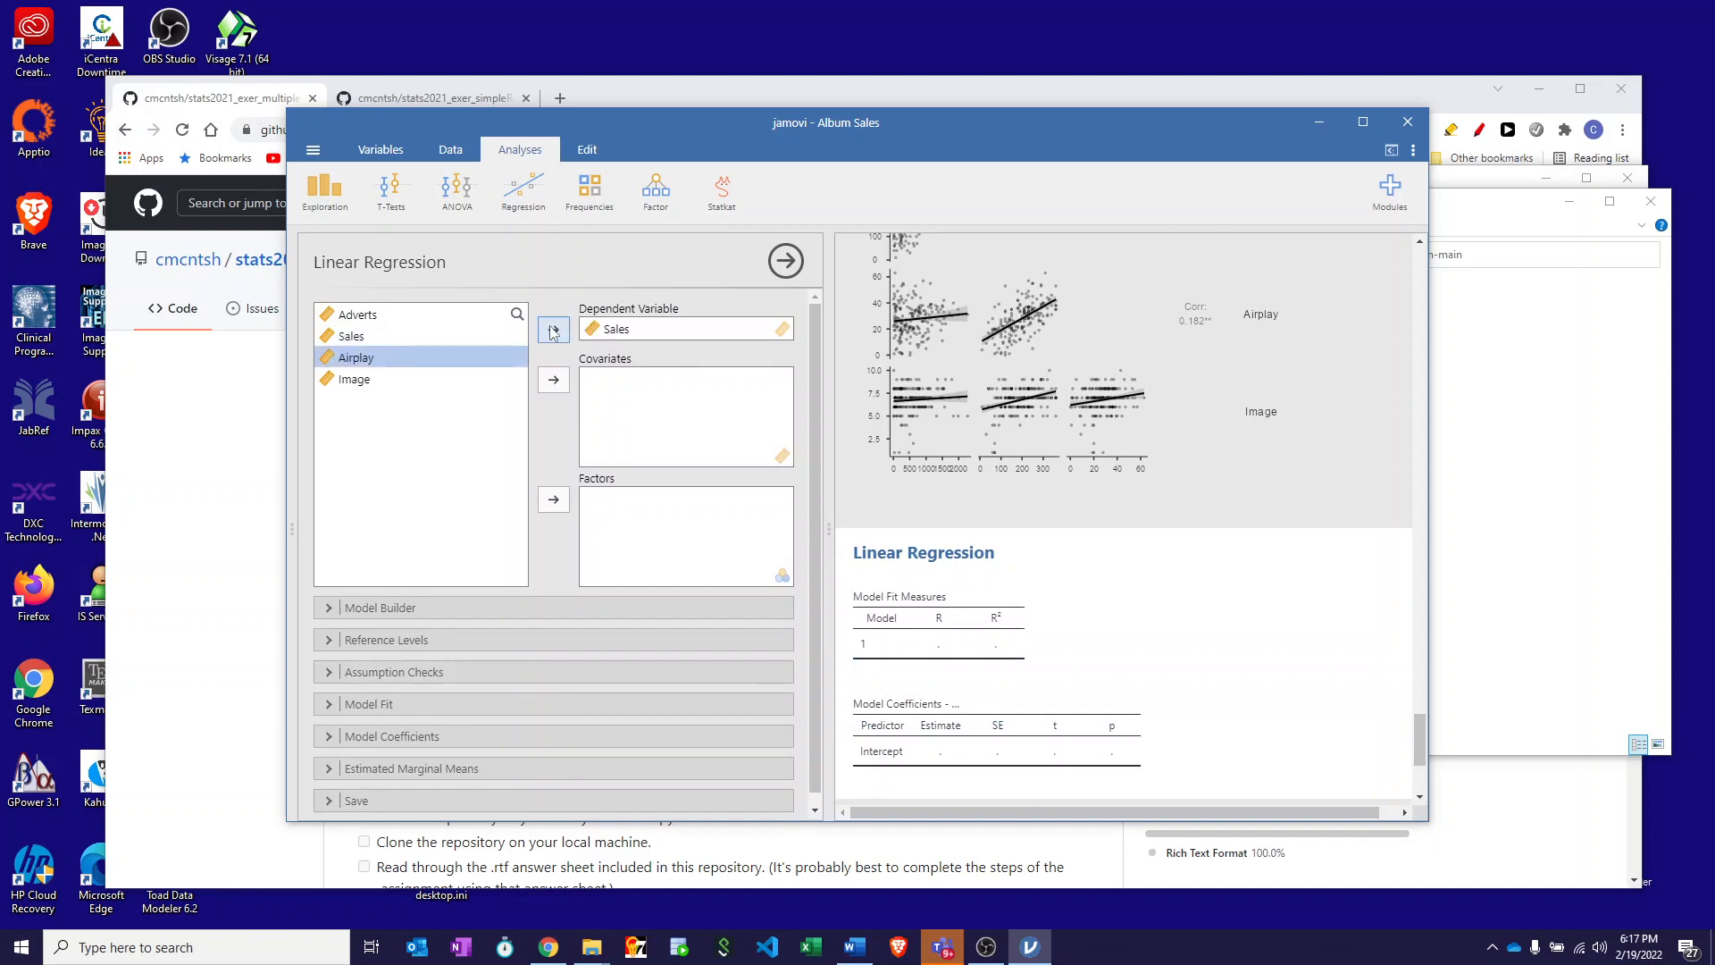
click(354, 317)
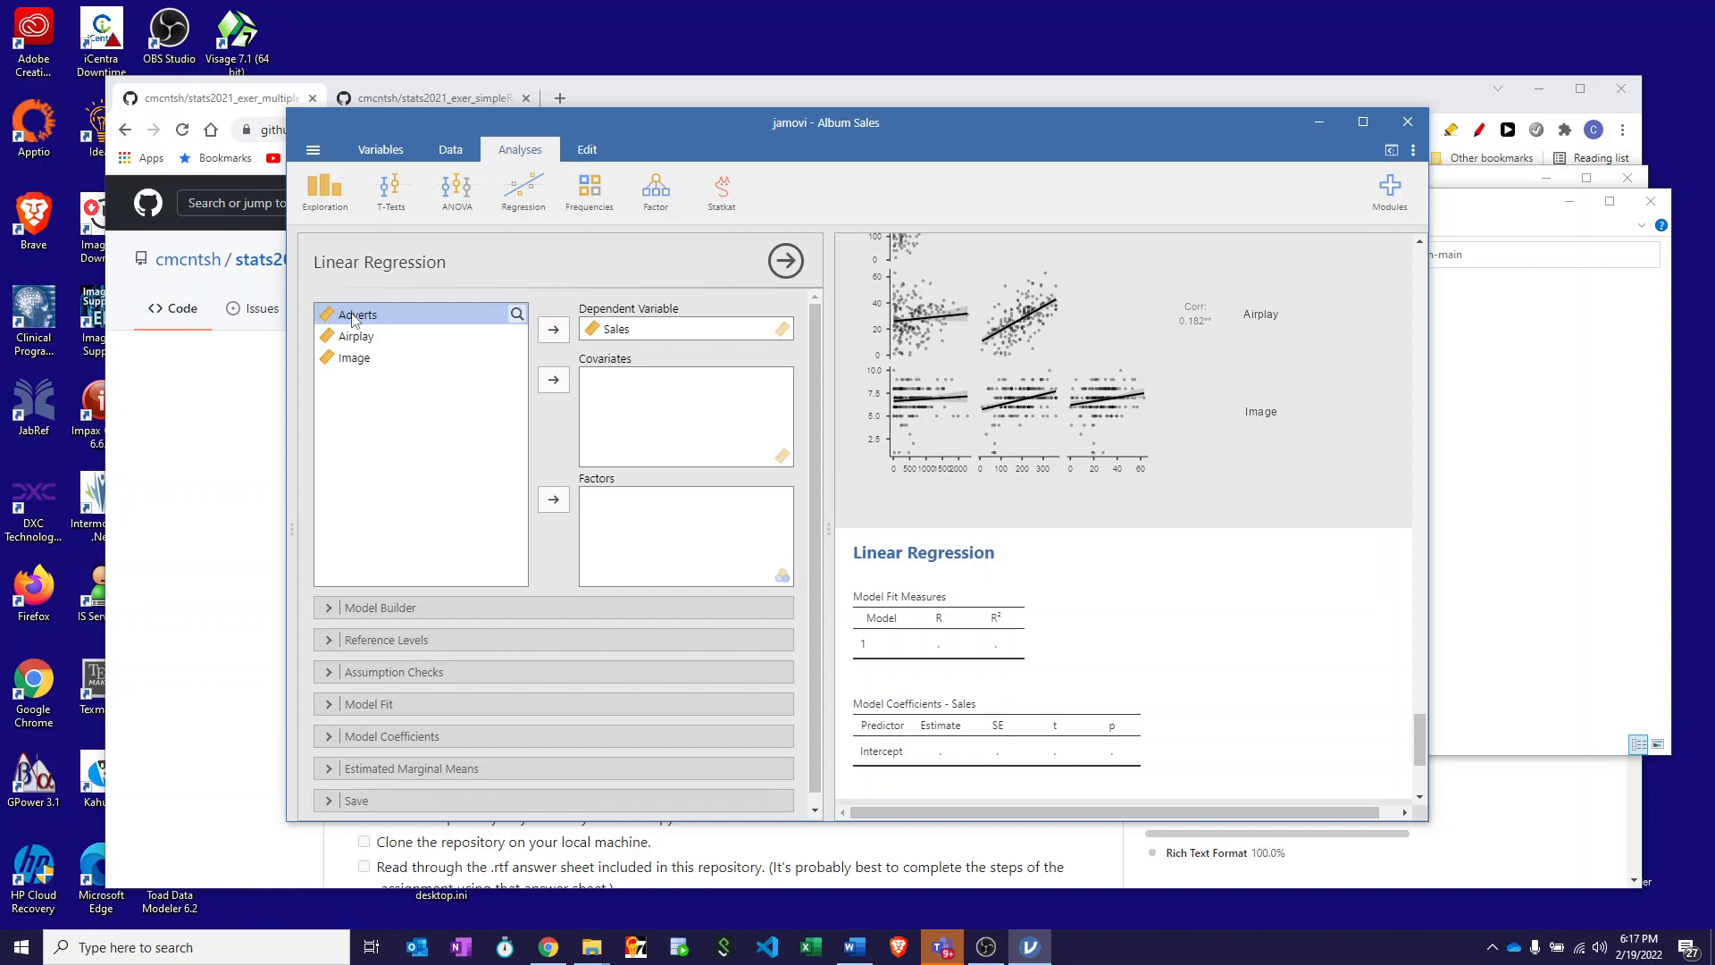
shift+click(350, 361)
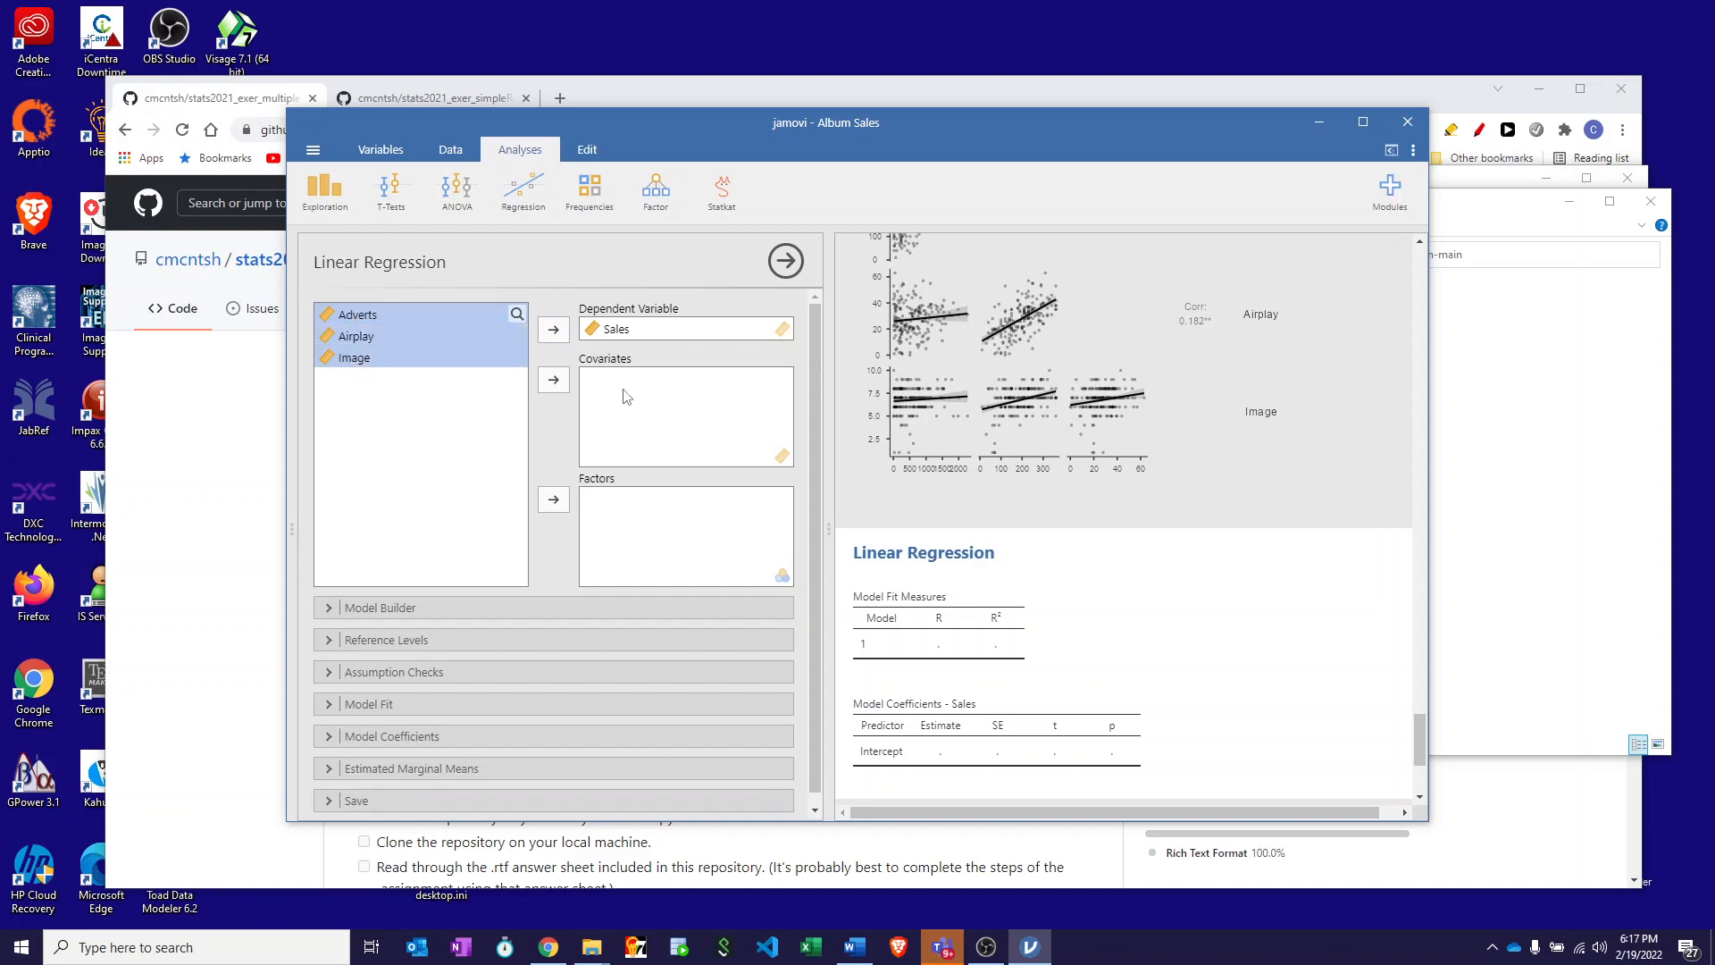
click(554, 380)
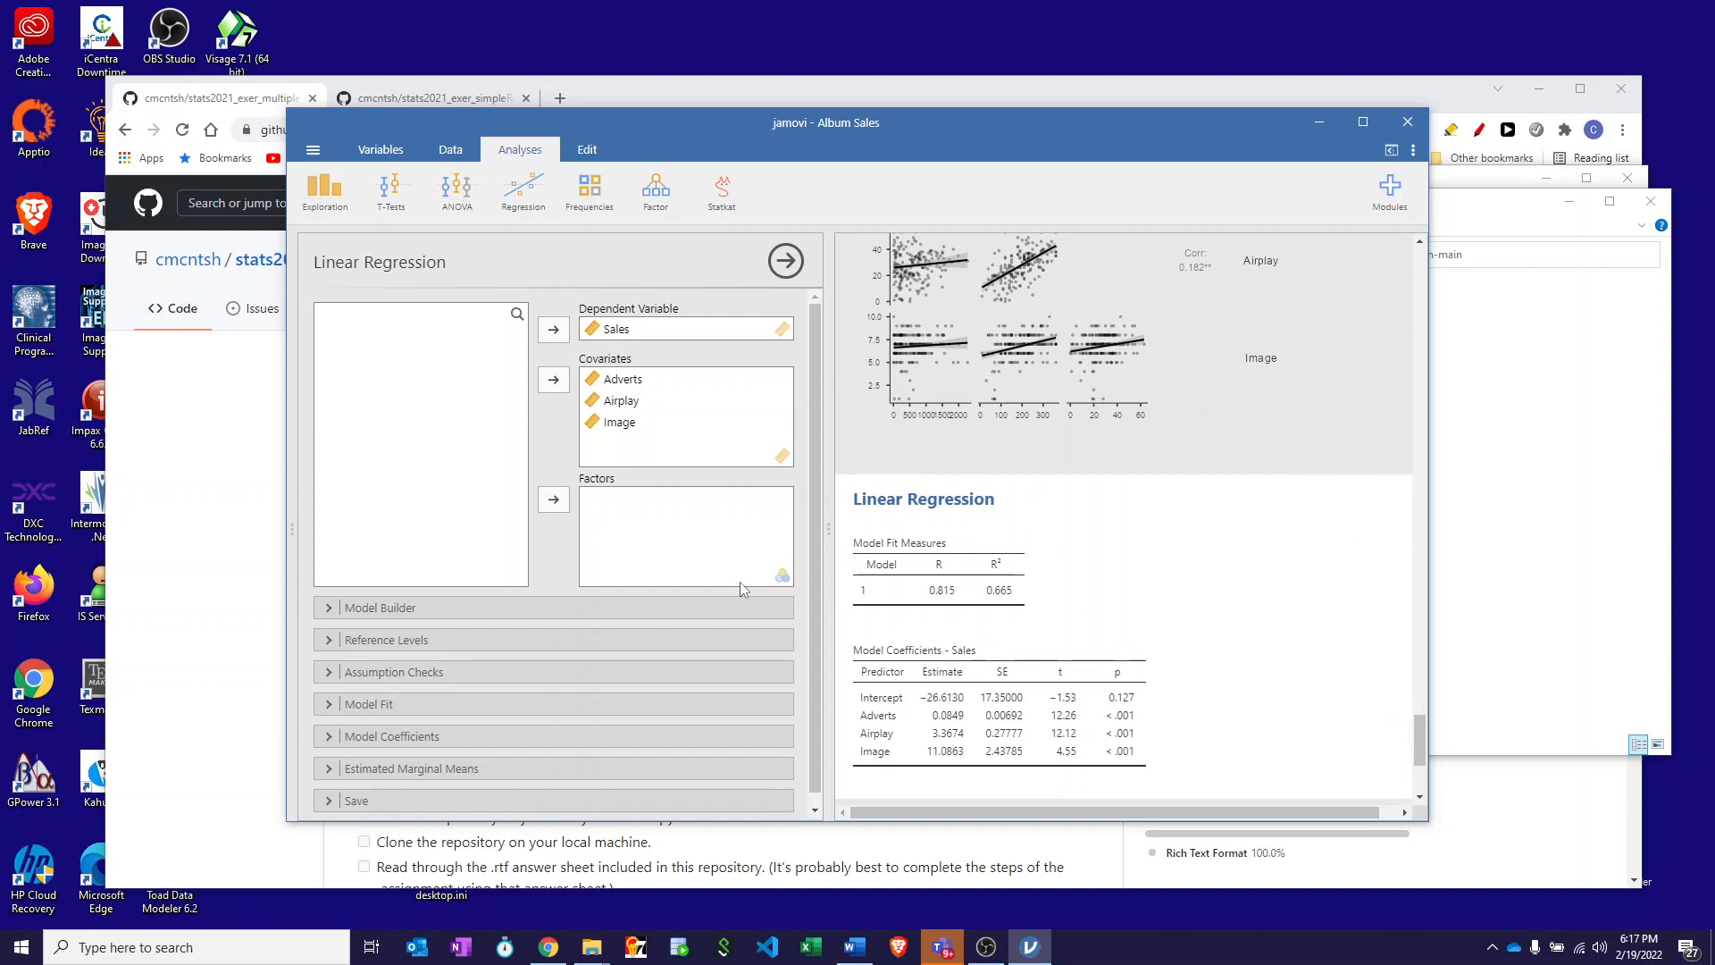
Step: Add a second block in the regression's Model Builder and move Airplay and Image into it, keeping Adverts in Block 1
click(330, 611)
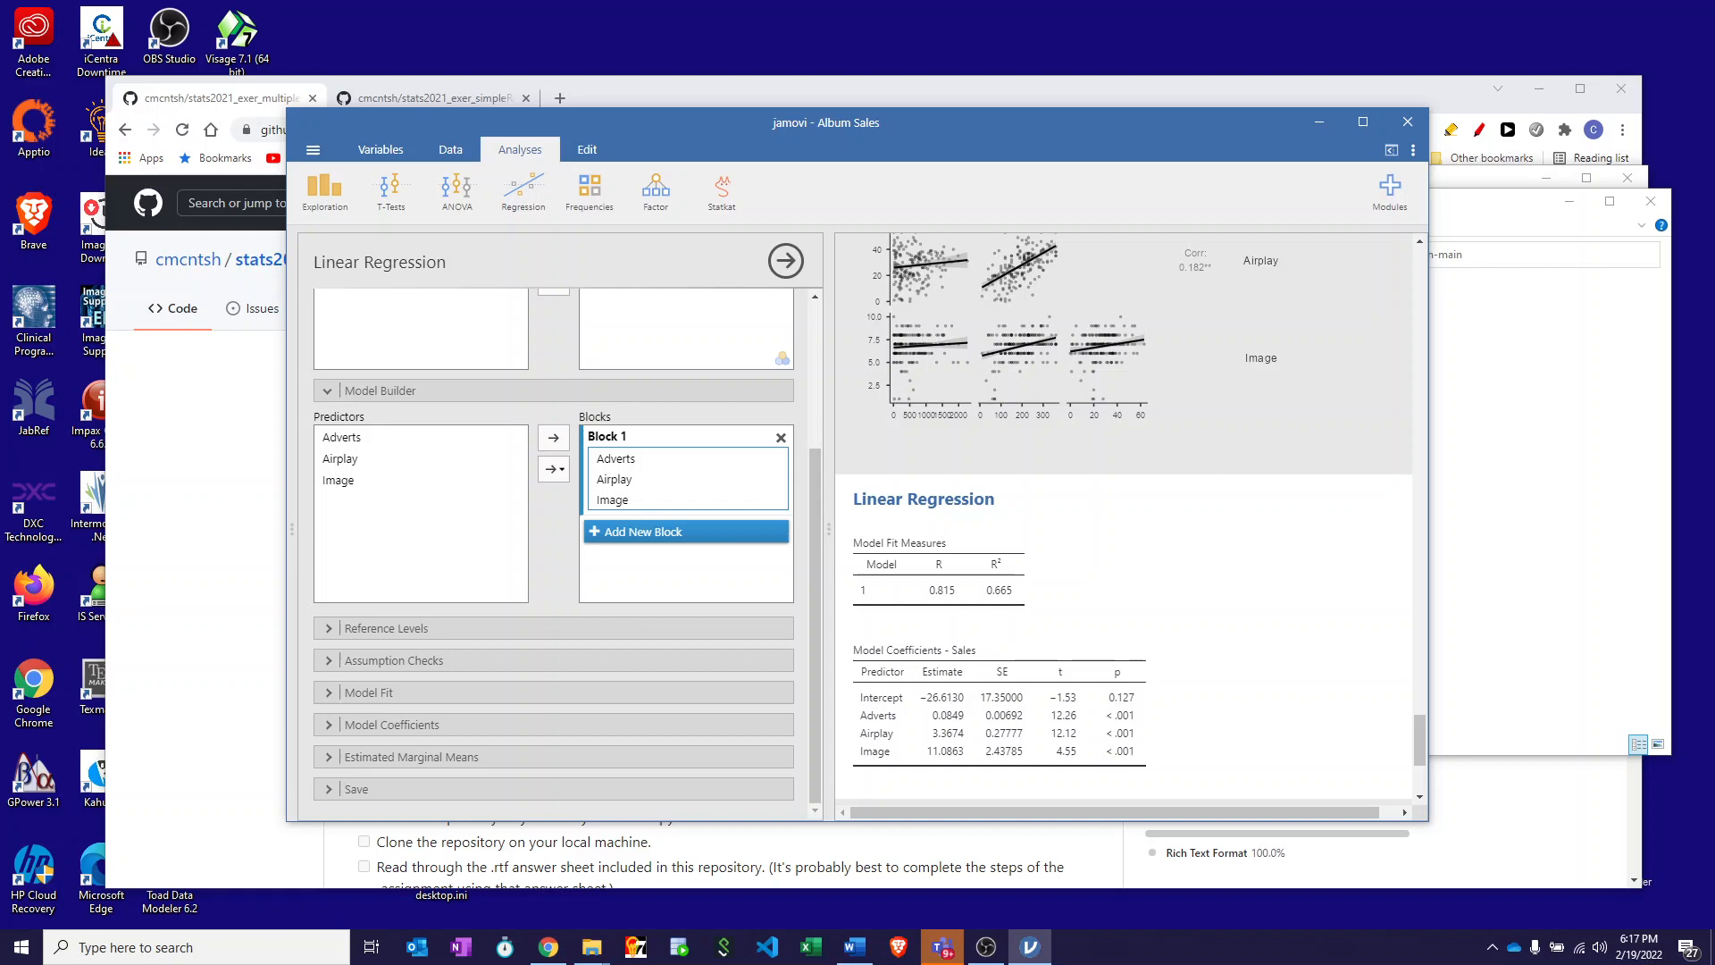
key(alt+Tab)
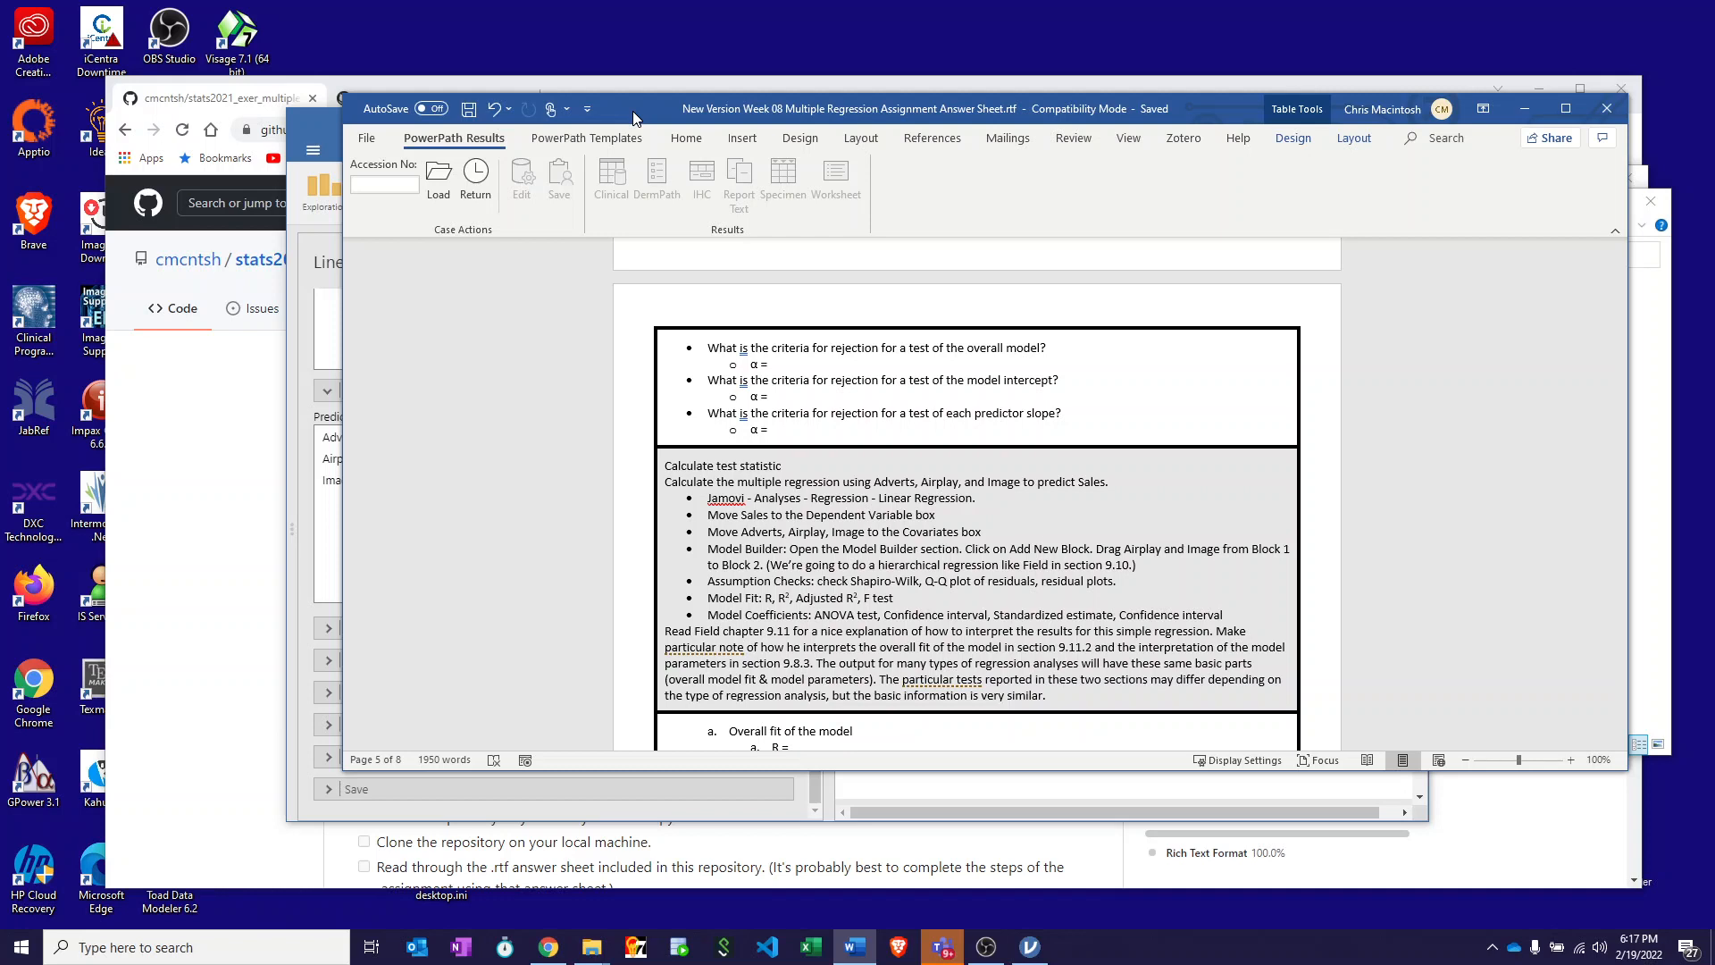
drag(633, 117, 659, 120)
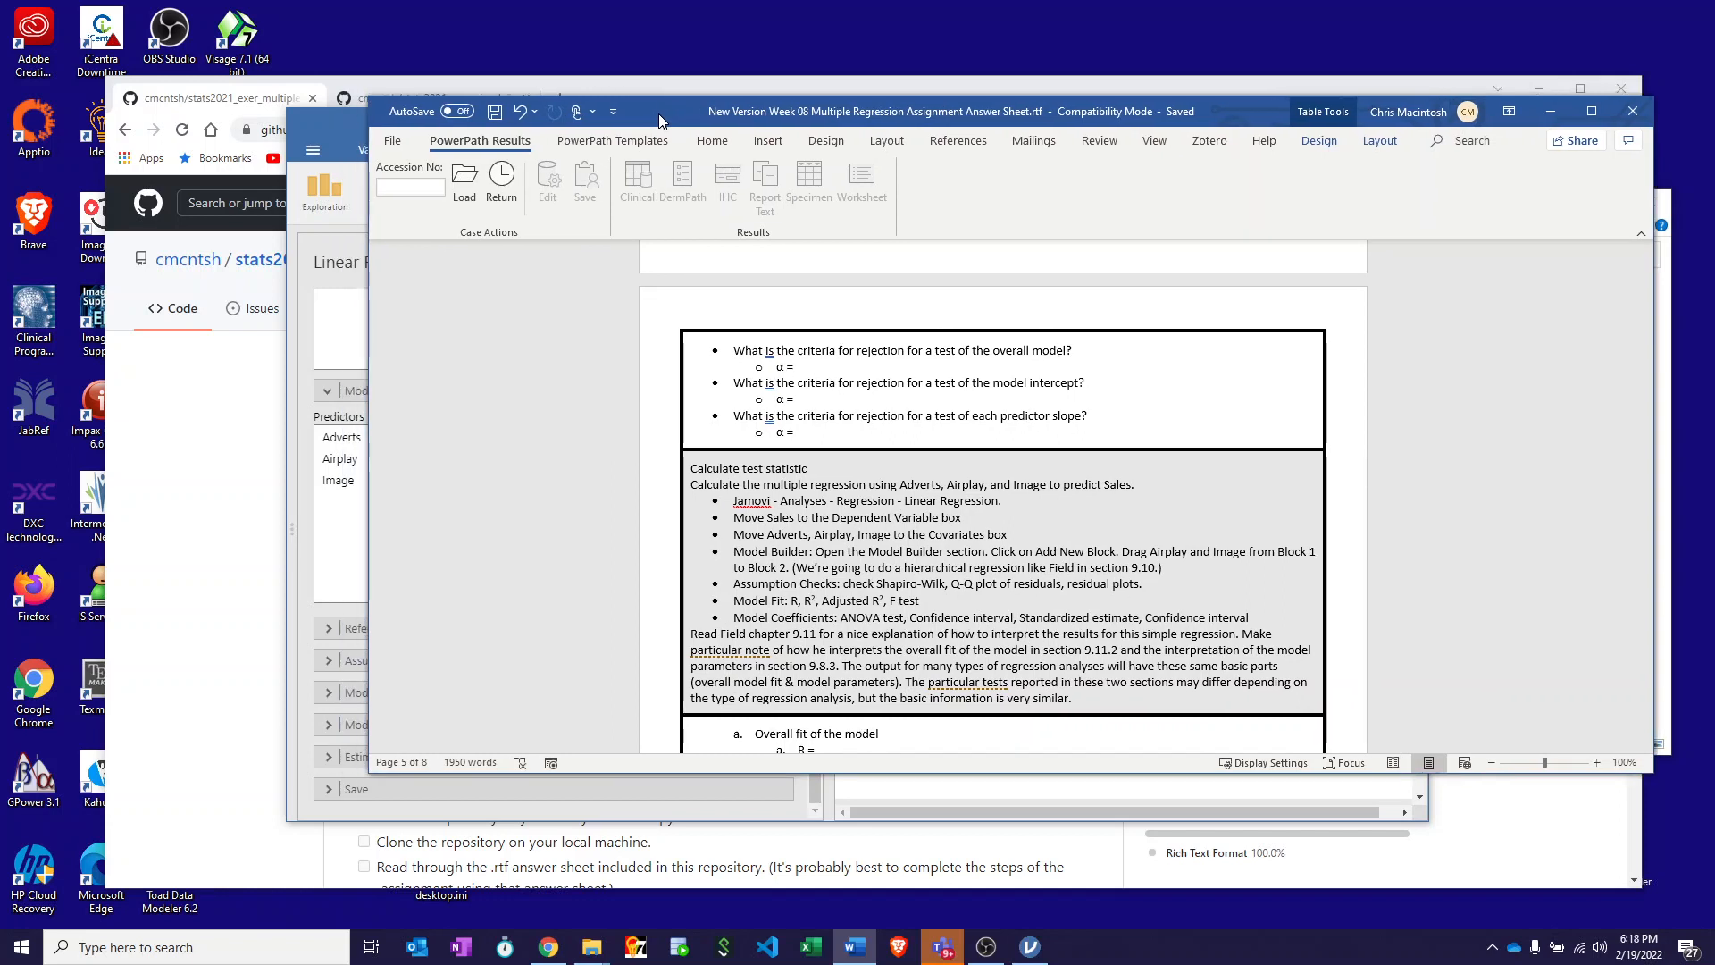
key(alt+Tab)
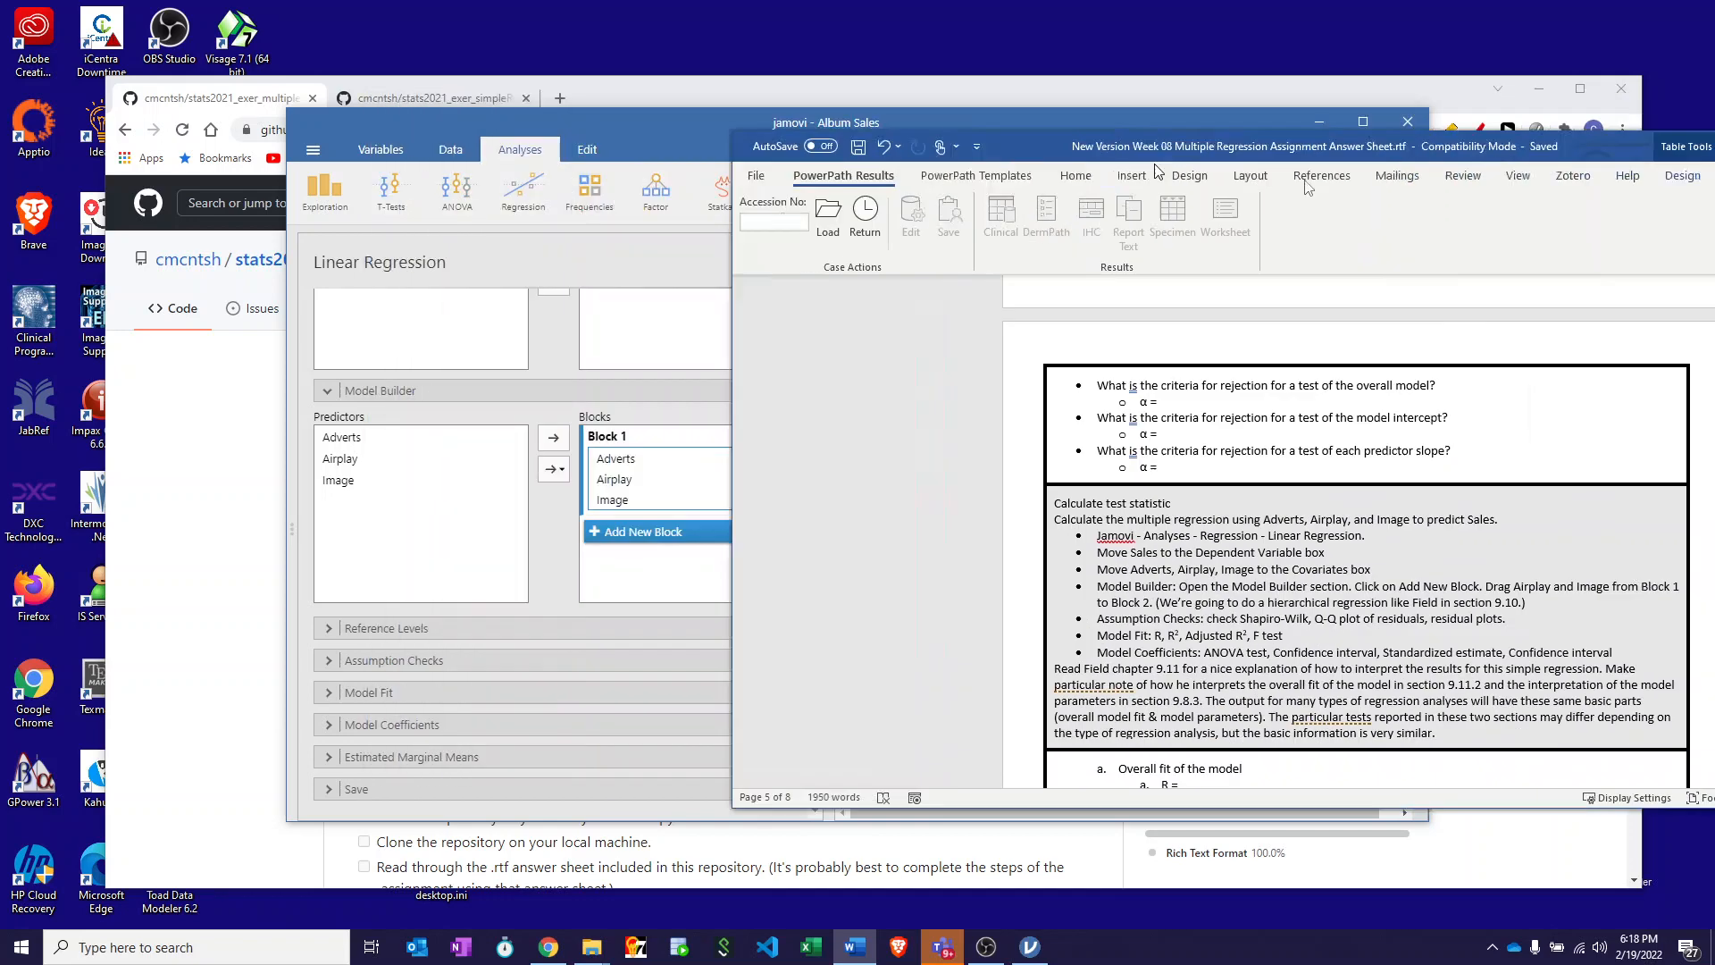
click(648, 536)
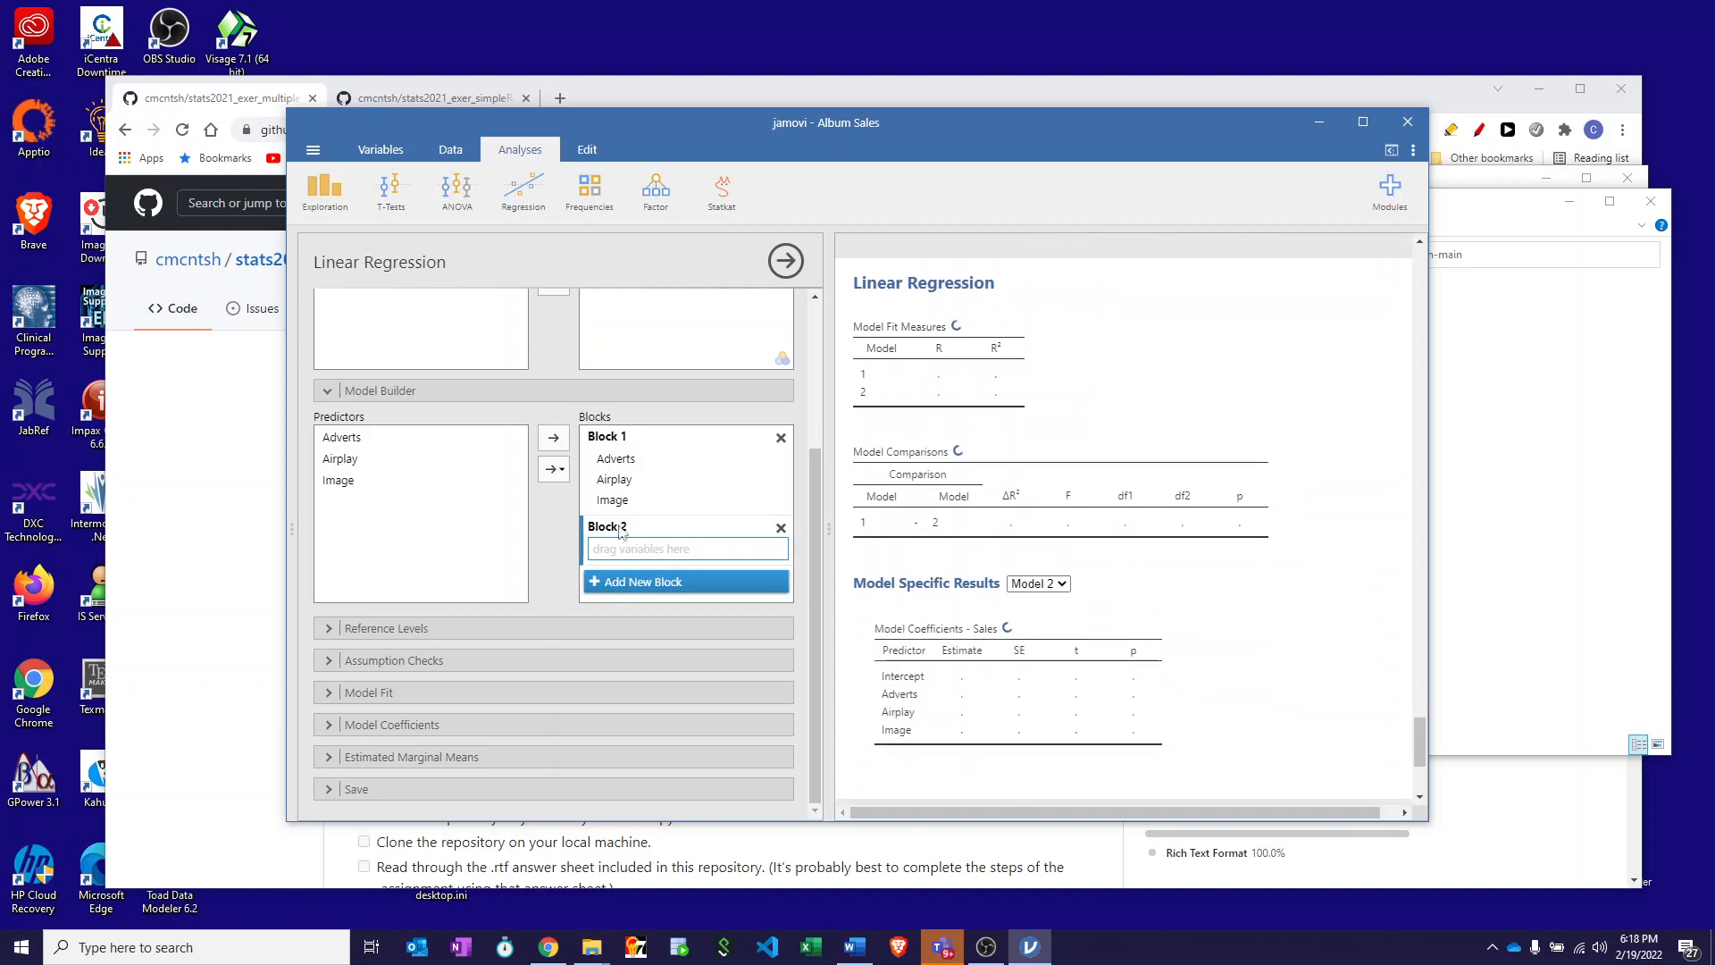
drag(614, 482, 614, 536)
click(613, 481)
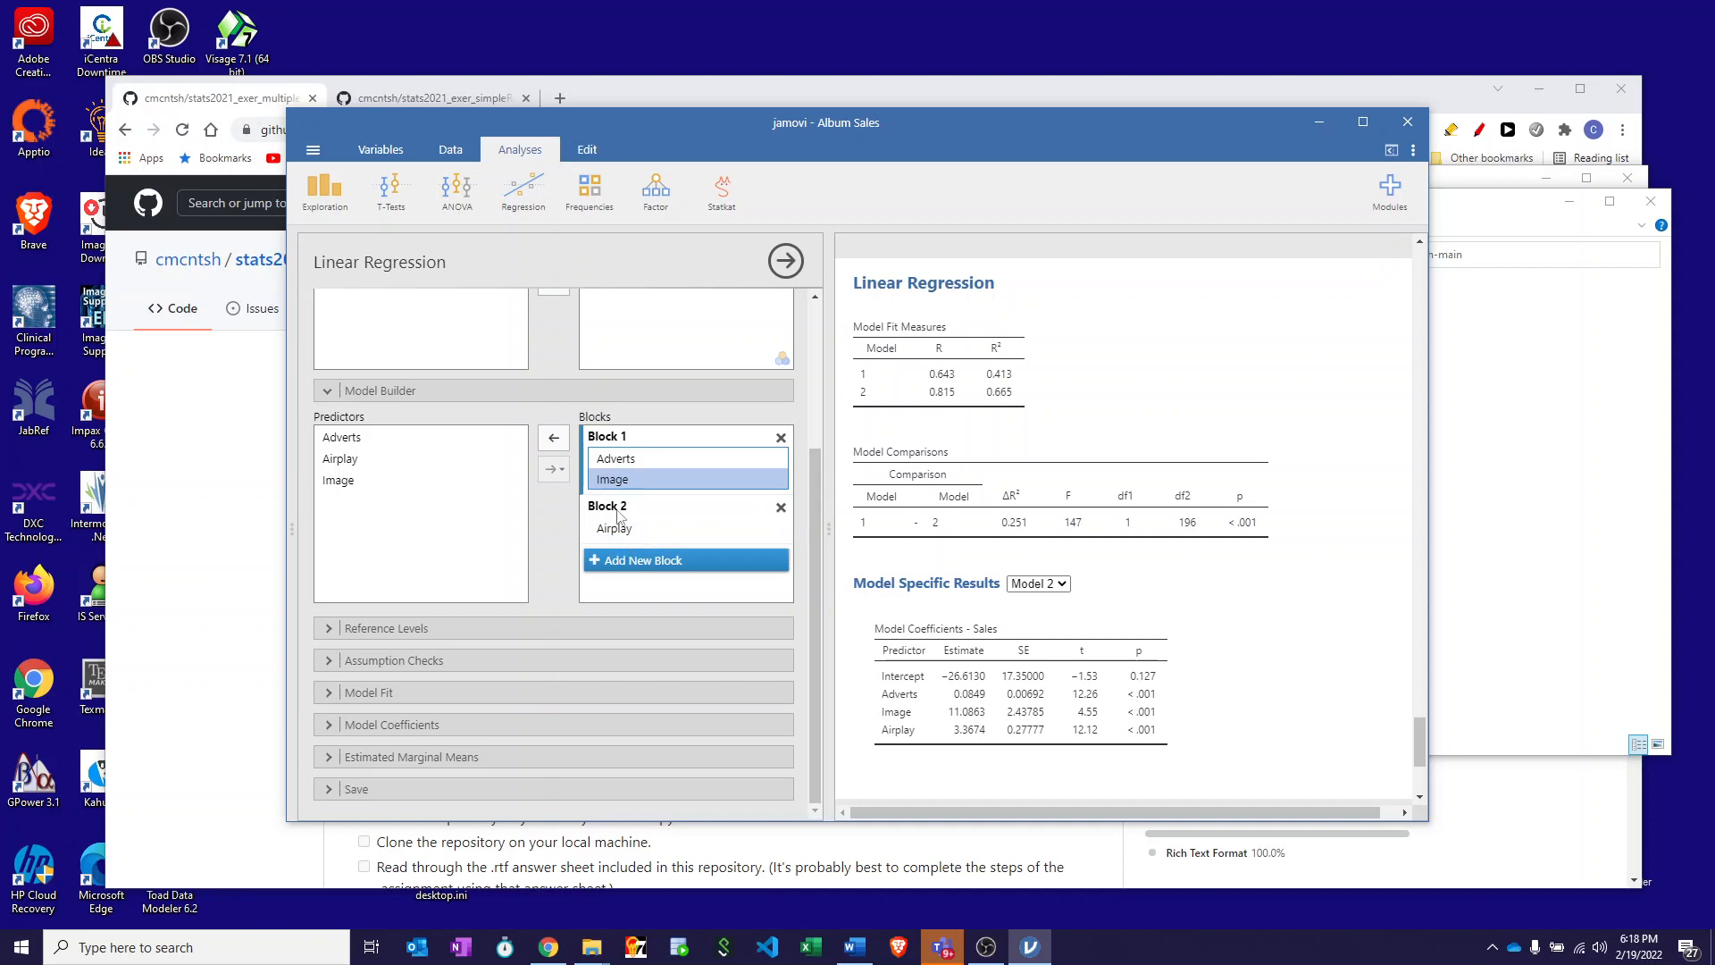
drag(614, 482, 612, 532)
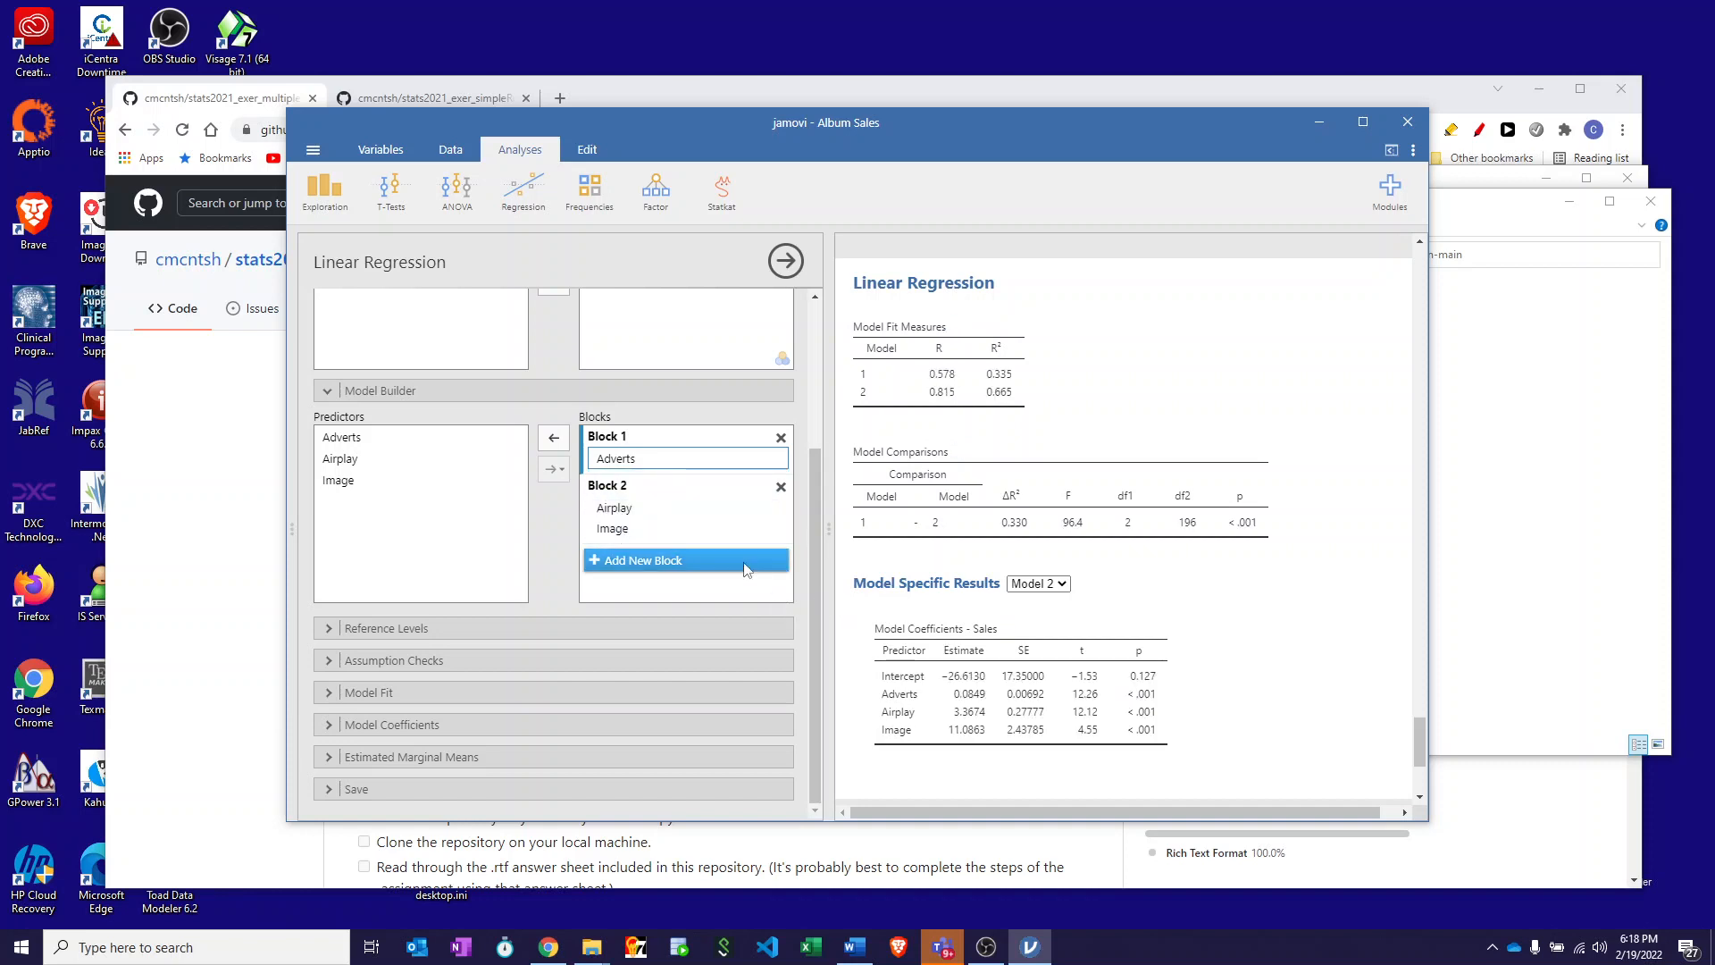
Step: Check the answer sheet's required assumption checks and enable the Q-Q plot of residuals and residual plots in the jamovi regression
click(855, 947)
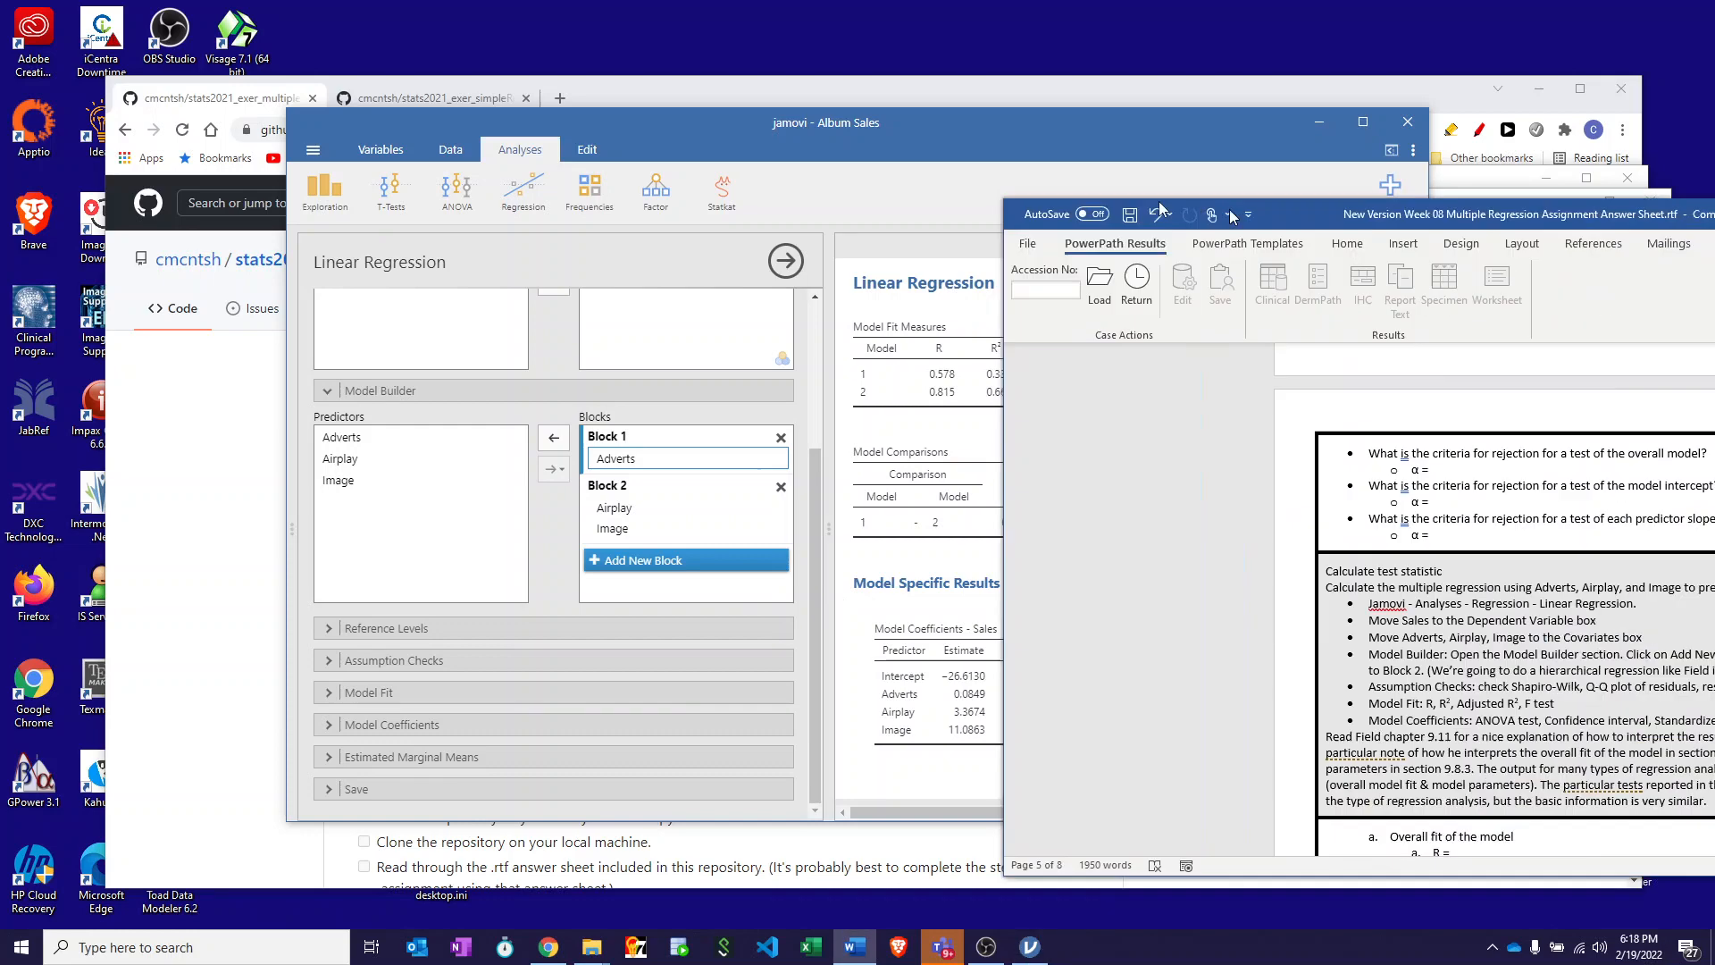
drag(1152, 215, 409, 150)
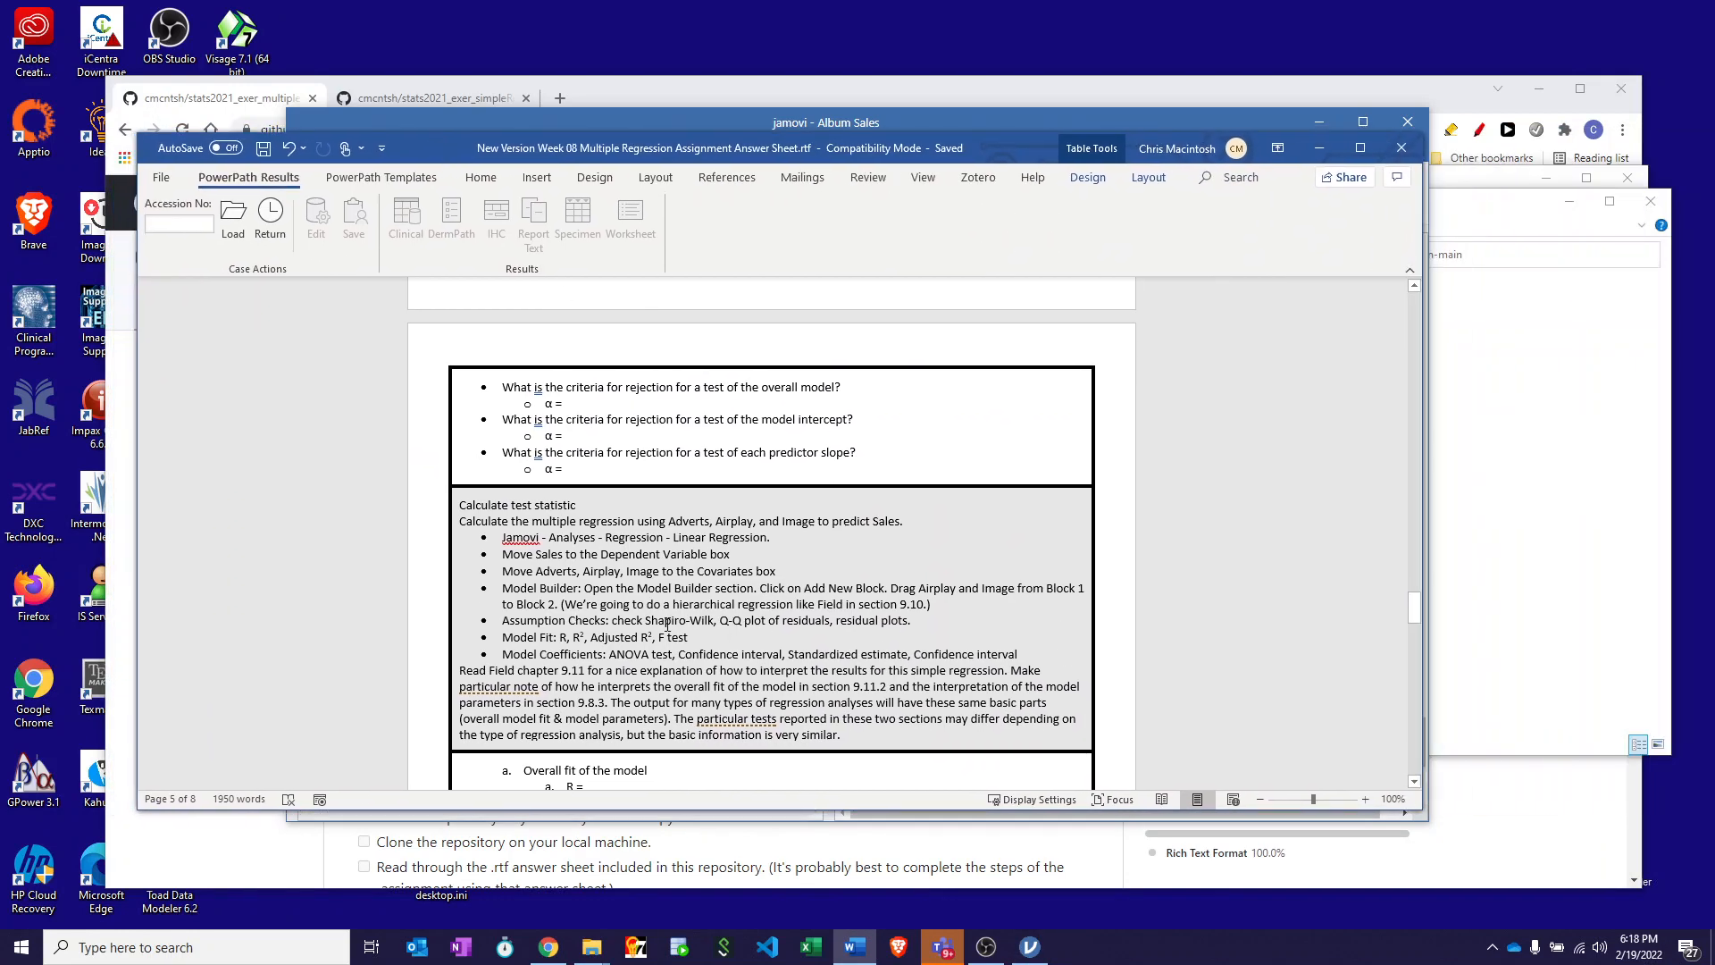
scroll(666, 625, down, 1)
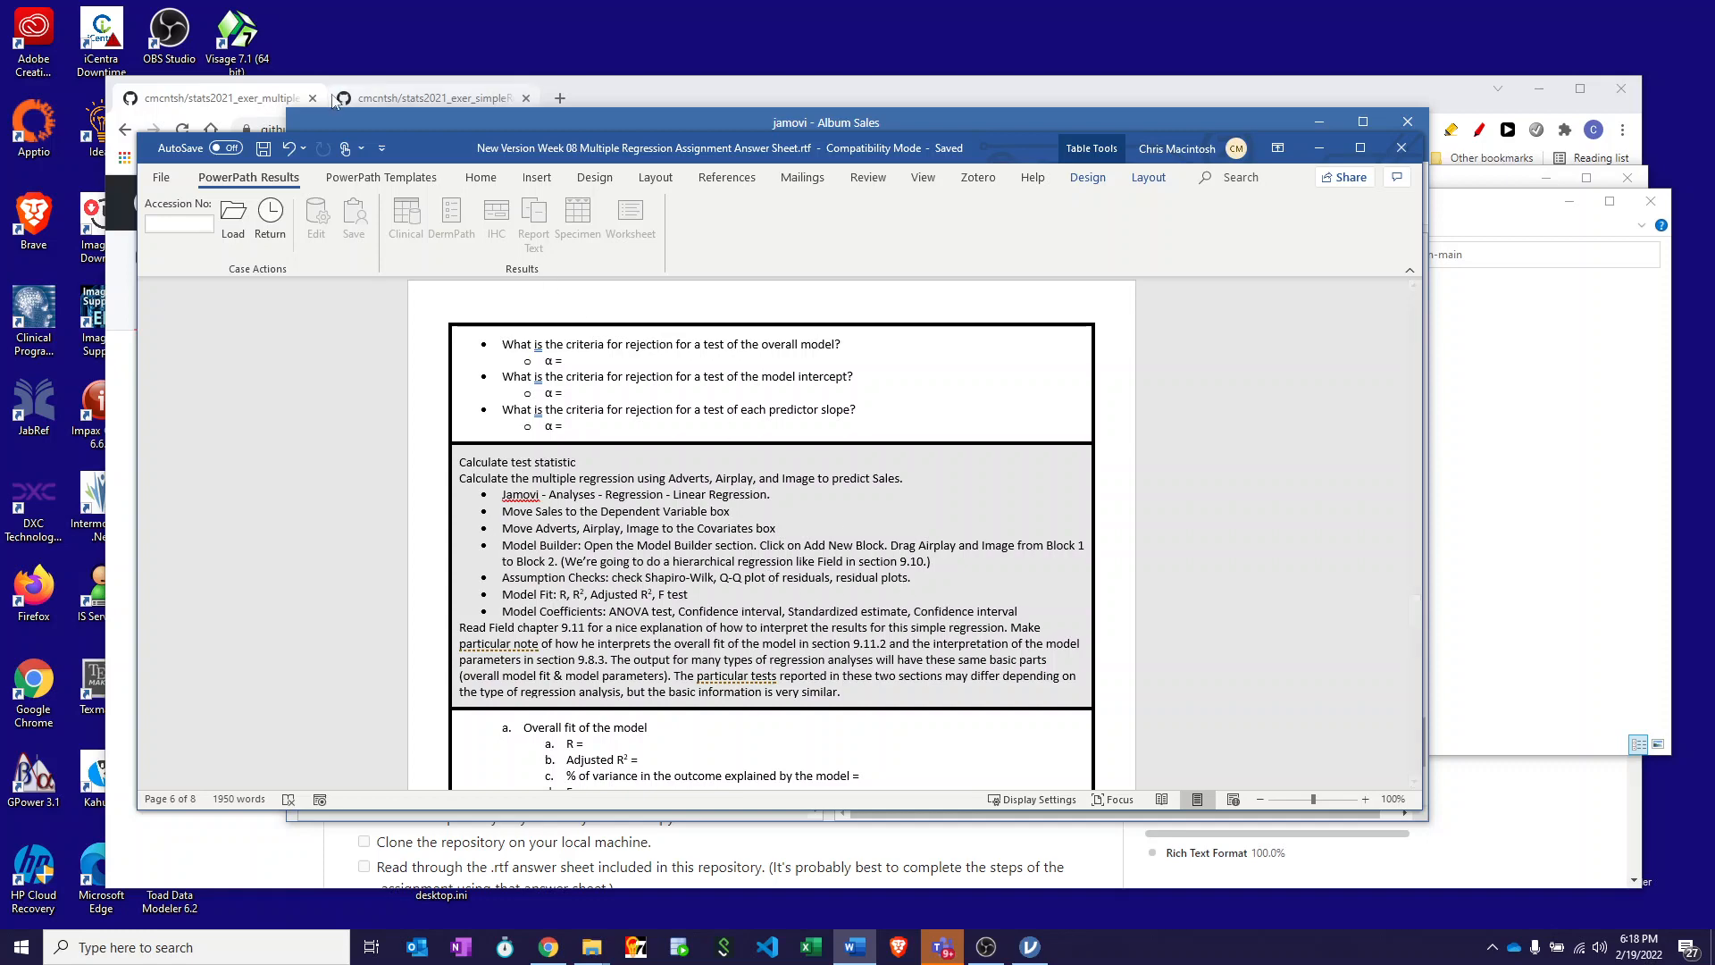
click(425, 130)
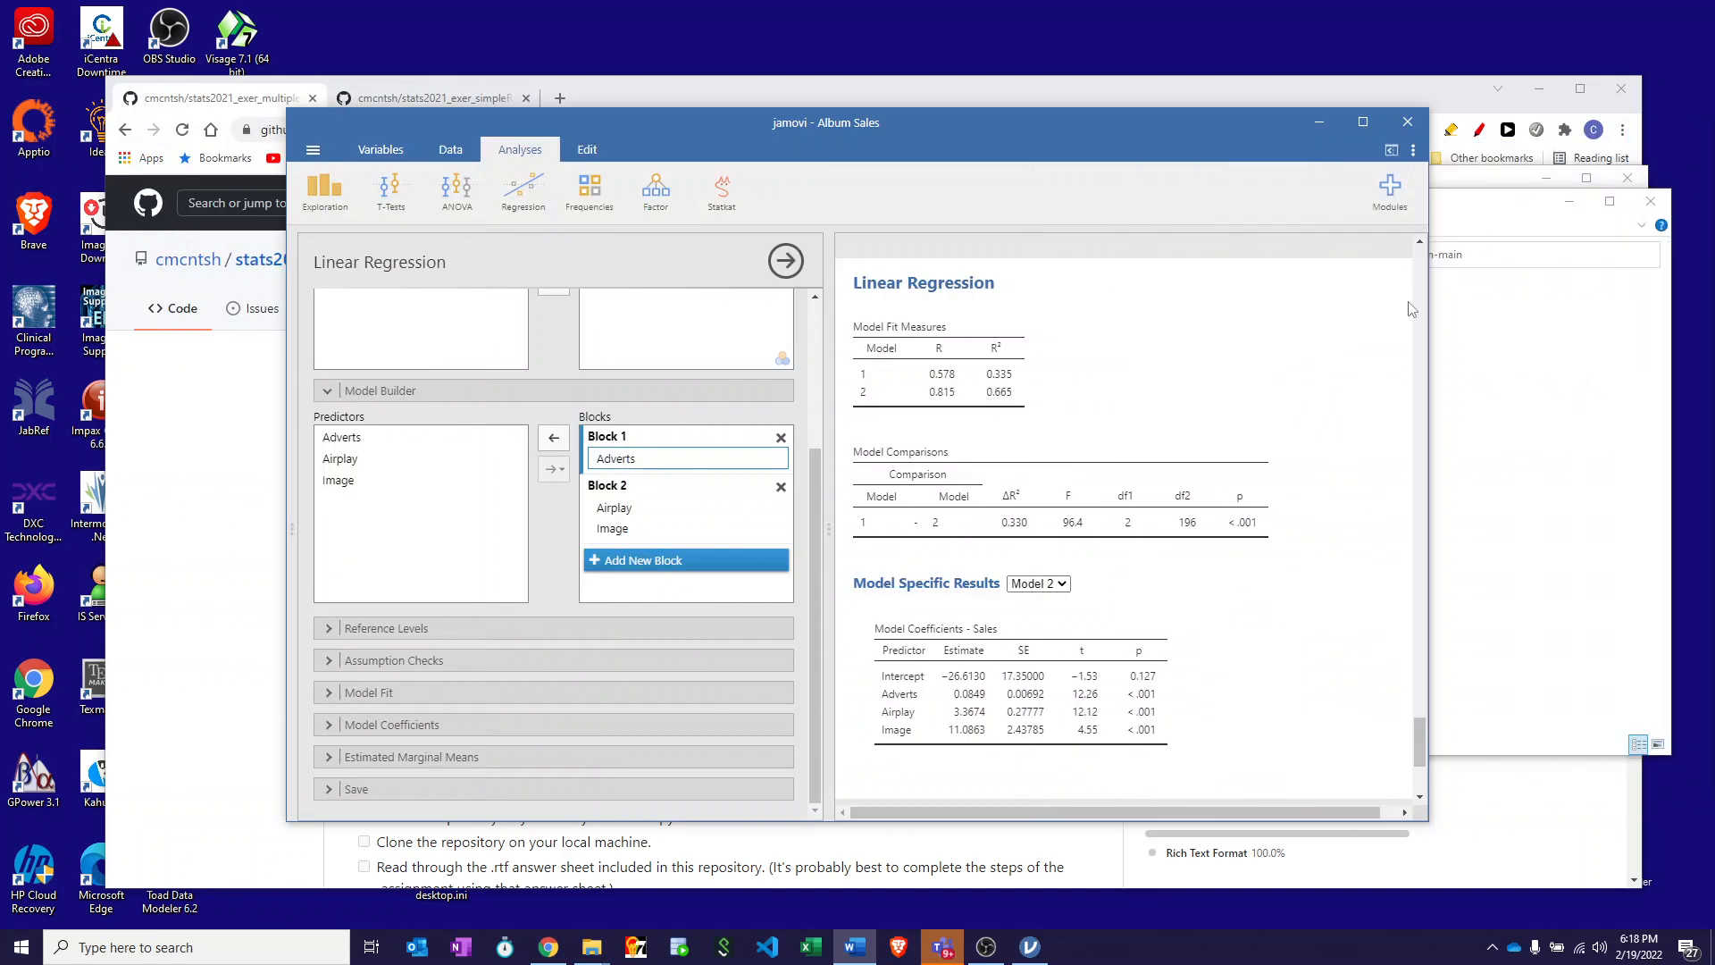
click(327, 661)
scroll(533, 679, down, 2)
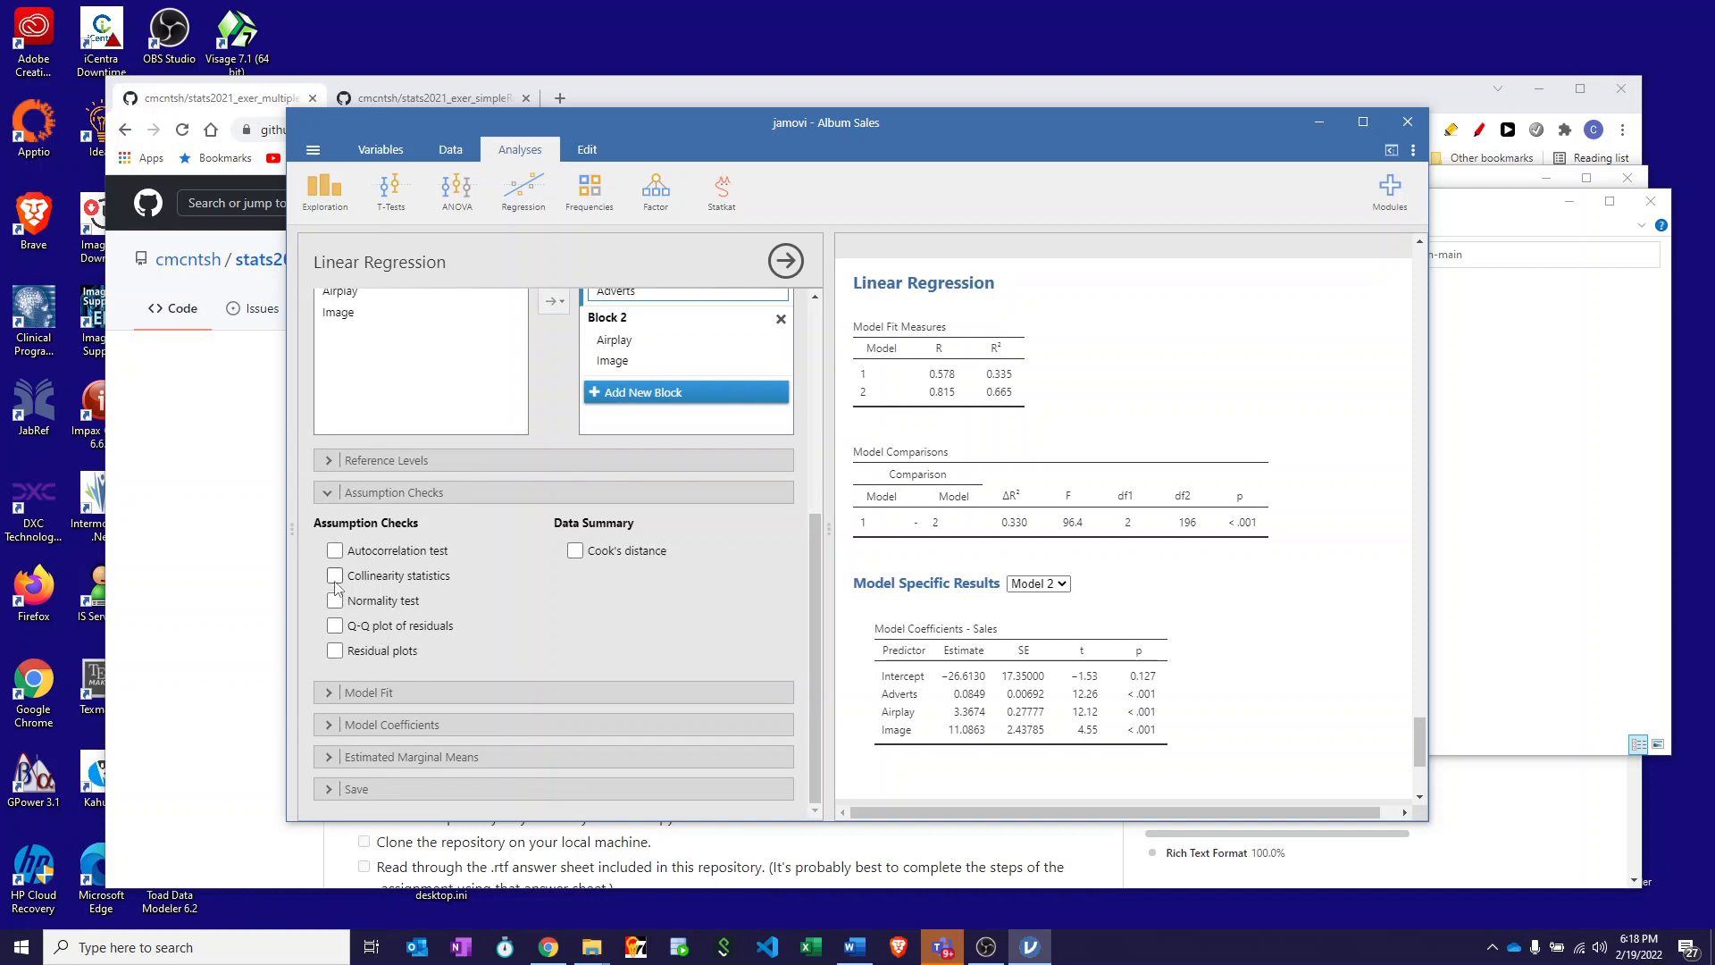
click(335, 626)
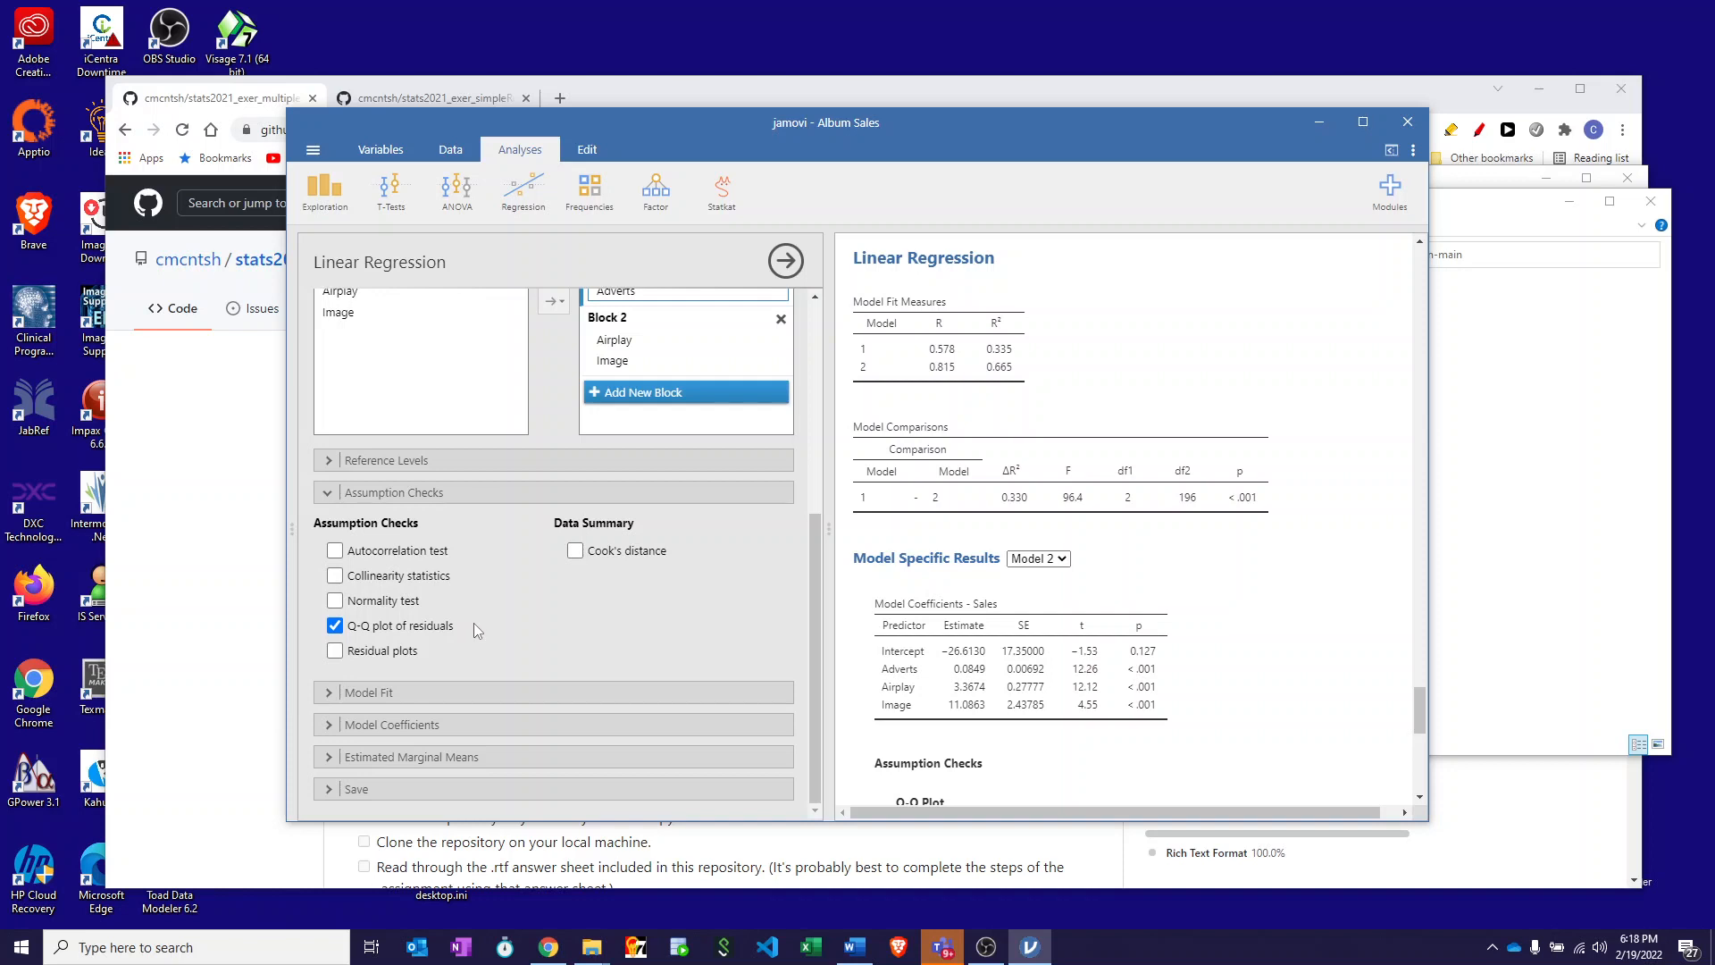
click(335, 651)
Step: Add Adjusted R² and the overall model F test to the regression's model fit output
click(325, 693)
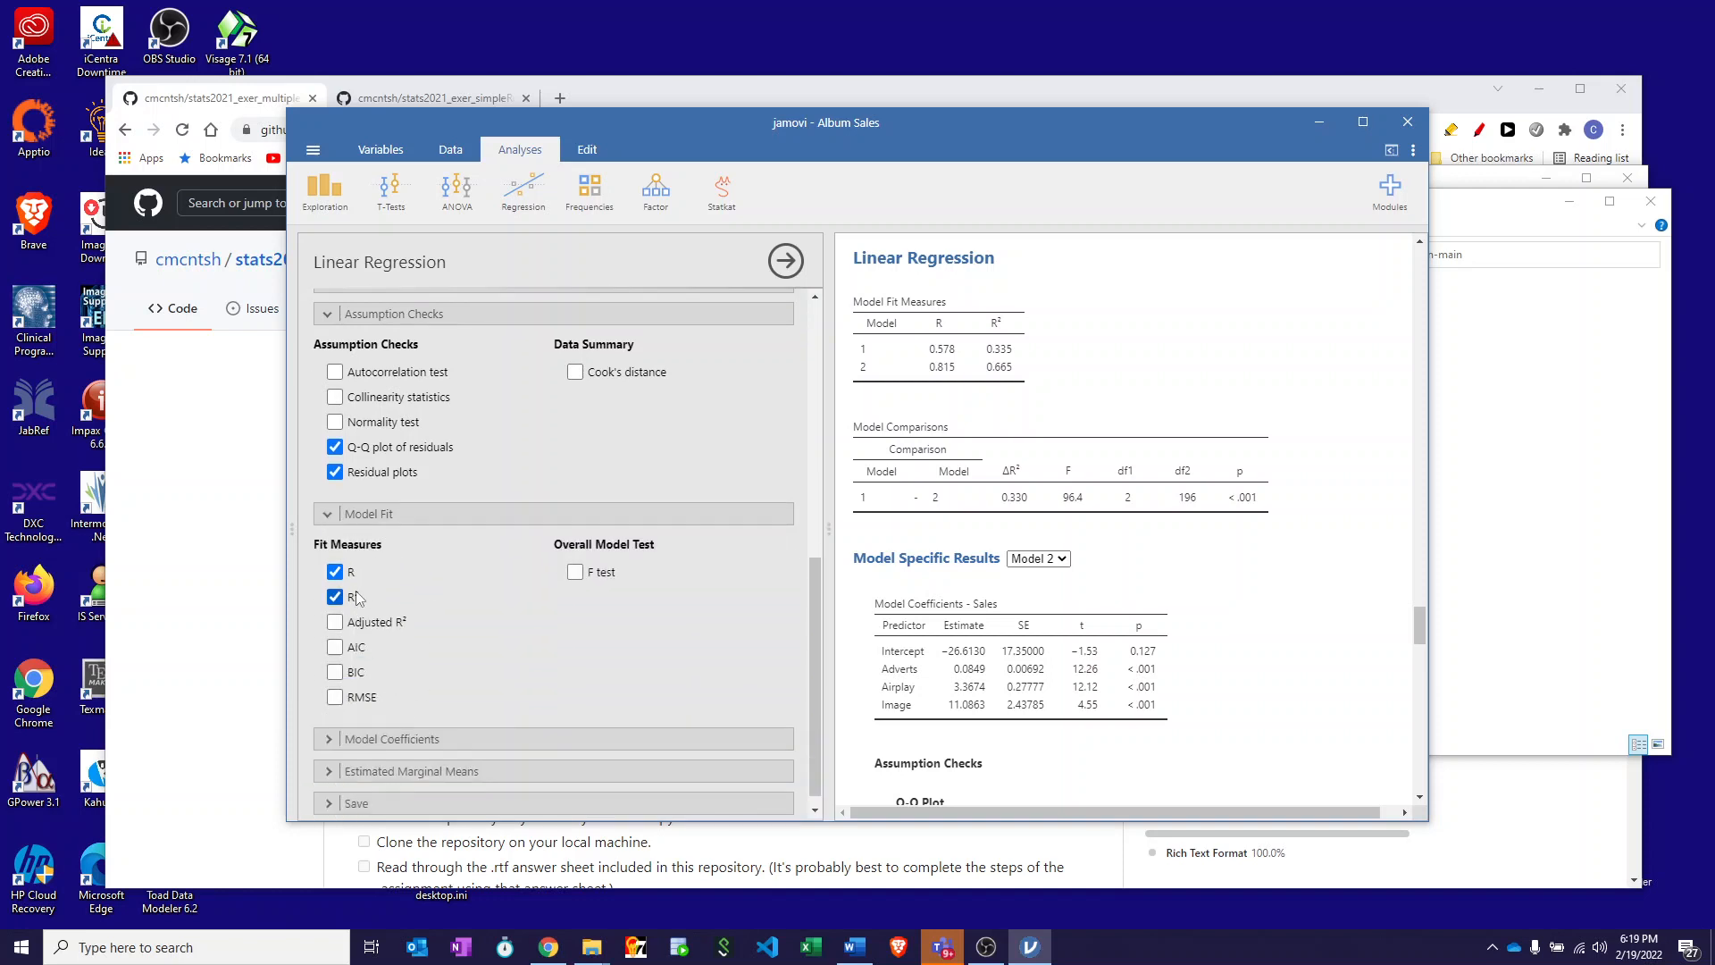
click(335, 623)
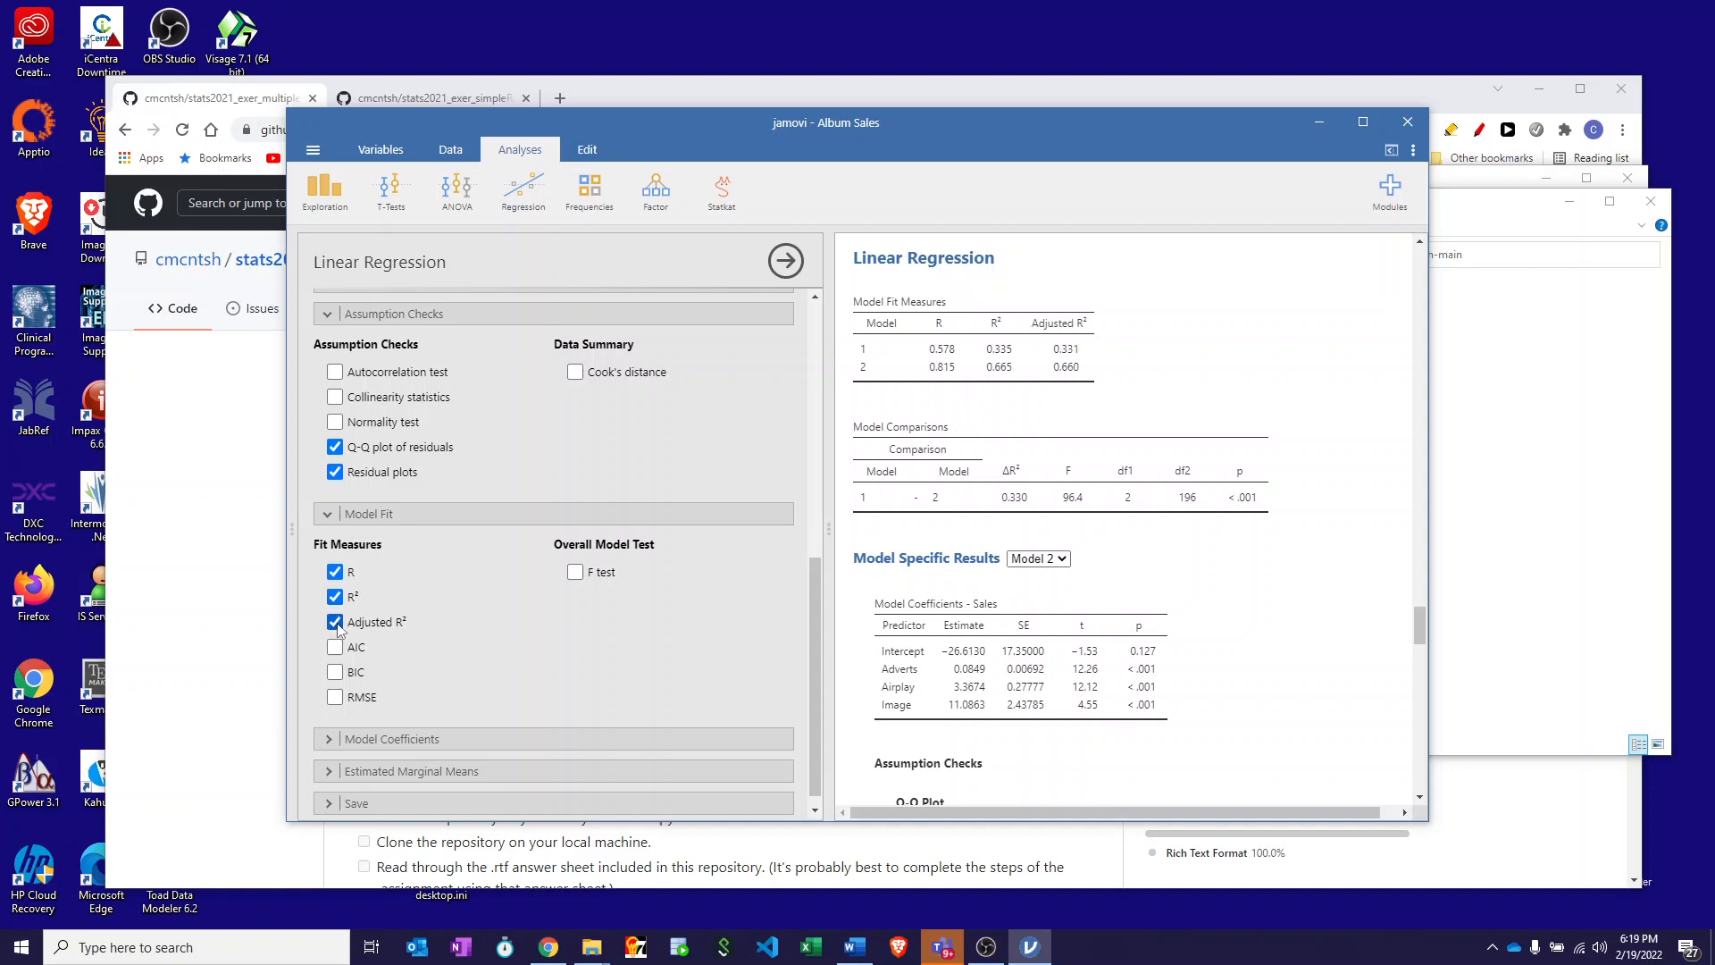
click(575, 572)
Step: Add the ANOVA test, the 95% confidence interval for estimates and the standardized estimate to the model coefficients output
scroll(683, 627, down, 1)
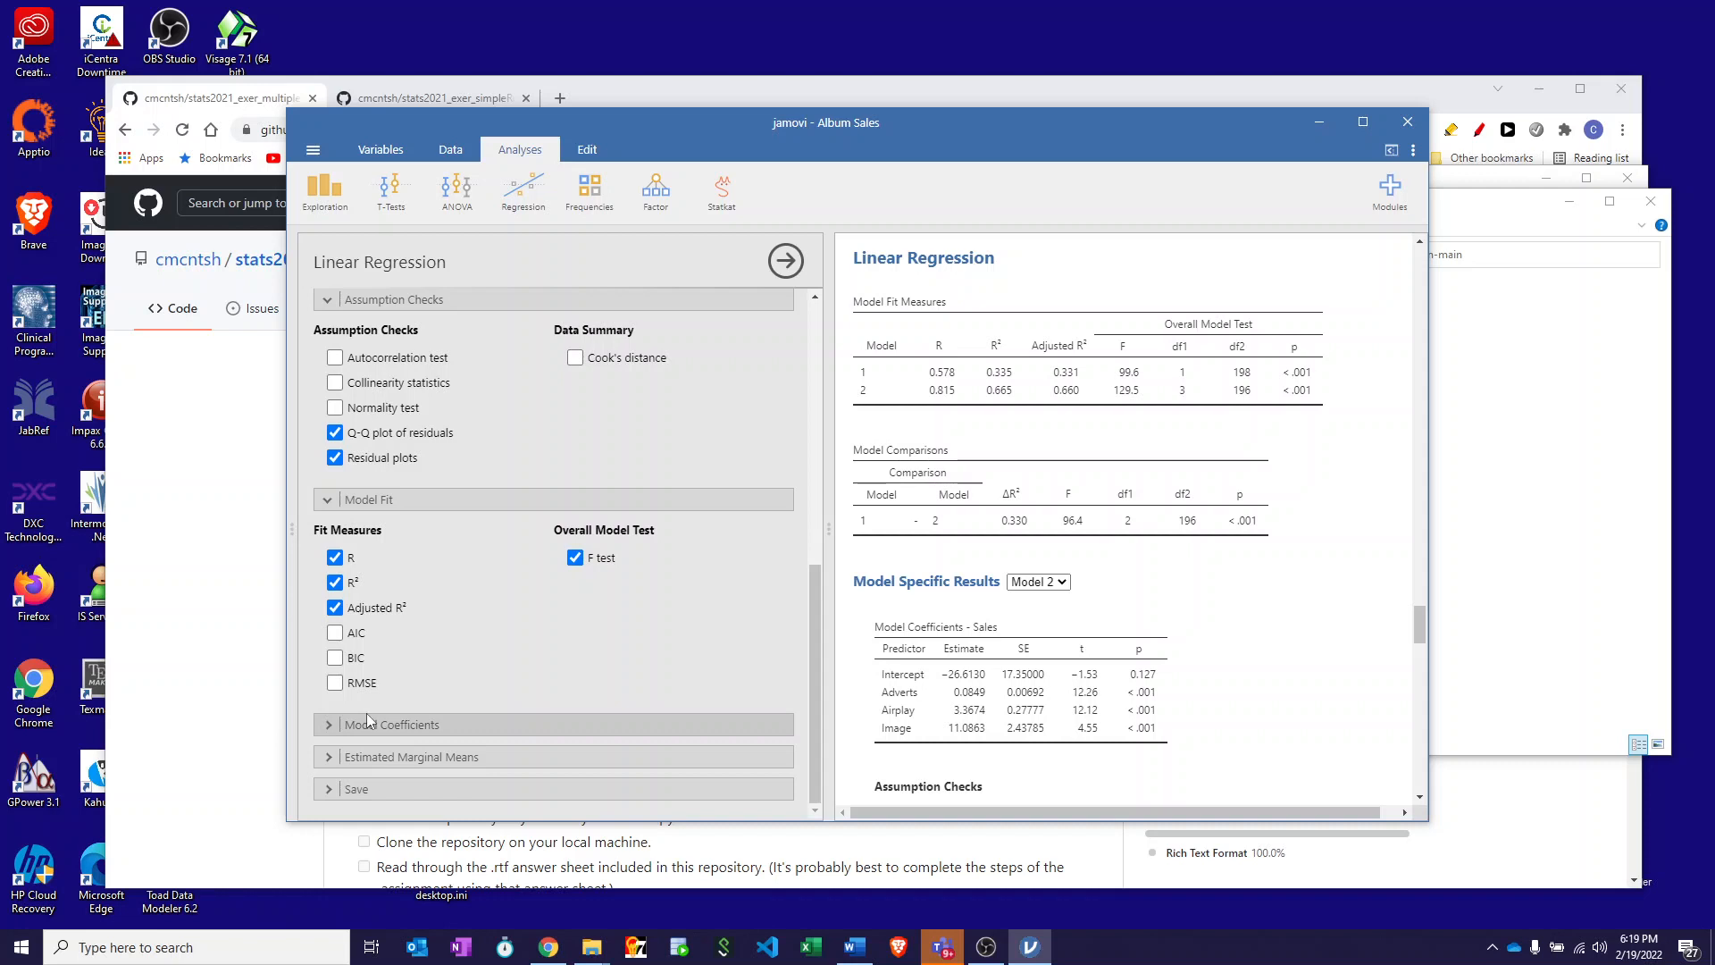
click(328, 725)
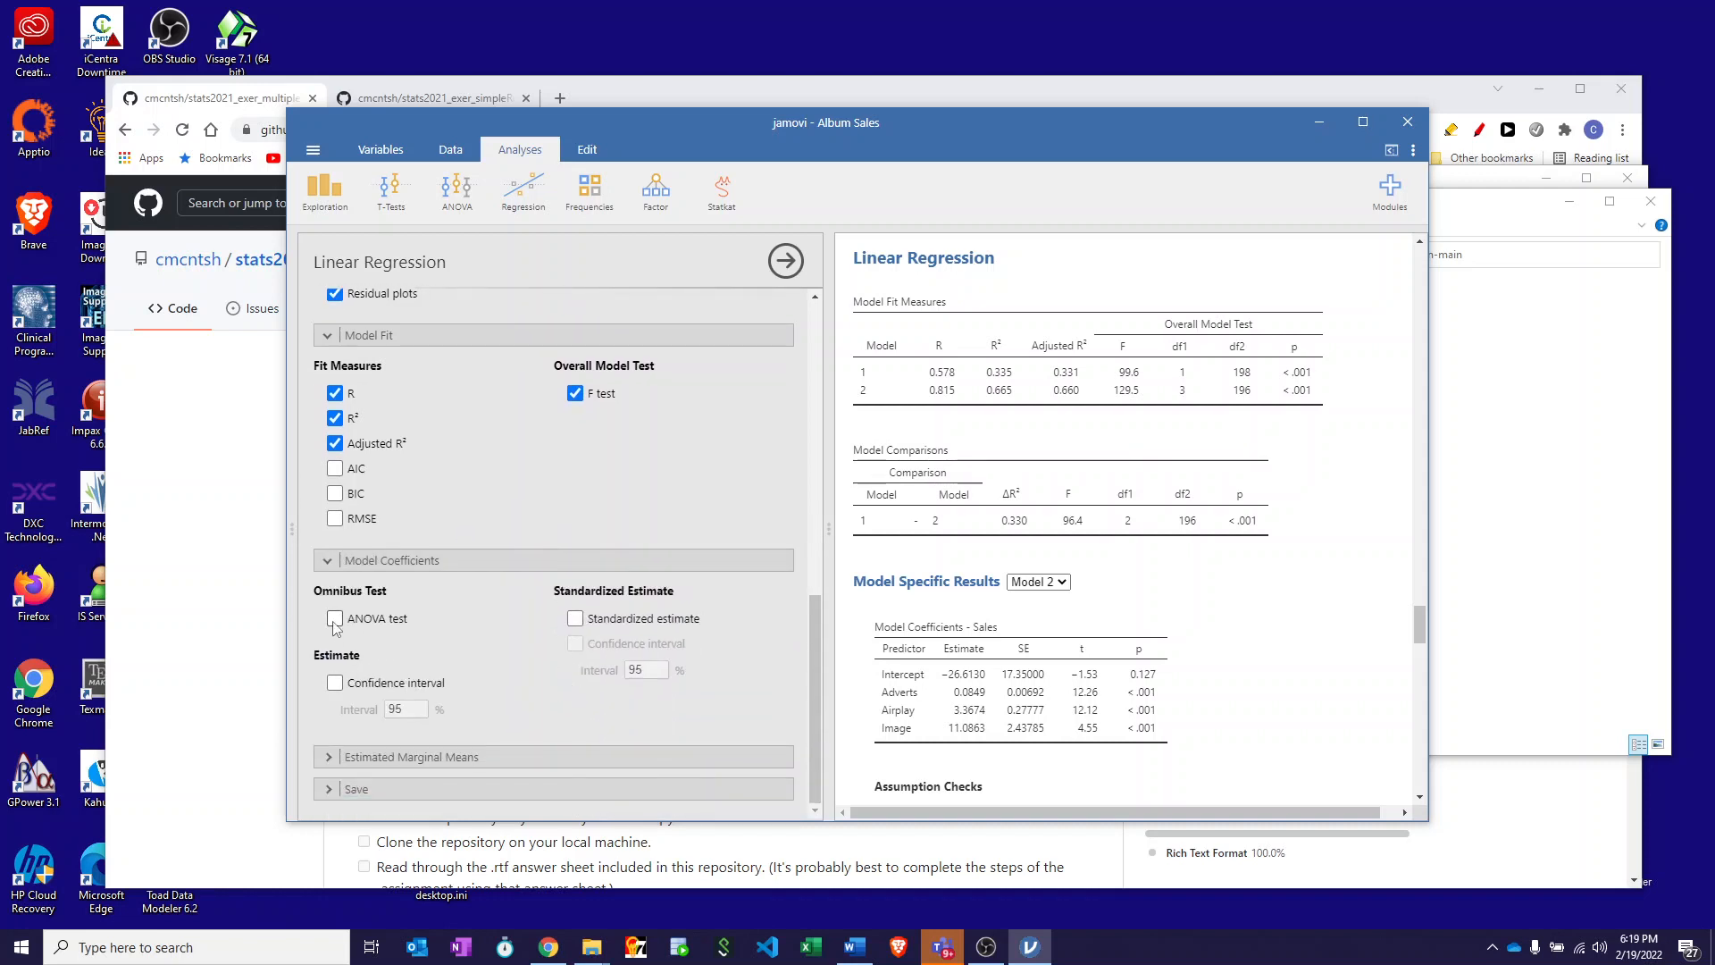
click(335, 625)
click(335, 684)
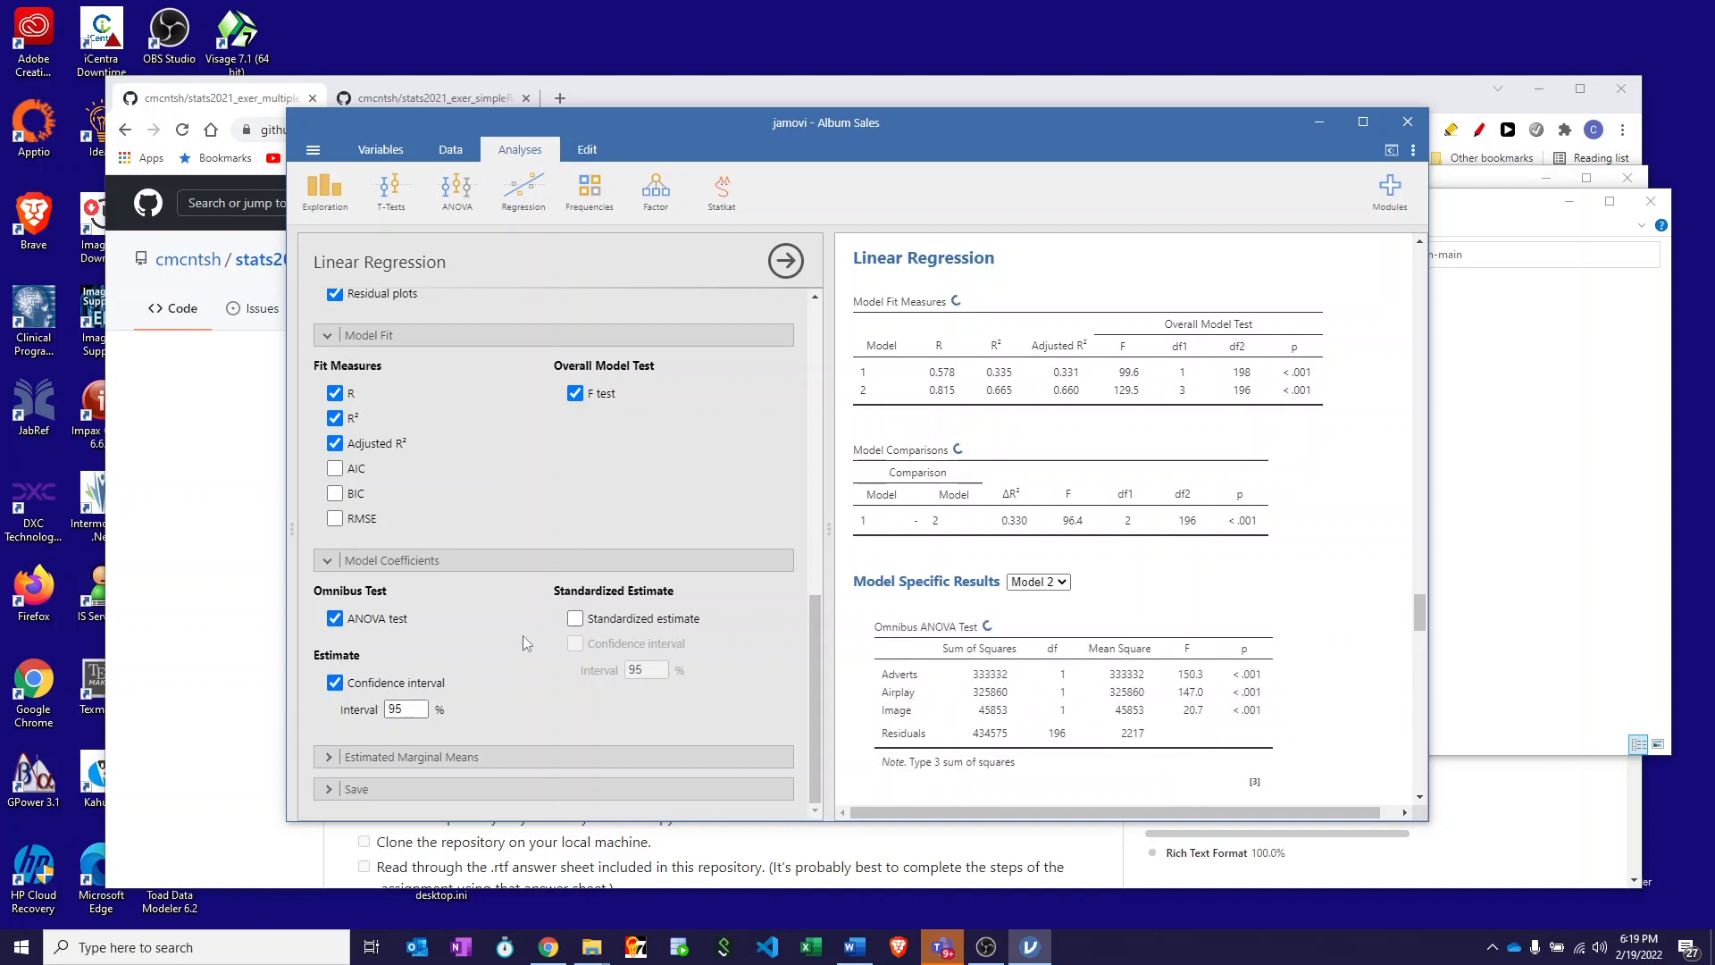
click(575, 619)
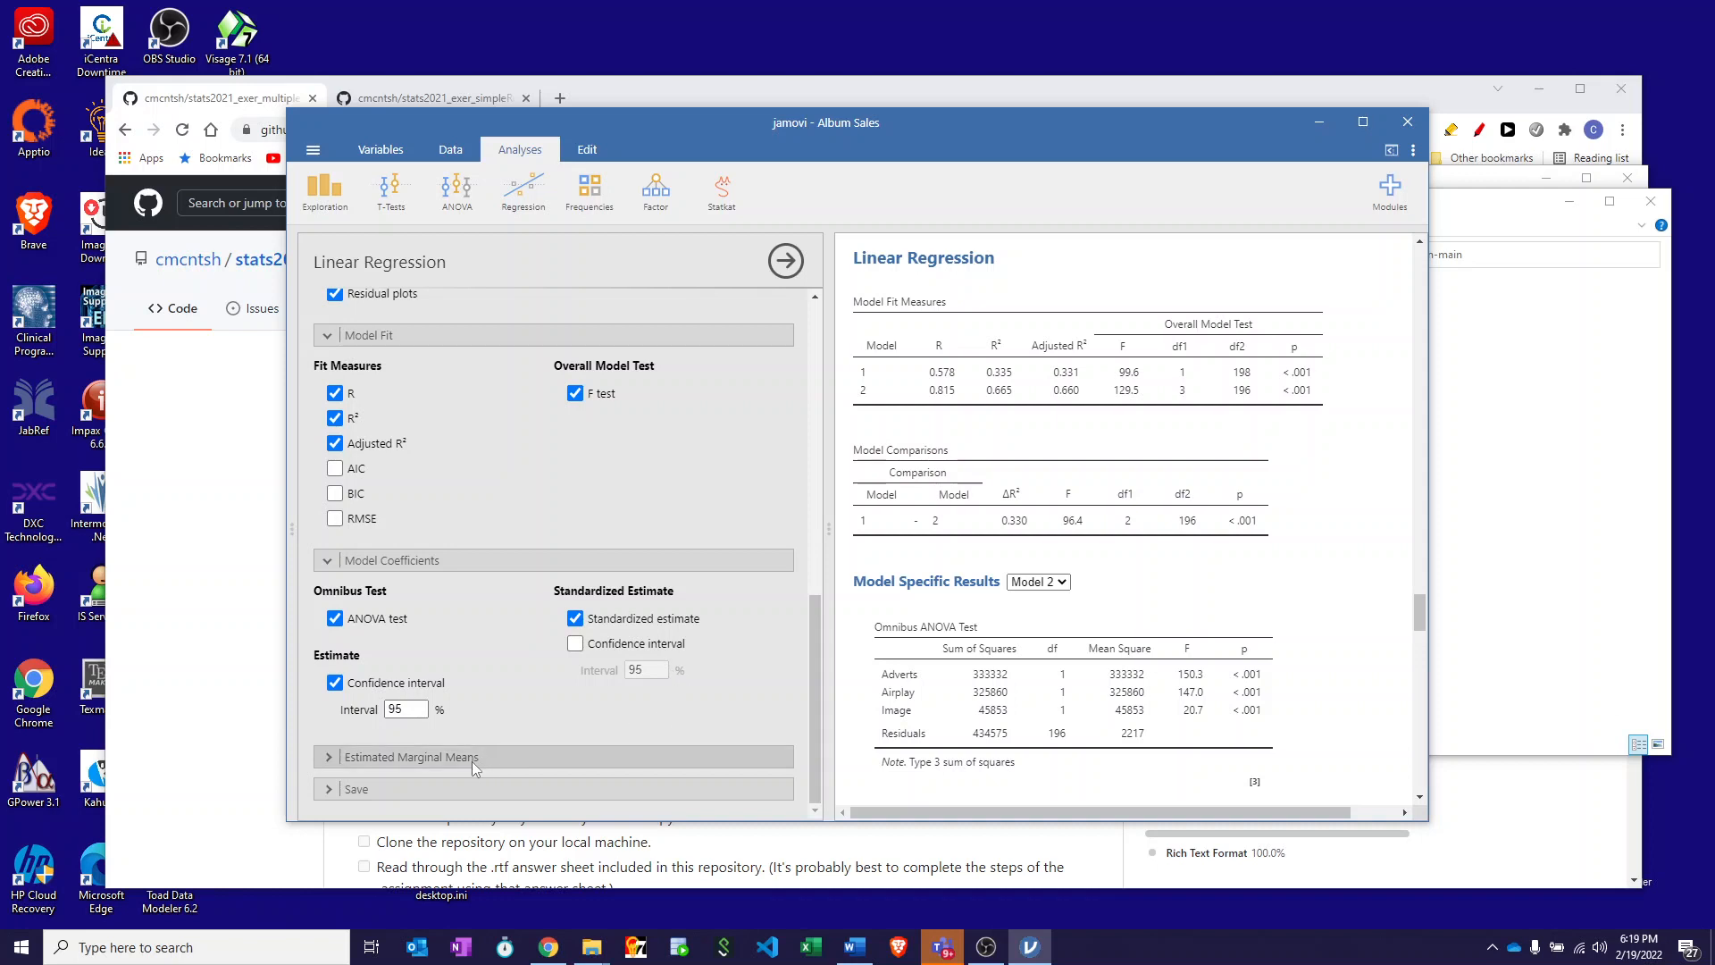
Step: Save the regression's predicted values, residuals and Cook's distance to the dataset
click(325, 789)
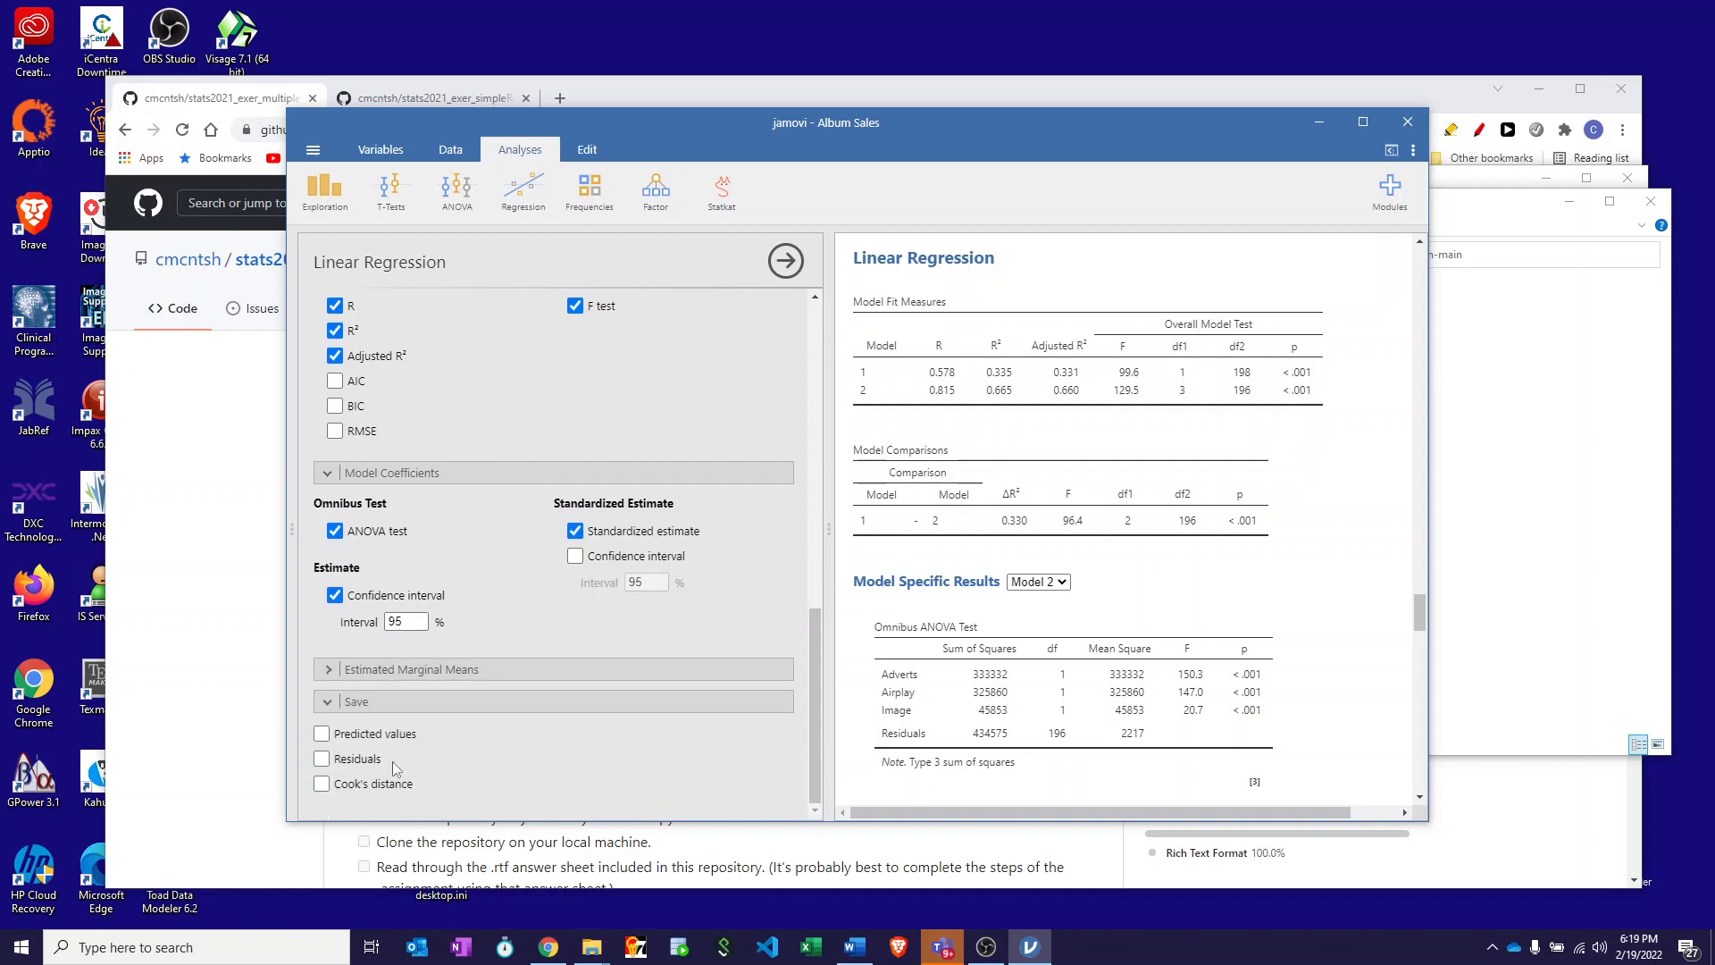
click(322, 737)
click(321, 758)
click(320, 785)
Step: Inspect the saved predicted values, residuals and Cook's distance columns alongside the original data, and return to the Word answer sheet
drag(812, 656, 838, 307)
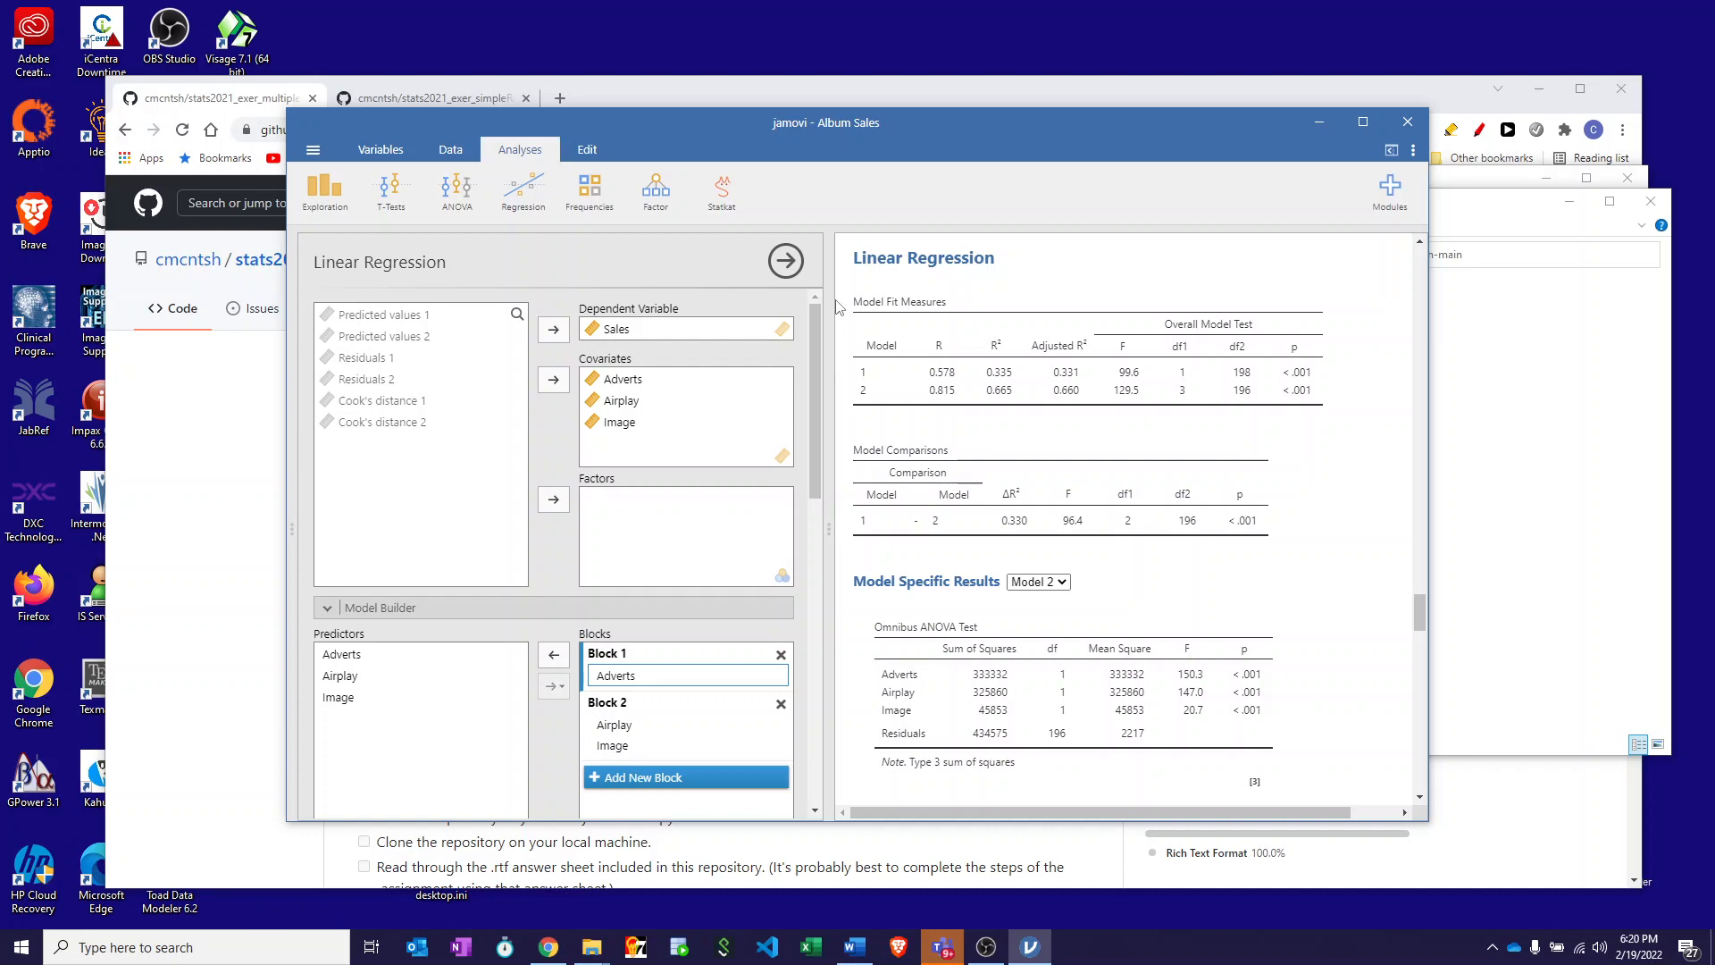
click(451, 150)
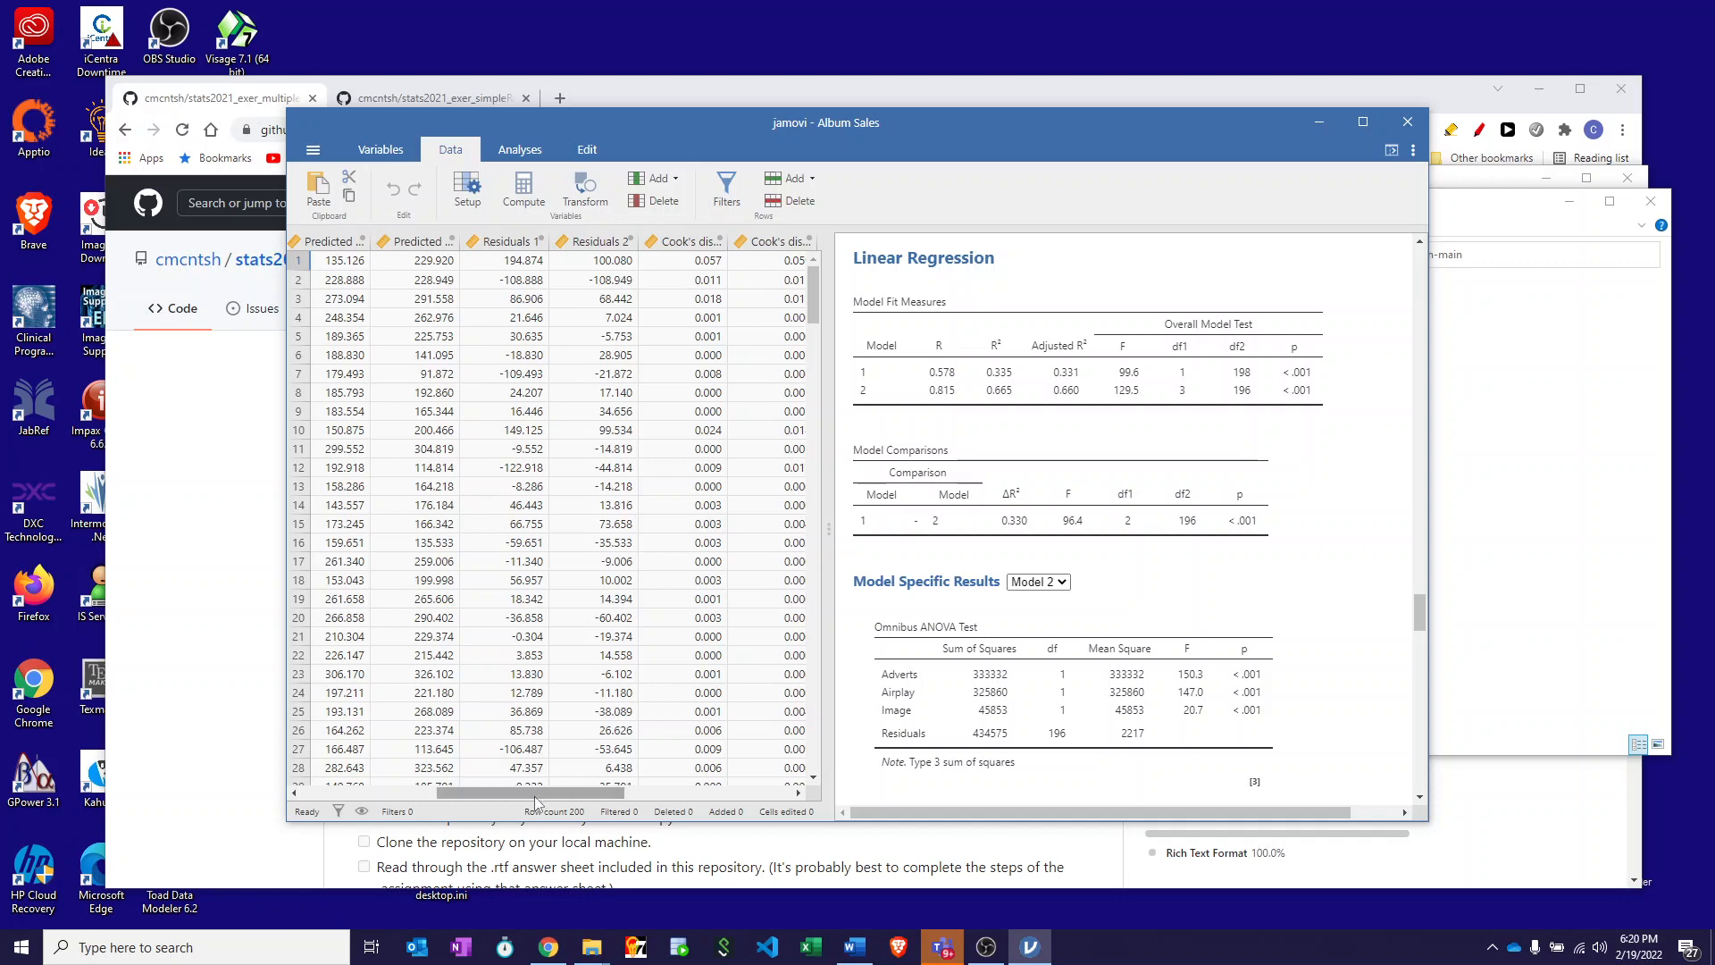
mouse_move(535, 802)
mouse_down()
mouse_move(482, 798)
mouse_move(524, 797)
mouse_up()
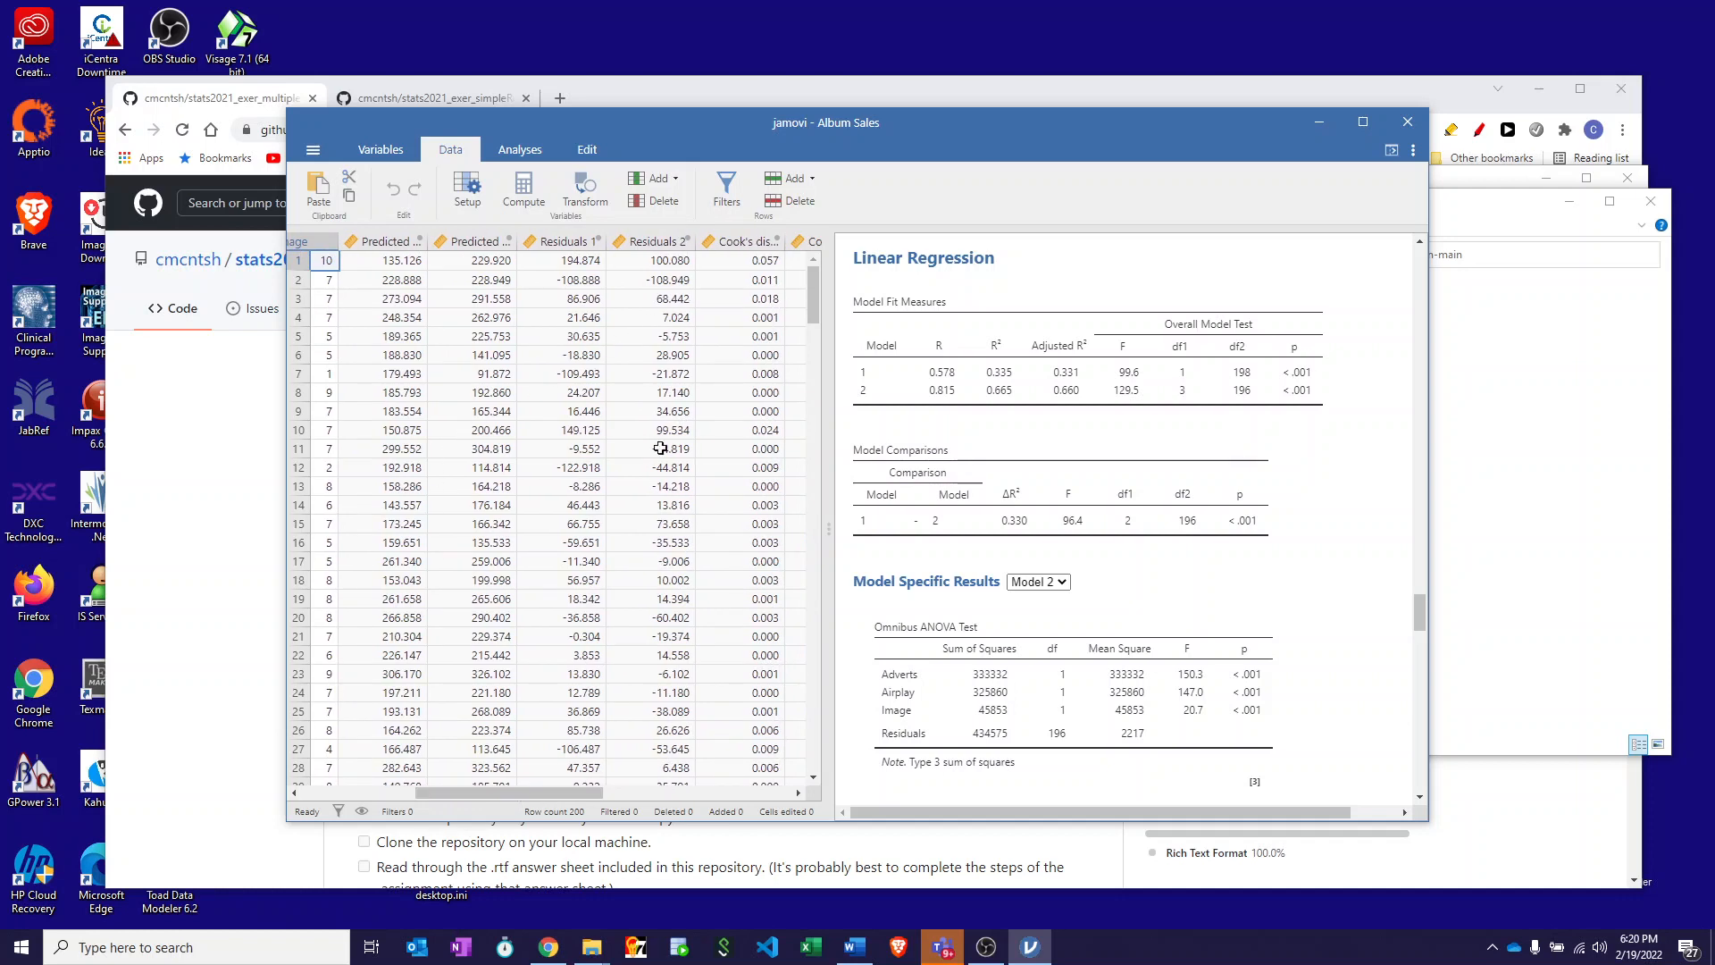
drag(508, 798, 343, 804)
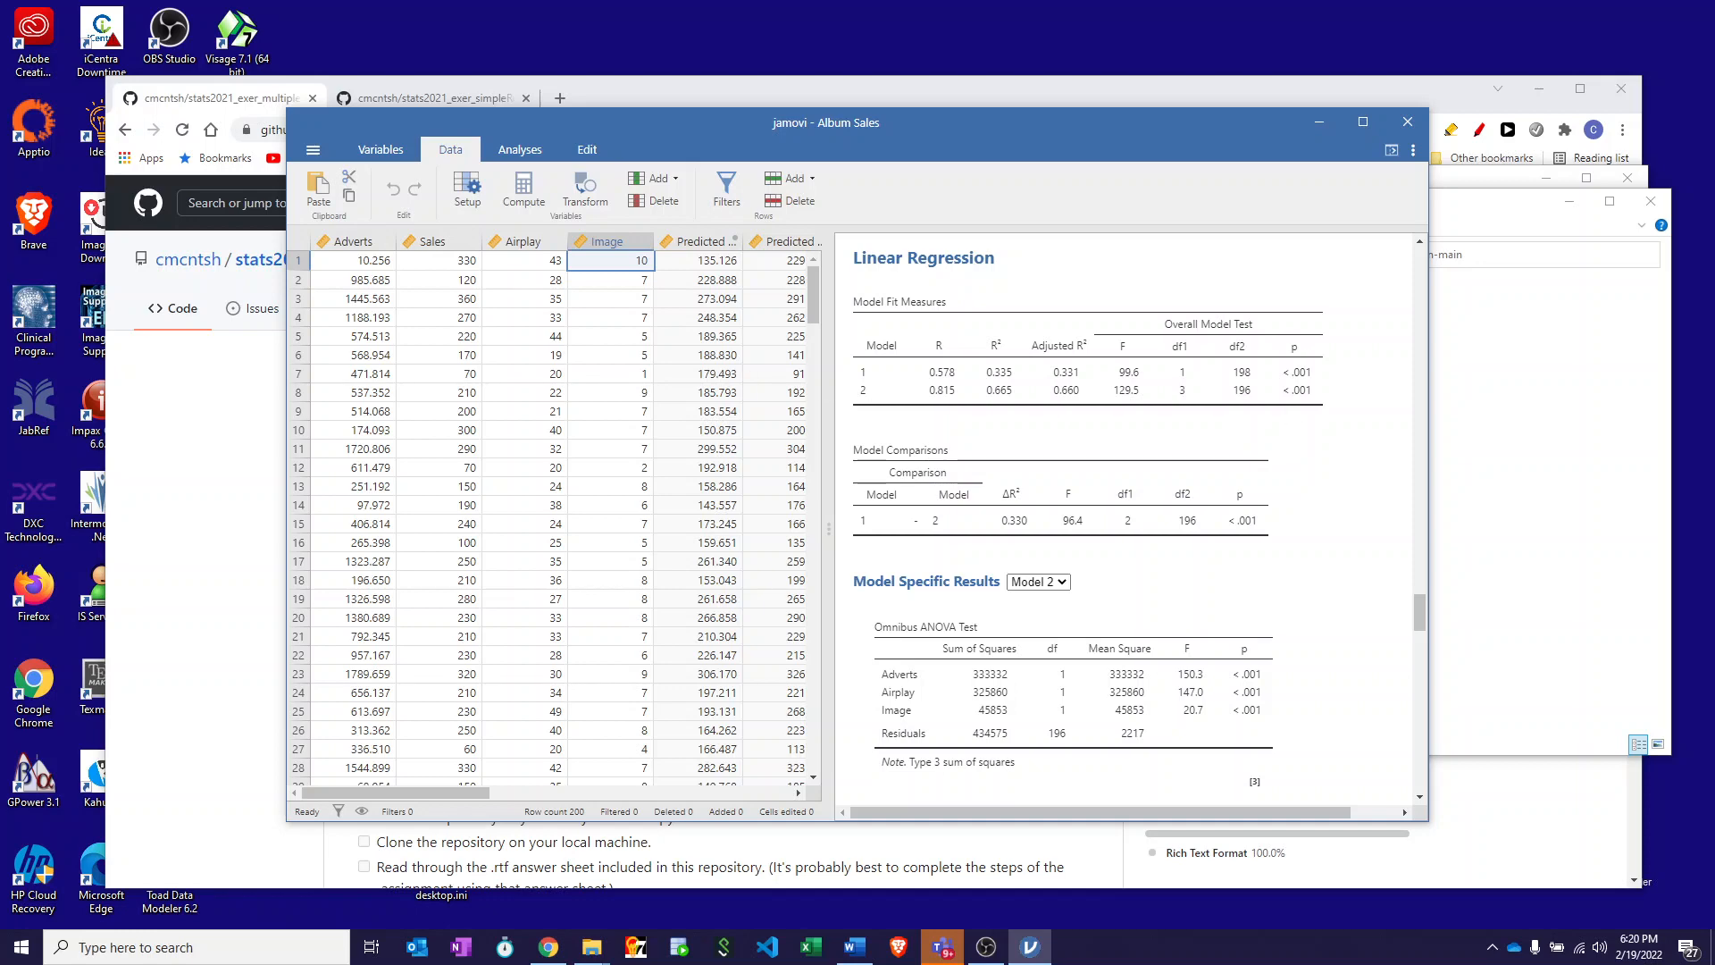
drag(1714, 116, 633, 94)
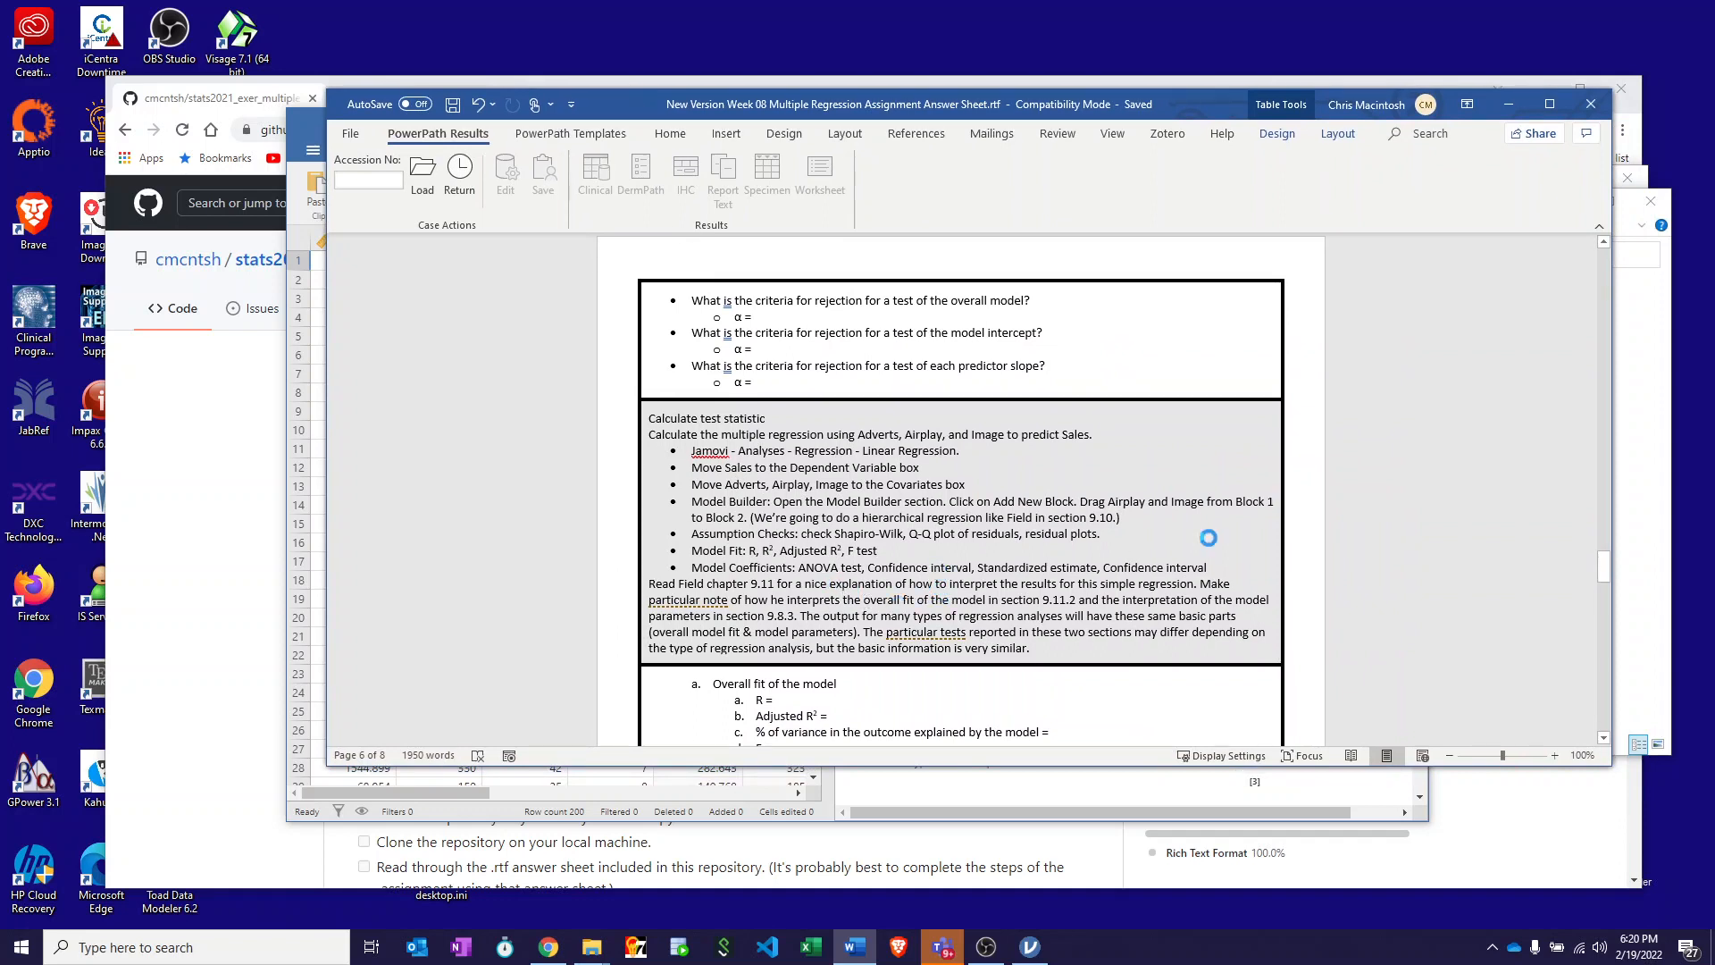
Step: Read the answer sheet's overall fit and model parameter questions, and examine jamovi's Model Fit Measures and Model Comparisons tables
scroll(1600, 570, down, 3)
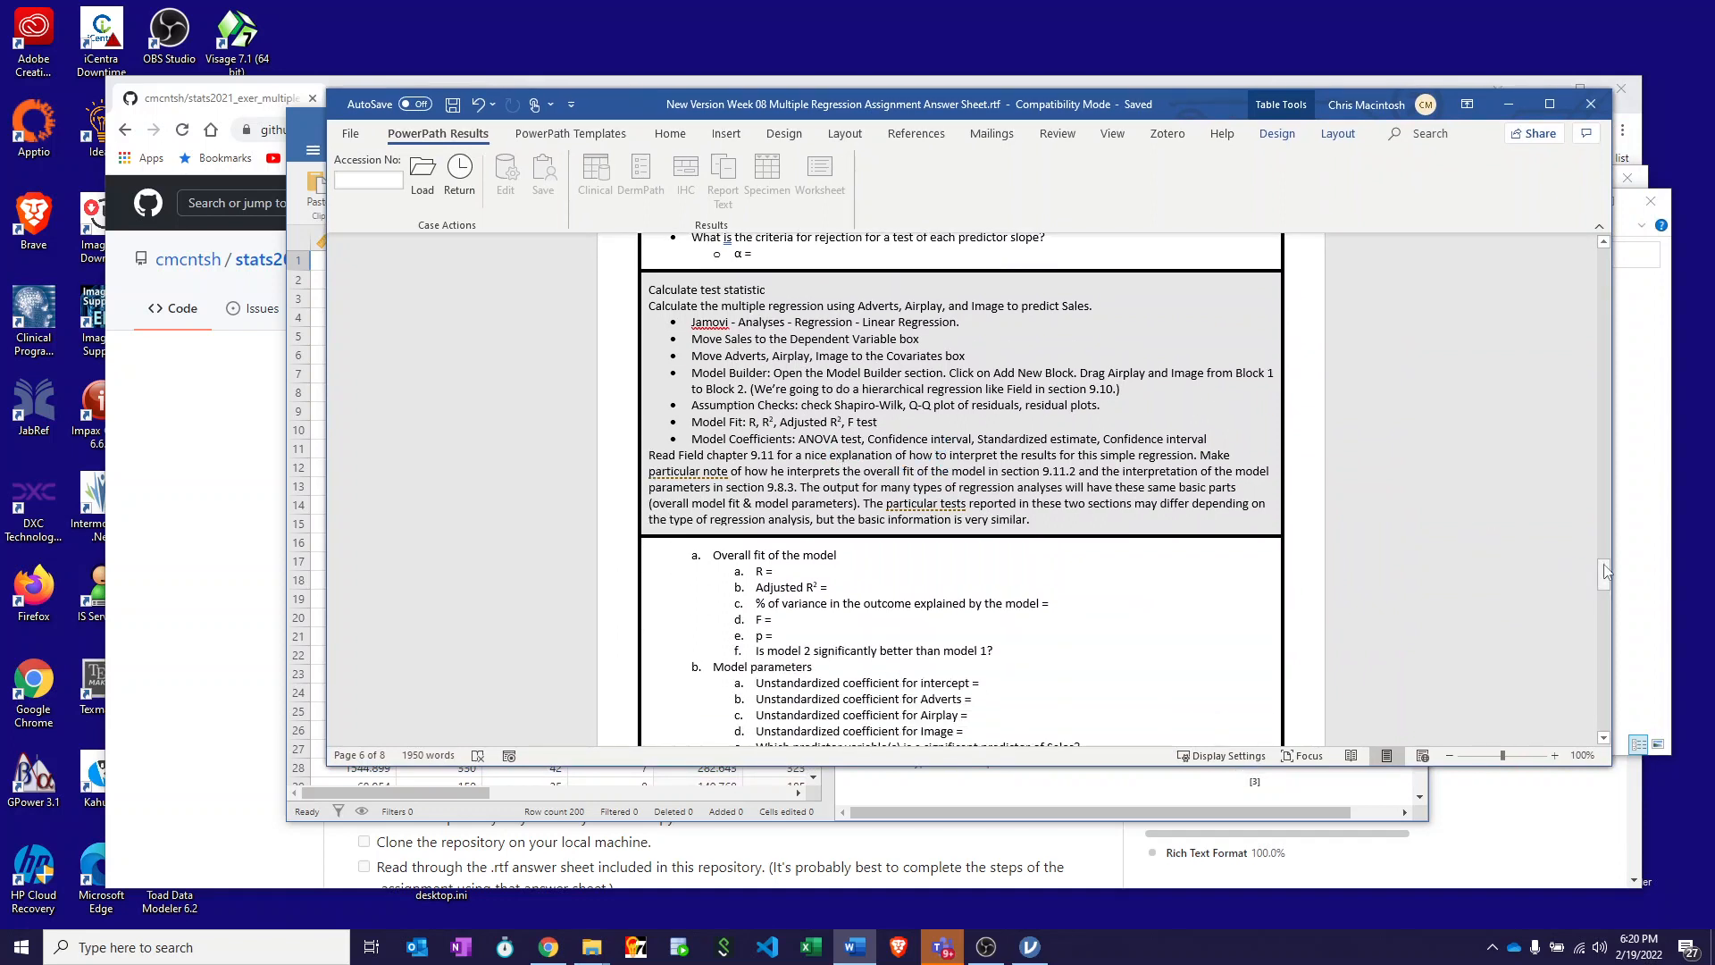
scroll(1605, 570, down, 4)
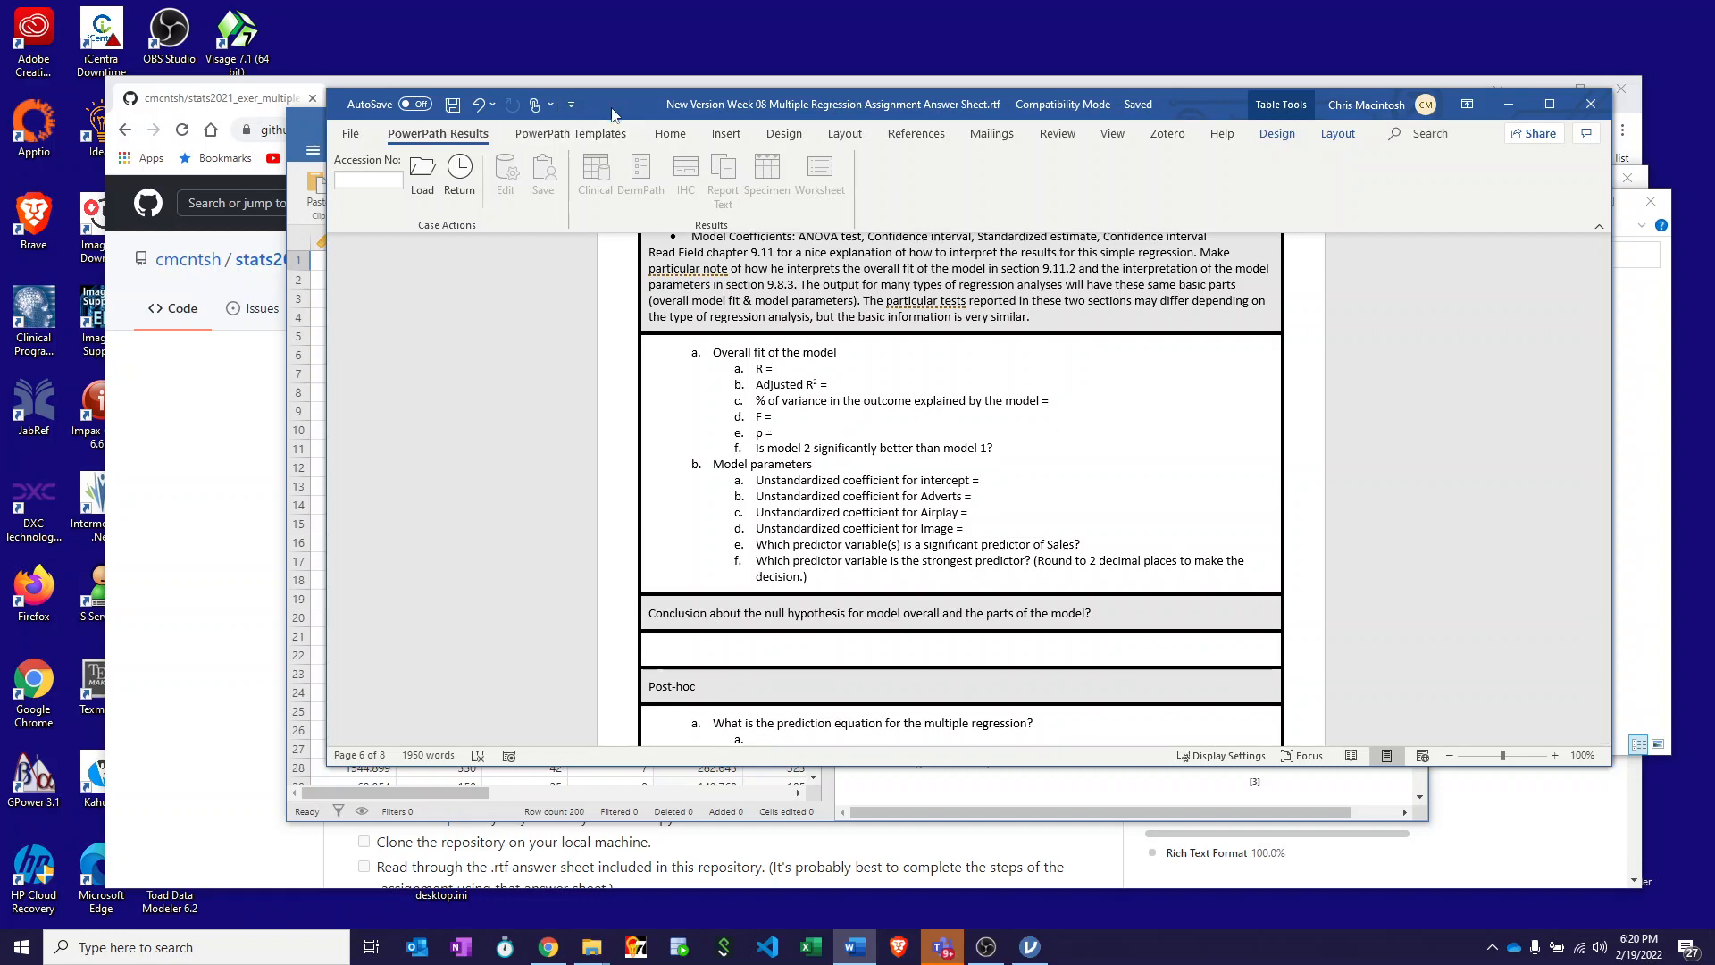
drag(612, 112, 1714, 112)
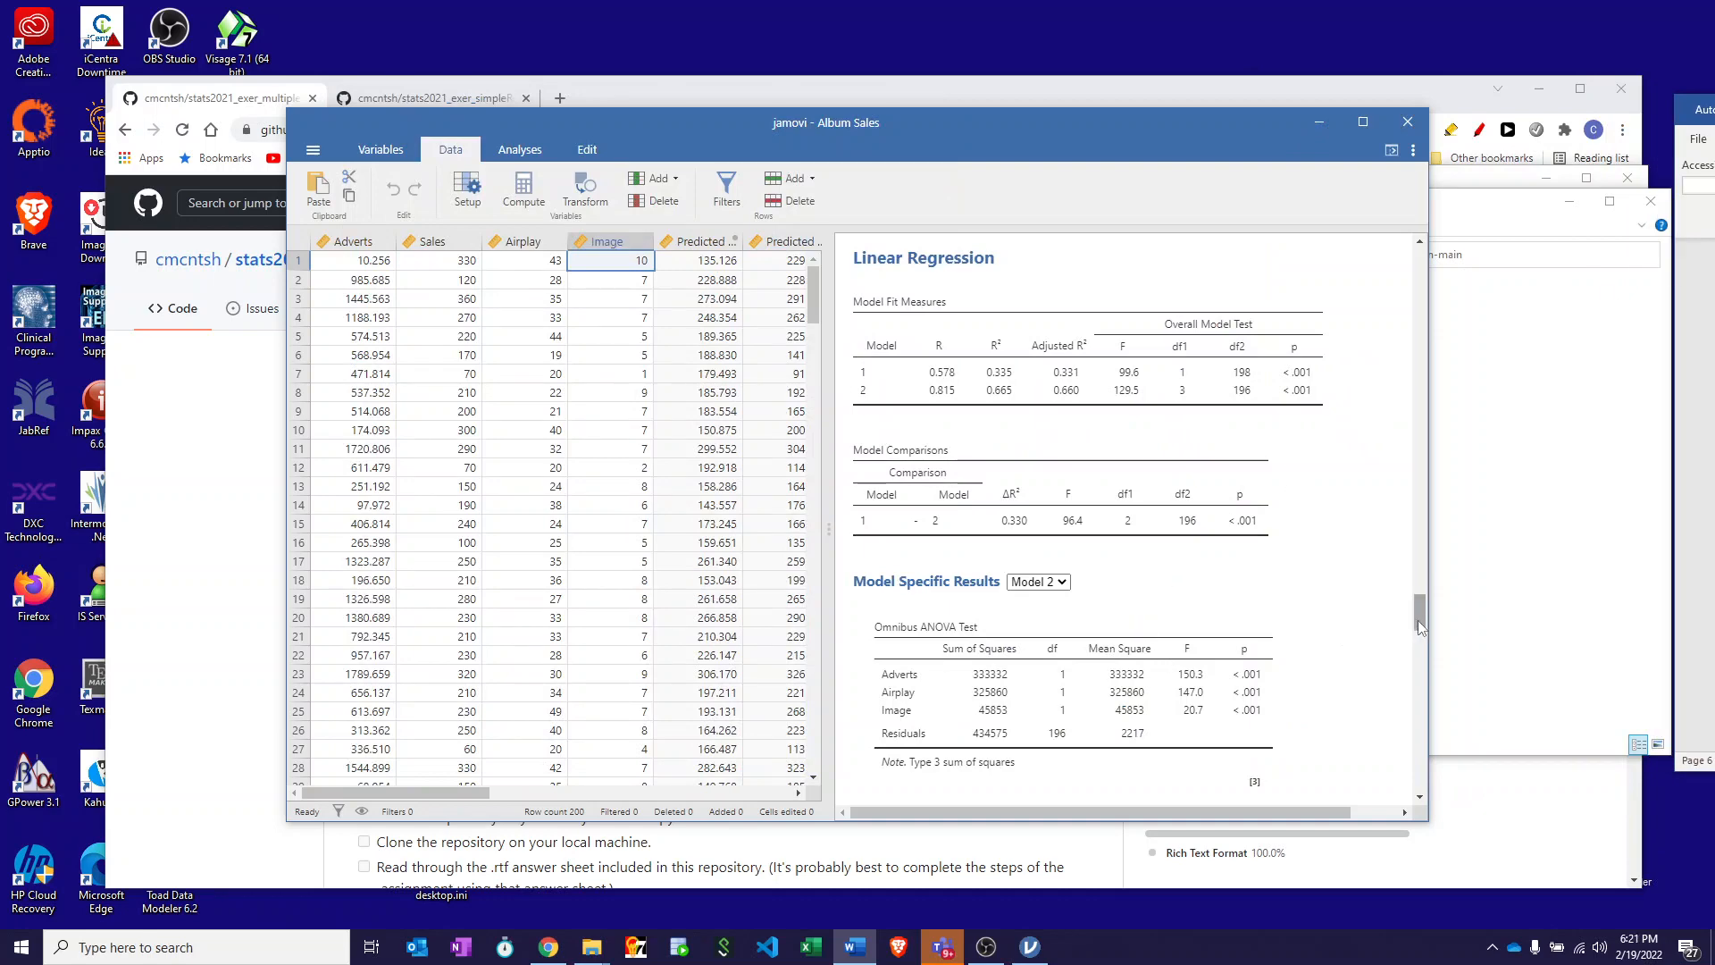
drag(1424, 615, 1457, 586)
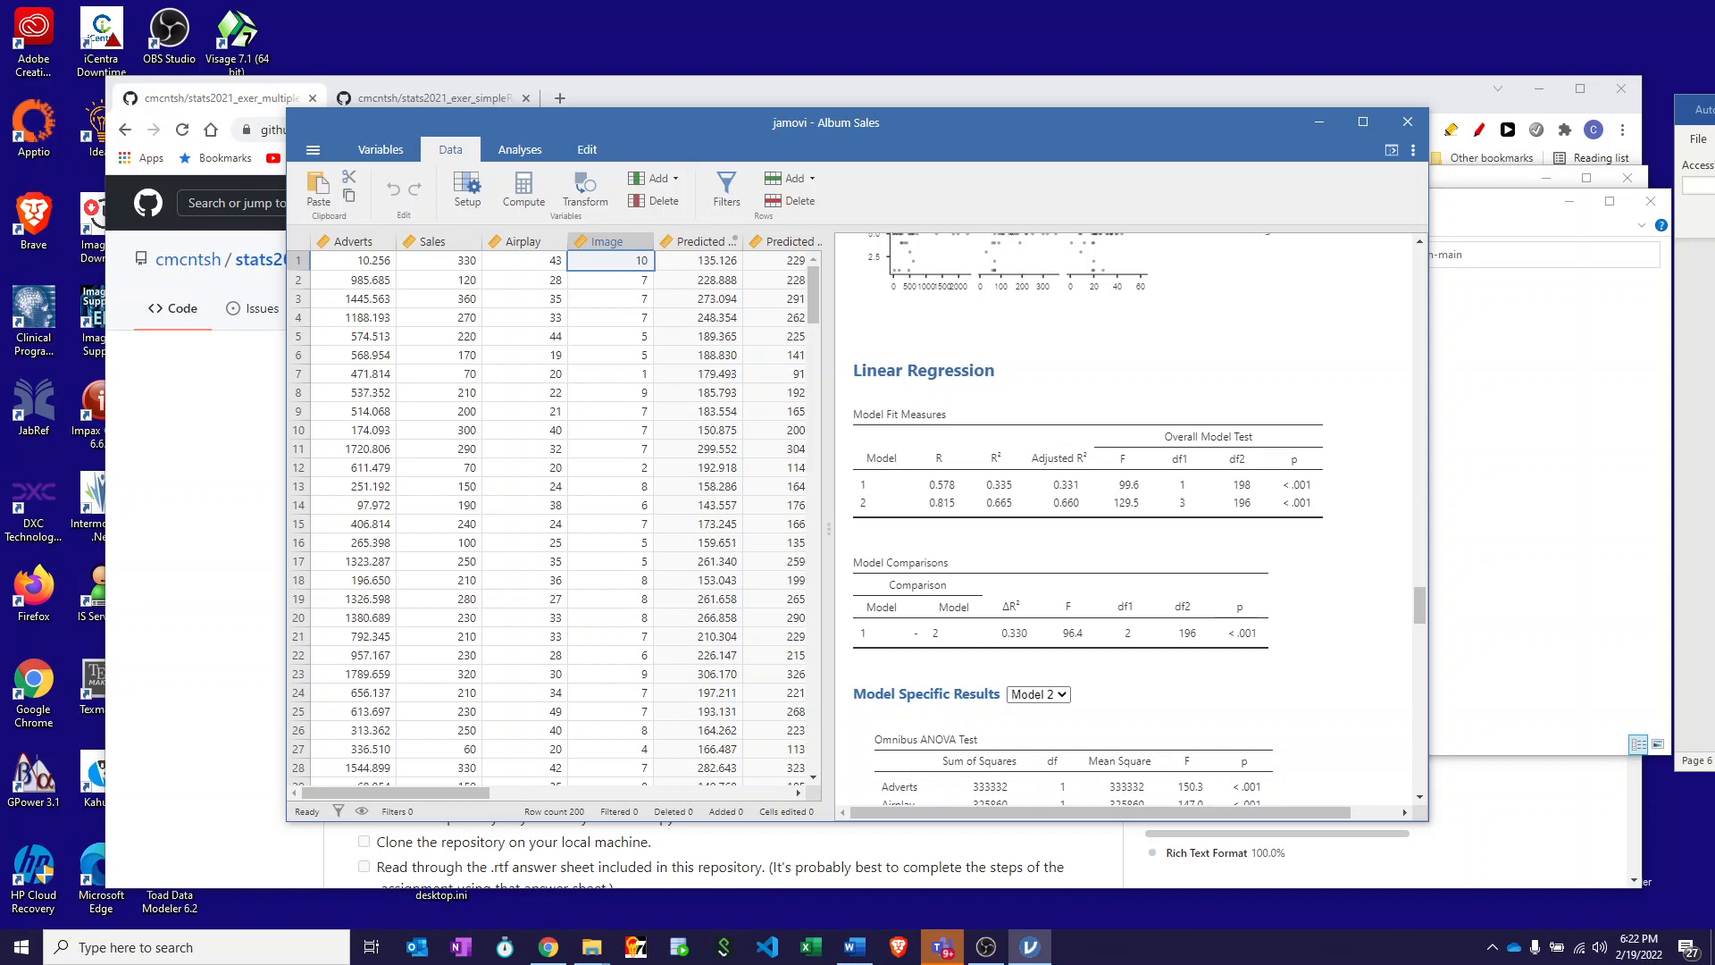
Step: Insert the word "final" in the answer sheet so the heading reads "Overall fit of the final model", and return to the jamovi results
drag(1714, 111, 1267, 158)
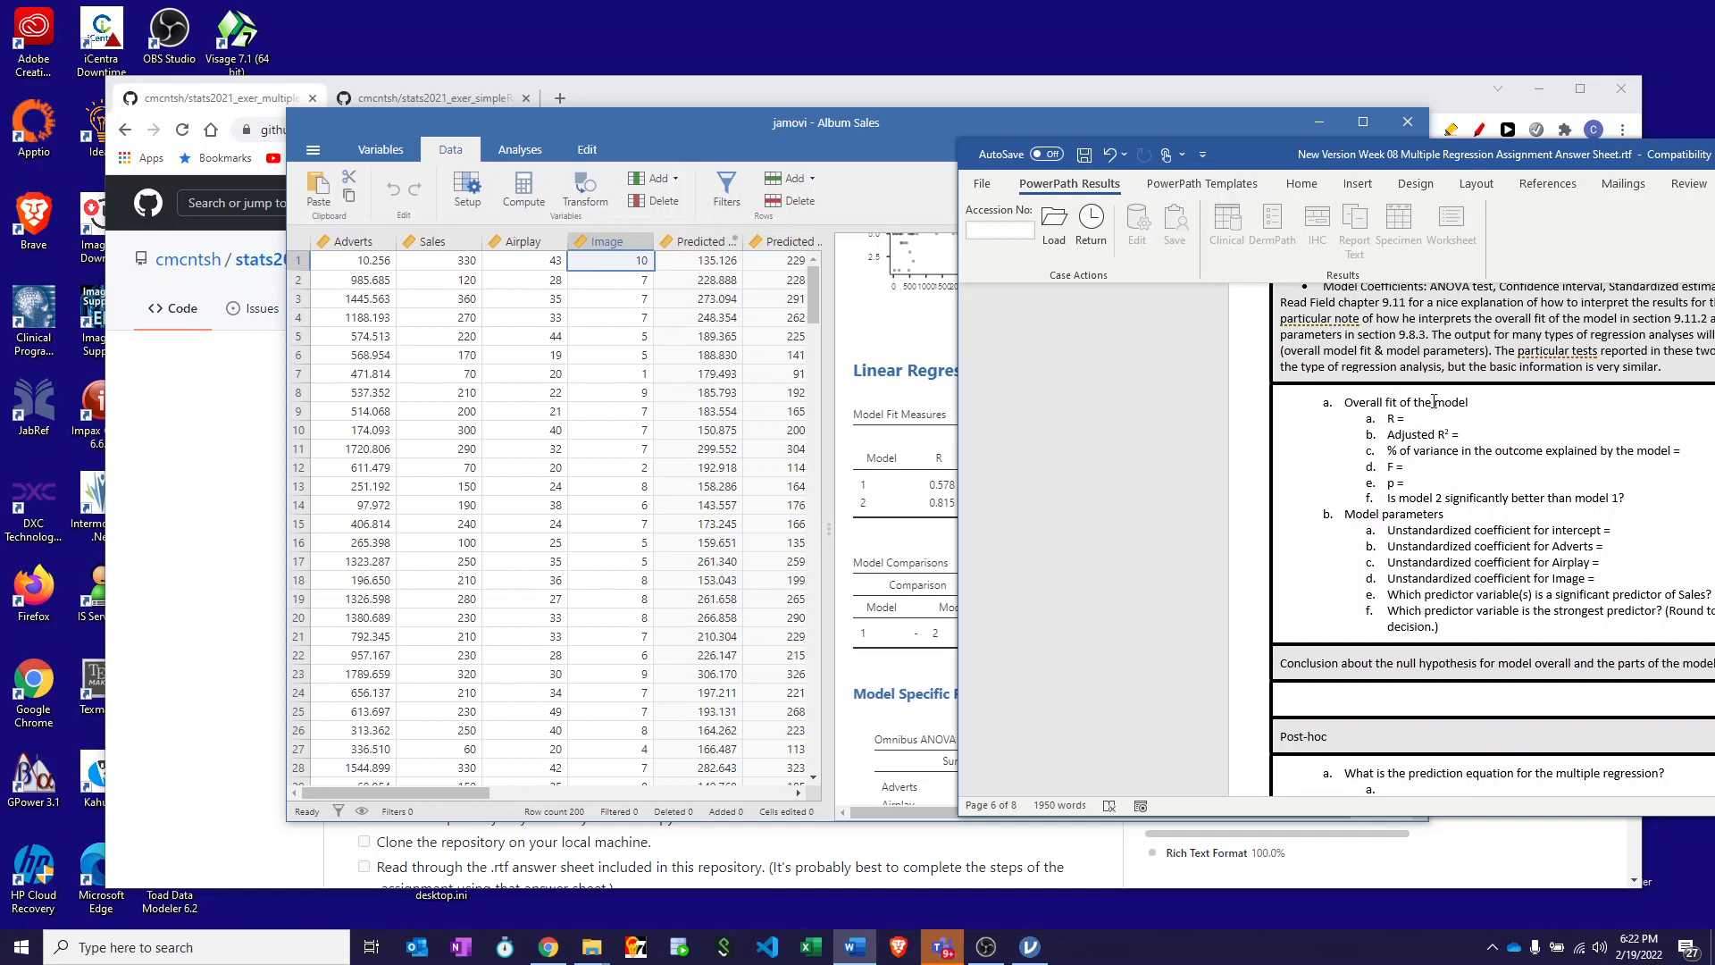
click(1434, 406)
text(final)
drag(1259, 163, 1535, 166)
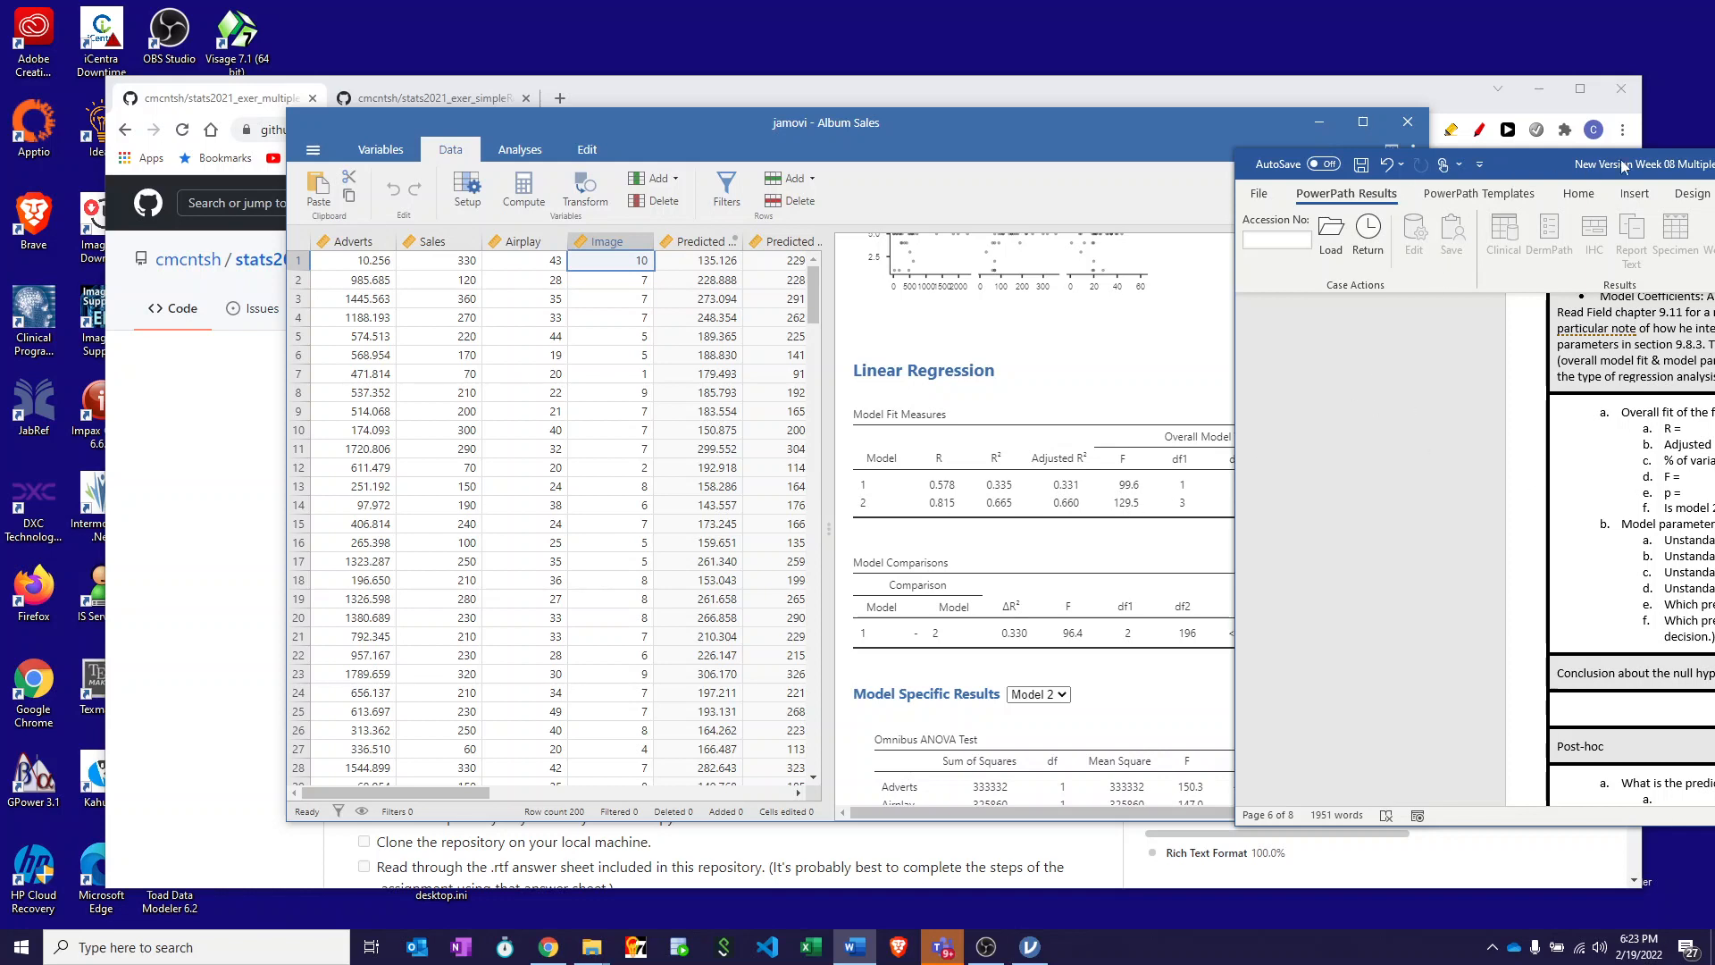
drag(1566, 166, 1714, 158)
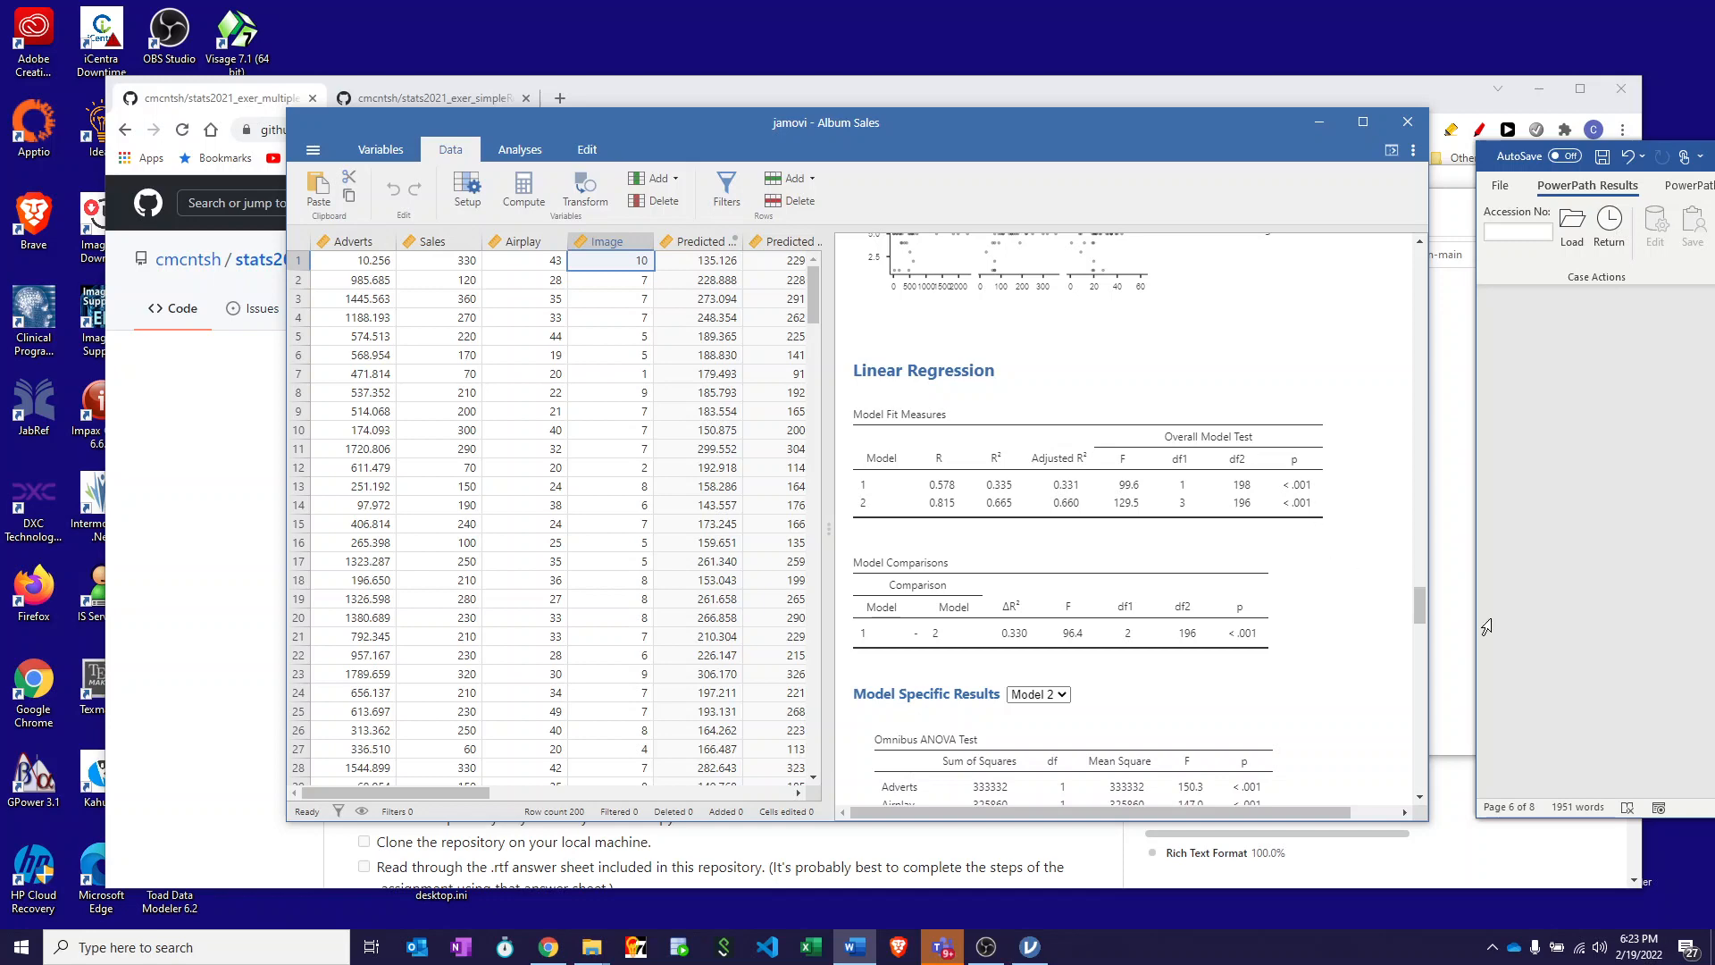
Step: Check the answer sheet question on whether model 2 is significantly better than model 1 against jamovi's regression results
drag(1714, 157, 804, 139)
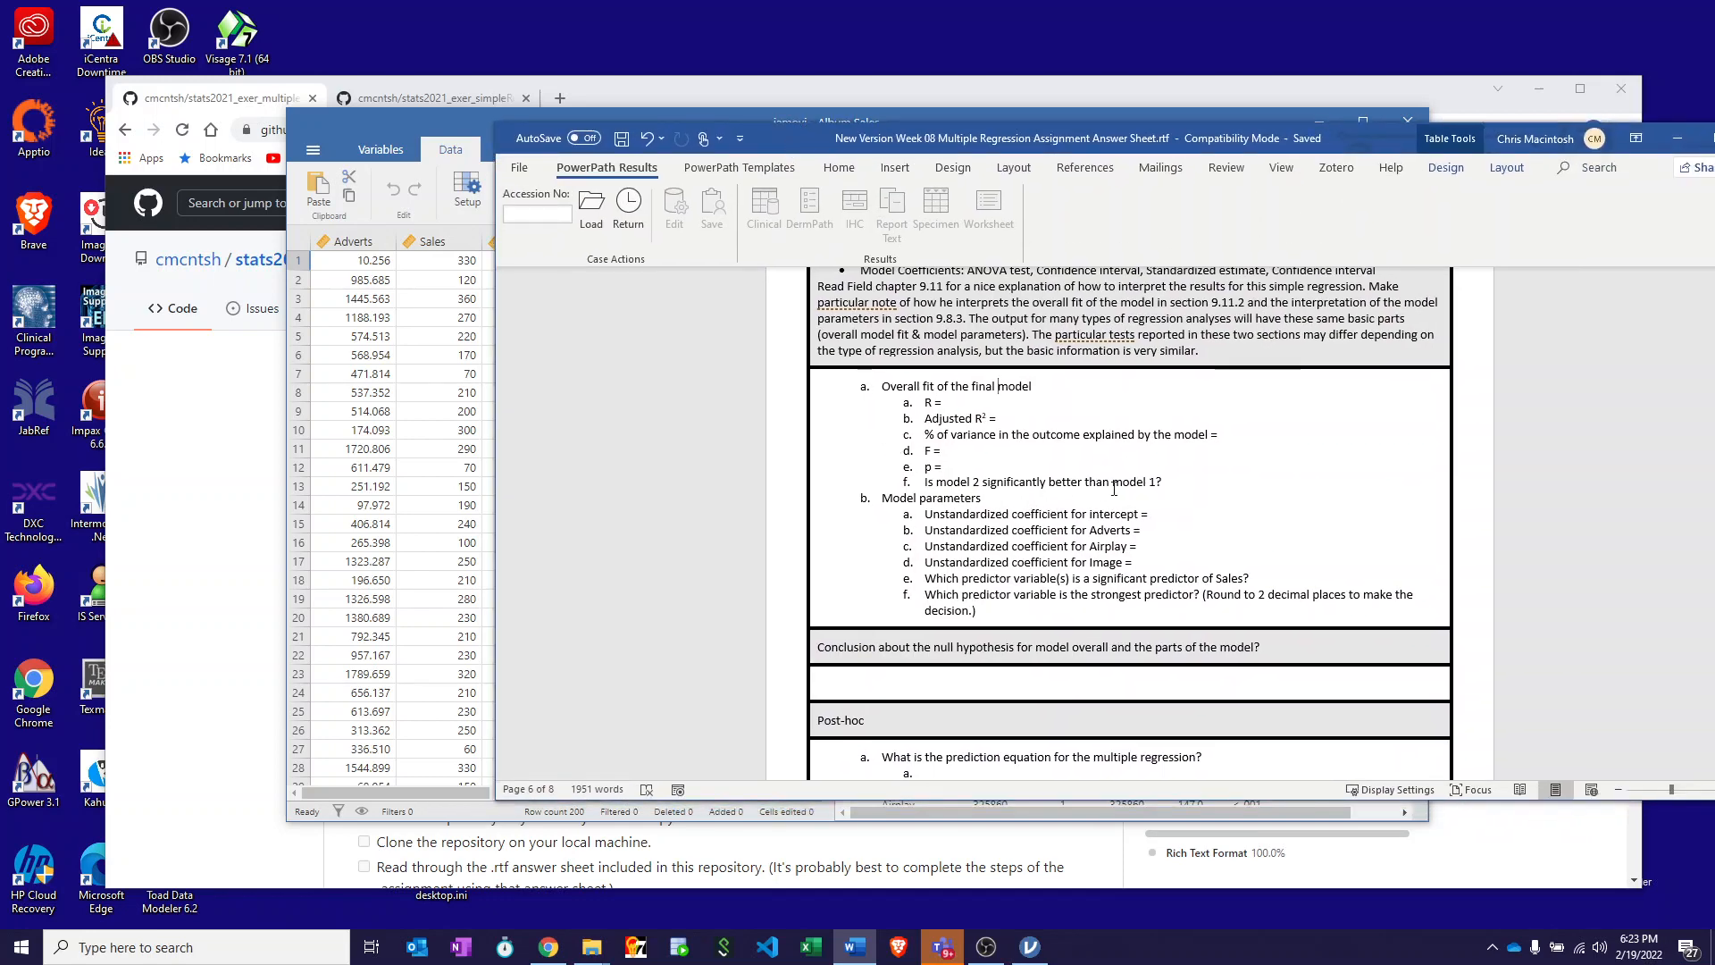
click(779, 128)
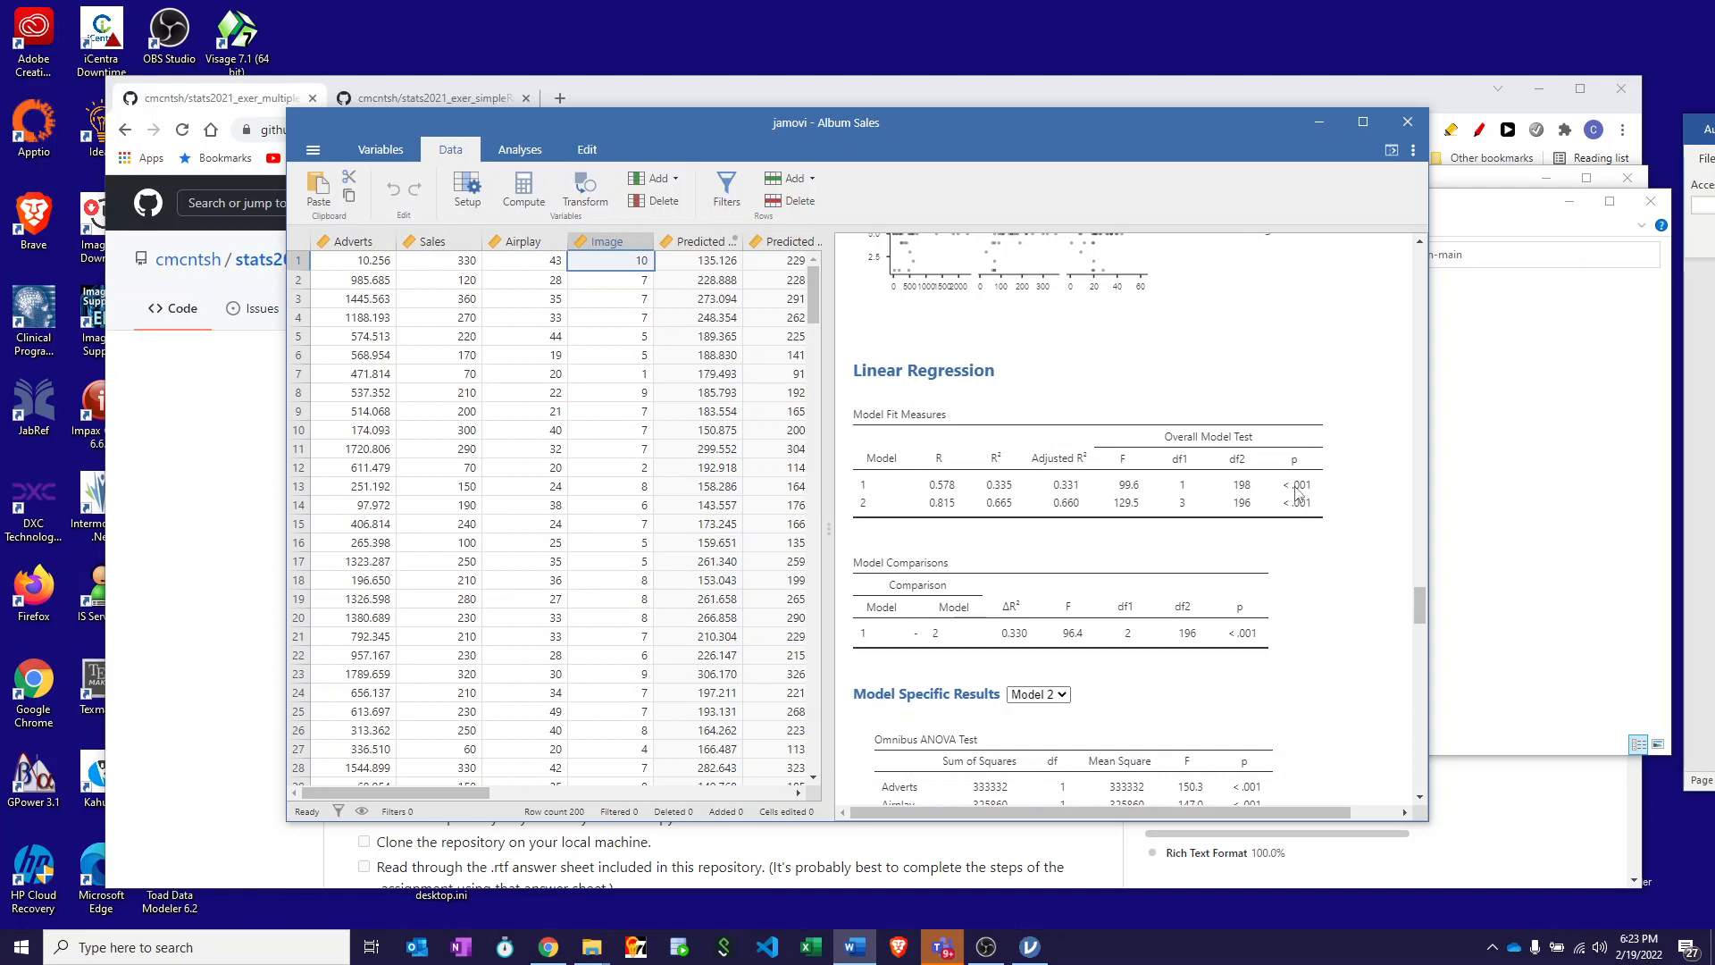
scroll(1056, 655, down, 2)
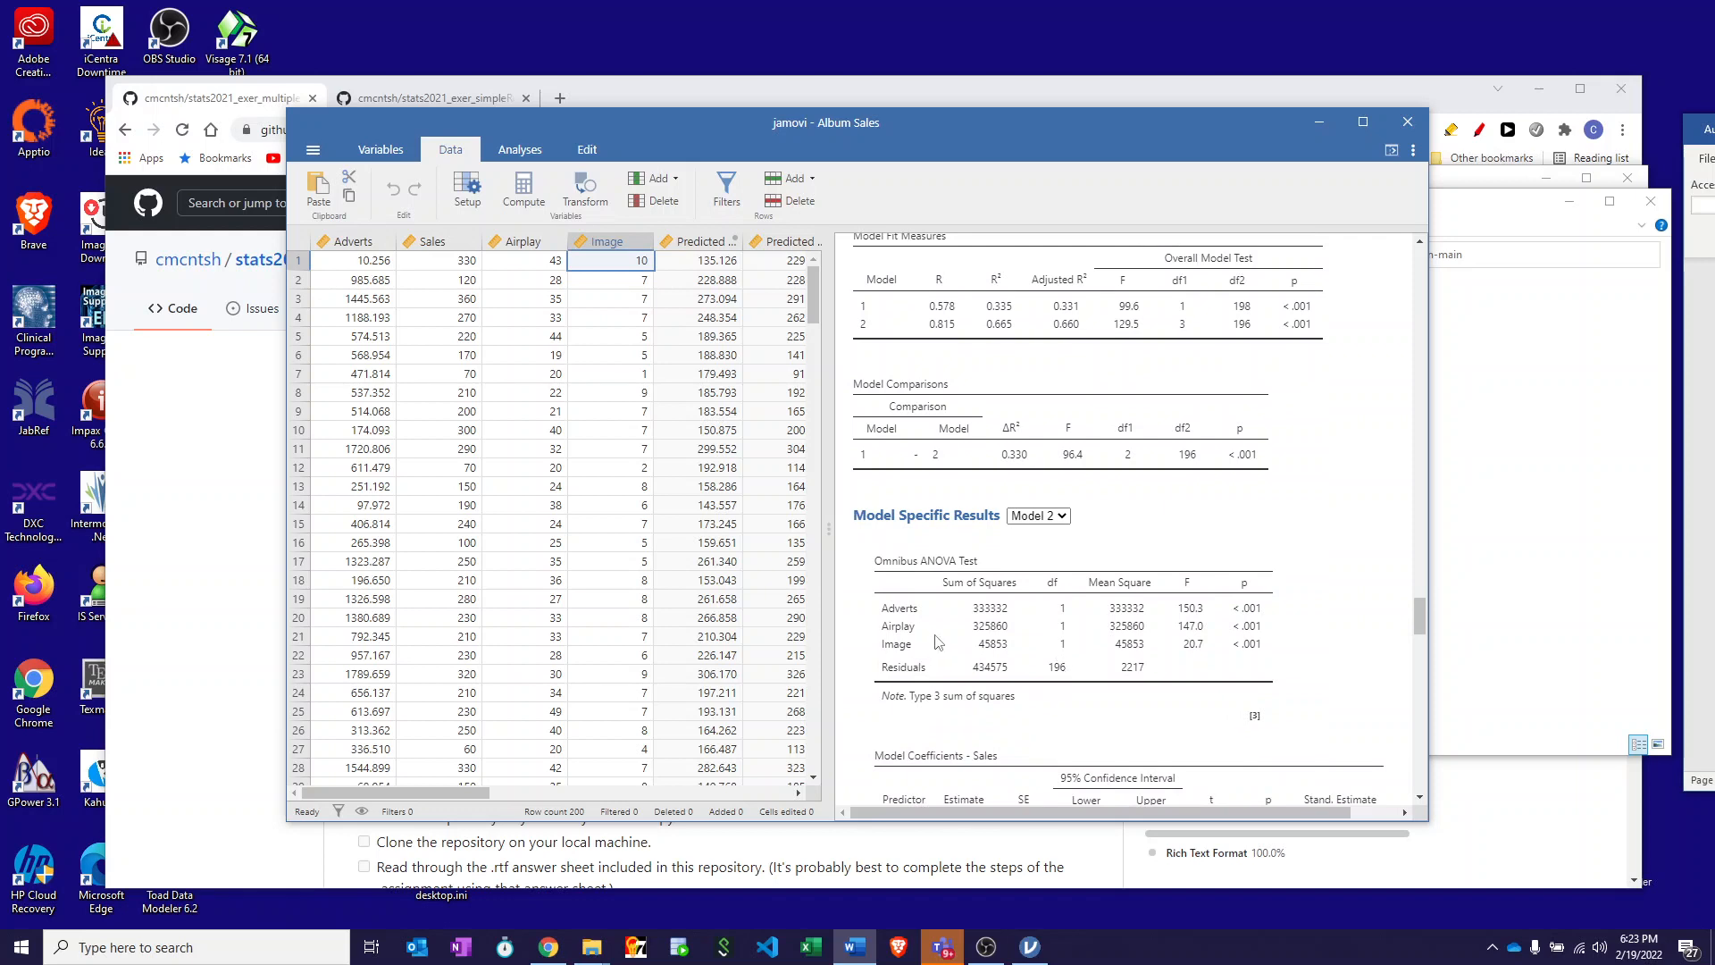
scroll(937, 642, down, 1)
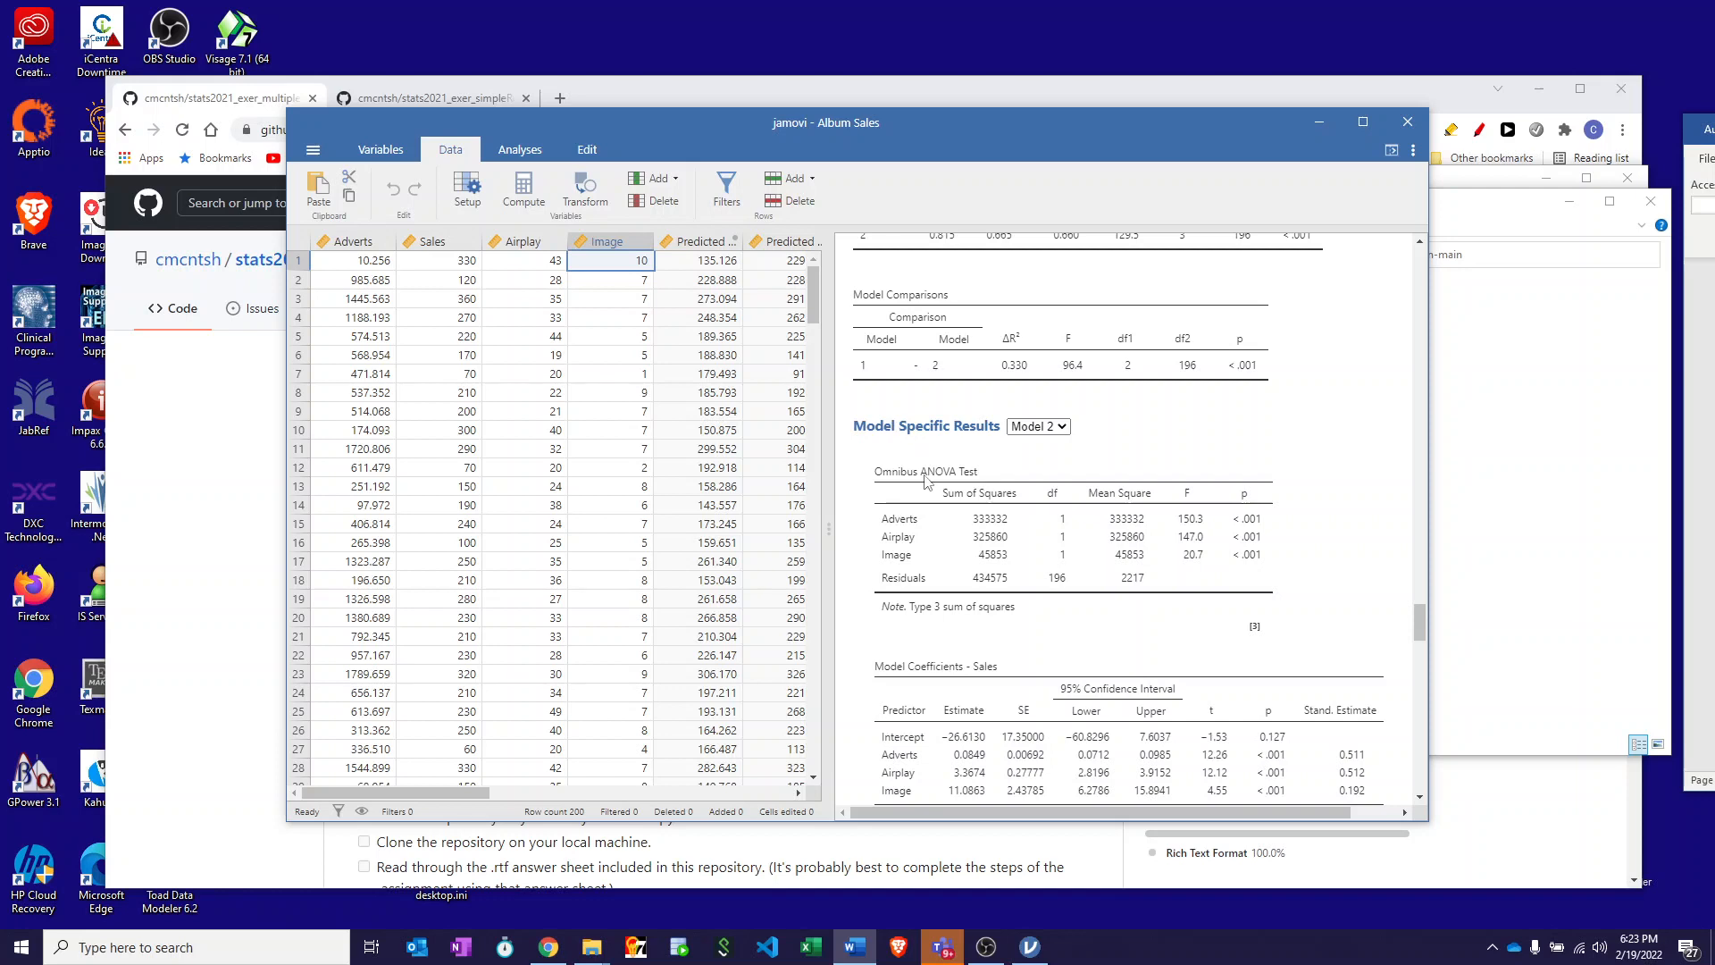
Step: Switch the Model Specific Results to Model 1 for comparison and back to Model 2
click(1064, 429)
click(1062, 428)
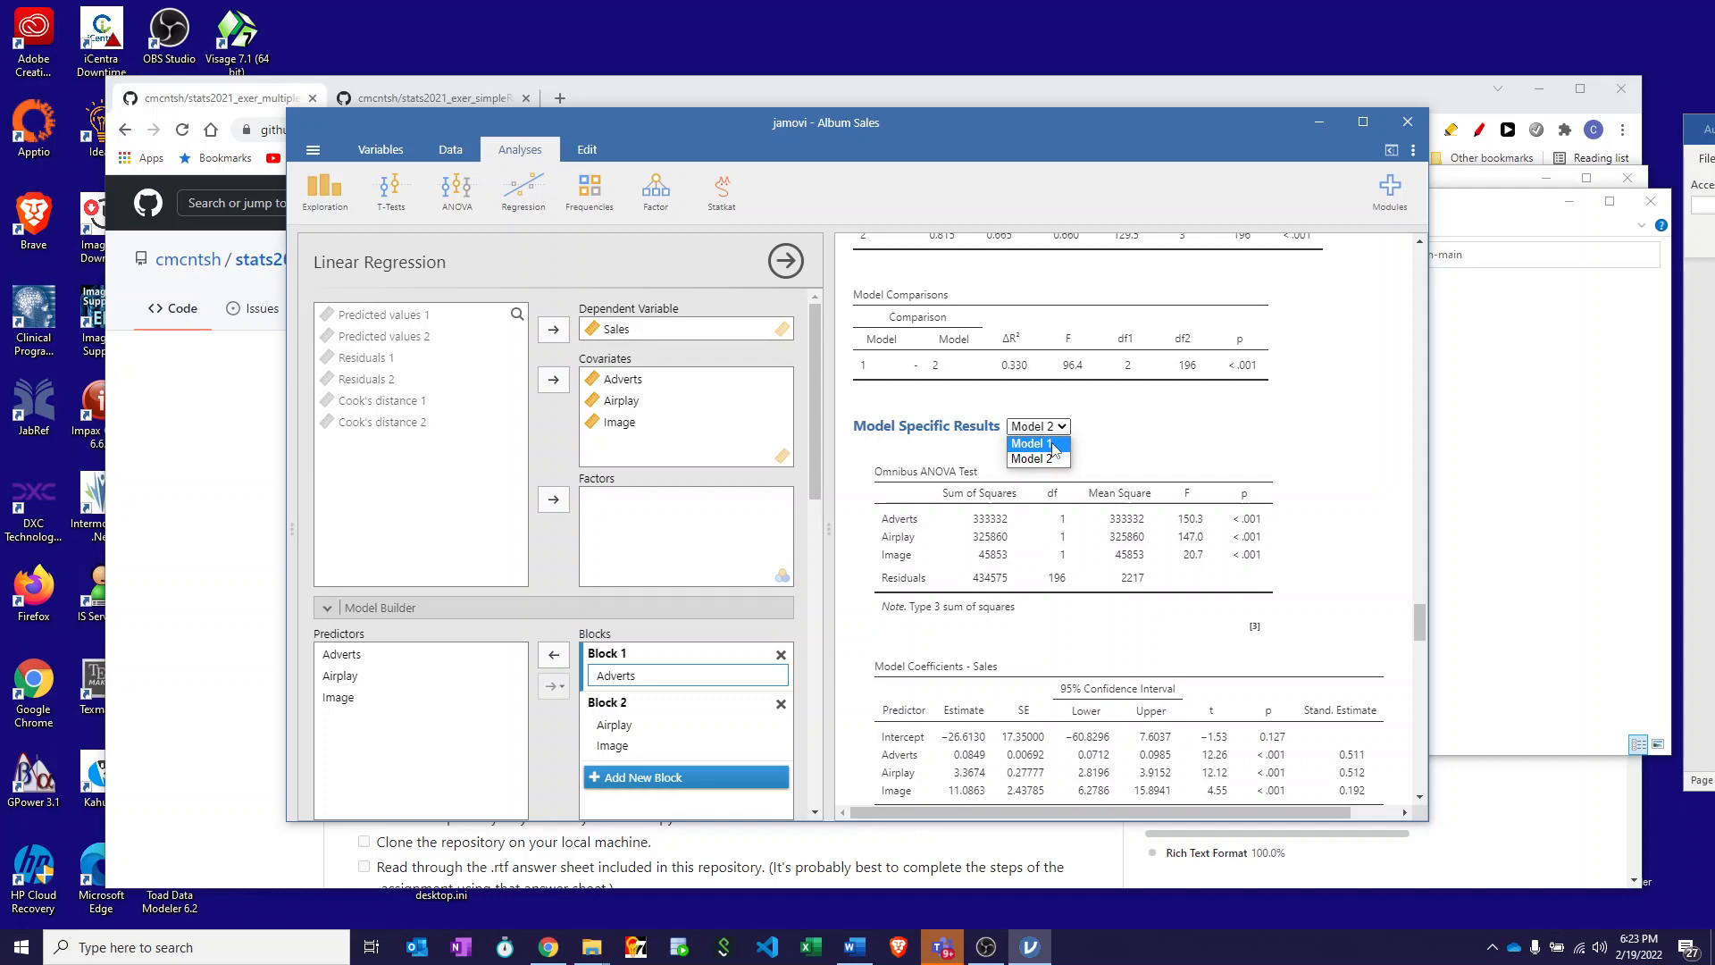
click(1054, 446)
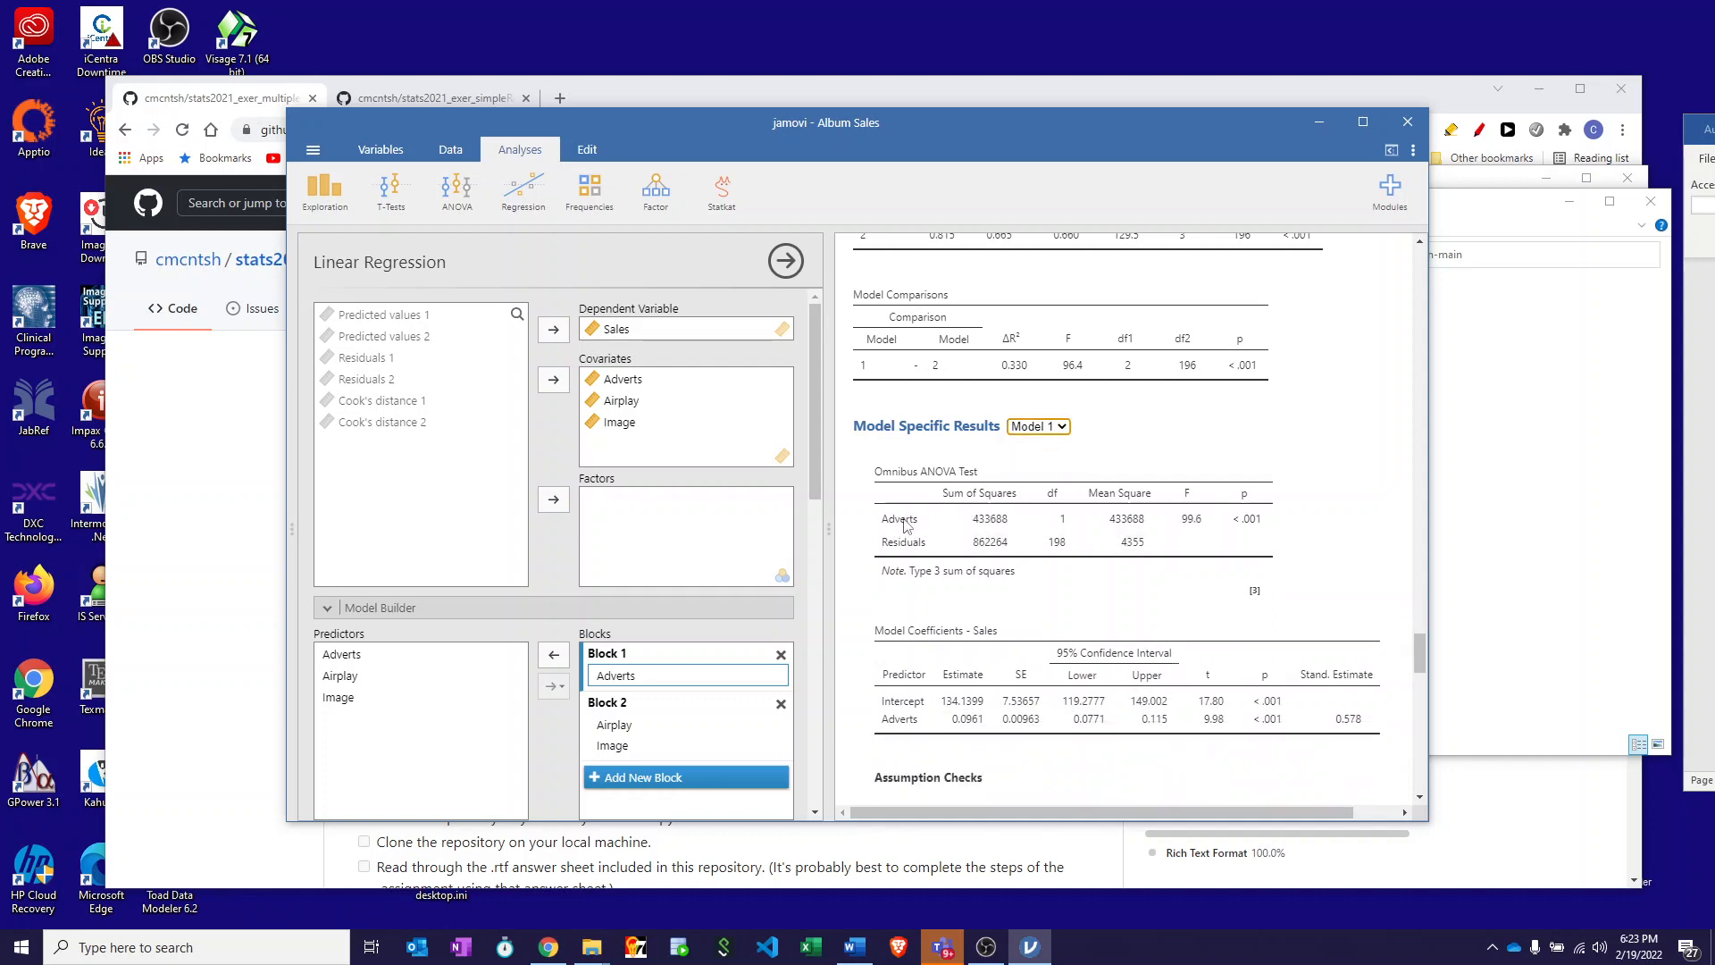
click(1062, 427)
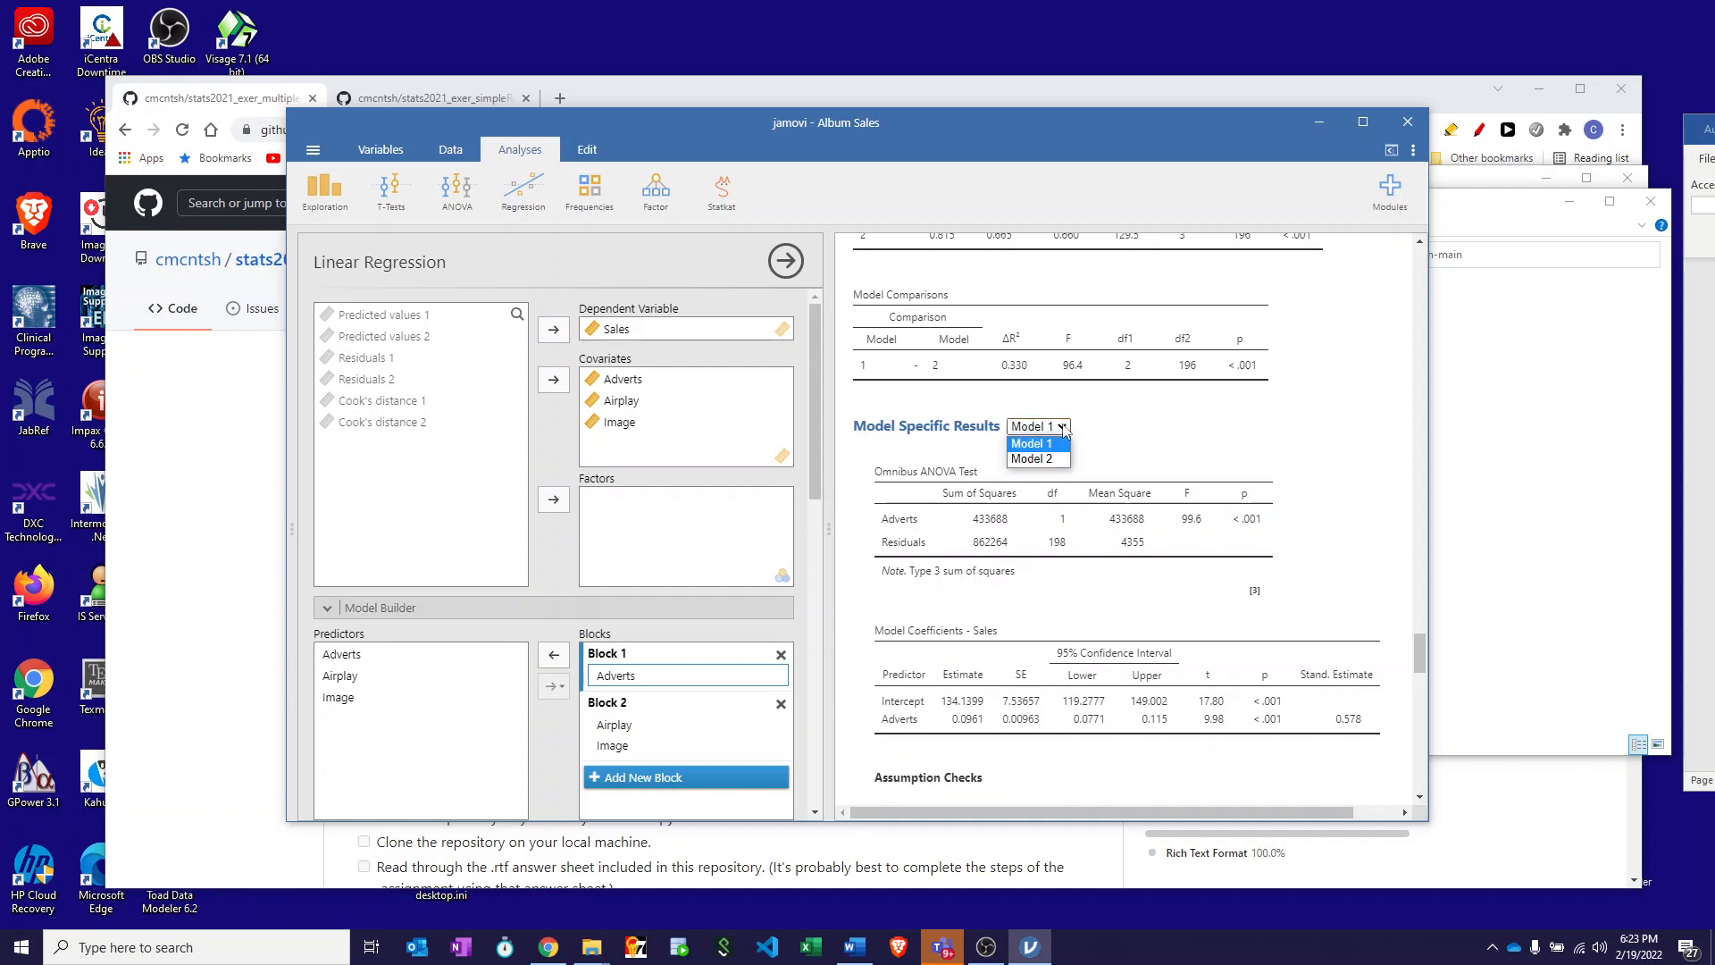
click(1051, 459)
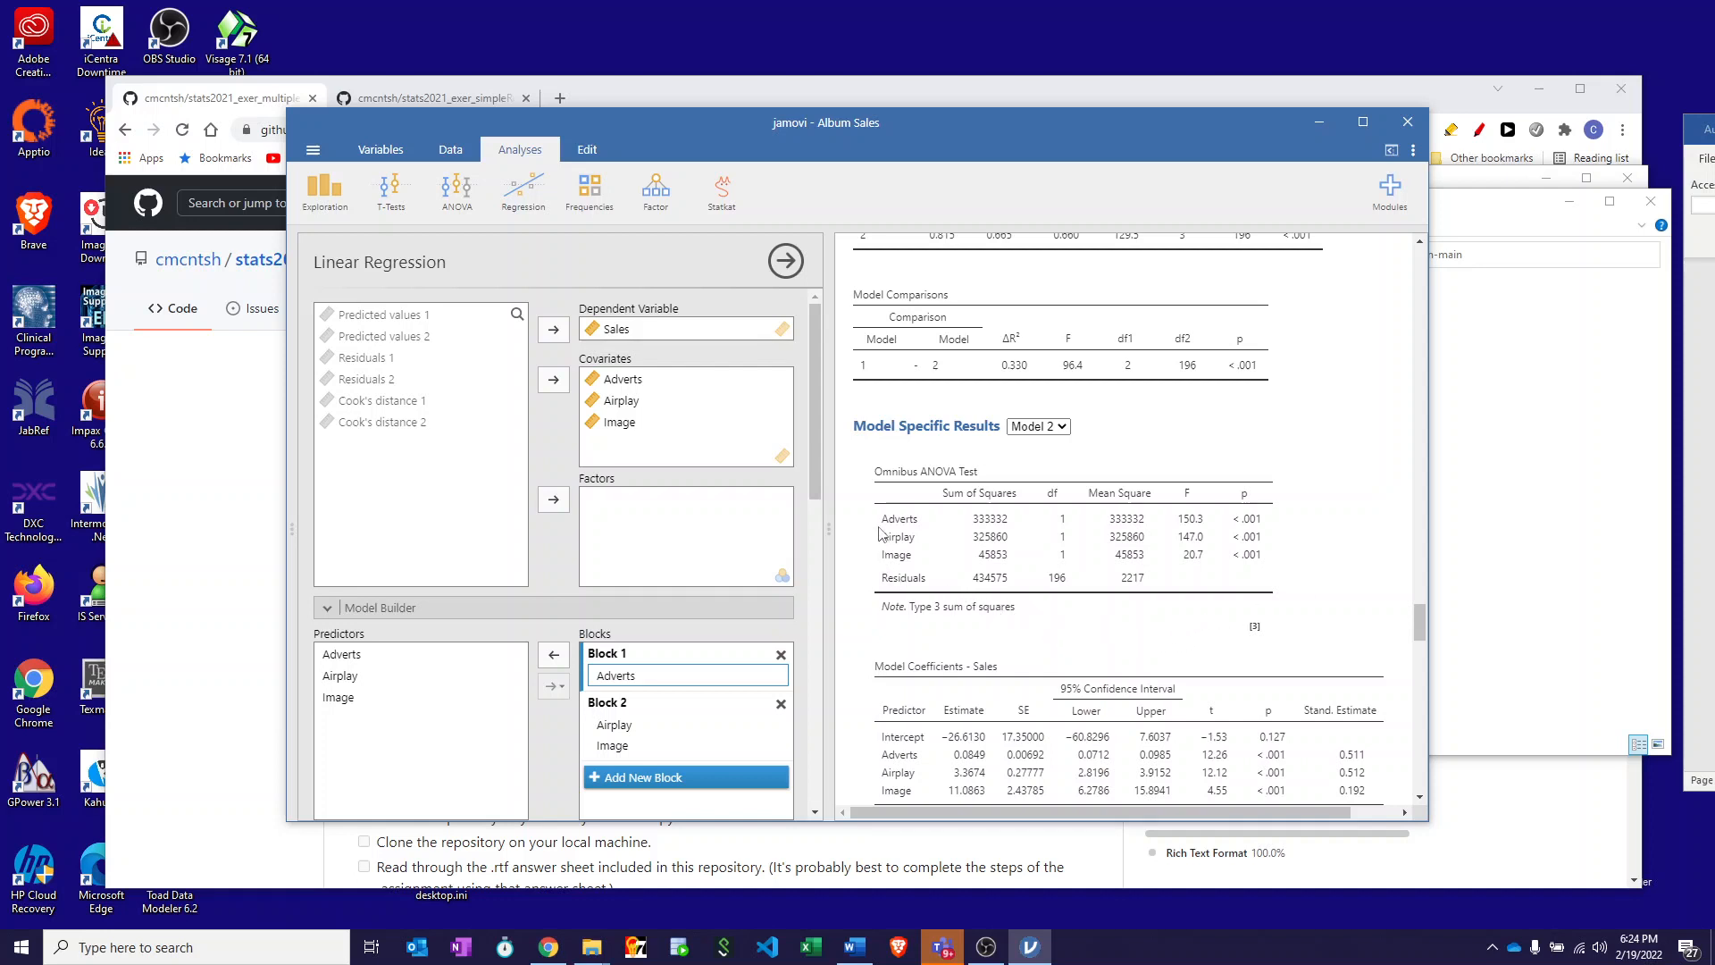
Step: Compare the Model 2 coefficients table with the answer sheet's questions on unstandardized coefficients, significant predictors and strongest predictor
scroll(884, 527, down, 4)
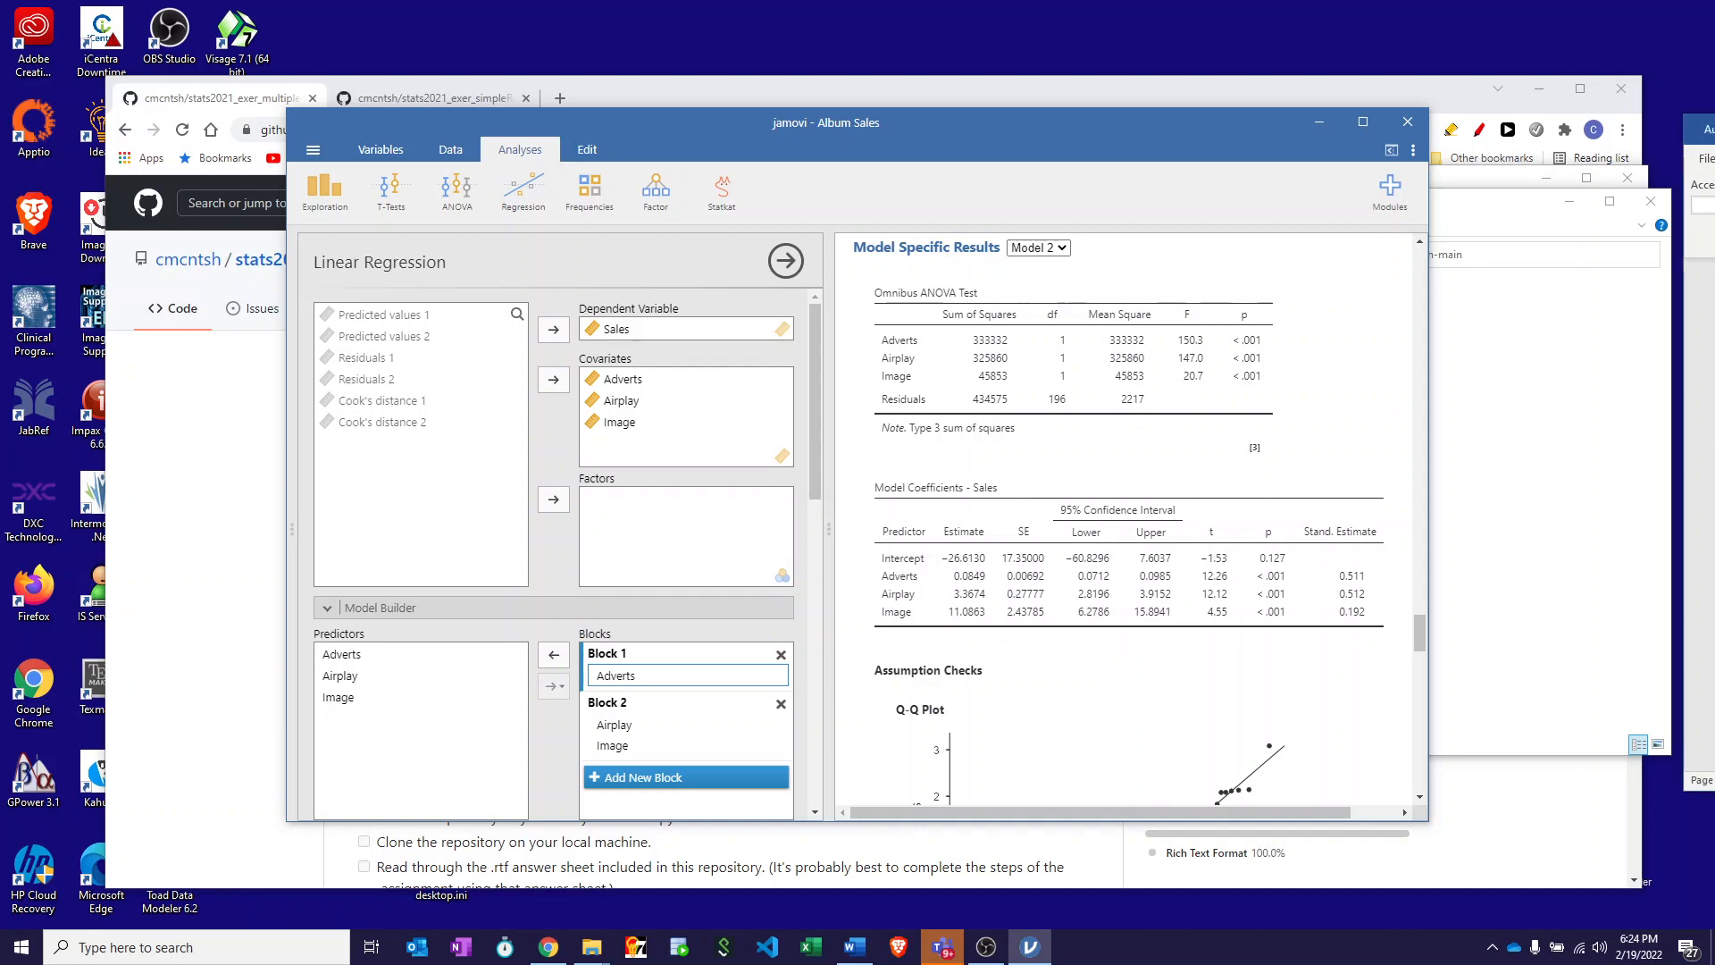
drag(1714, 129, 967, 117)
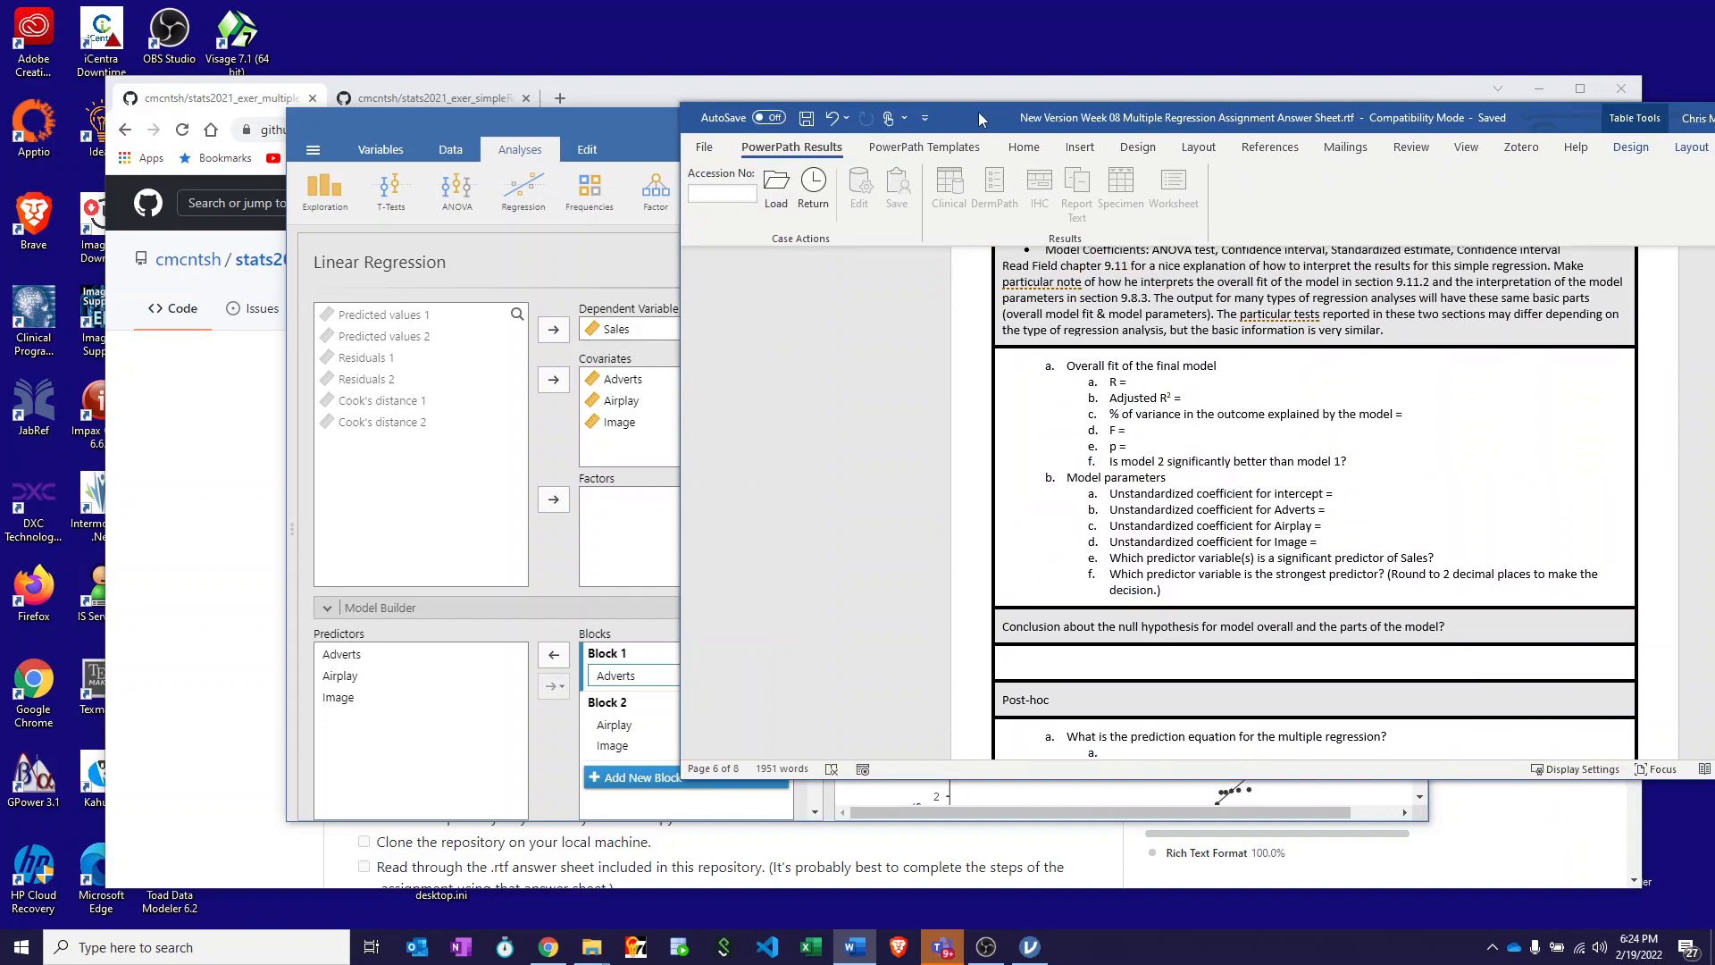
drag(978, 111, 1710, 118)
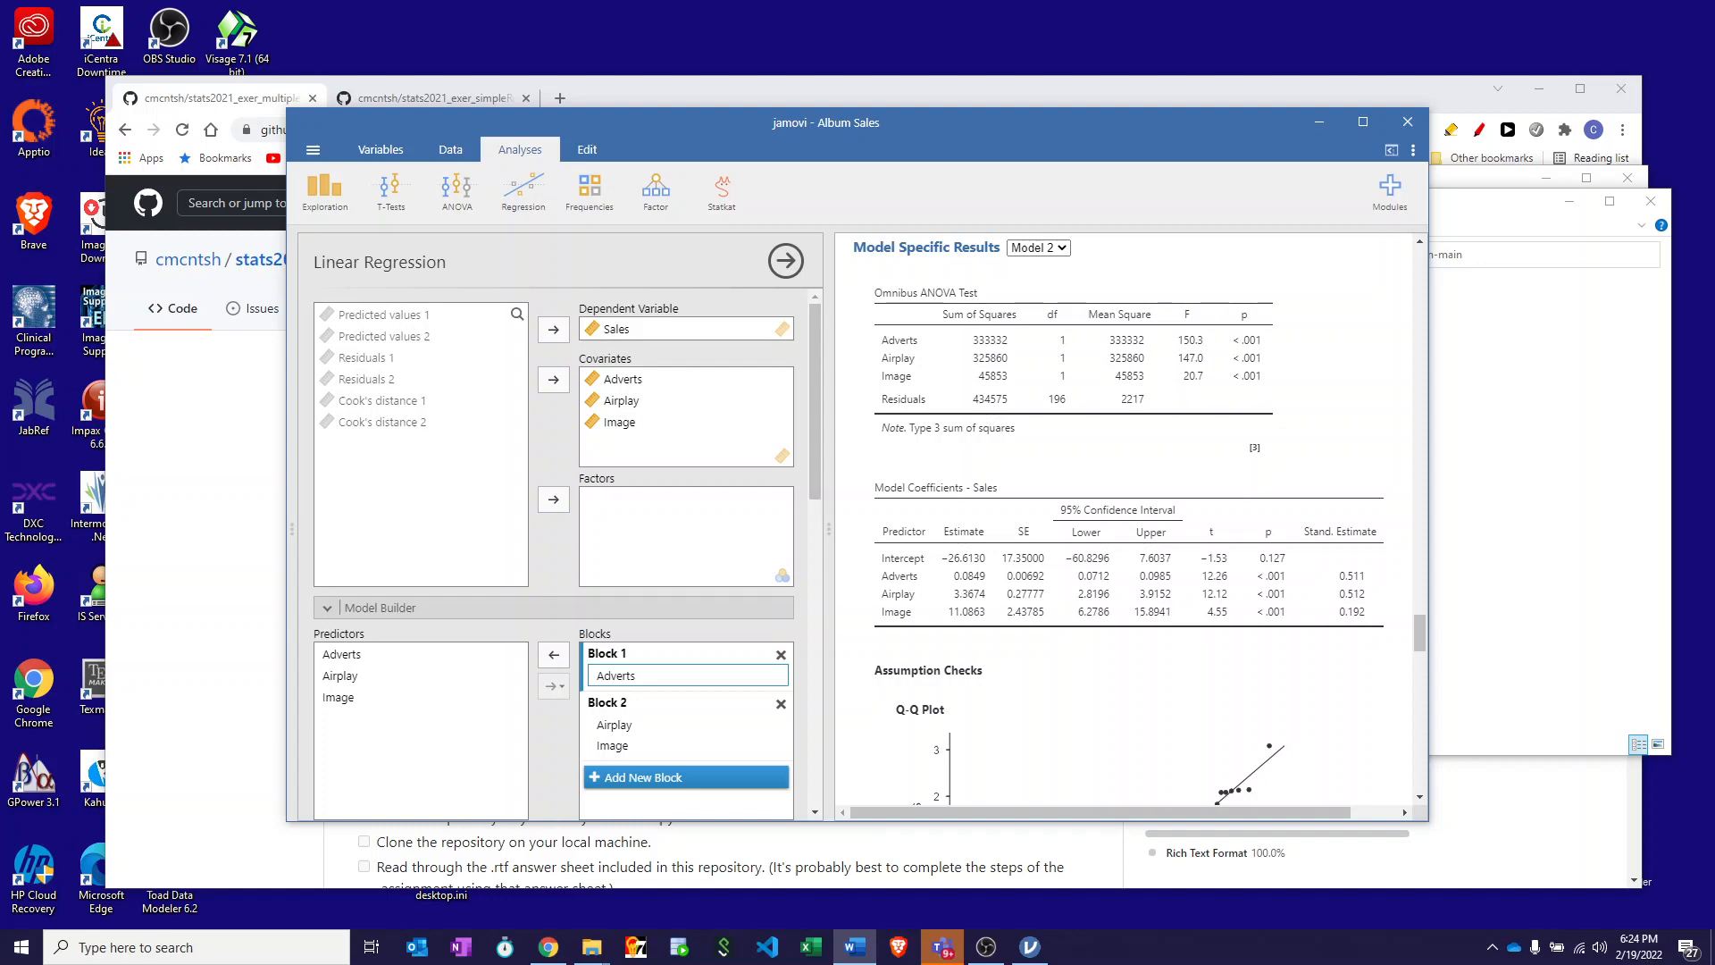
drag(1714, 97, 979, 99)
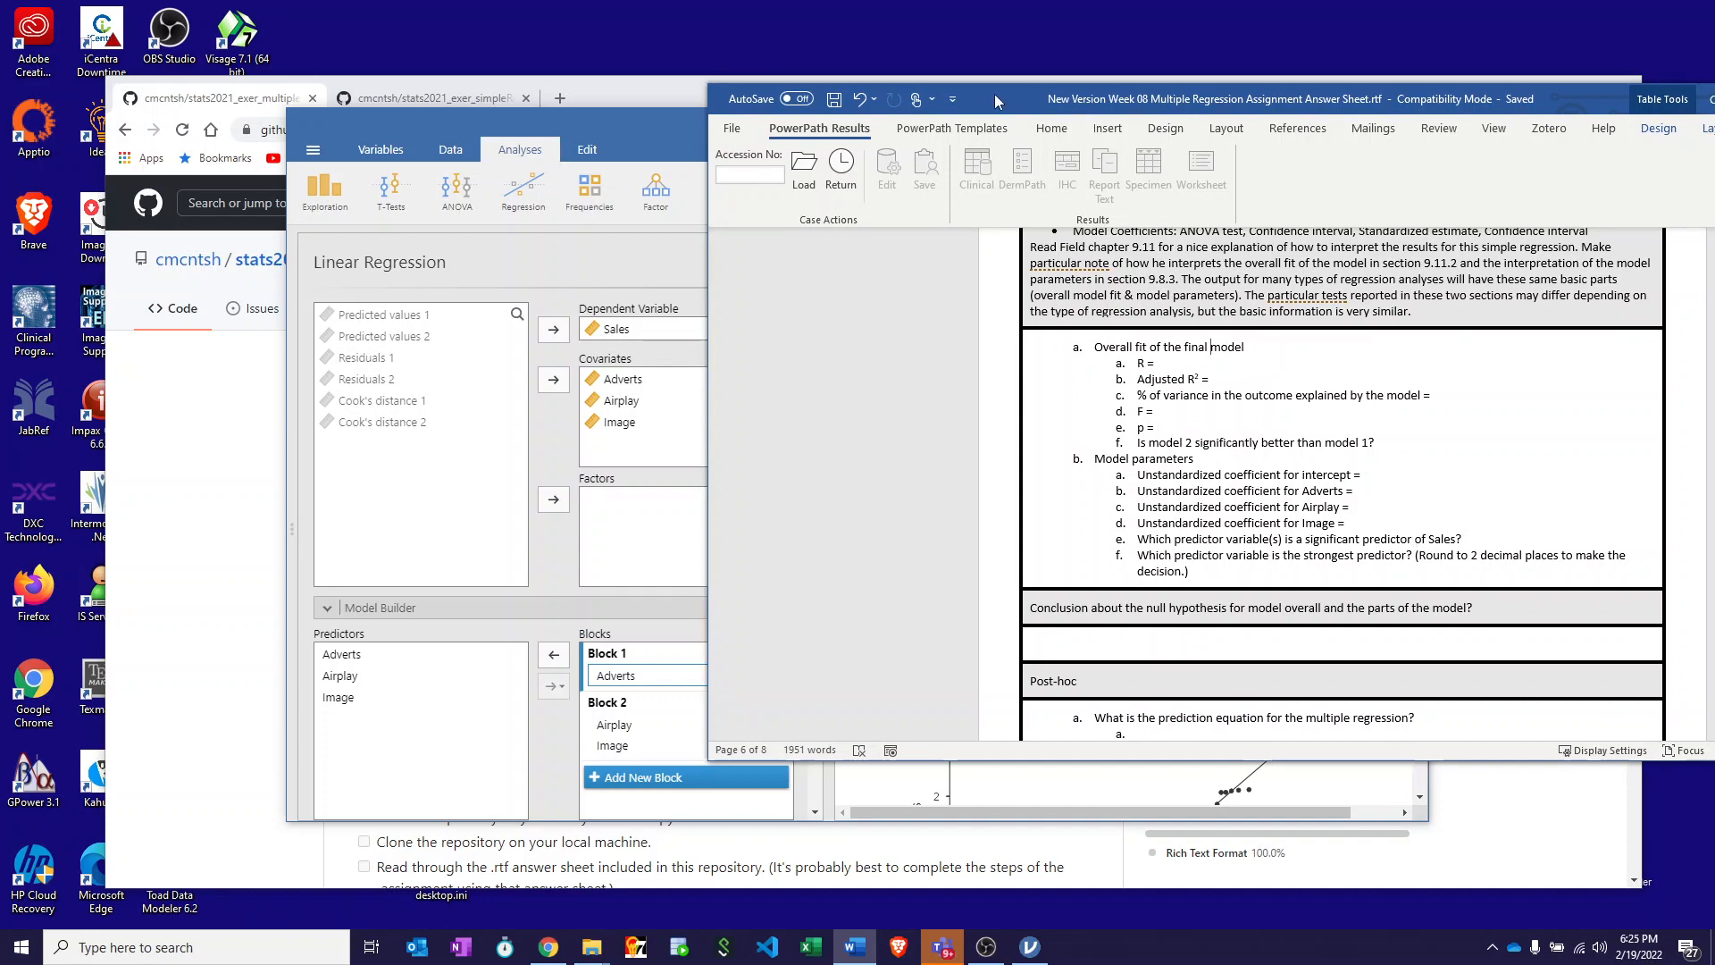
drag(996, 97, 1714, 100)
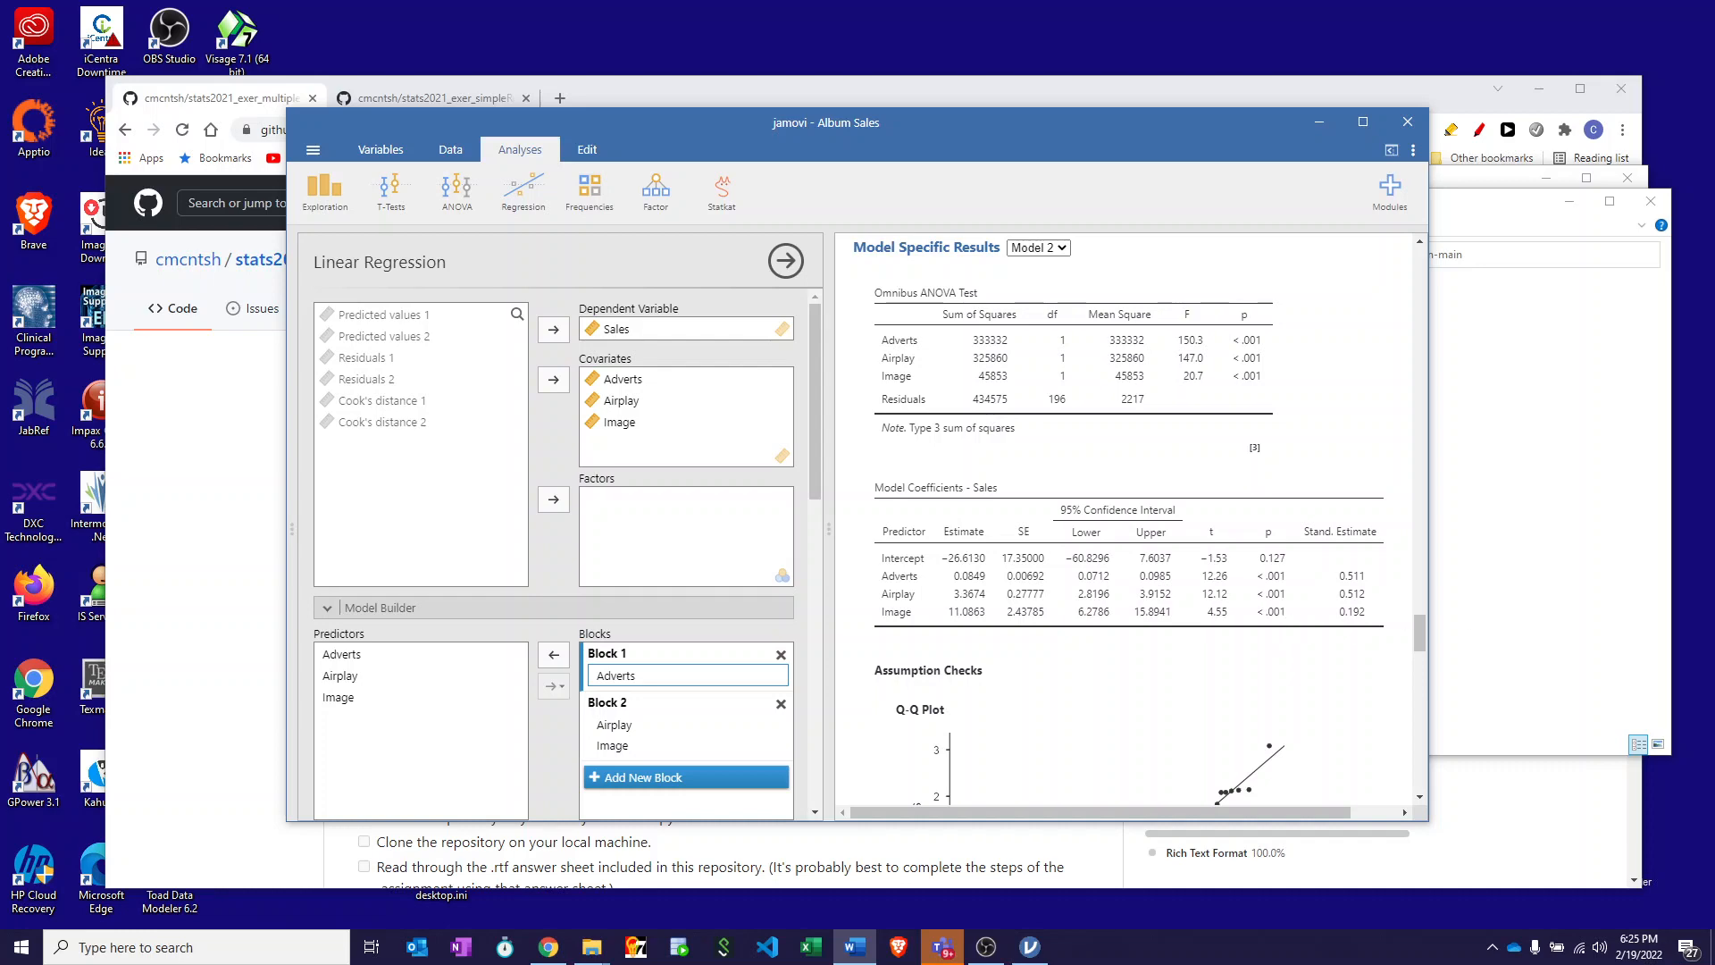
key(alt+Tab)
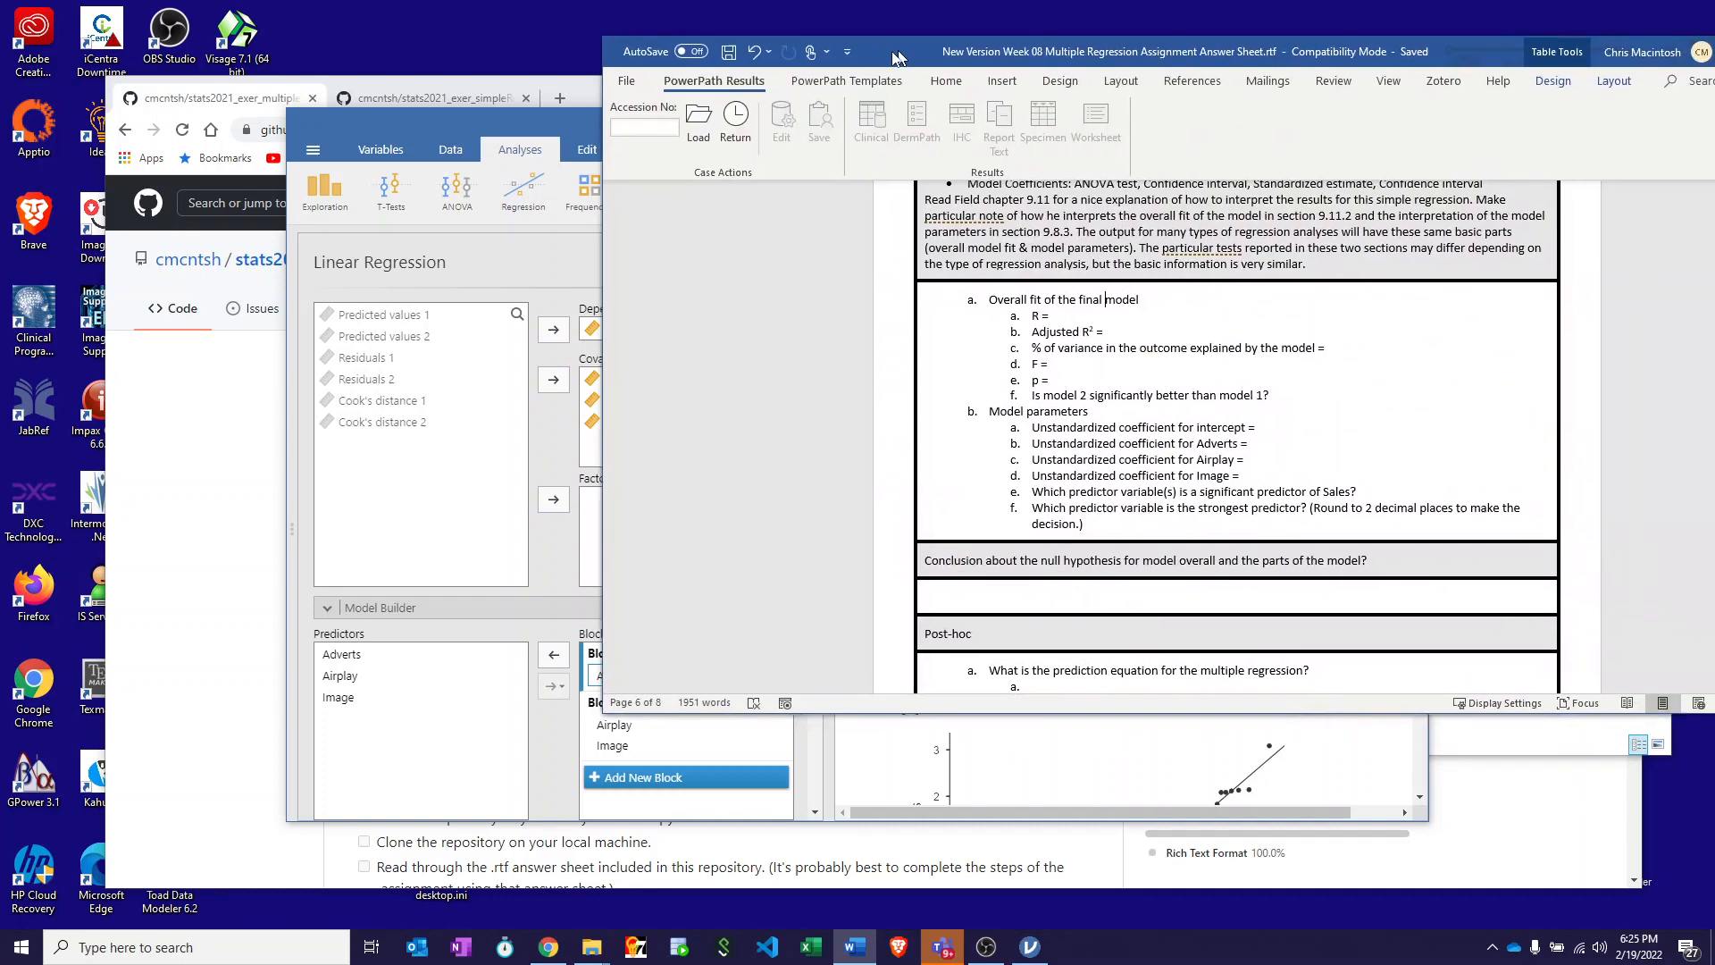
drag(873, 597, 875, 586)
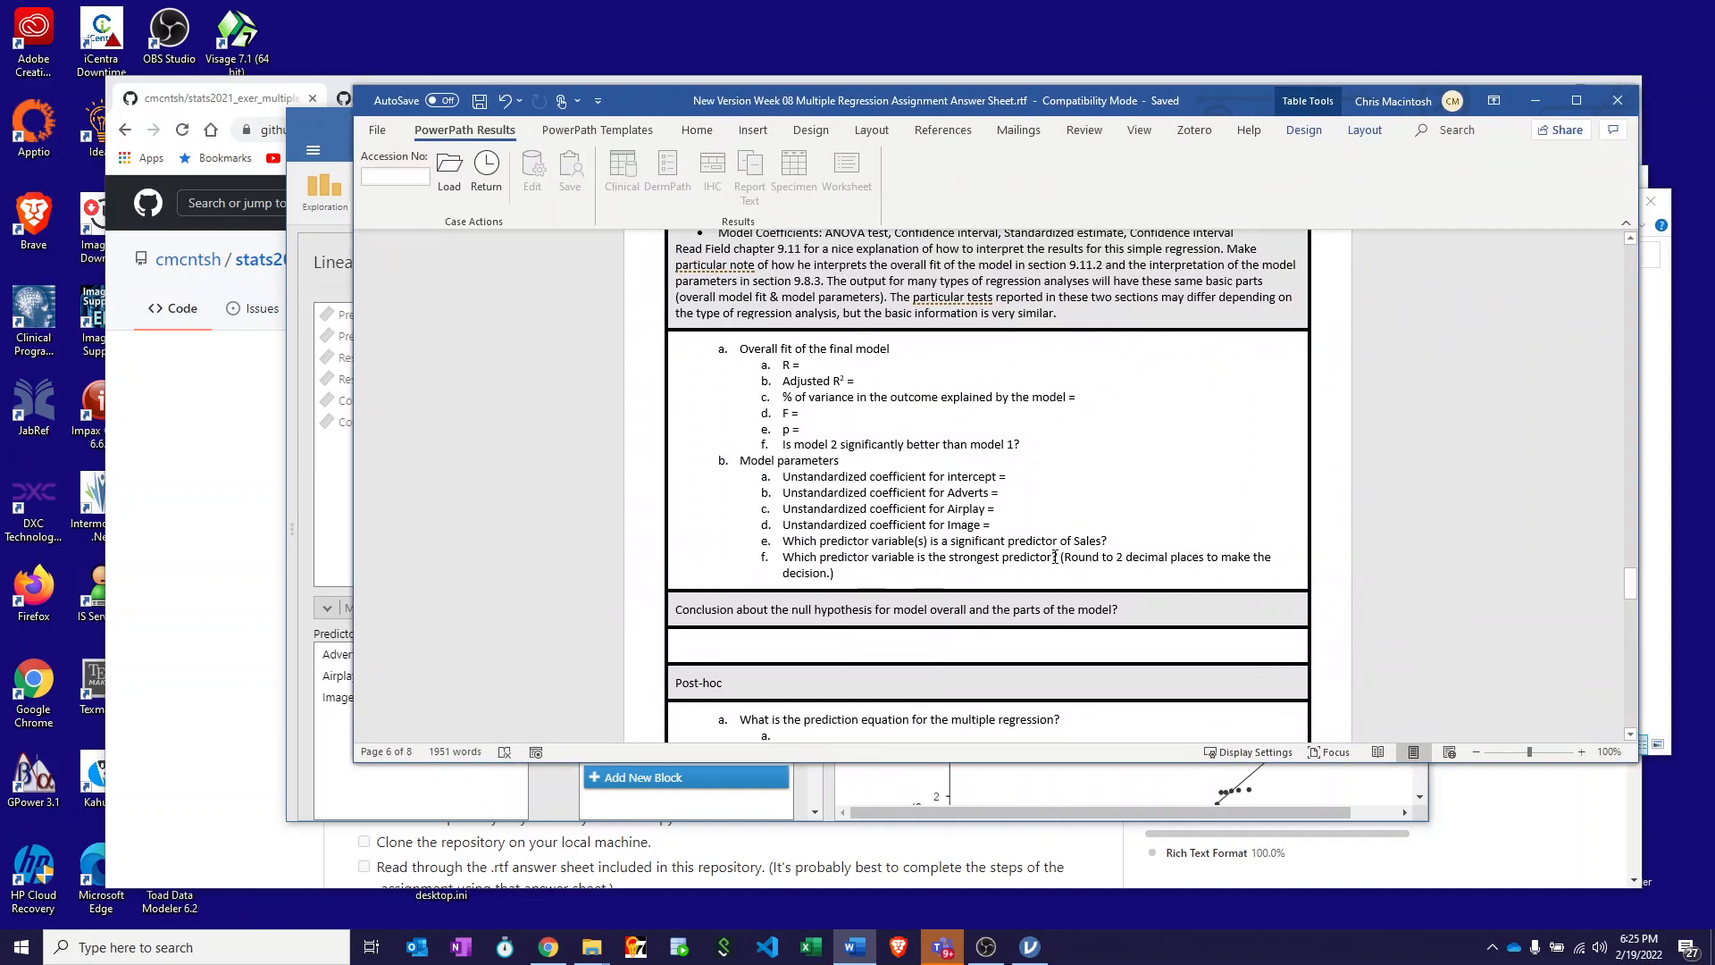
key(alt+Tab)
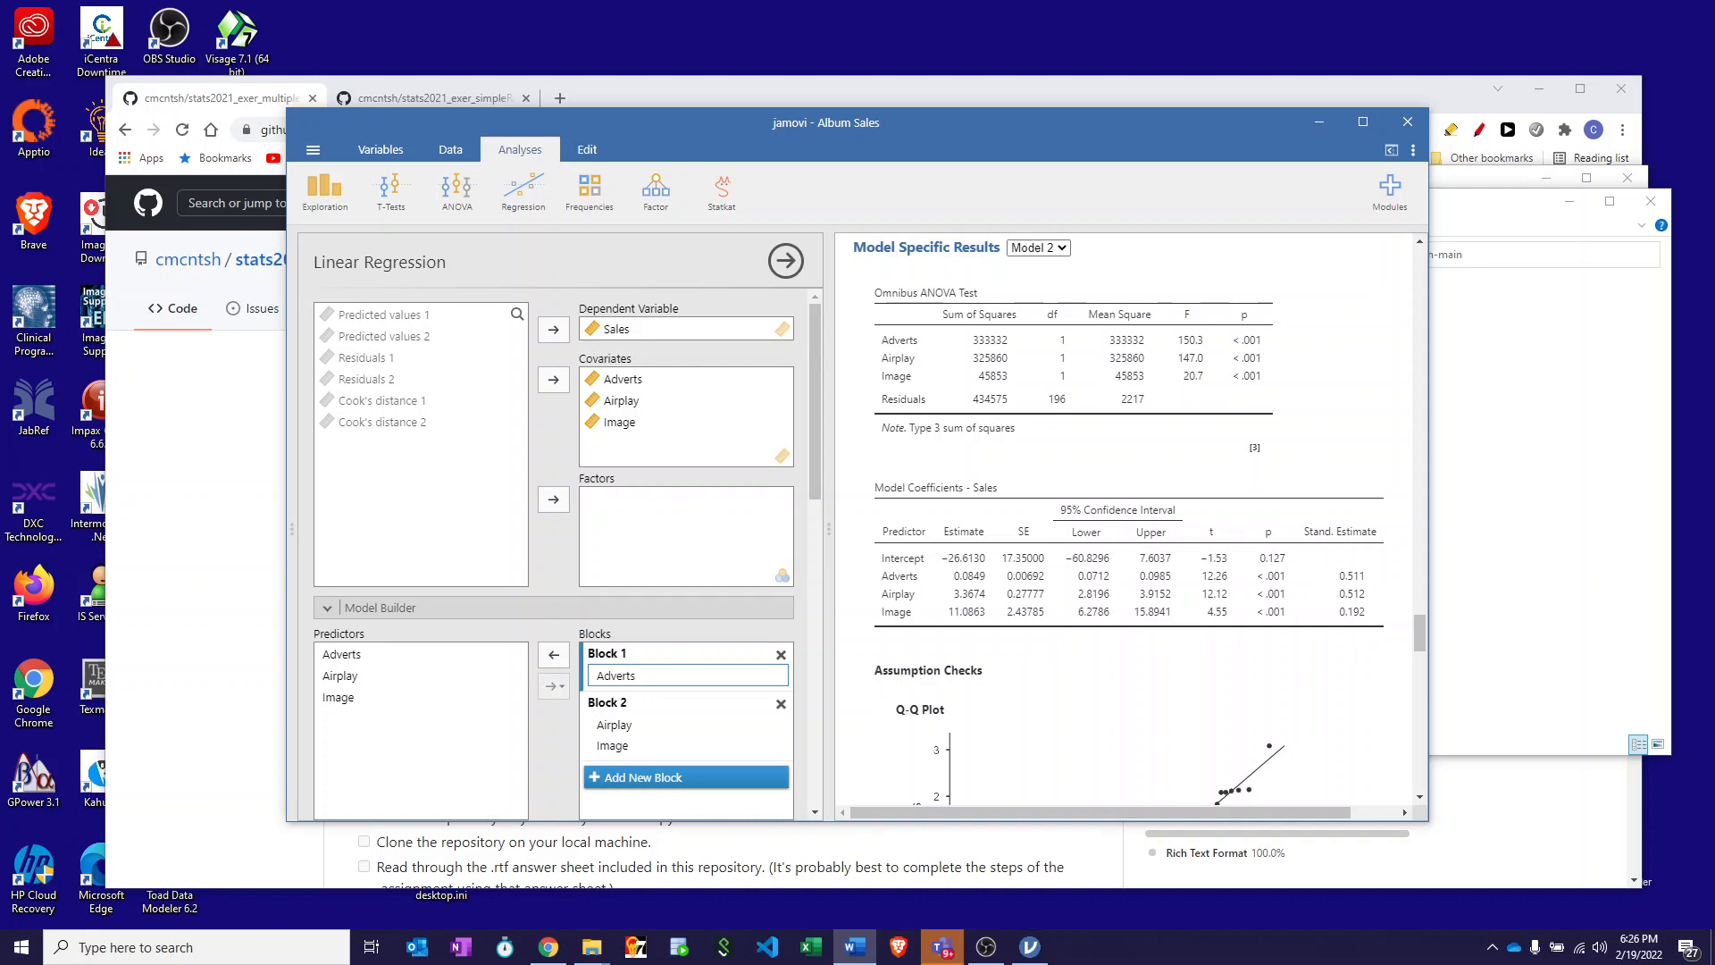
Step: Examine the assumption check Q-Q plot and the residual plots for fitted values, Sales, Adverts, Airplay and Image
scroll(1045, 623, down, 3)
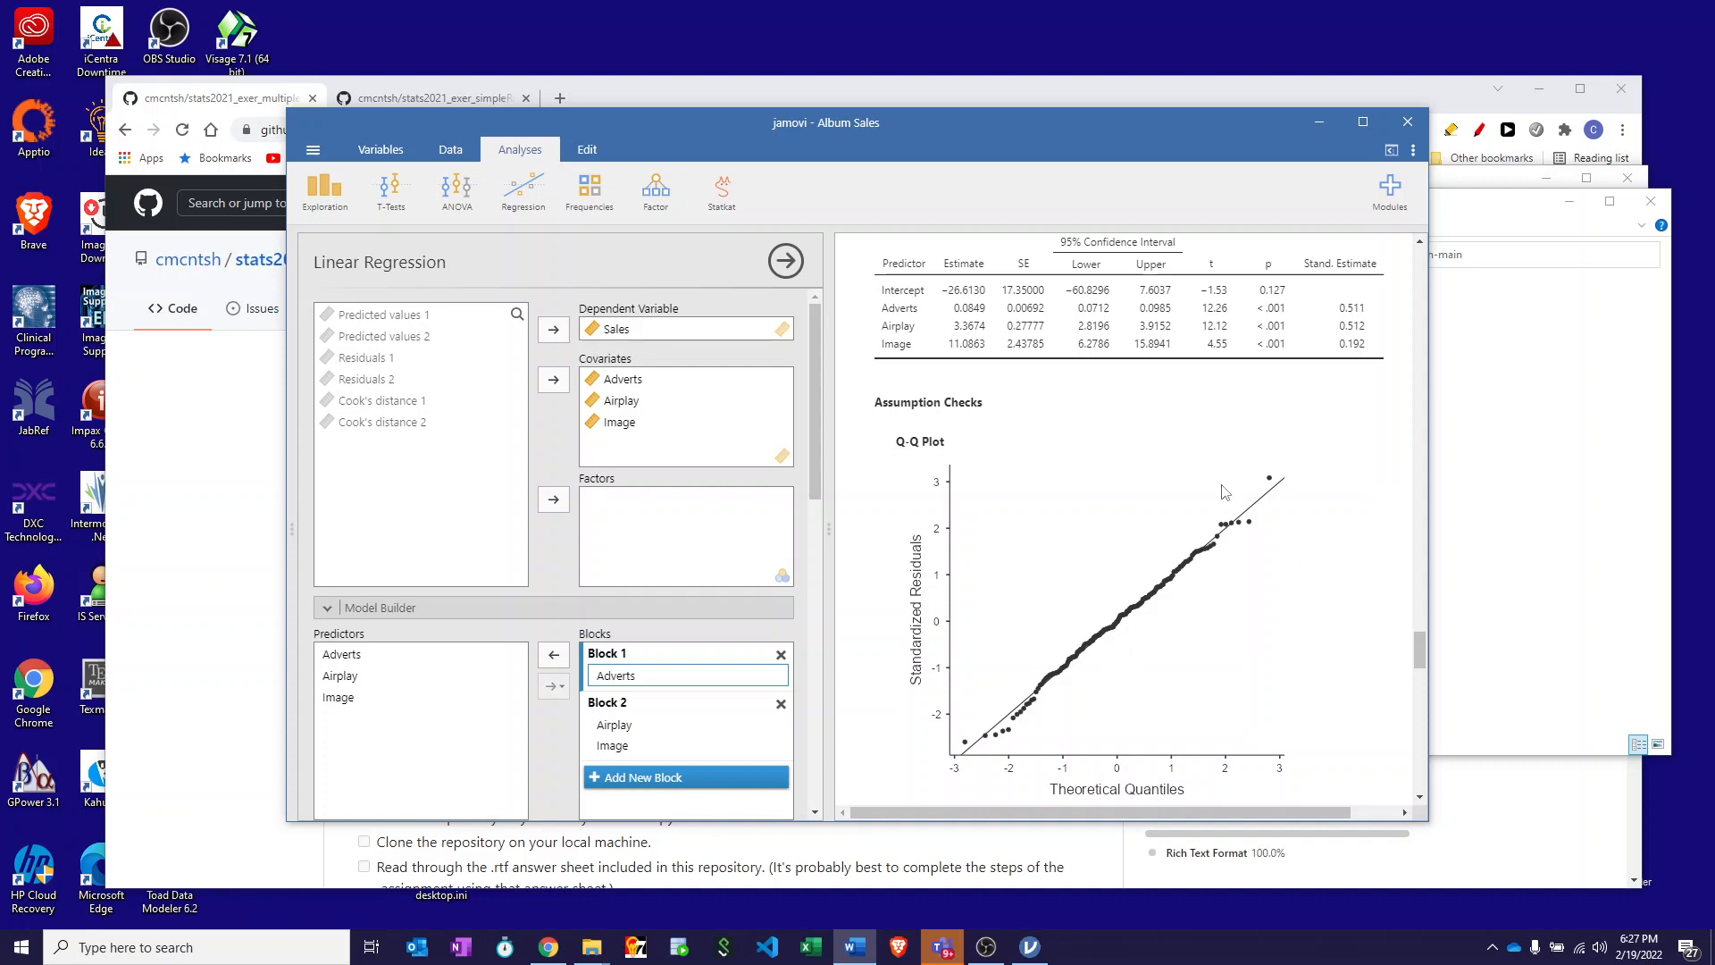
scroll(1201, 581, down, 3)
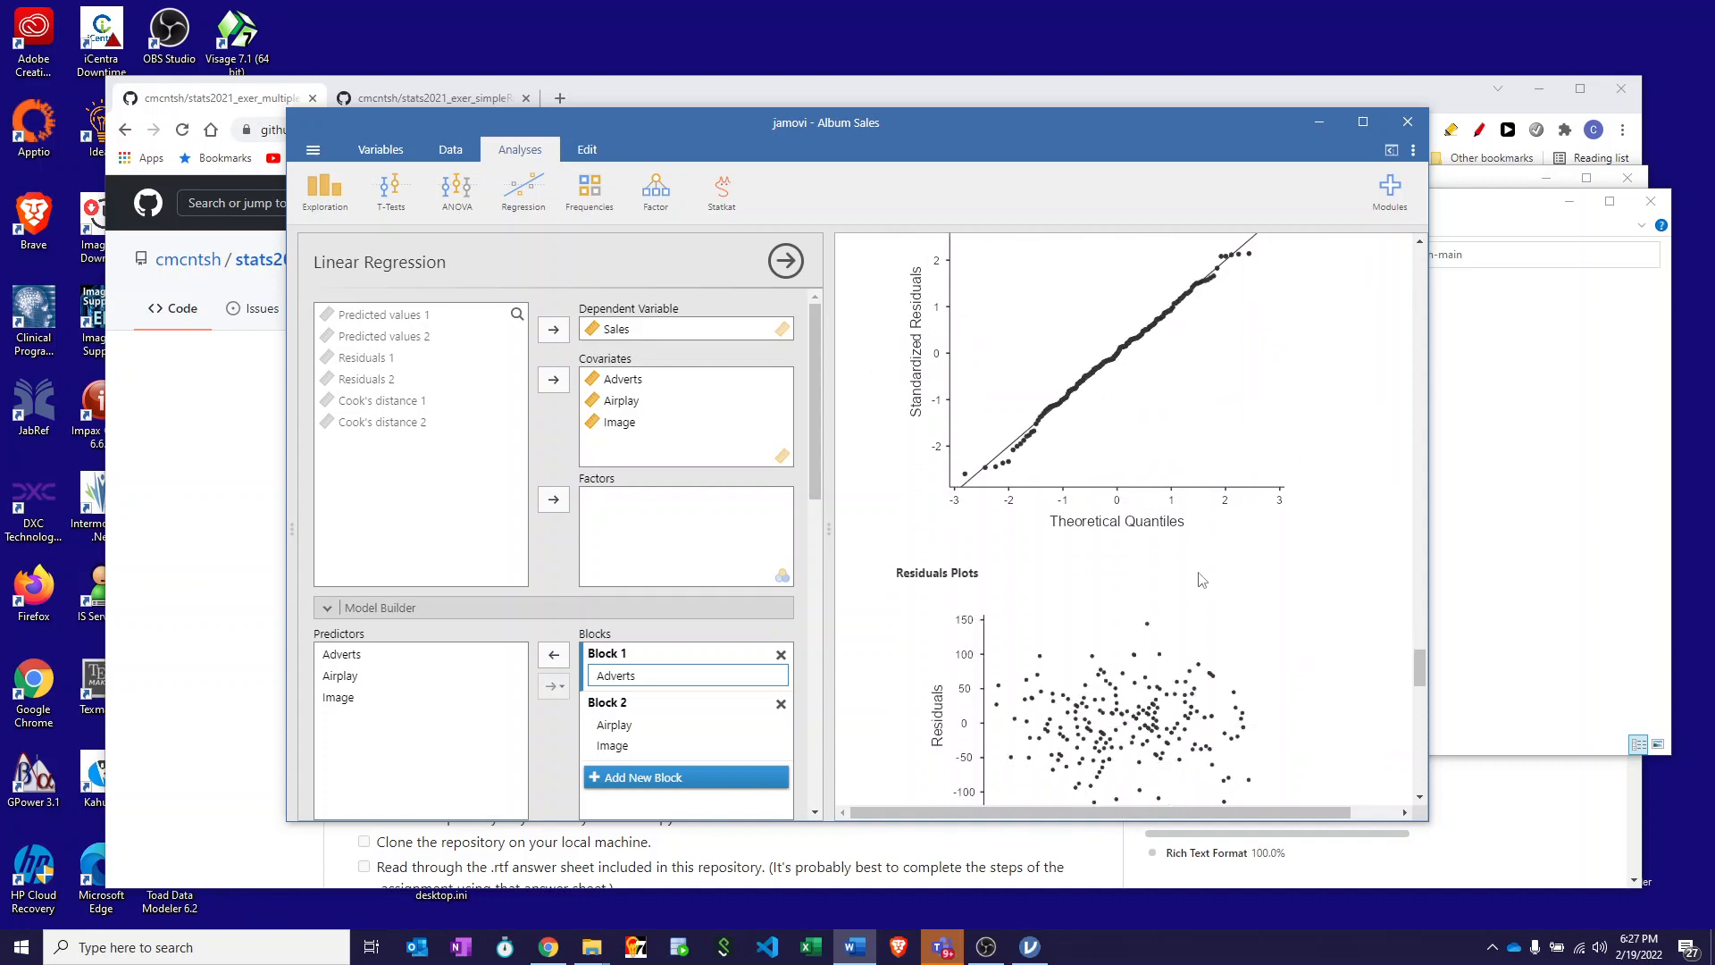
scroll(1201, 581, down, 6)
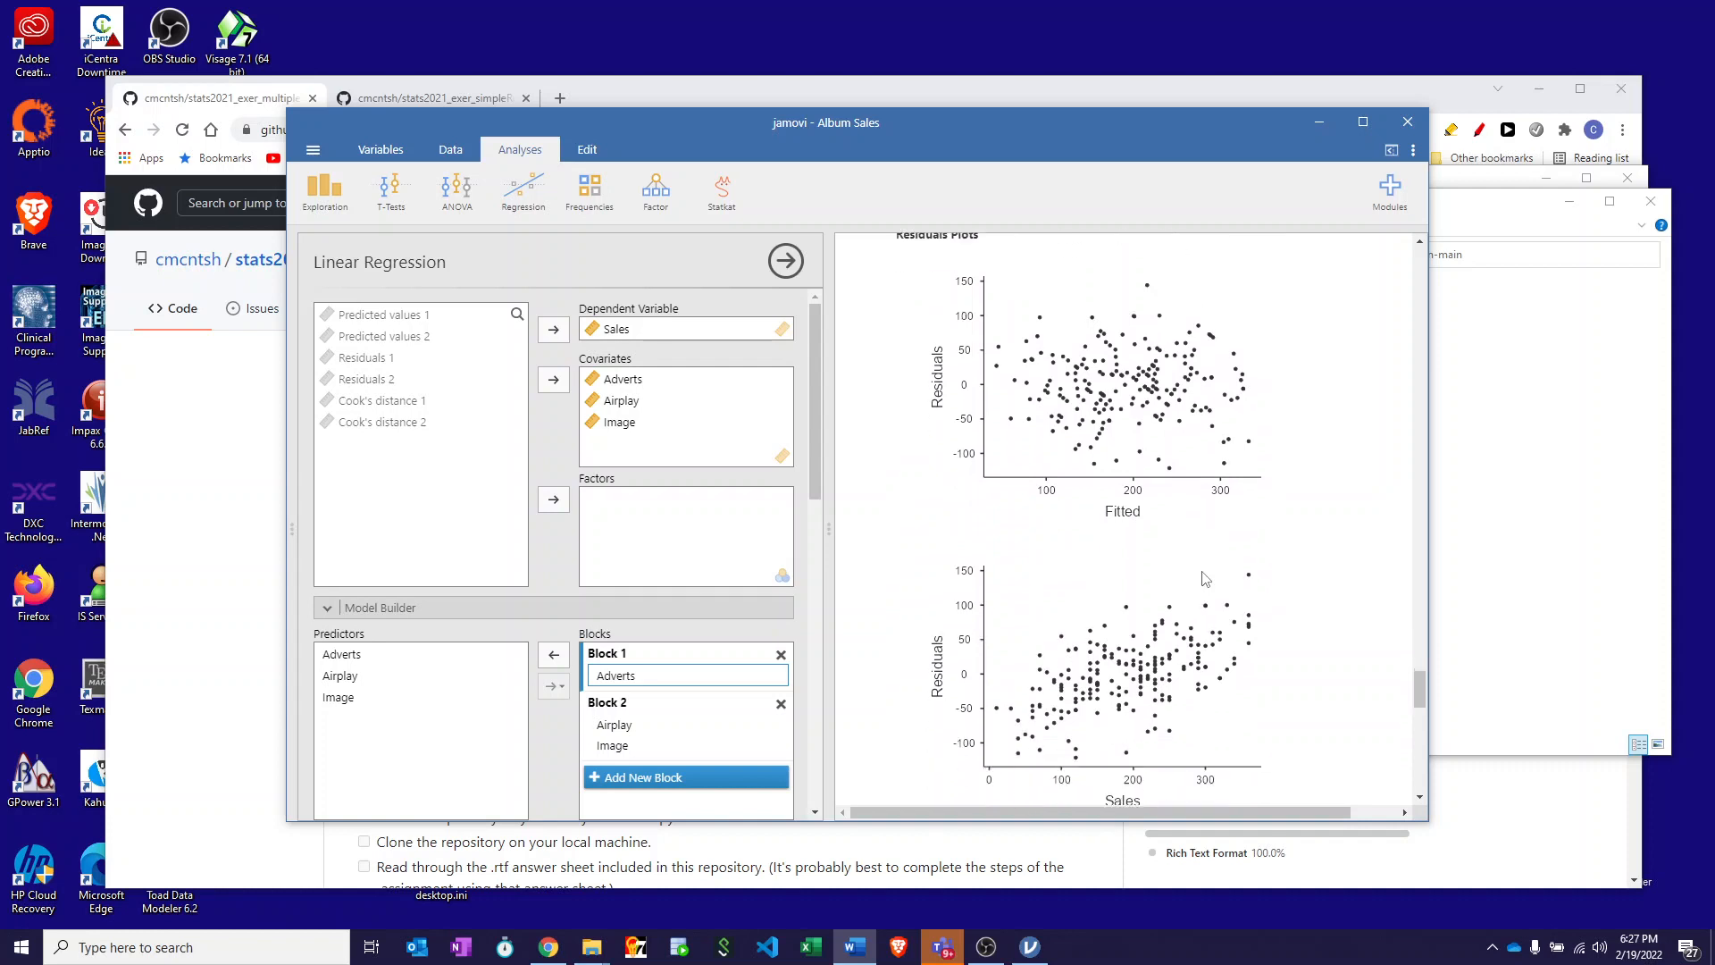
scroll(1204, 579, down, 4)
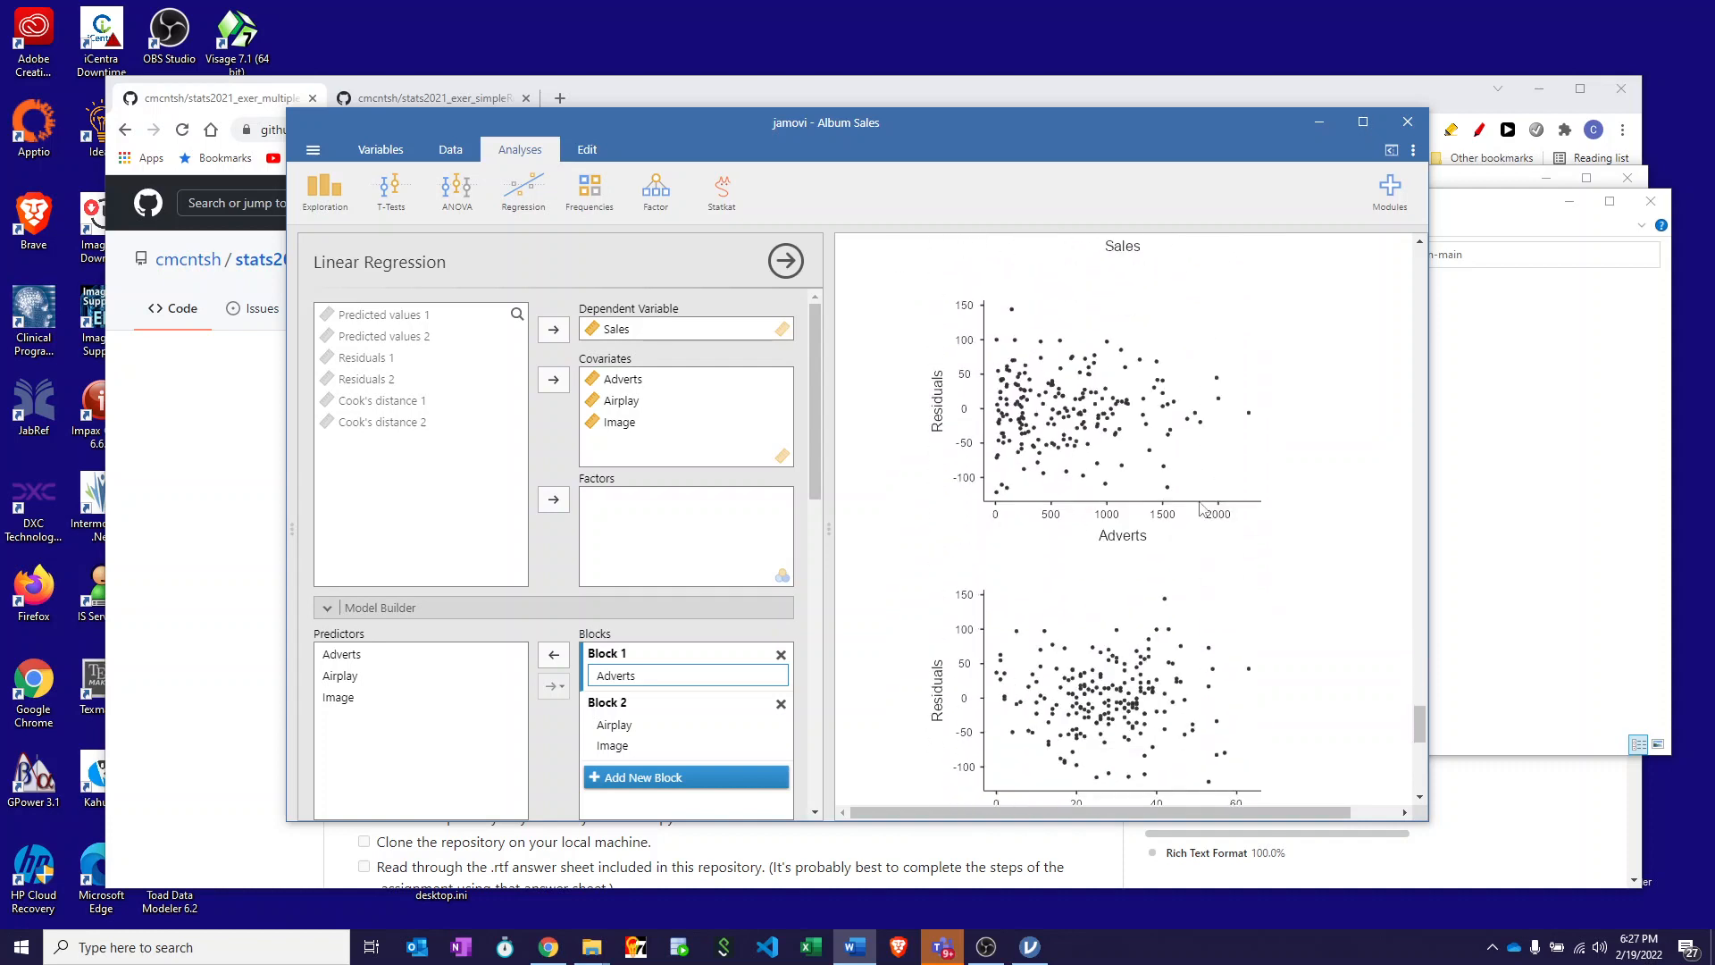
scroll(1147, 432, down, 6)
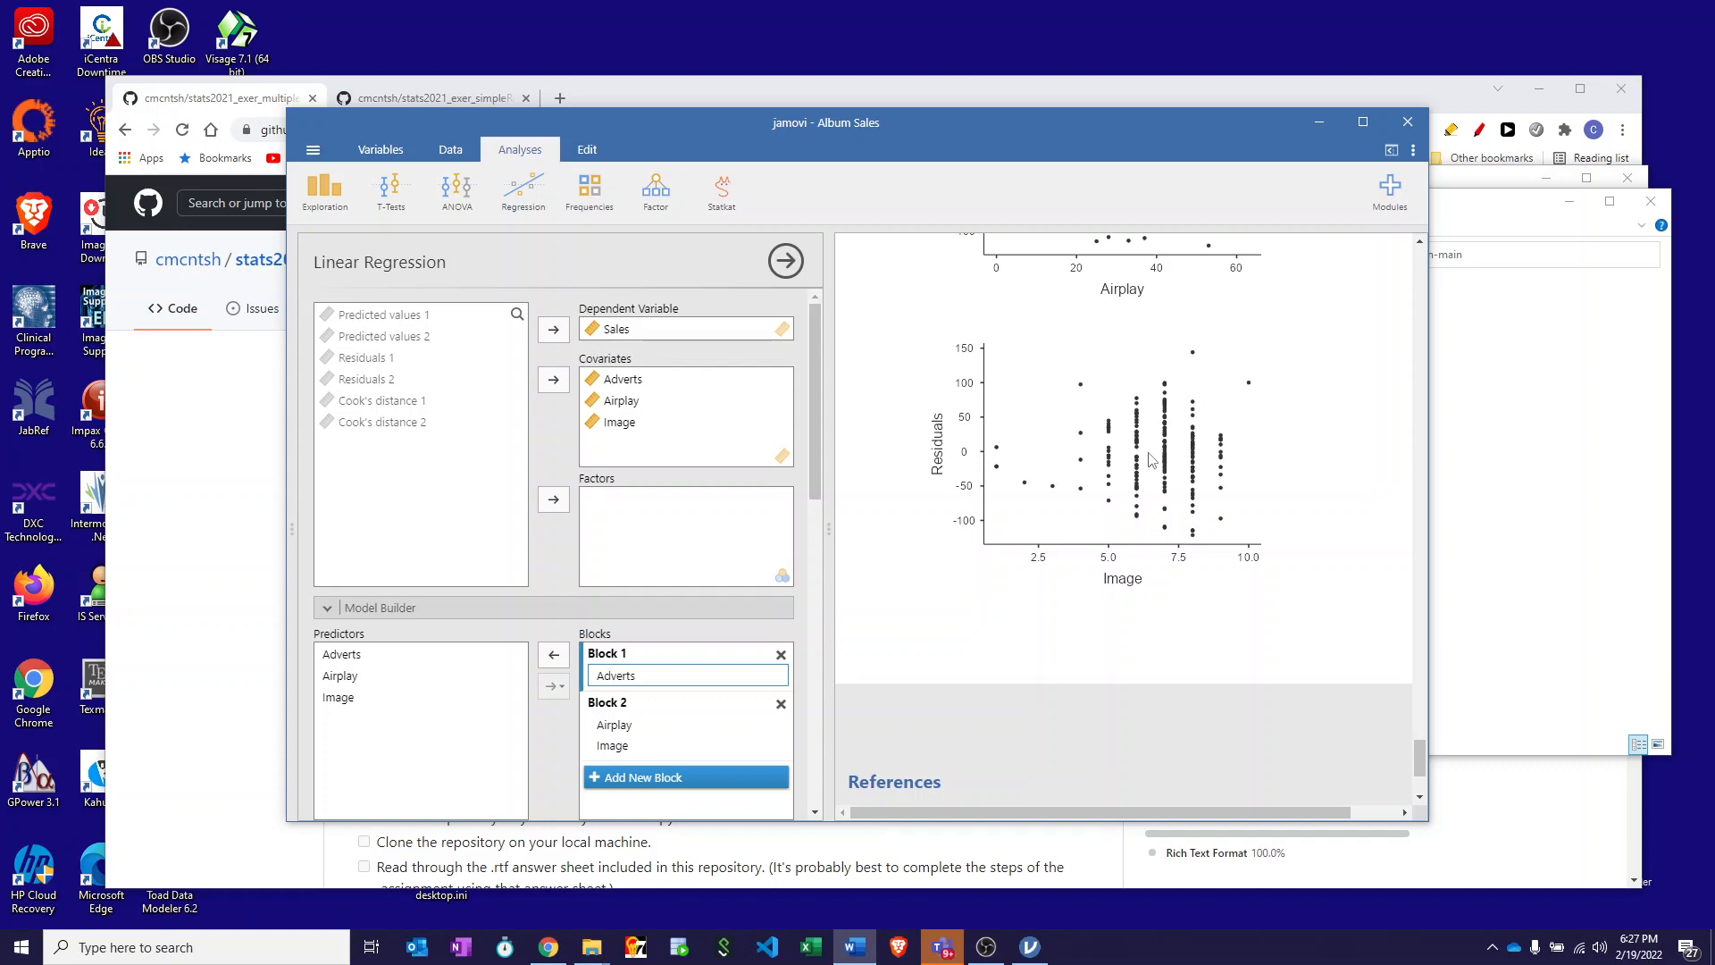
scroll(1150, 460, up, 12)
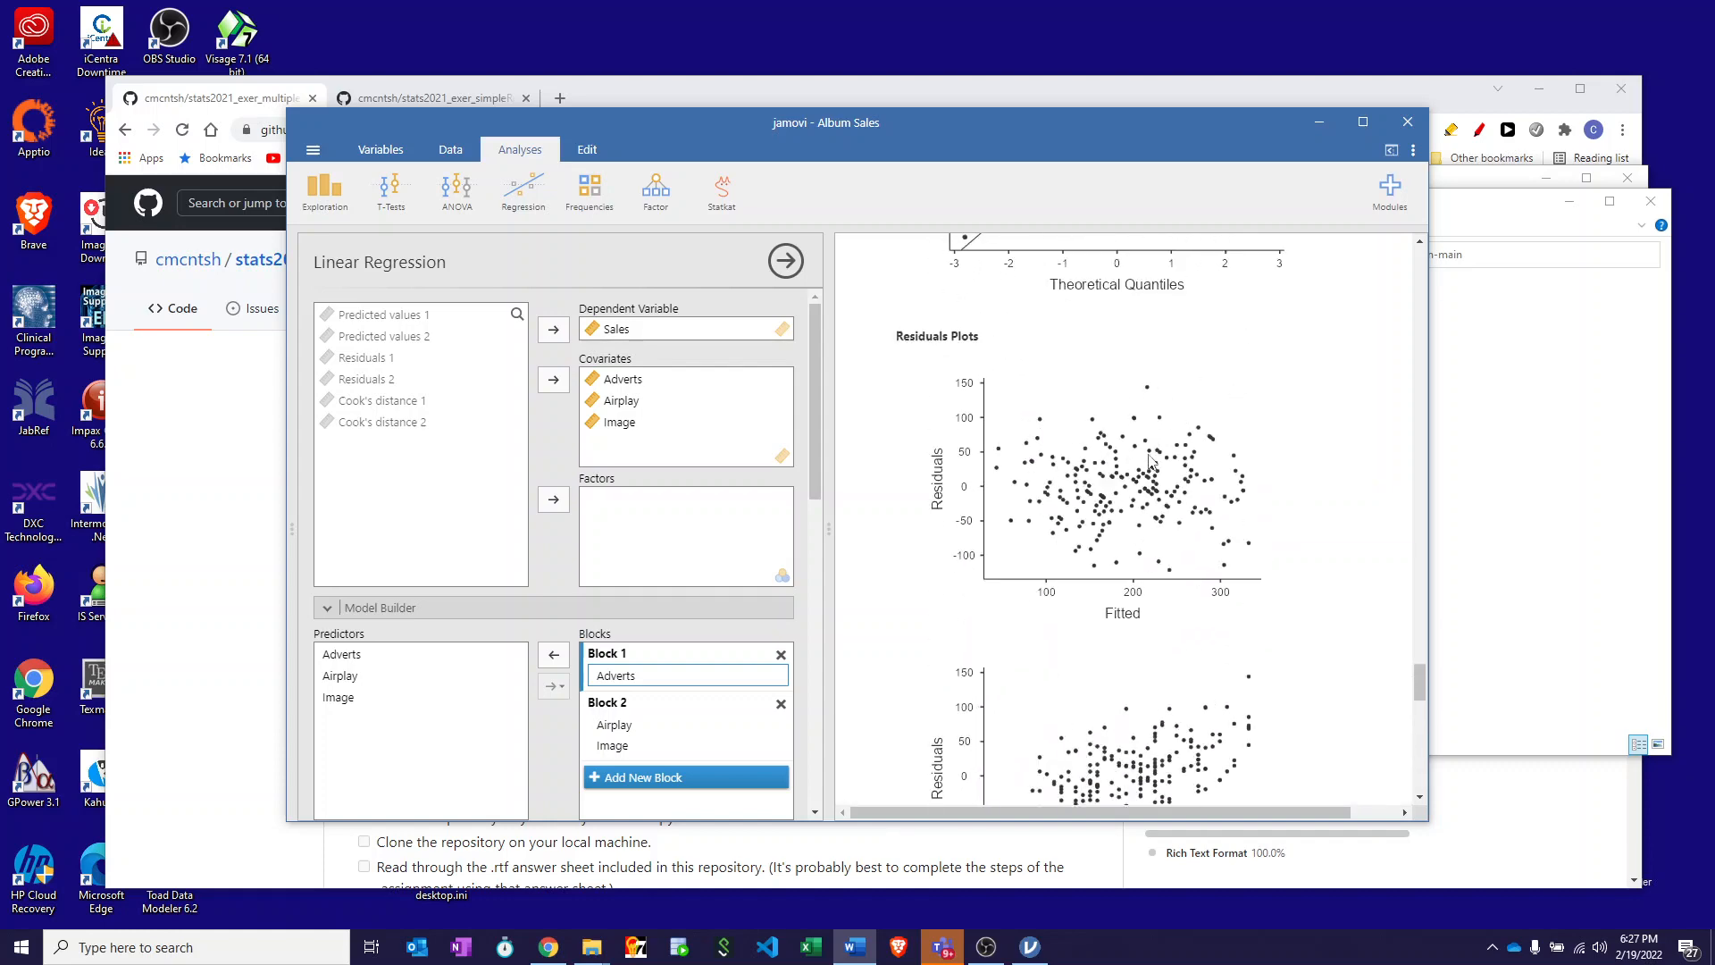
Step: Review the model fit, model comparison, omnibus ANOVA and Model 2 coefficients tables
scroll(1151, 461, up, 12)
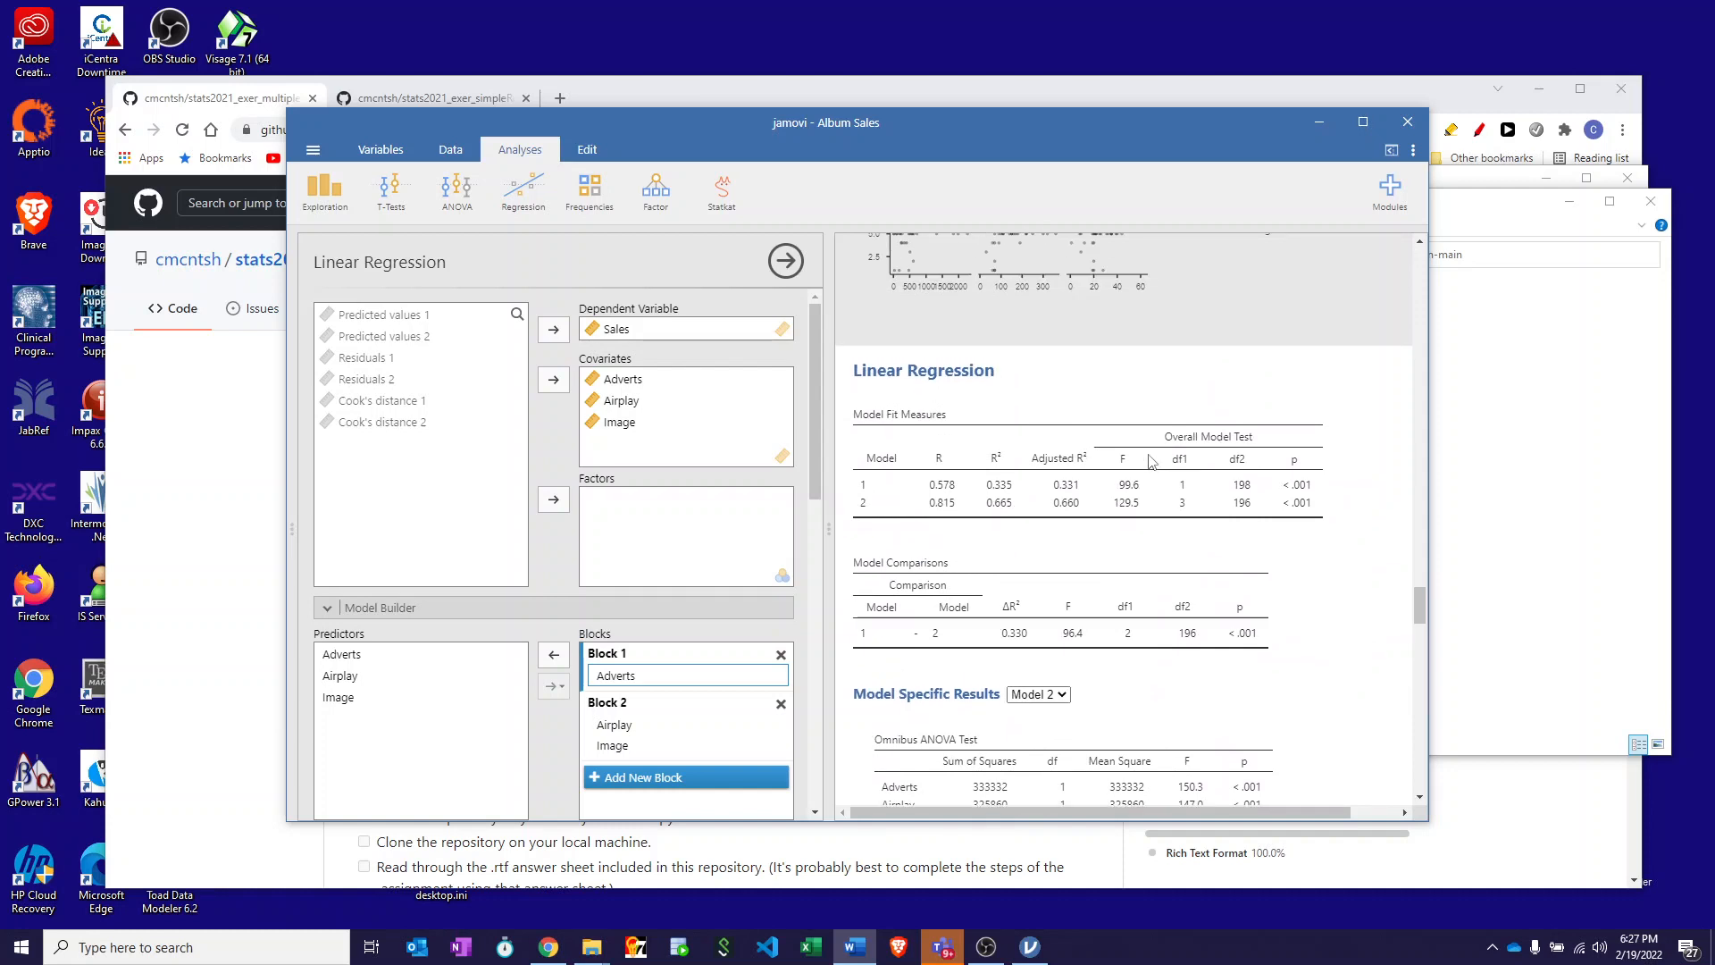
scroll(1151, 460, down, 3)
scroll(1151, 460, up, 4)
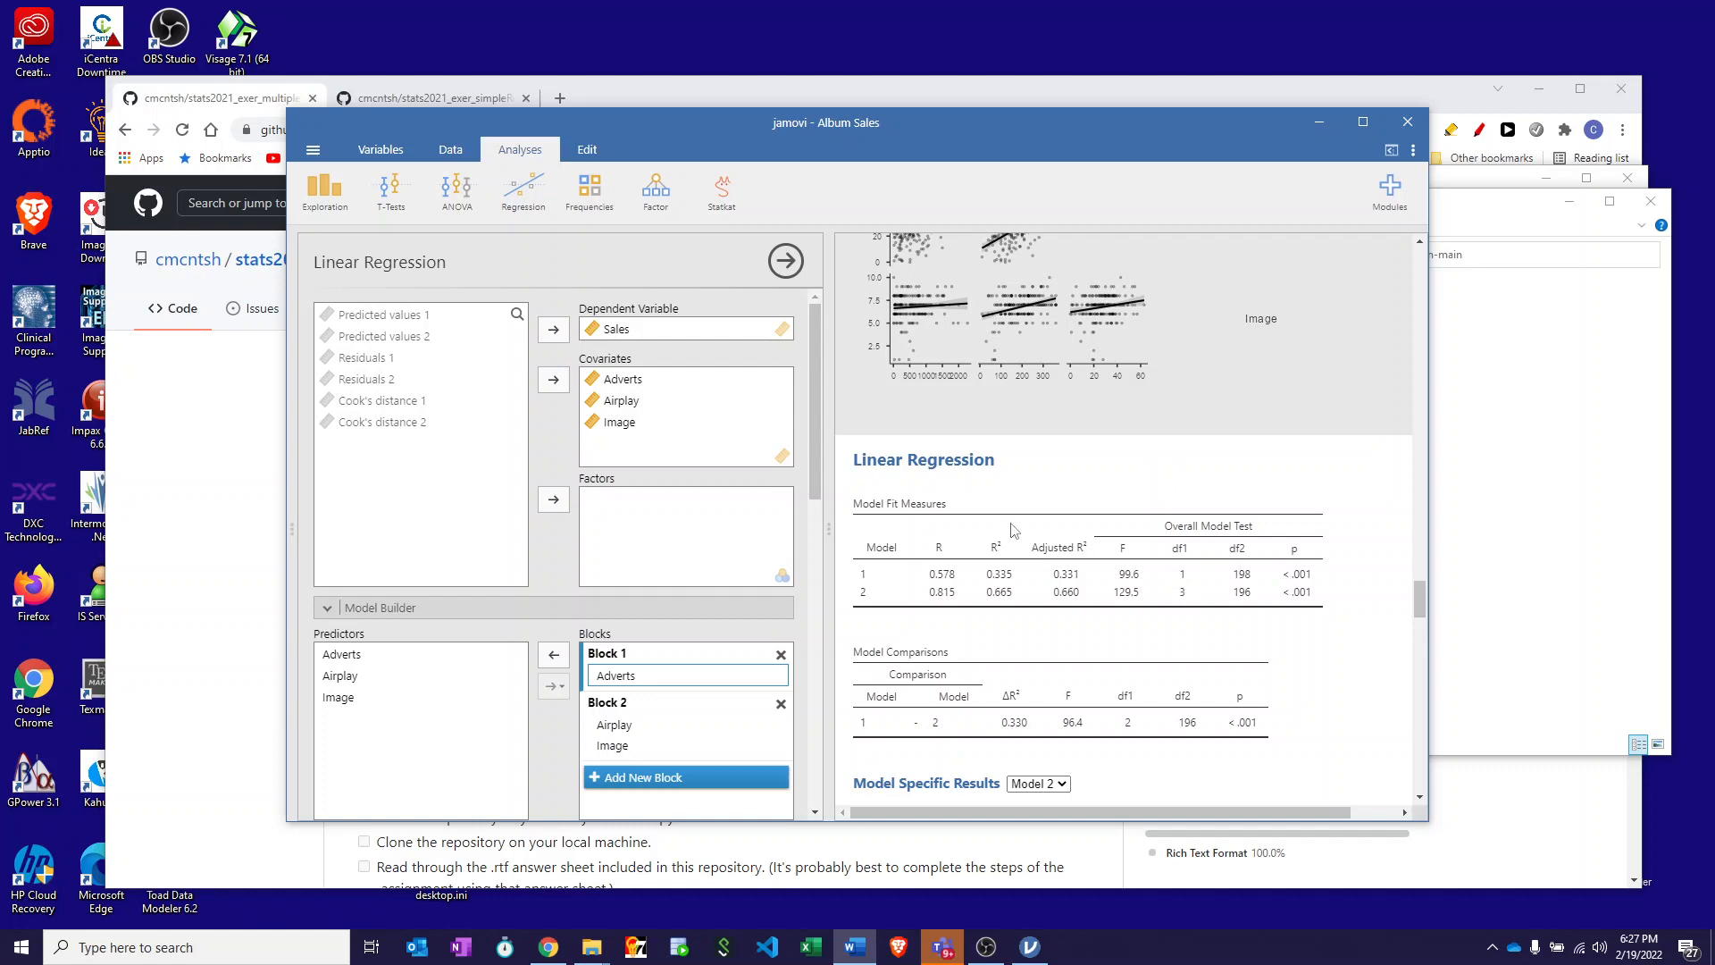
scroll(1066, 580, down, 6)
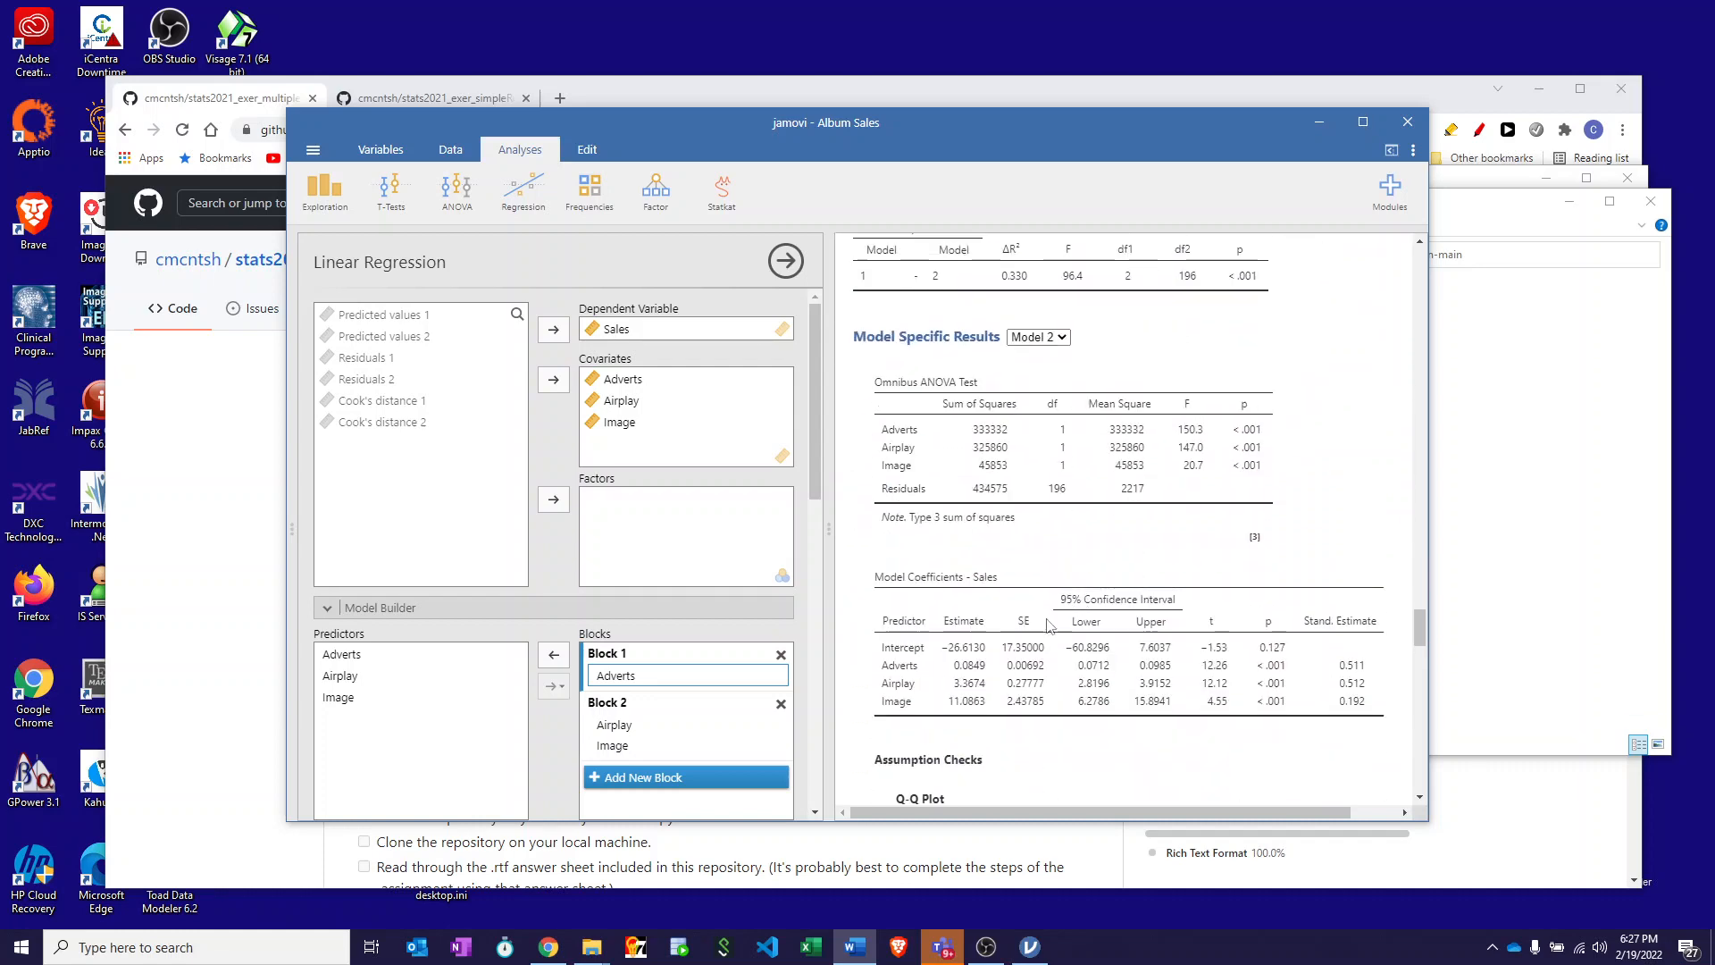
scroll(1045, 632, down, 2)
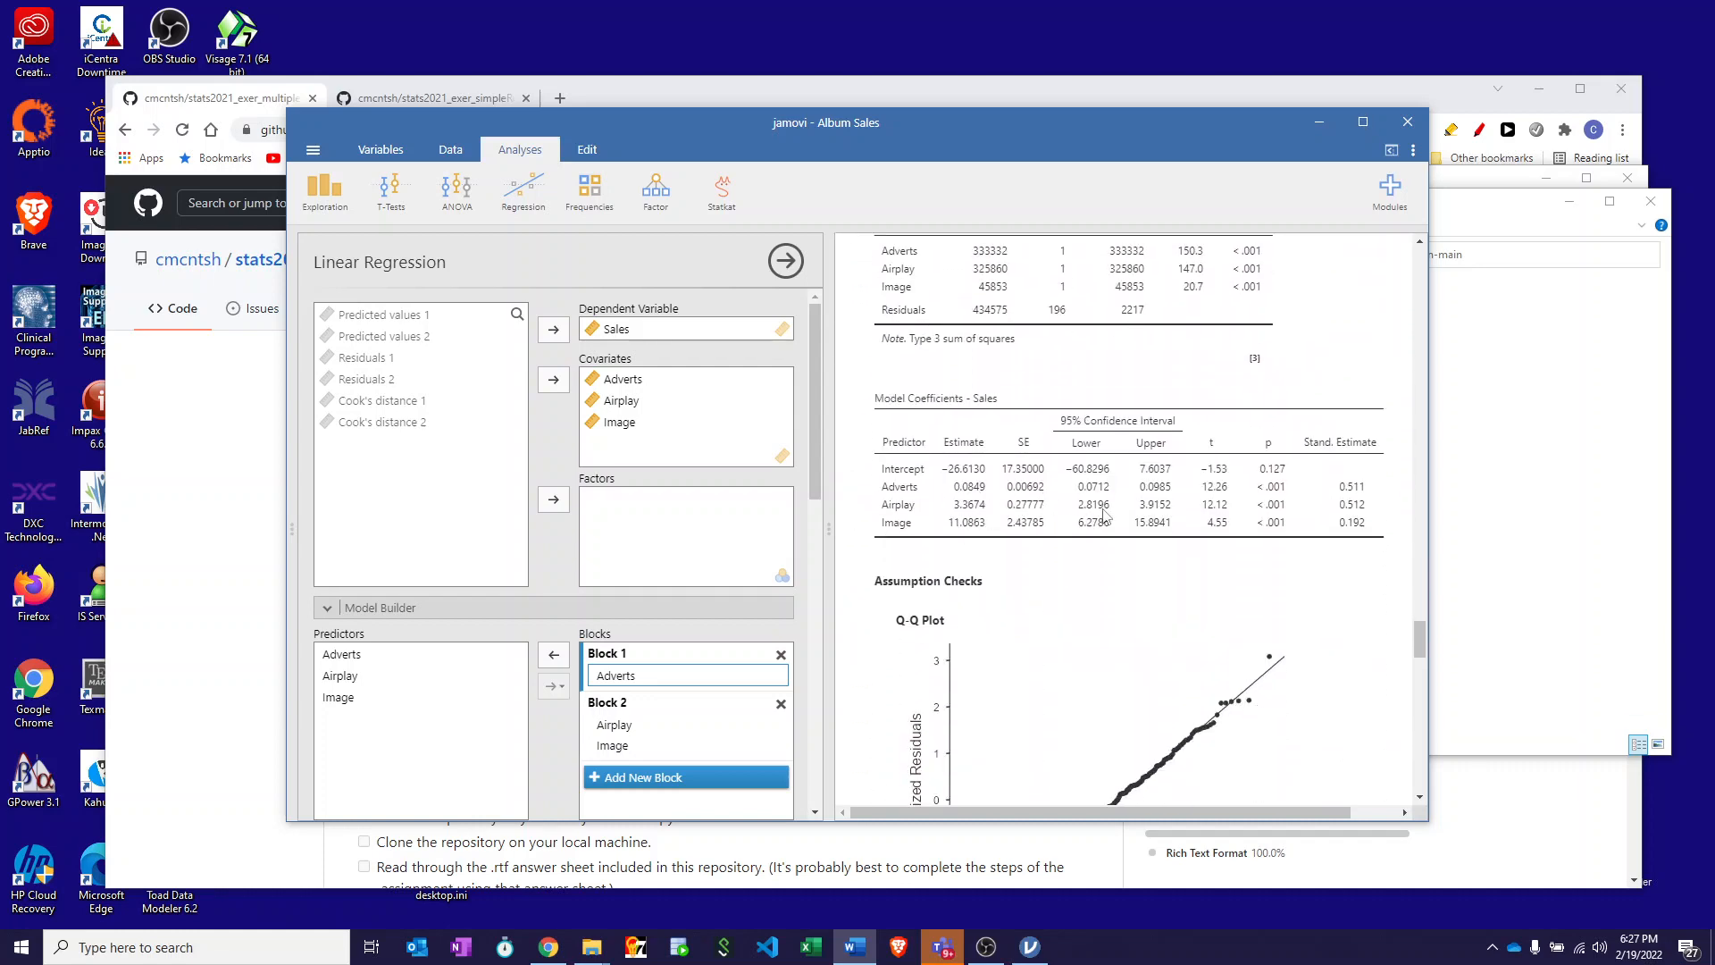
scroll(1105, 516, up, 5)
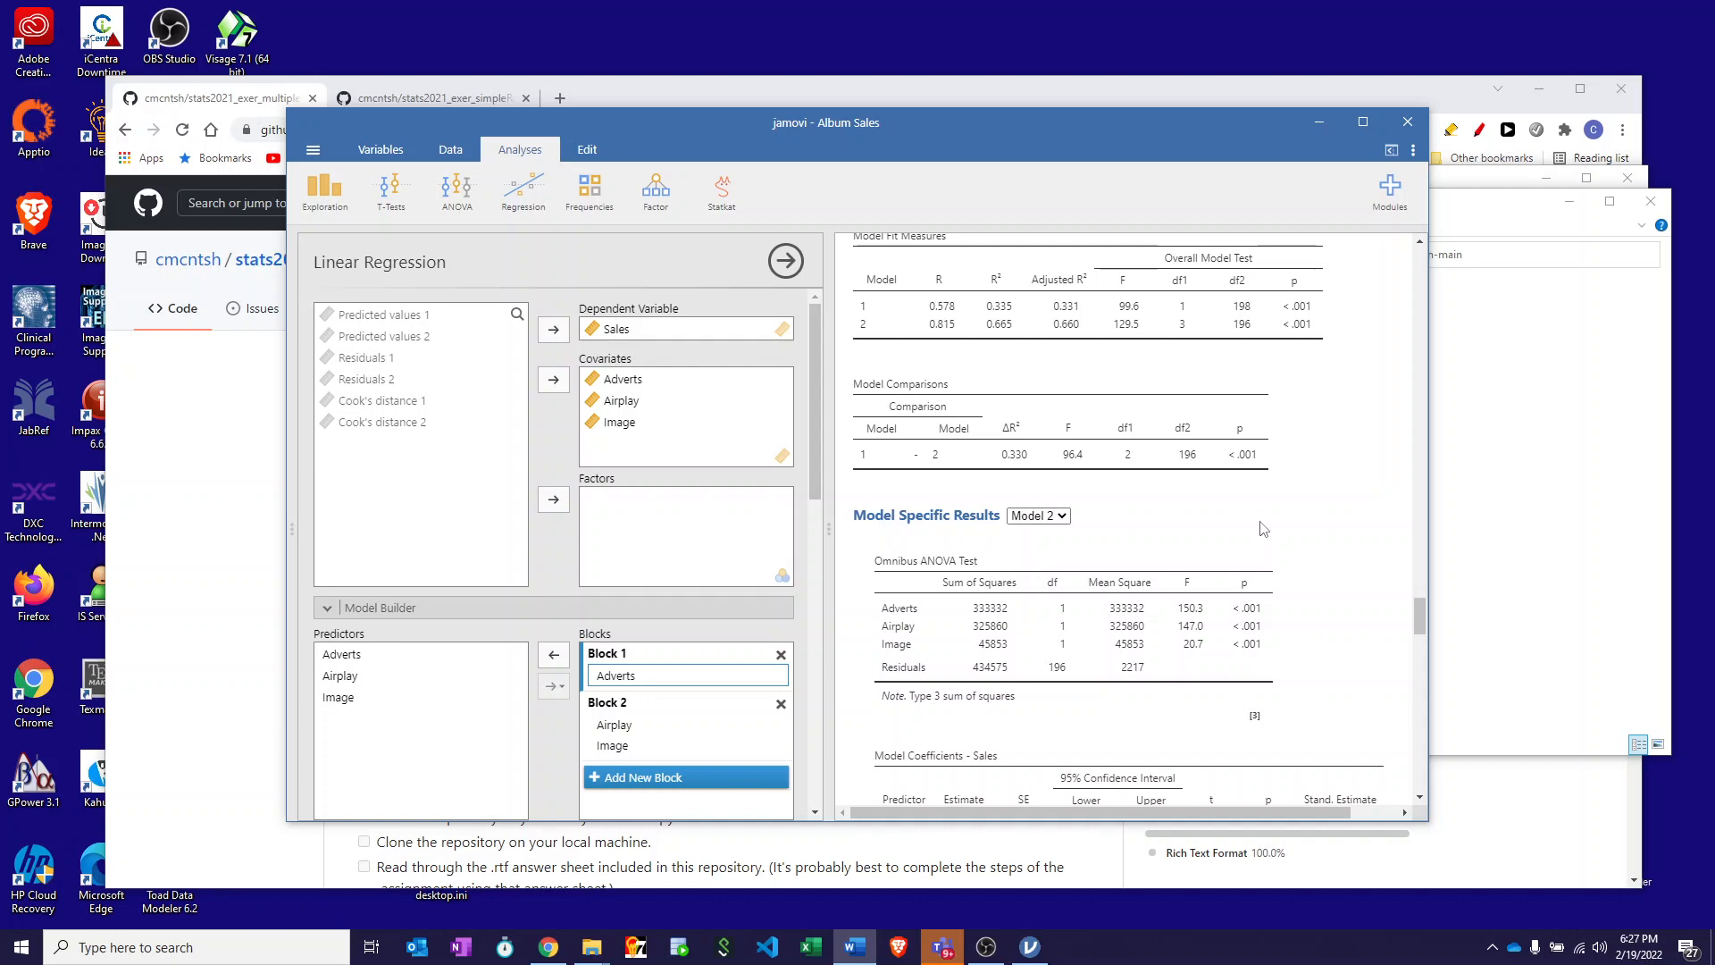
scroll(1260, 641, down, 5)
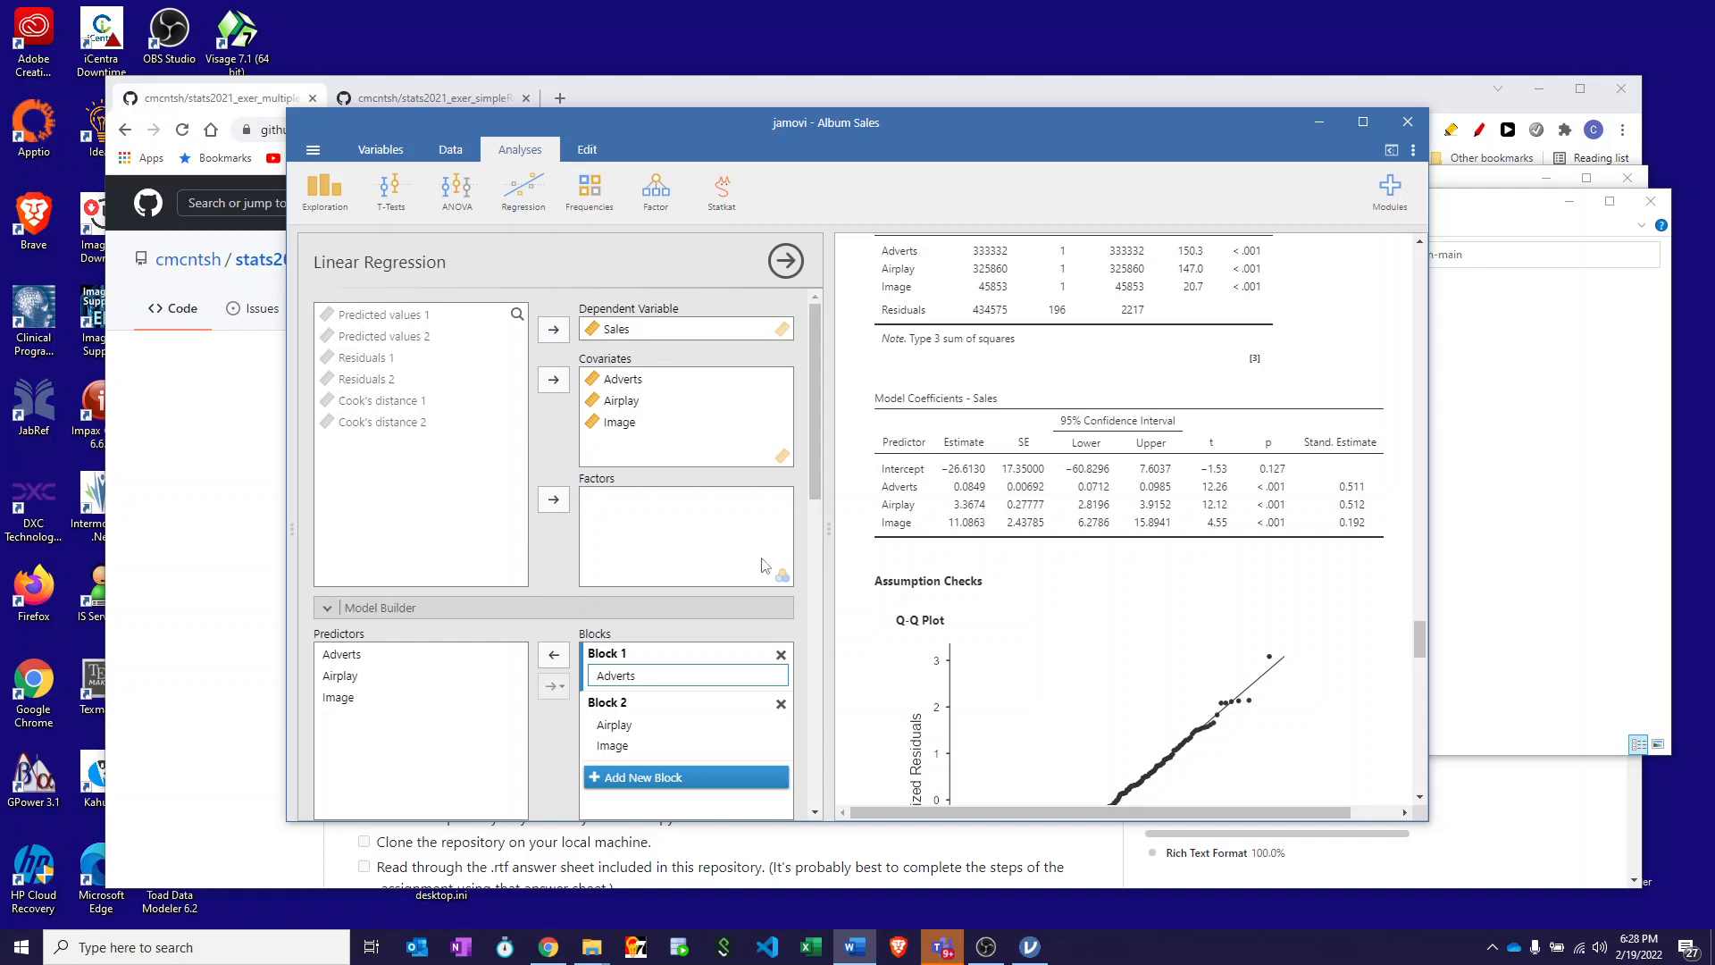
Step: Examine the Model 2 Q-Q plot and residual plots, and return to the omnibus ANOVA and coefficients tables
scroll(1198, 541, down, 1)
scroll(1197, 540, down, 3)
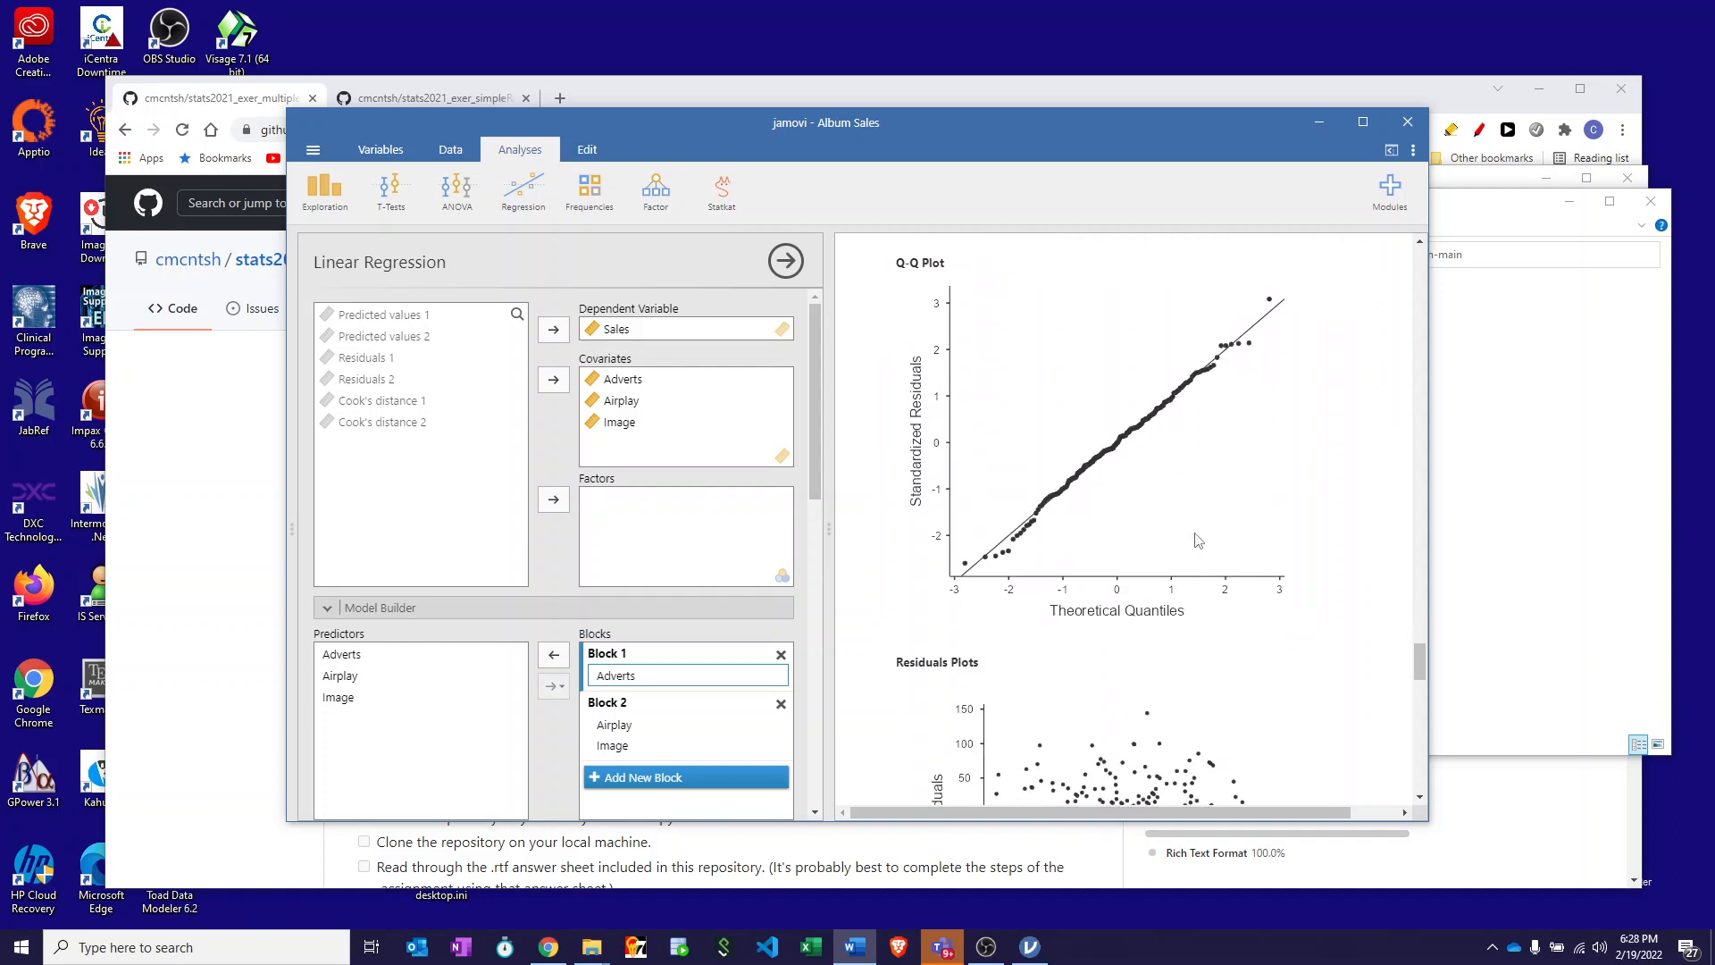
scroll(1198, 540, down, 4)
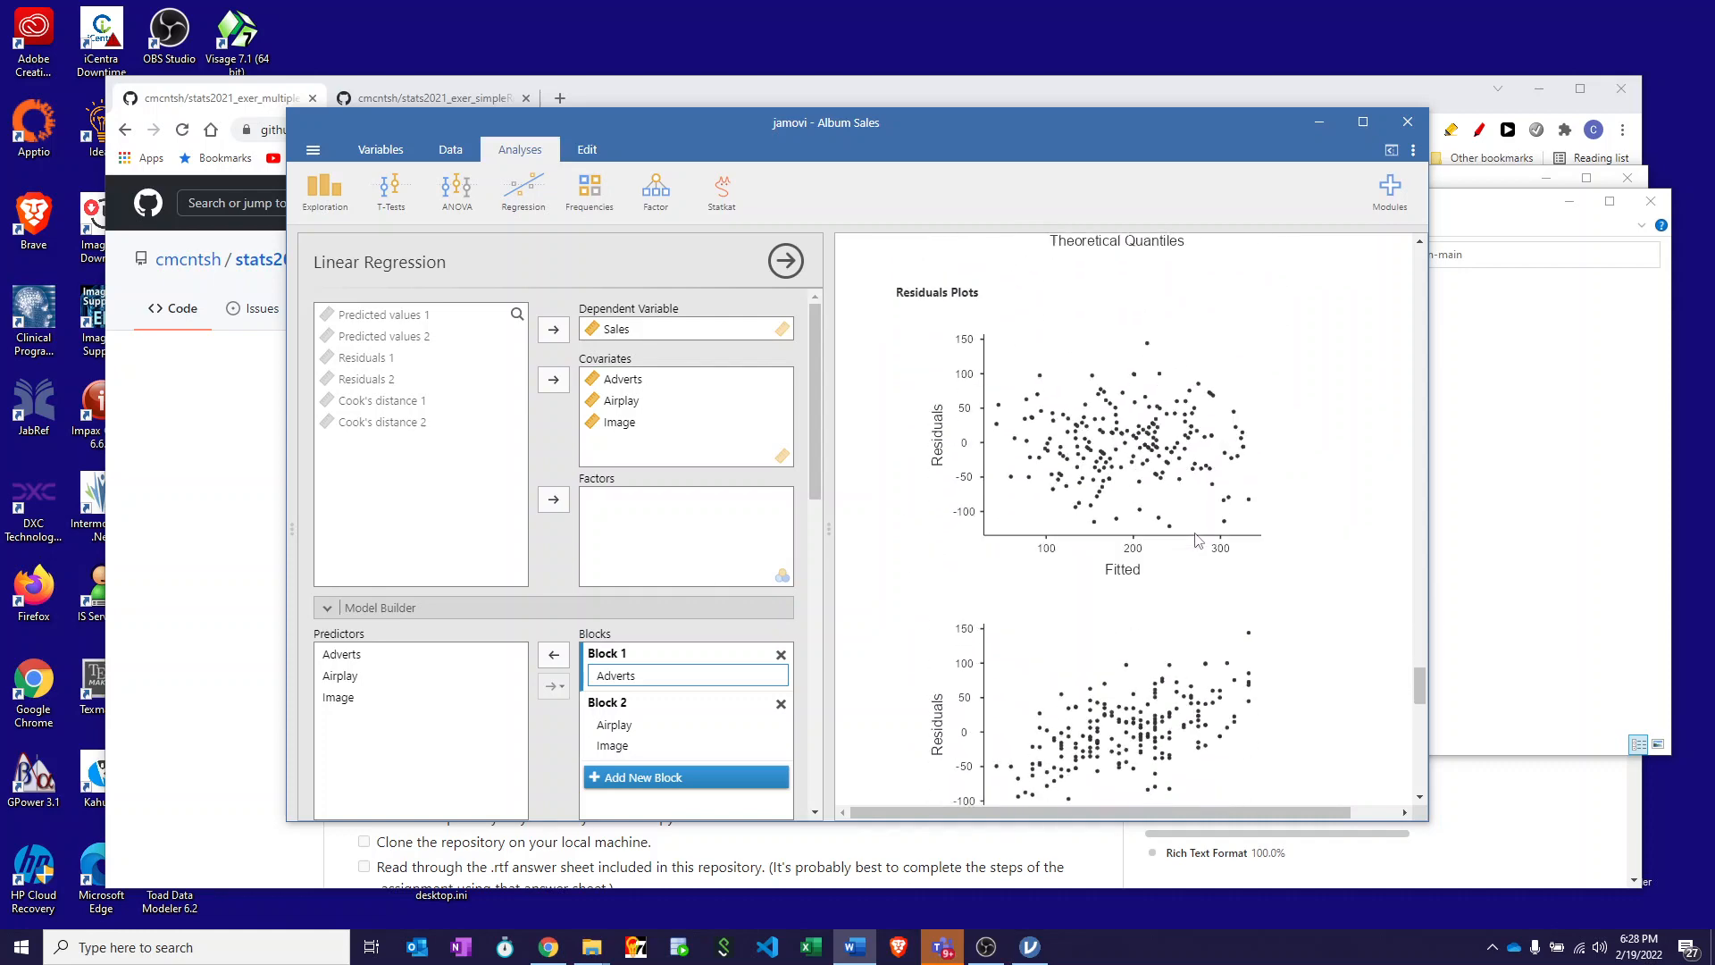
scroll(1198, 541, down, 4)
scroll(1197, 540, up, 7)
scroll(1198, 541, up, 6)
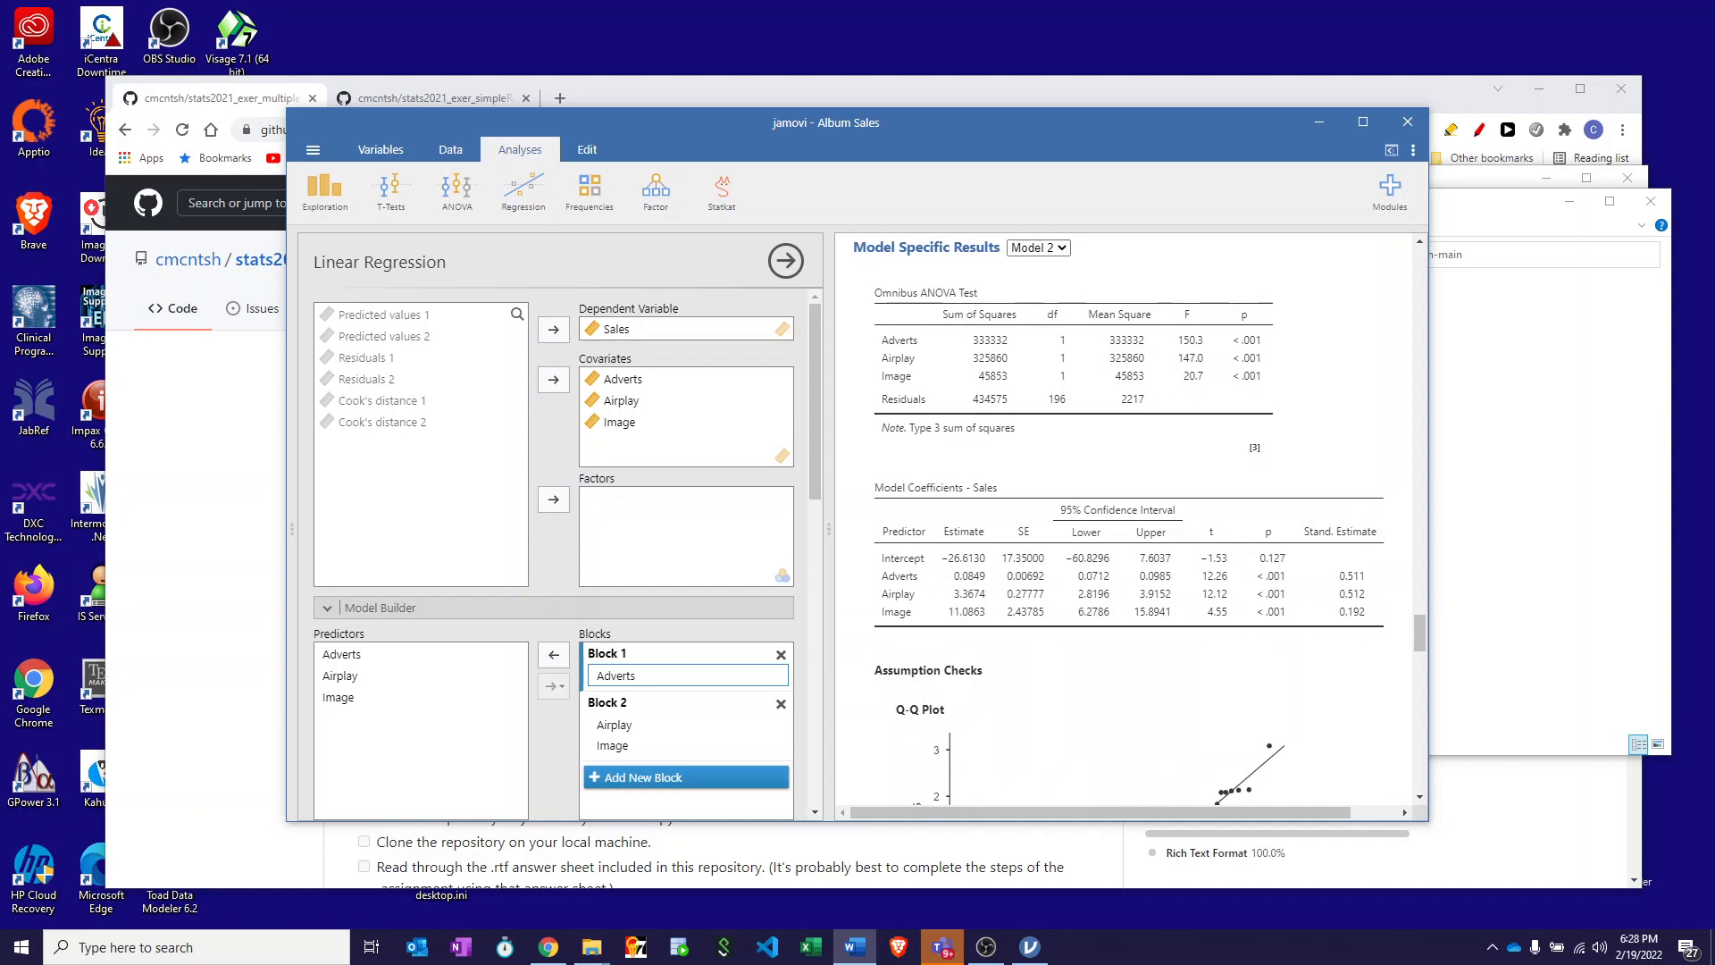
Step: Compare the answer sheet's conclusion and prediction equation questions with the model fit, model comparison and Model 2 coefficients tables
key(alt+Tab)
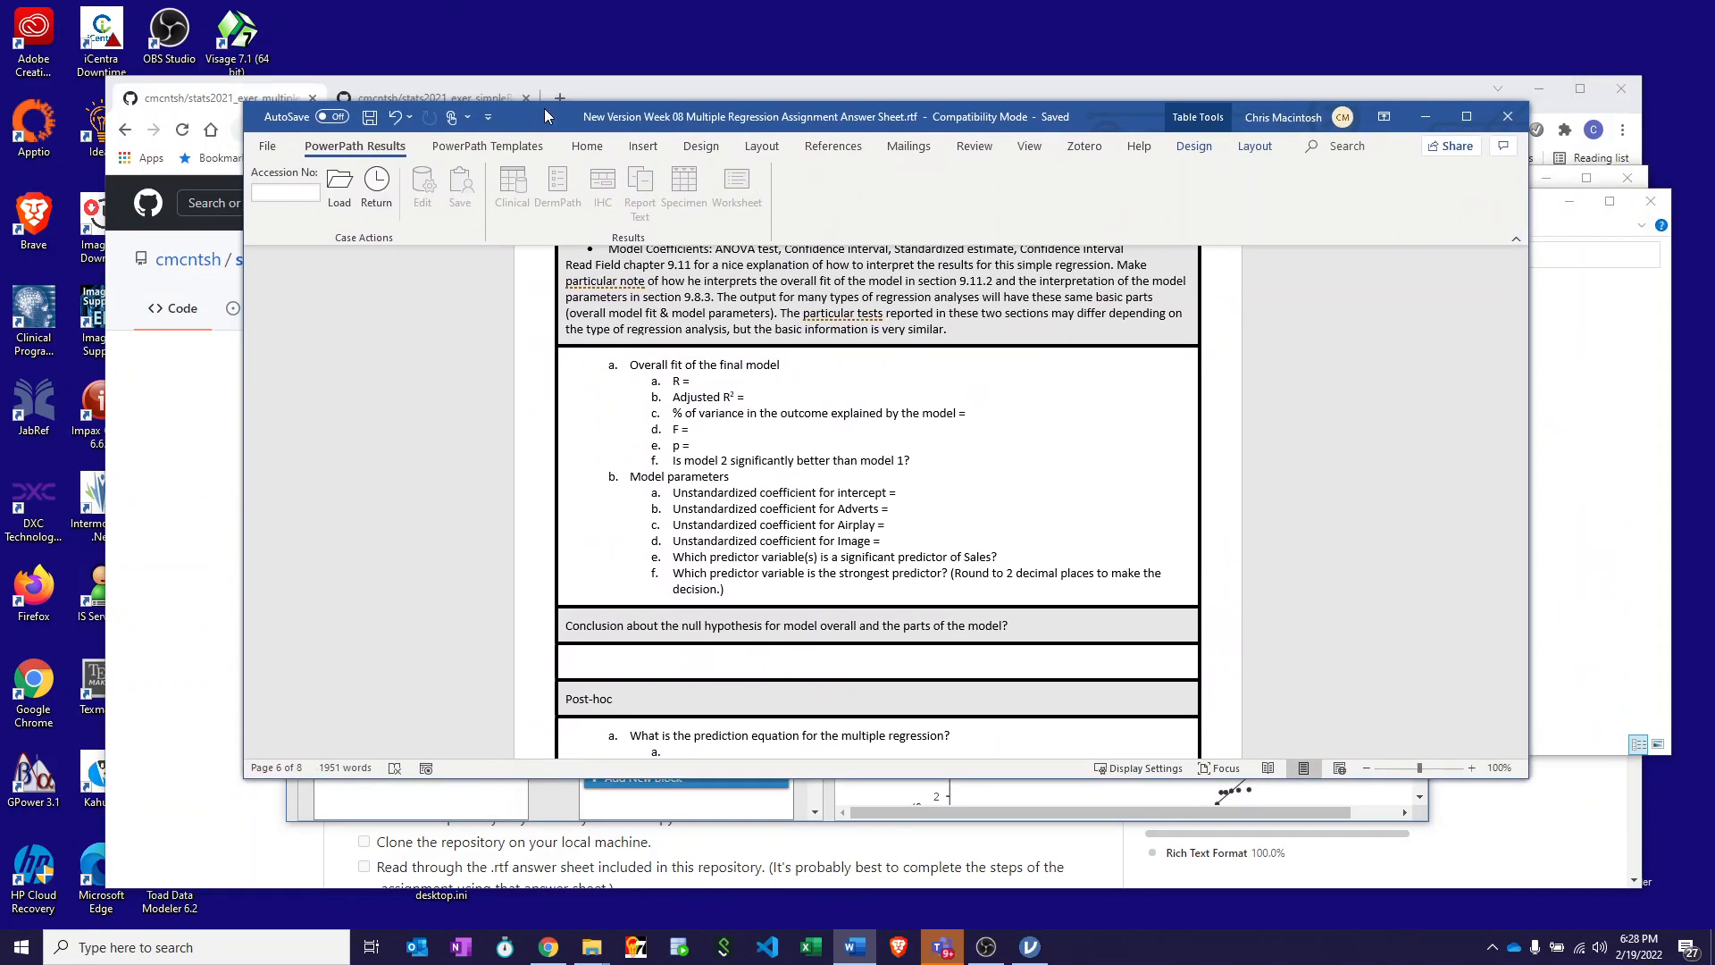
scroll(877, 434, down, 5)
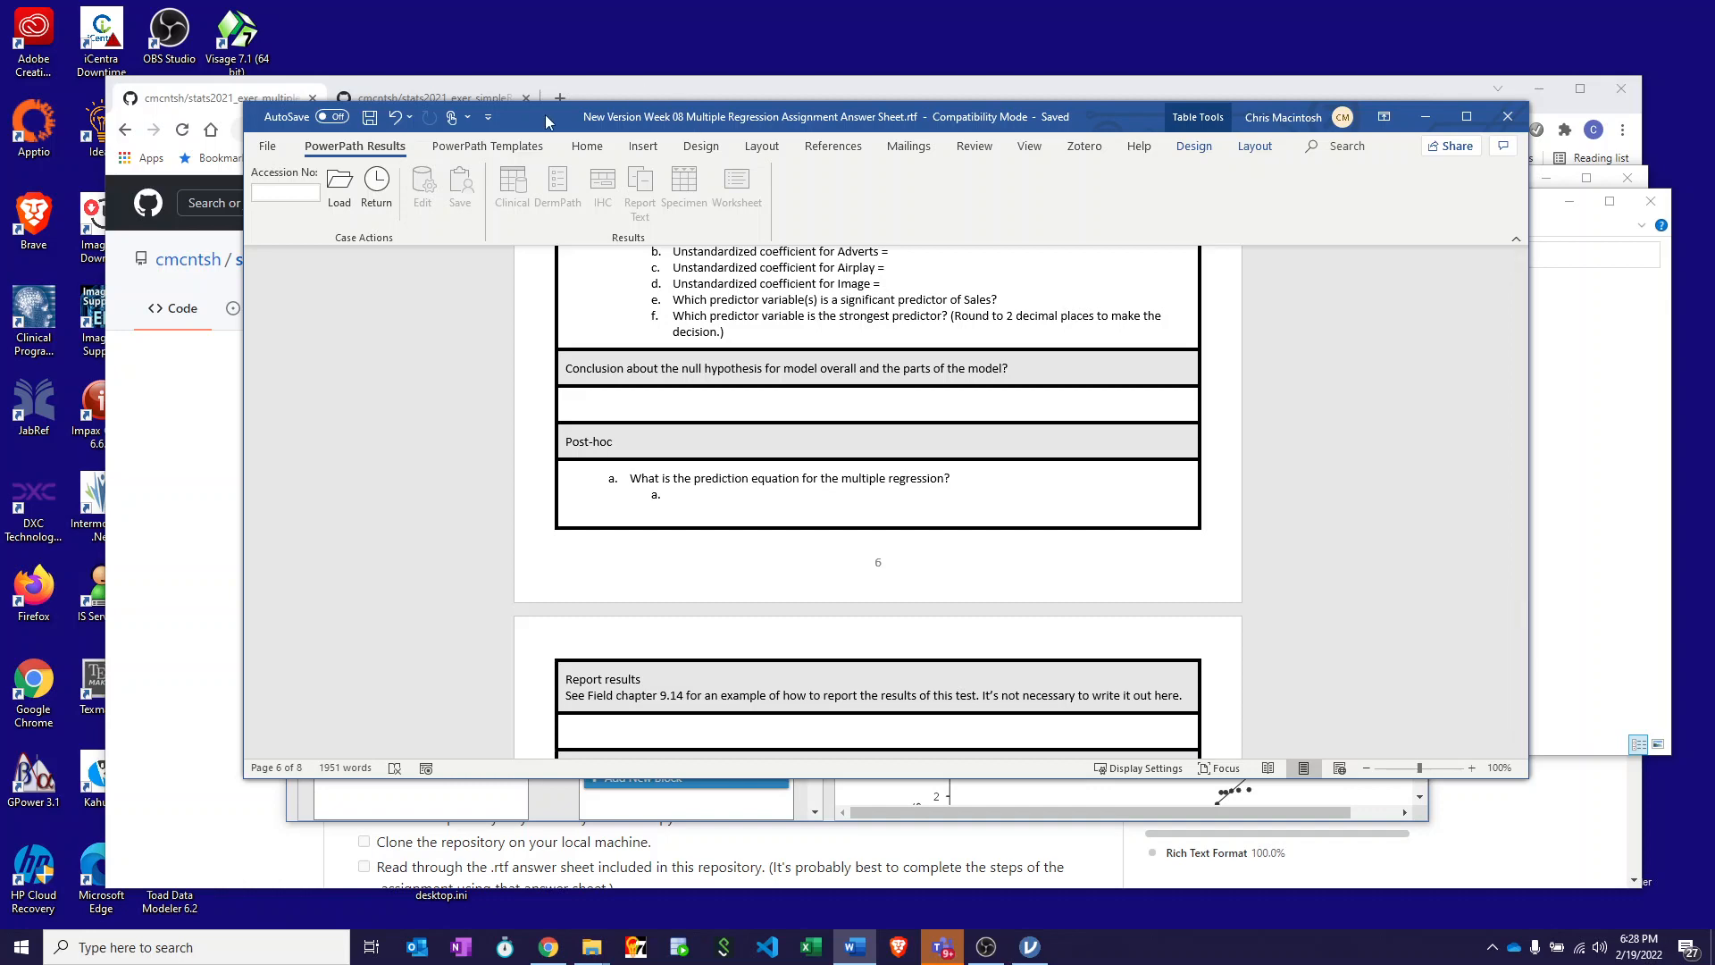
drag(632, 120, 1714, 132)
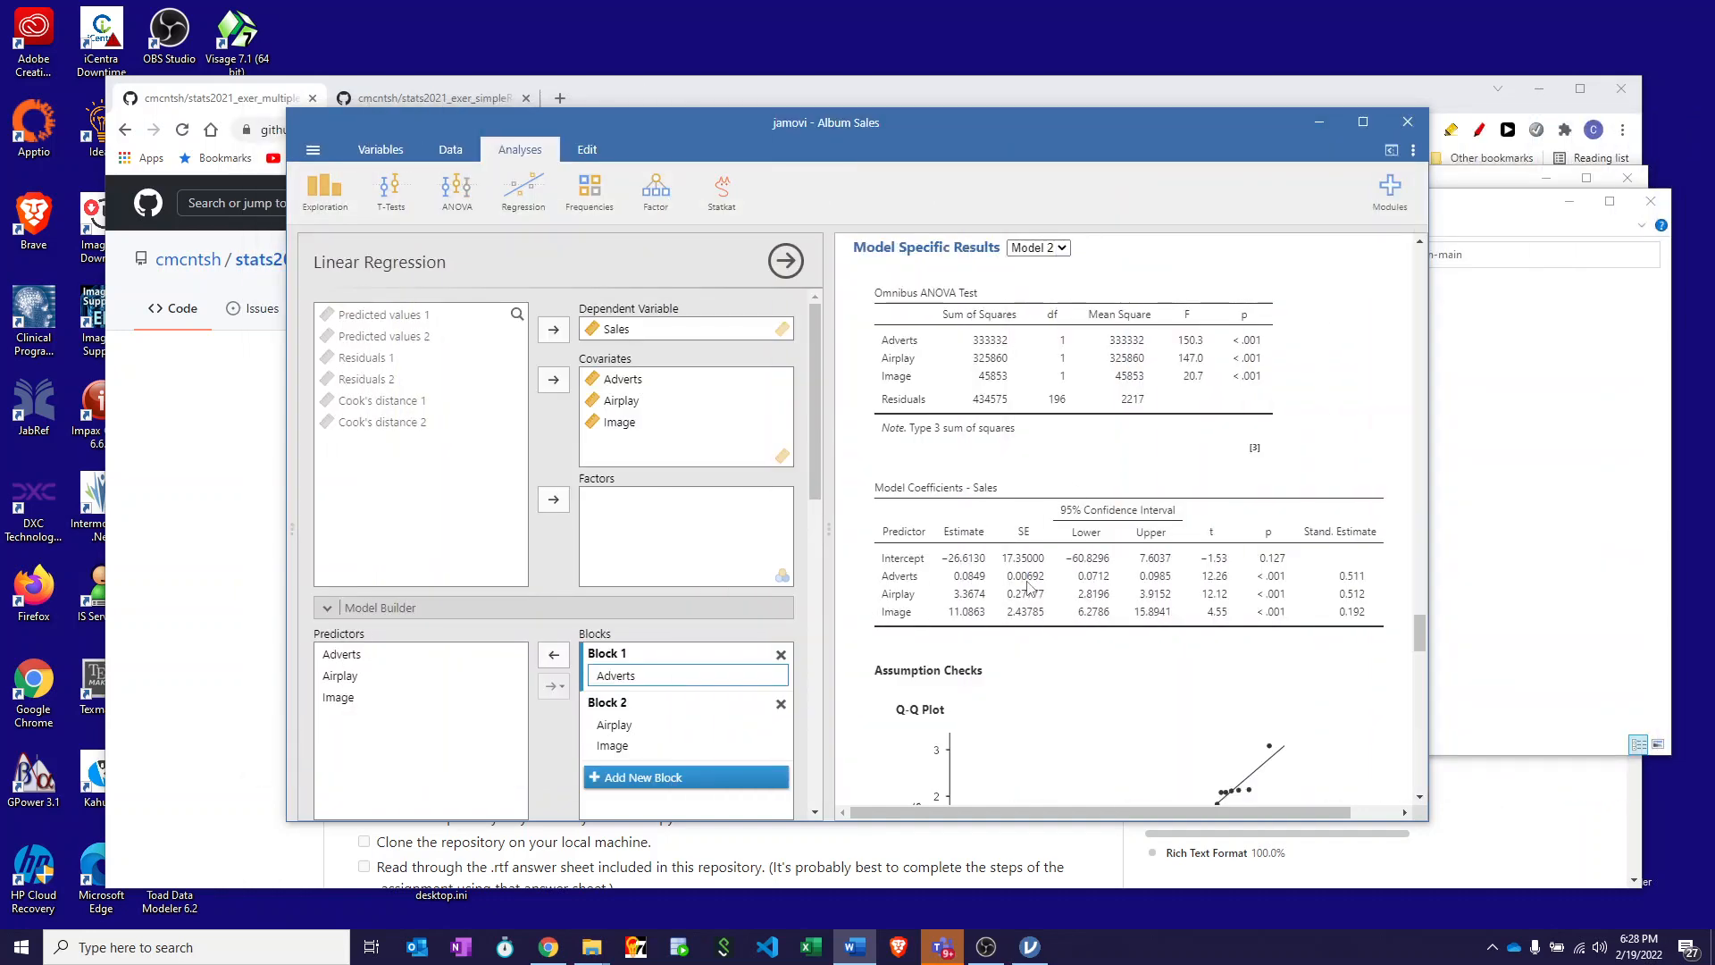
scroll(1028, 586, up, 5)
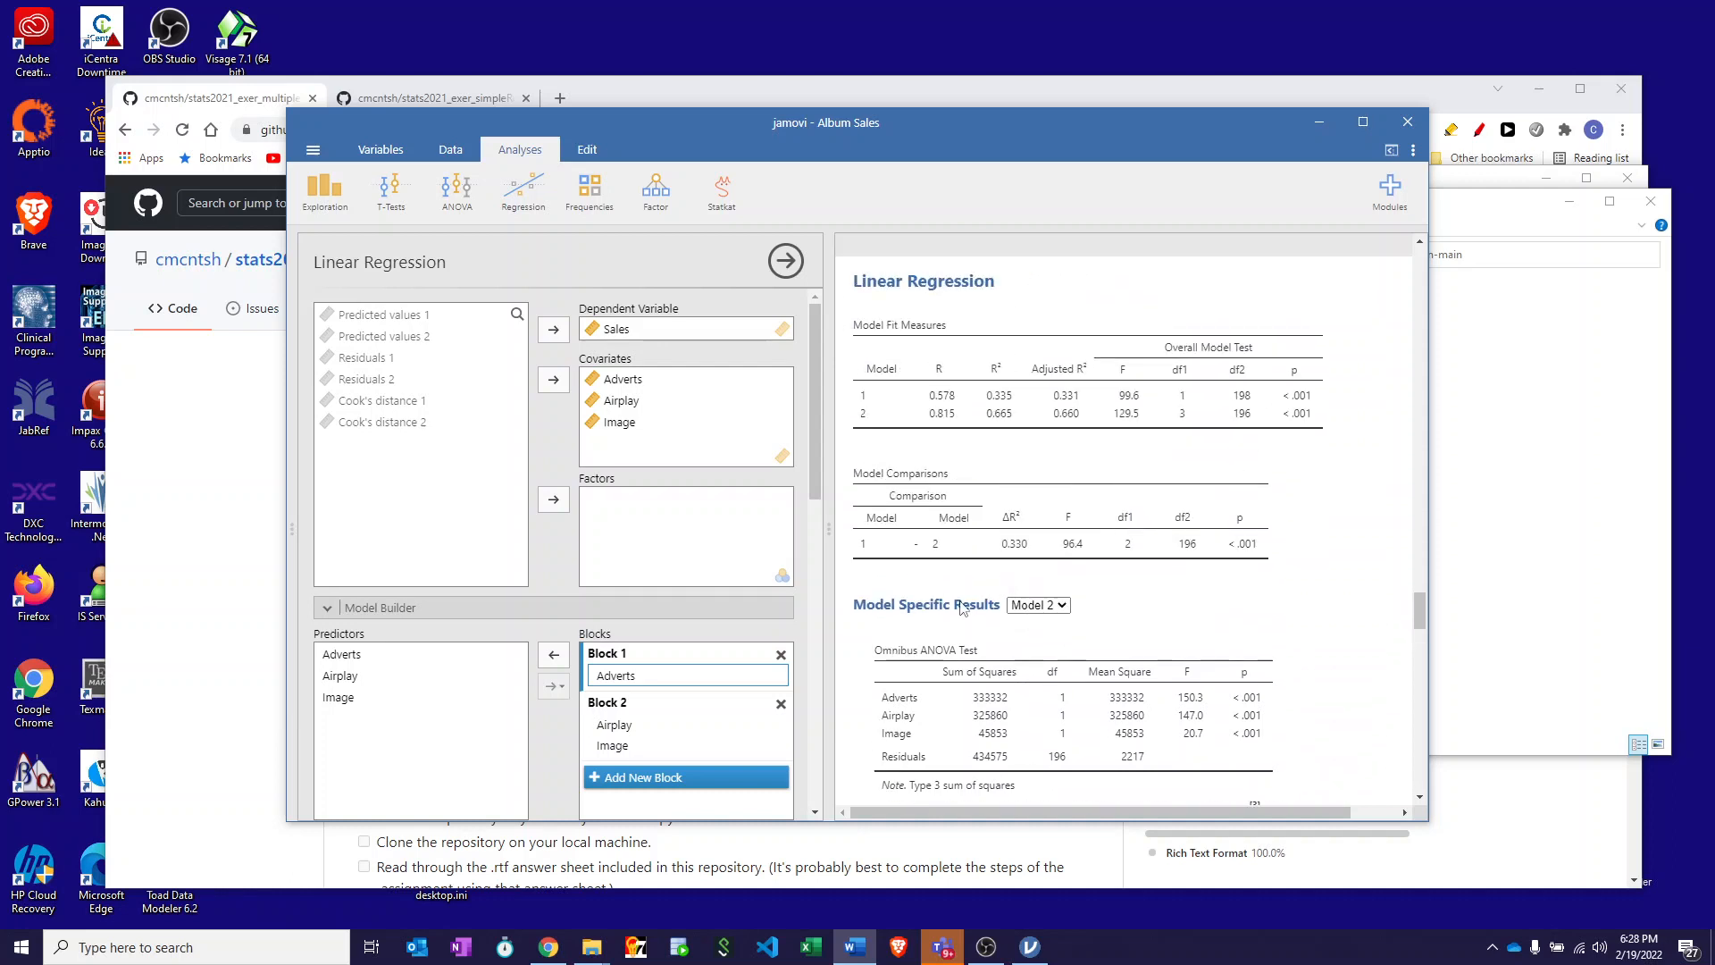
scroll(940, 695, down, 1)
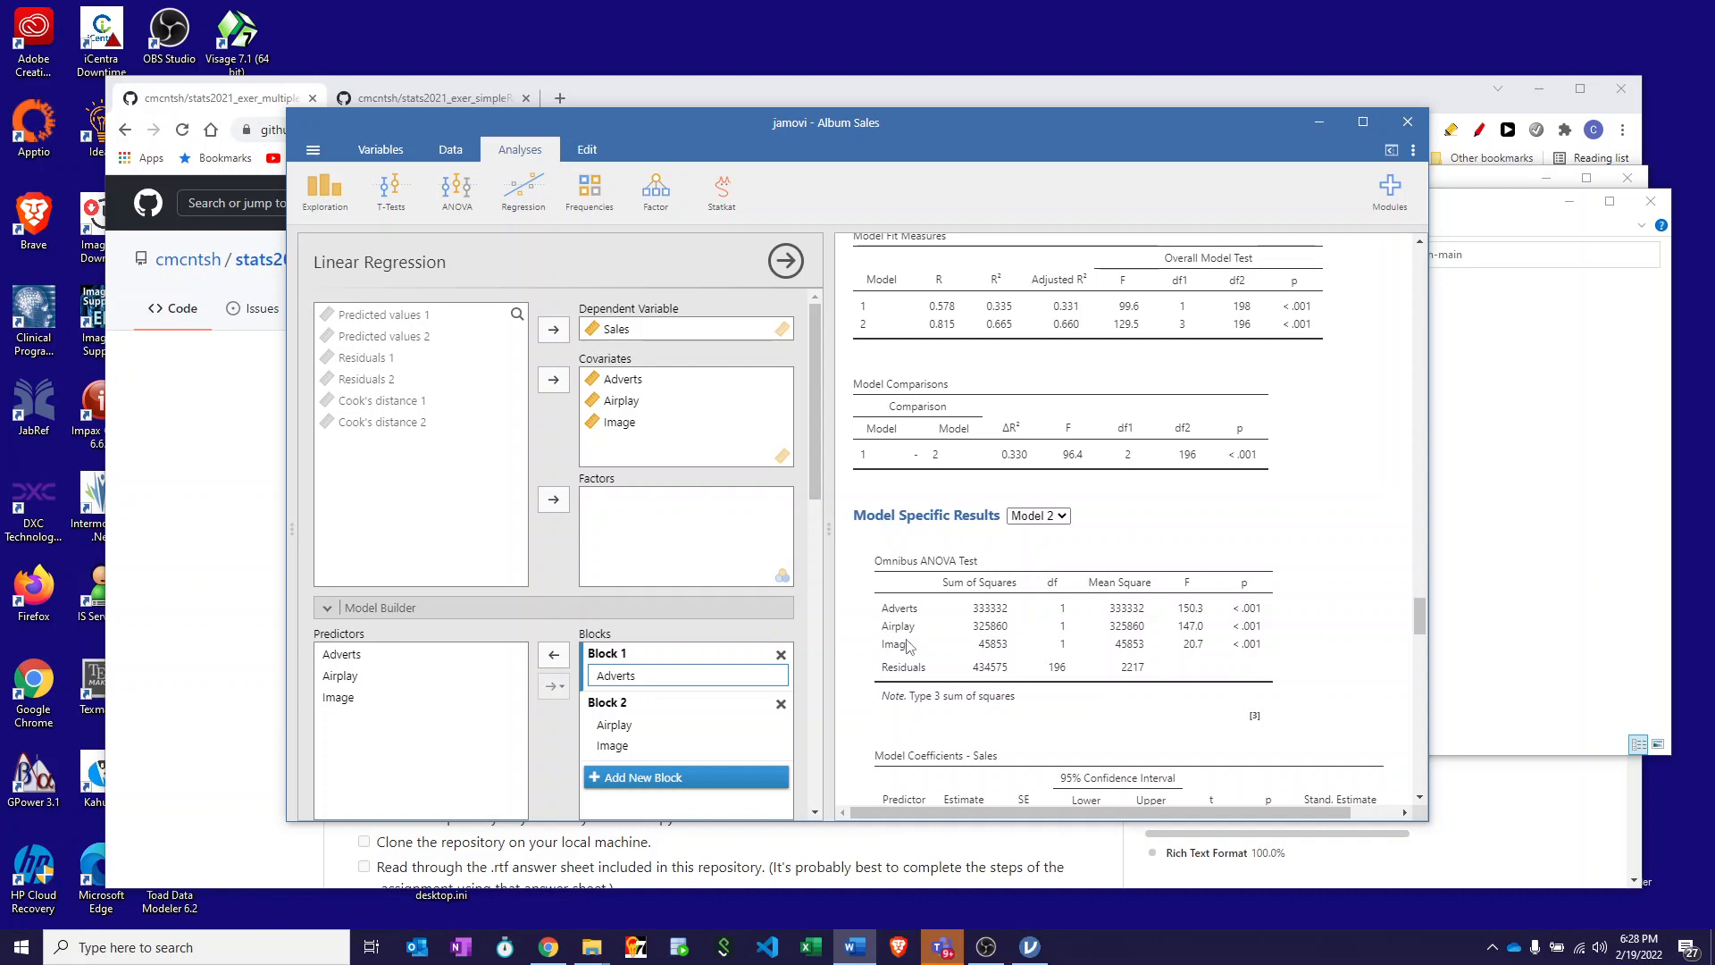
scroll(906, 645, down, 4)
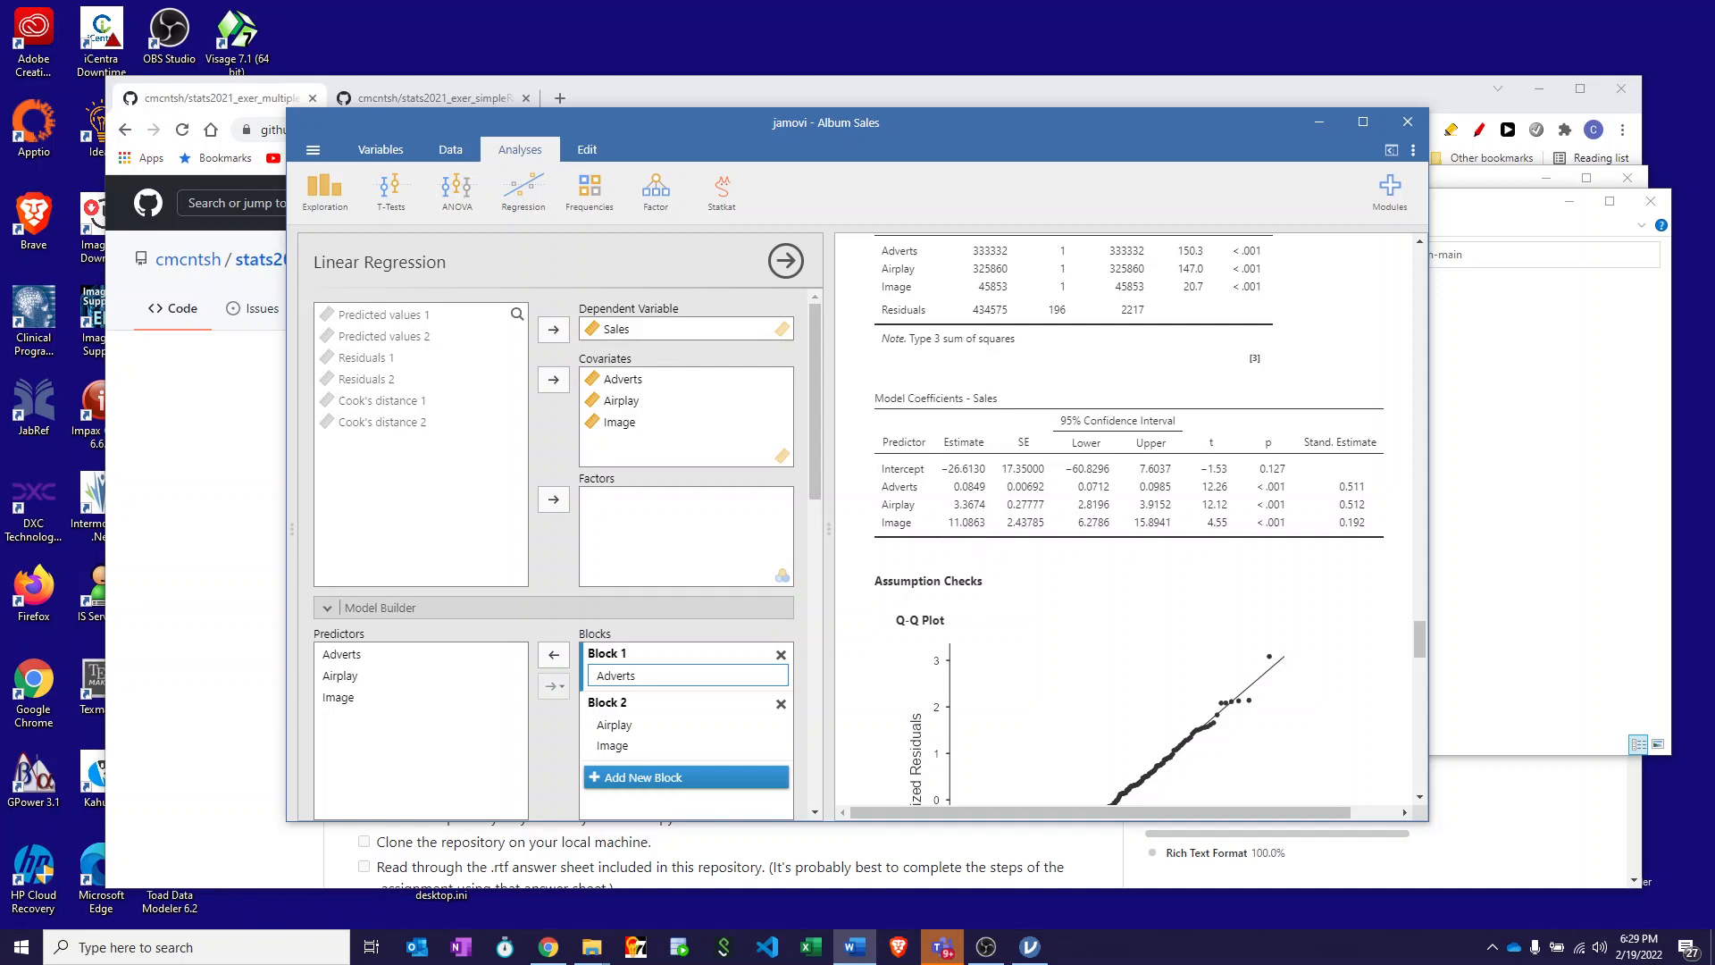
Step: Following the answer sheet's final steps, save the jamovi file as Album Sales.omv in the stats2021_exer_multipleRegression-main folder
key(alt+Tab)
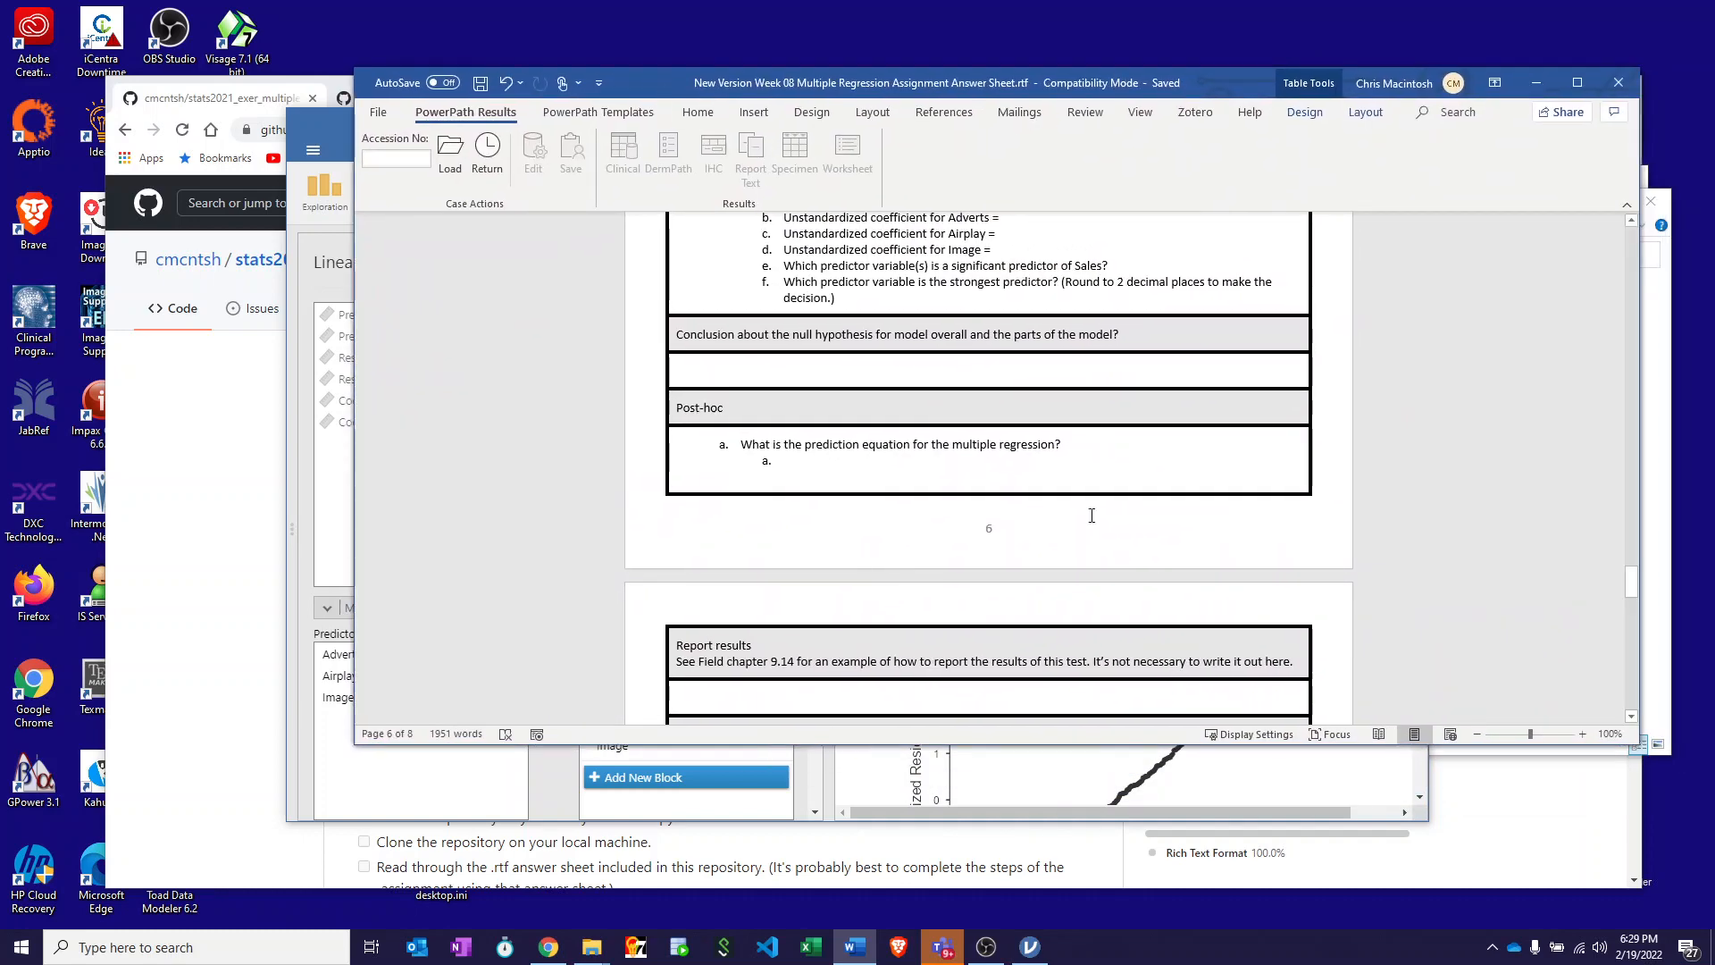
scroll(1122, 602, down, 3)
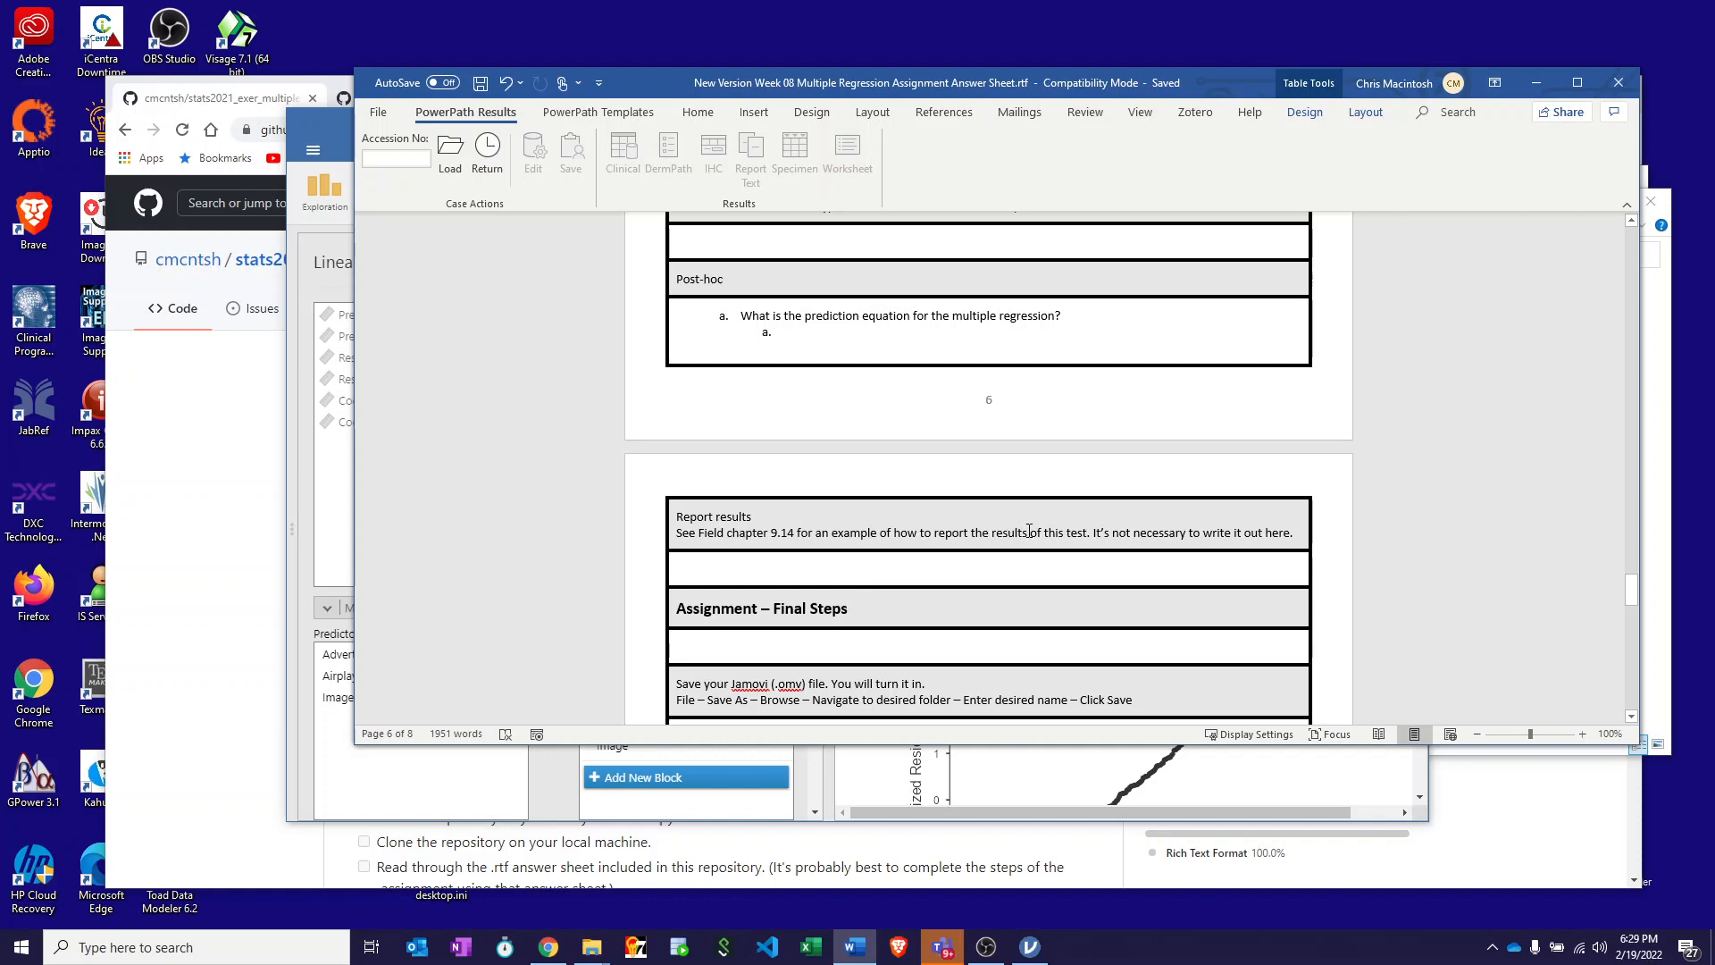
scroll(1029, 530, down, 3)
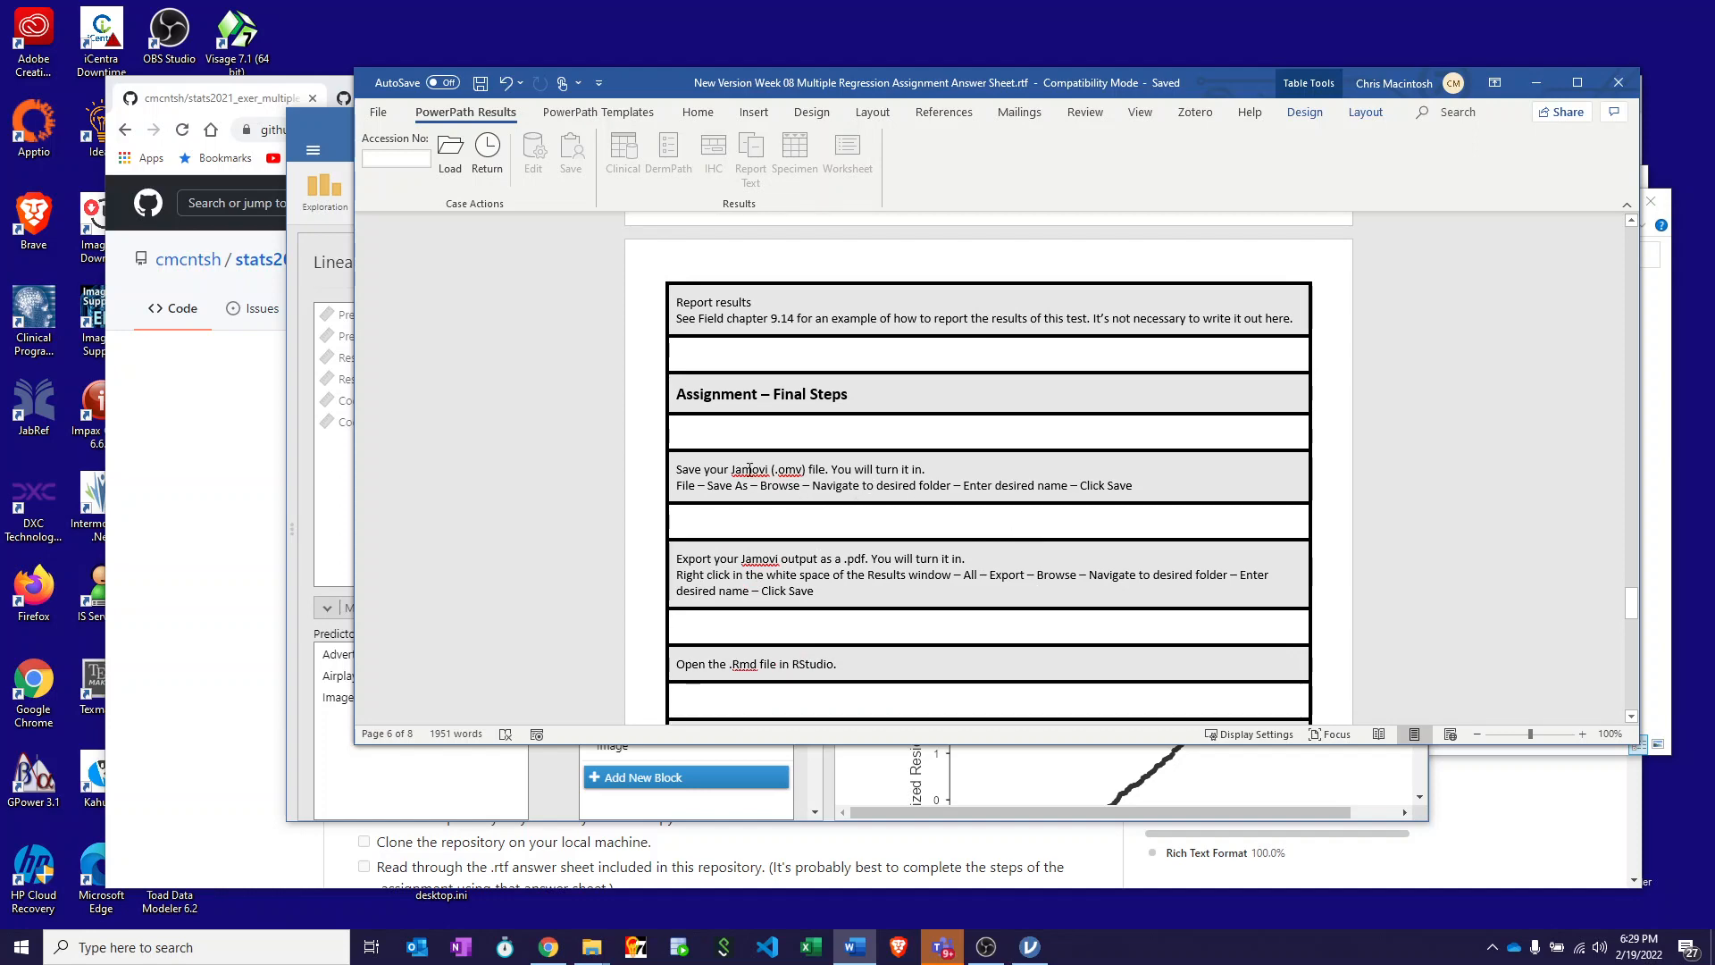
drag(641, 75, 1714, 116)
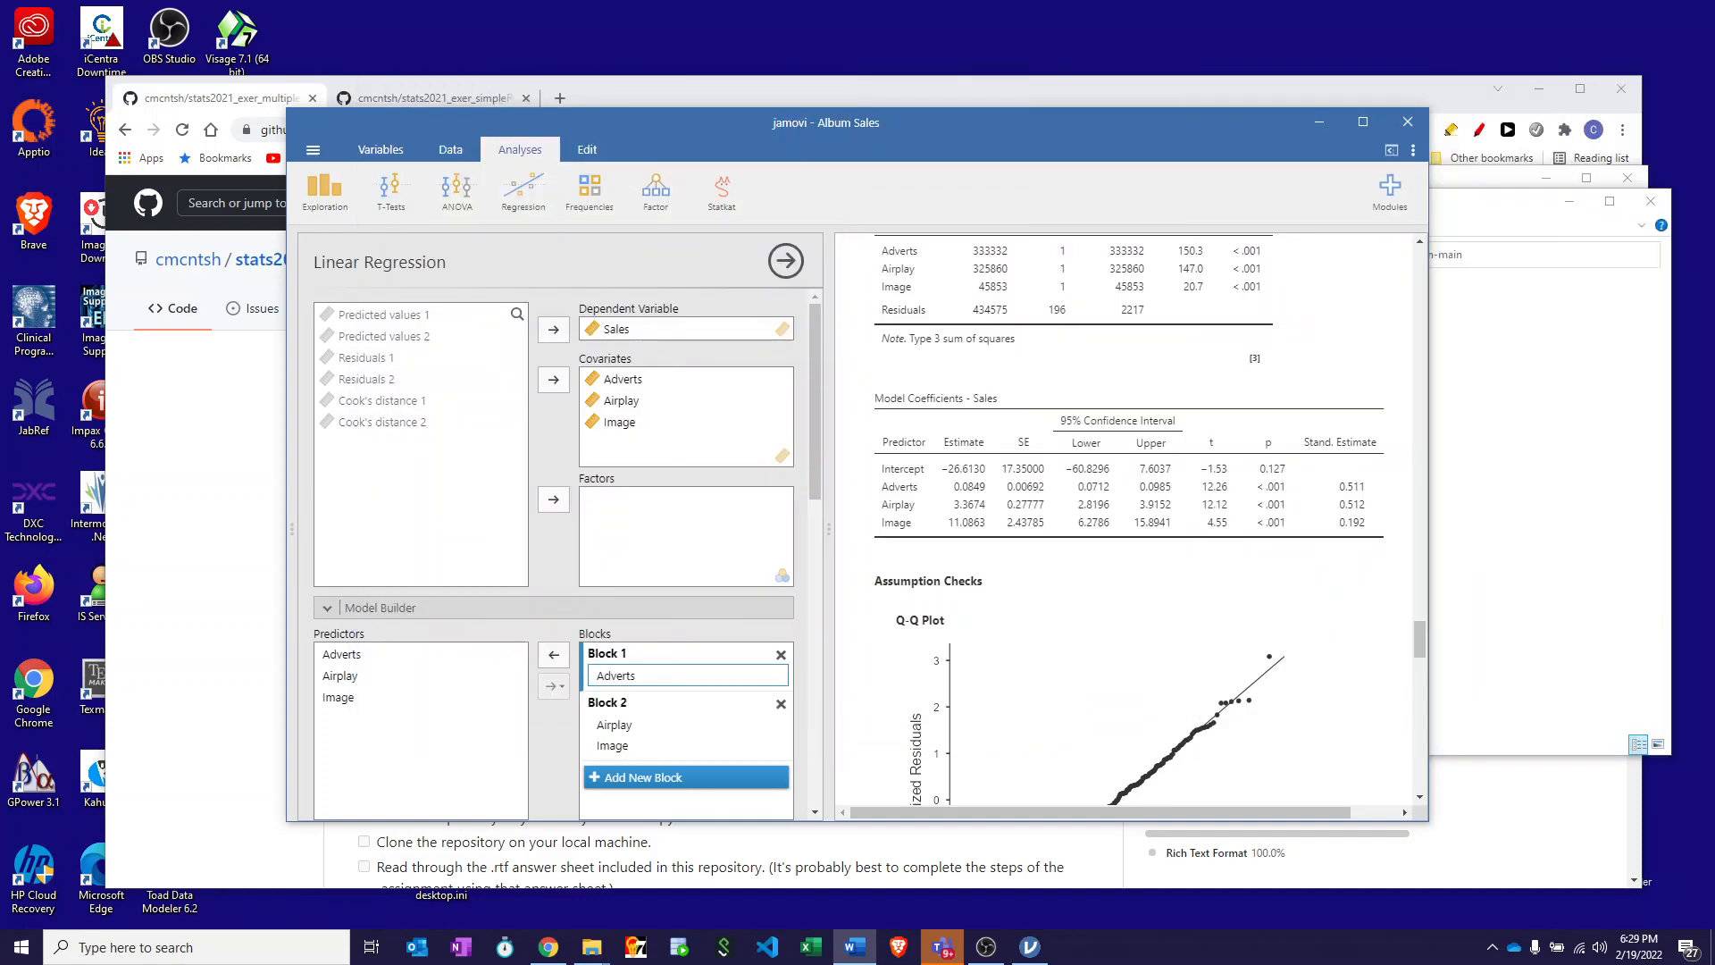
click(313, 152)
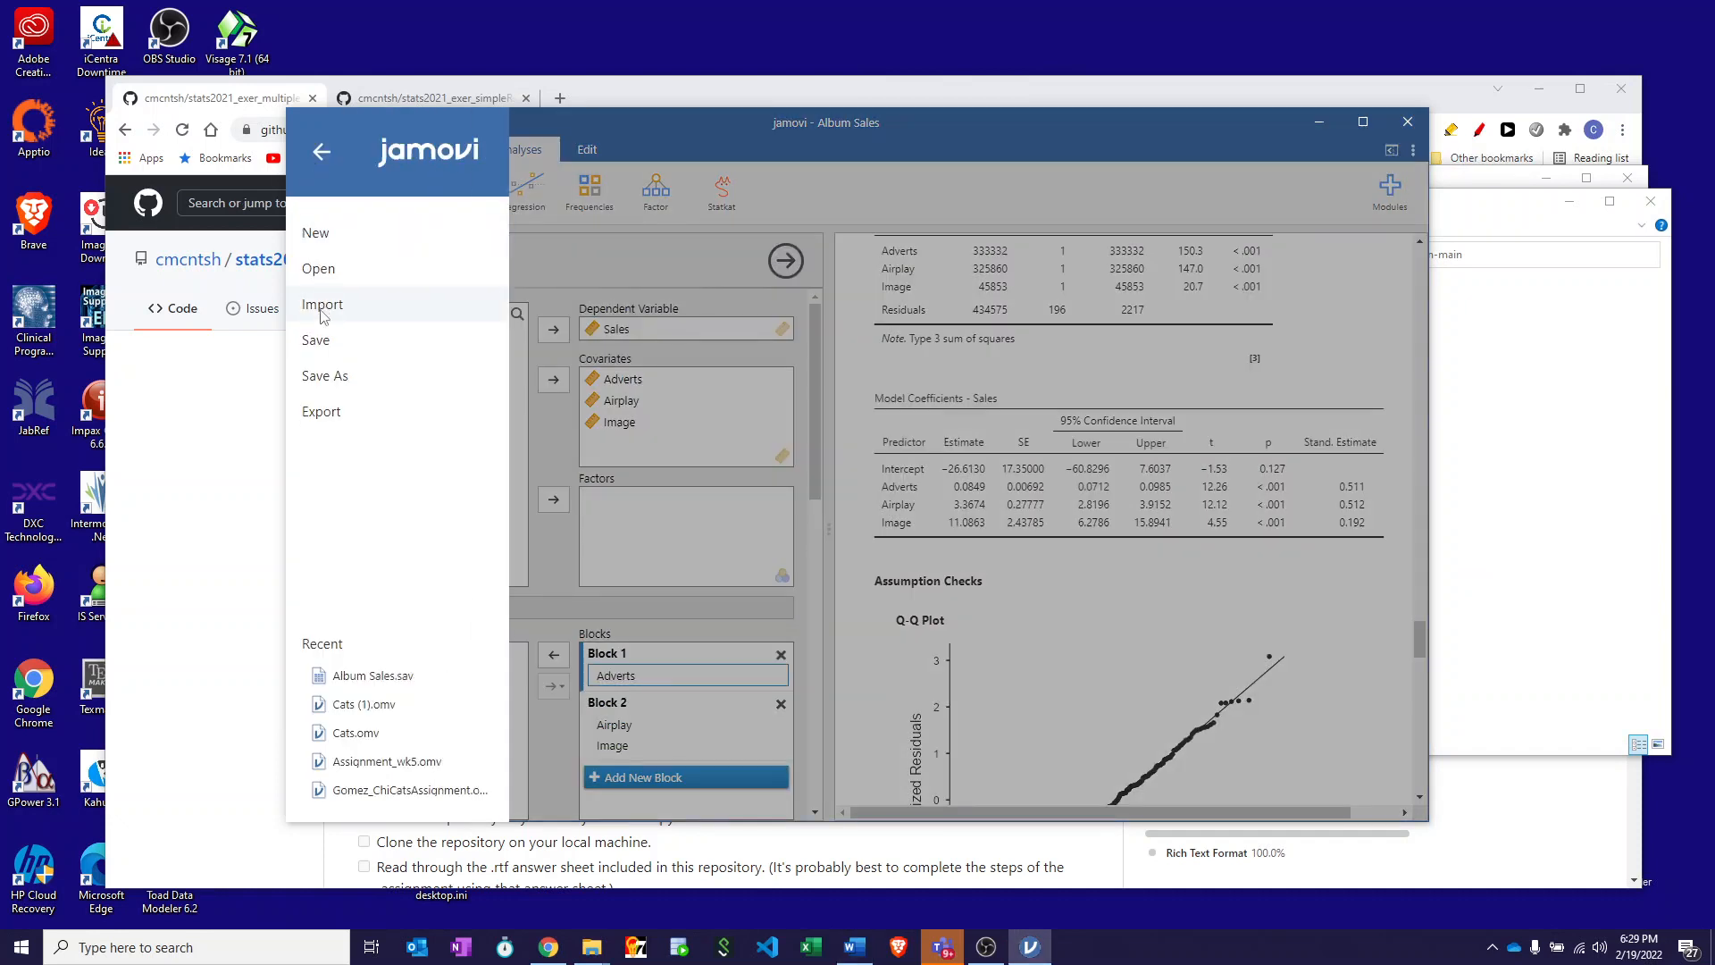
click(338, 379)
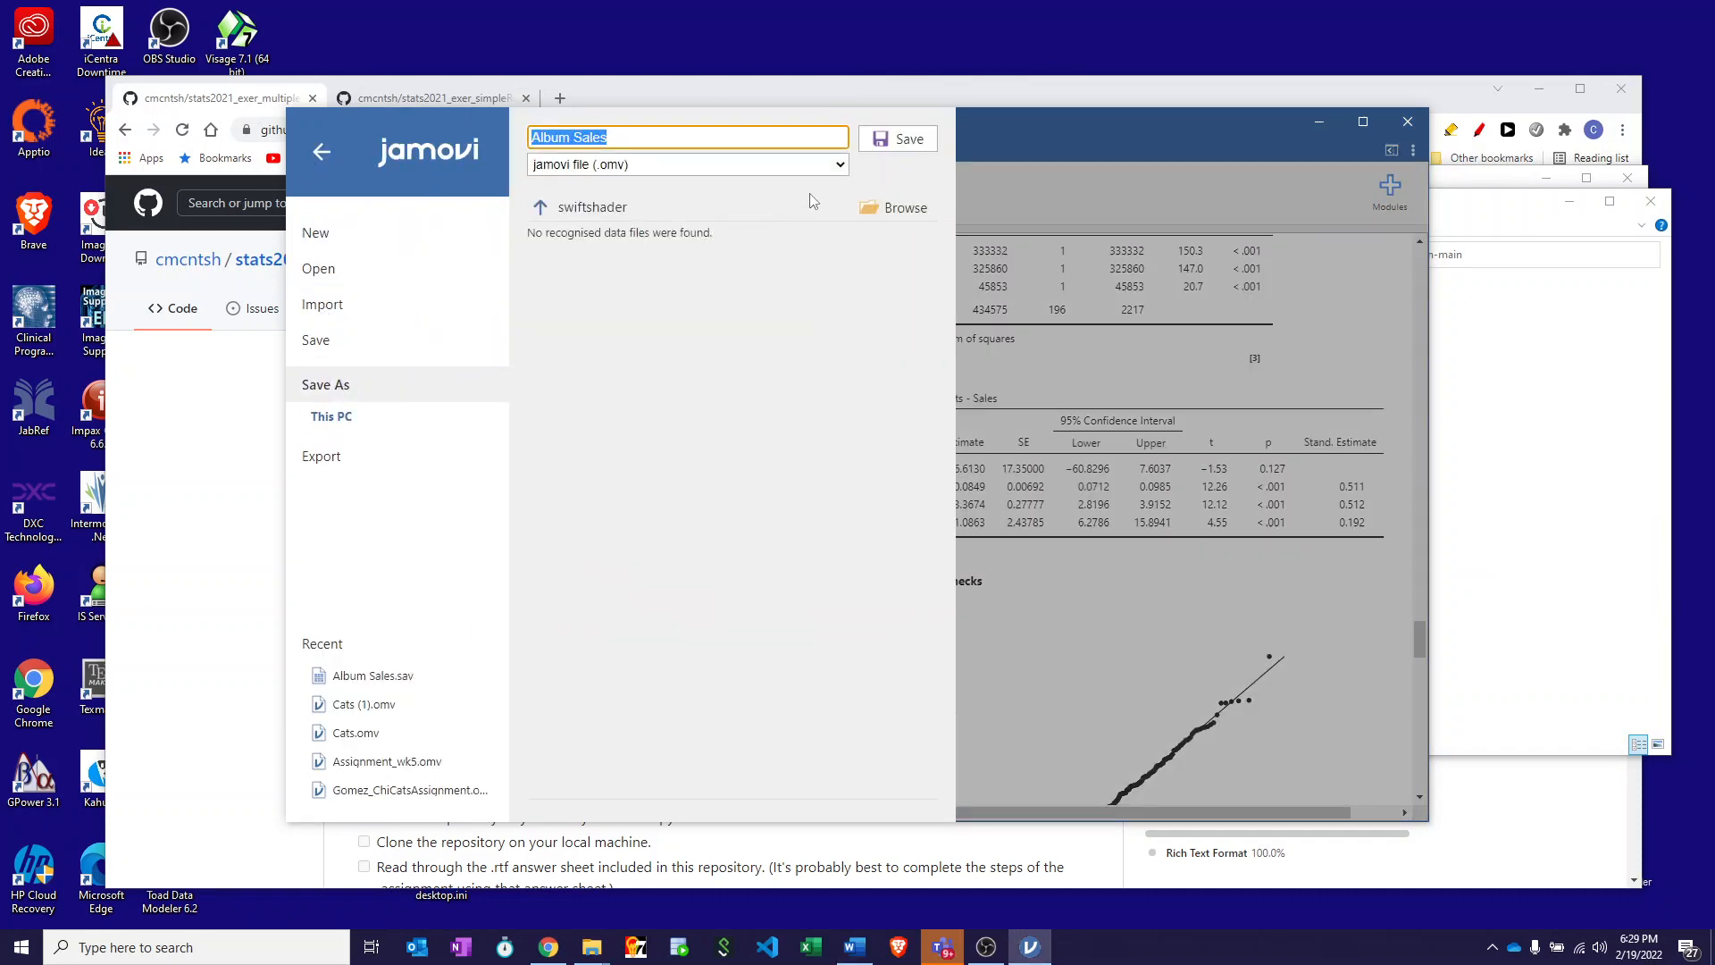
click(904, 209)
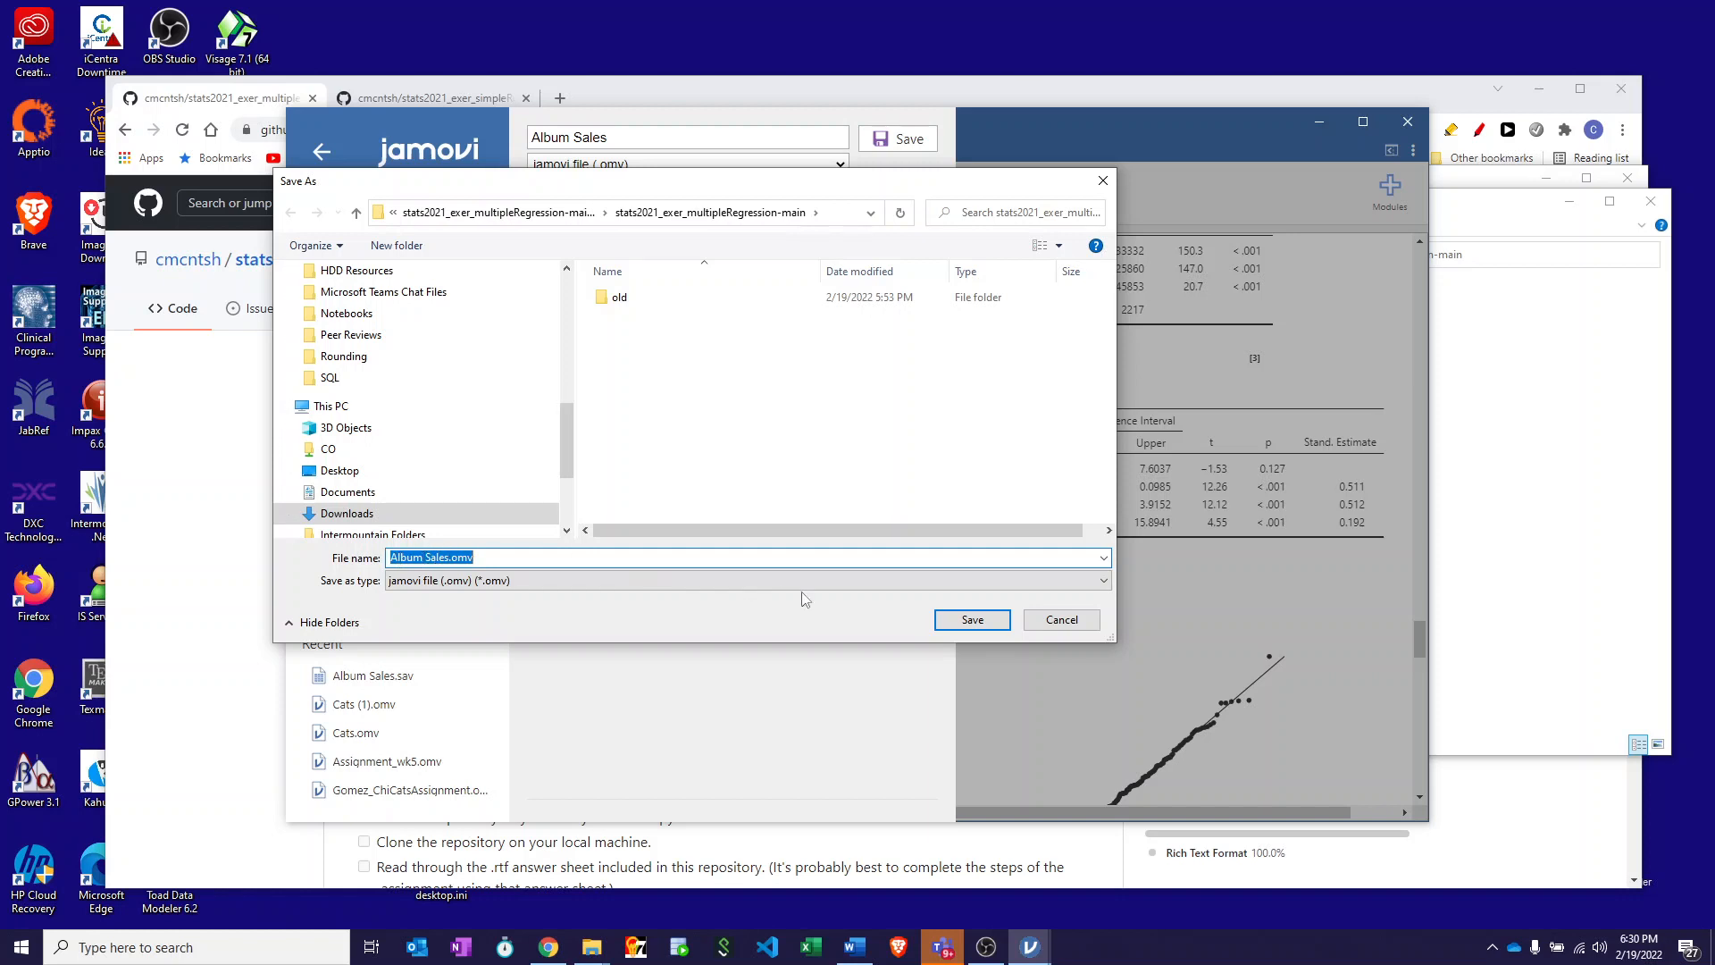
click(954, 621)
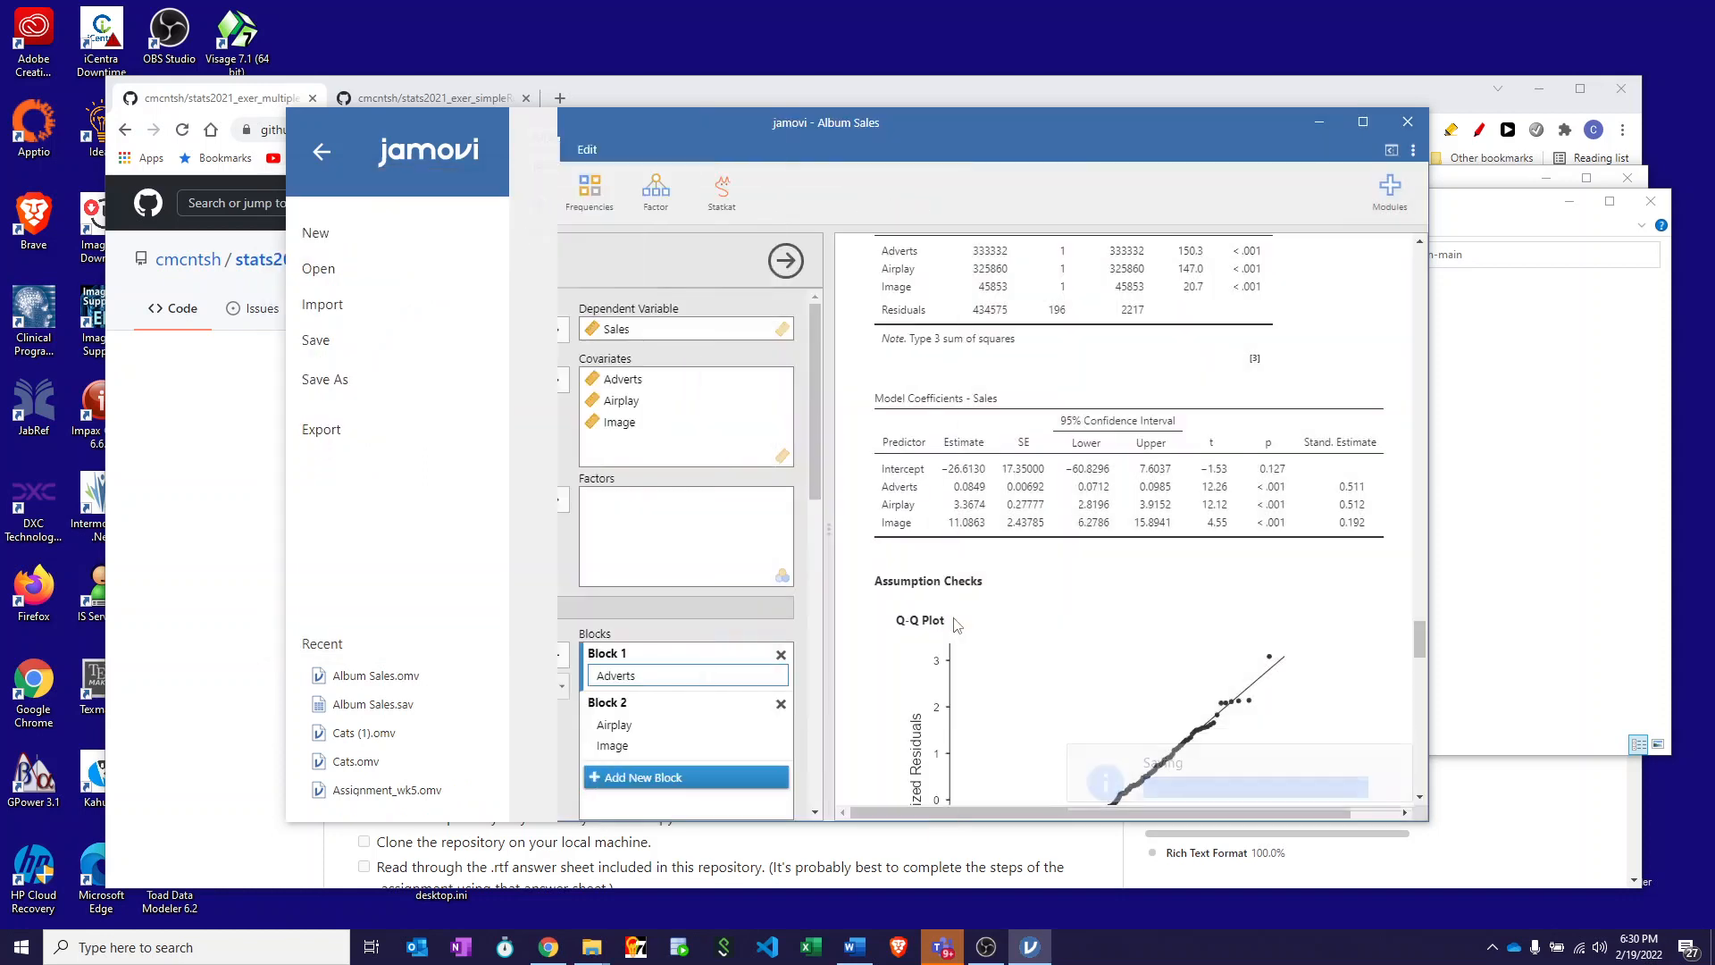
Step: Export all jamovi results as a PDF document named Week8output in the stats2021_exer_multipleRegression-main folder
right_click(1384, 284)
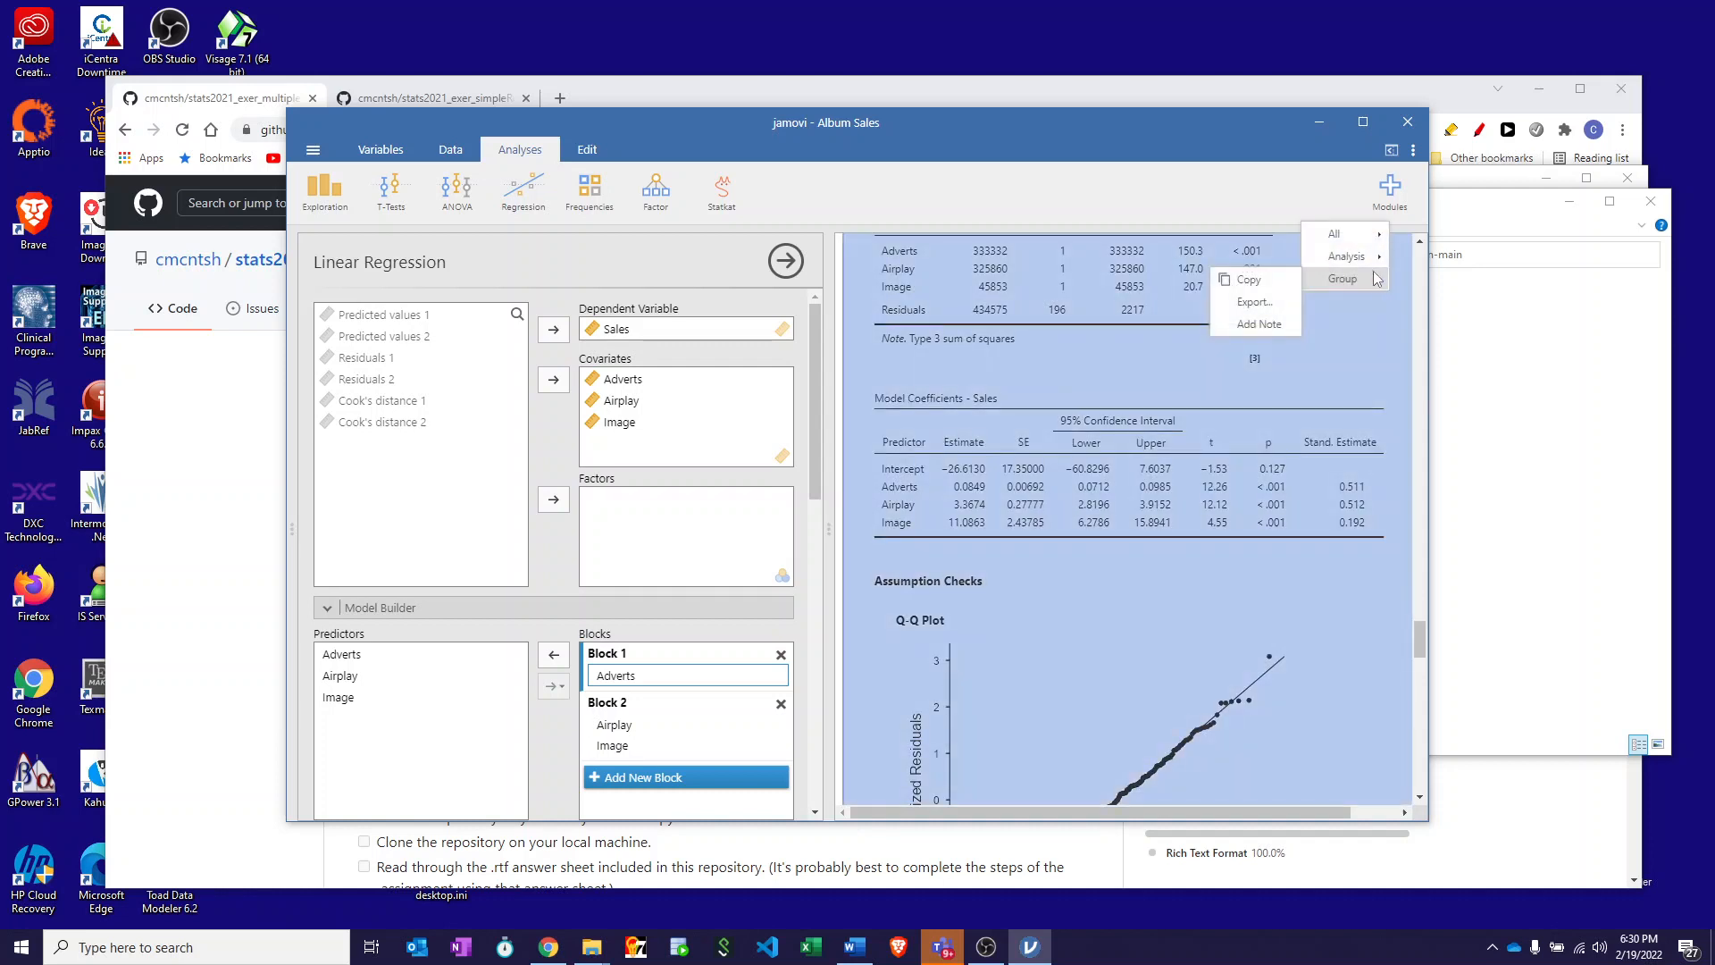
mouse_move(1340, 234)
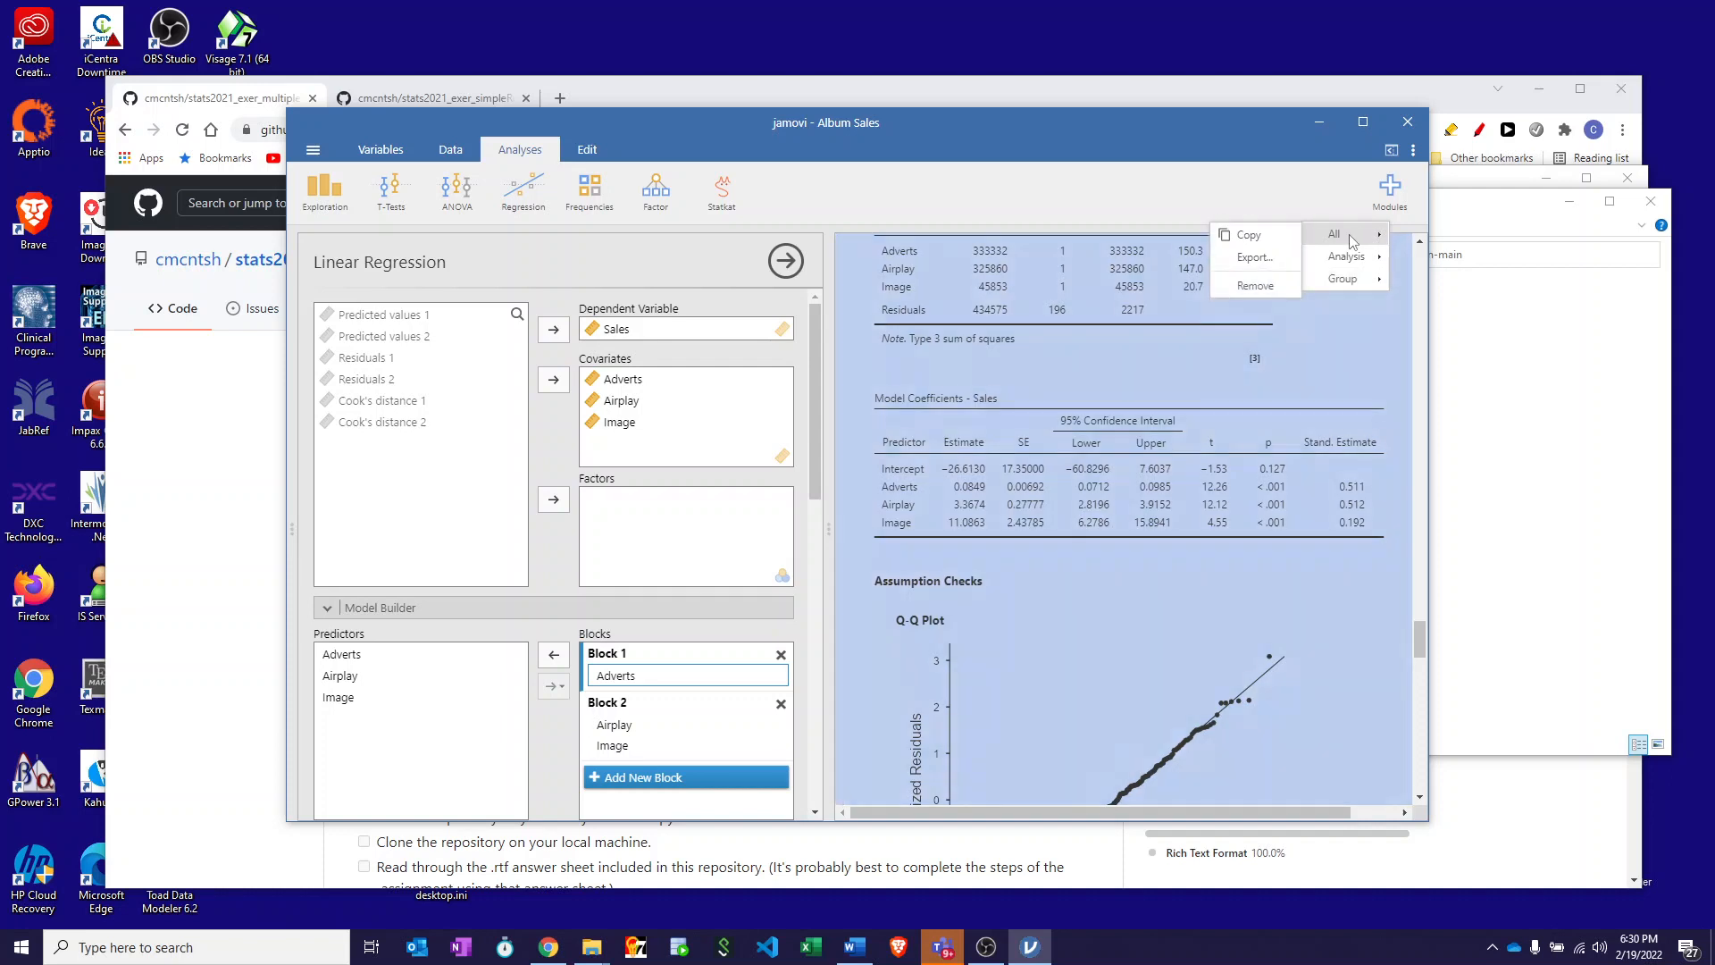
click(1259, 259)
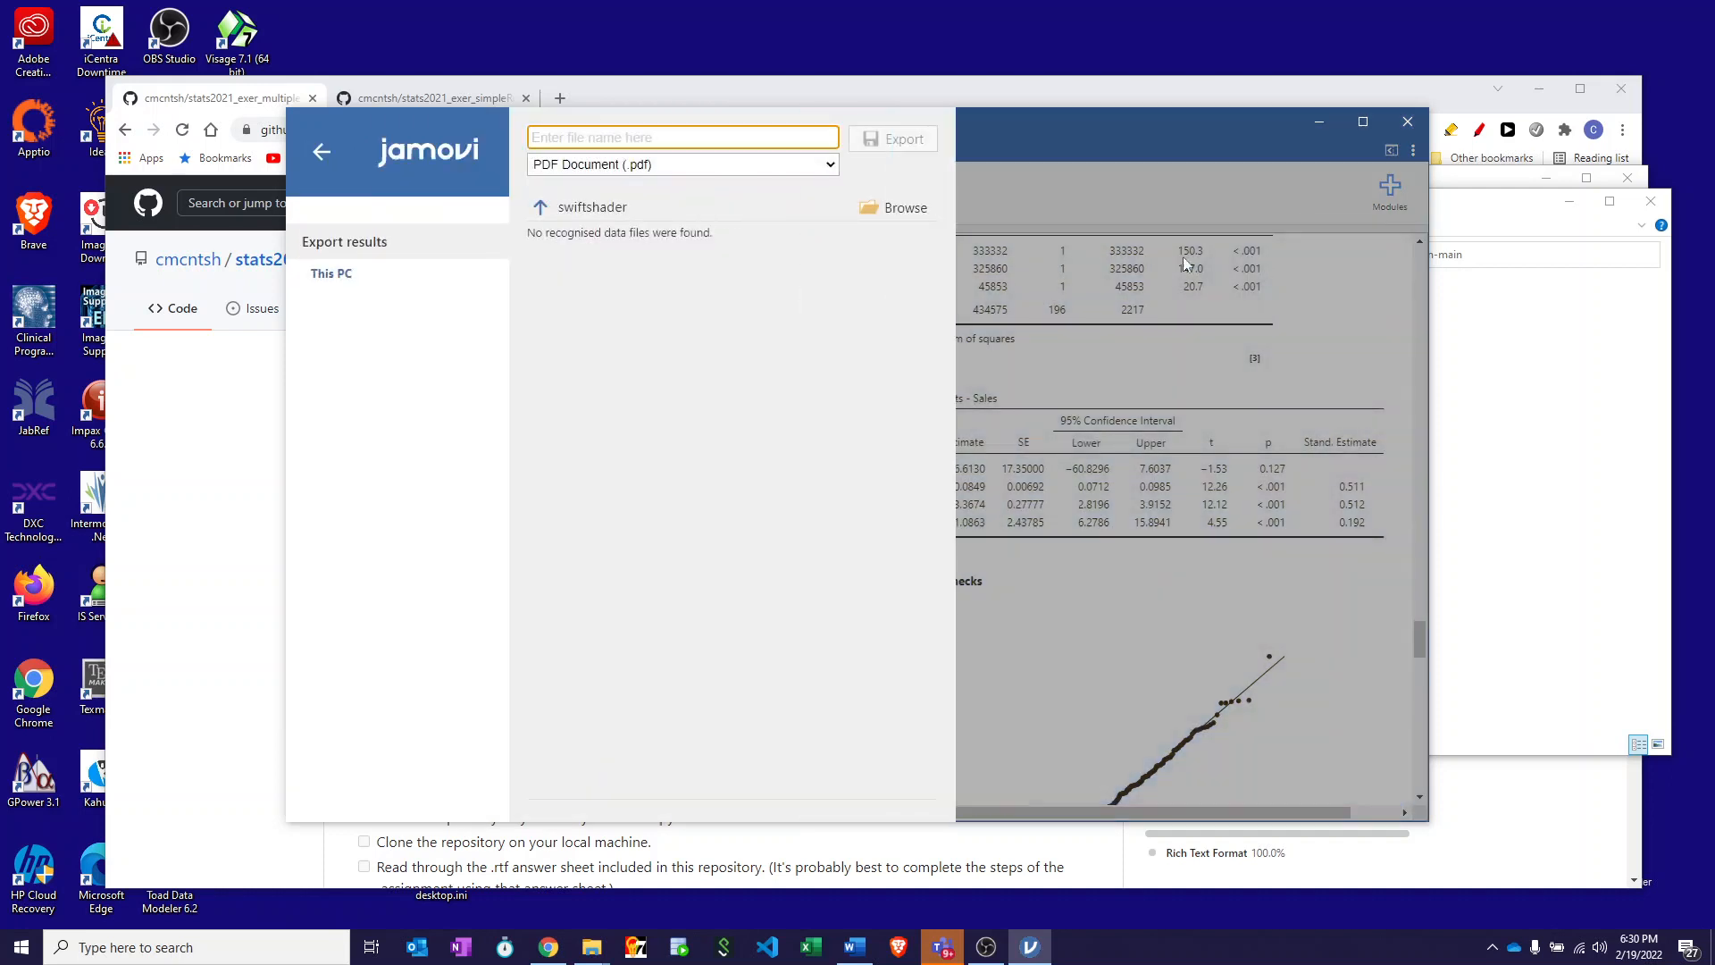
click(905, 208)
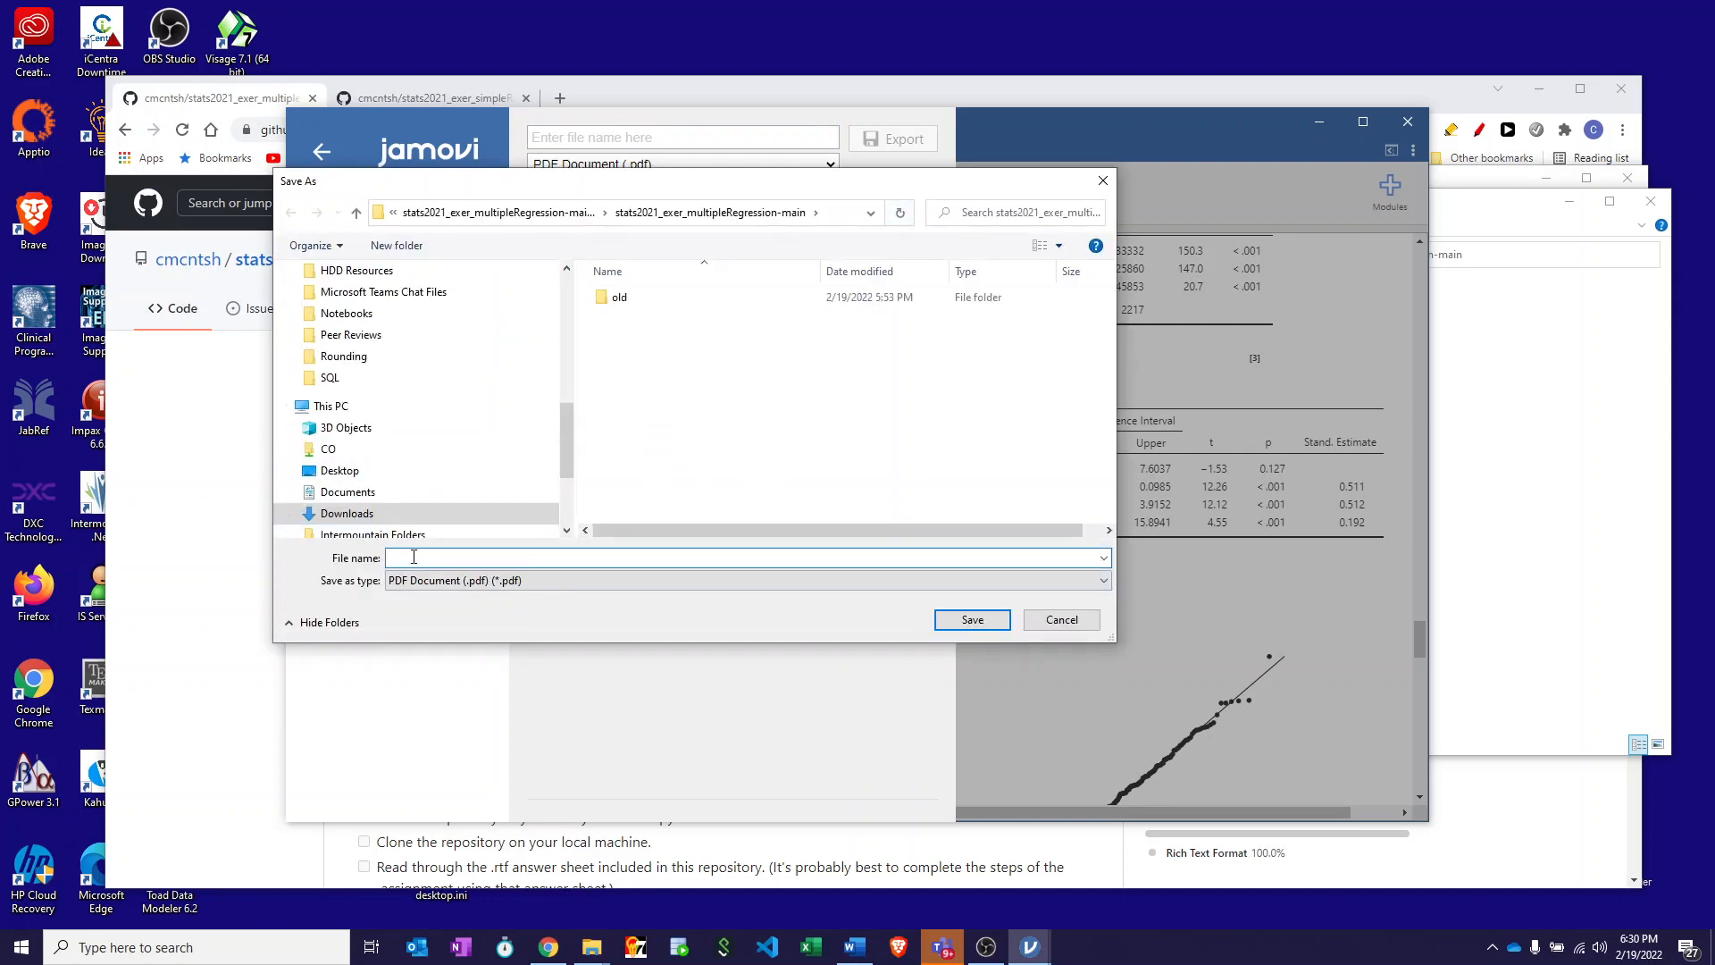
text(Week8output)
click(951, 619)
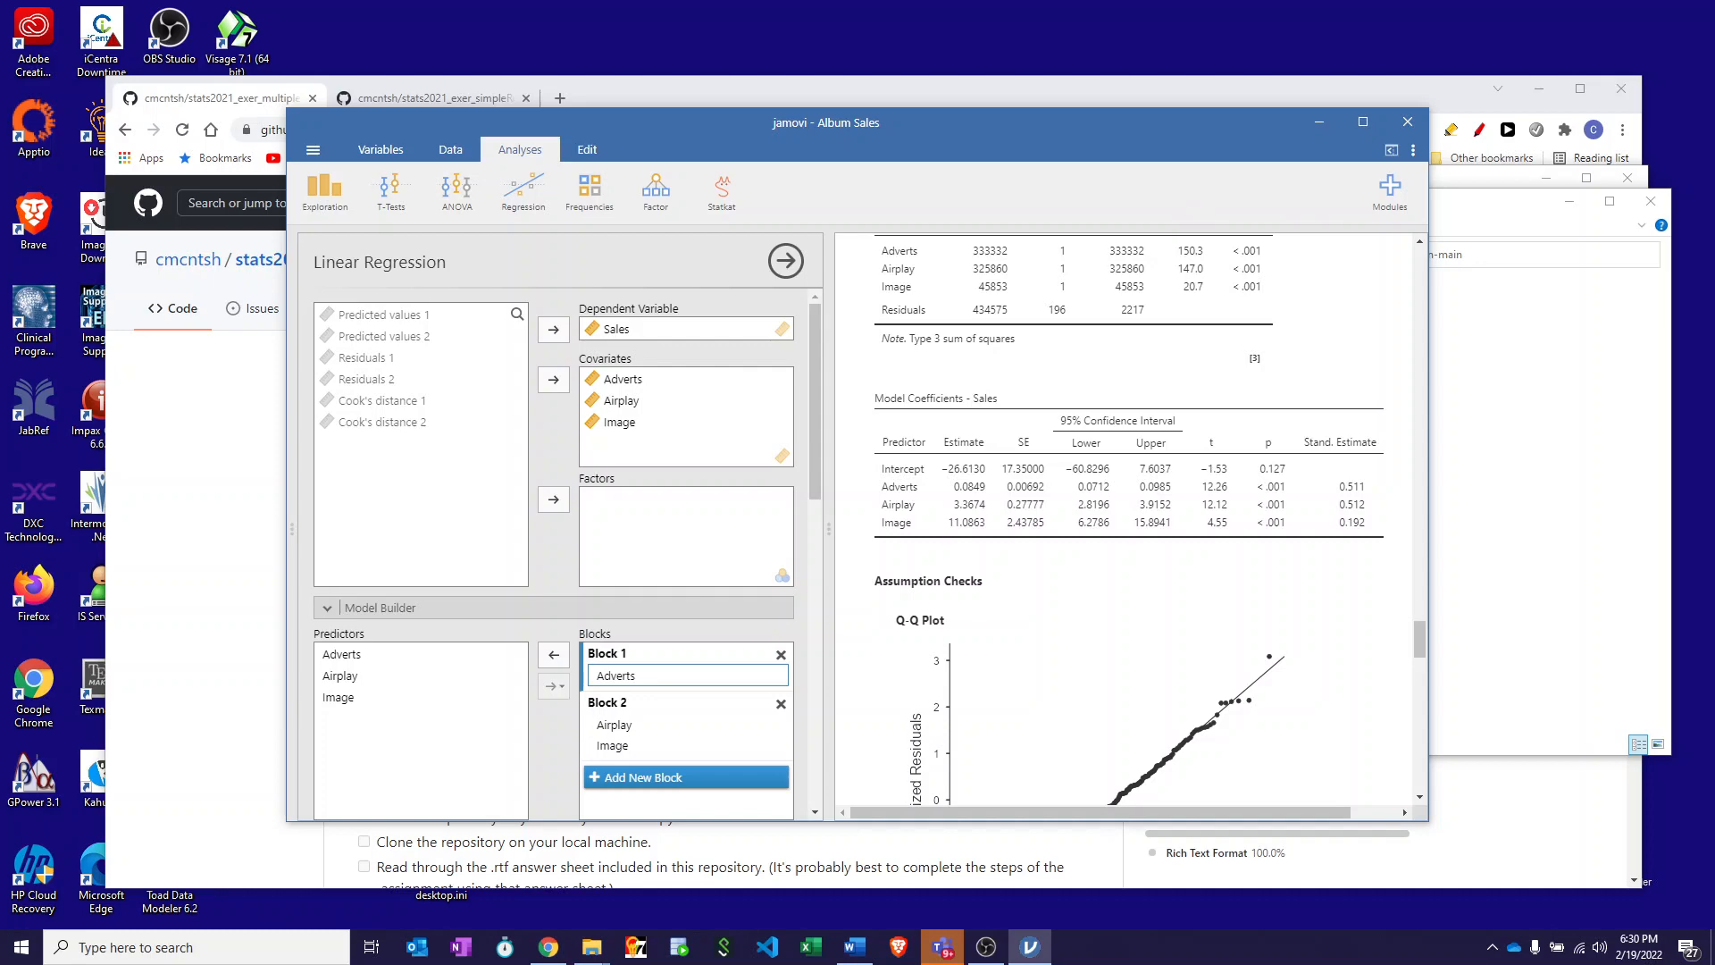
Step: Check the answer sheet's next instruction and open Multiple Regression Assignment.Rmd from the assignment folder in RStudio
key(alt+Tab)
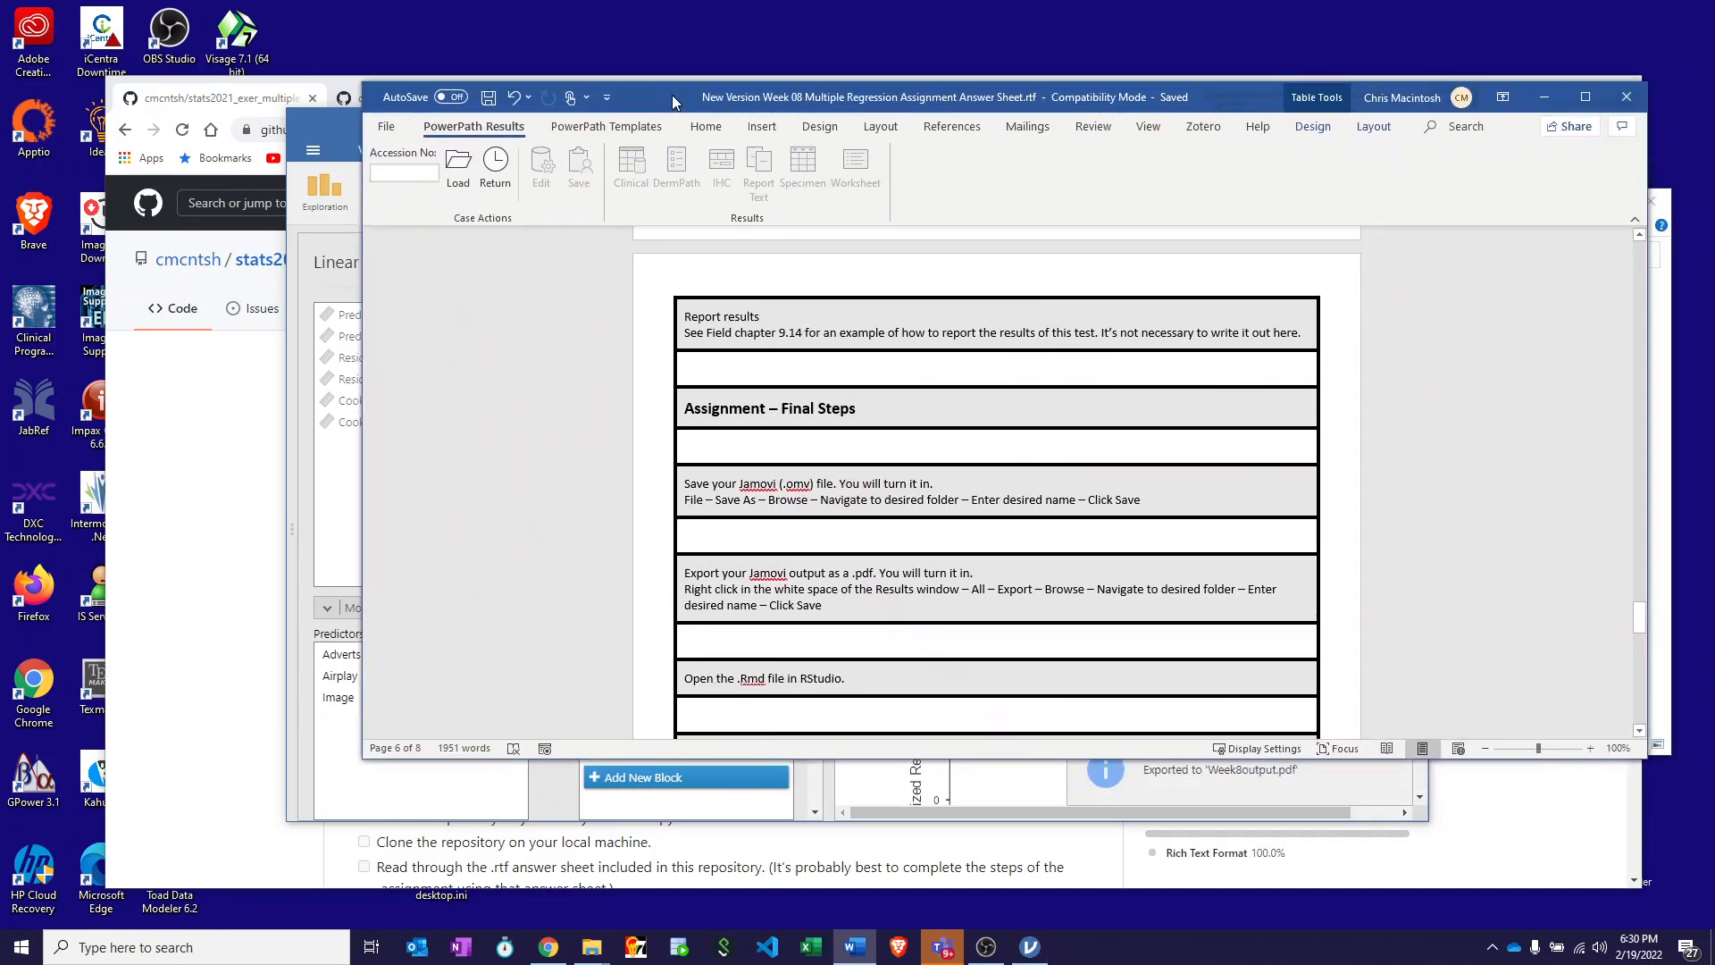
scroll(715, 610, down, 3)
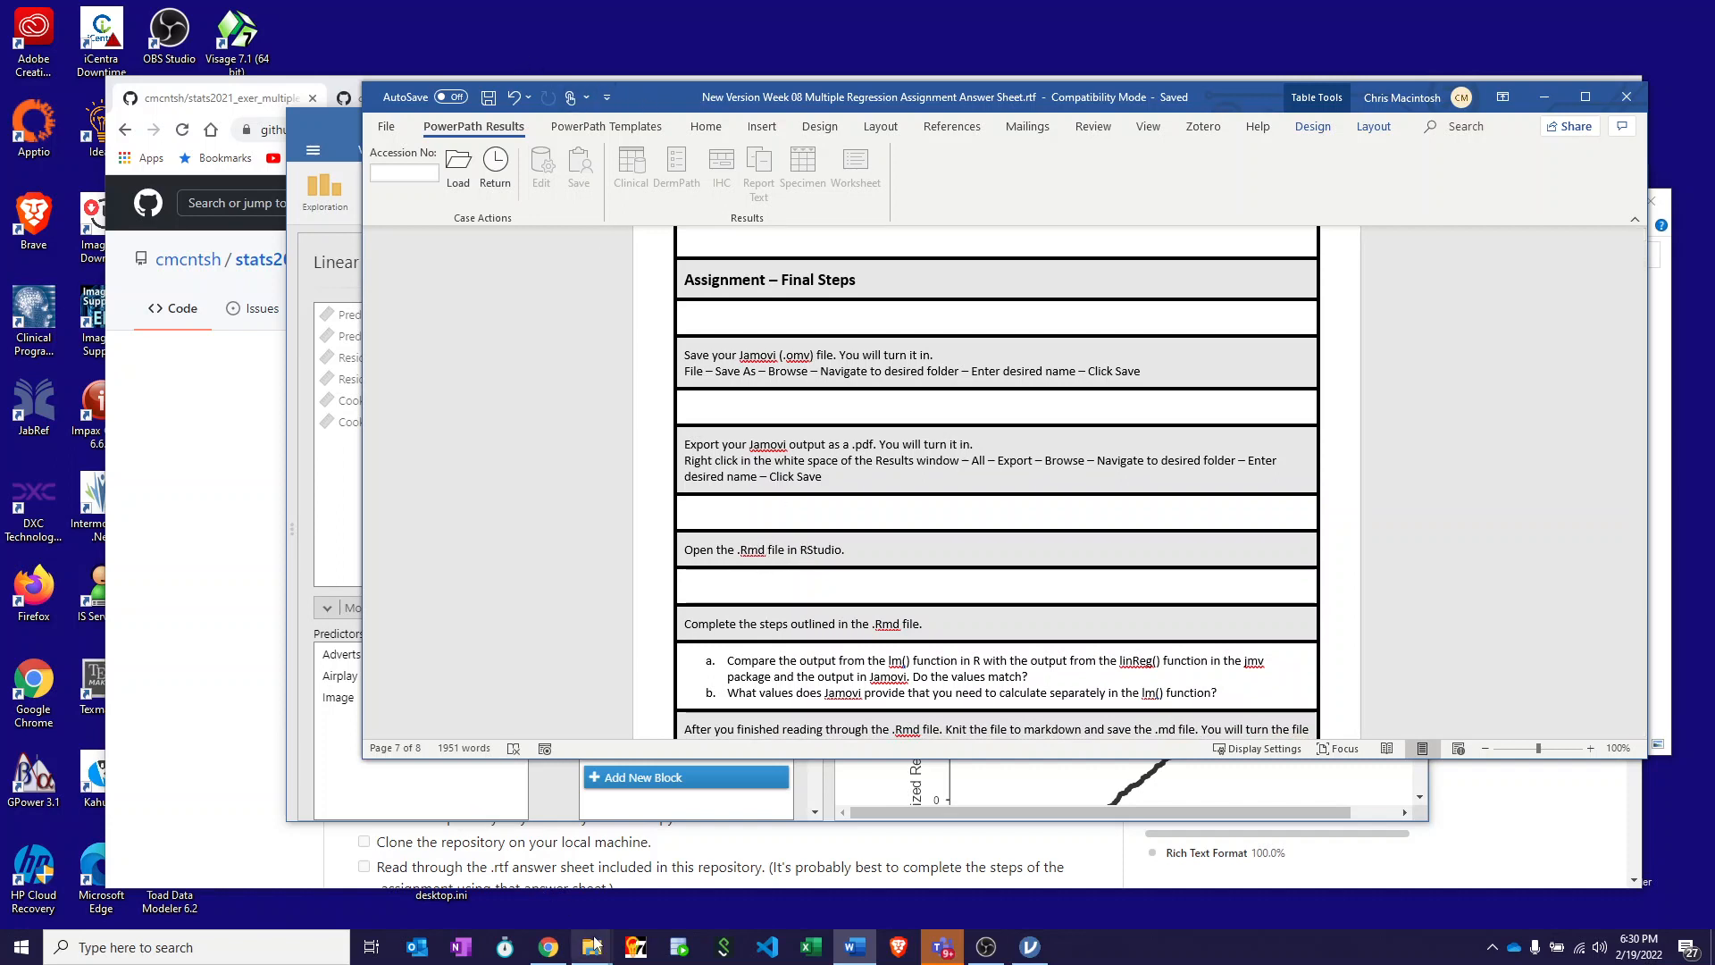
mouse_move(592, 954)
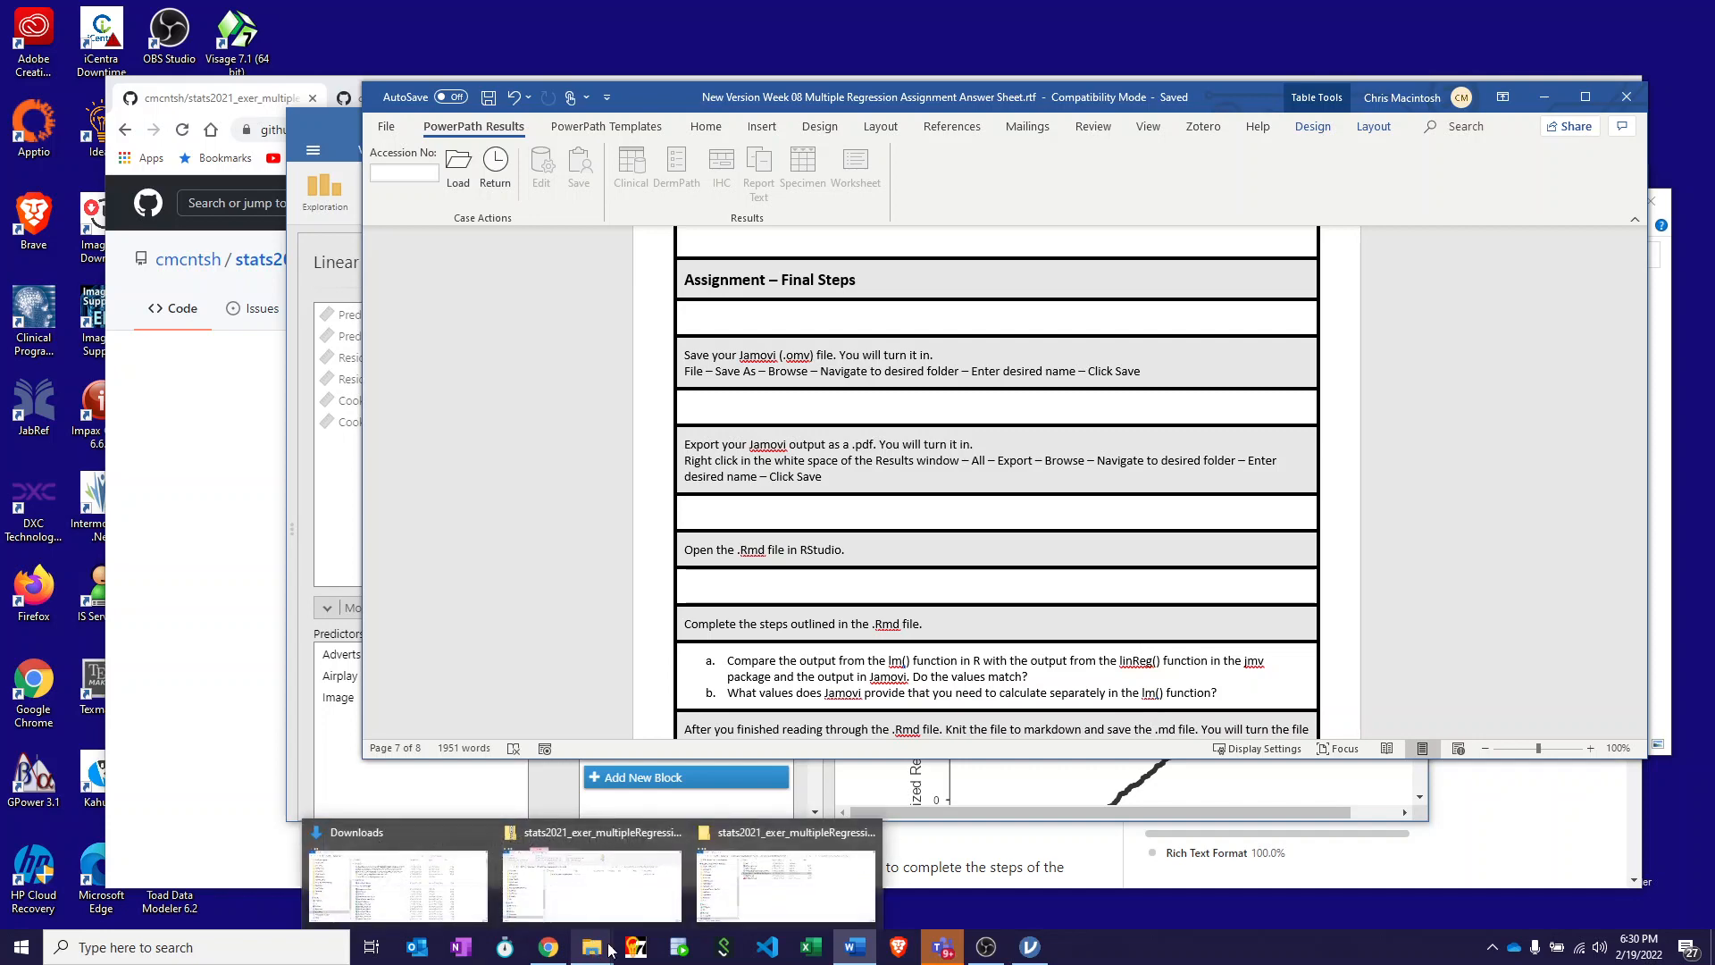
click(777, 890)
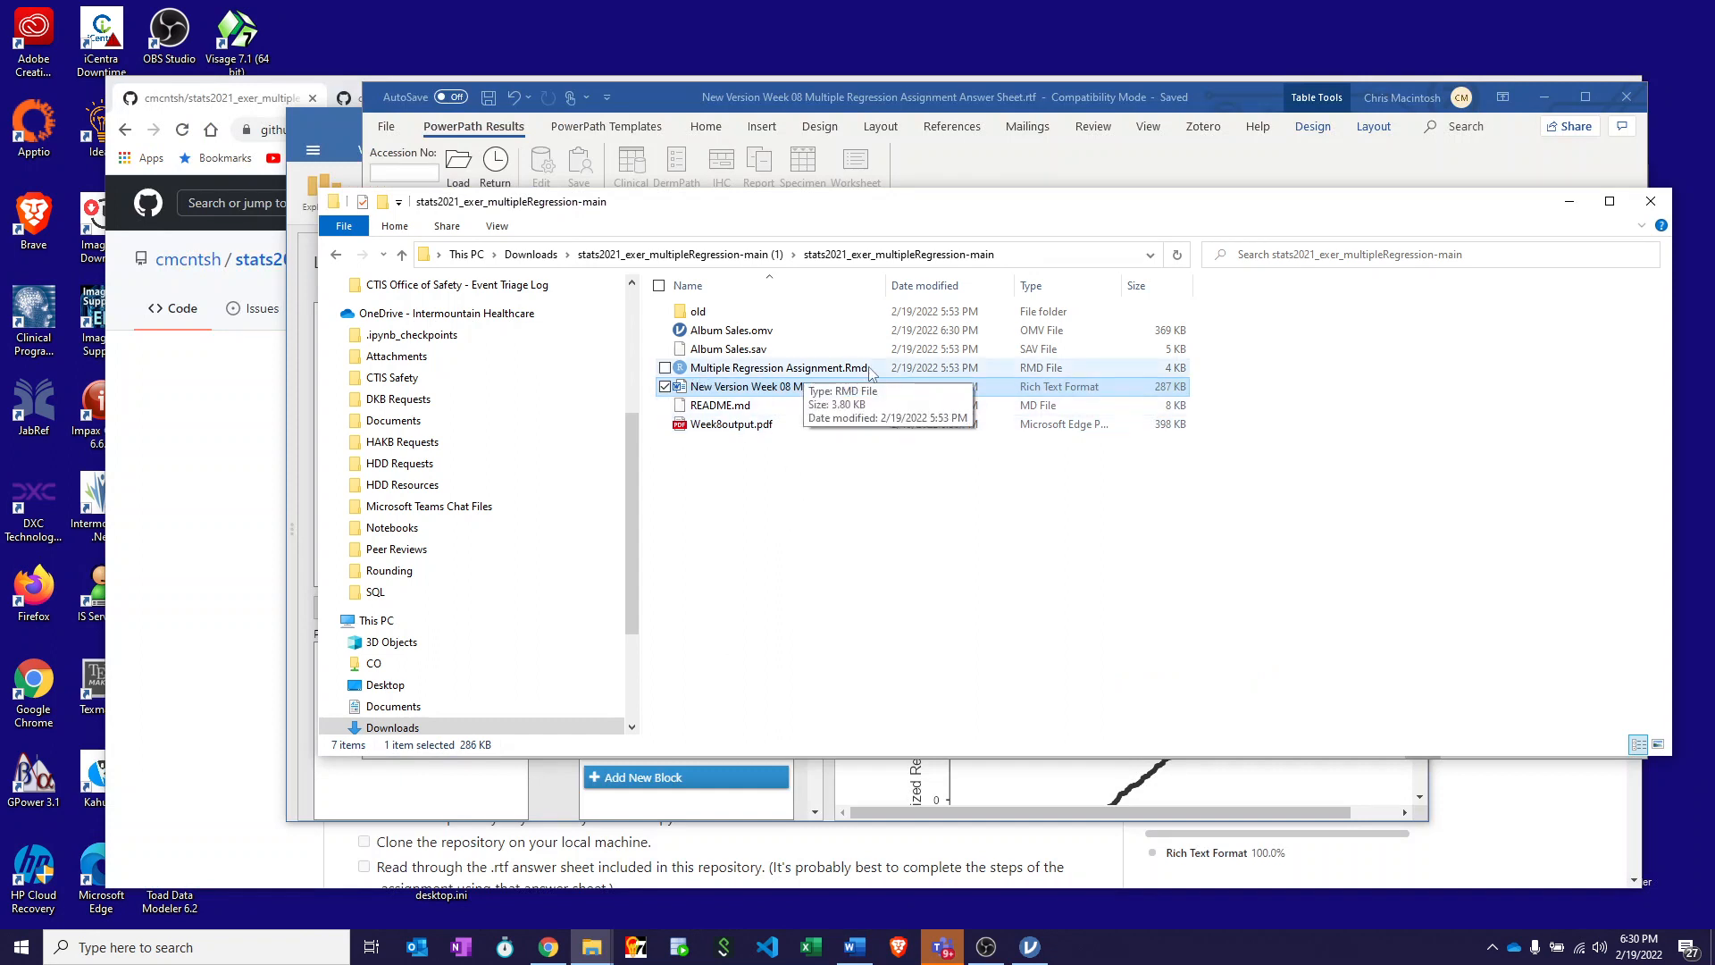
right_click(680, 372)
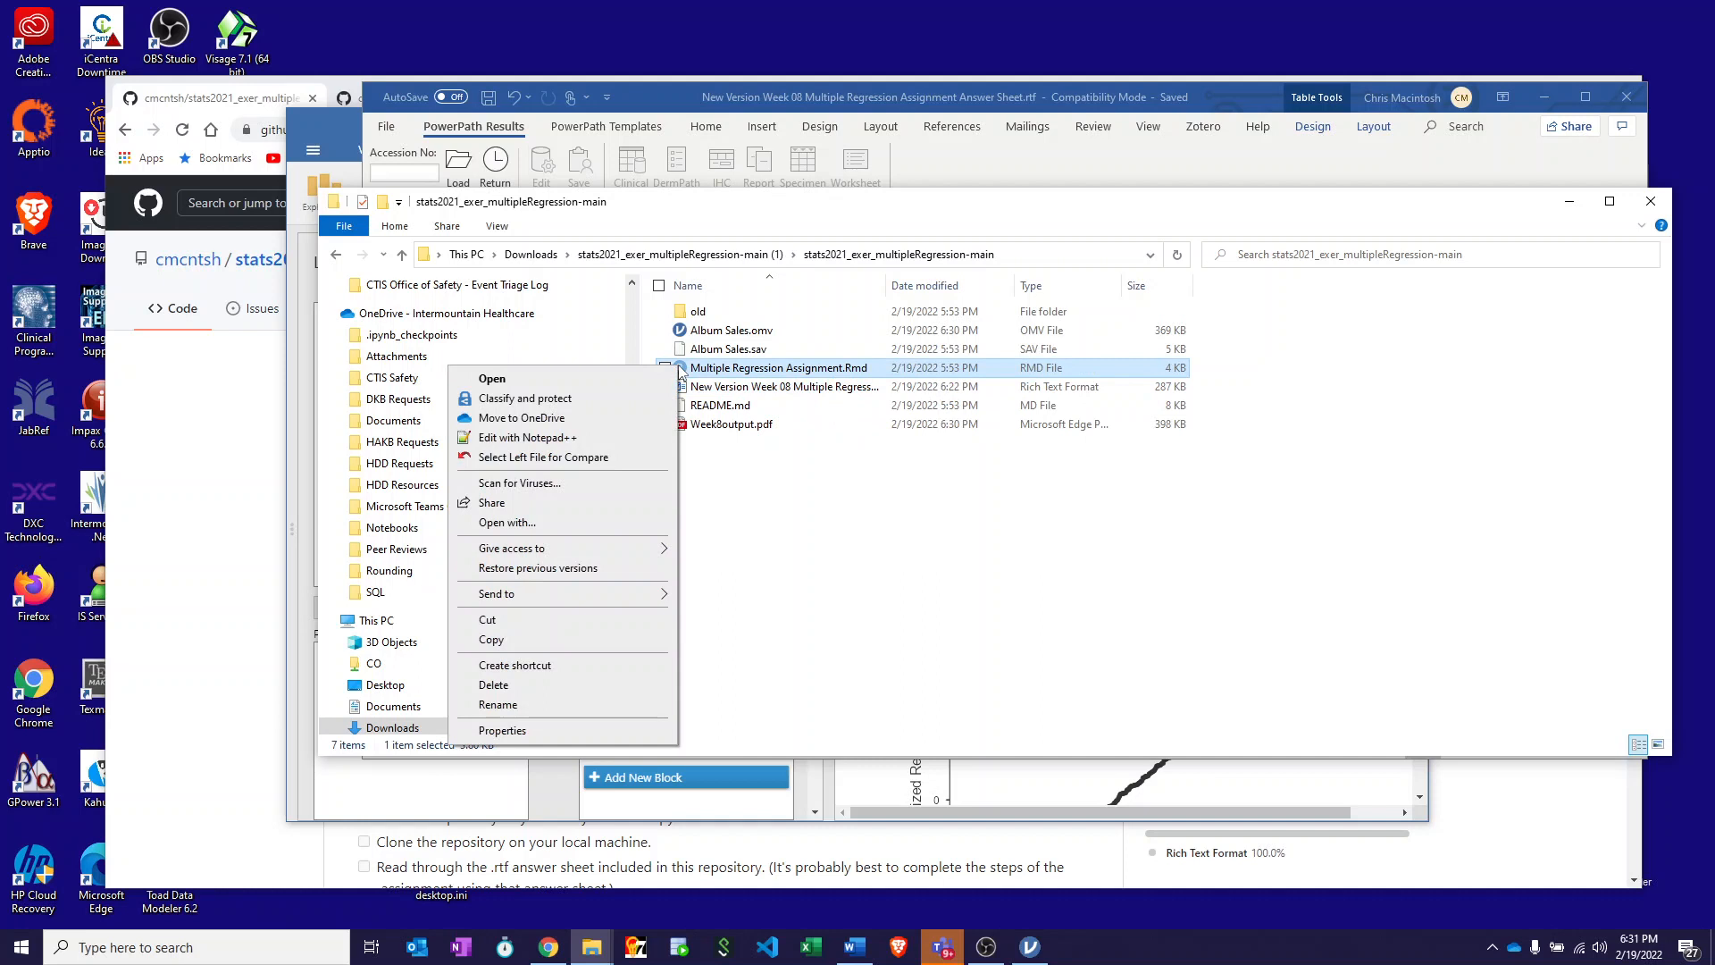
click(585, 524)
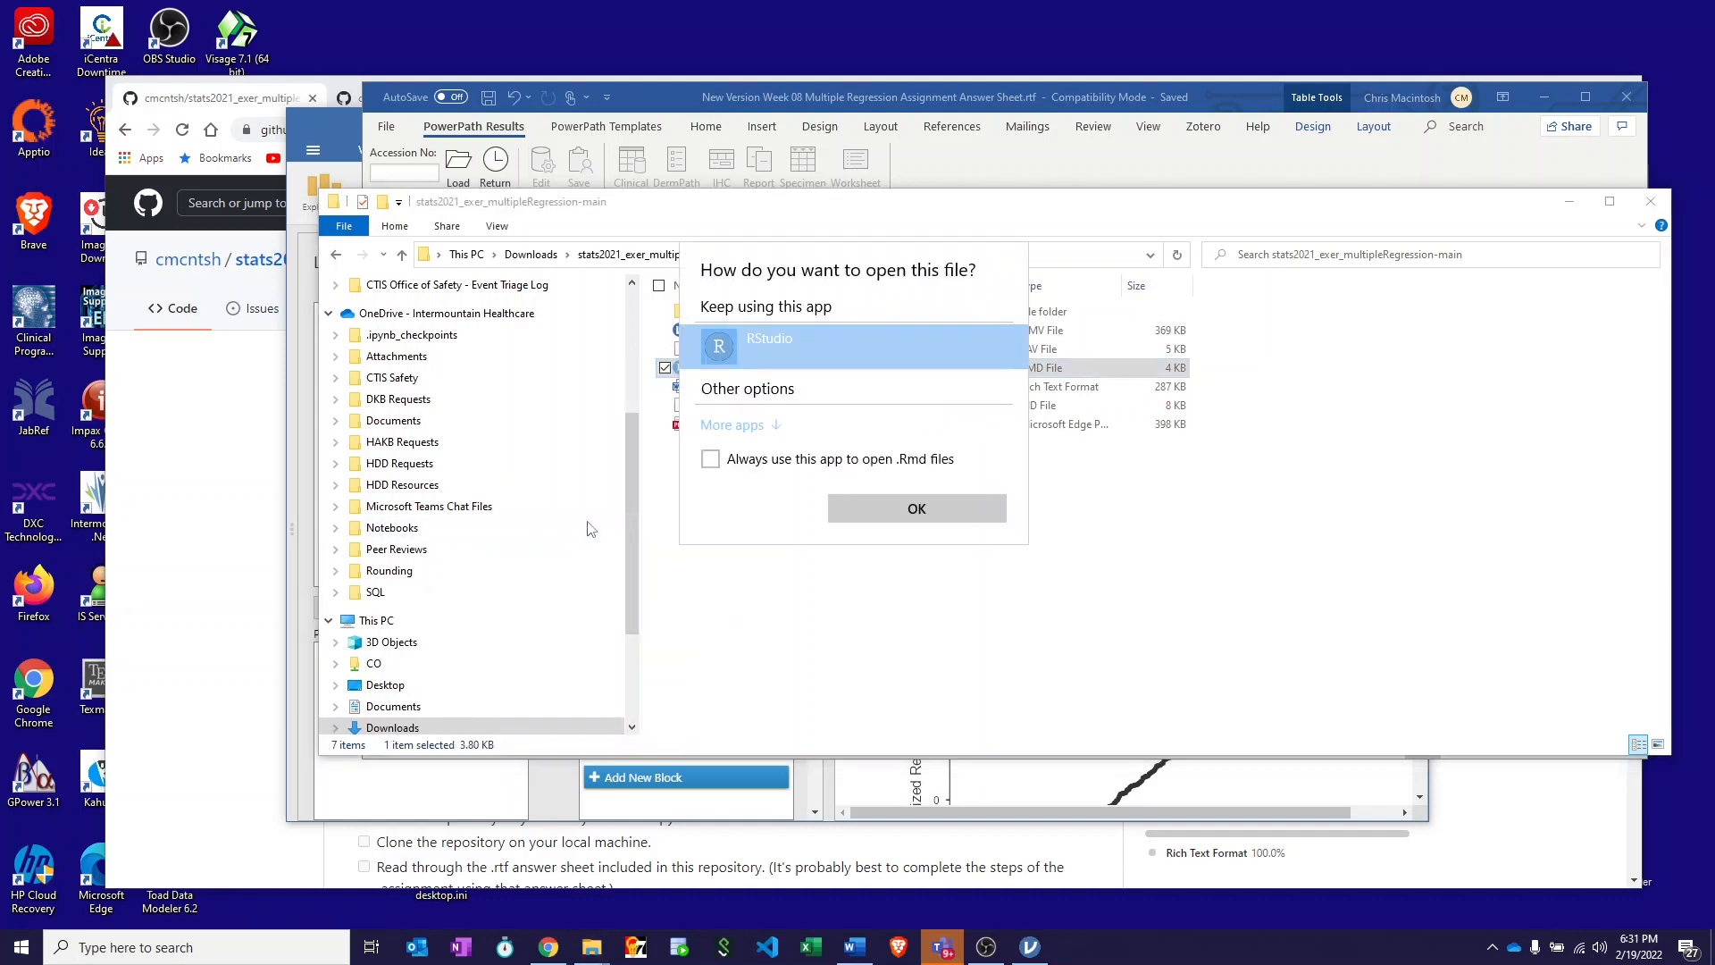
click(895, 511)
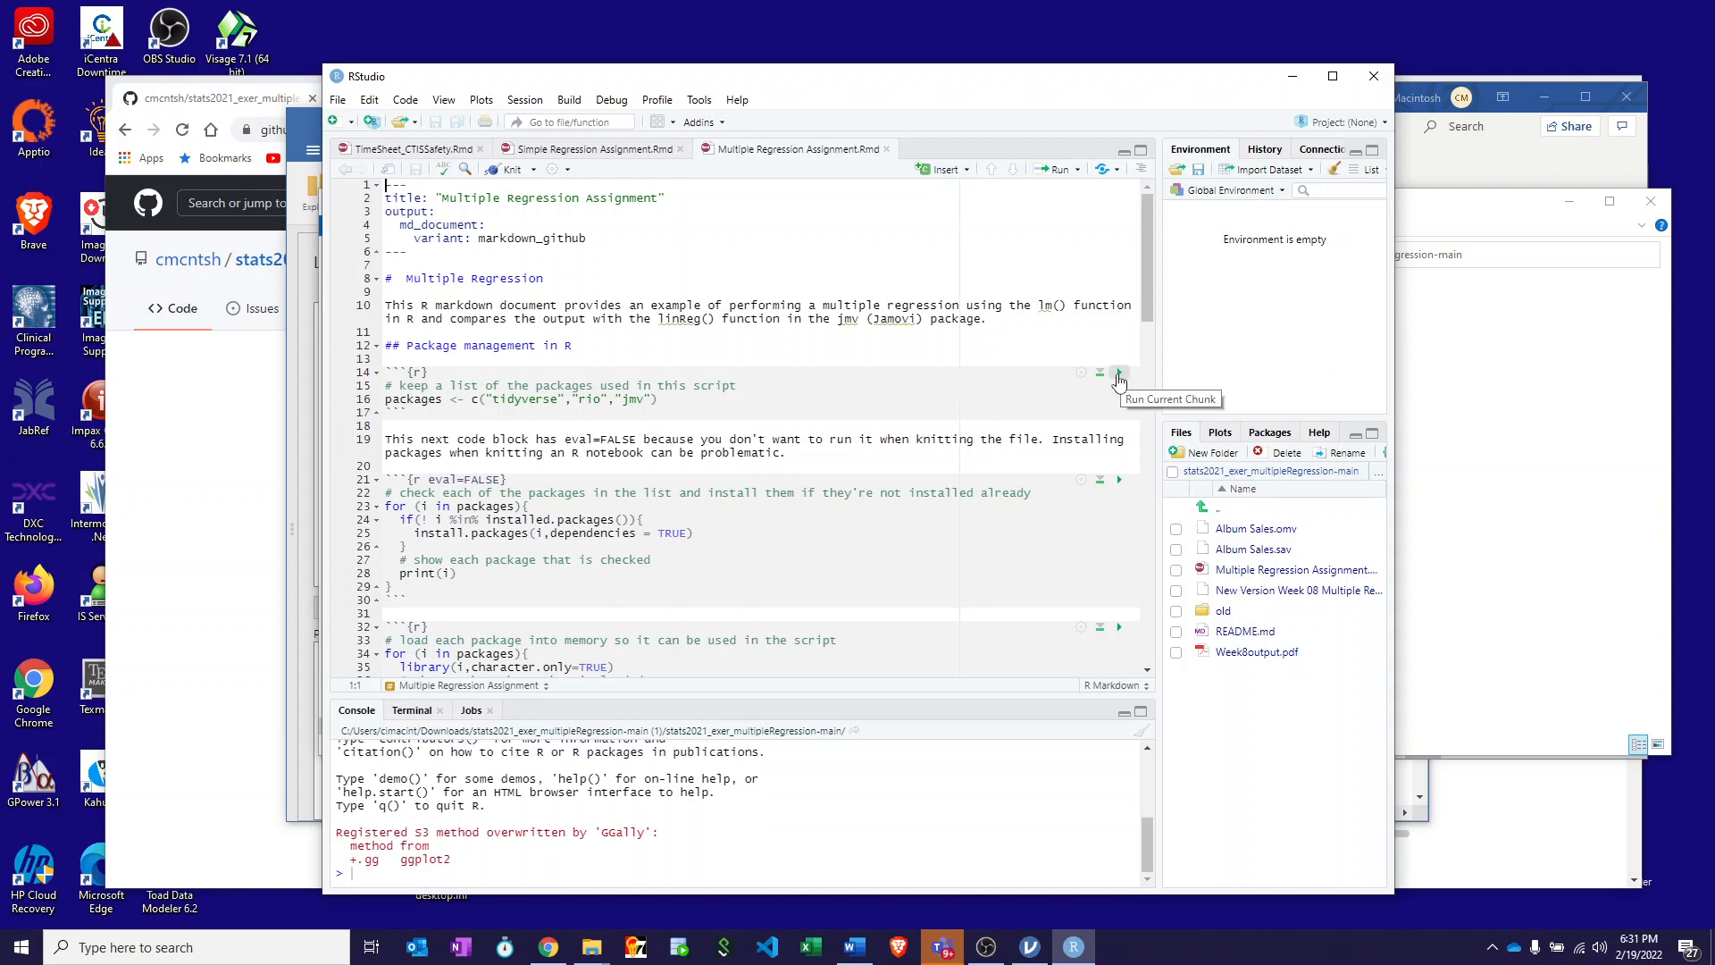
Step: Run the package management chunks that list, check for and load the tidyverse, rio and jmv packages
click(1118, 373)
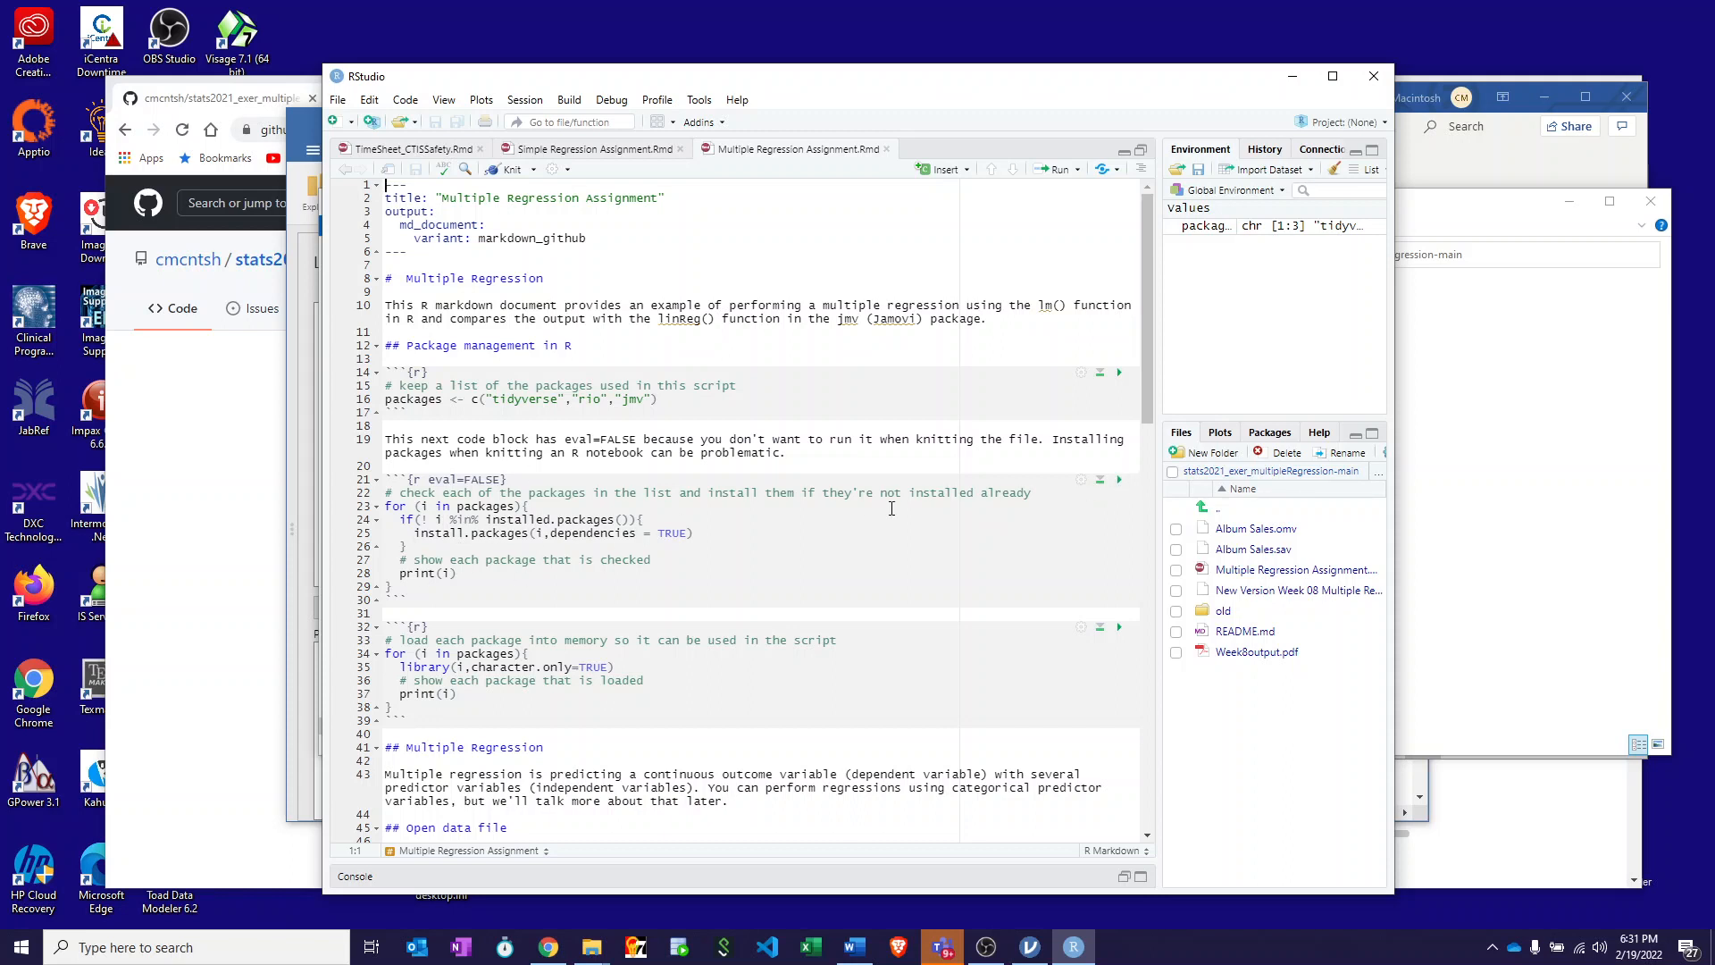
click(1119, 481)
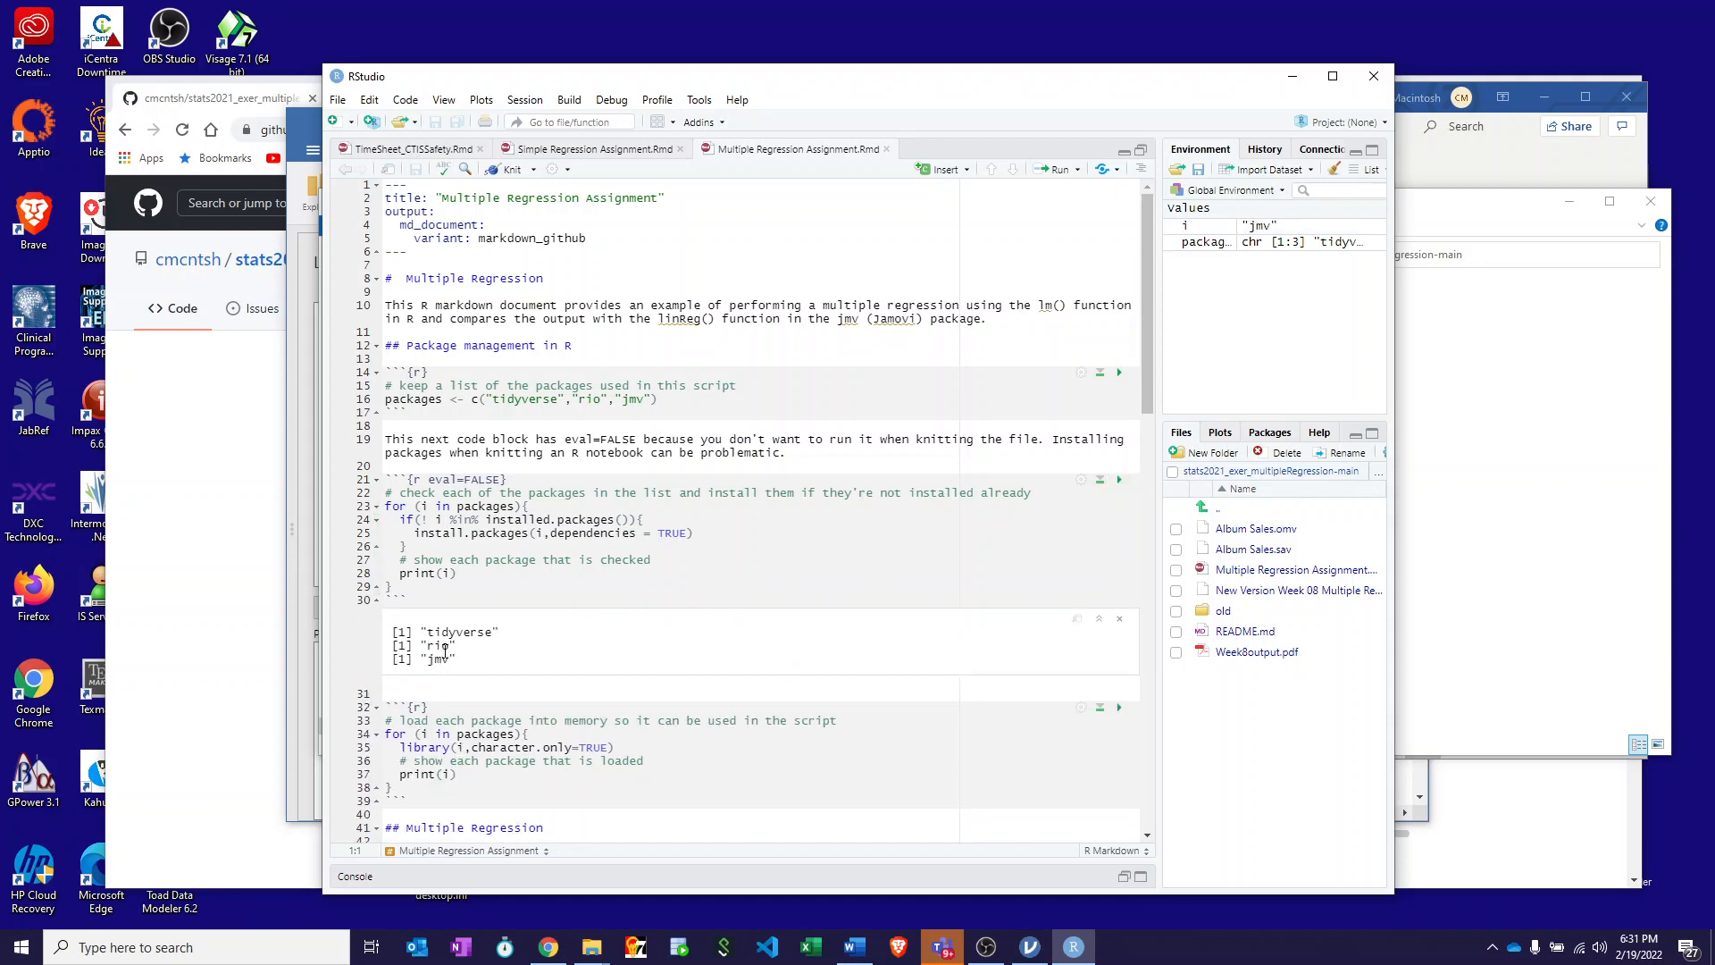
scroll(445, 652, down, 3)
scroll(444, 654, down, 2)
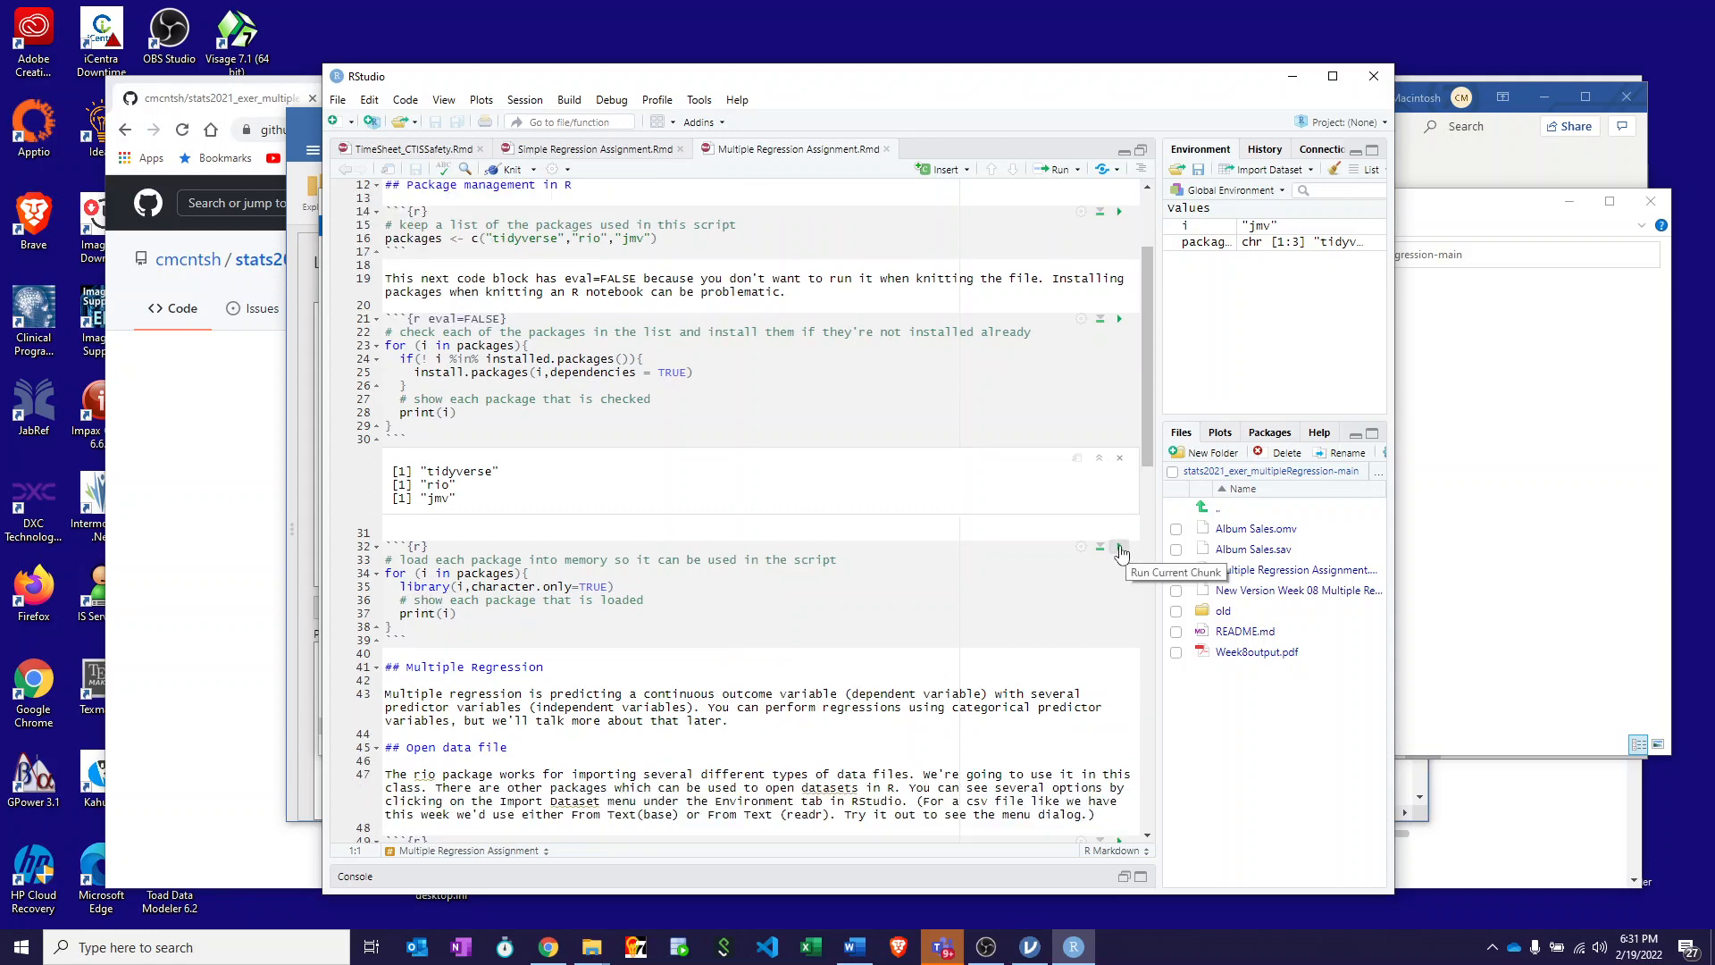
click(1120, 549)
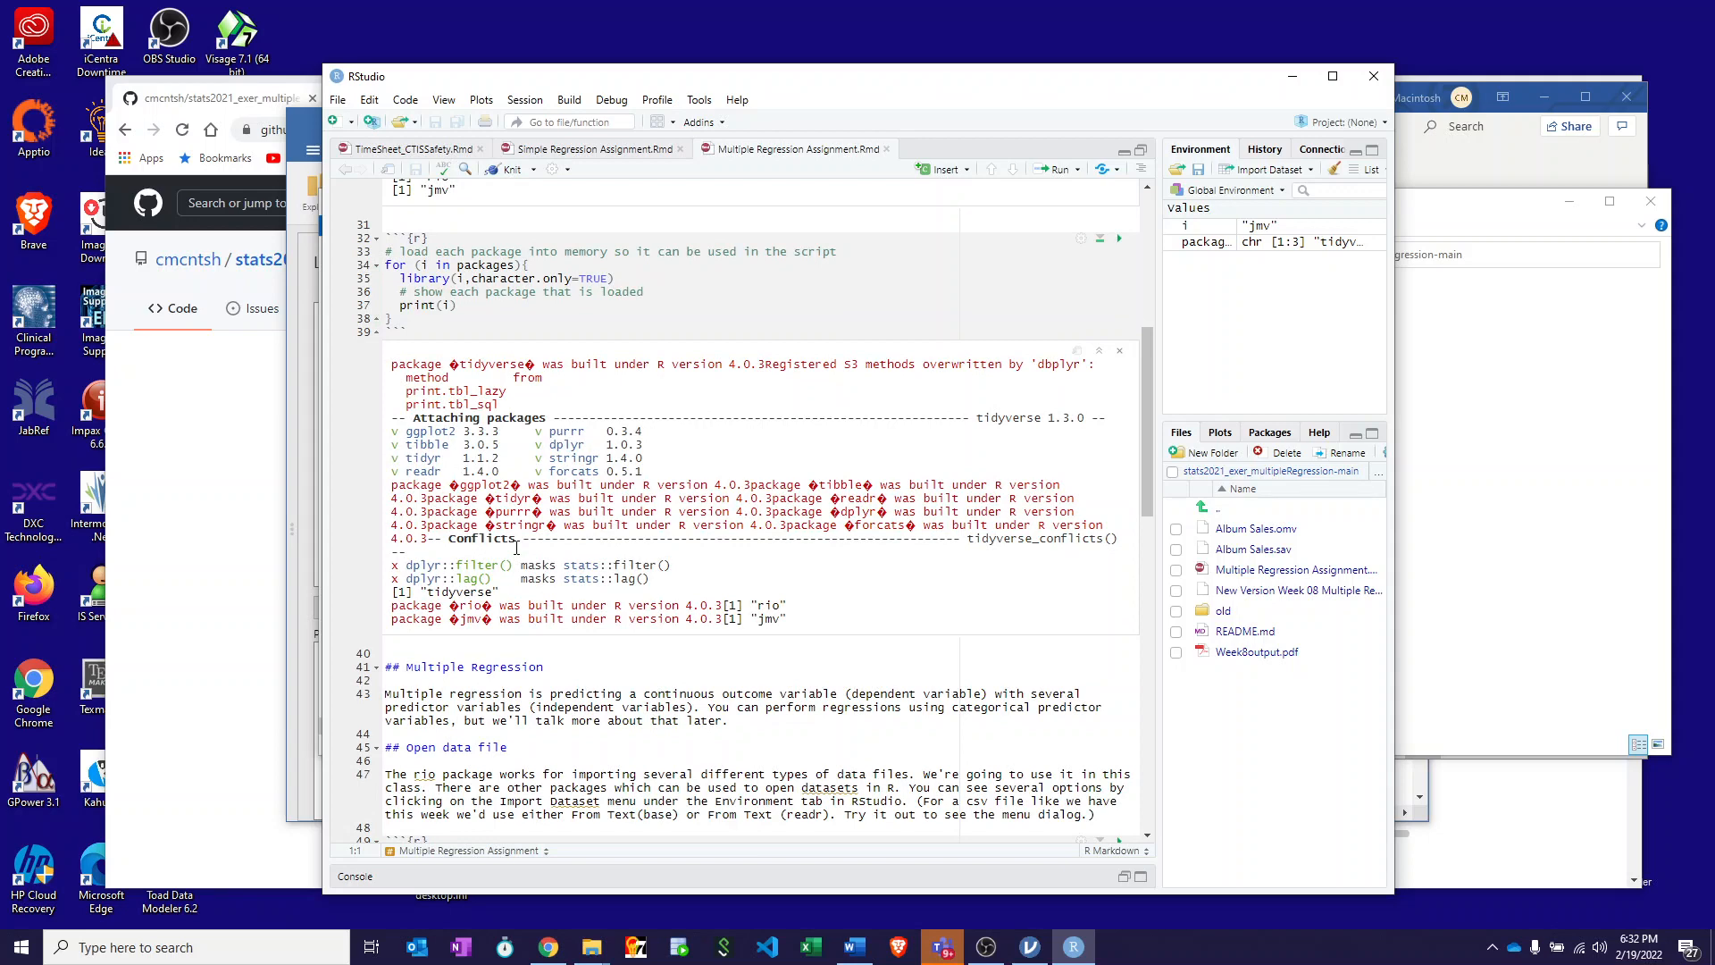
Step: Run the Open data file chunk to import Album Sales.sav into dataset with rio
scroll(517, 547, down, 5)
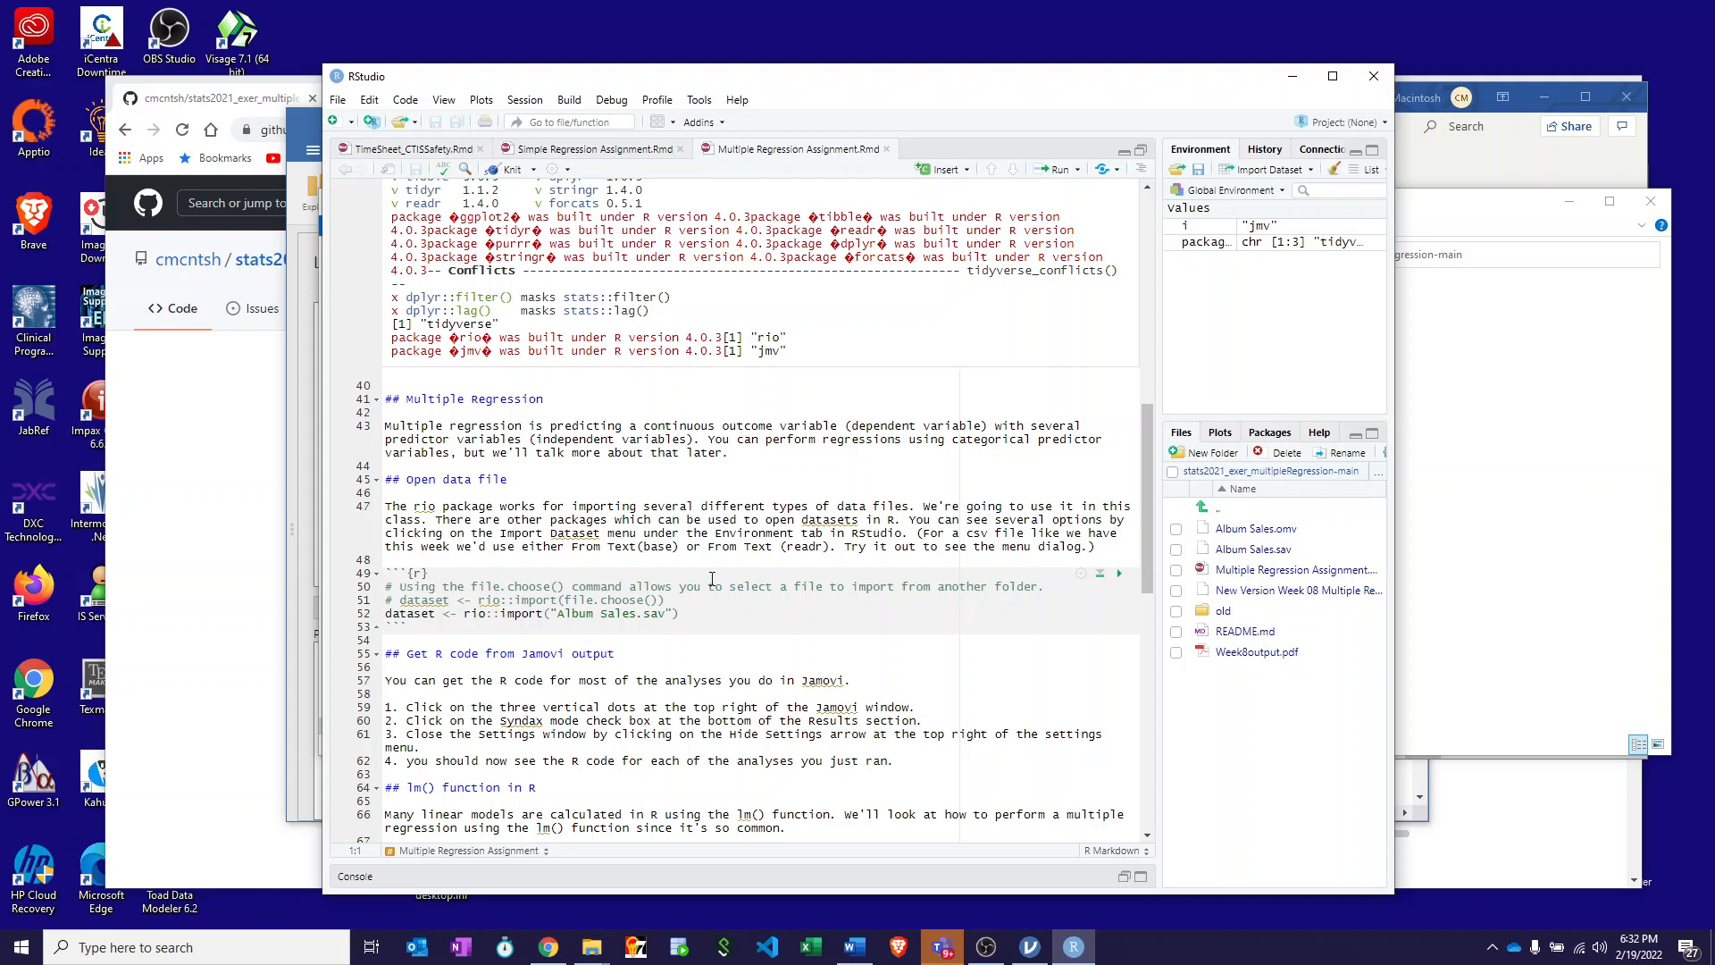
click(1119, 579)
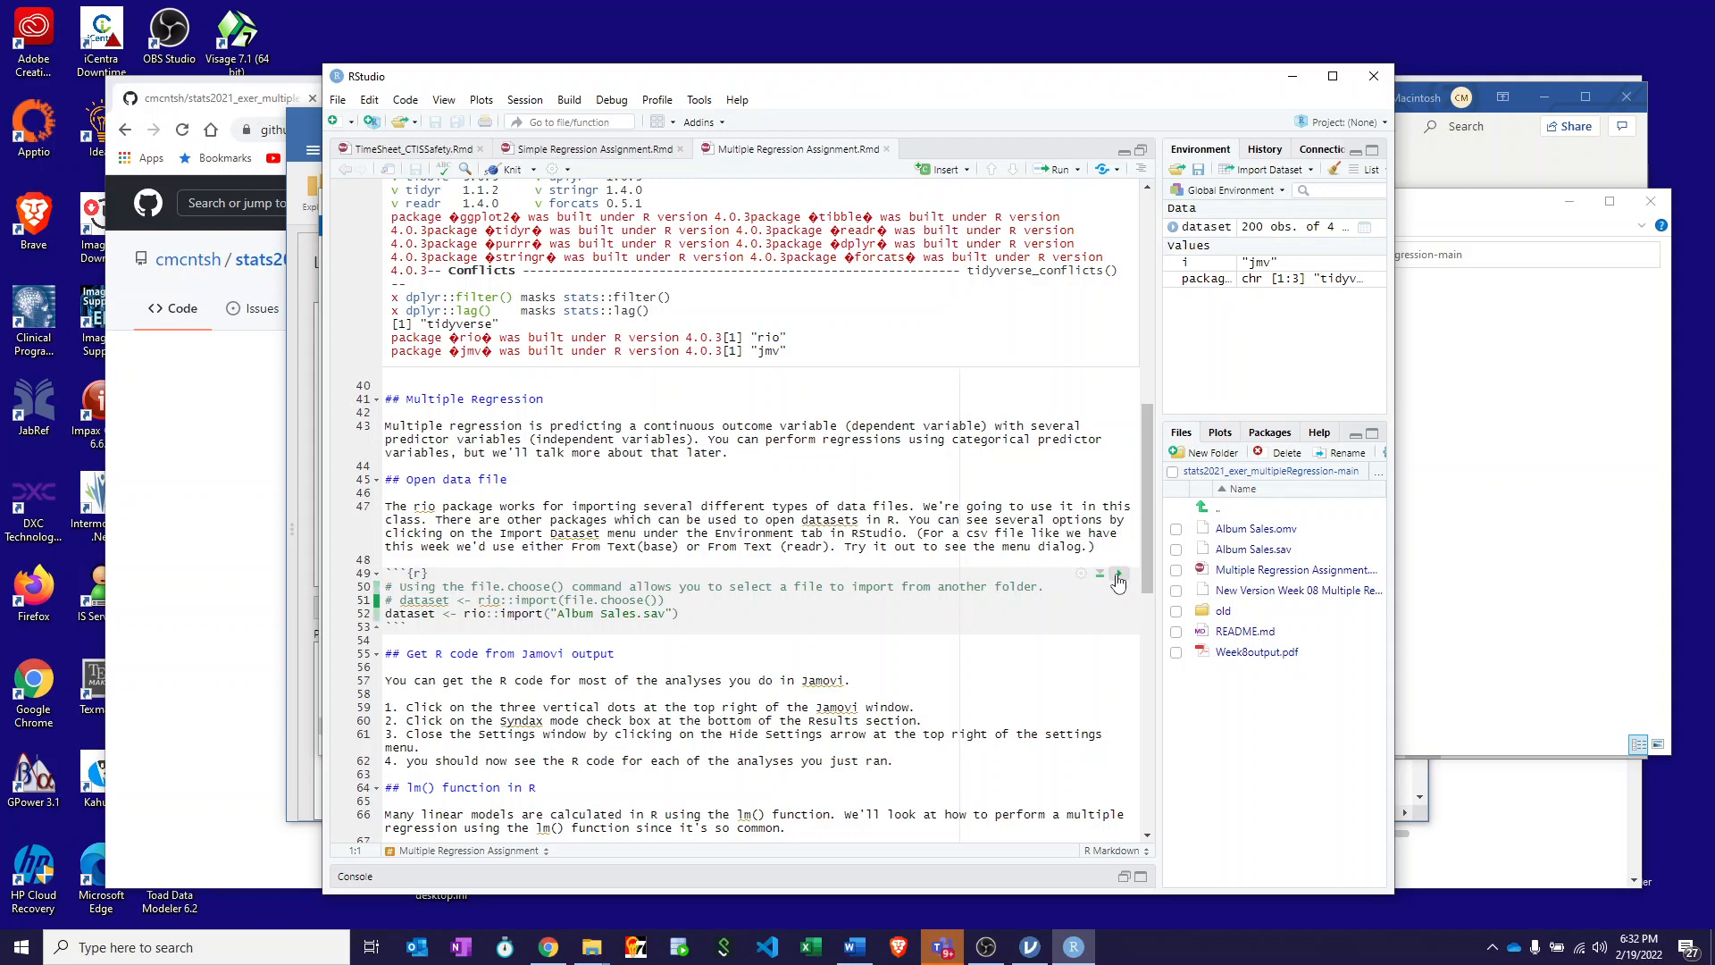
Step: Open the imported dataset in the data viewer and look through its Adverts, Sales, Airplay and Image values
click(1205, 231)
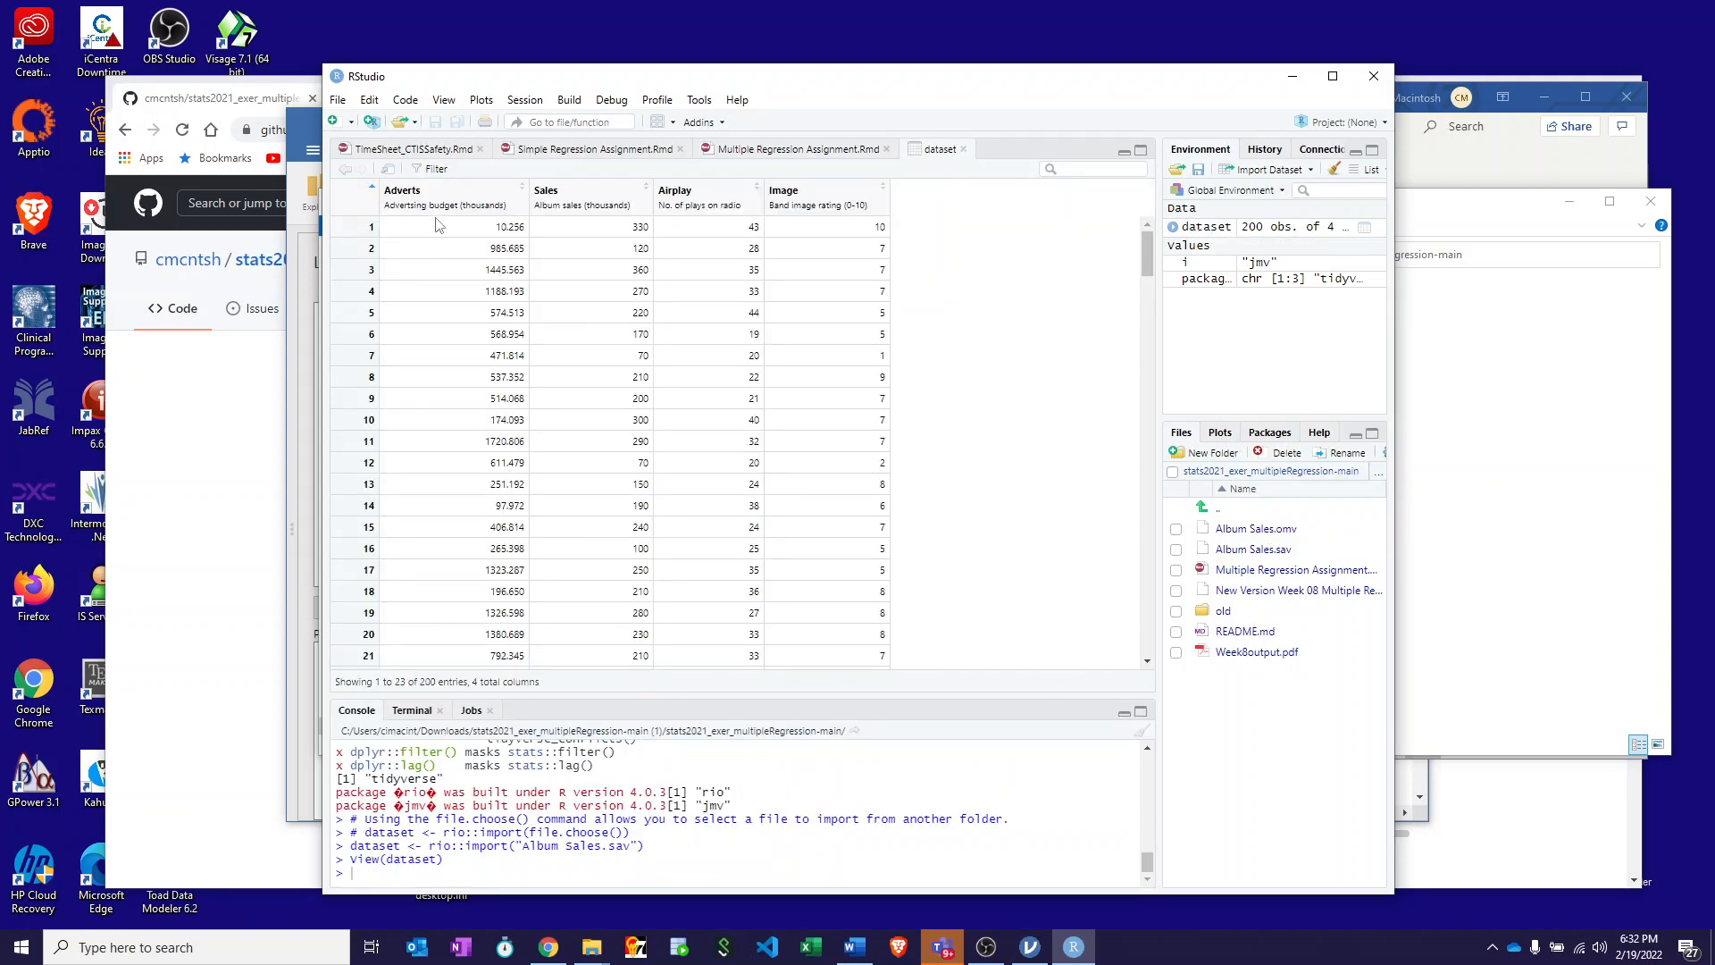
scroll(634, 384, down, 8)
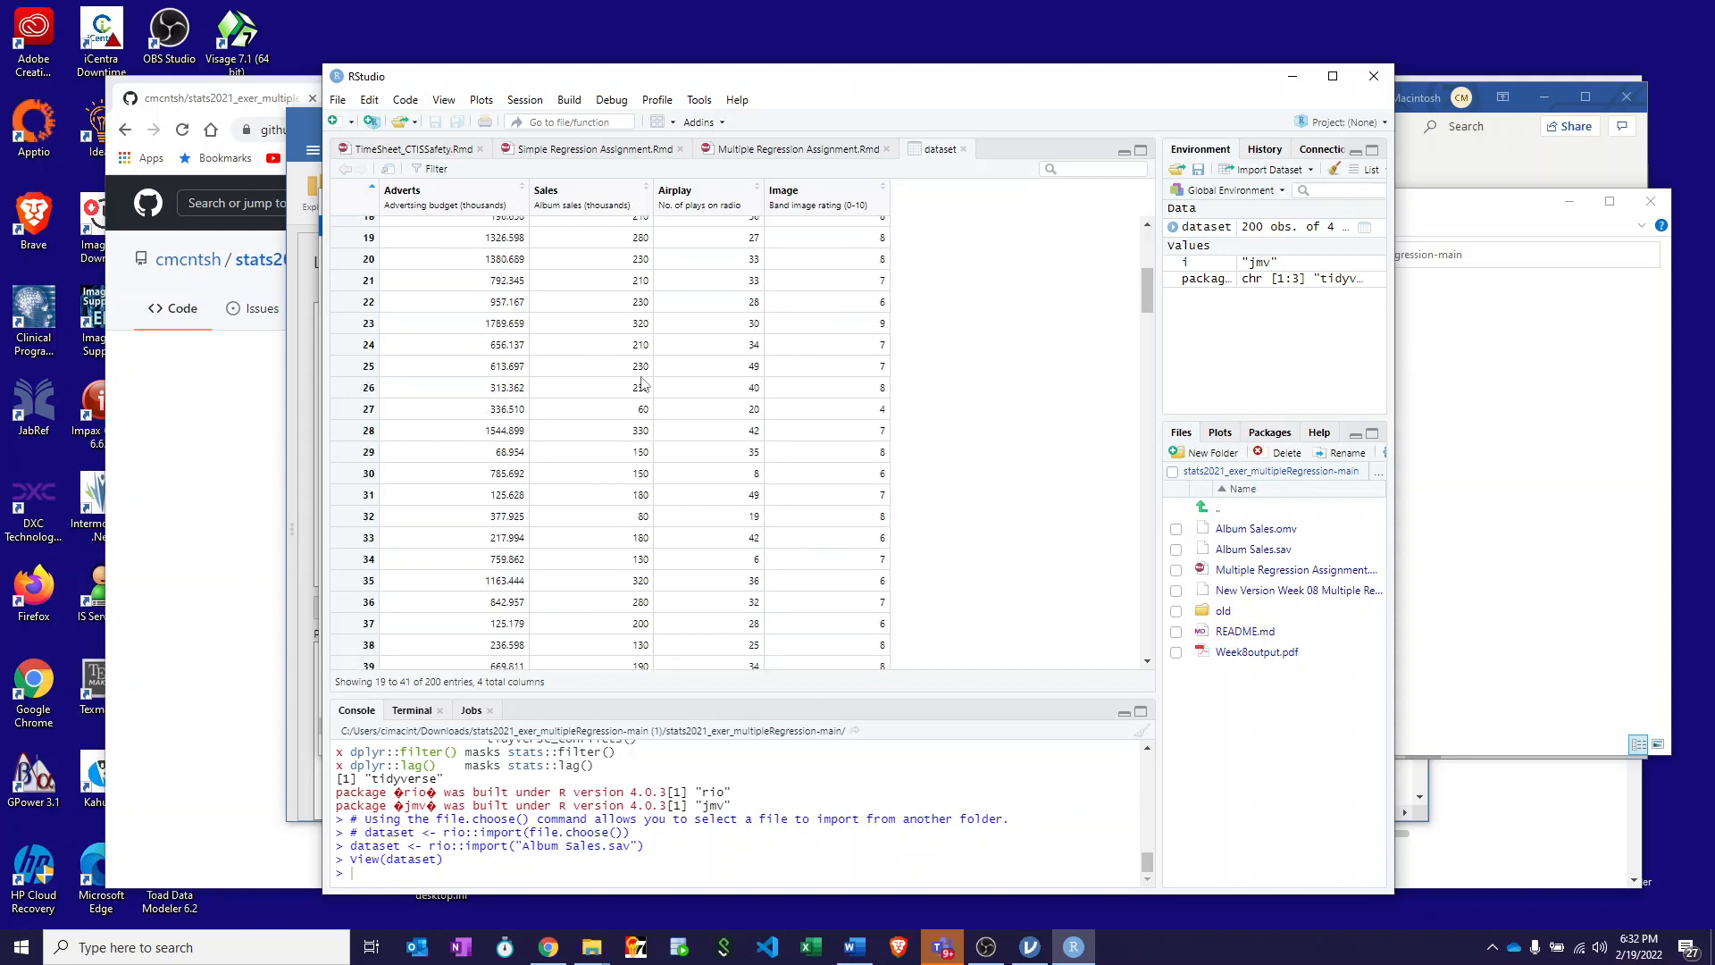
scroll(637, 394, down, 15)
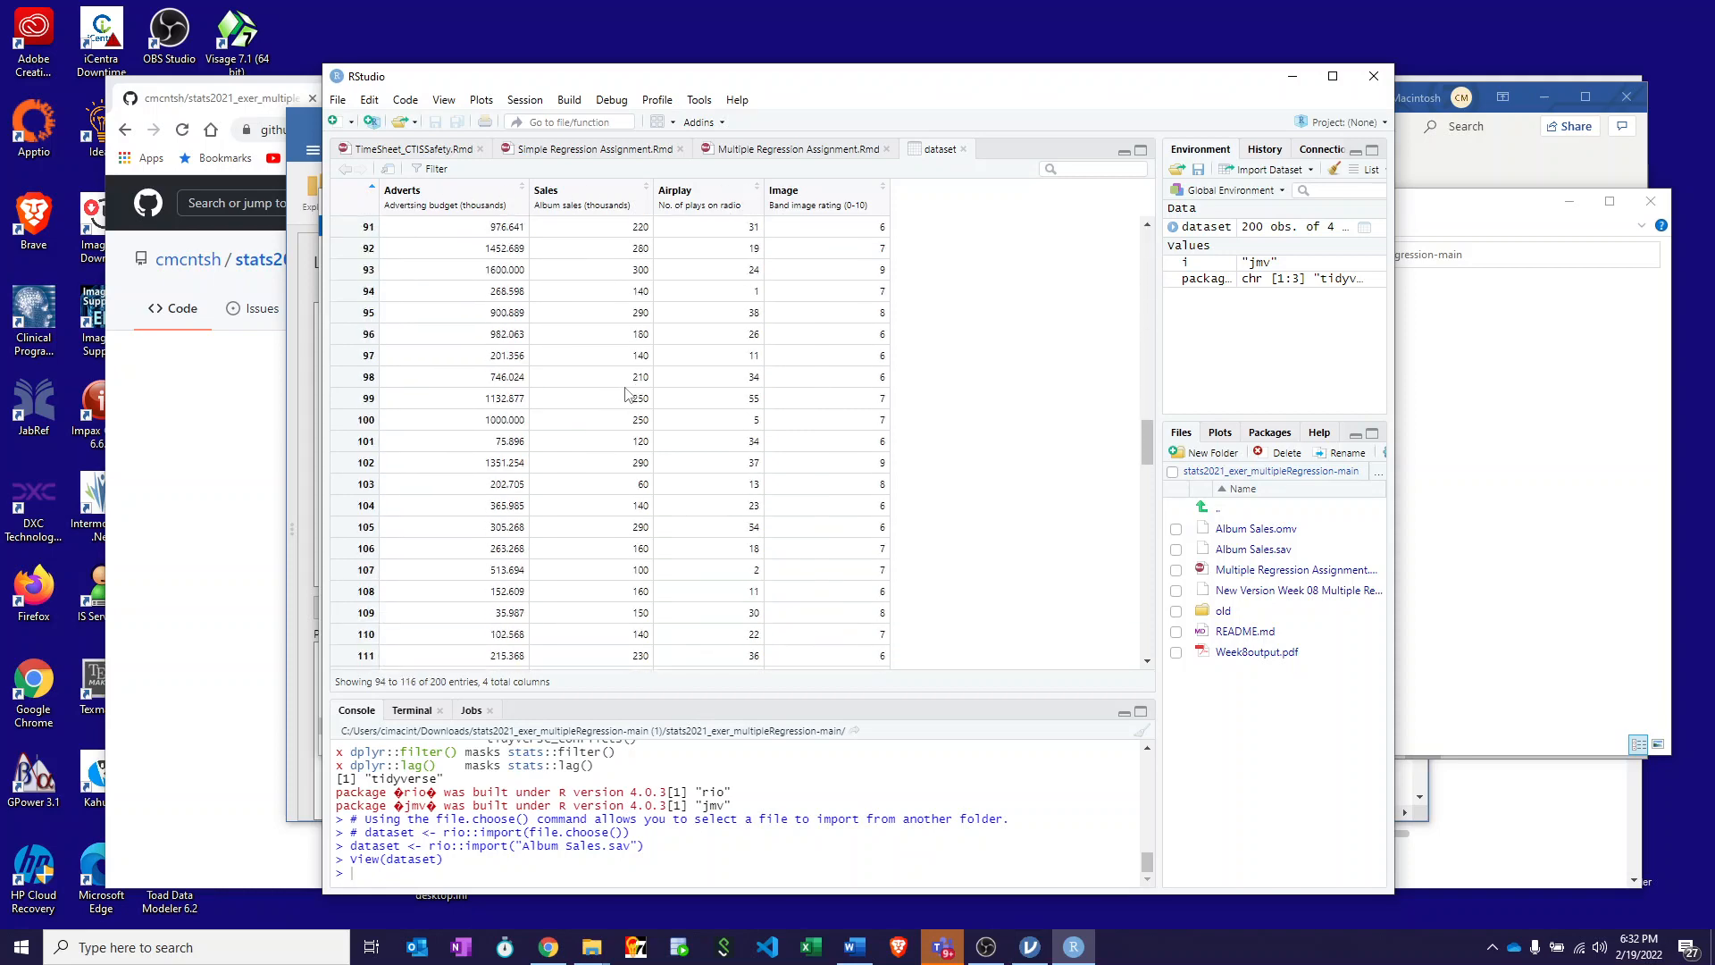
scroll(630, 388, up, 8)
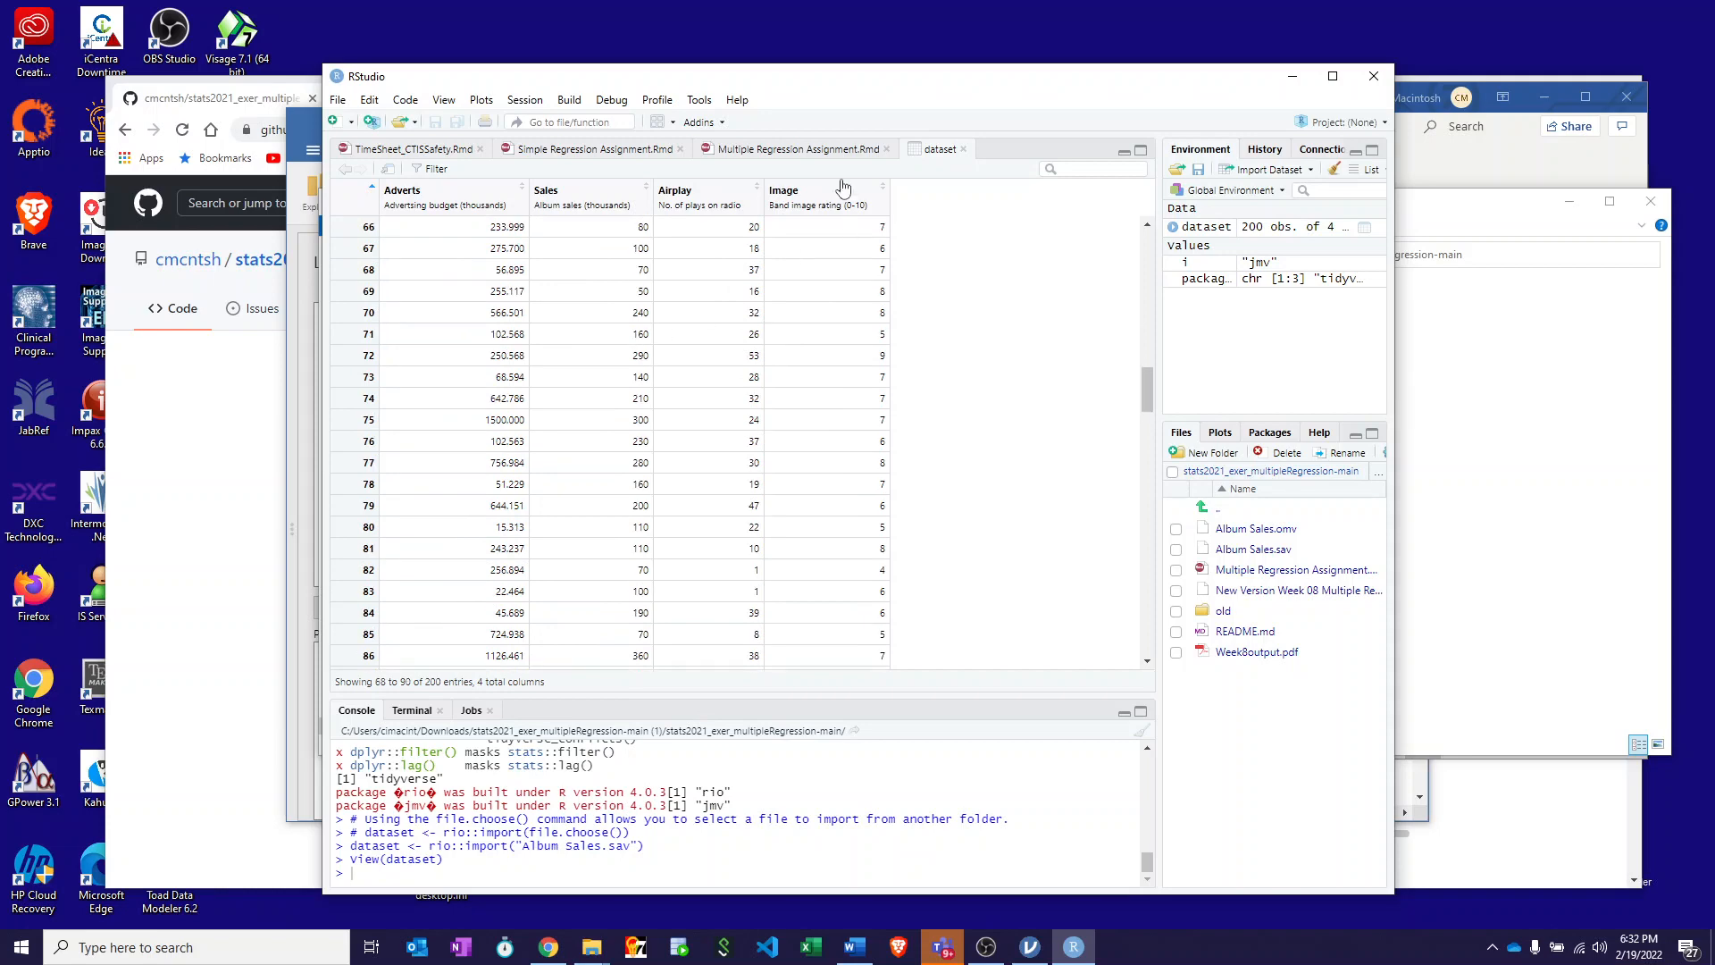
Step: Read the Rmd file's section on getting R code from Jamovi output, and turn on Syntax mode in jamovi
click(801, 152)
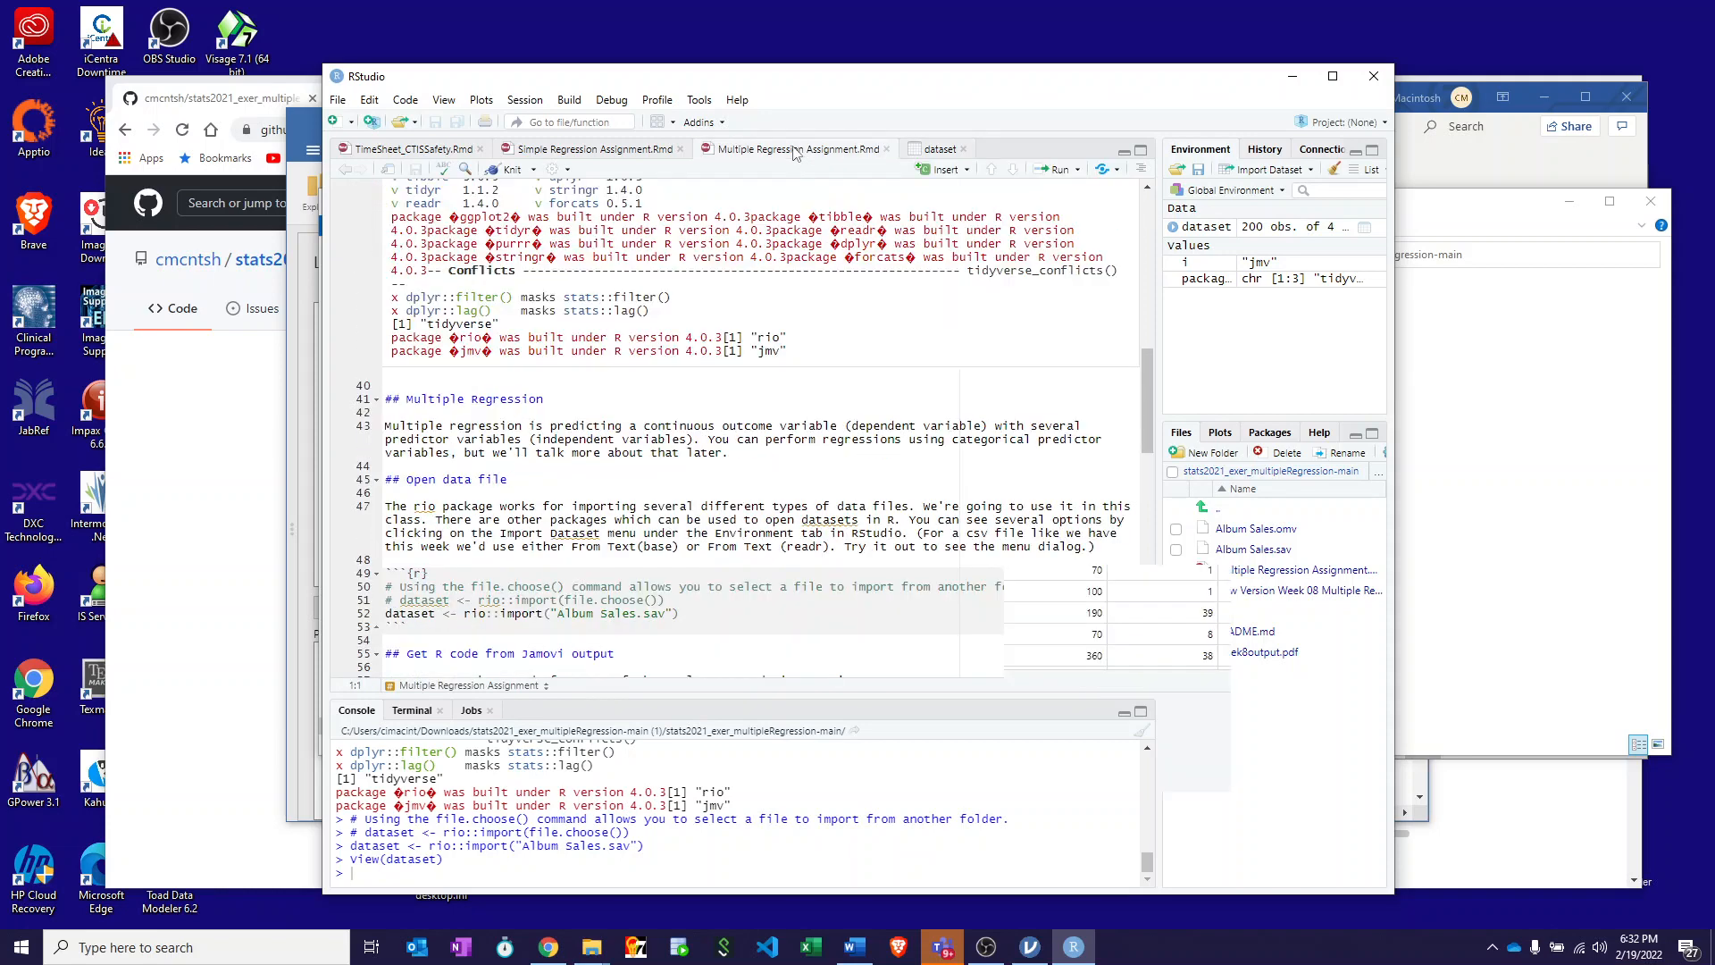
scroll(765, 524, down, 5)
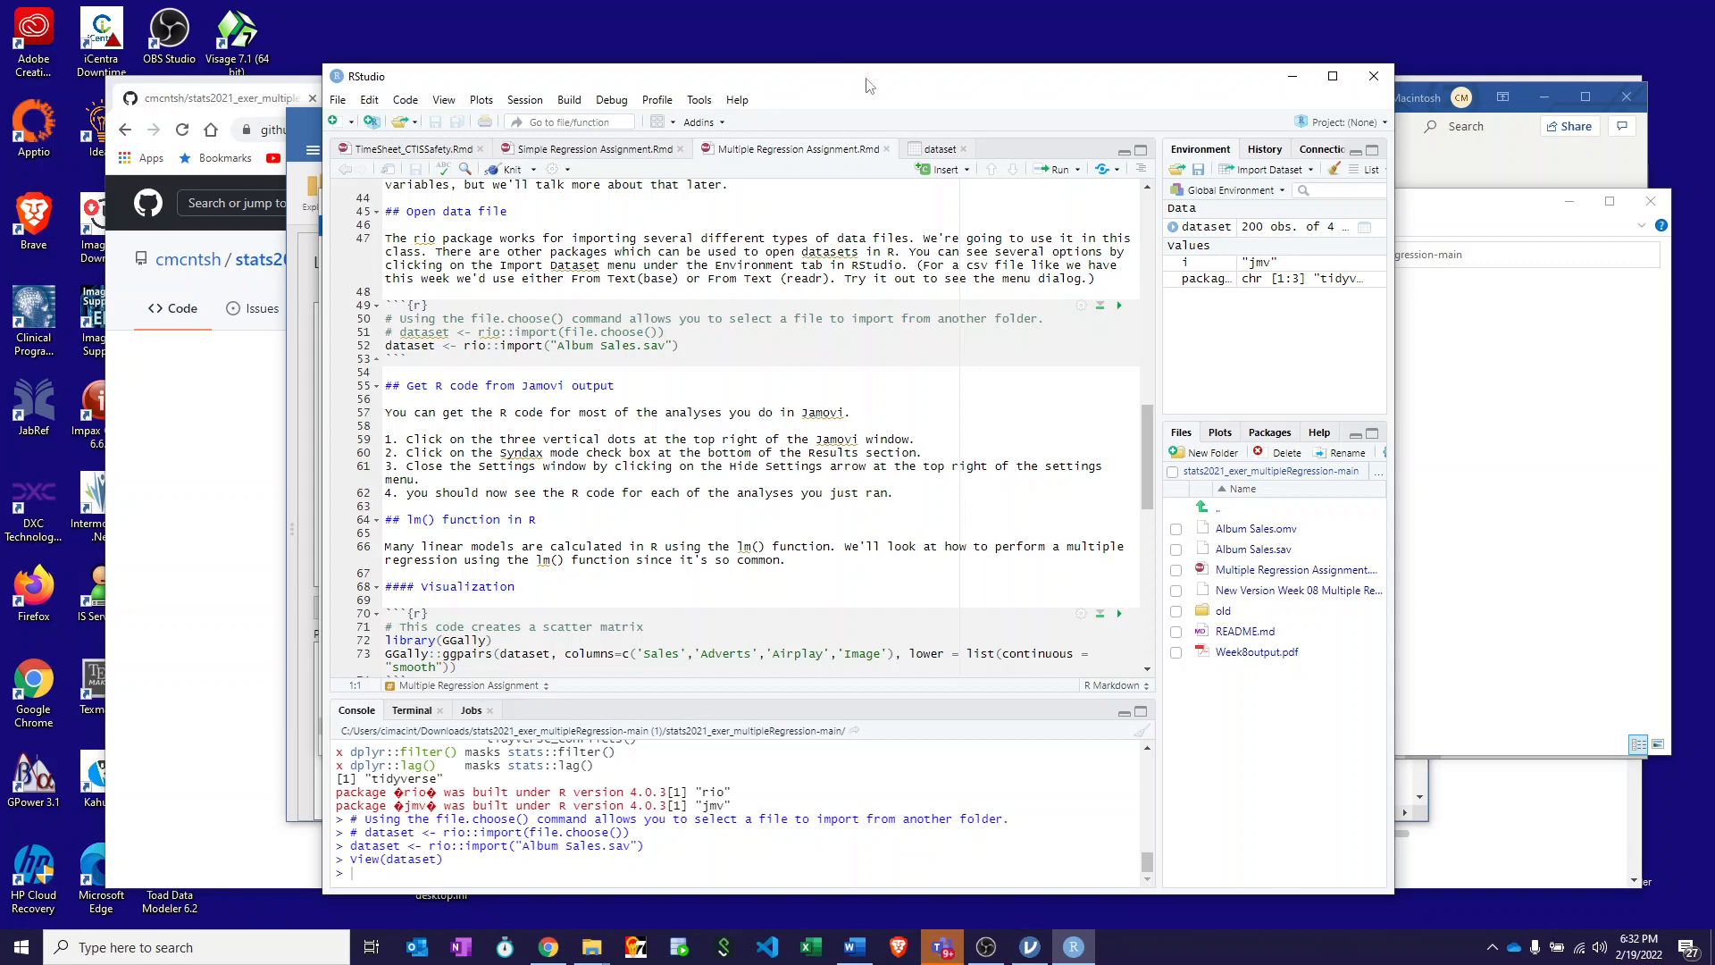
click(1455, 170)
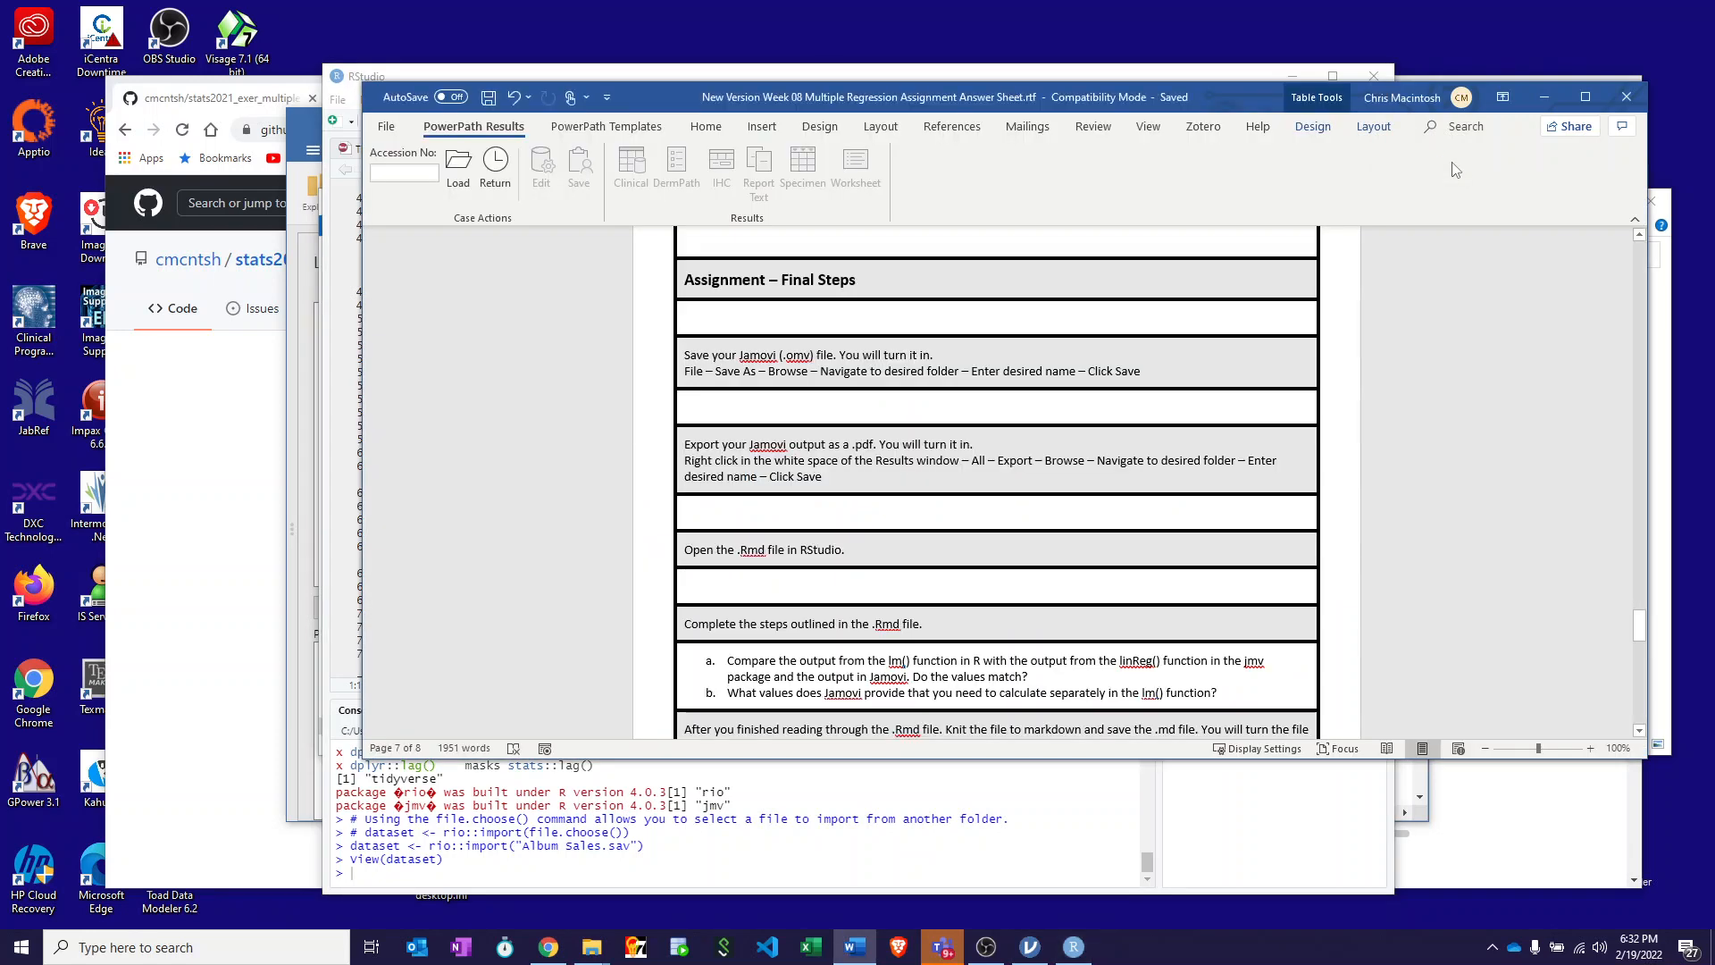
click(297, 126)
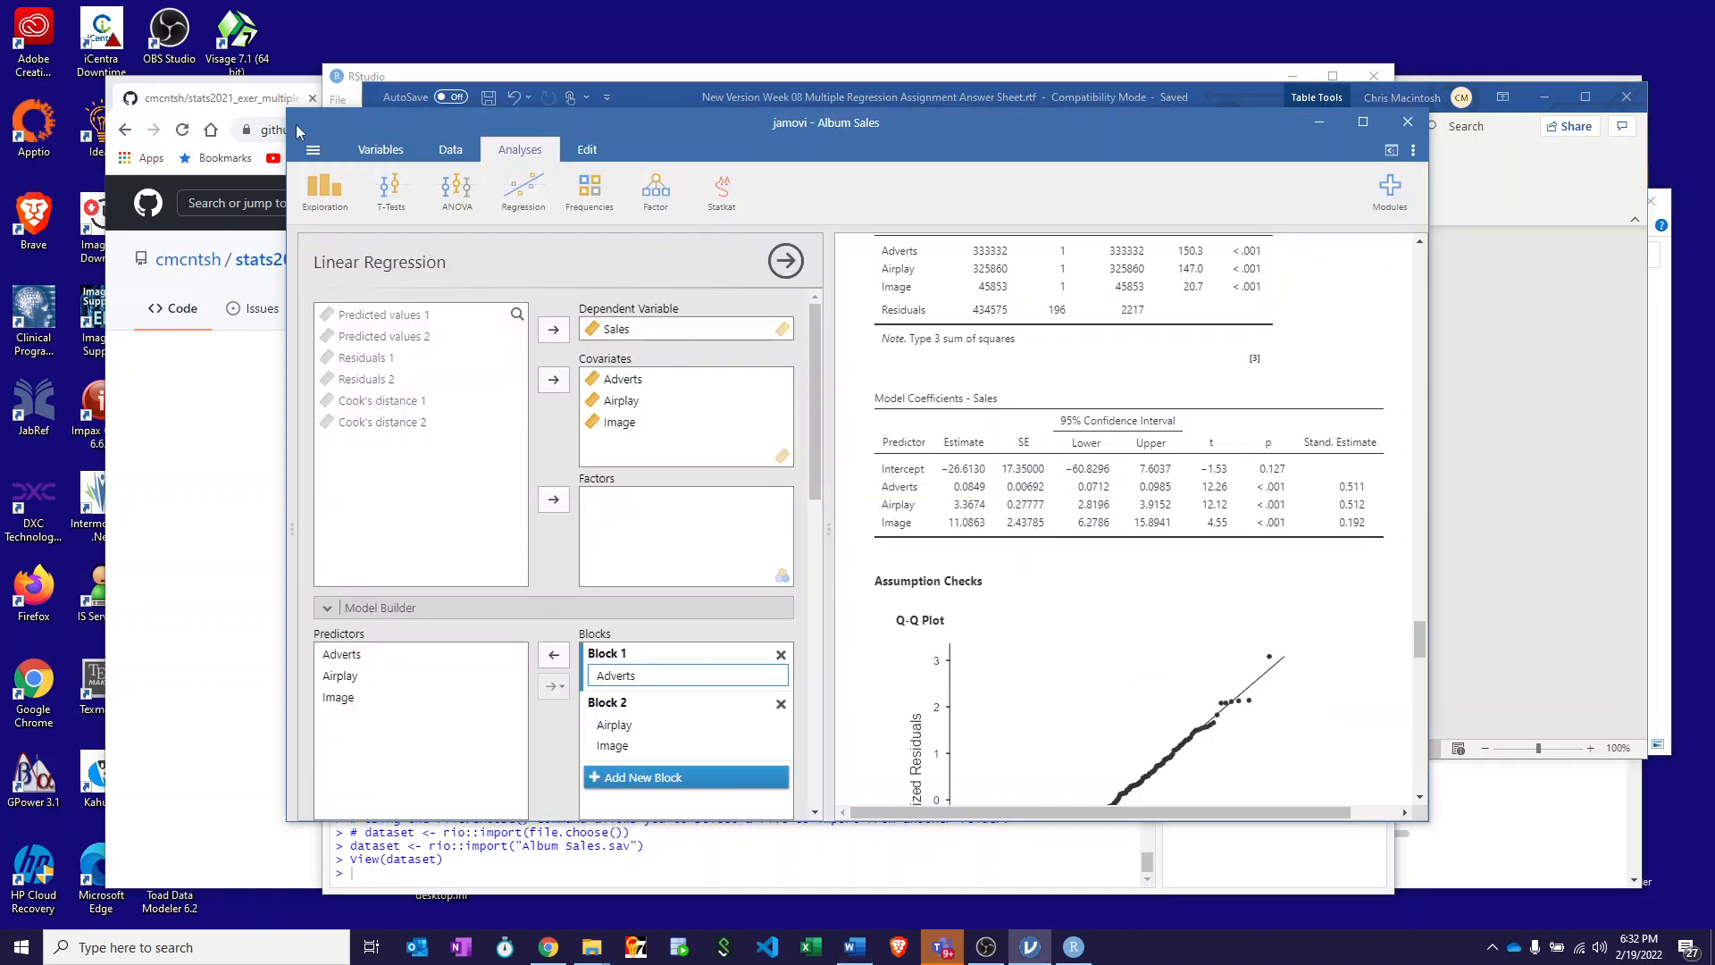
click(1413, 151)
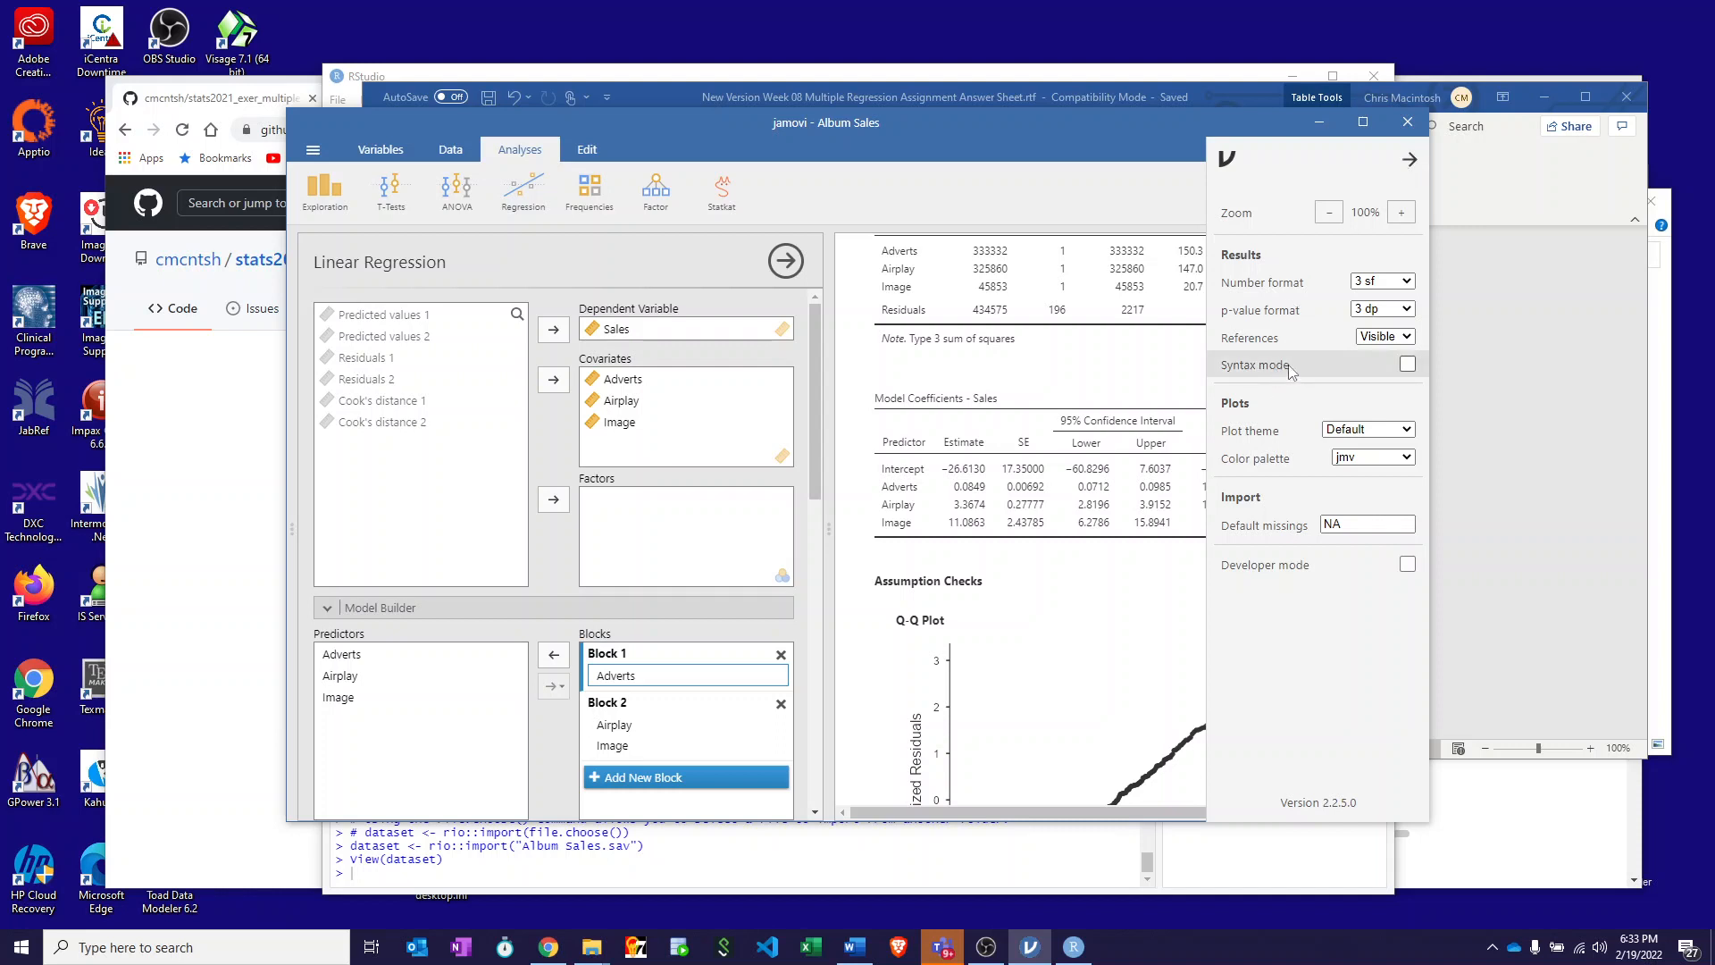
click(1409, 367)
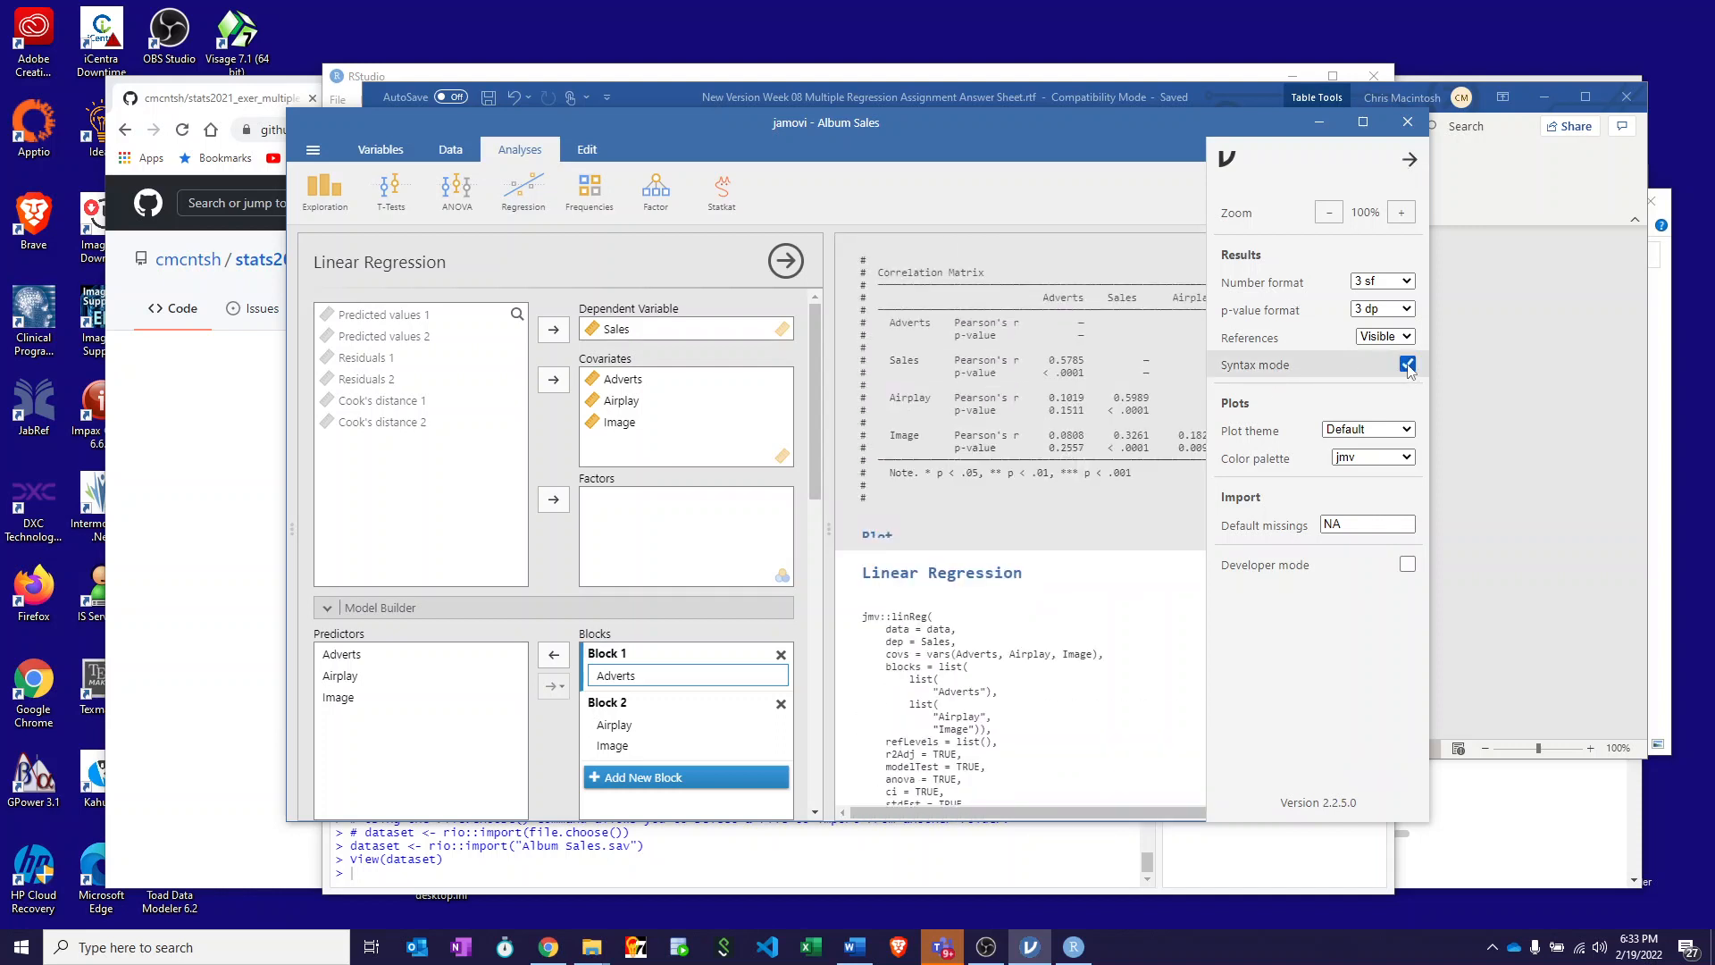
click(1409, 159)
Step: Examine the R syntax of the Descriptives, Statkat correlational, Correlation Matrix and Linear Regression analyses in the jamovi results
scroll(1194, 391, up, 7)
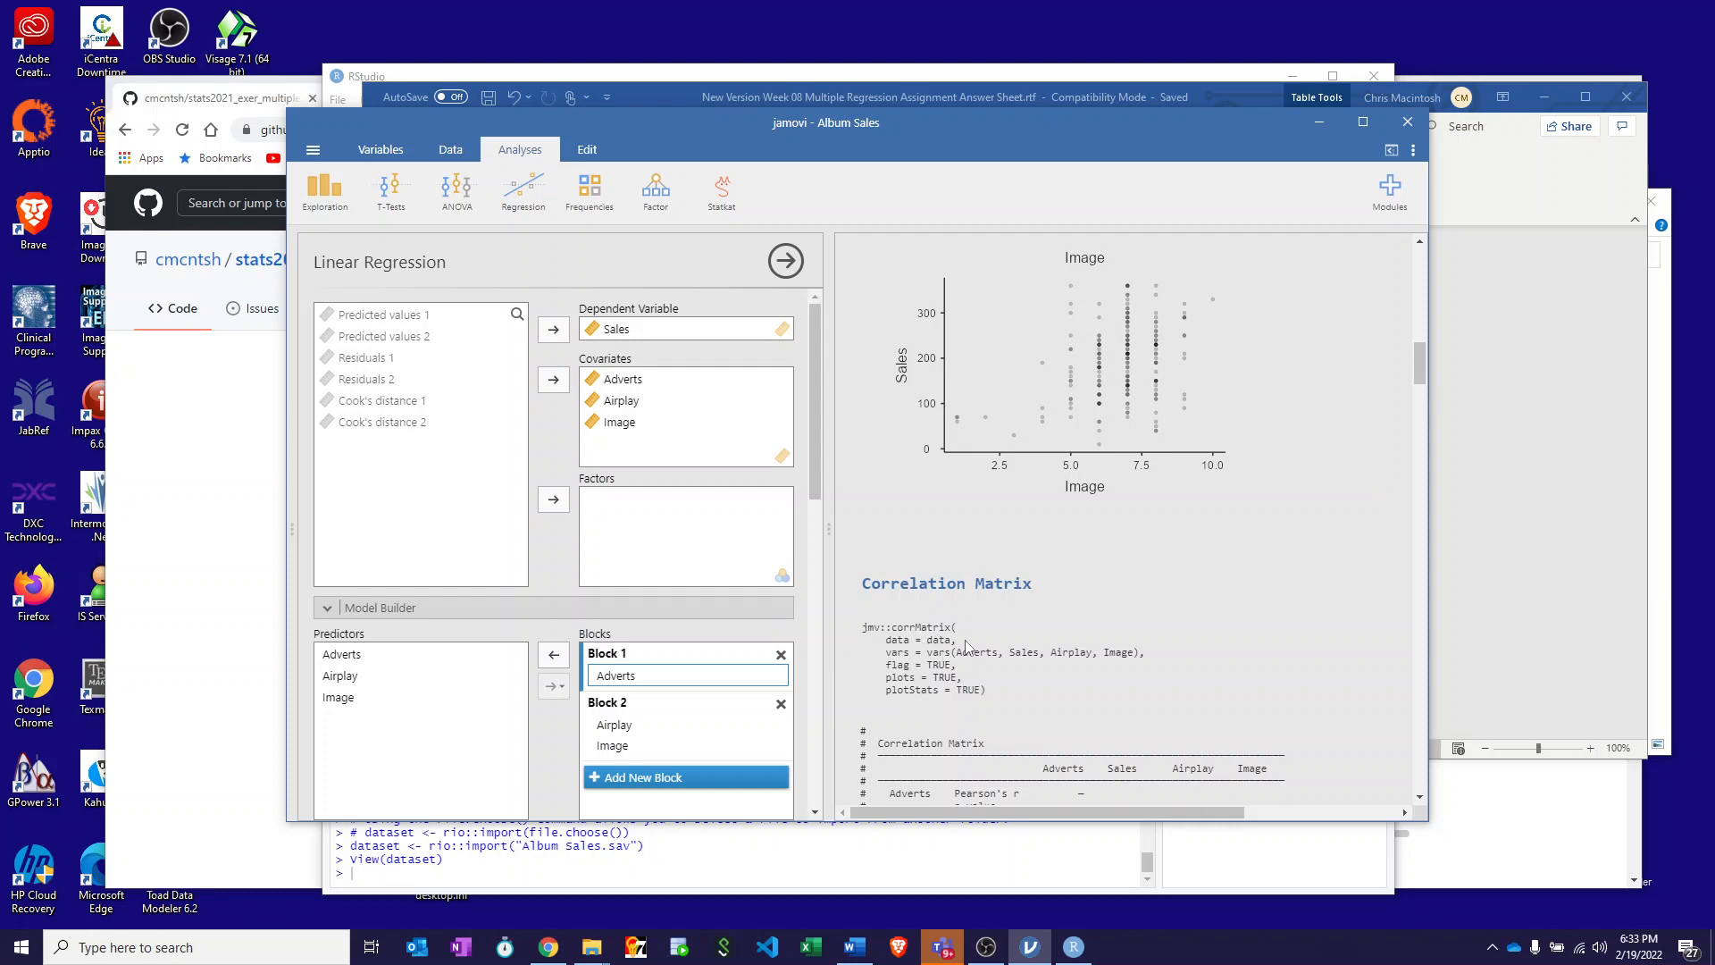
scroll(969, 646, up, 5)
scroll(969, 646, up, 15)
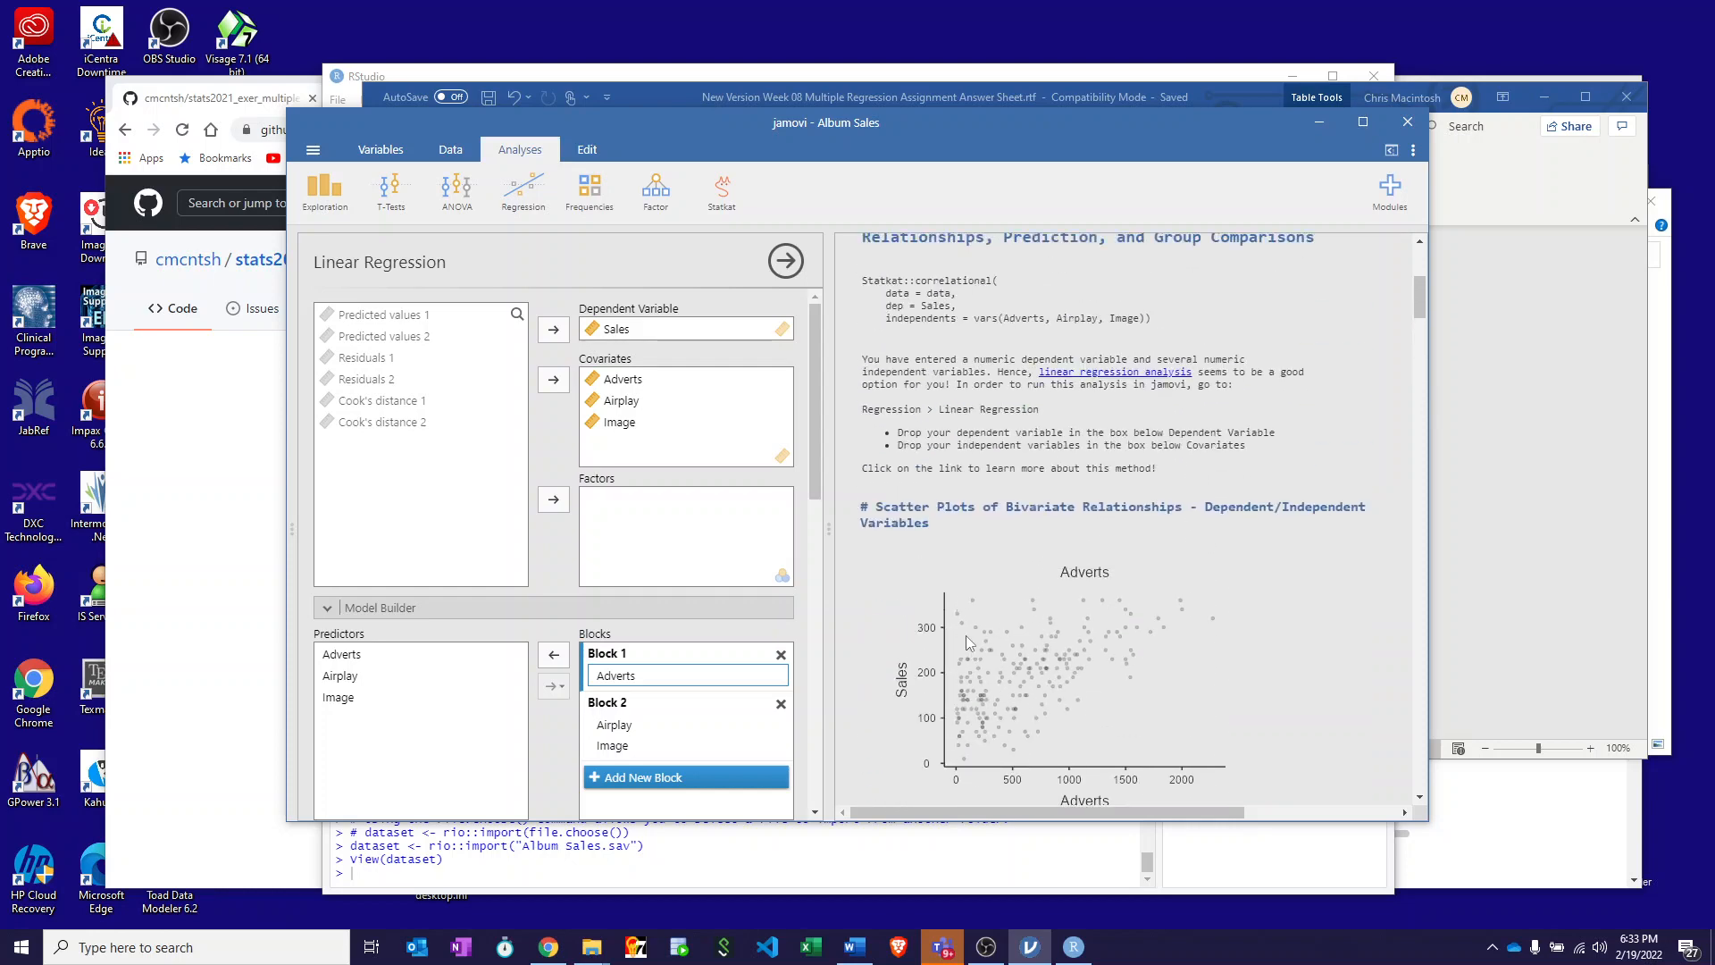
scroll(969, 643, down, 8)
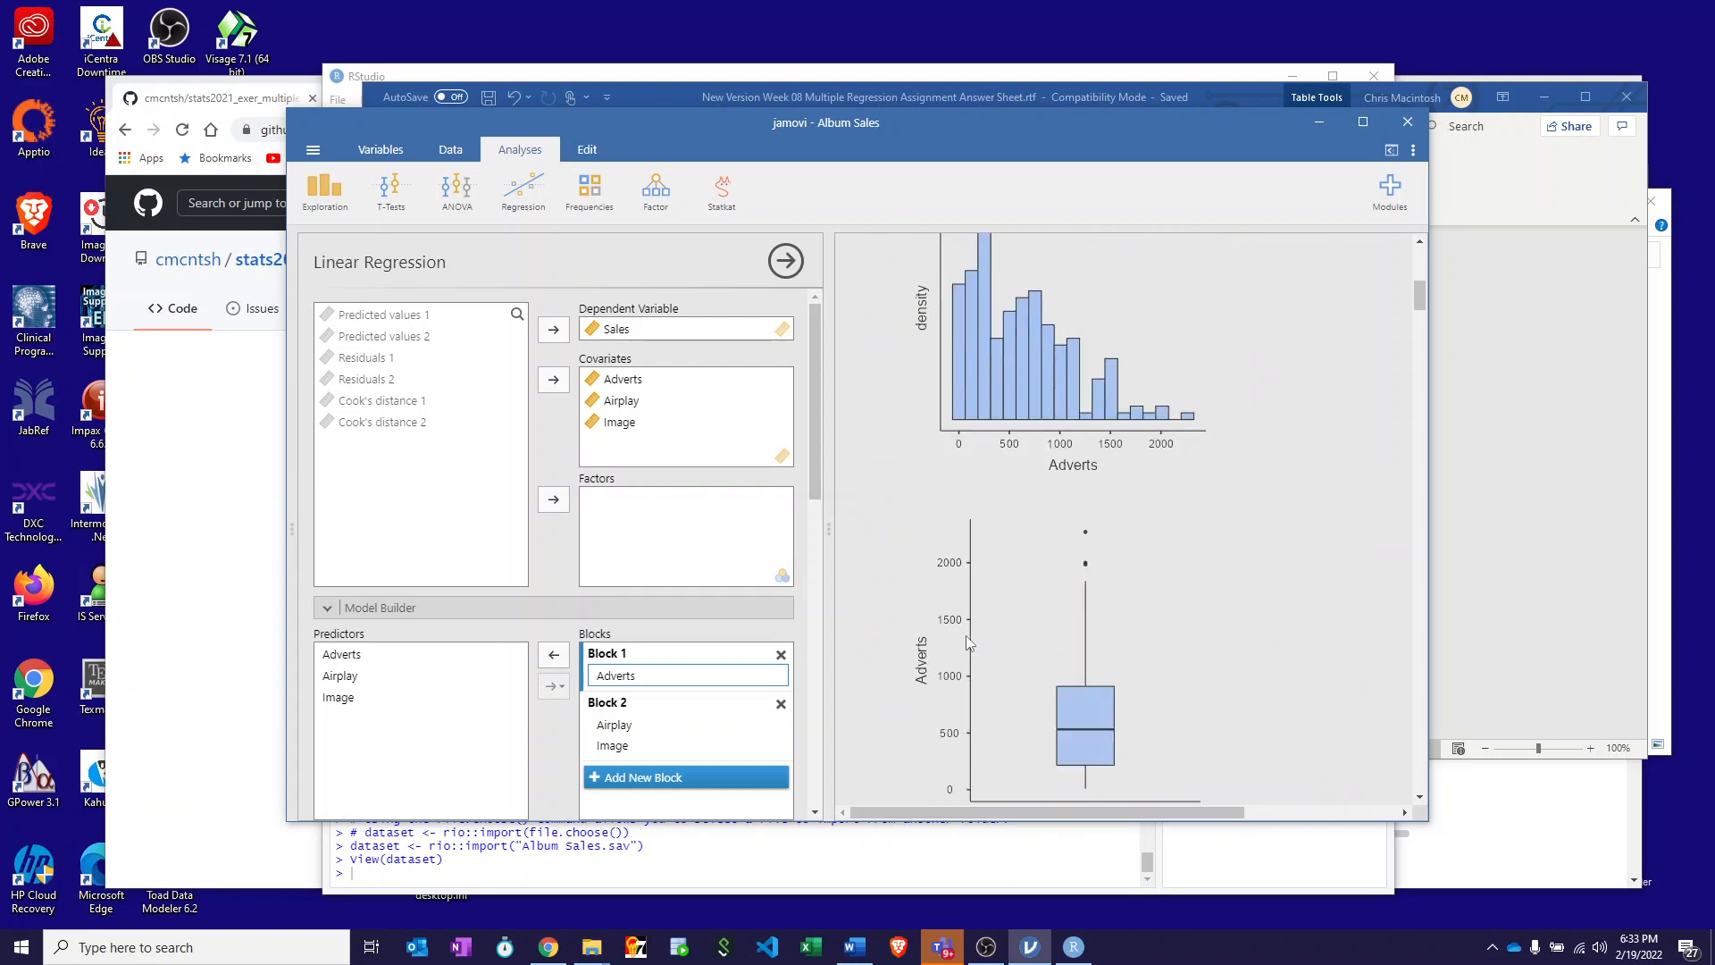
scroll(971, 640, down, 6)
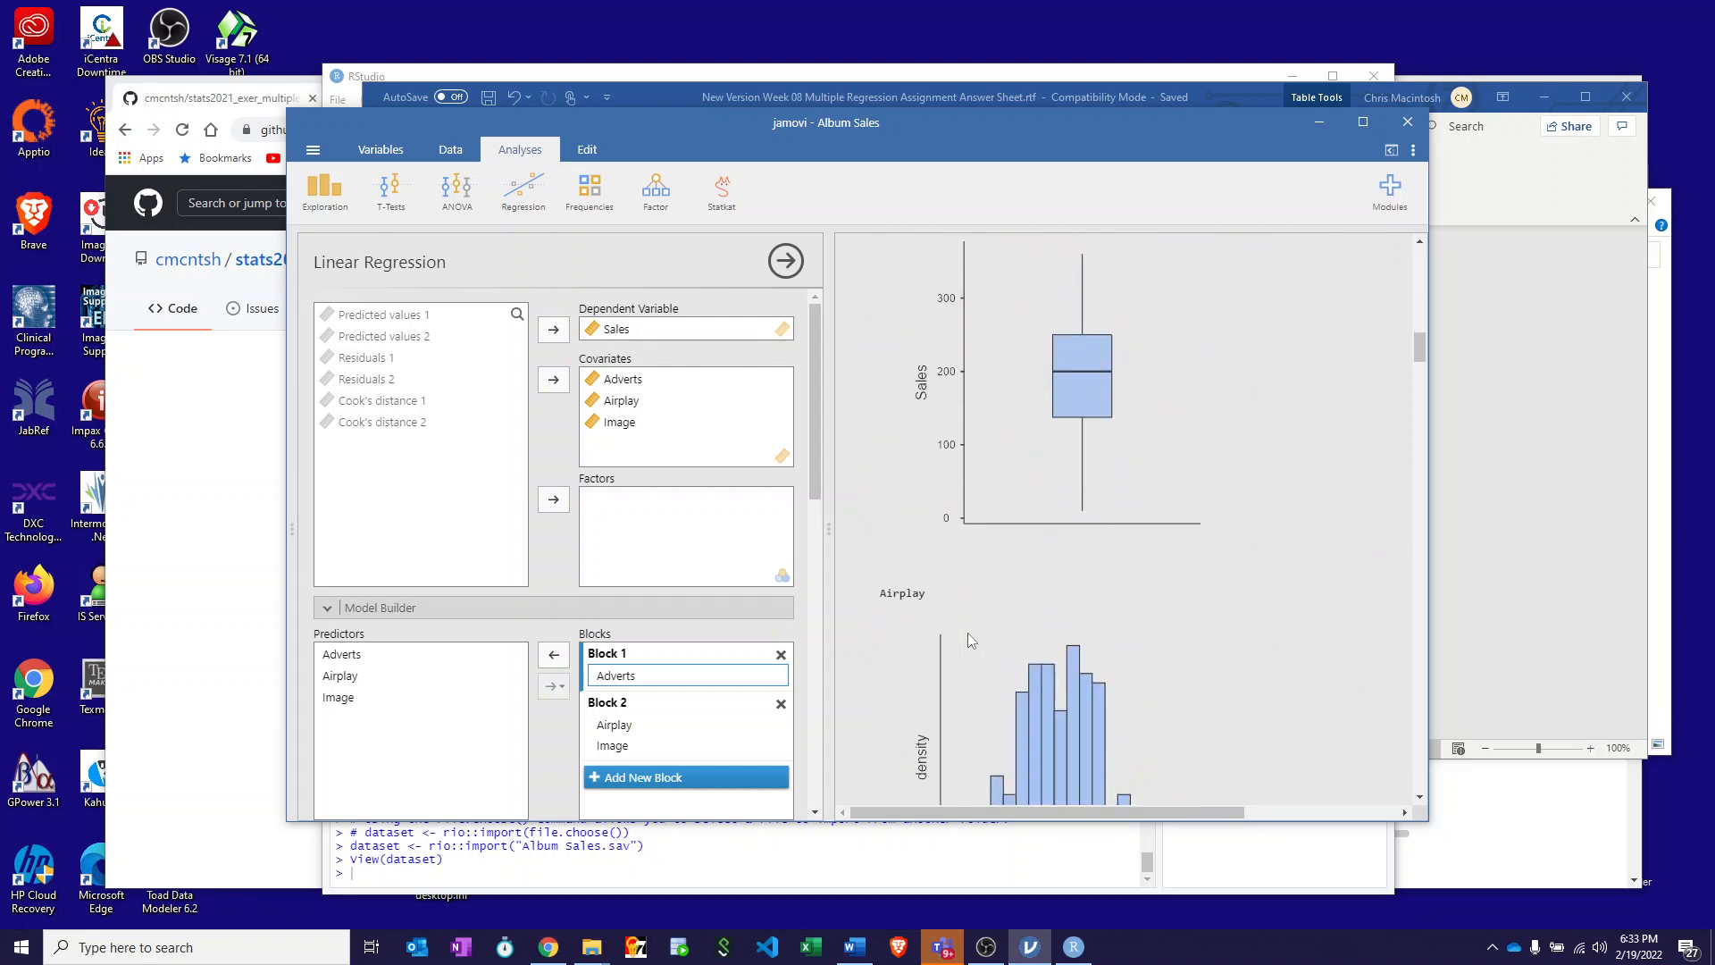
scroll(970, 640, up, 12)
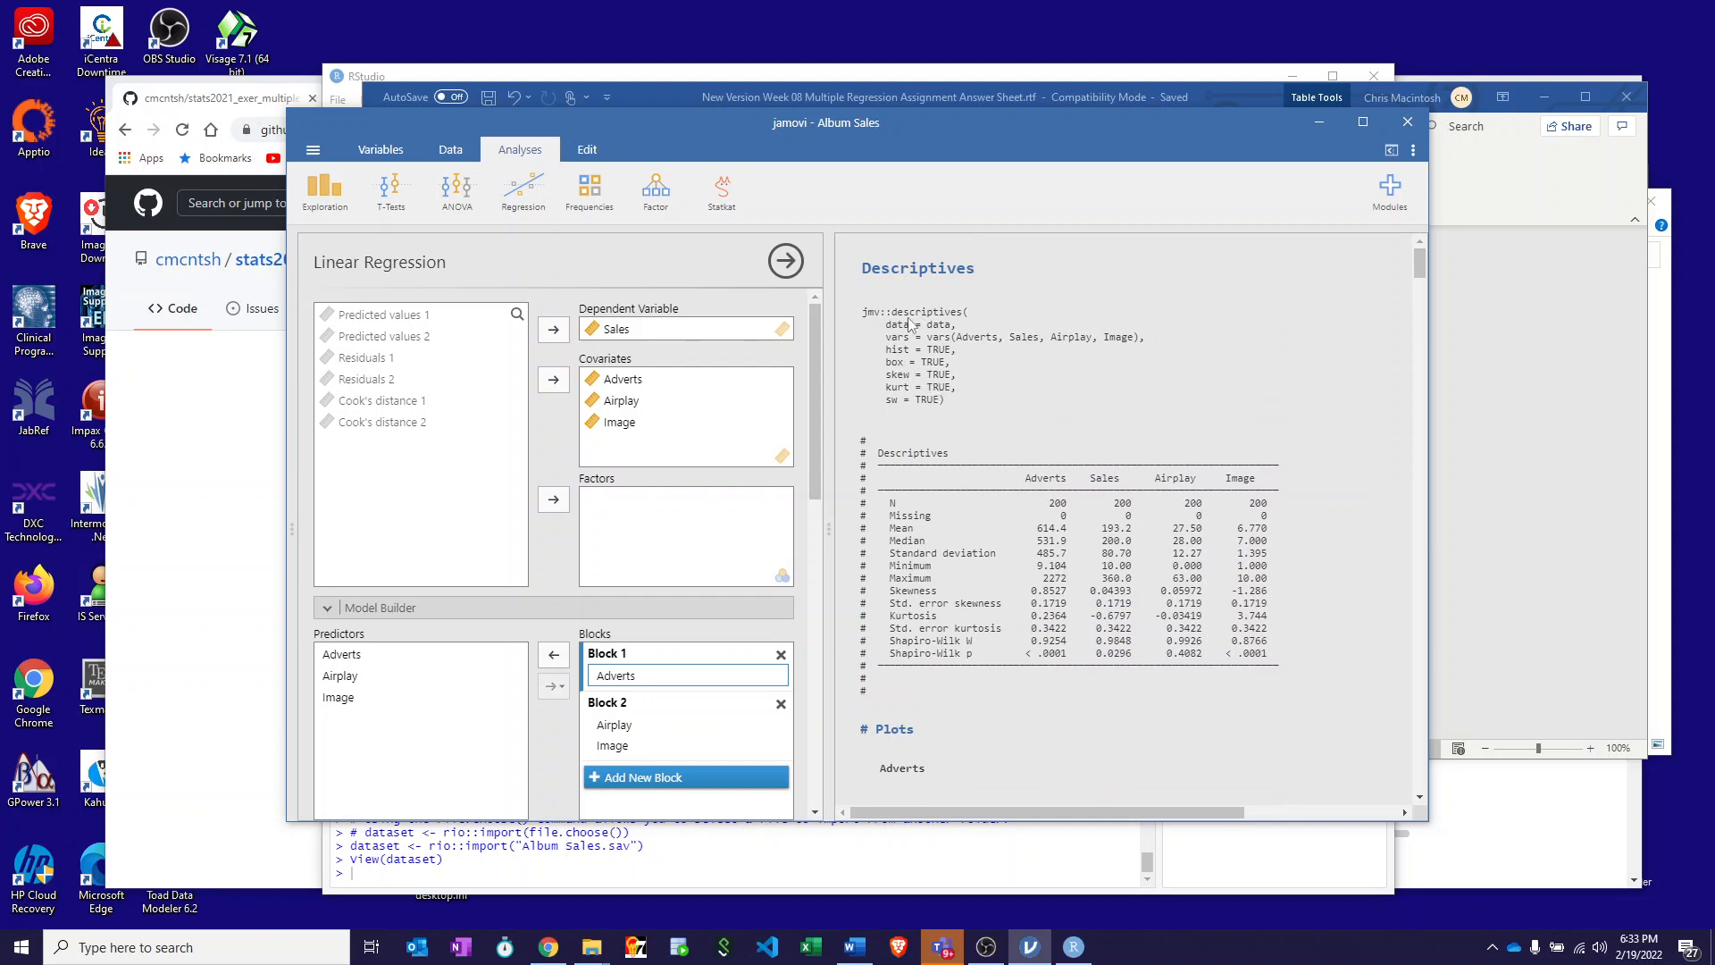
scroll(973, 377, down, 8)
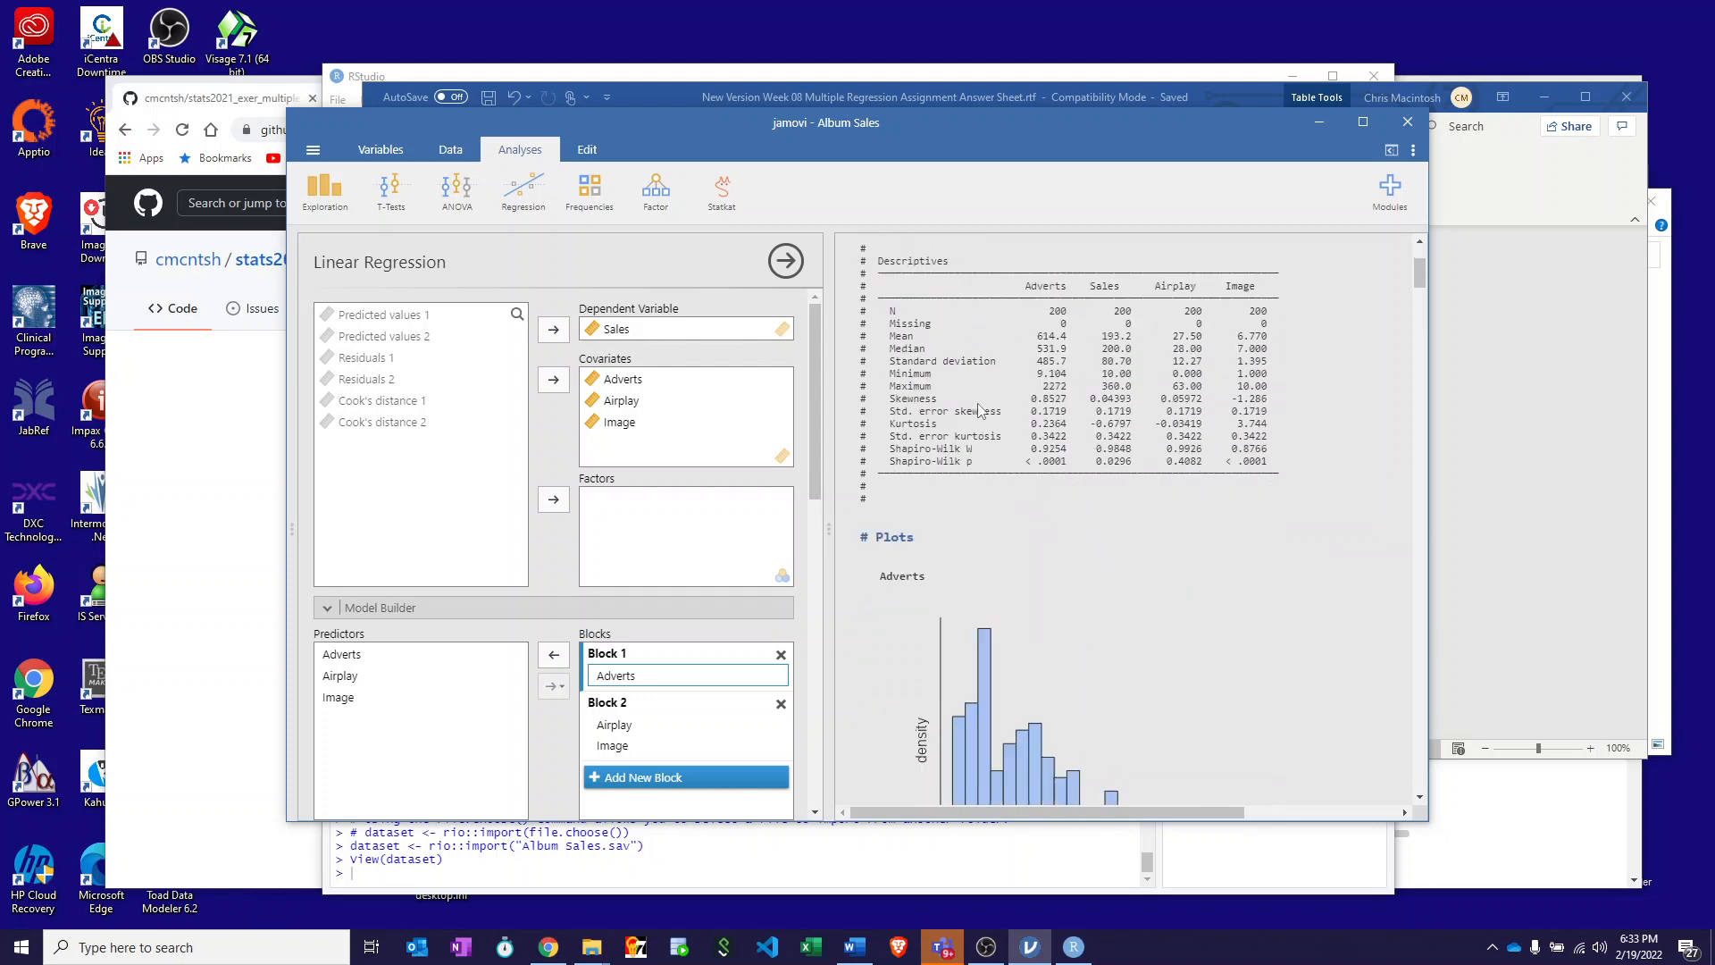
scroll(978, 404, down, 10)
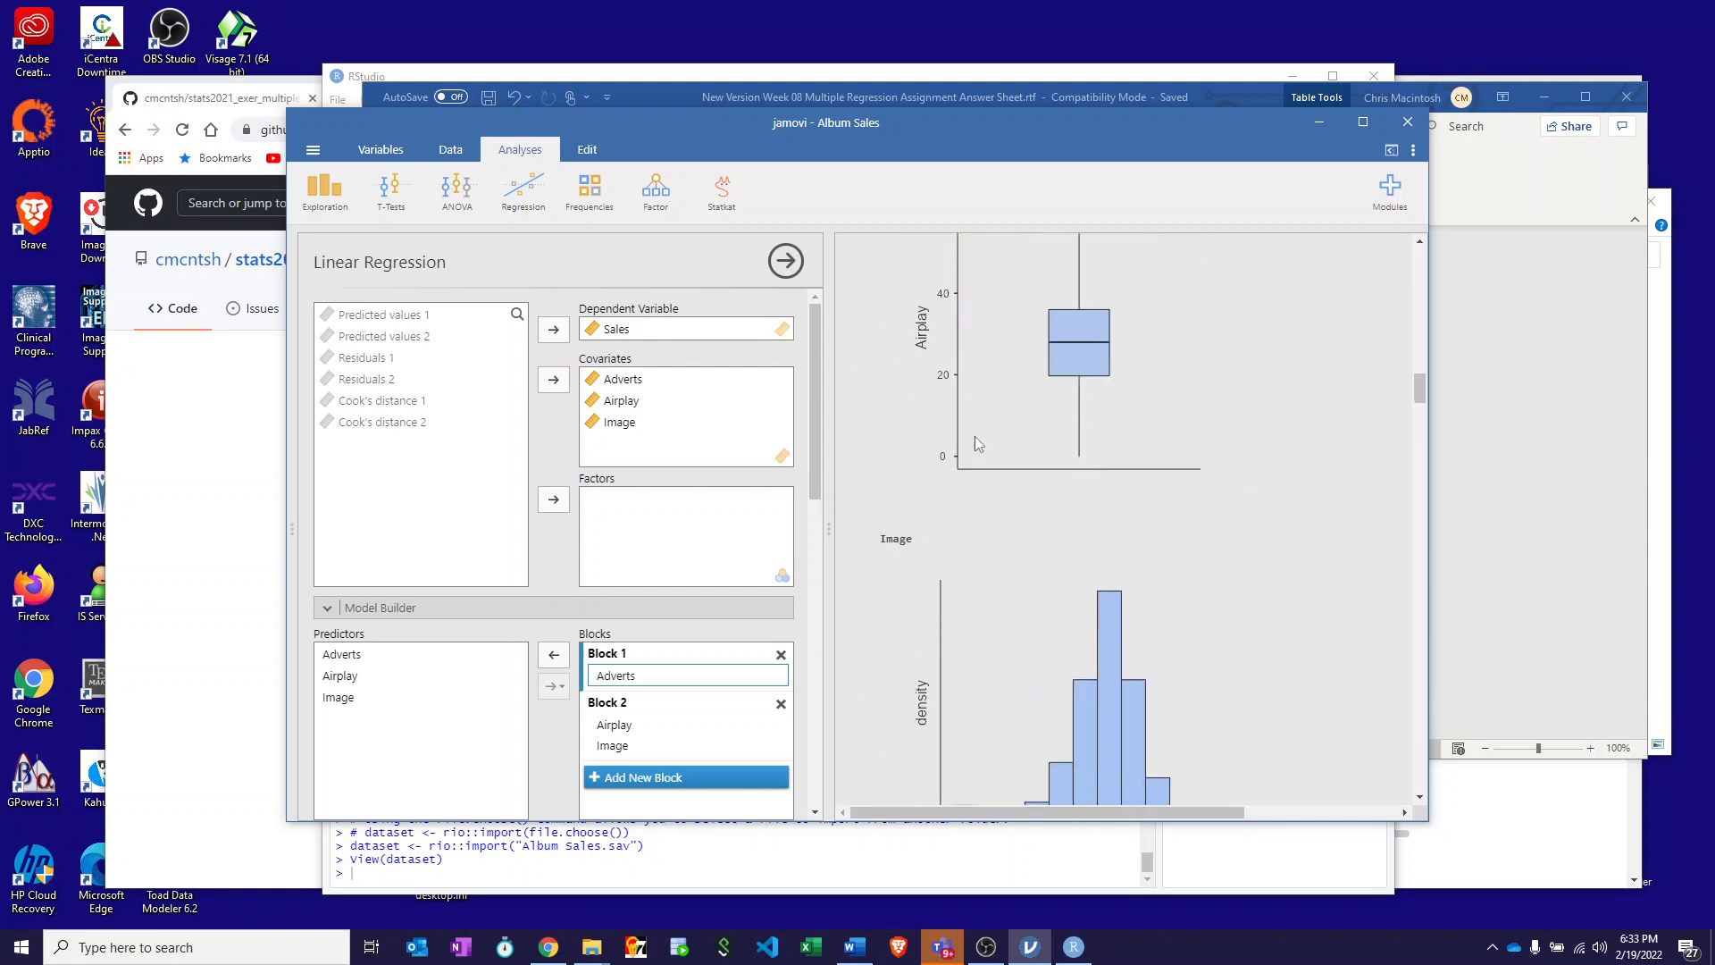
scroll(971, 435, down, 1)
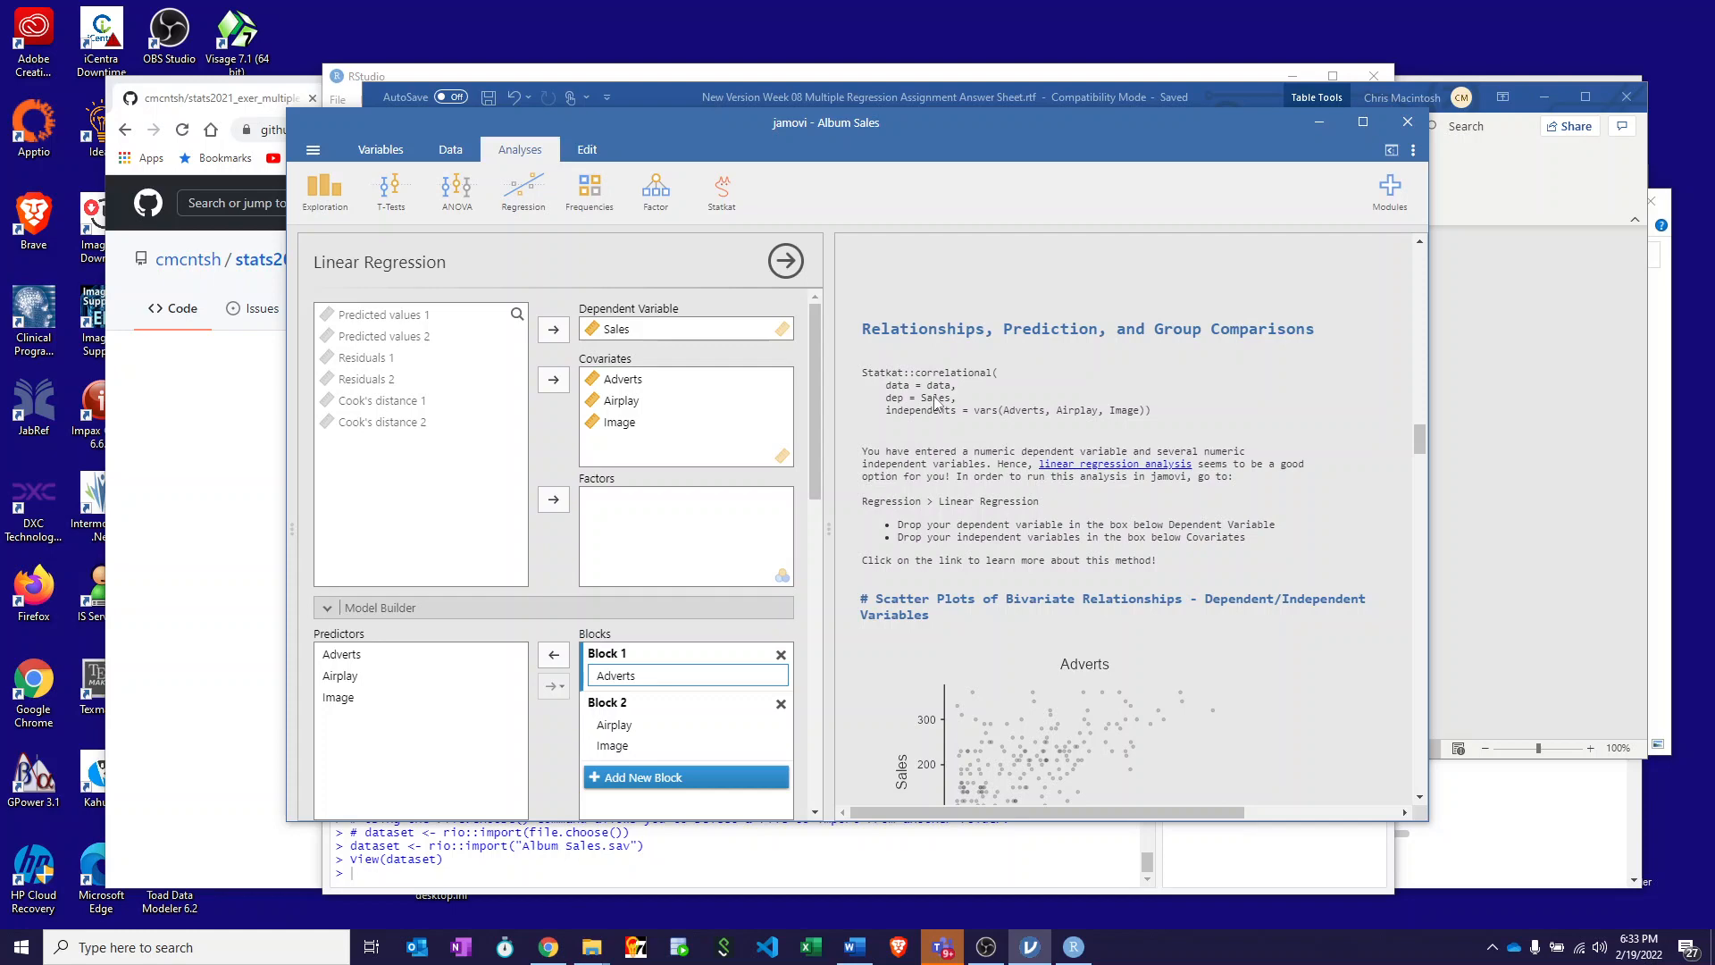
scroll(935, 405, down, 10)
scroll(935, 405, down, 10)
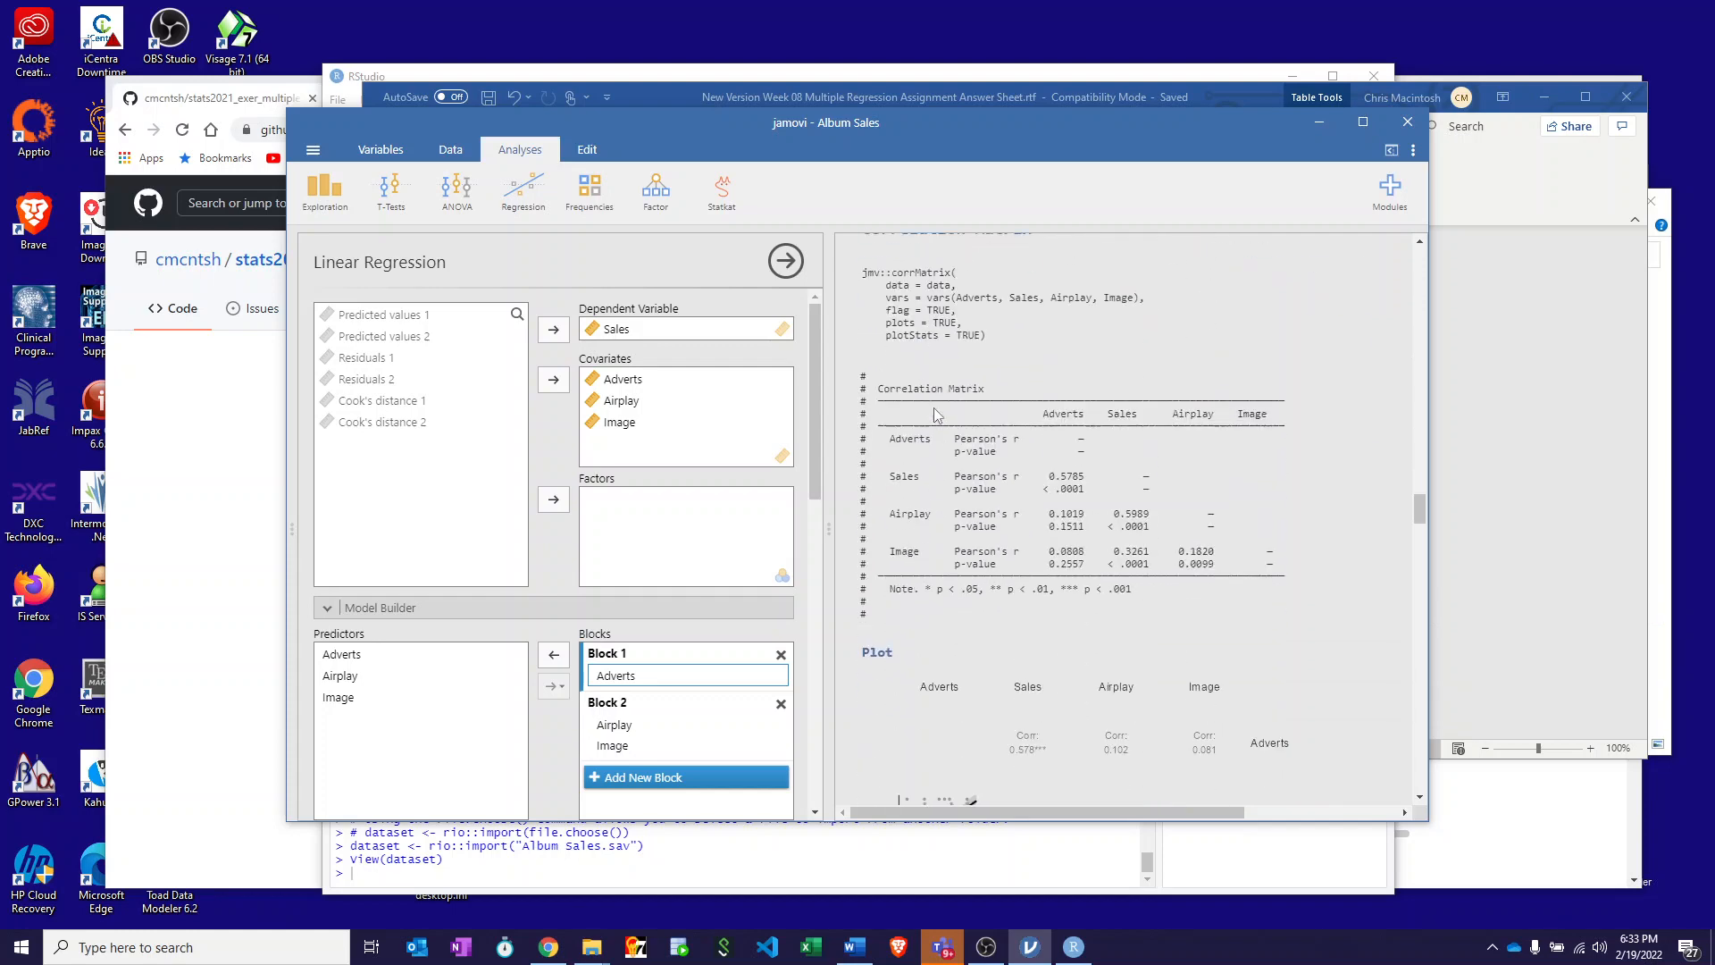
scroll(936, 414, down, 1)
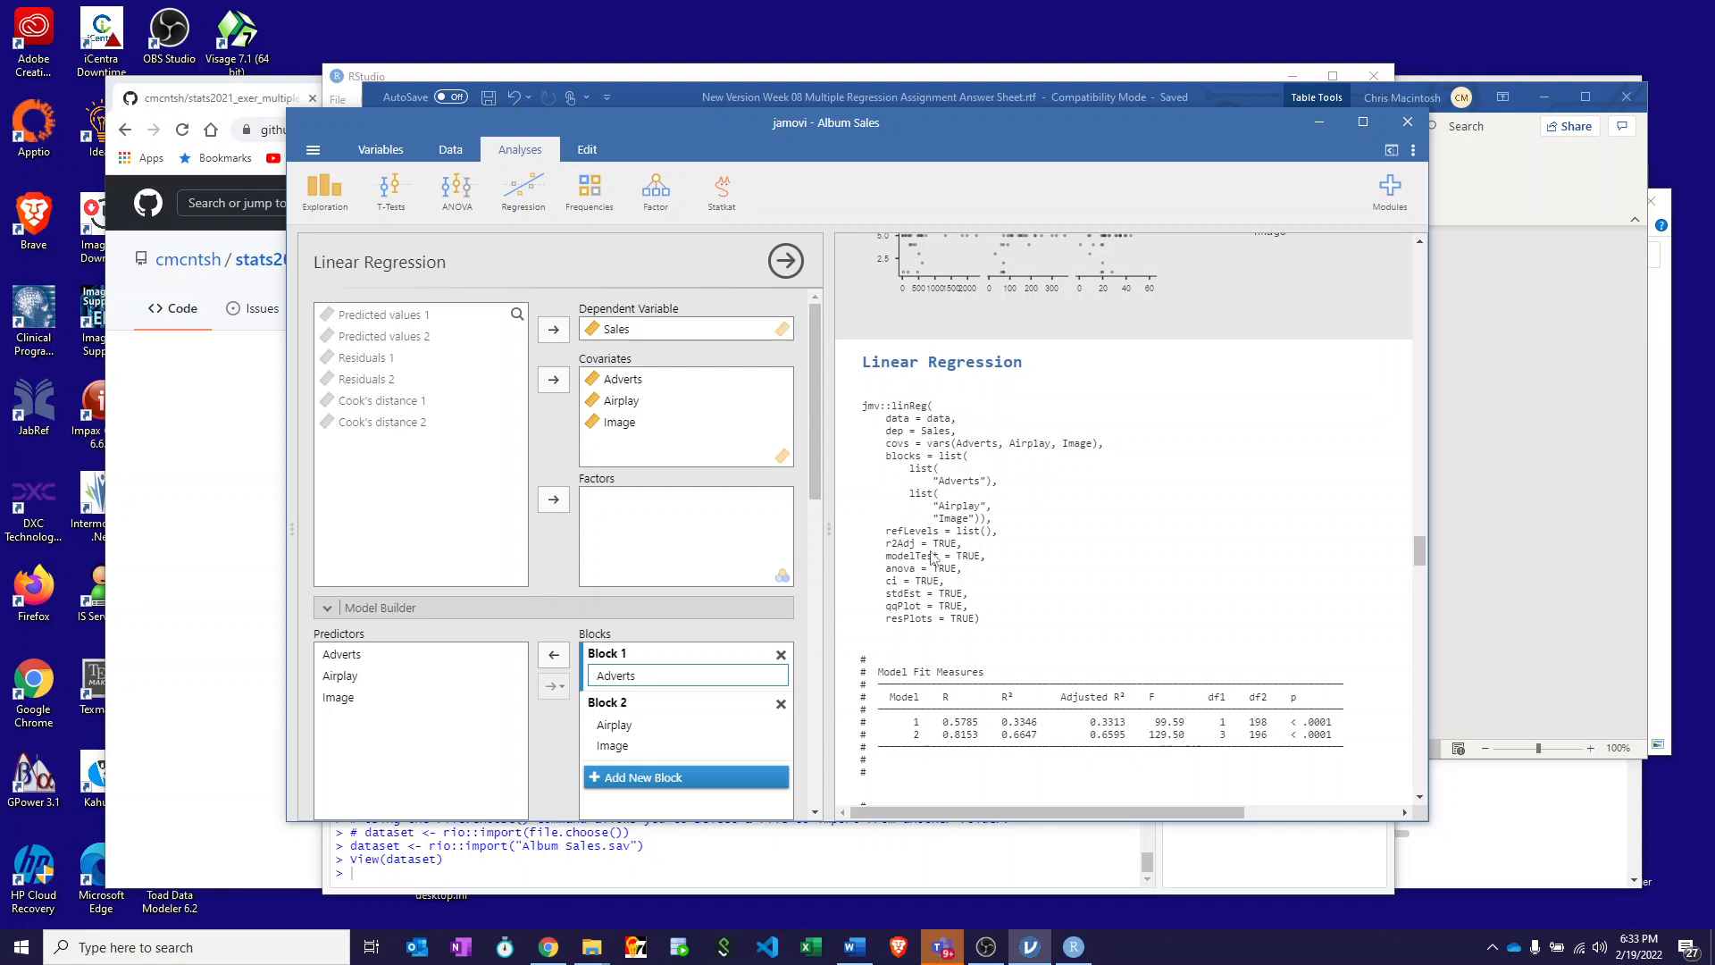
scroll(1158, 576, down, 3)
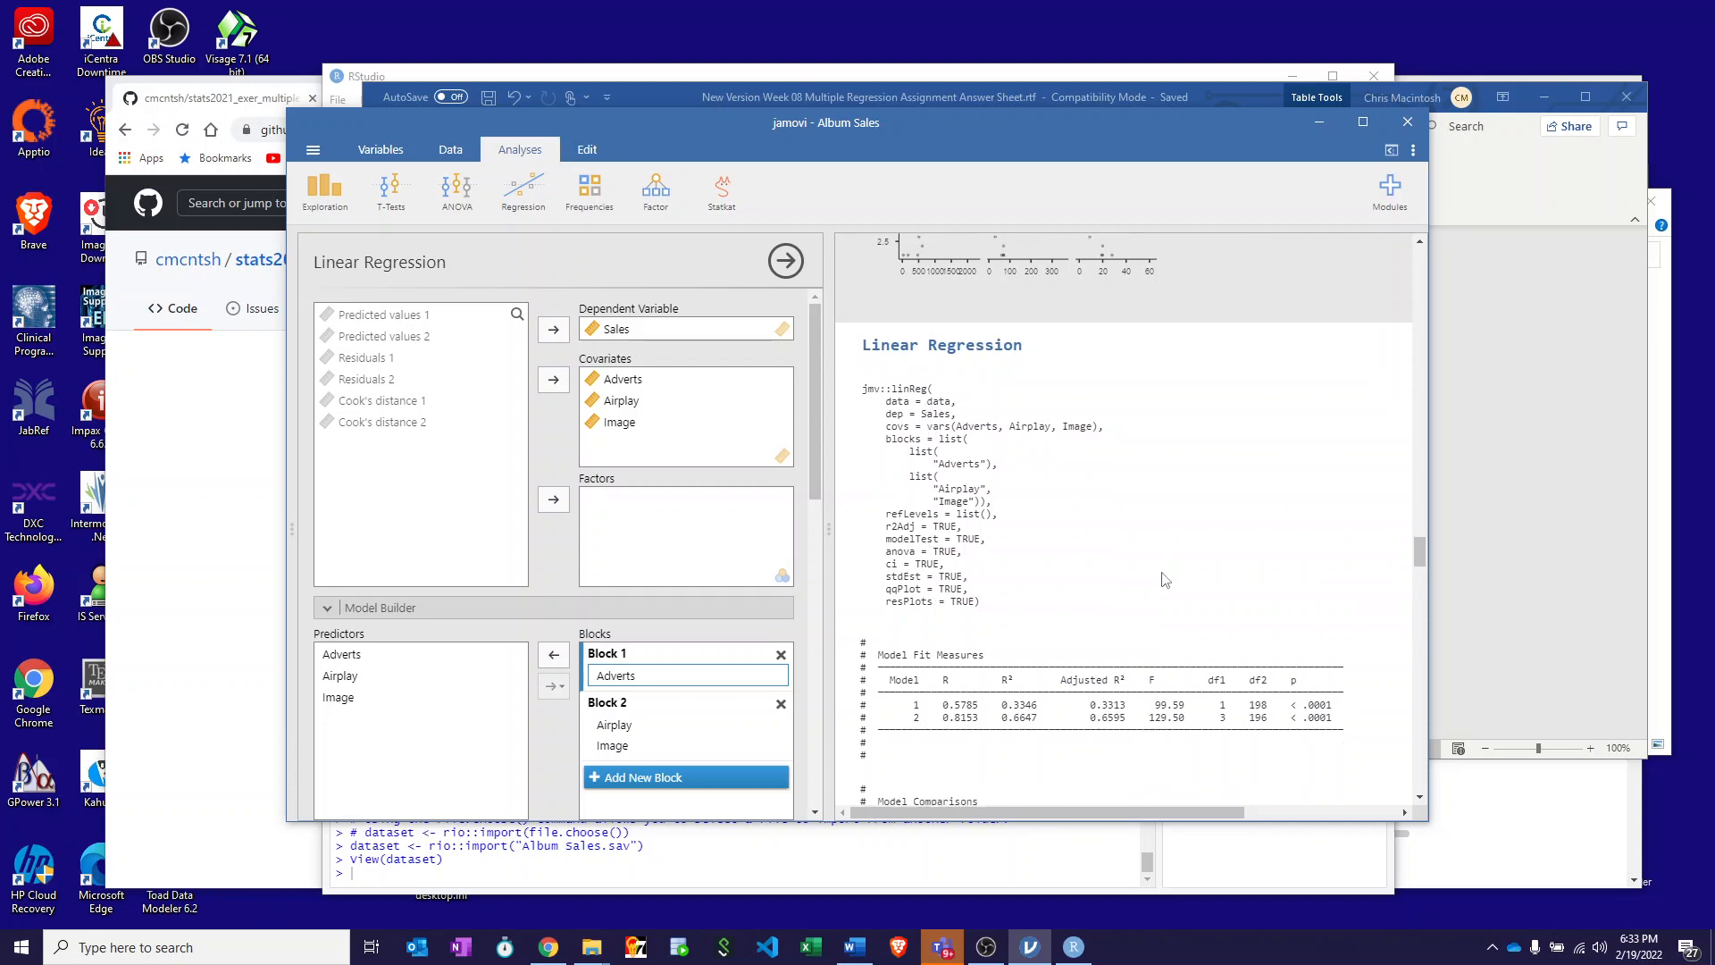
scroll(1158, 576, up, 6)
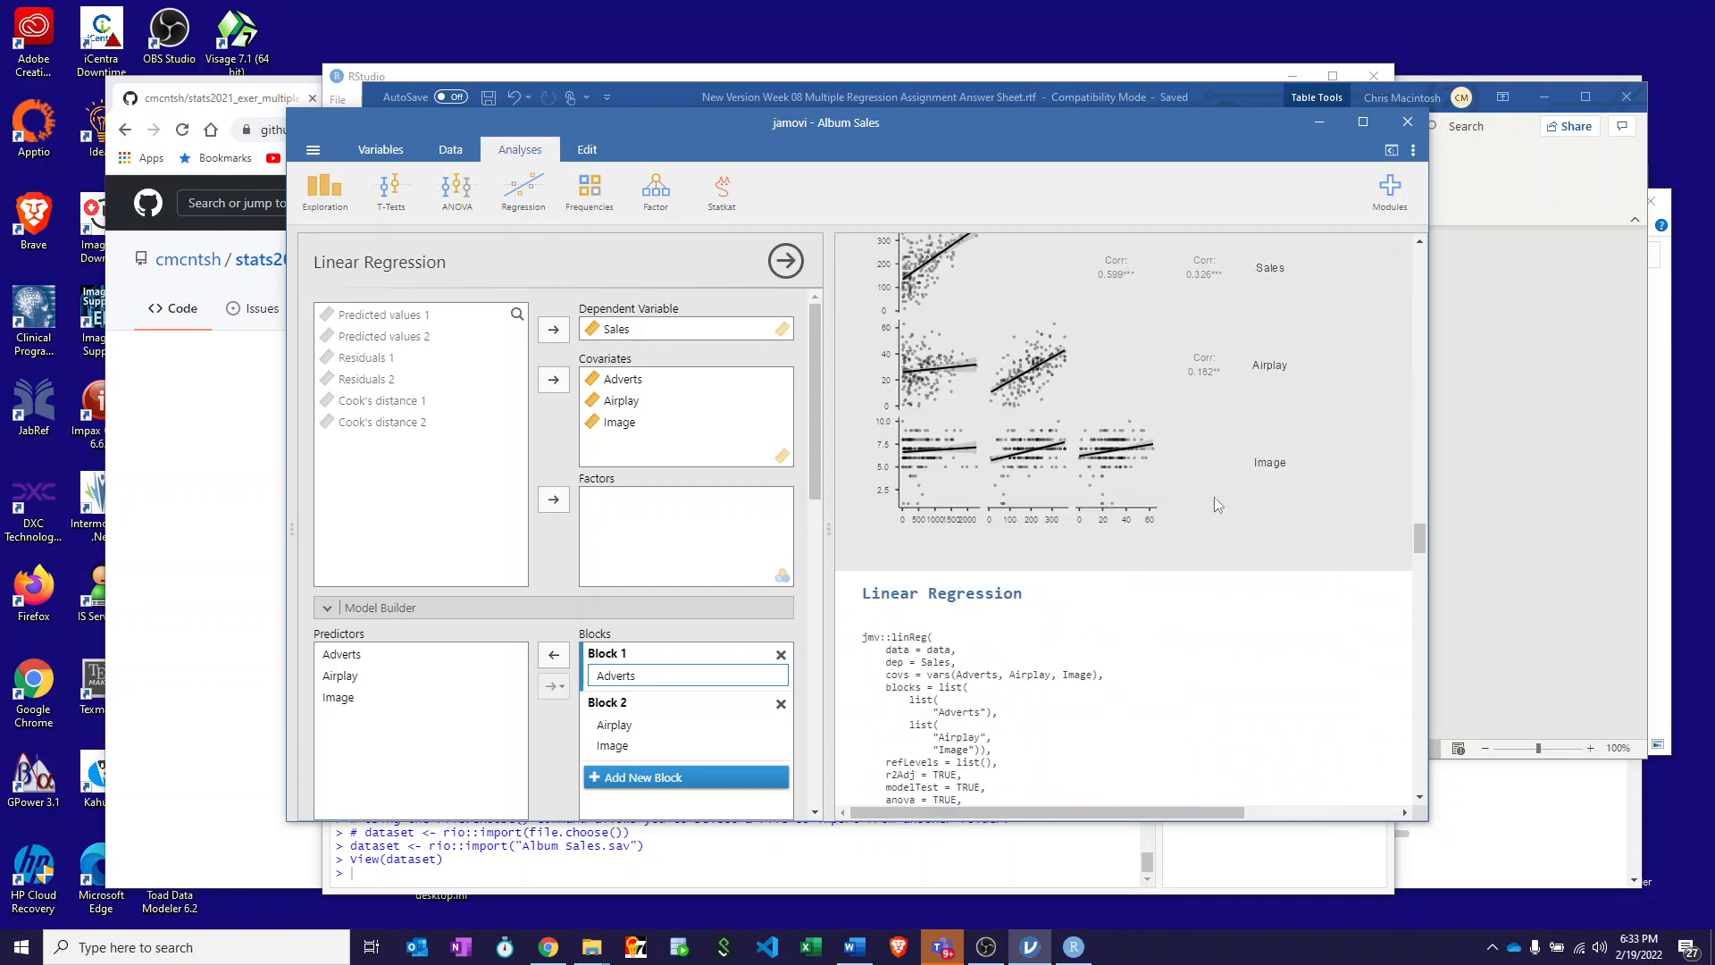
Step: Turn off Syntax mode in jamovi and close the settings
click(1413, 150)
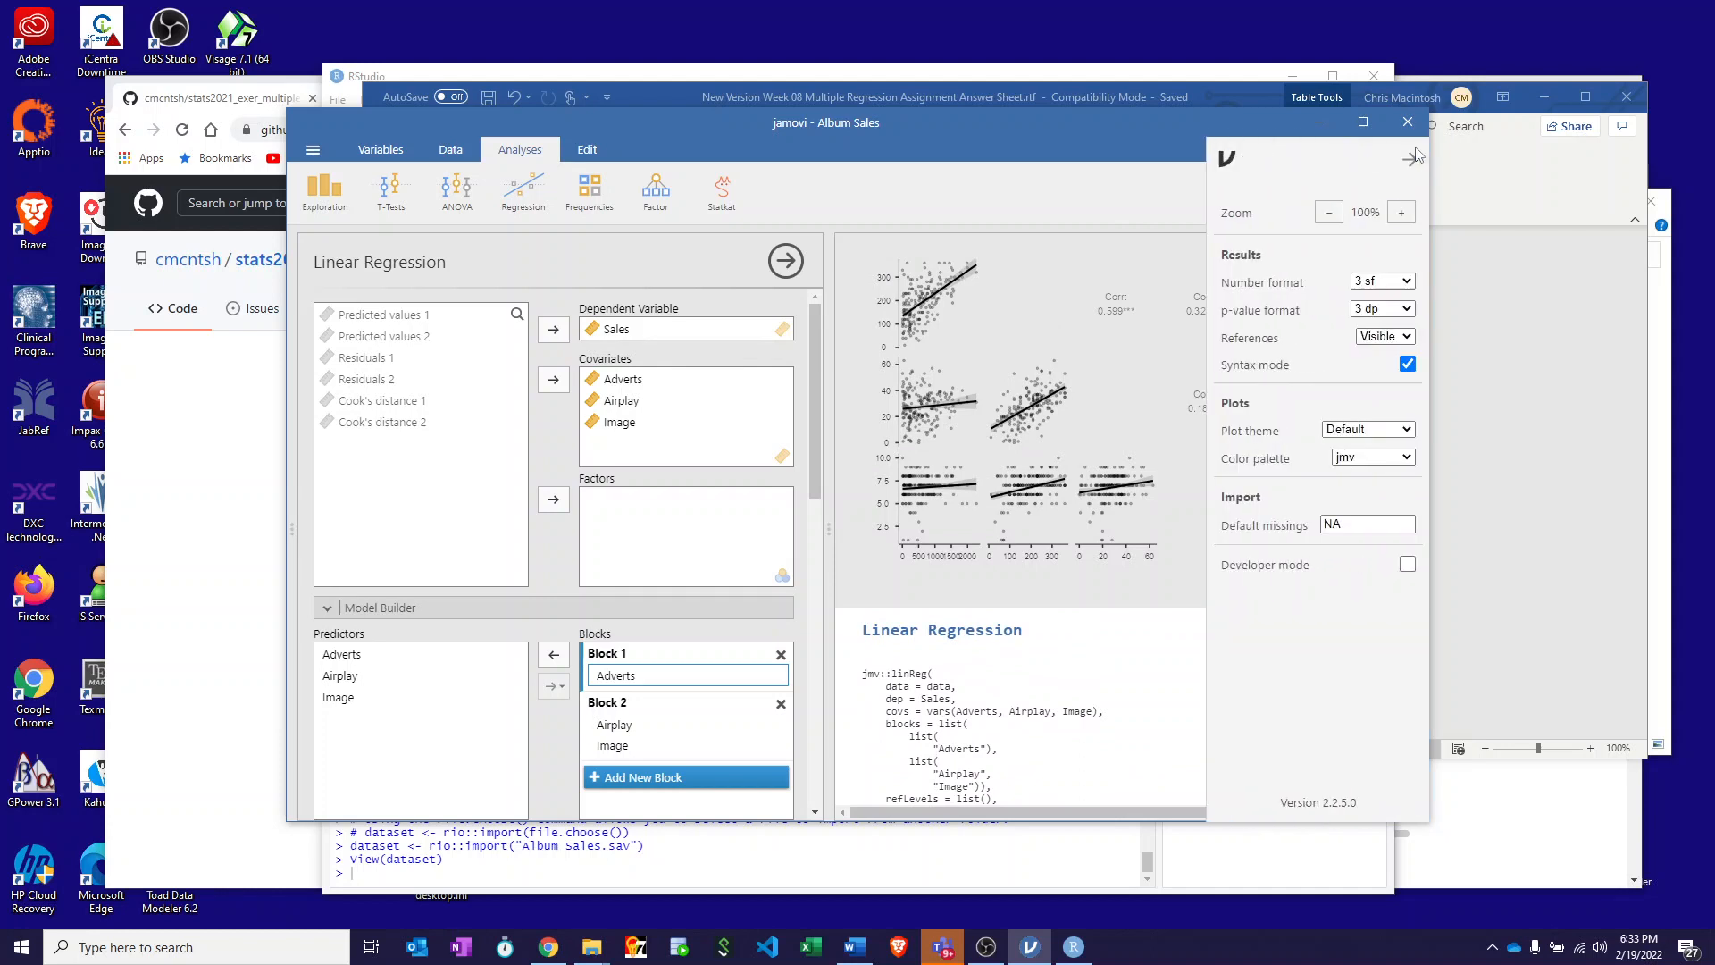
click(1407, 365)
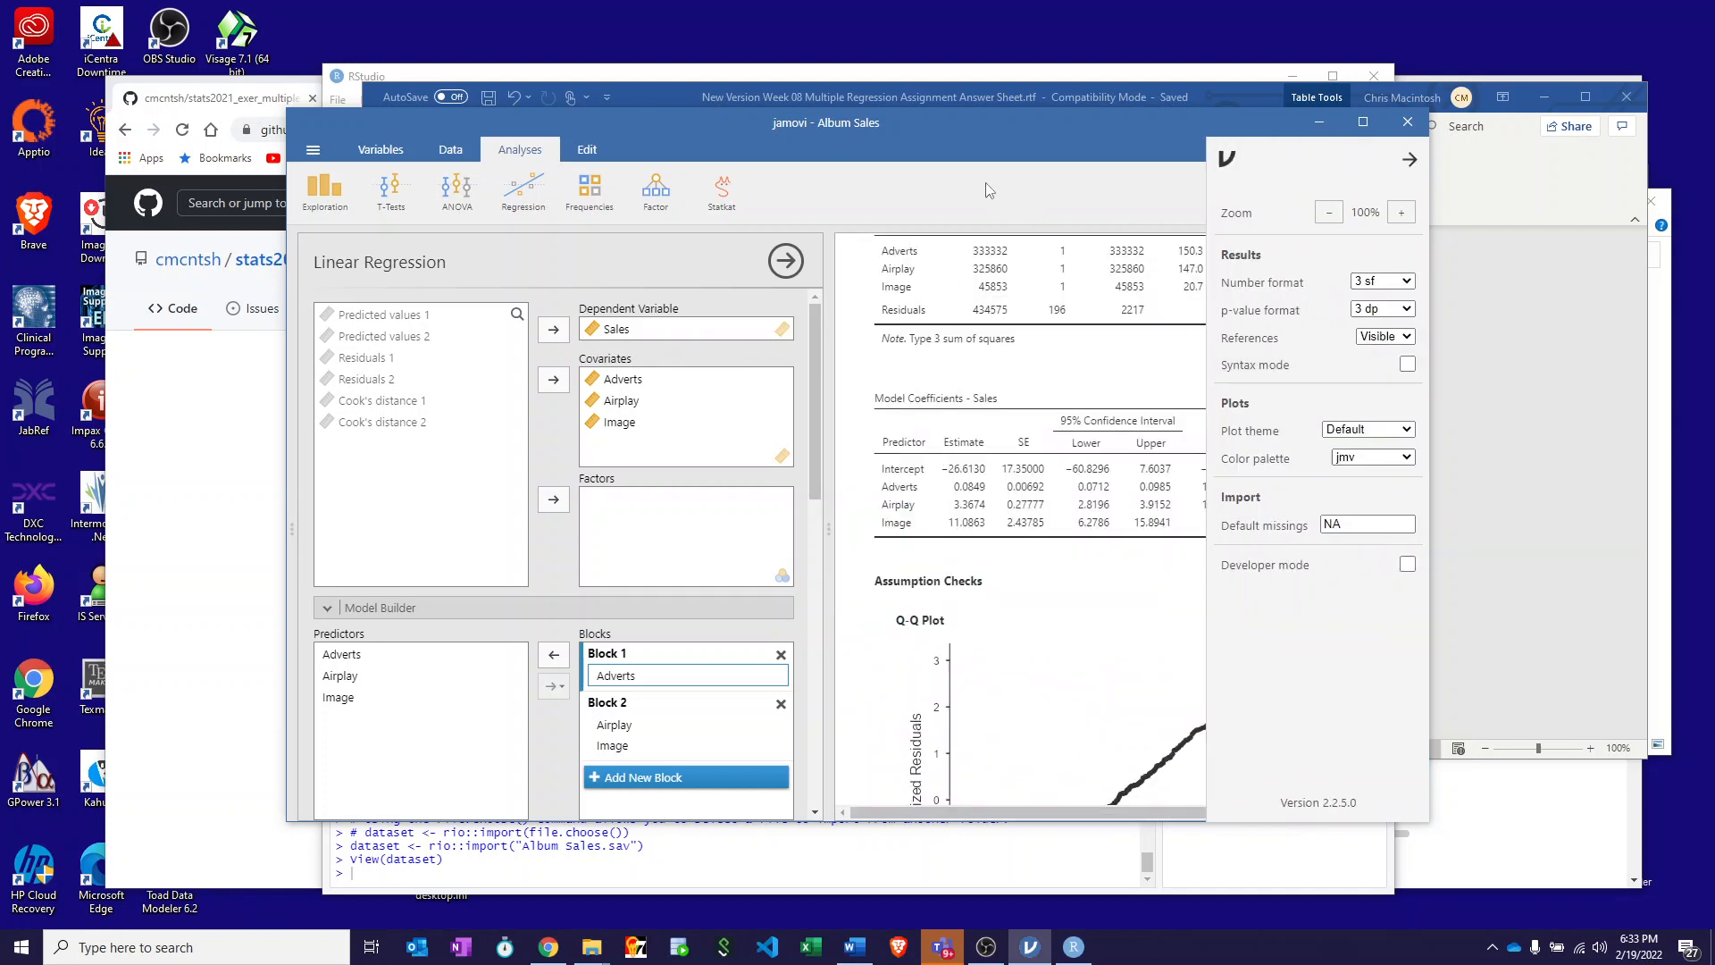
click(986, 193)
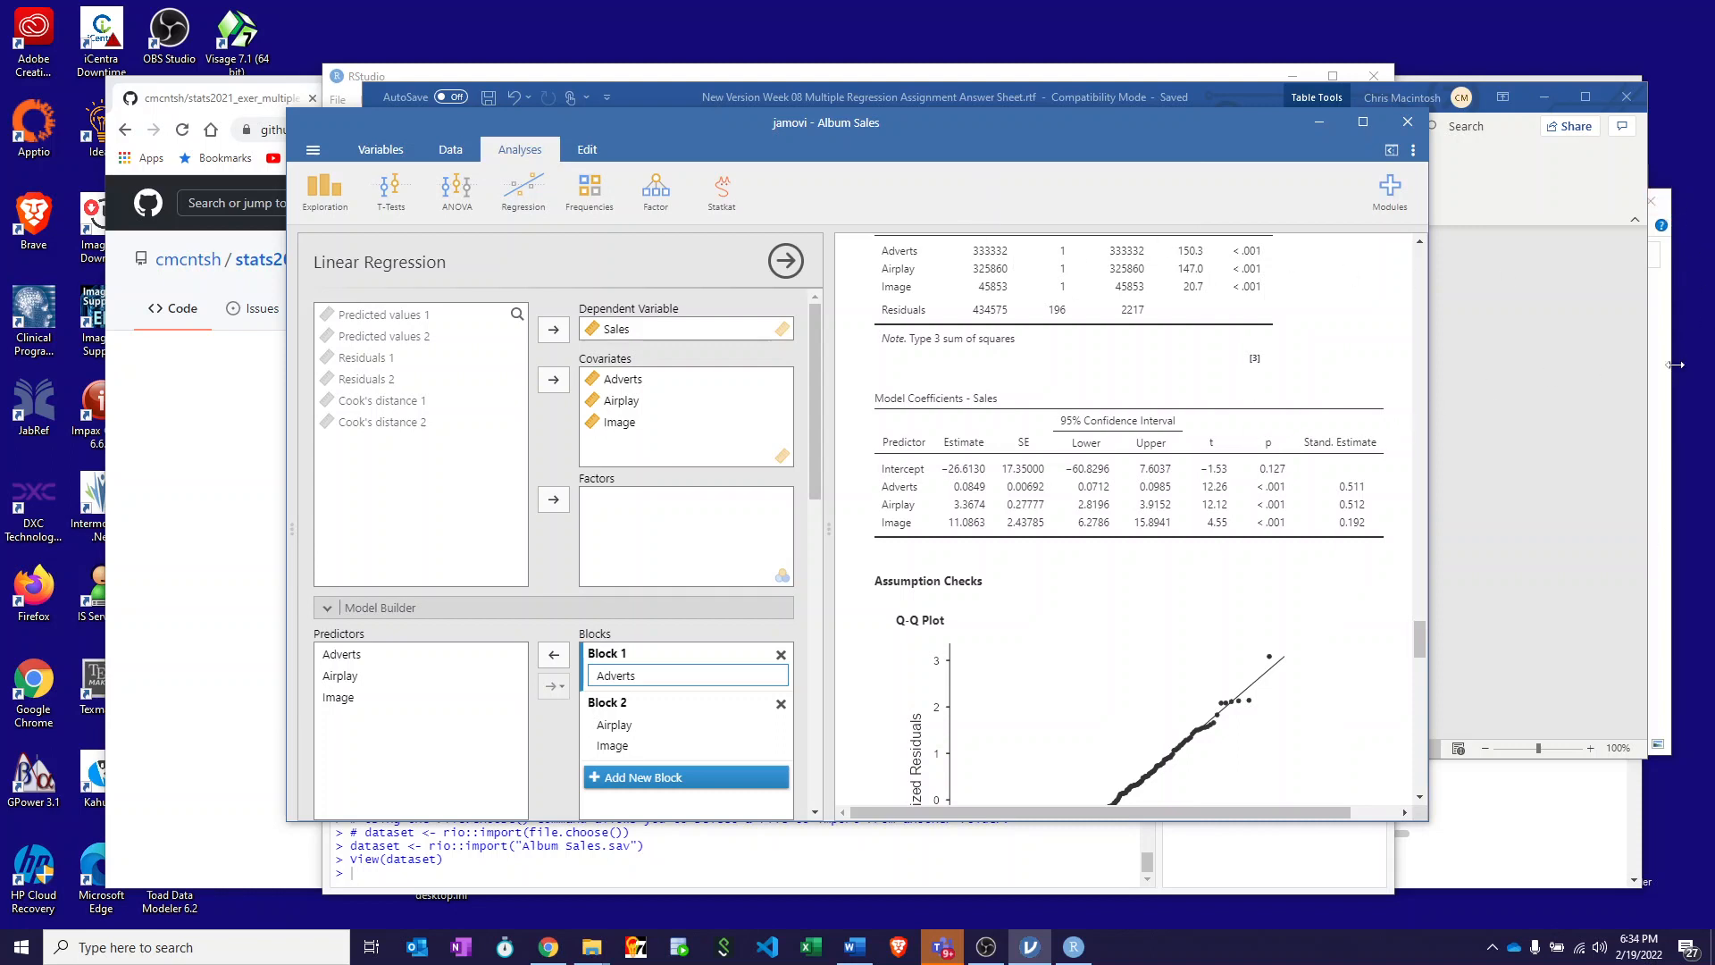
Step: Switch to RStudio and run the Visualization chunk that creates a GGally scatter matrix of Sales, Adverts, Airplay and Image
click(1073, 949)
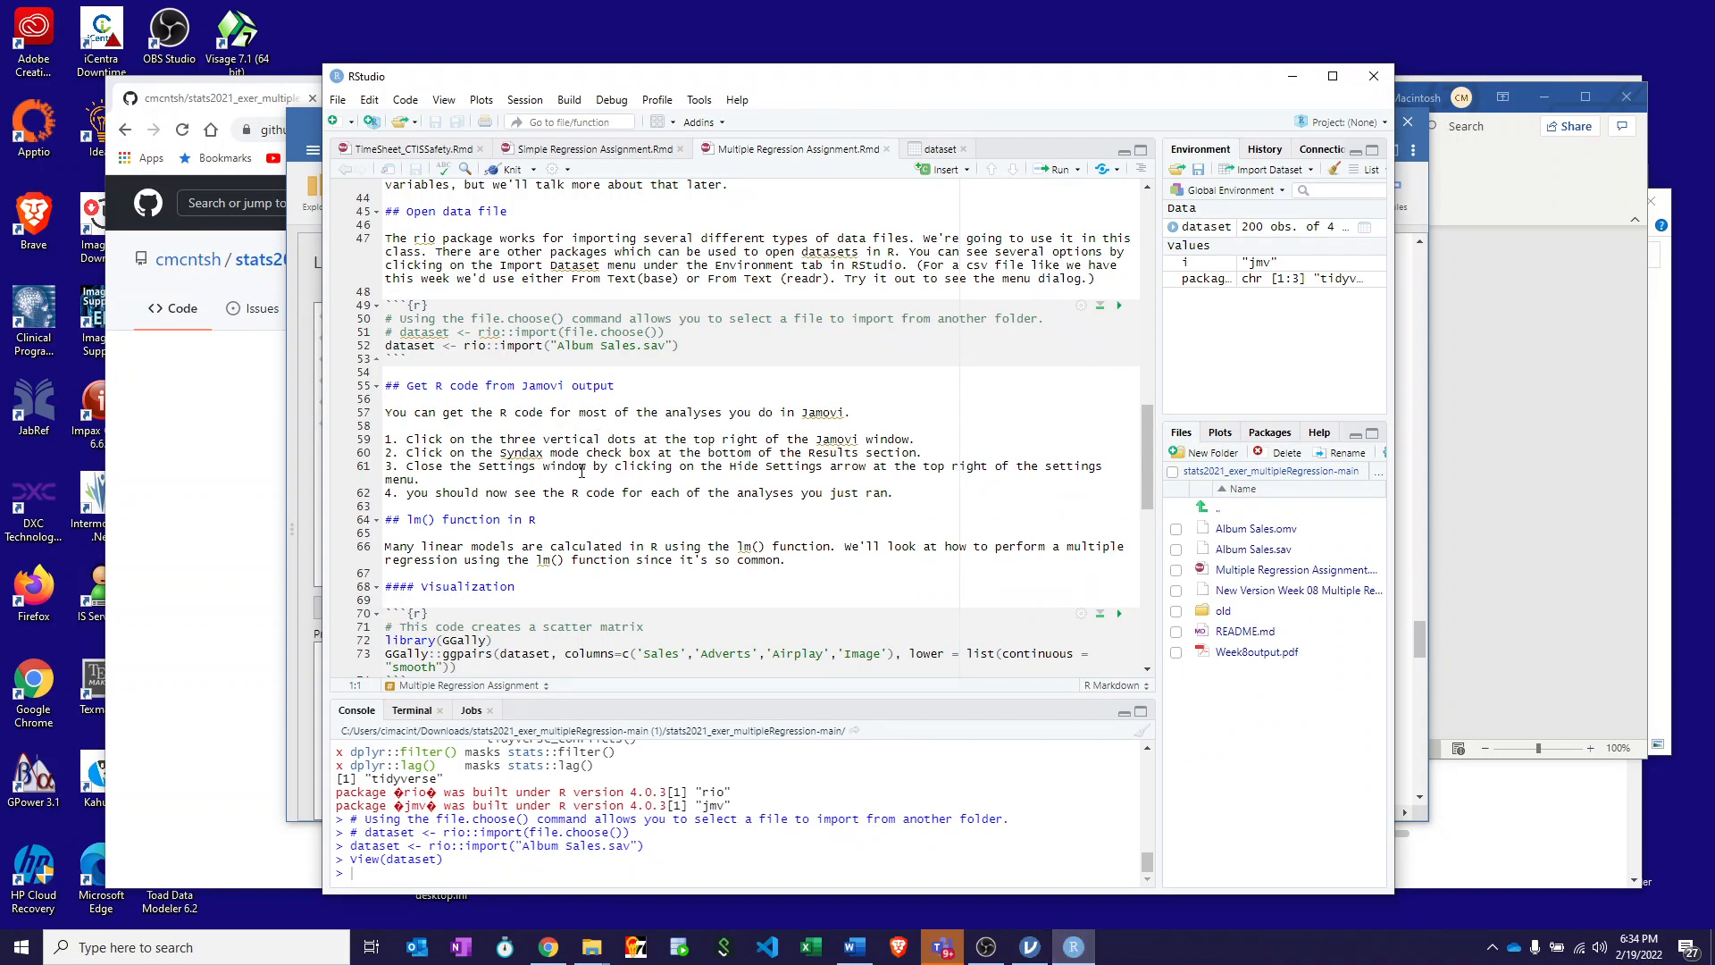
scroll(582, 470, down, 2)
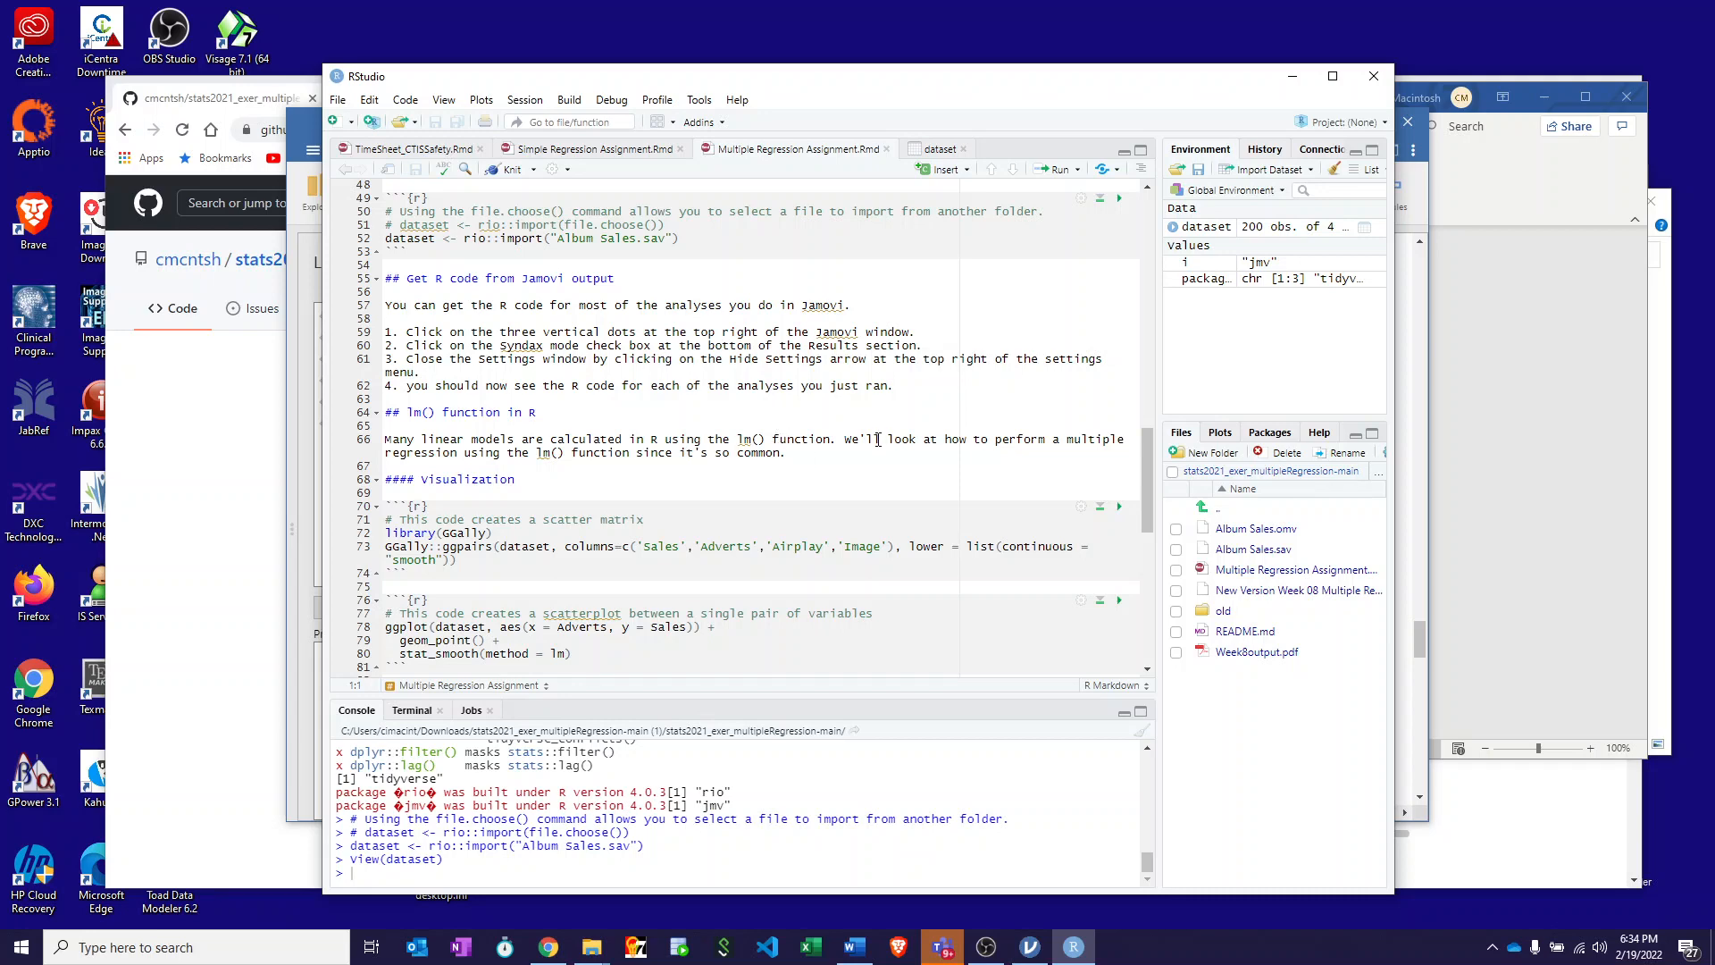
scroll(878, 440, down, 3)
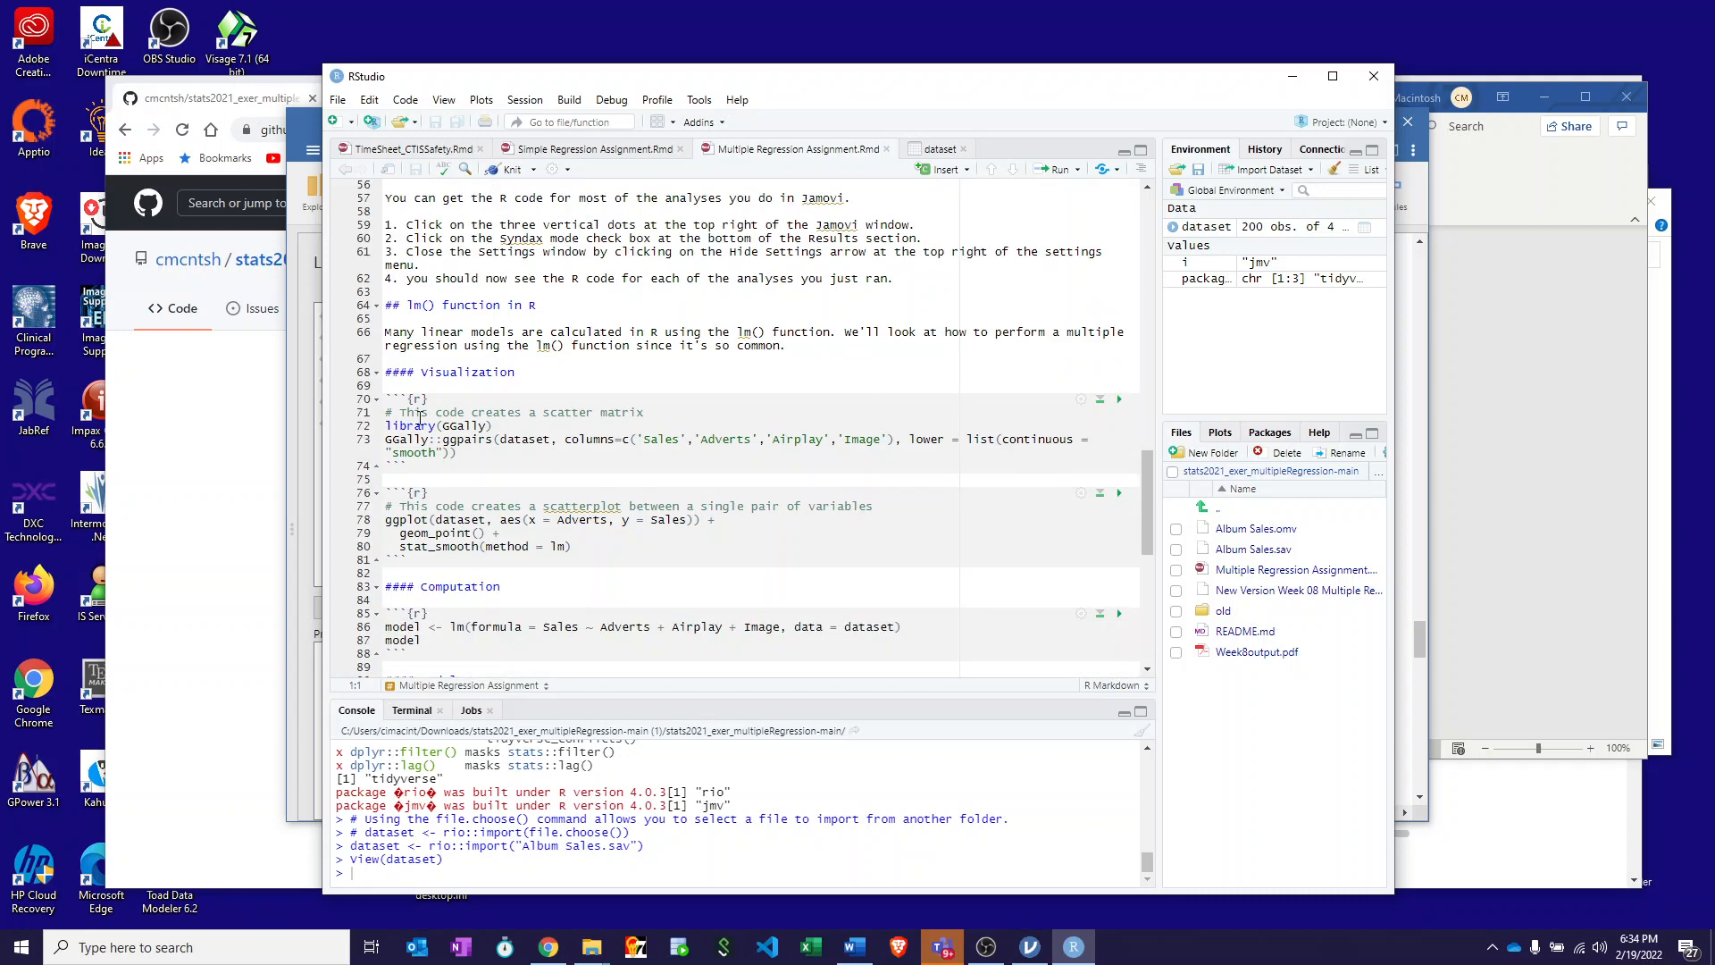
click(1120, 404)
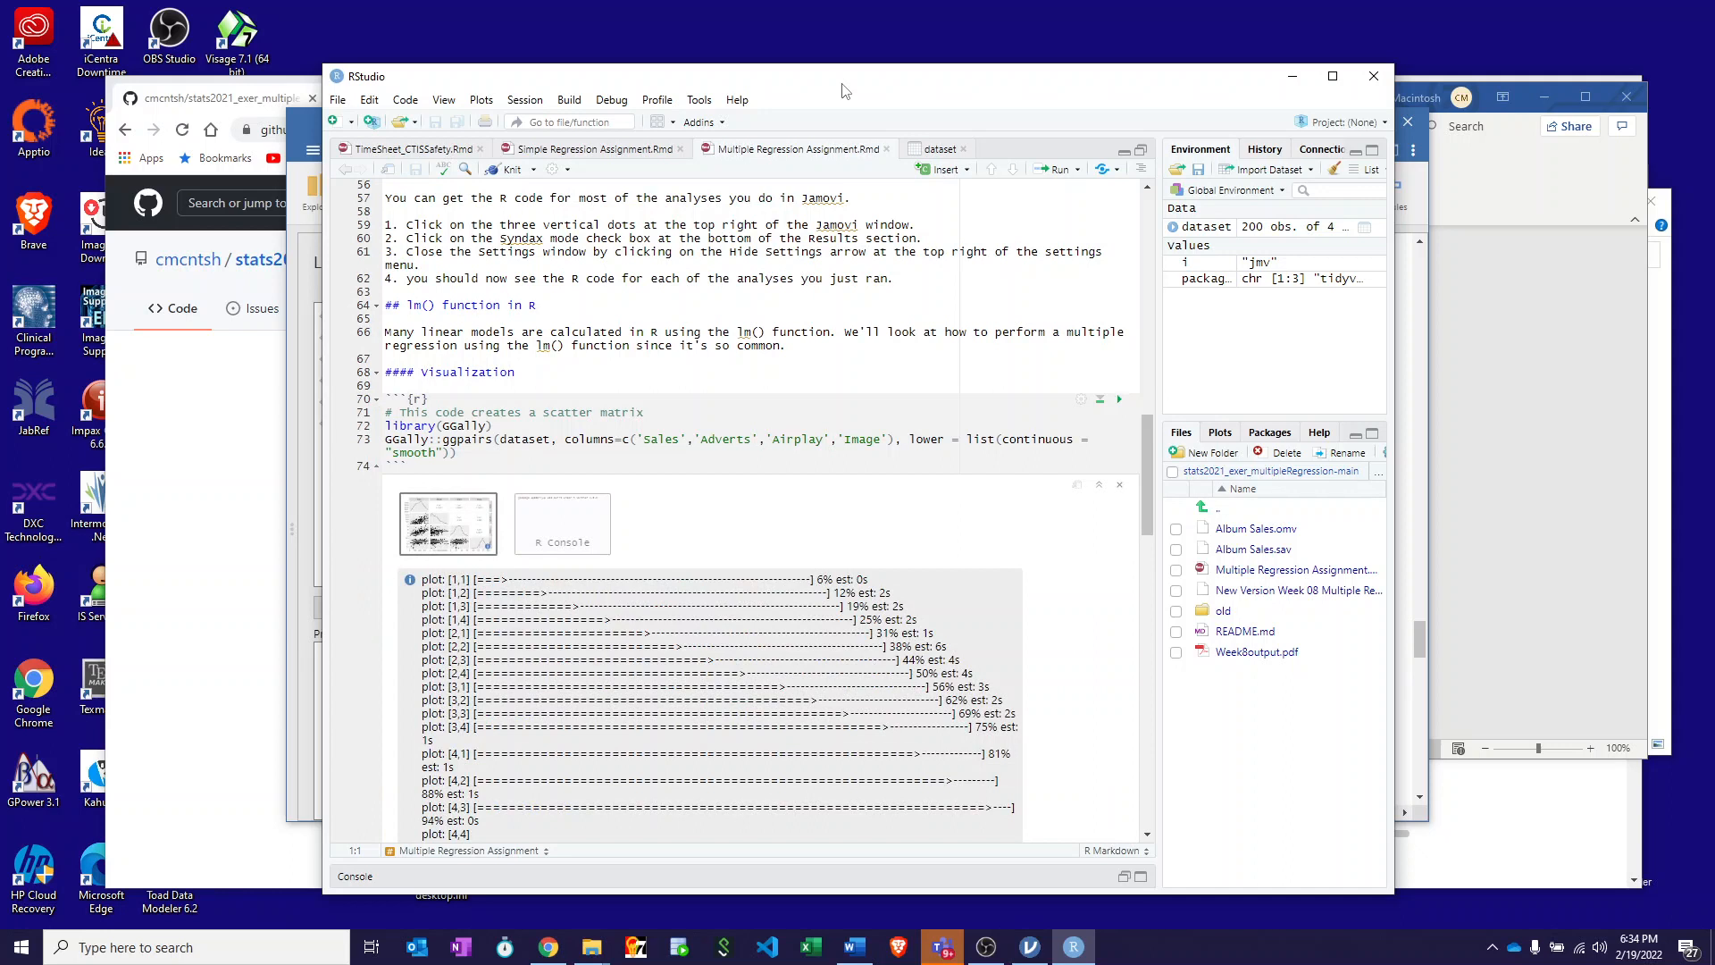
Step: Widen the RStudio window to examine the scatter matrix output below its chunk, and check the plot viewer
drag(844, 90, 646, 49)
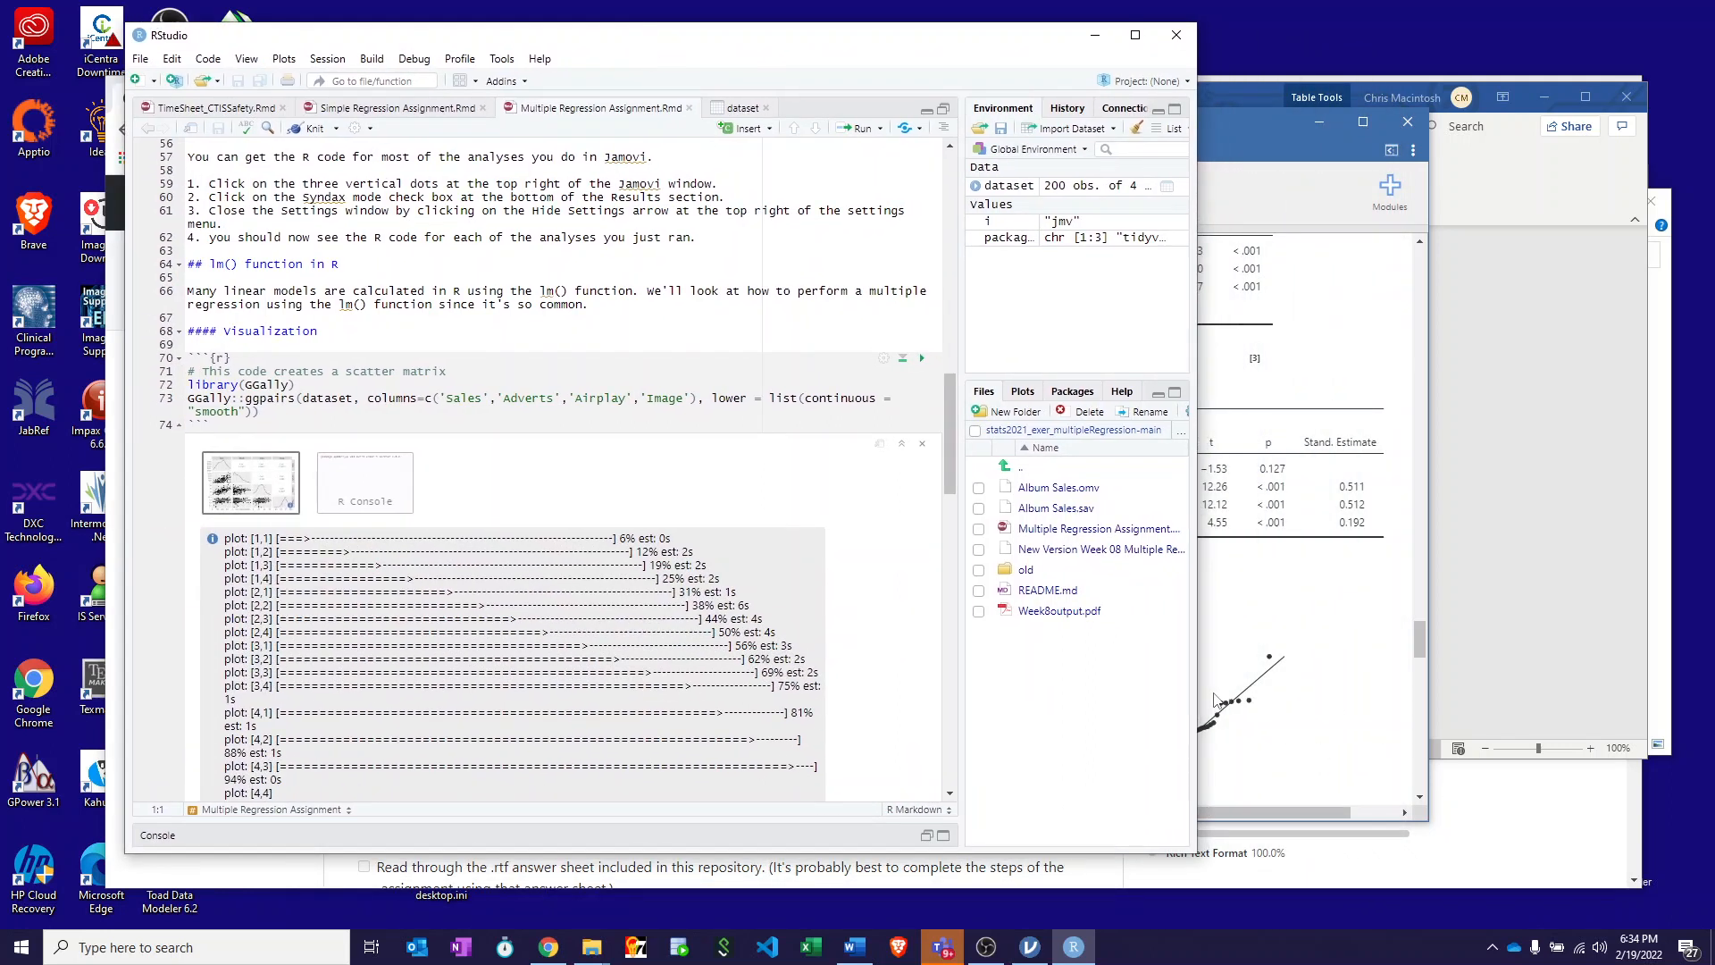
drag(1198, 702, 1489, 690)
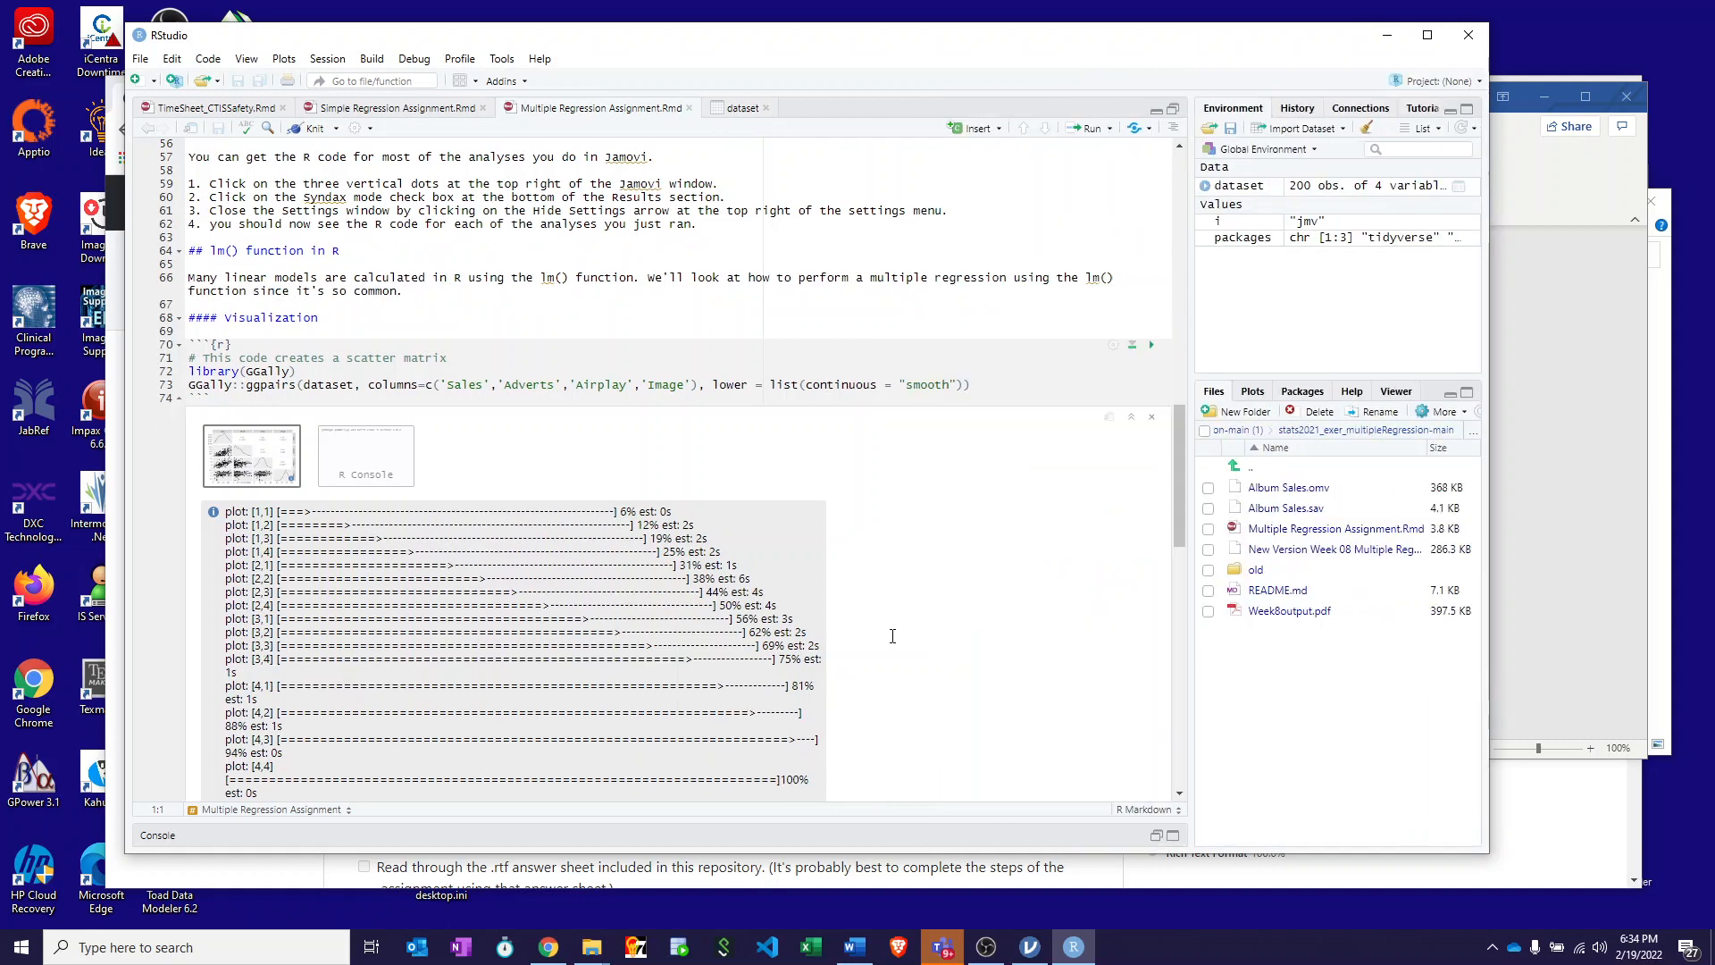
scroll(892, 635, down, 5)
scroll(909, 650, down, 7)
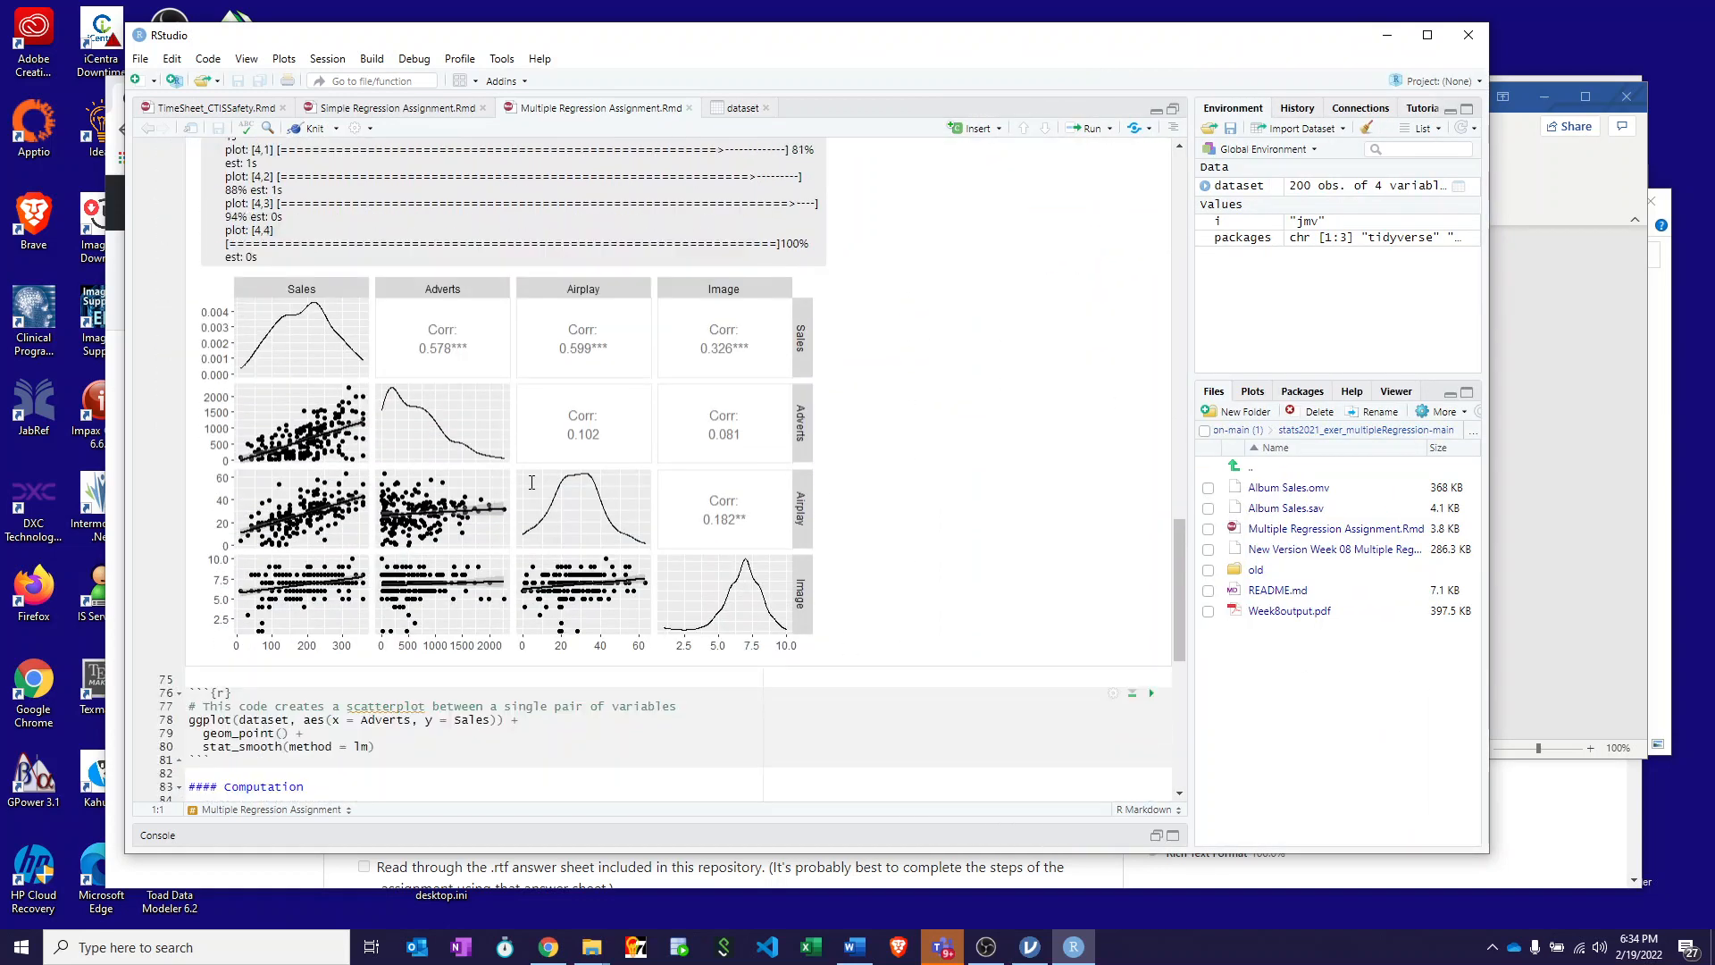
scroll(531, 482, up, 7)
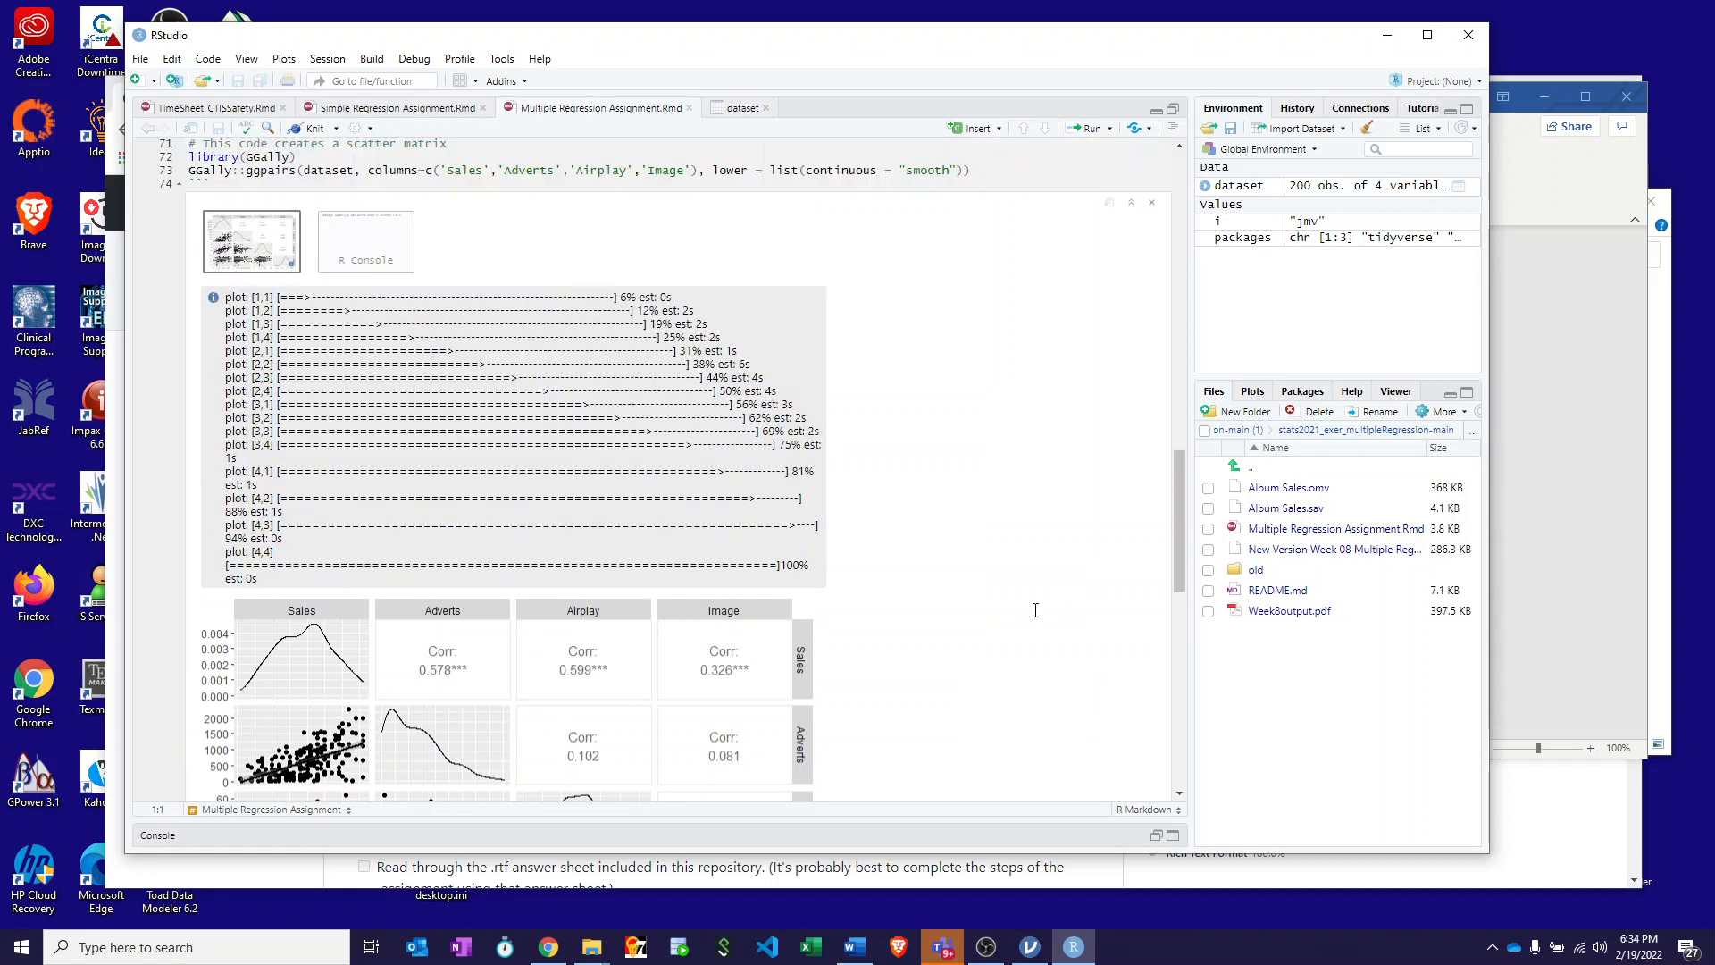
scroll(1035, 610, down, 4)
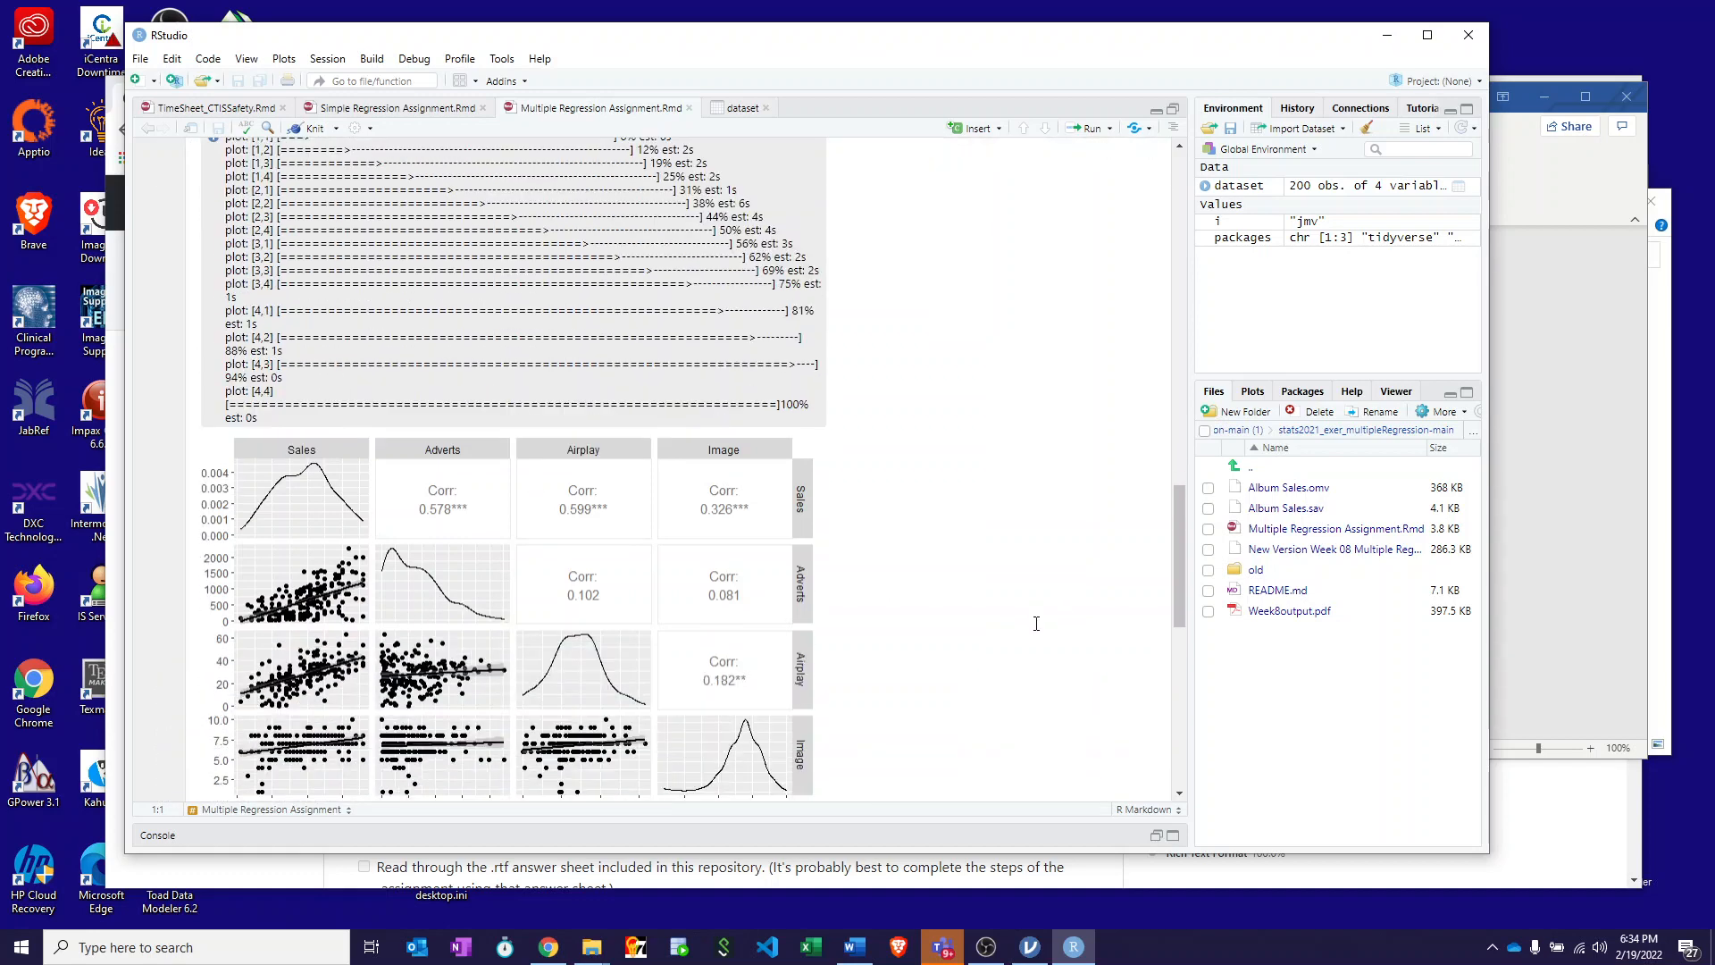
click(1252, 393)
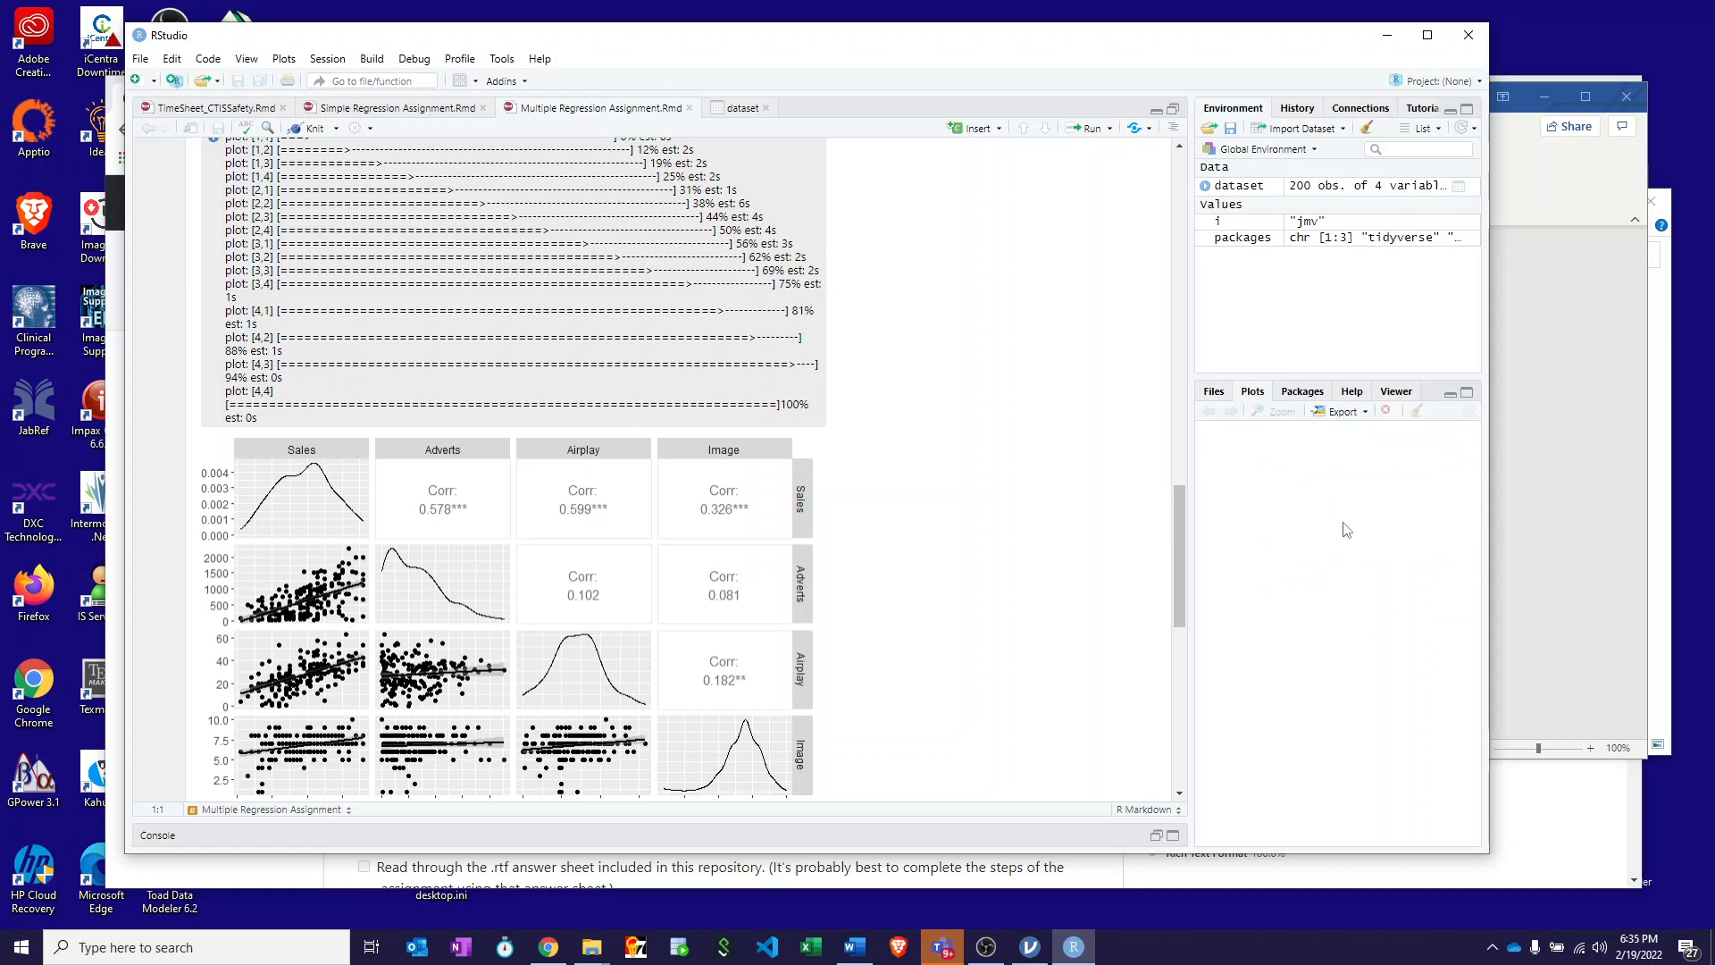
Step: Show the project folder's files and check the R Markdown document's preview and chunk output options
click(1212, 393)
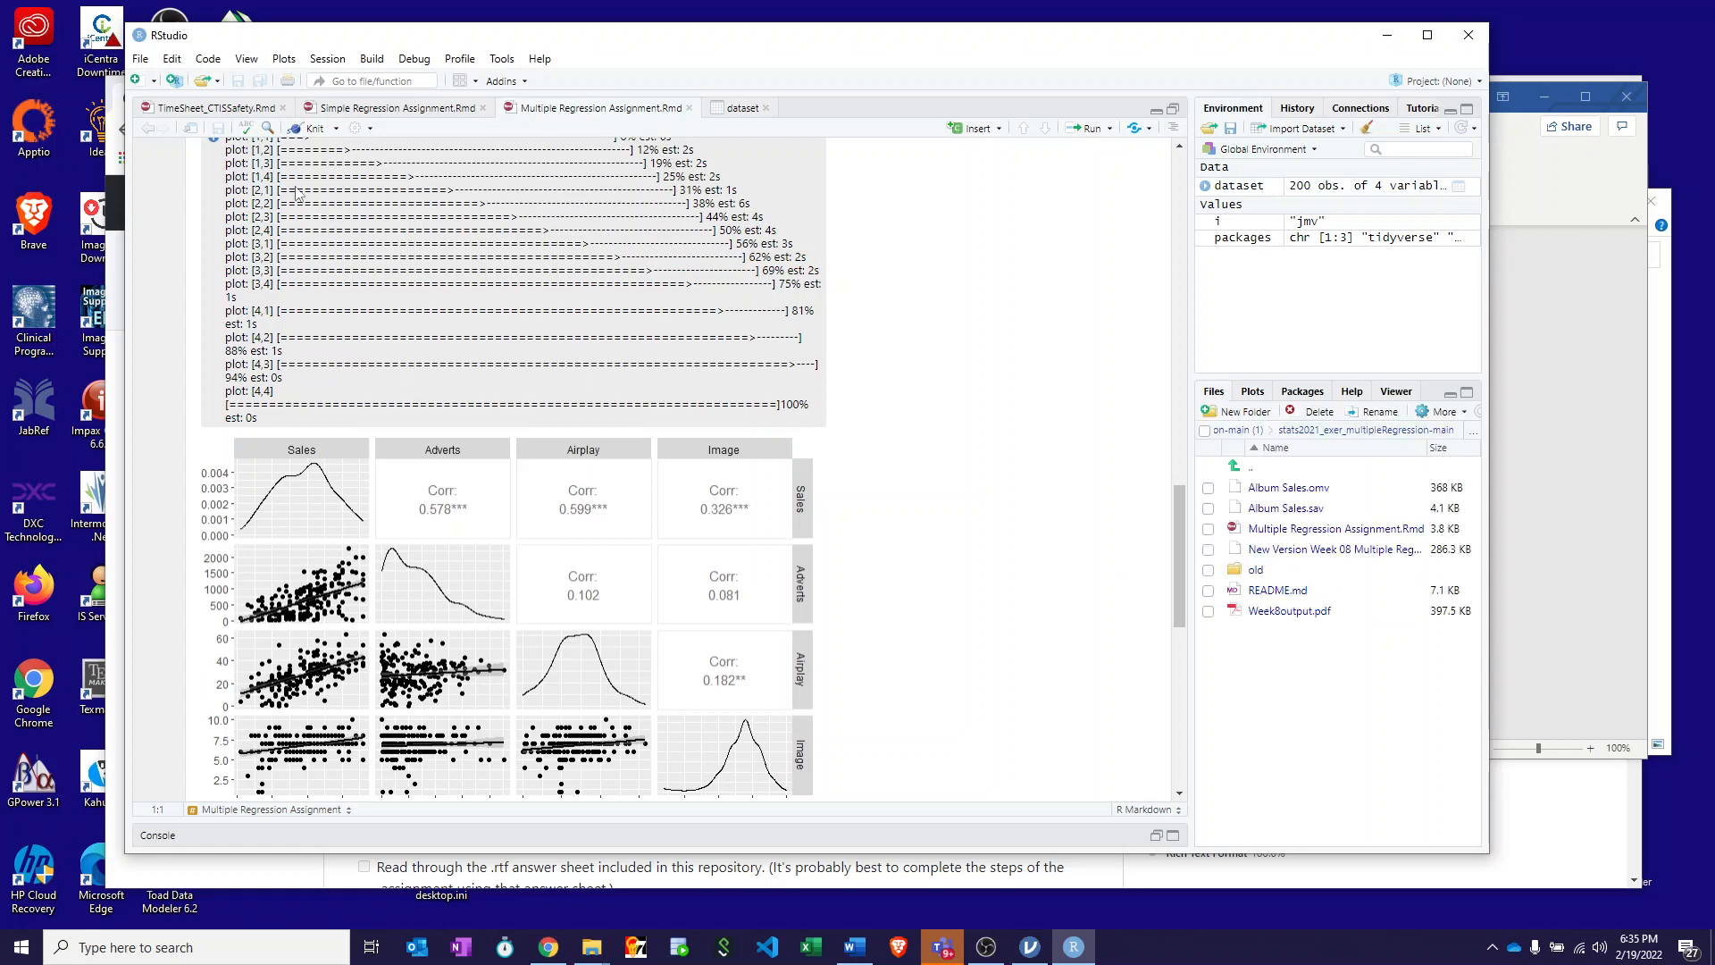
click(373, 132)
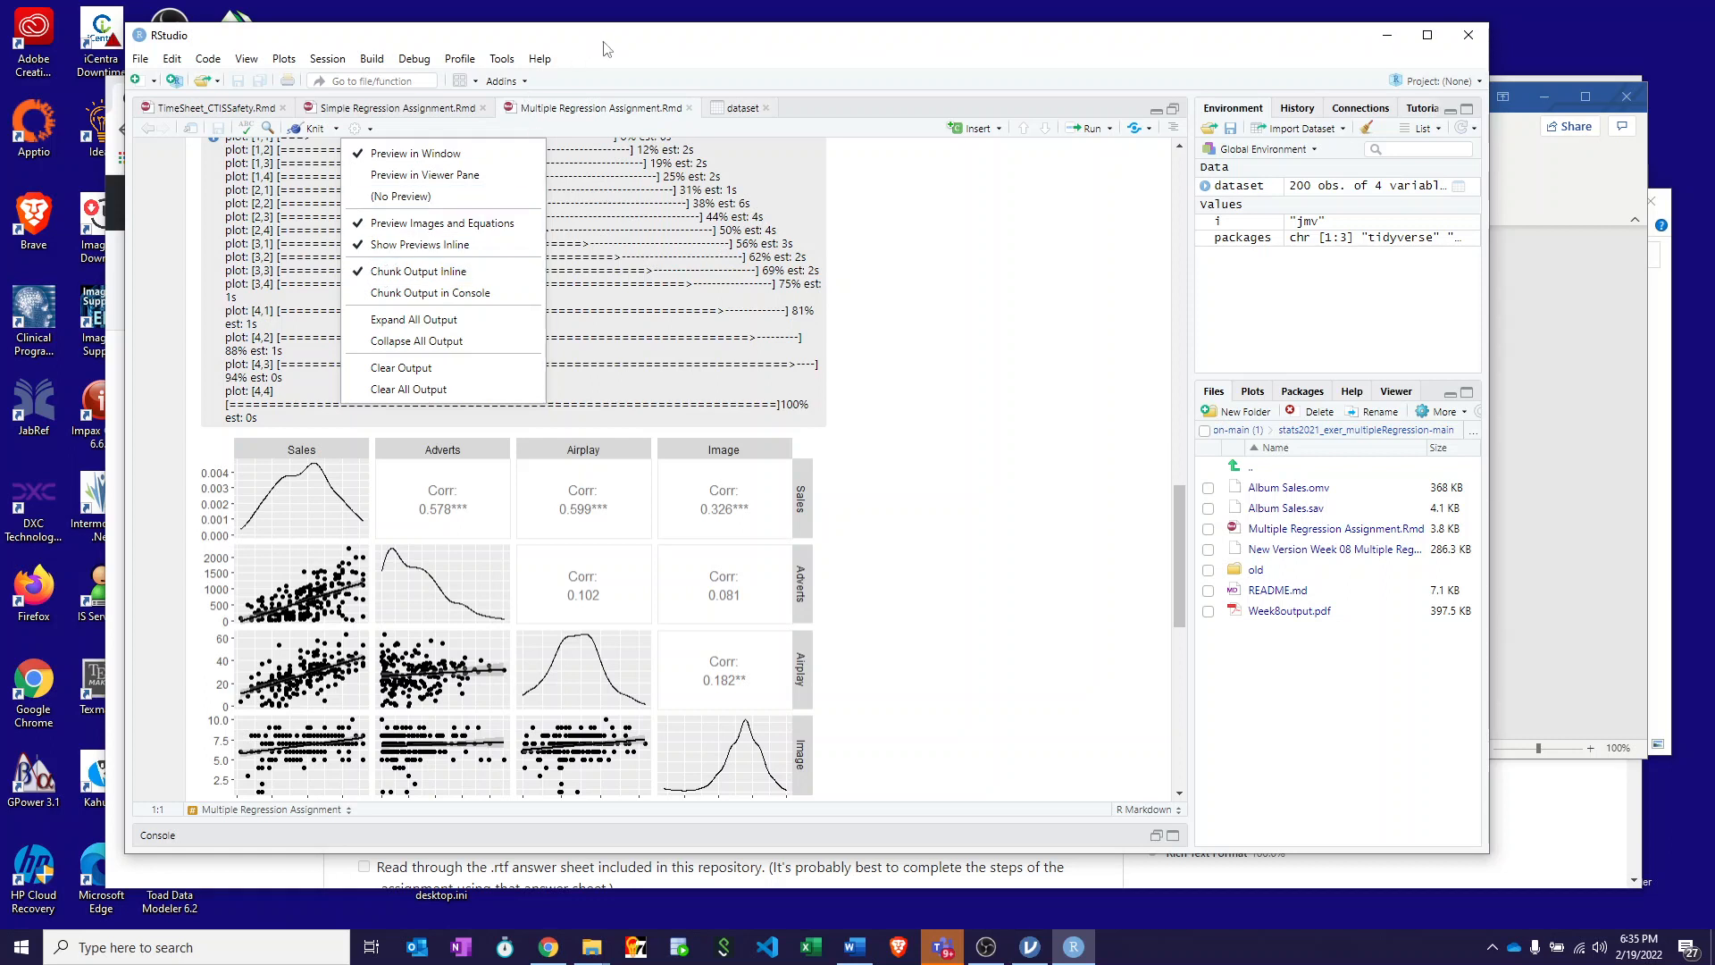
click(372, 131)
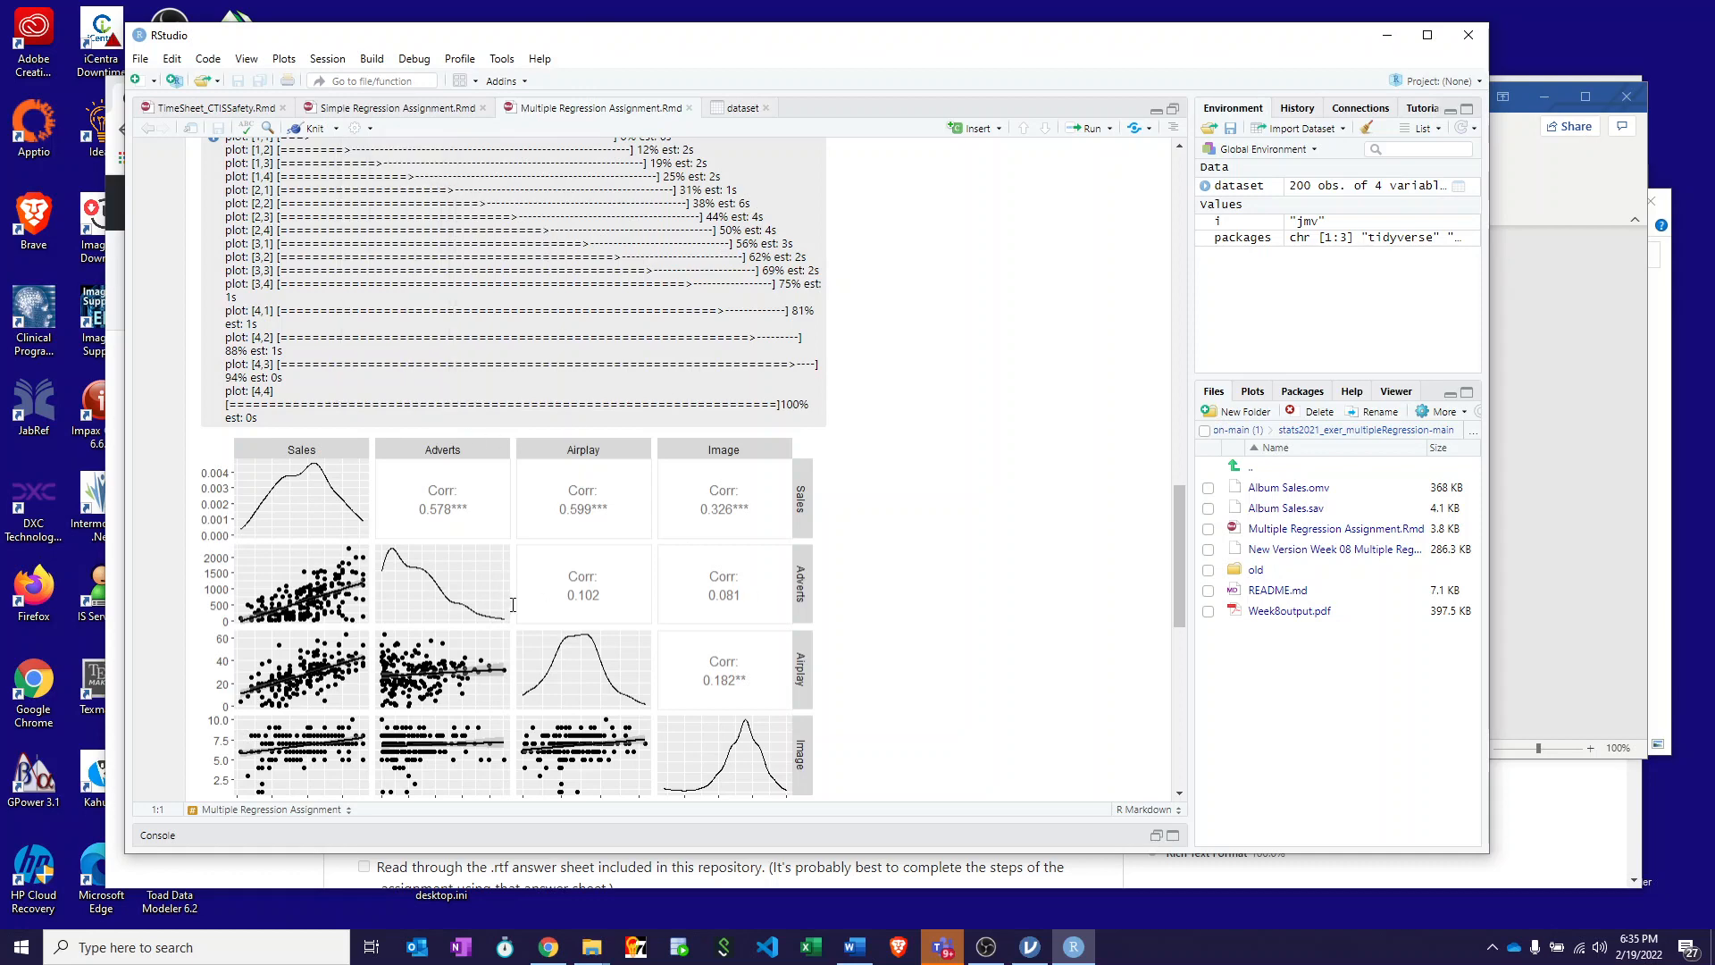
Step: Run the ggplot chunk that draws a scatterplot of Sales against Adverts with a linear fit line
scroll(632, 601, down, 4)
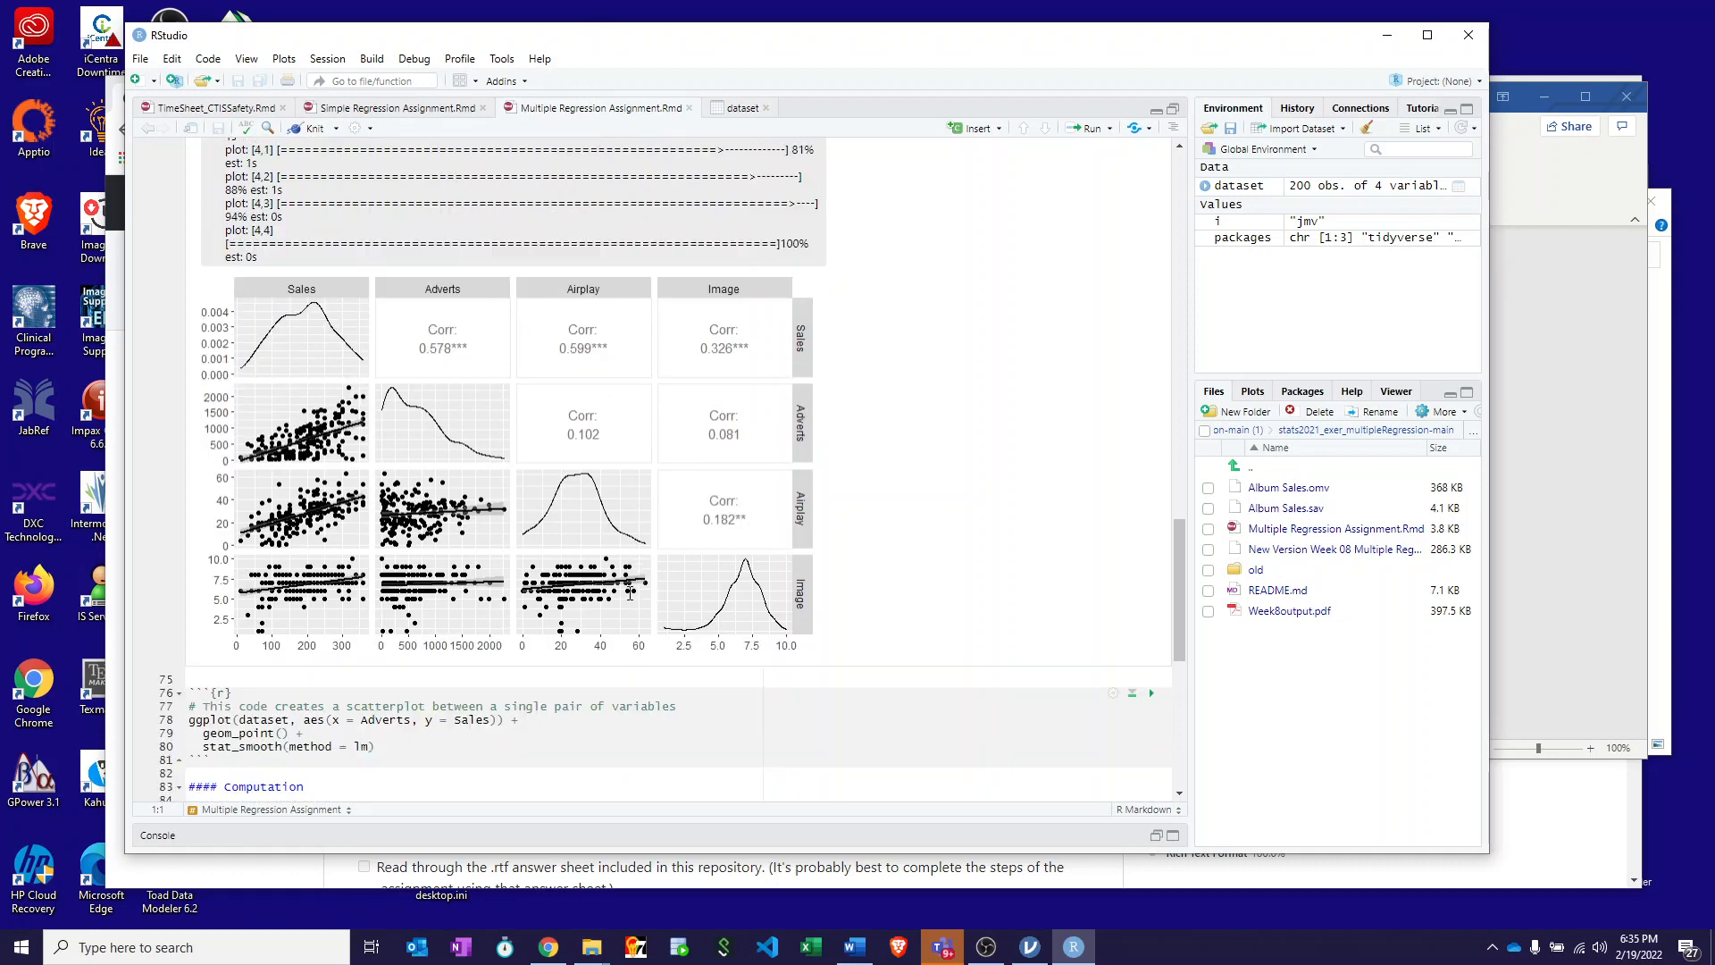
scroll(629, 593, down, 4)
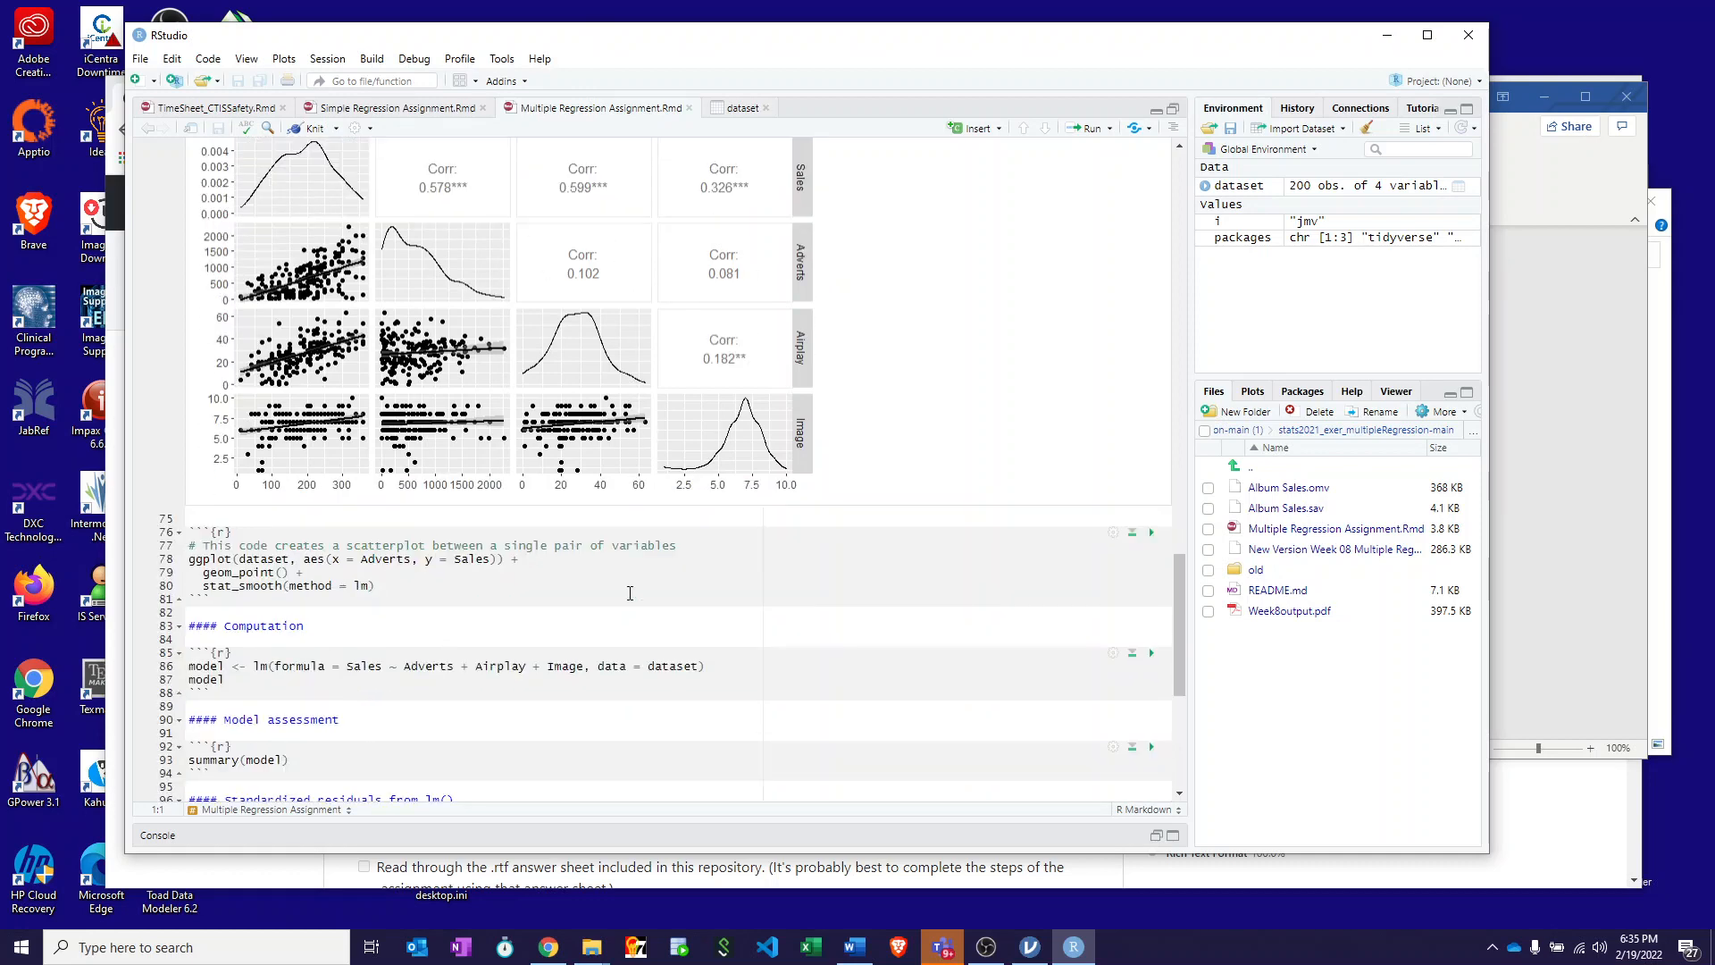
click(1151, 532)
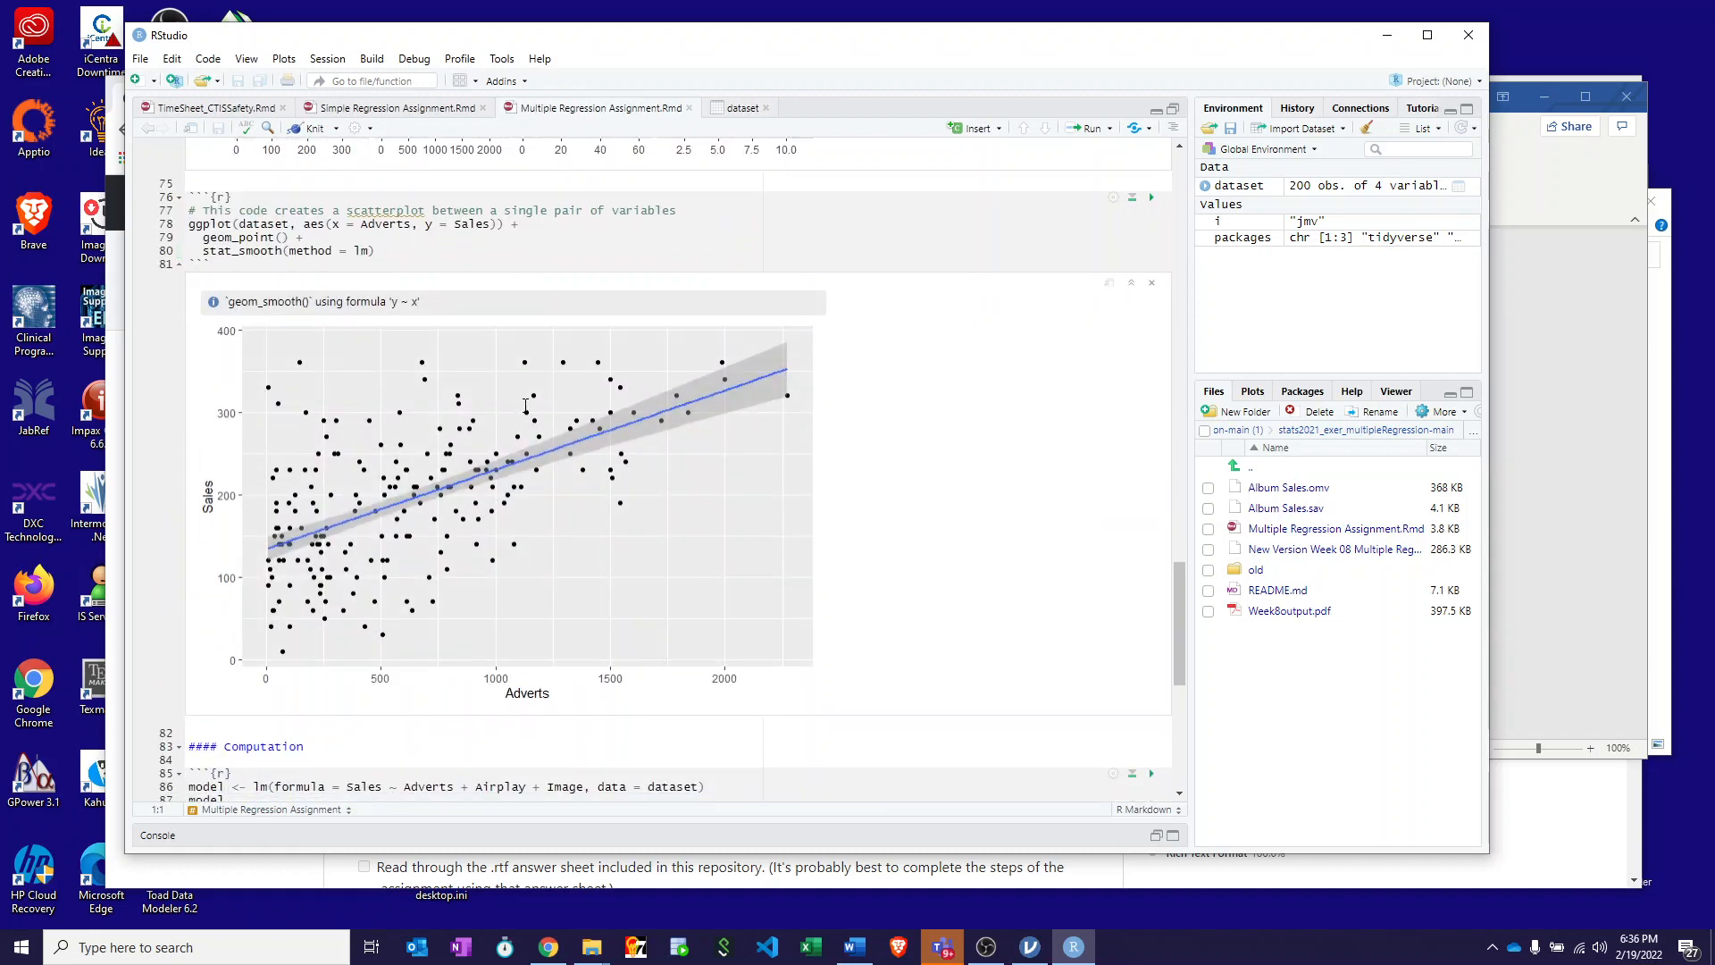
Step: Run the Computation chunk that fits the lm() model of Sales on Adverts, Airplay and Image
scroll(525, 405, down, 3)
scroll(525, 406, down, 3)
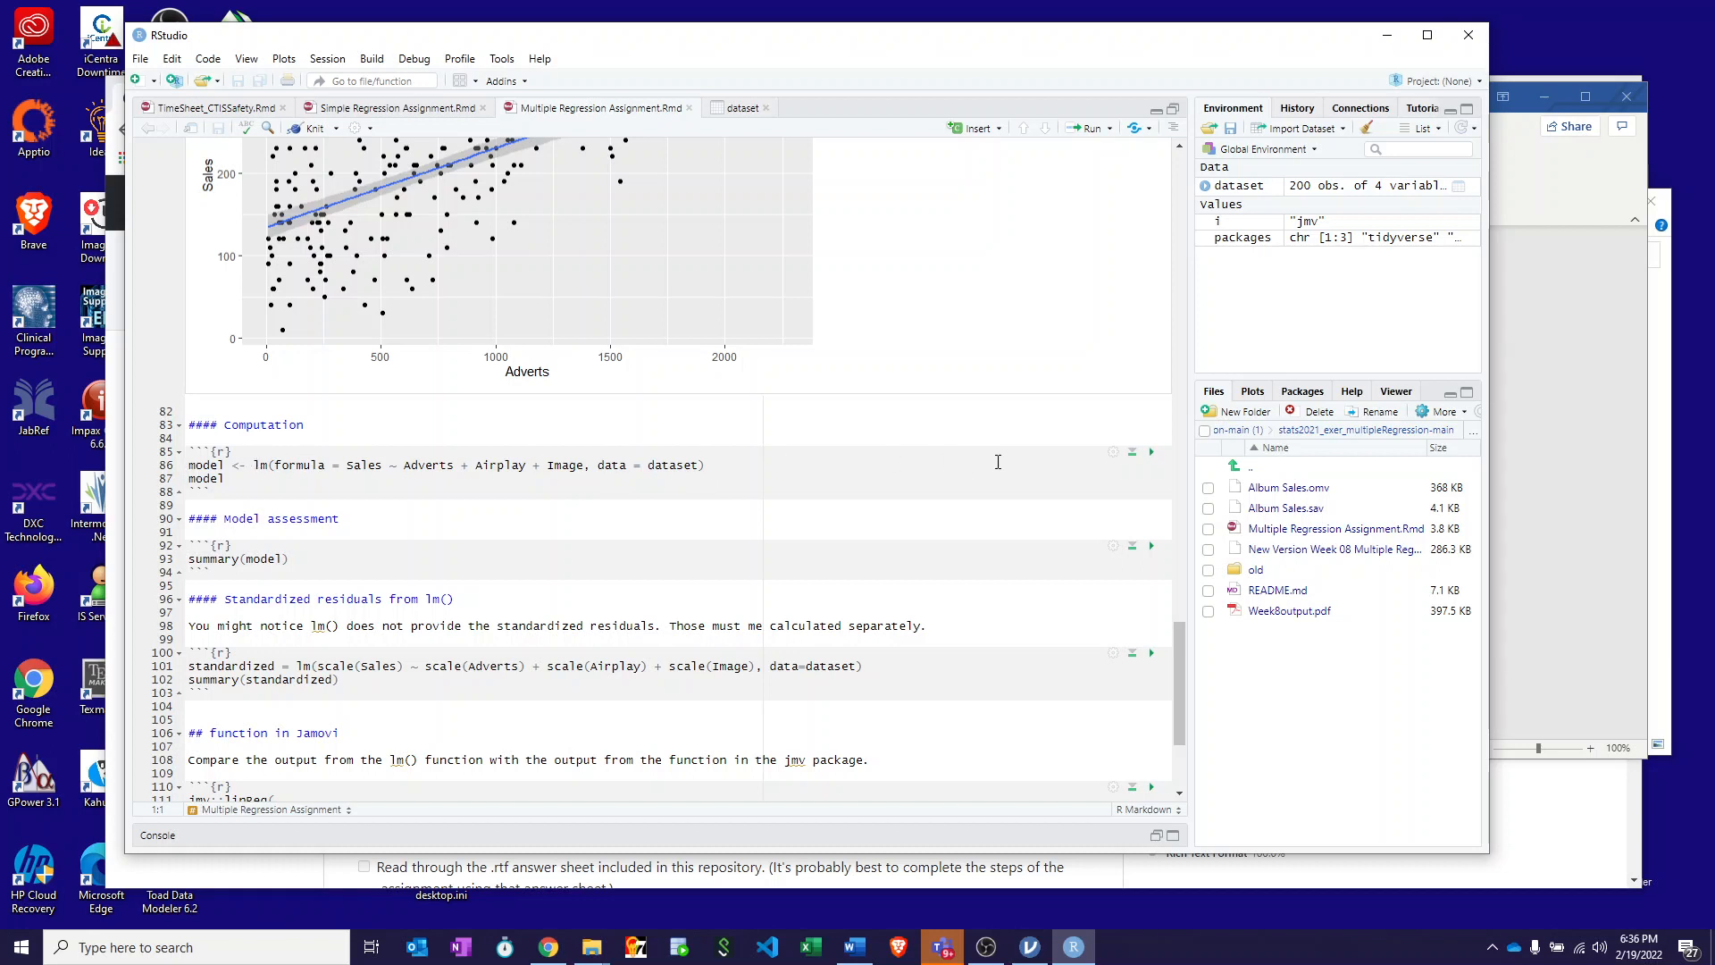
click(1151, 452)
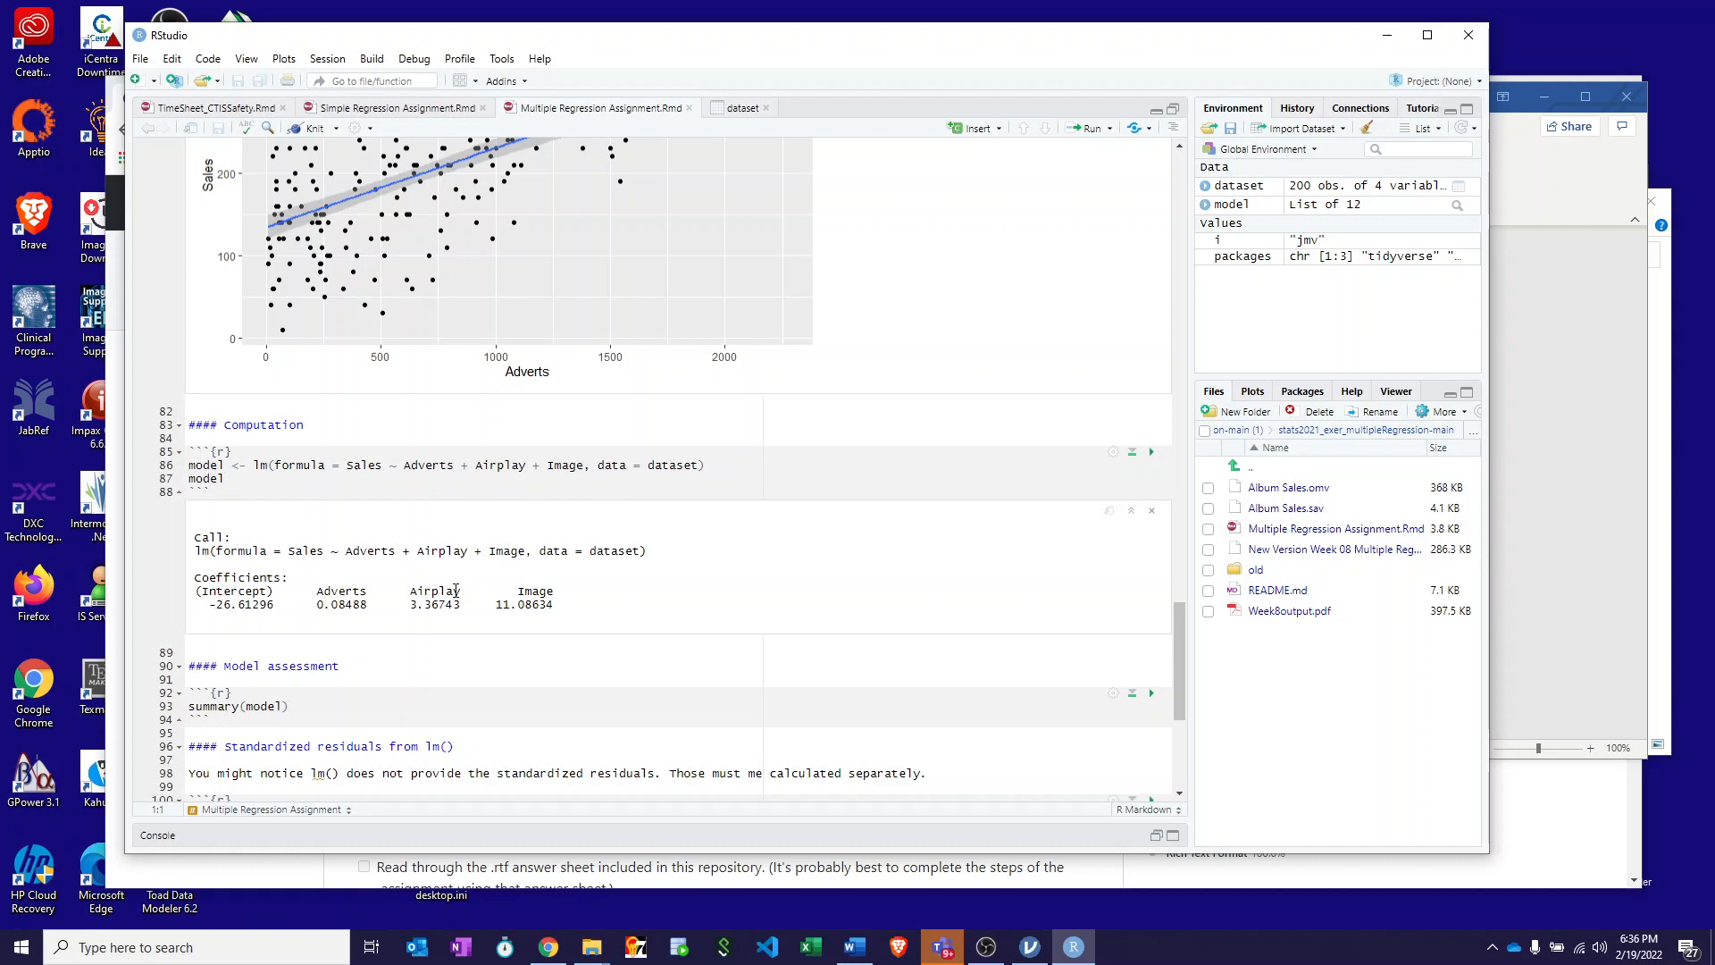
Step: Run the Model assessment chunk with summary(model) and examine its output
scroll(456, 591, down, 3)
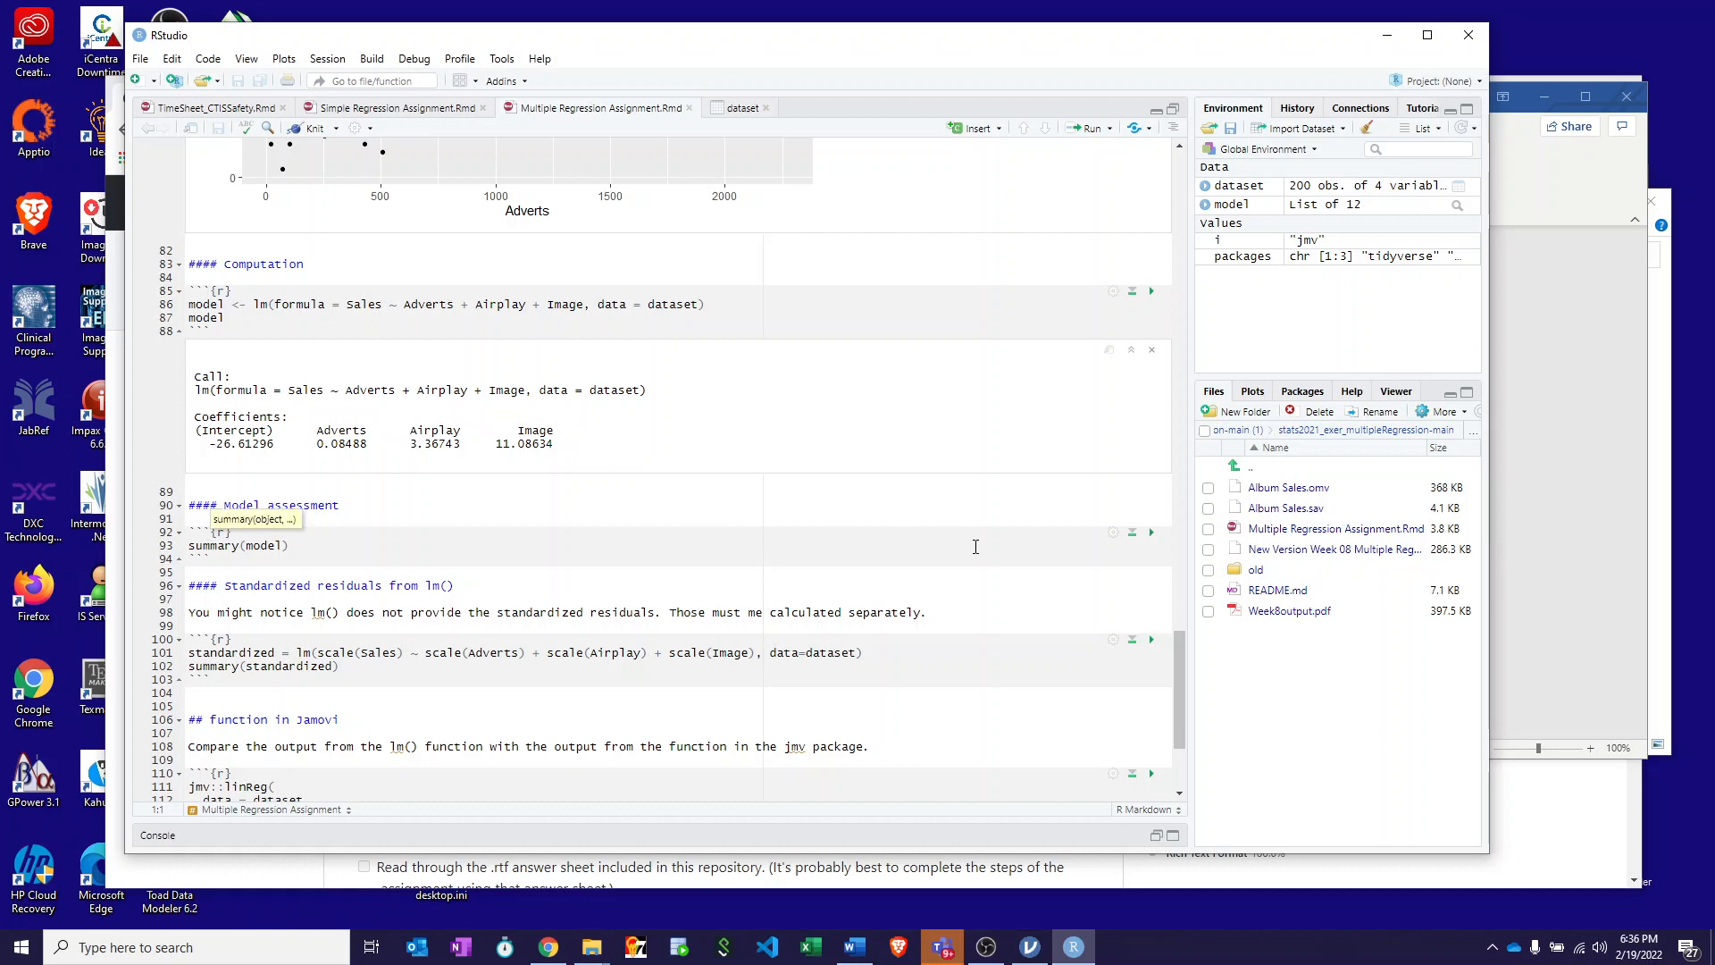
click(1151, 532)
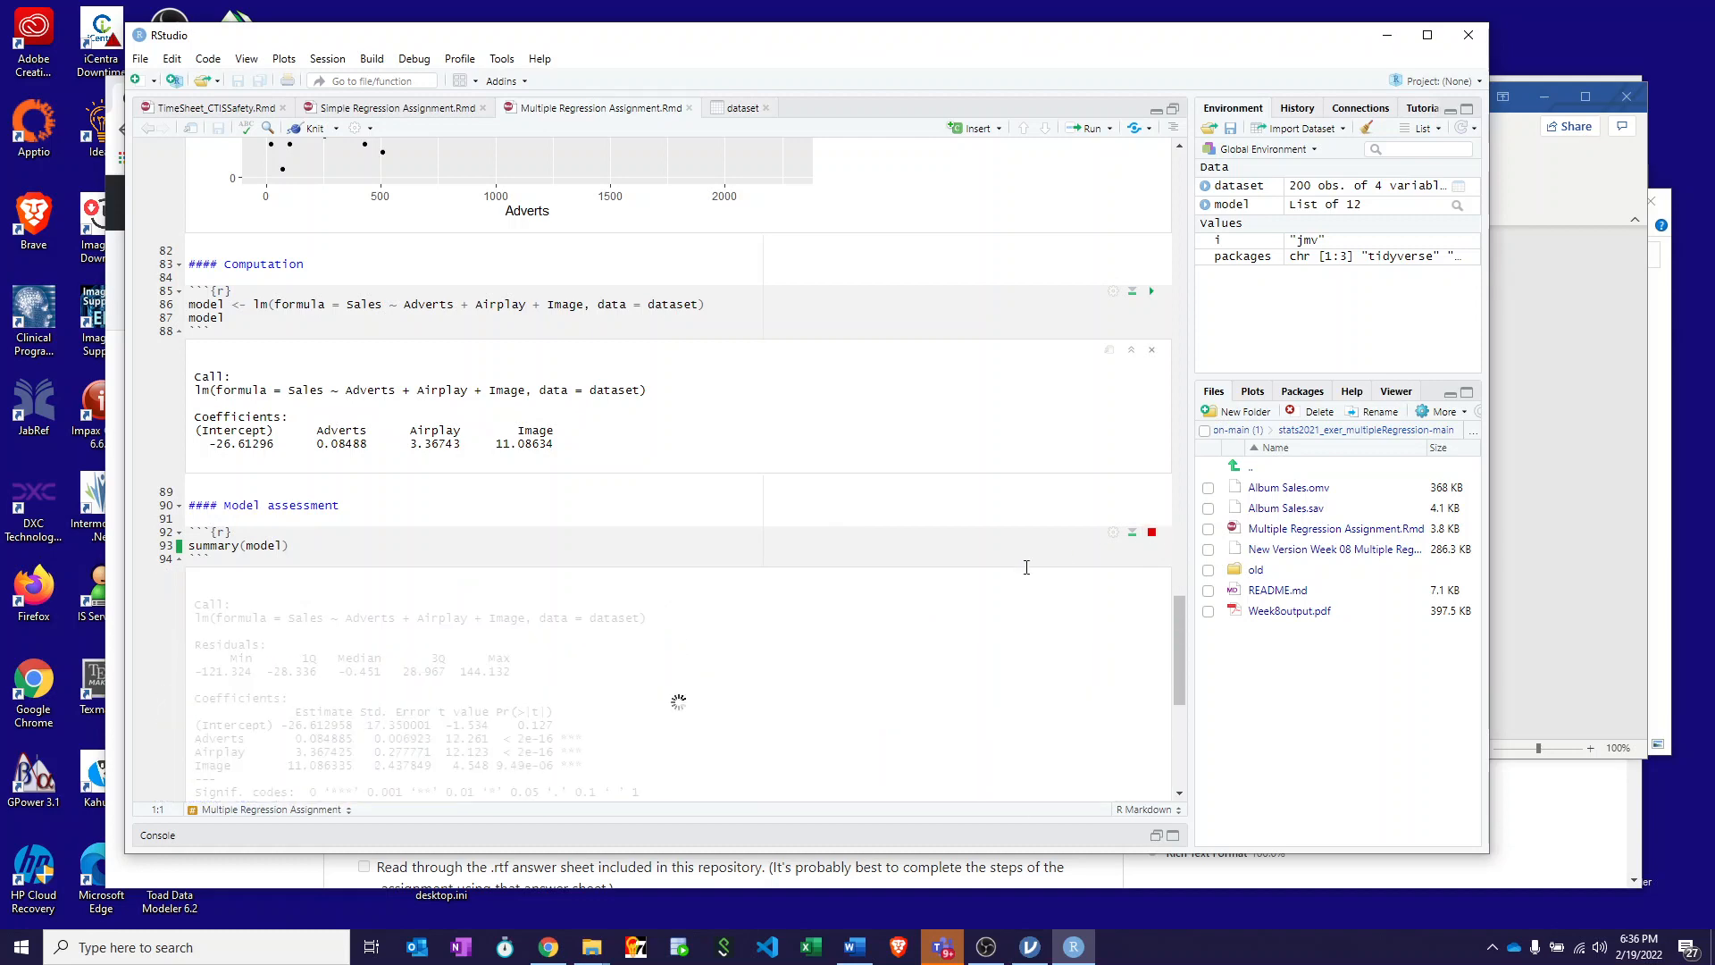
scroll(650, 665, down, 1)
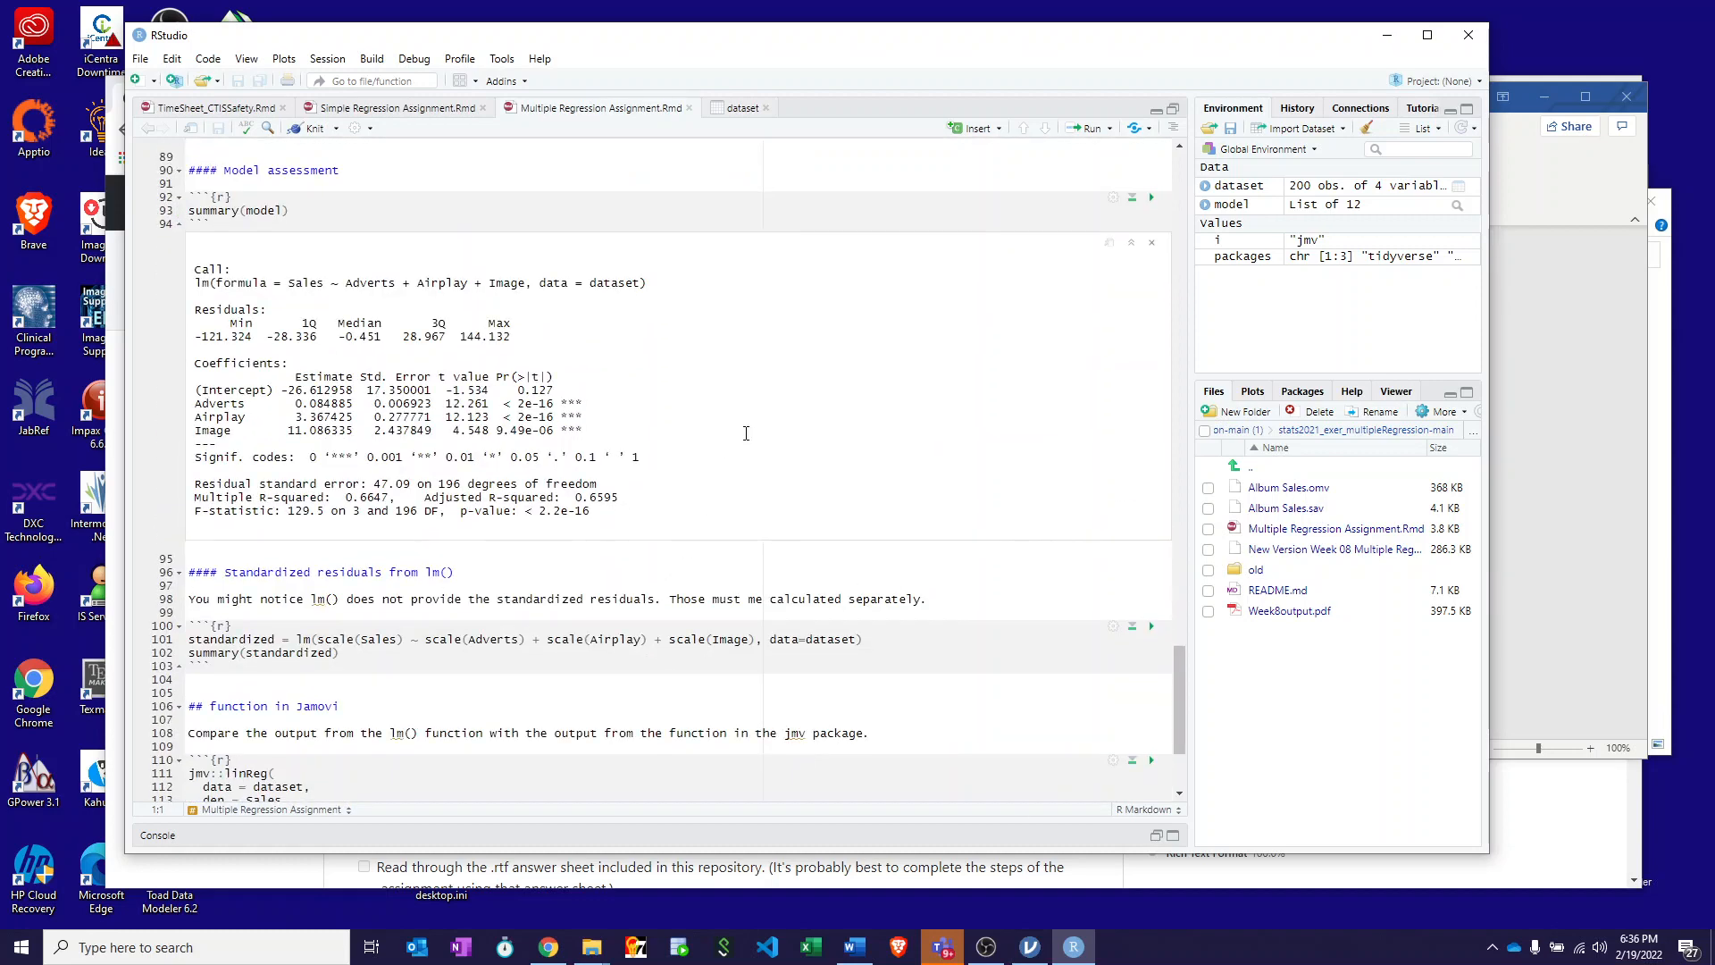
scroll(746, 433, up, 1)
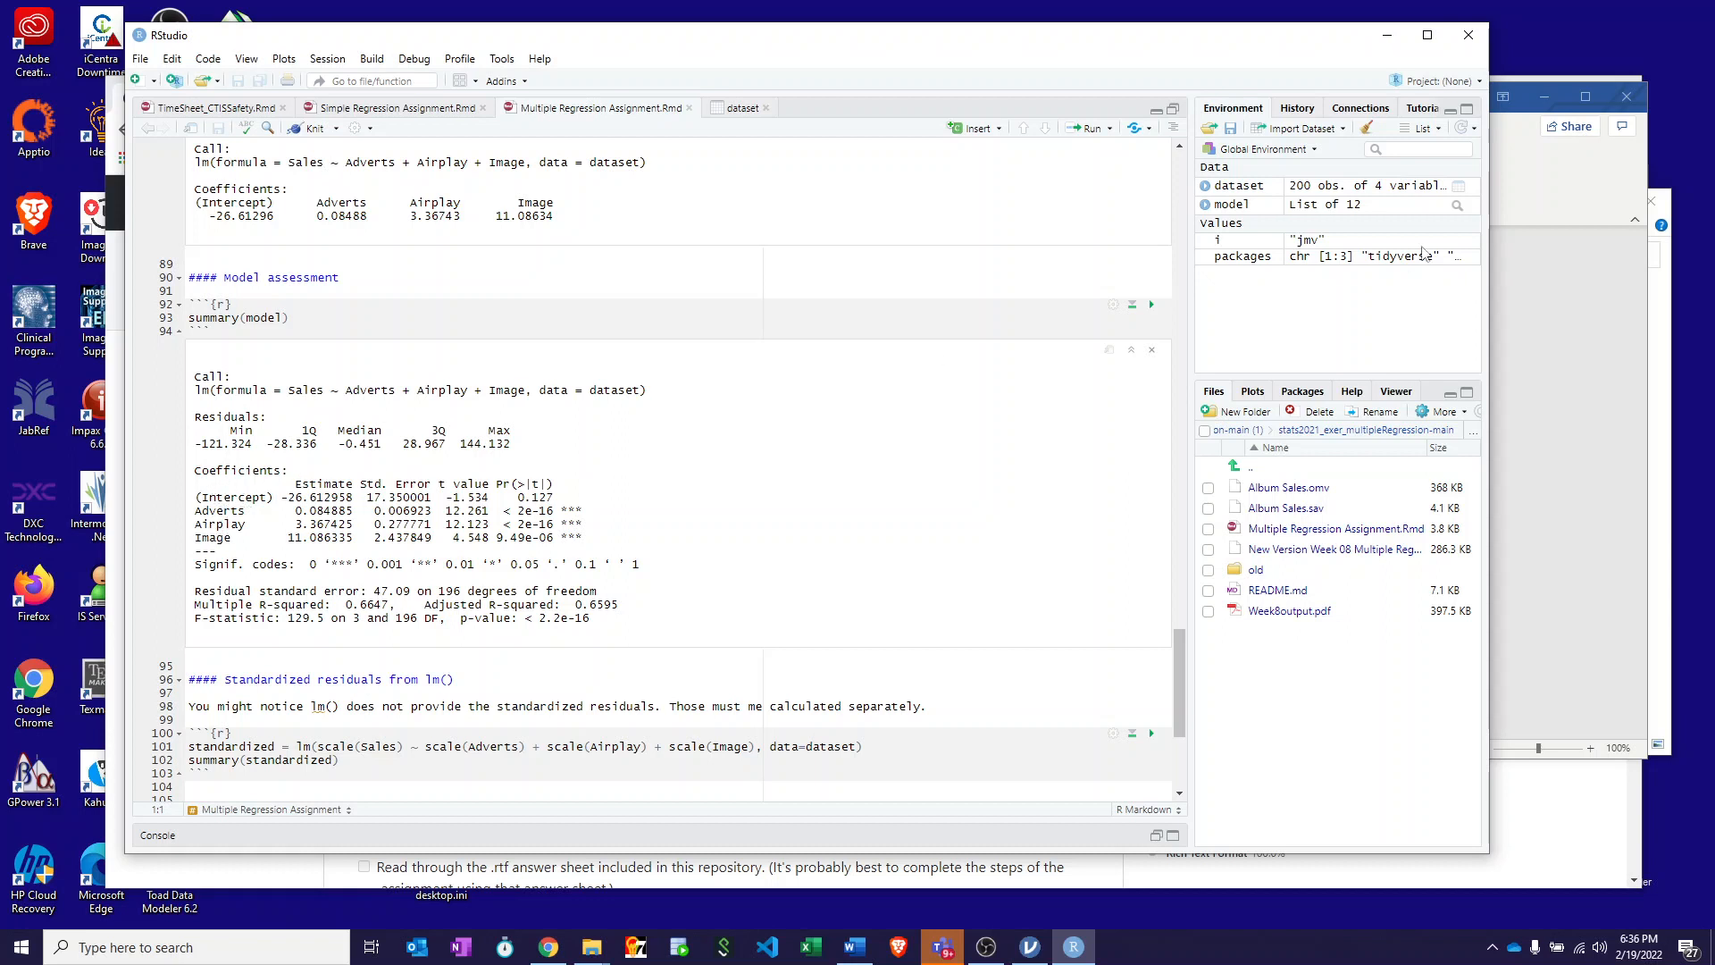
Step: Minimize the Word answer sheet and compare jamovi's Model Coefficients table with the summary(model) output in RStudio
click(1563, 198)
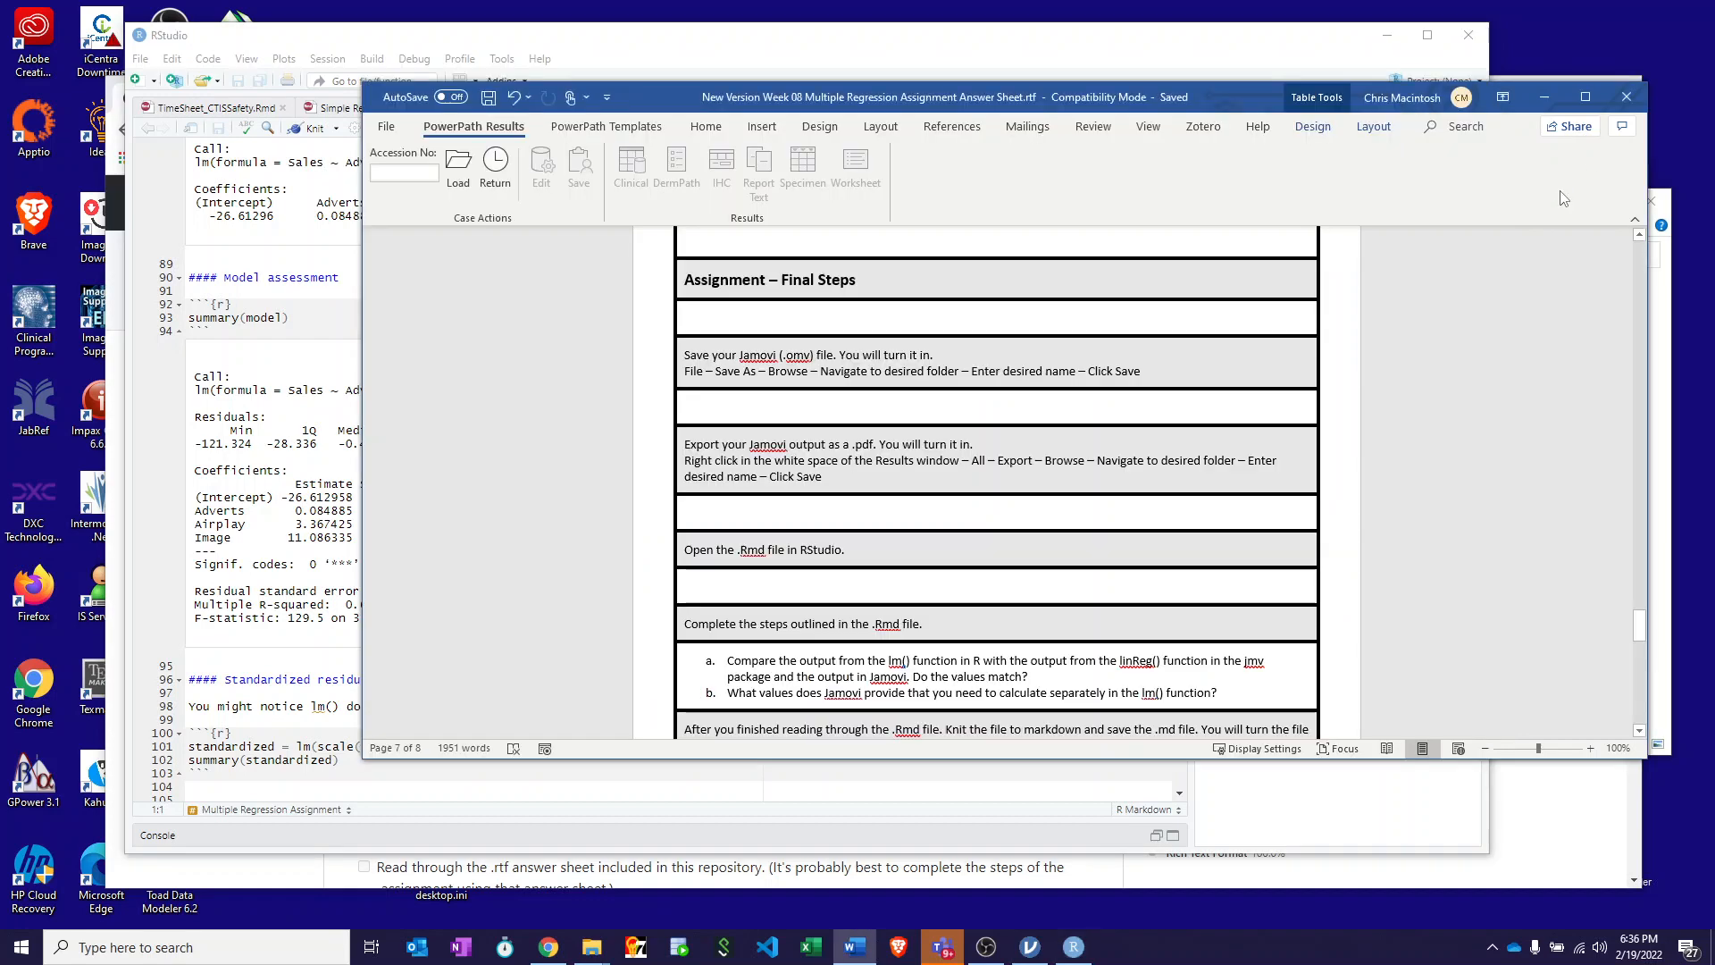
click(1544, 98)
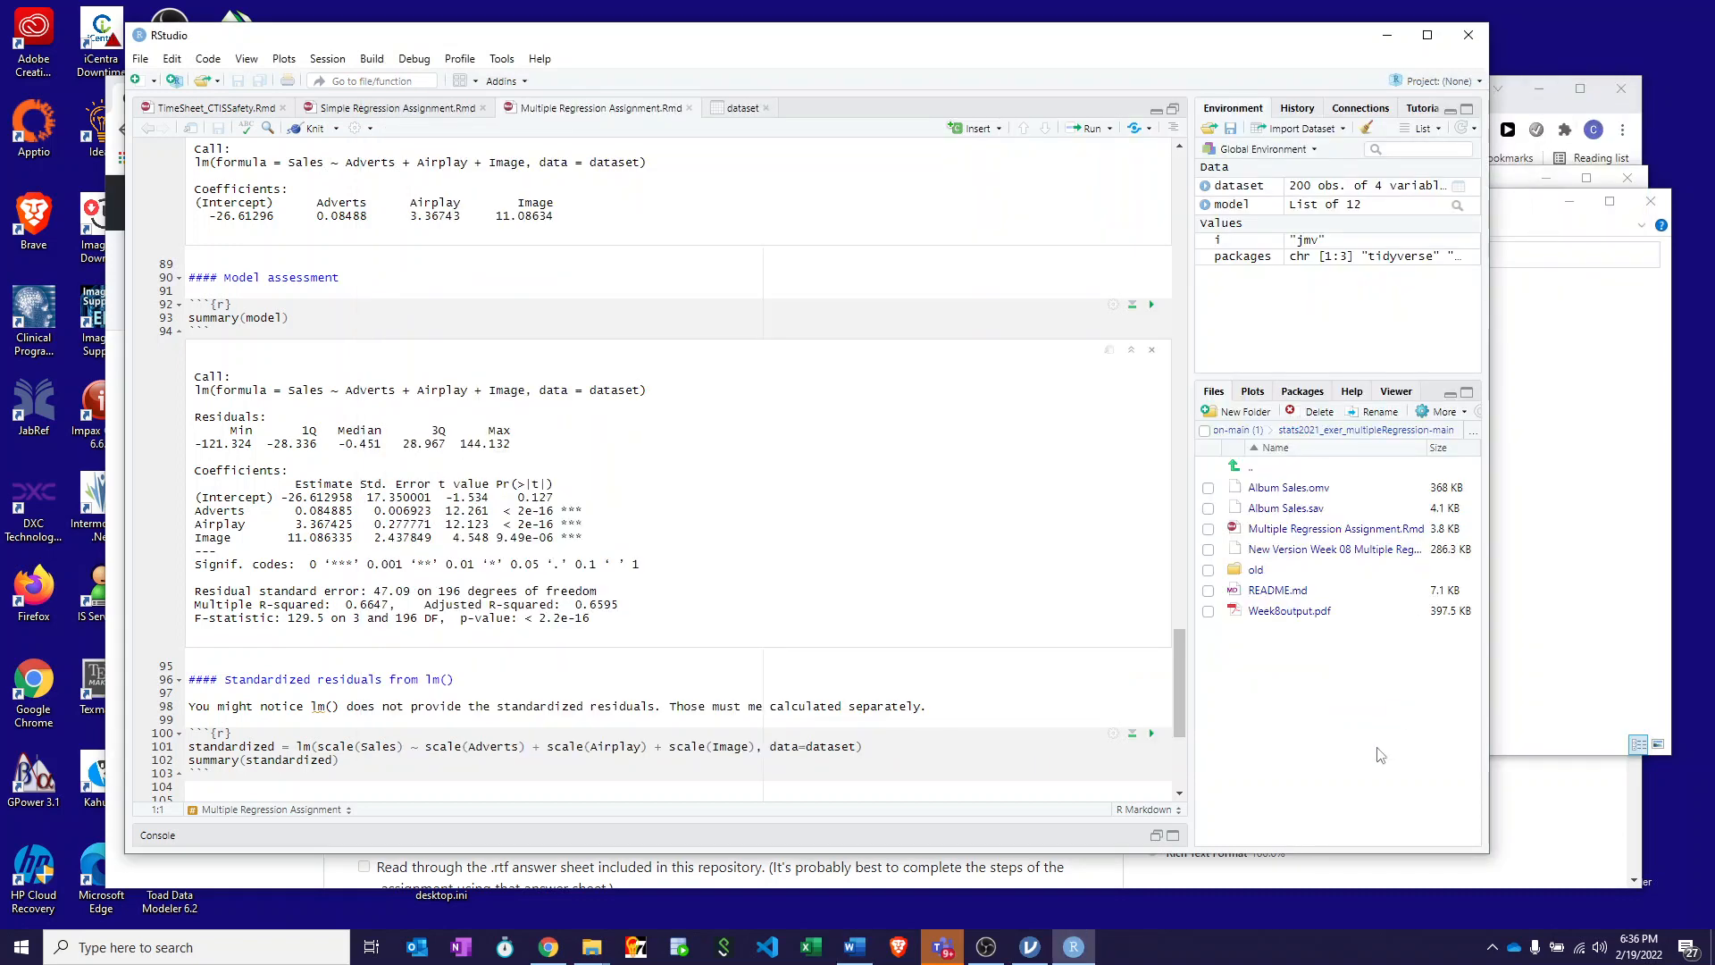
click(1027, 952)
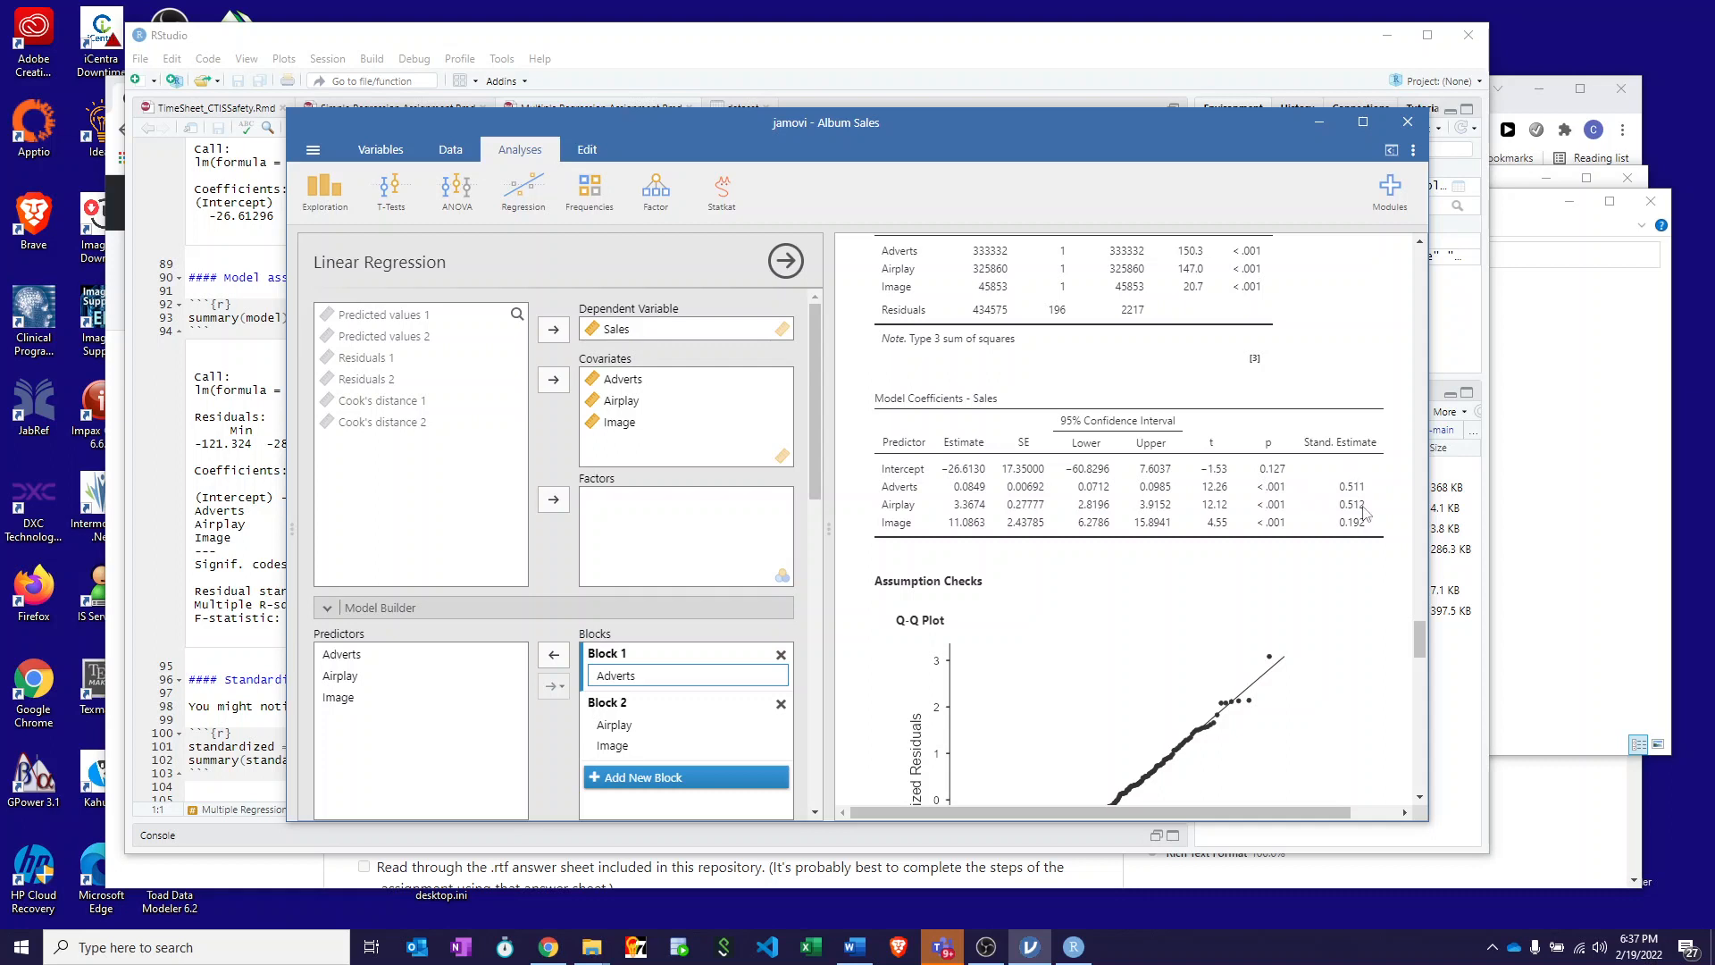
drag(660, 121, 1011, 126)
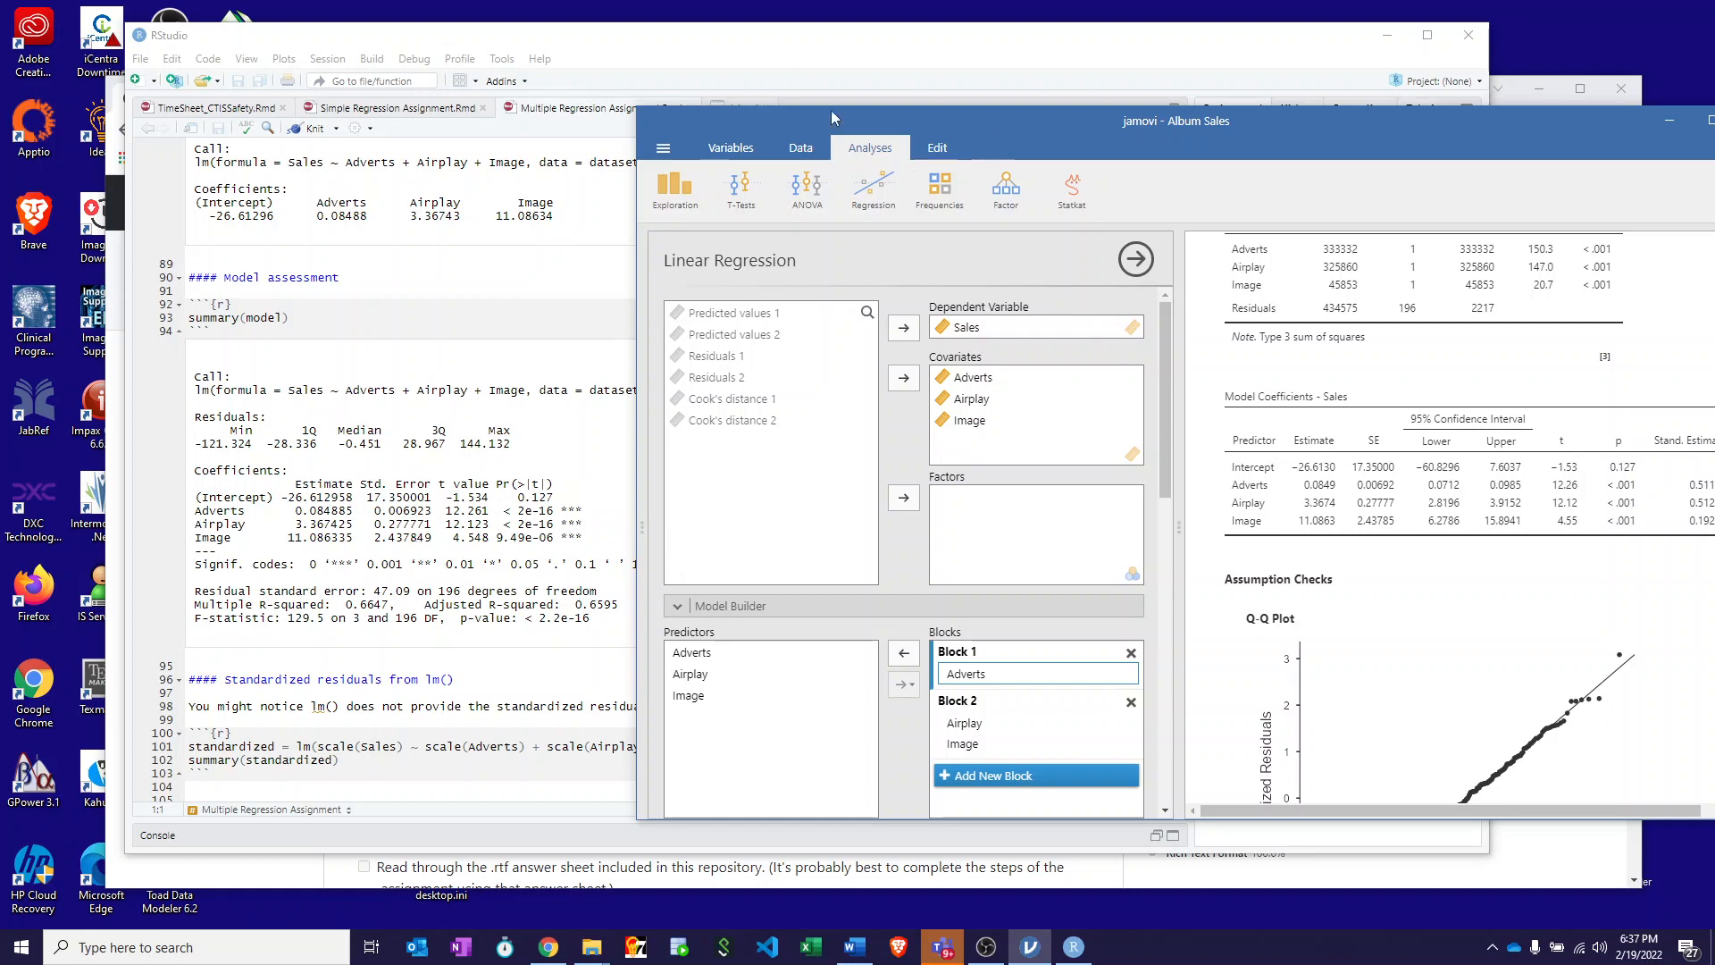
click(635, 42)
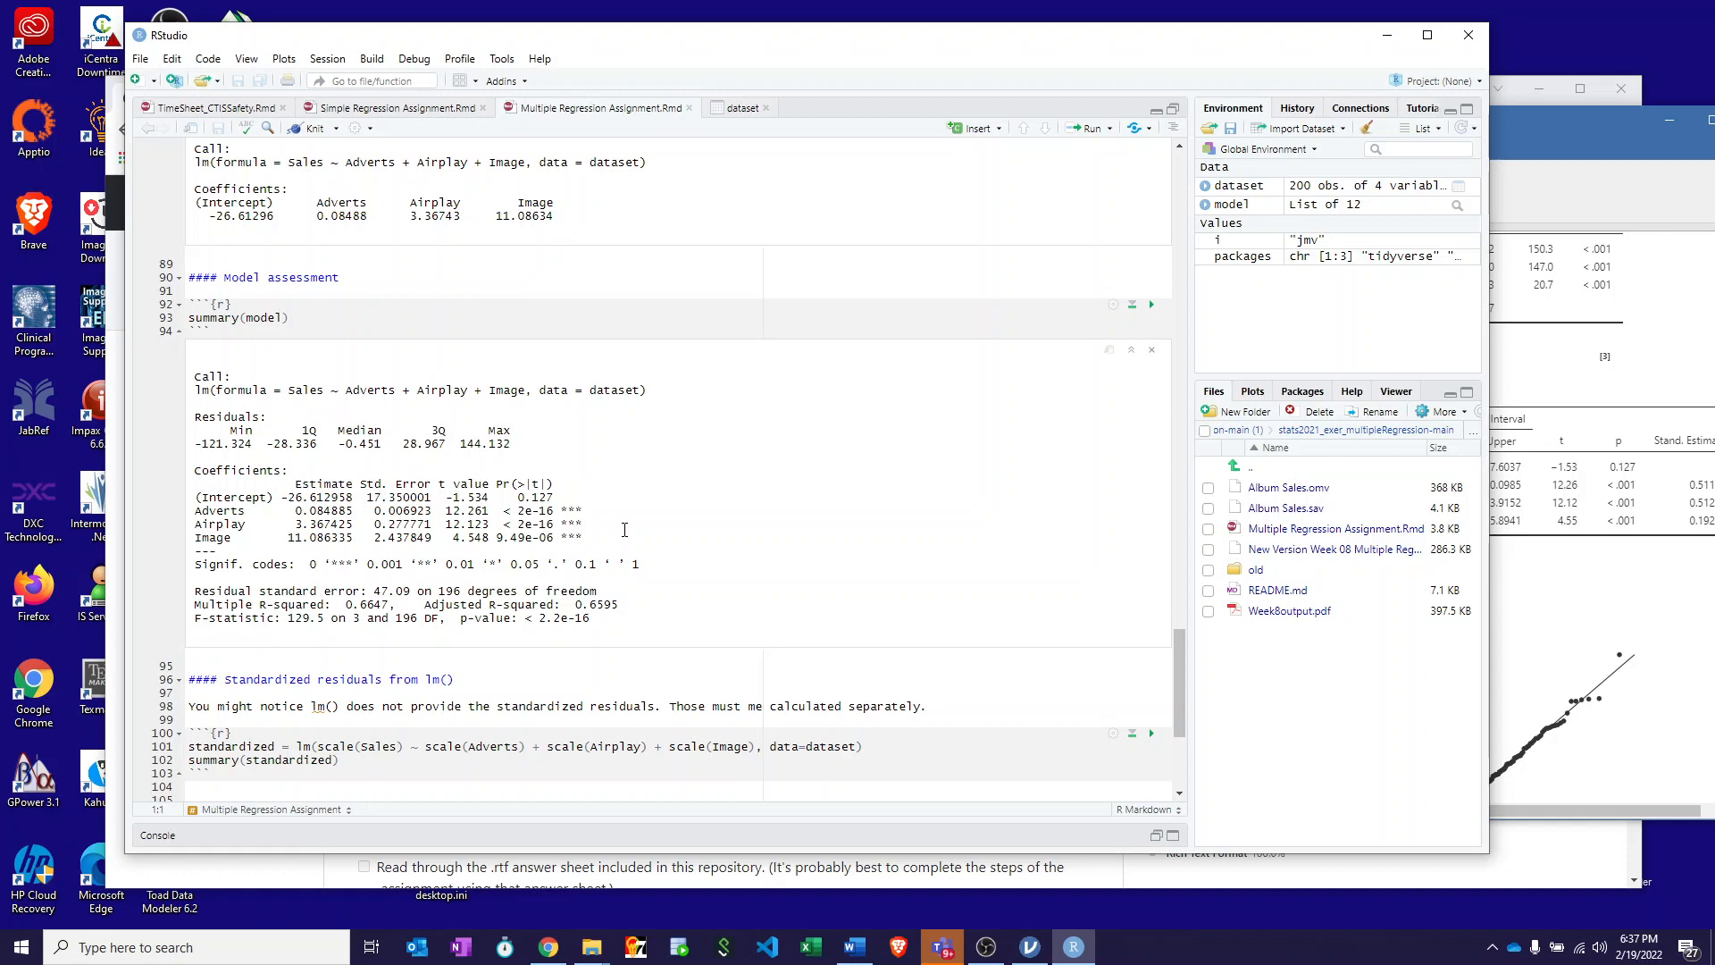
Step: Run the standardized lm() chunk that scales Sales, Adverts, Airplay and Image and summarizes the model
scroll(625, 530, down, 3)
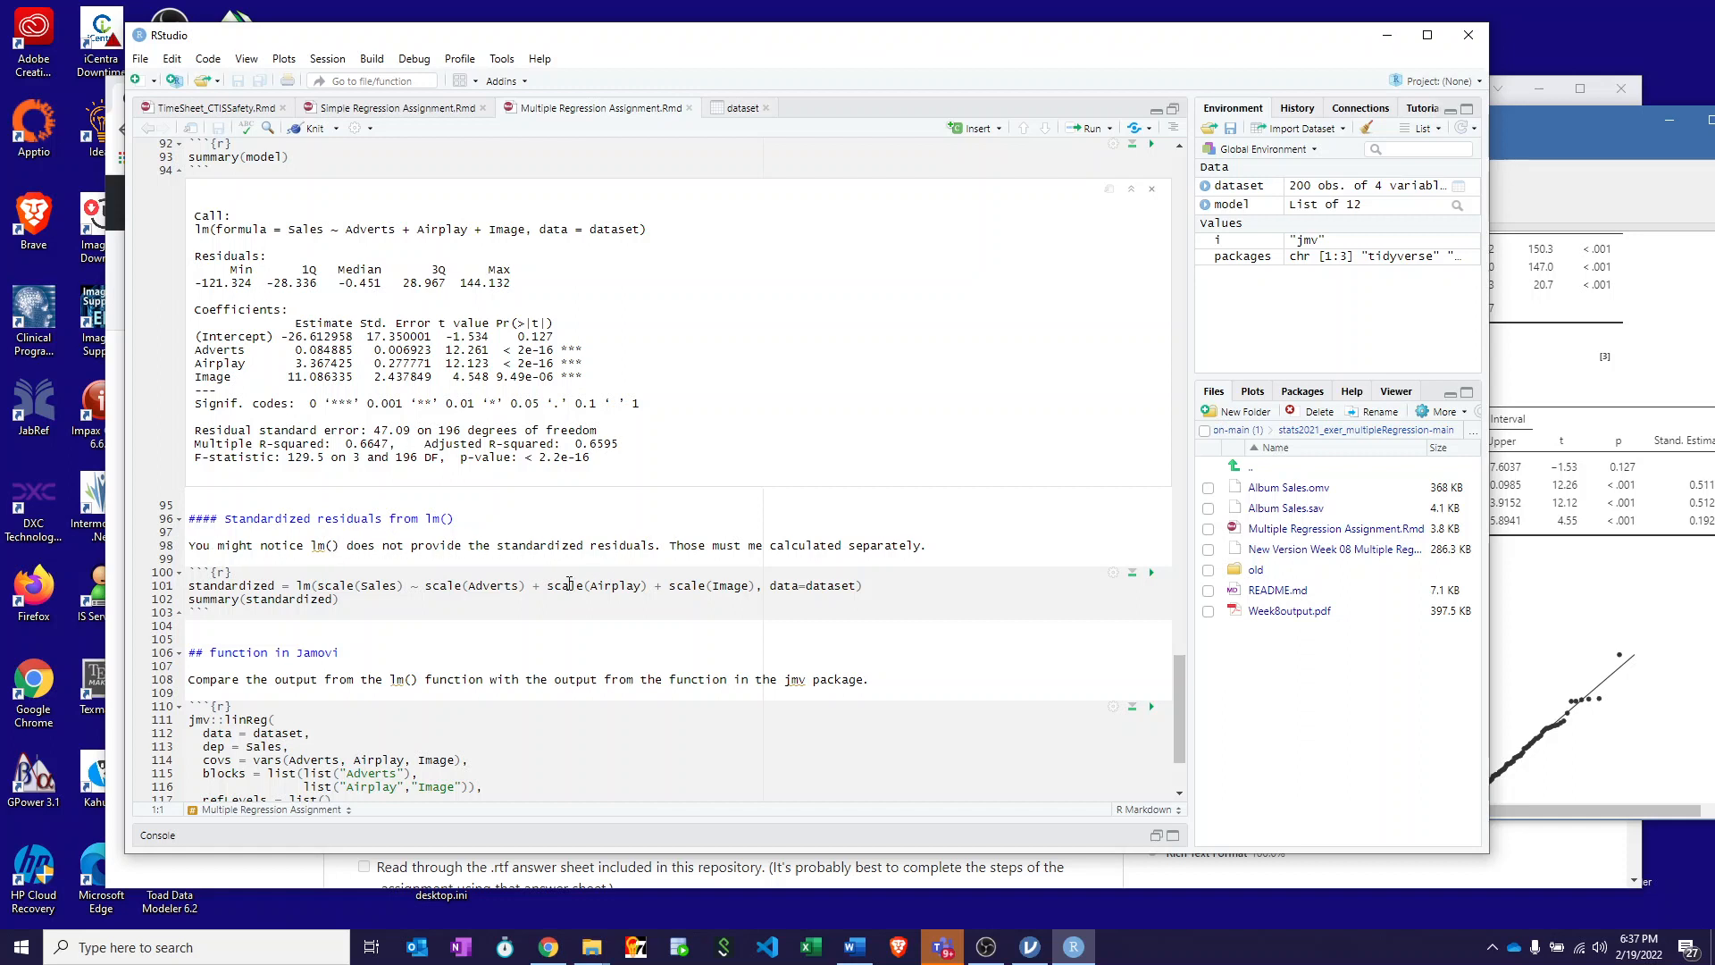
scroll(569, 583, down, 3)
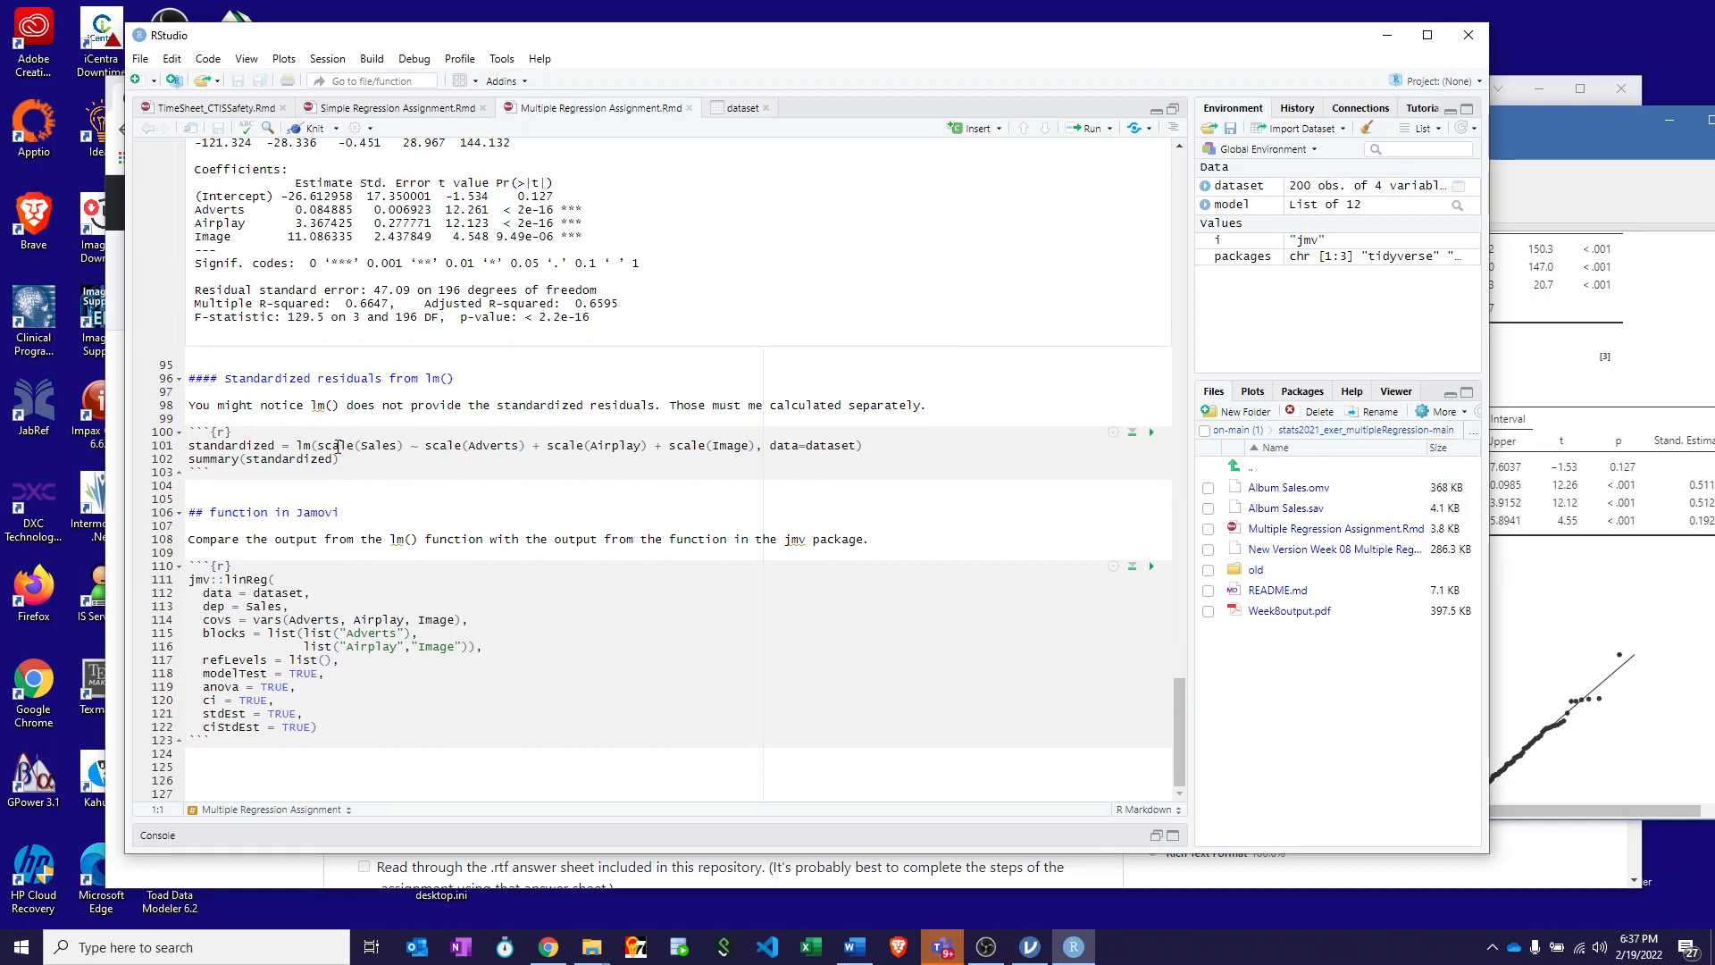
mouse_move(337, 446)
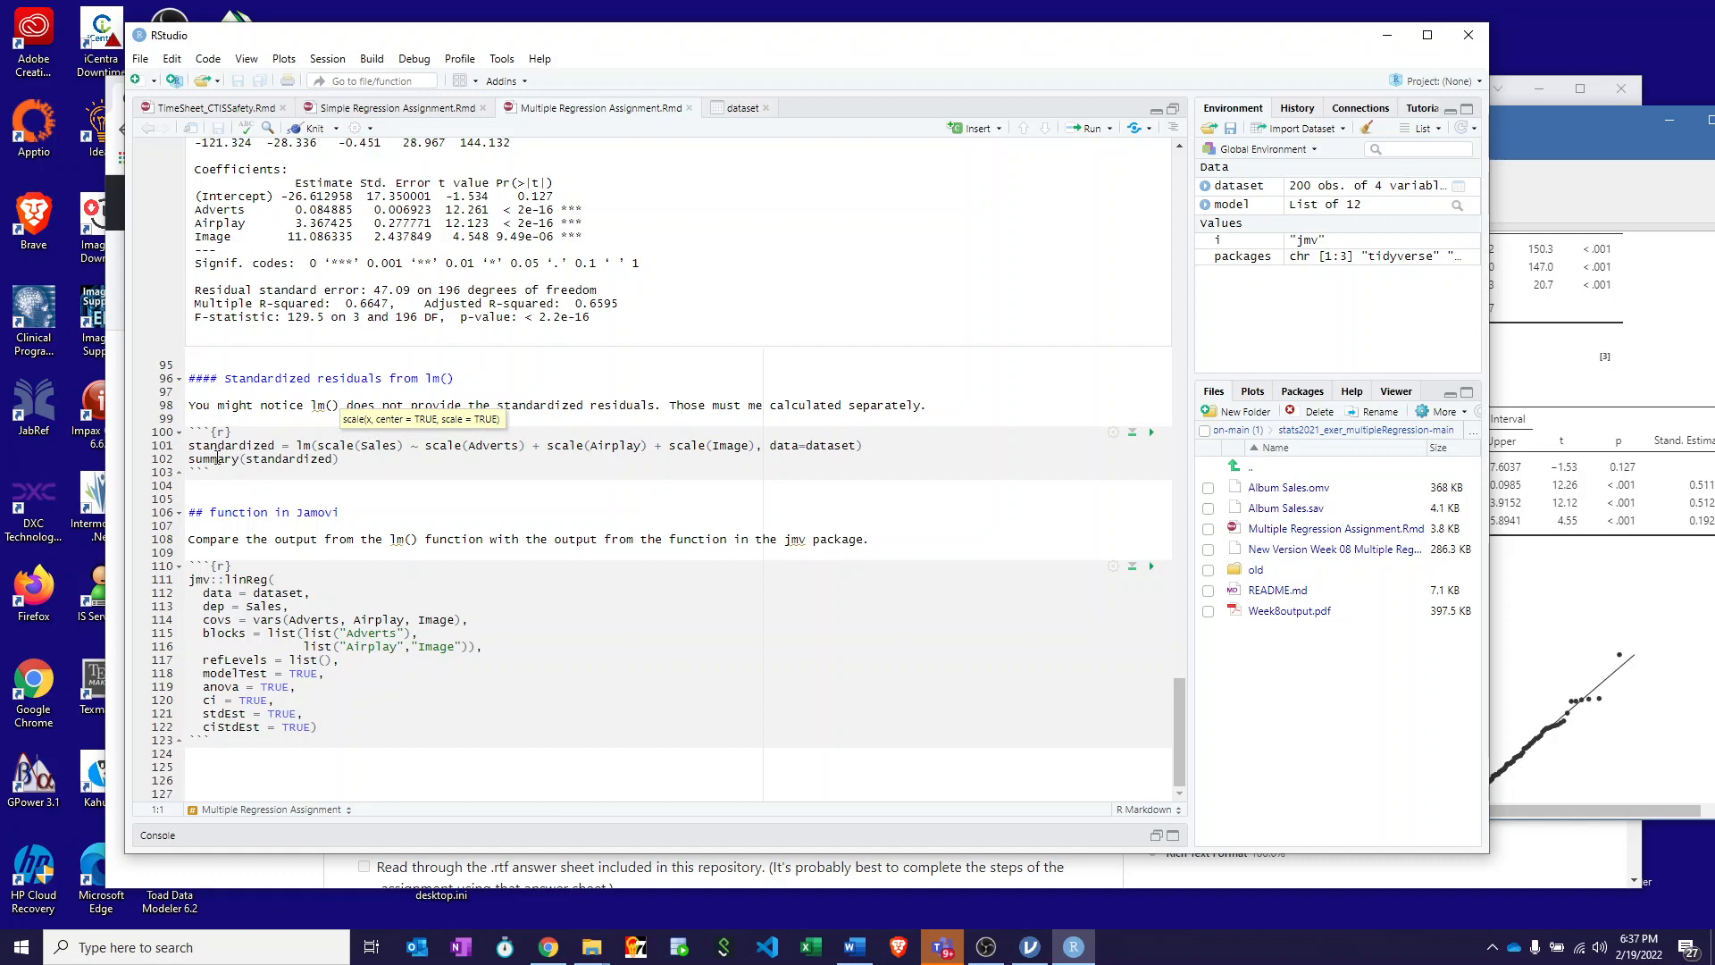
click(1151, 433)
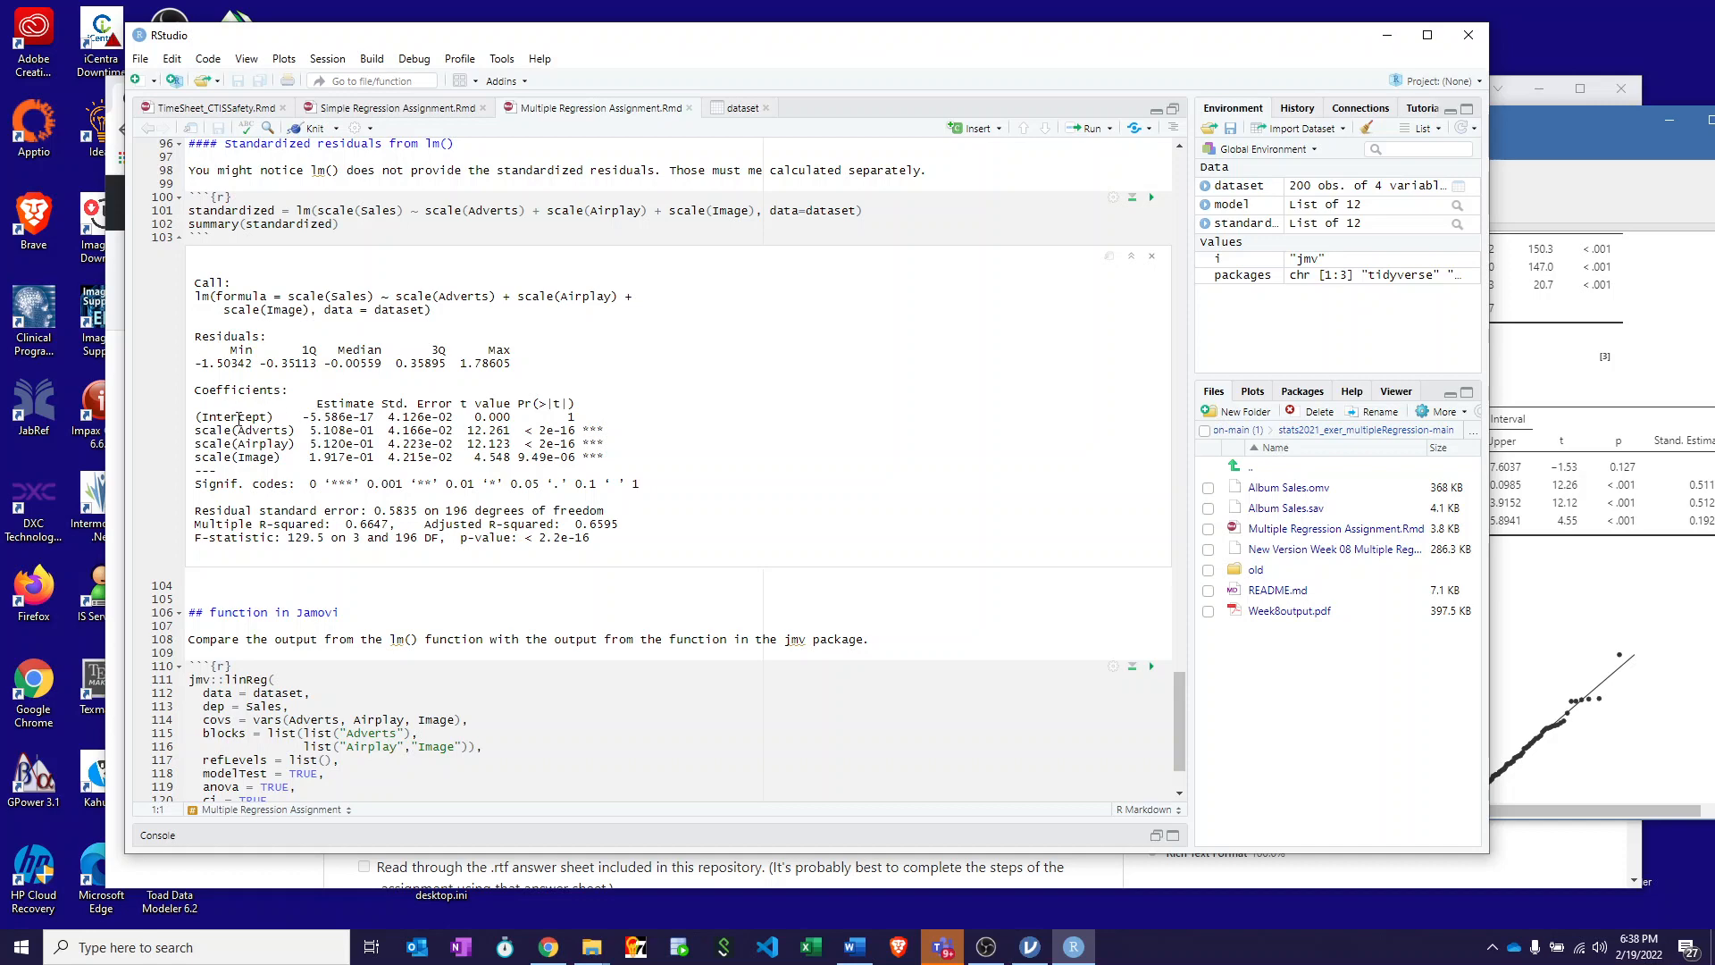
Step: Compare the Stand. Estimate column in jamovi's Model Coefficients with the scaled coefficients in RStudio, moving the jamovi window aside
click(1547, 134)
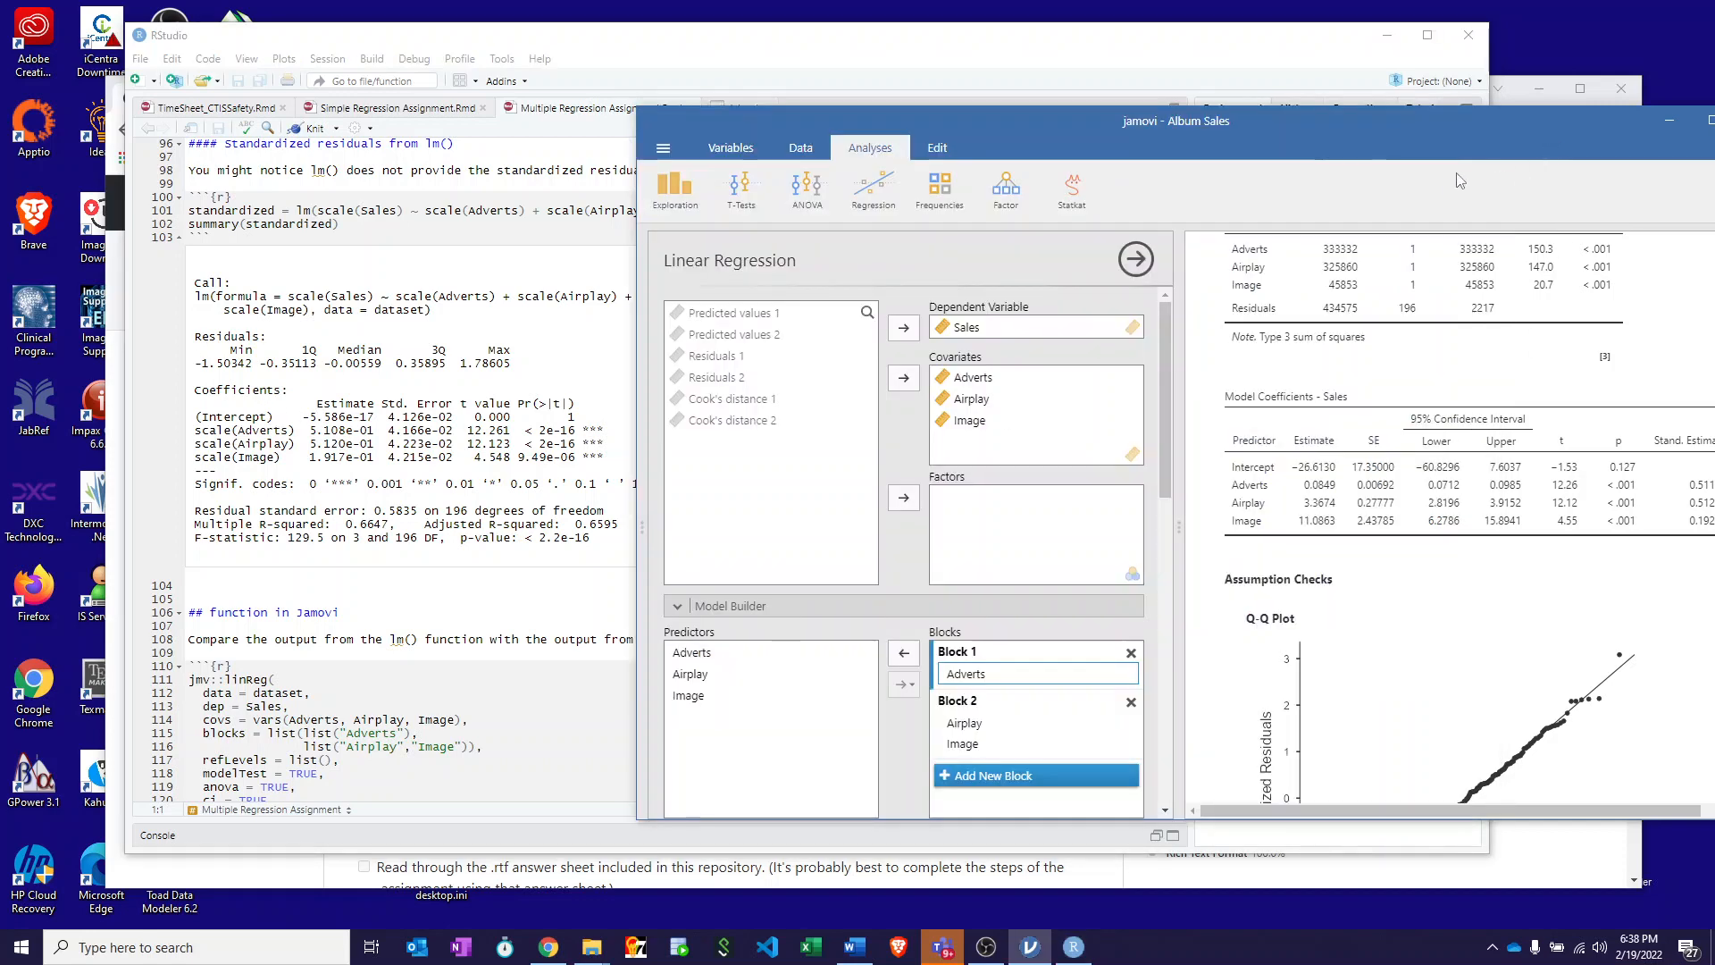
drag(1400, 150, 1026, 126)
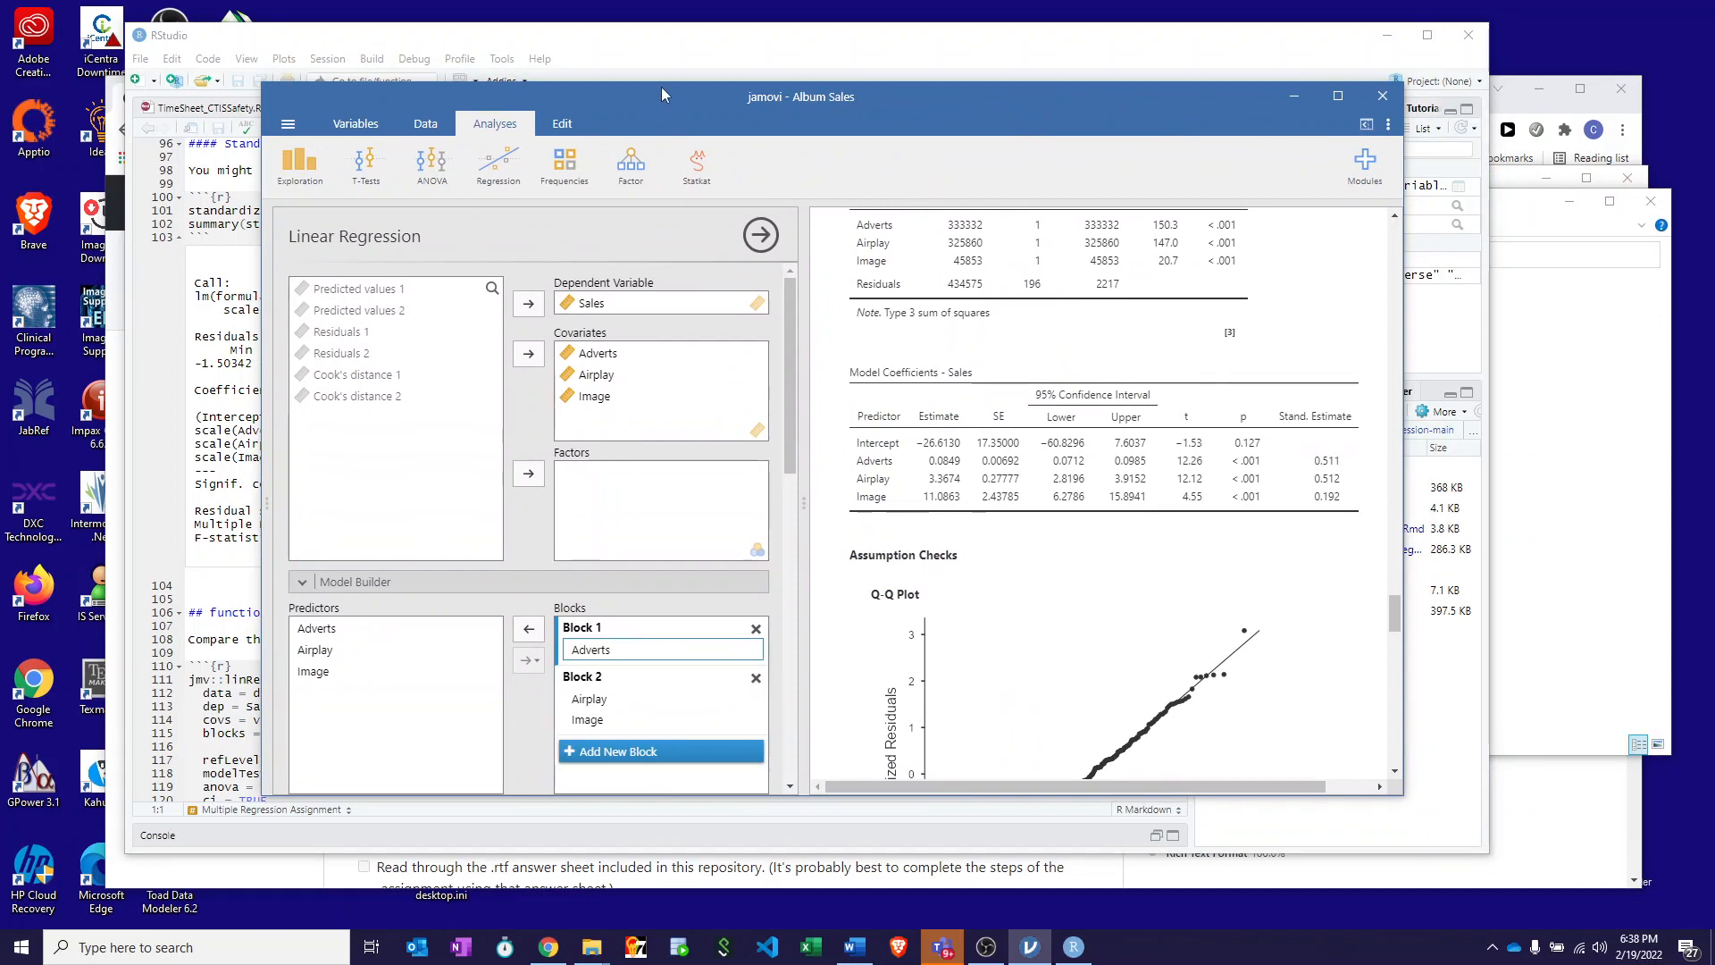
drag(663, 85, 1566, 114)
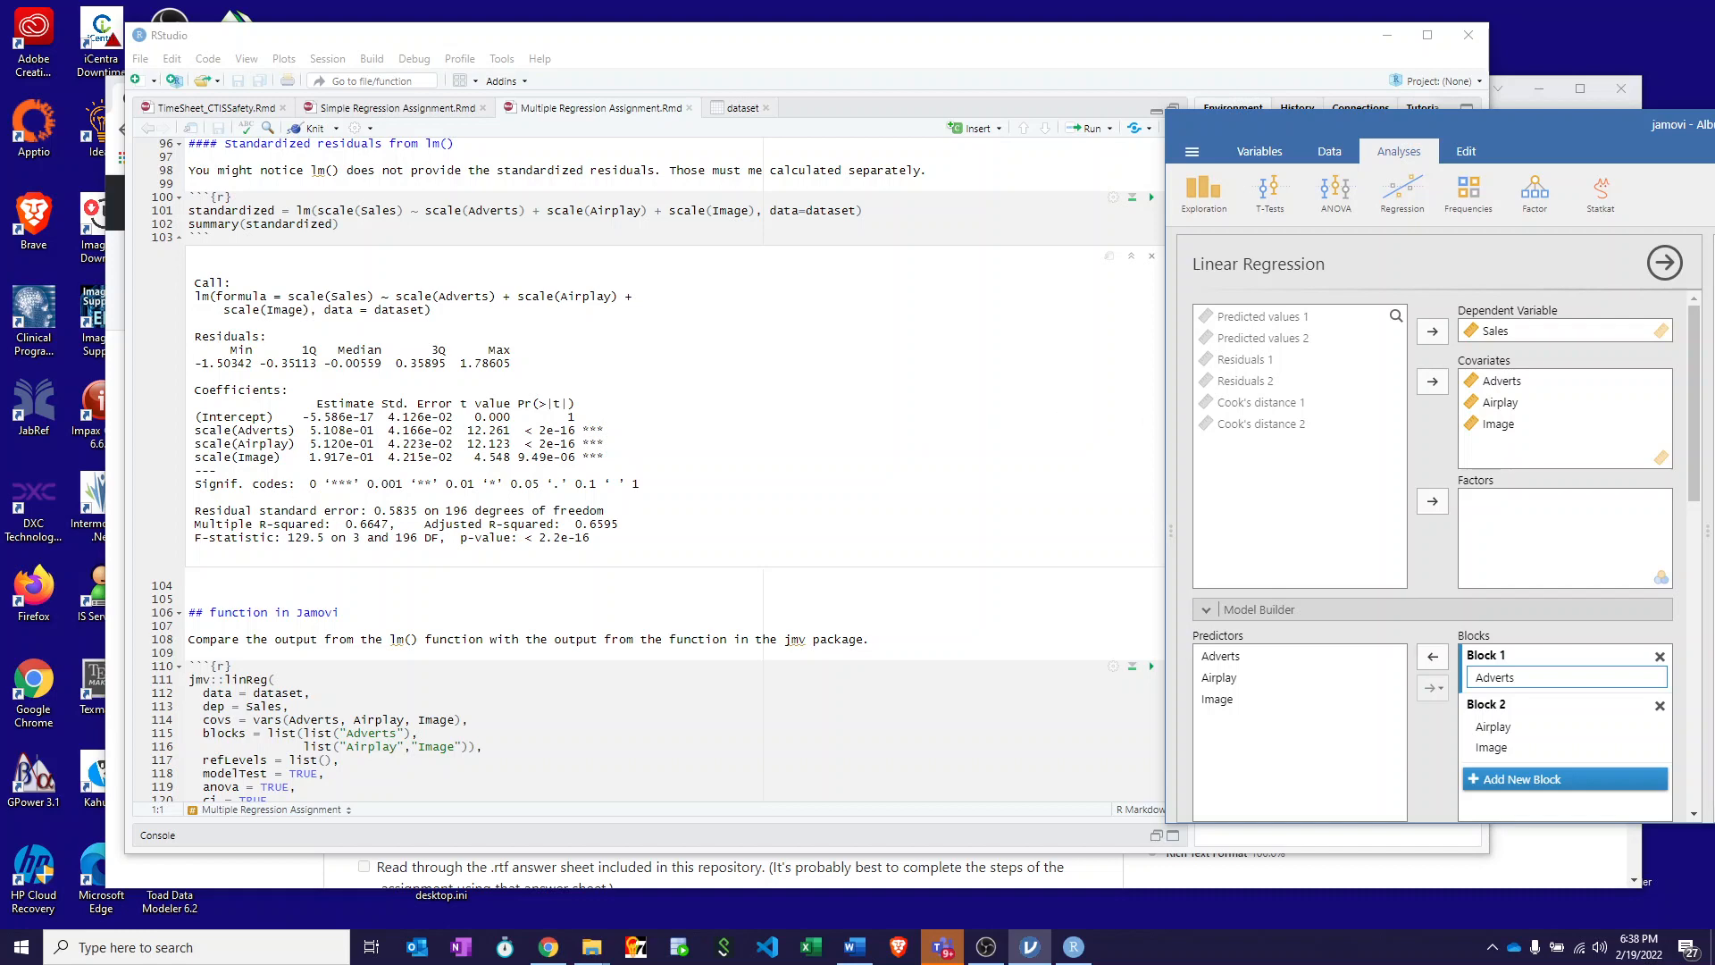
drag(1713, 130, 781, 157)
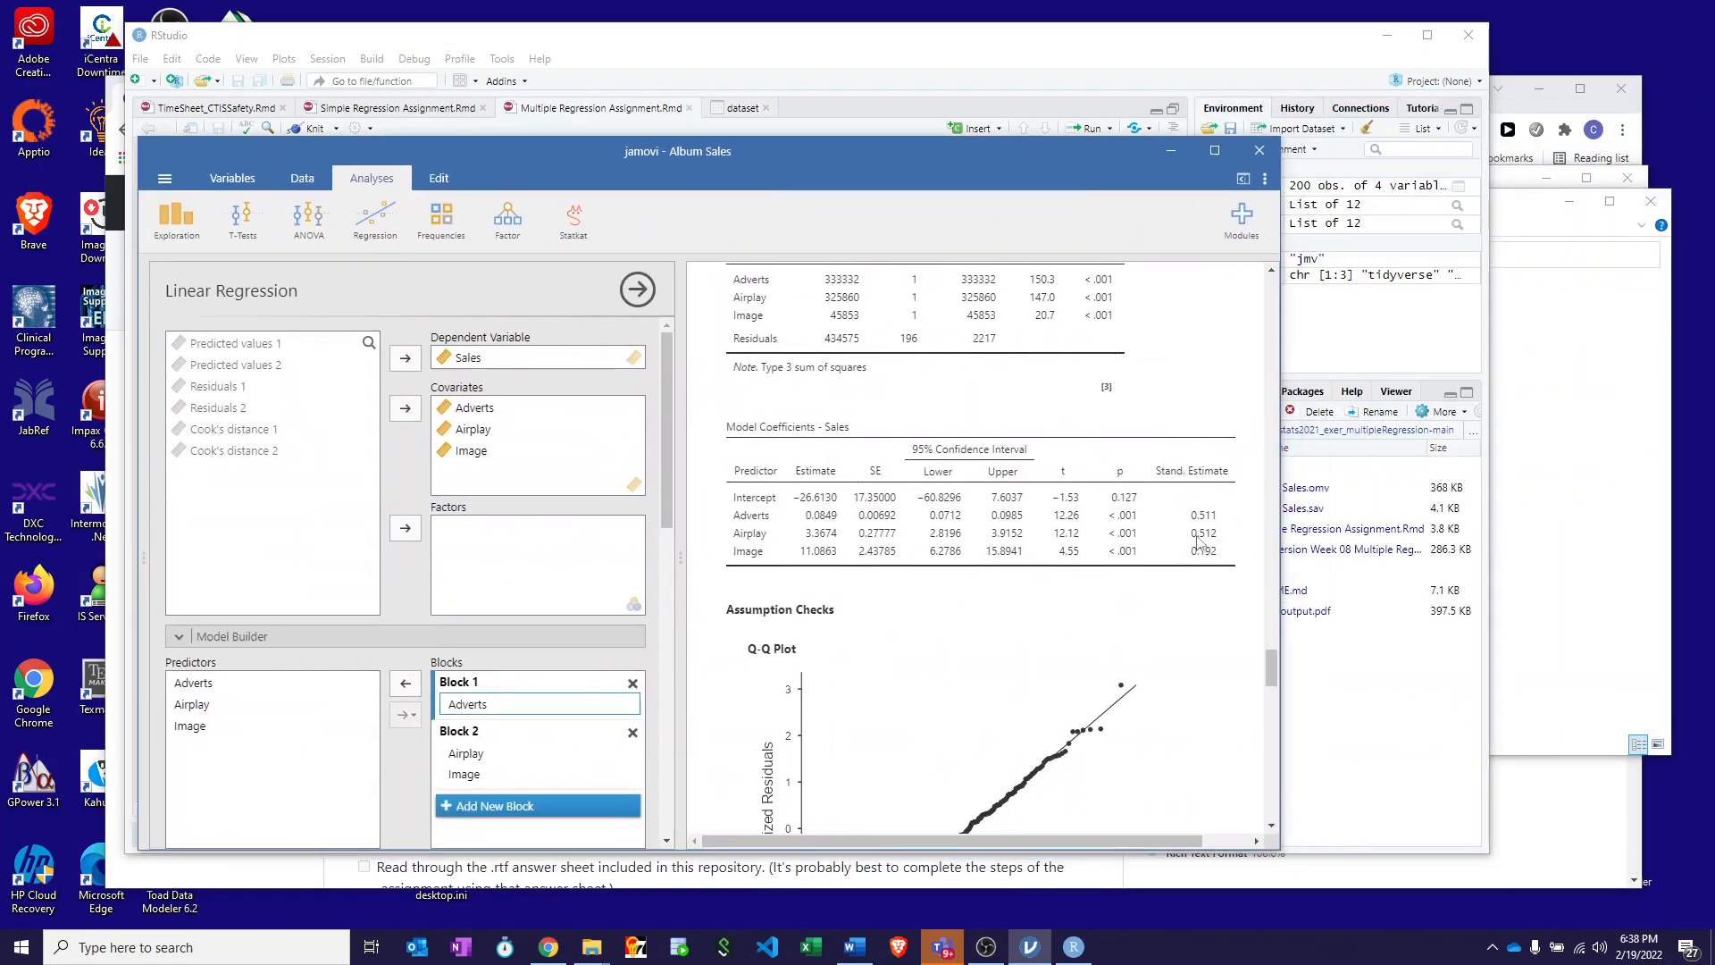
drag(540, 150, 1714, 117)
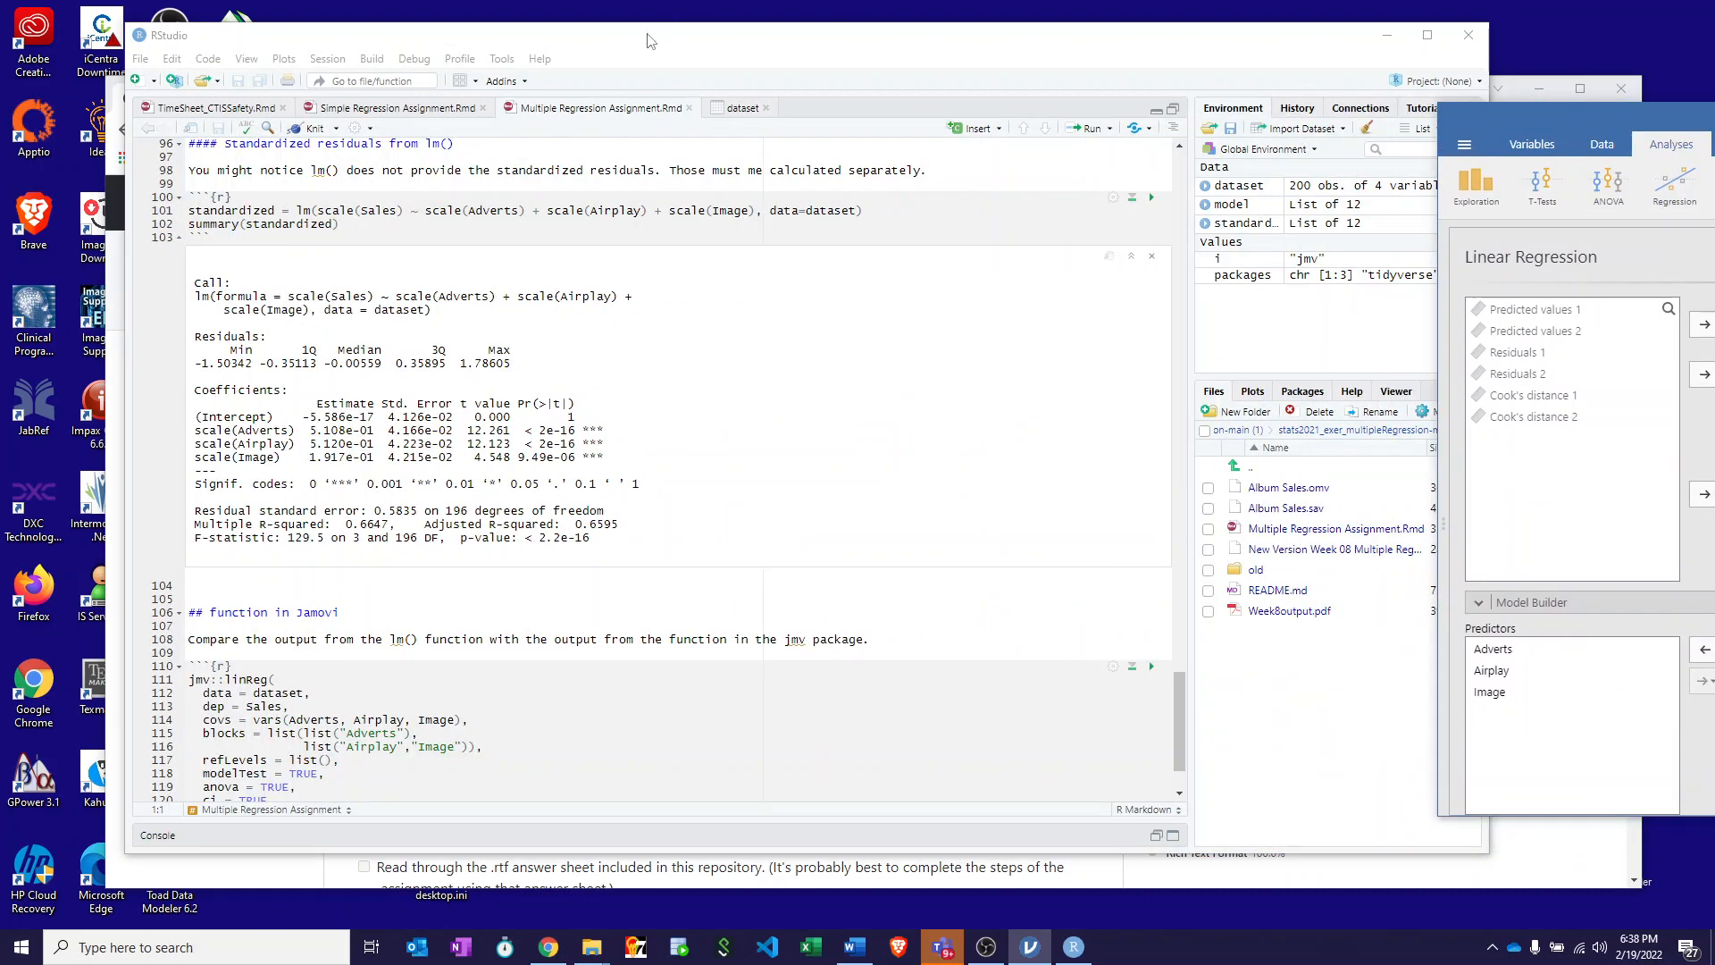
click(572, 336)
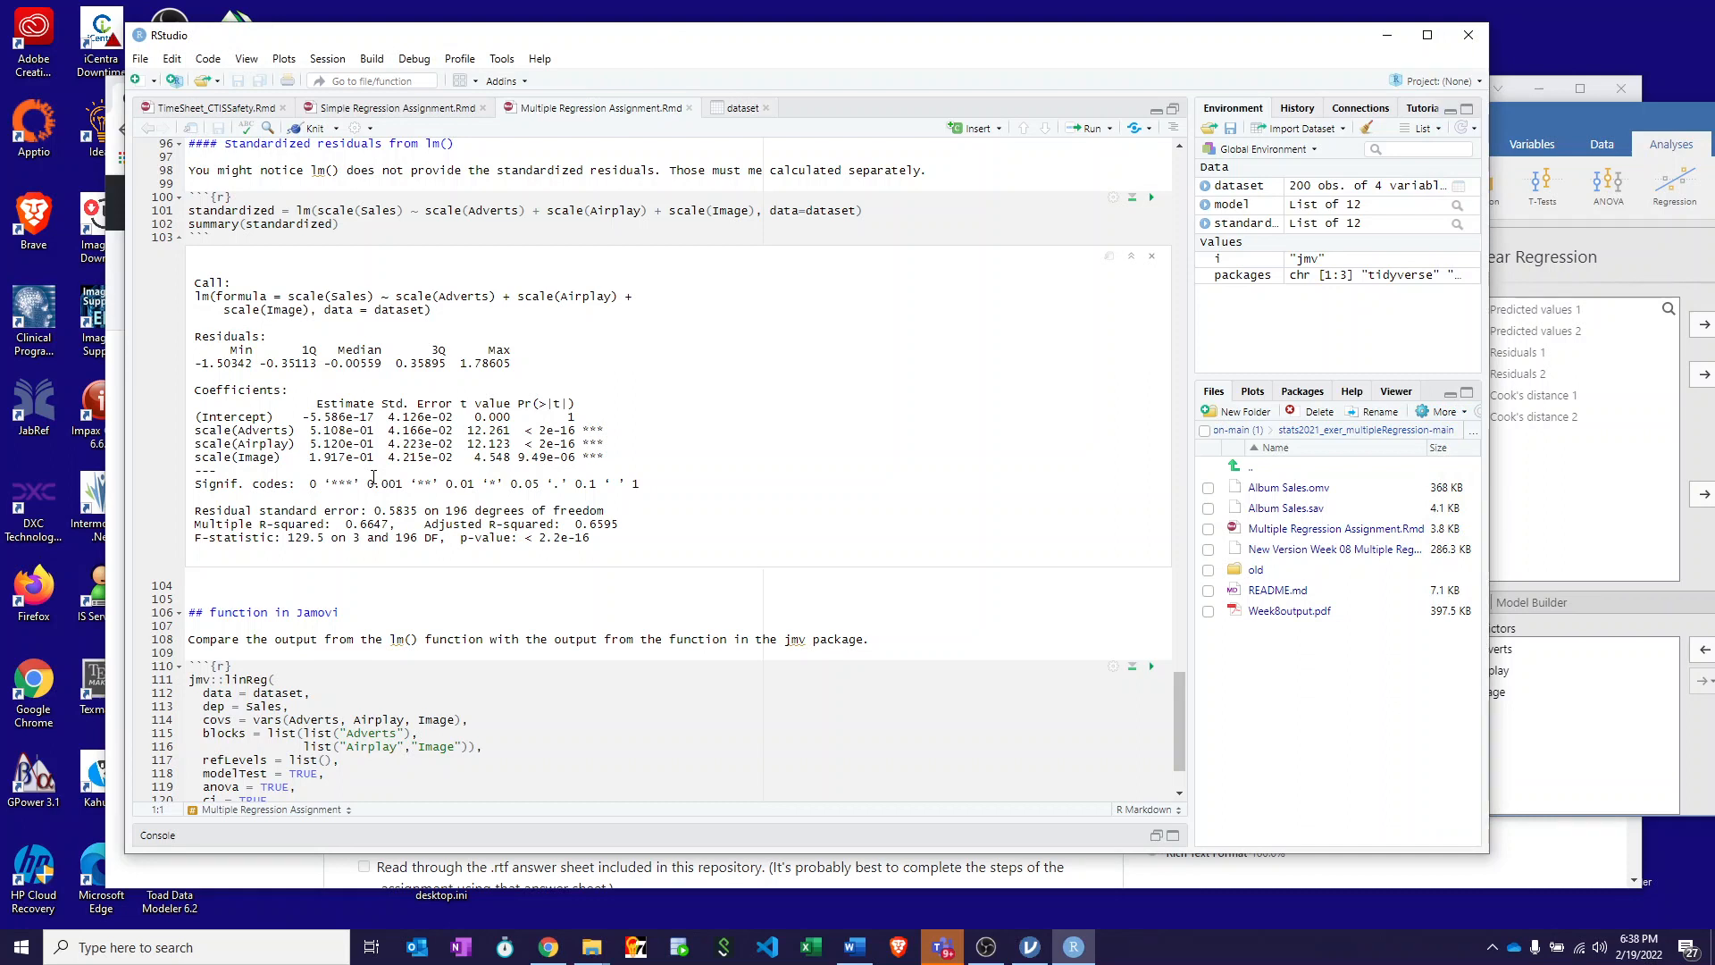
Step: Run the jmv::linReg chunk and compare its model fit, ANOVA and coefficient tables with the lm() output
scroll(373, 476, down, 2)
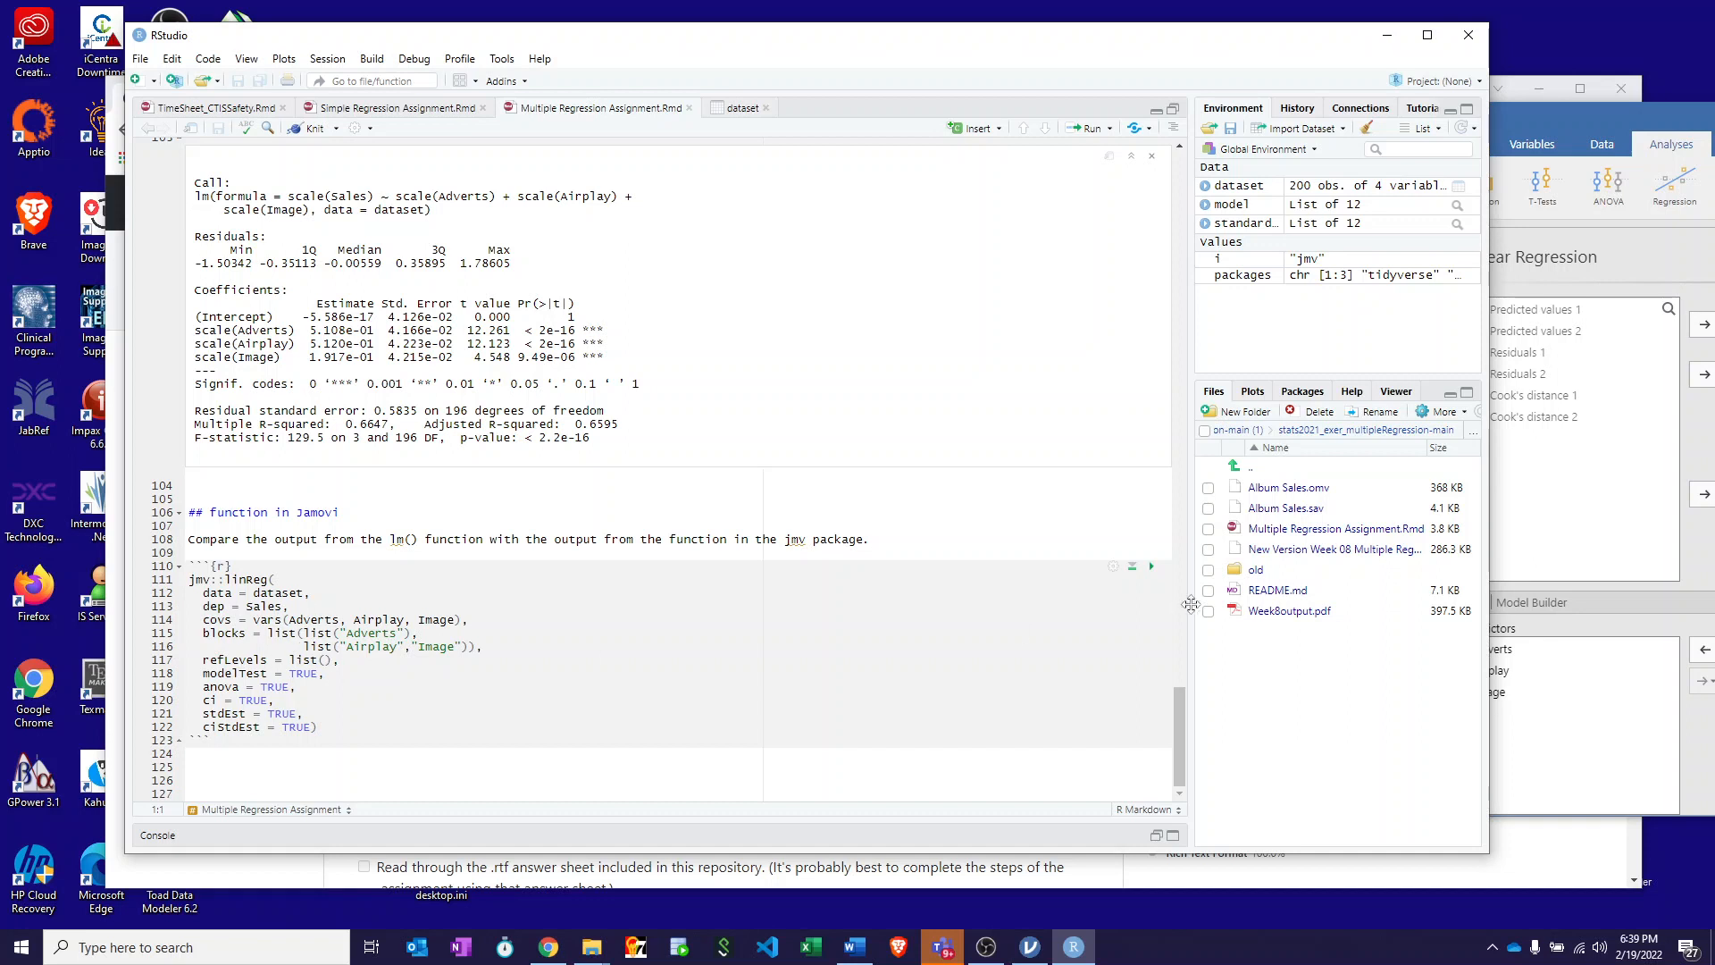
click(1152, 573)
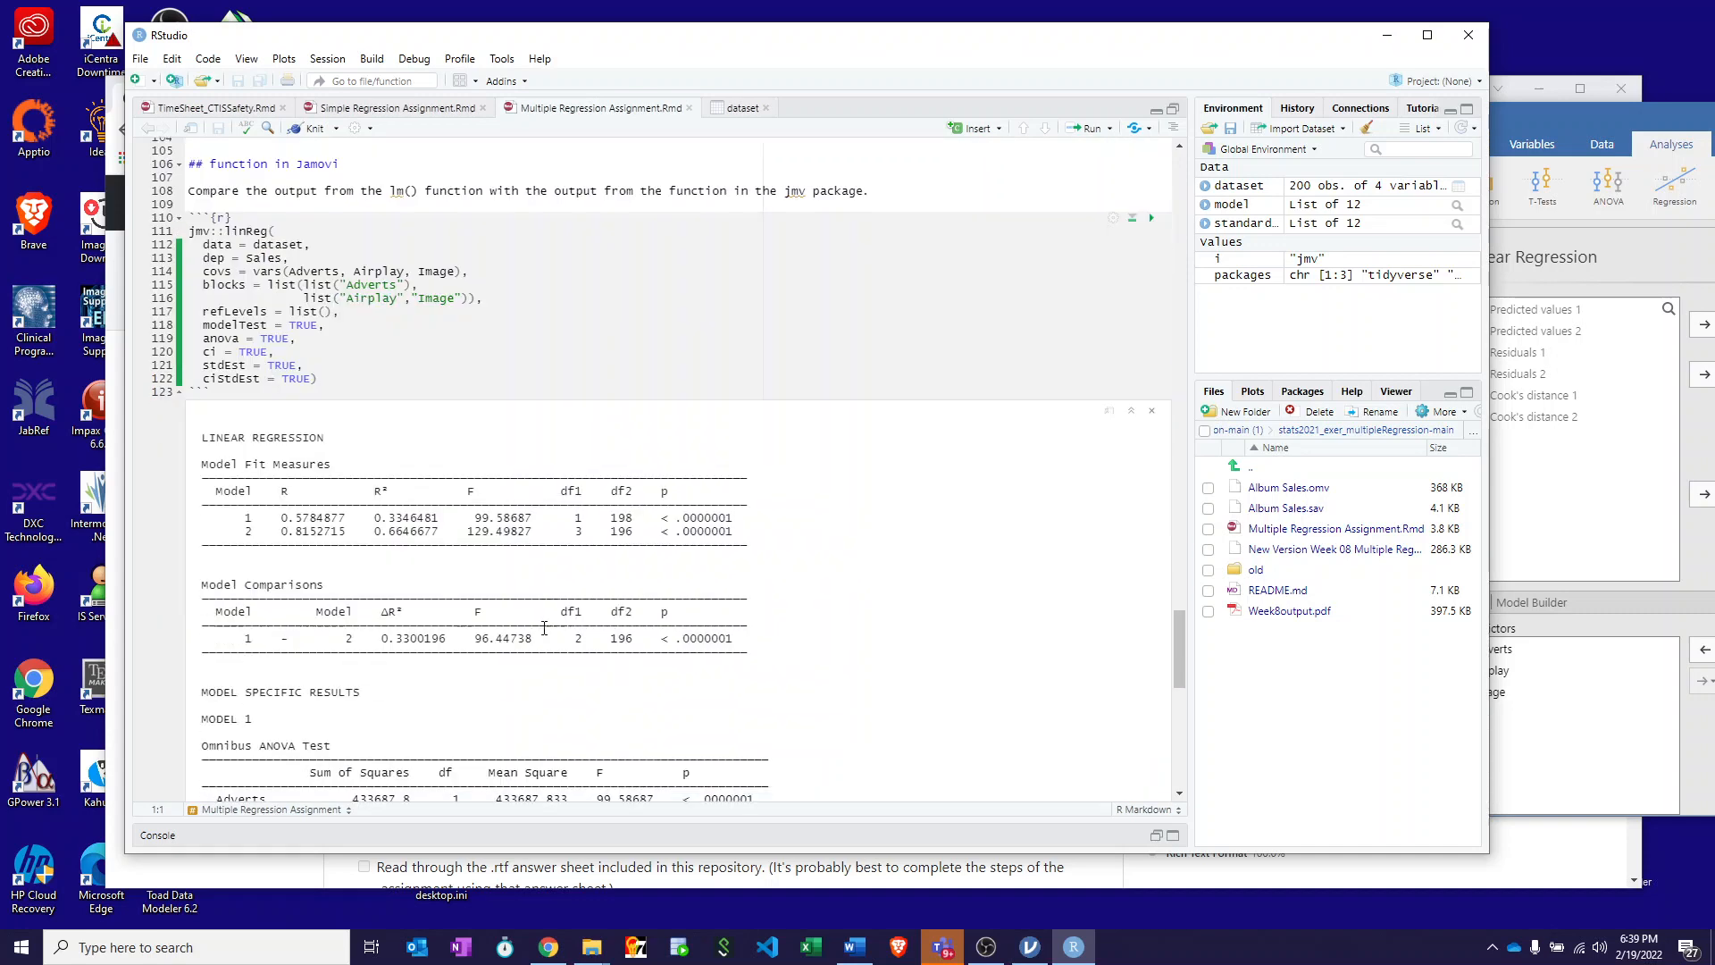
scroll(544, 628, down, 1)
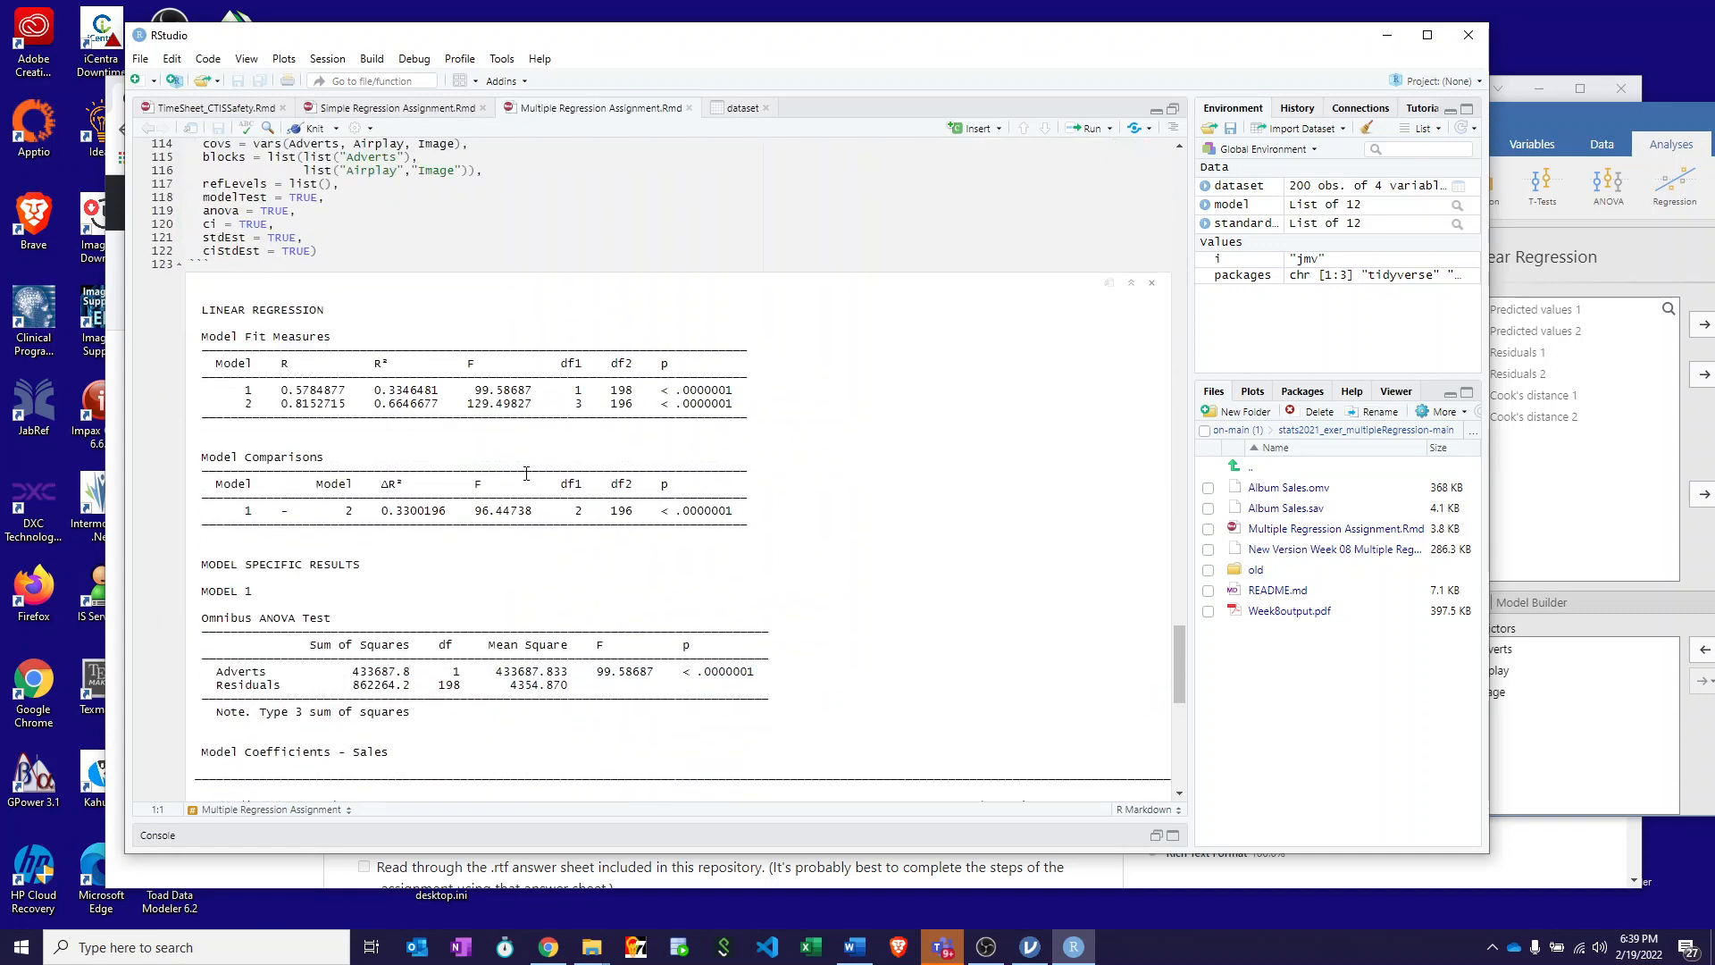
scroll(526, 473, down, 4)
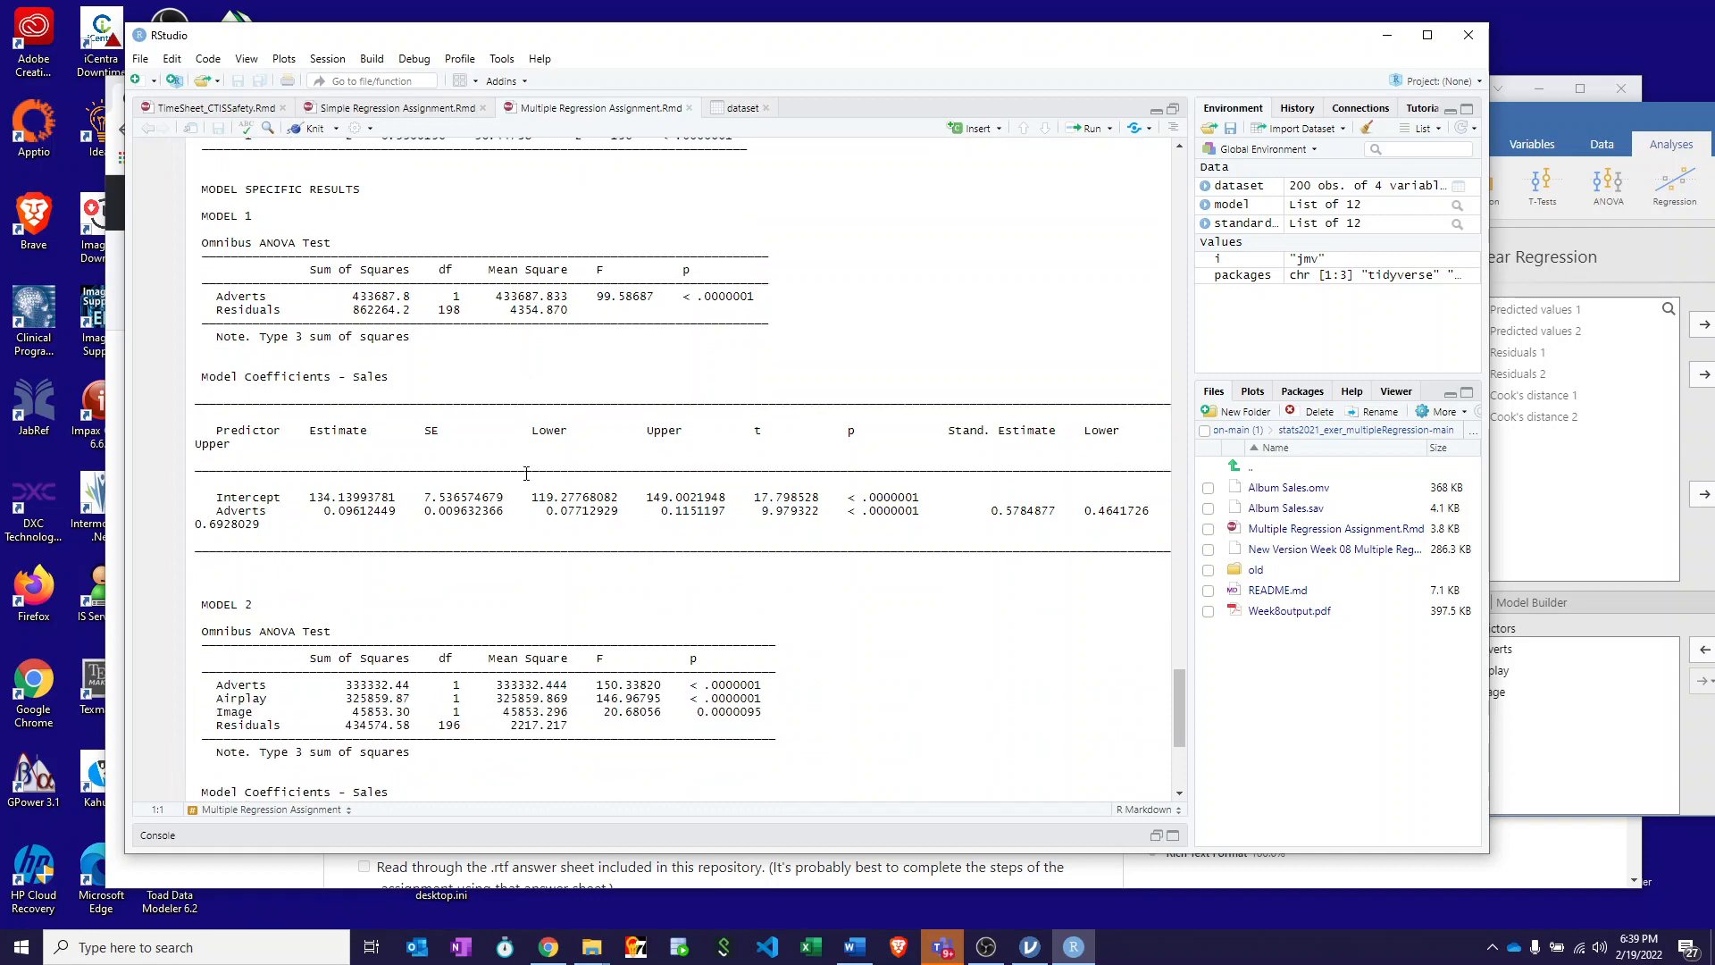
scroll(526, 474, down, 2)
scroll(526, 473, down, 2)
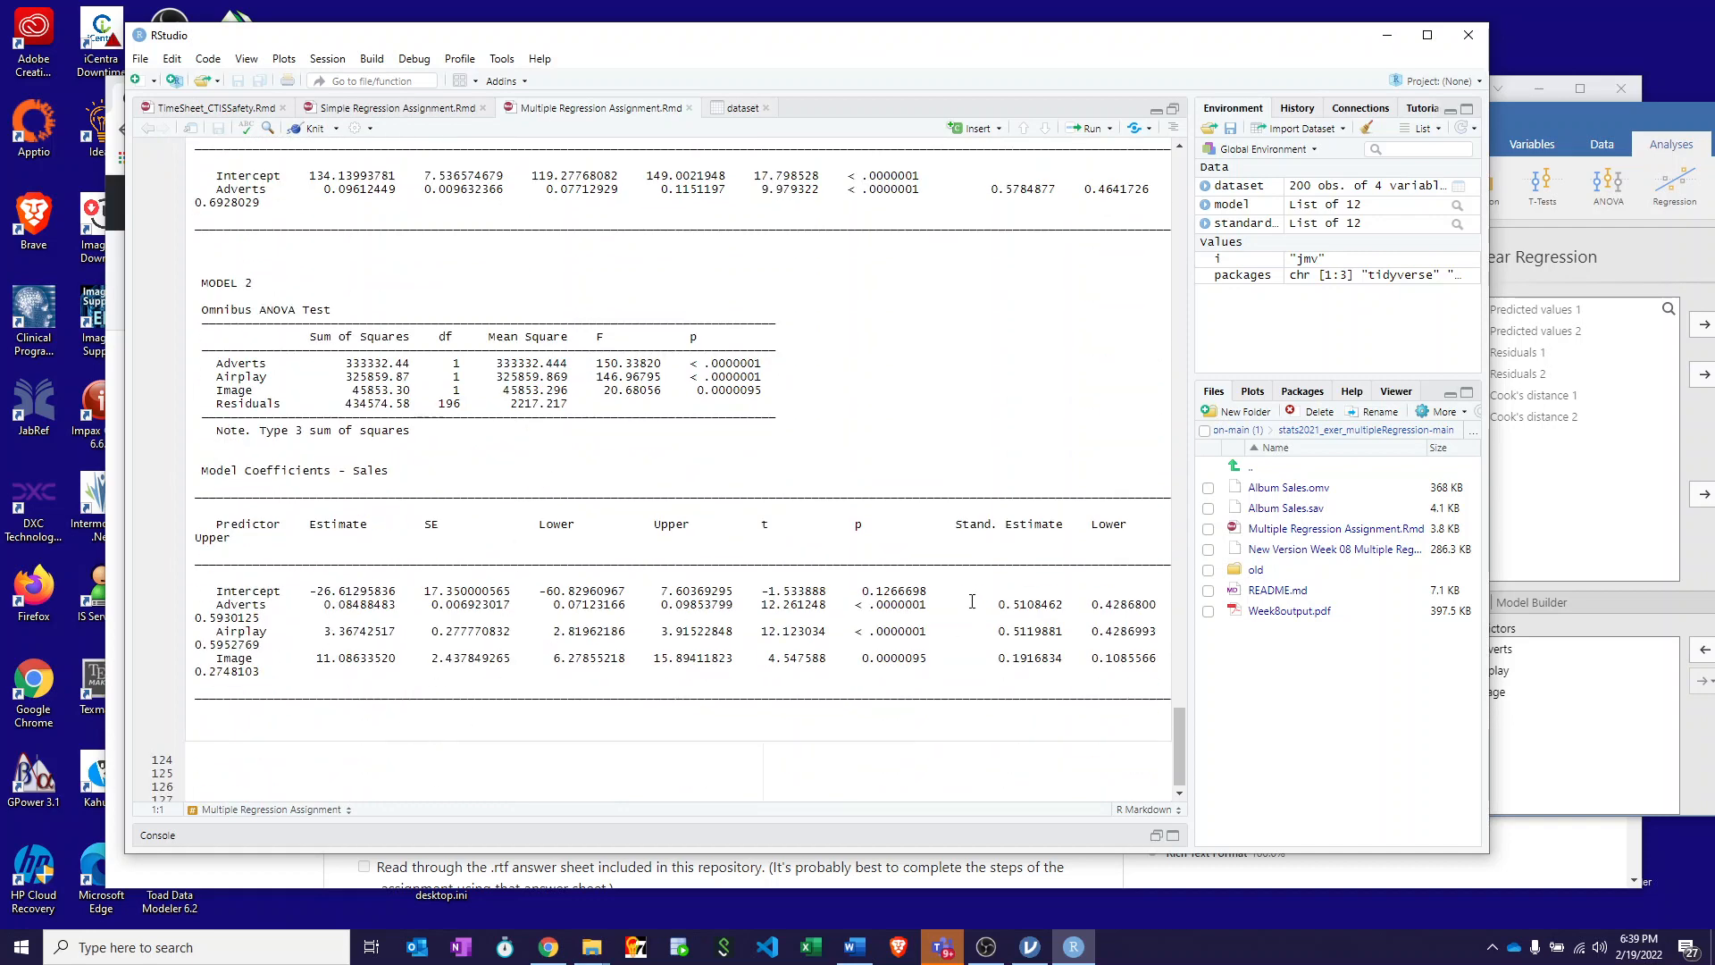
scroll(455, 625, up, 5)
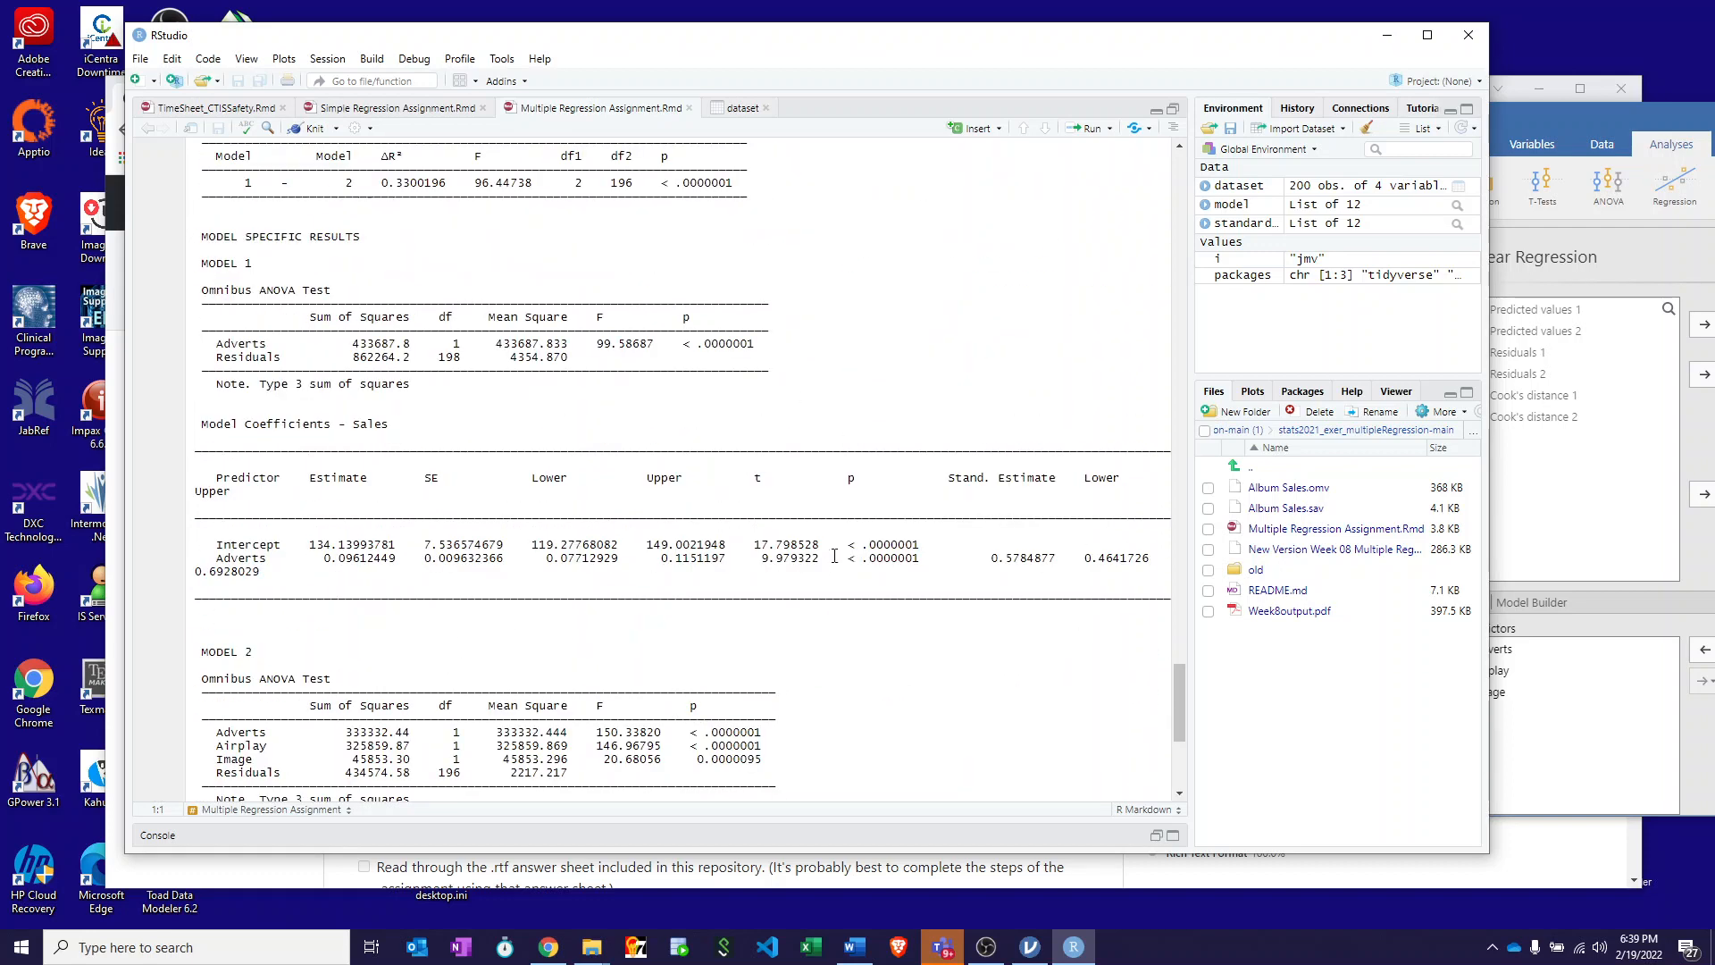
scroll(913, 478, up, 12)
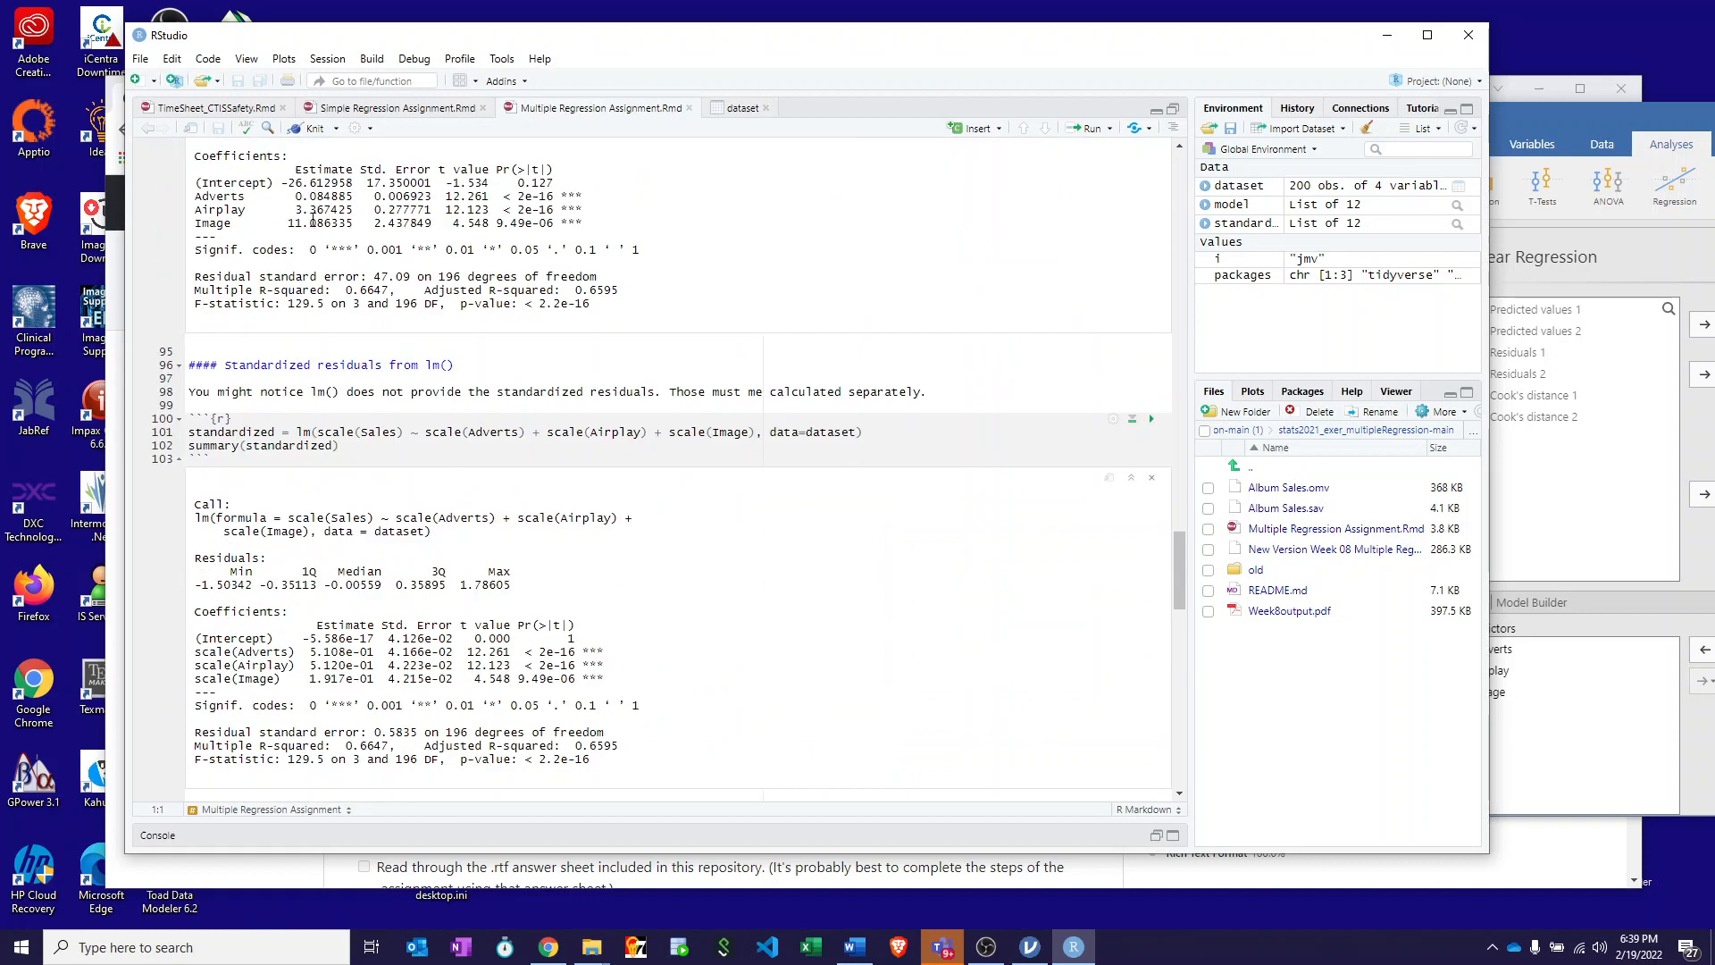
Step: Knit Multiple Regression Assignment.Rmd to an md_document, look through the markdown preview and close it
click(336, 130)
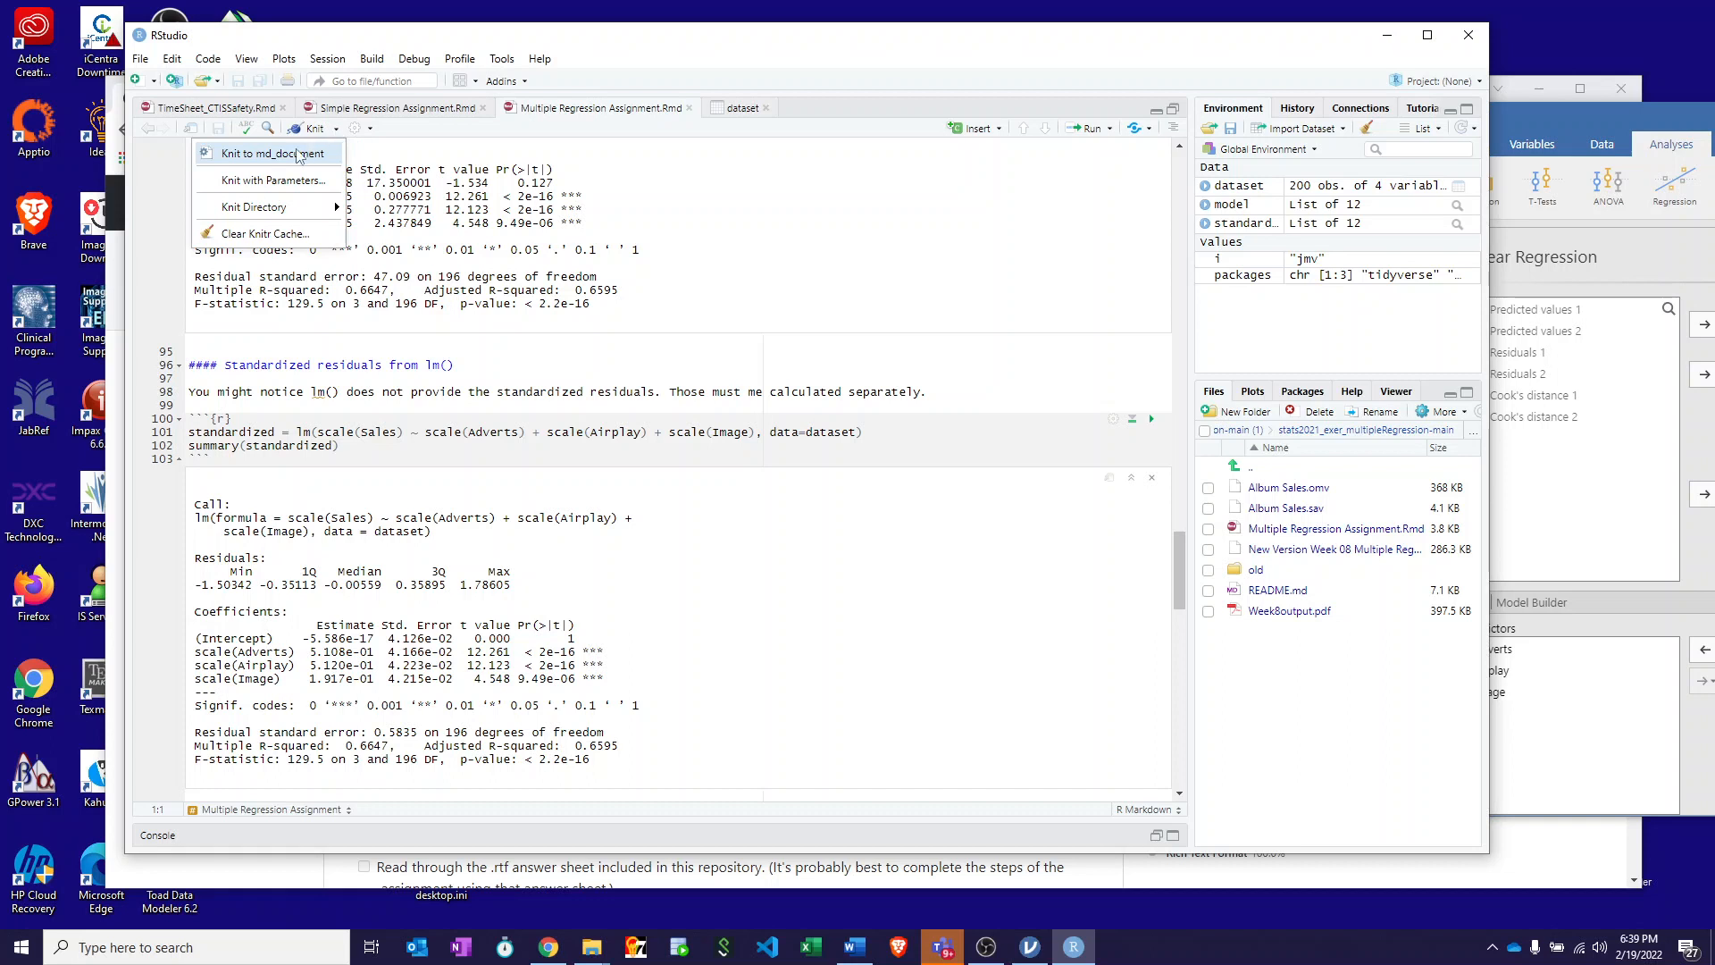
click(338, 132)
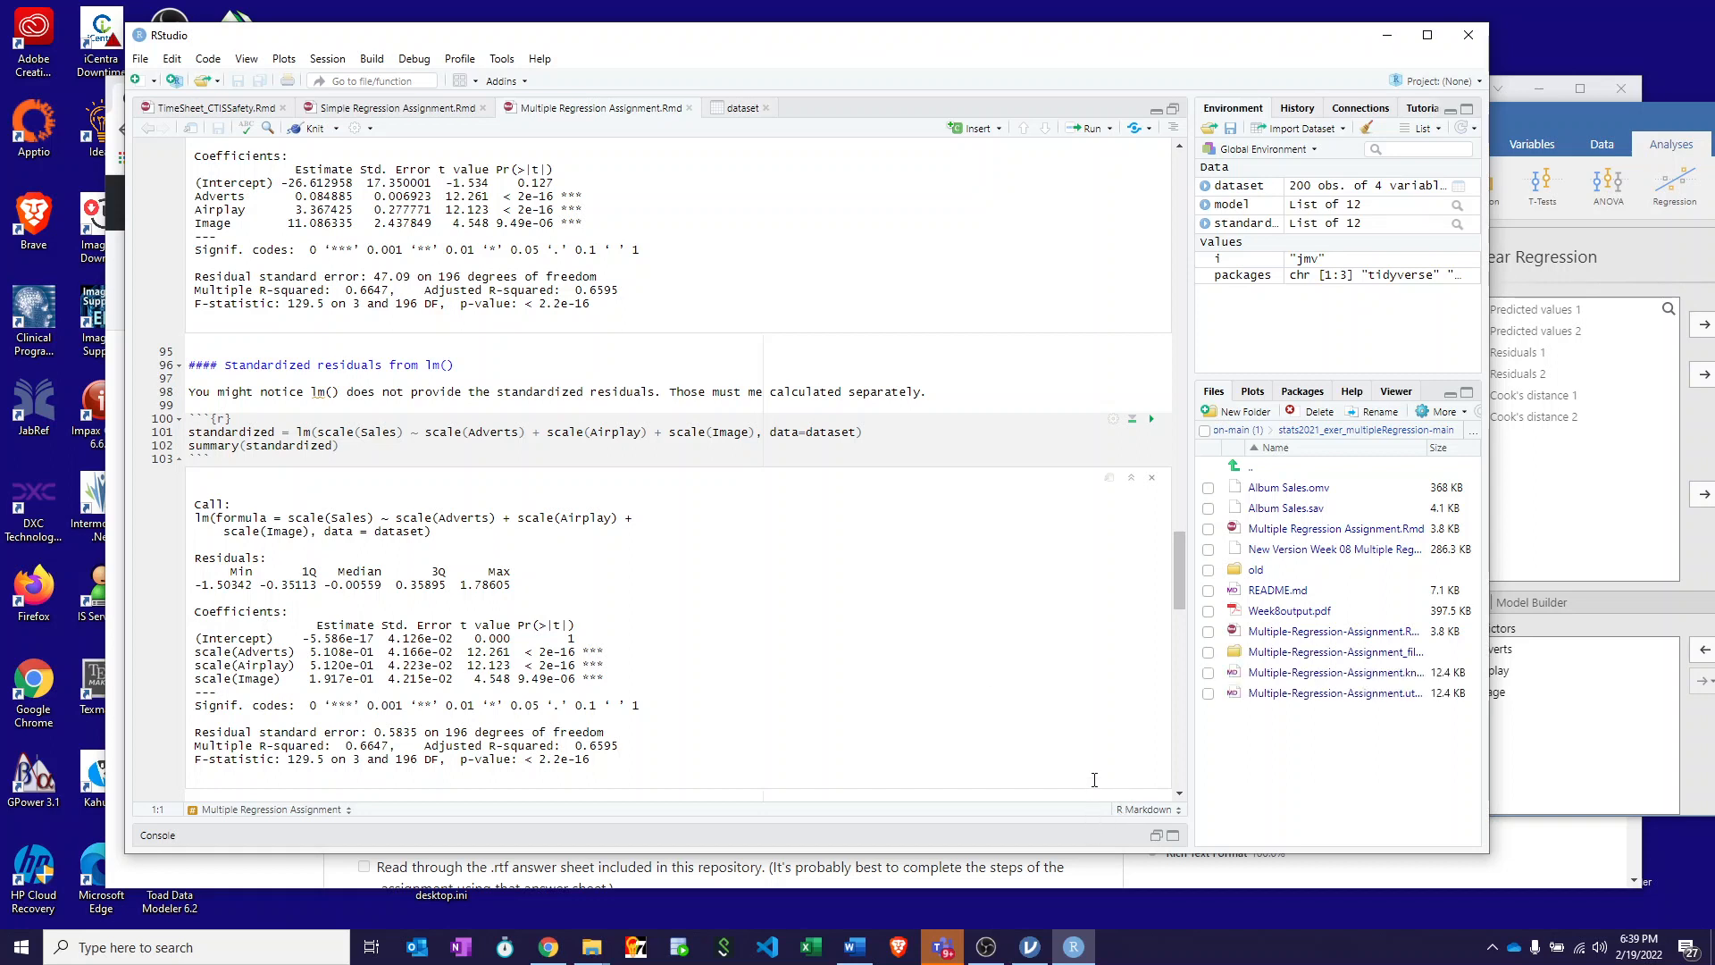
click(1295, 622)
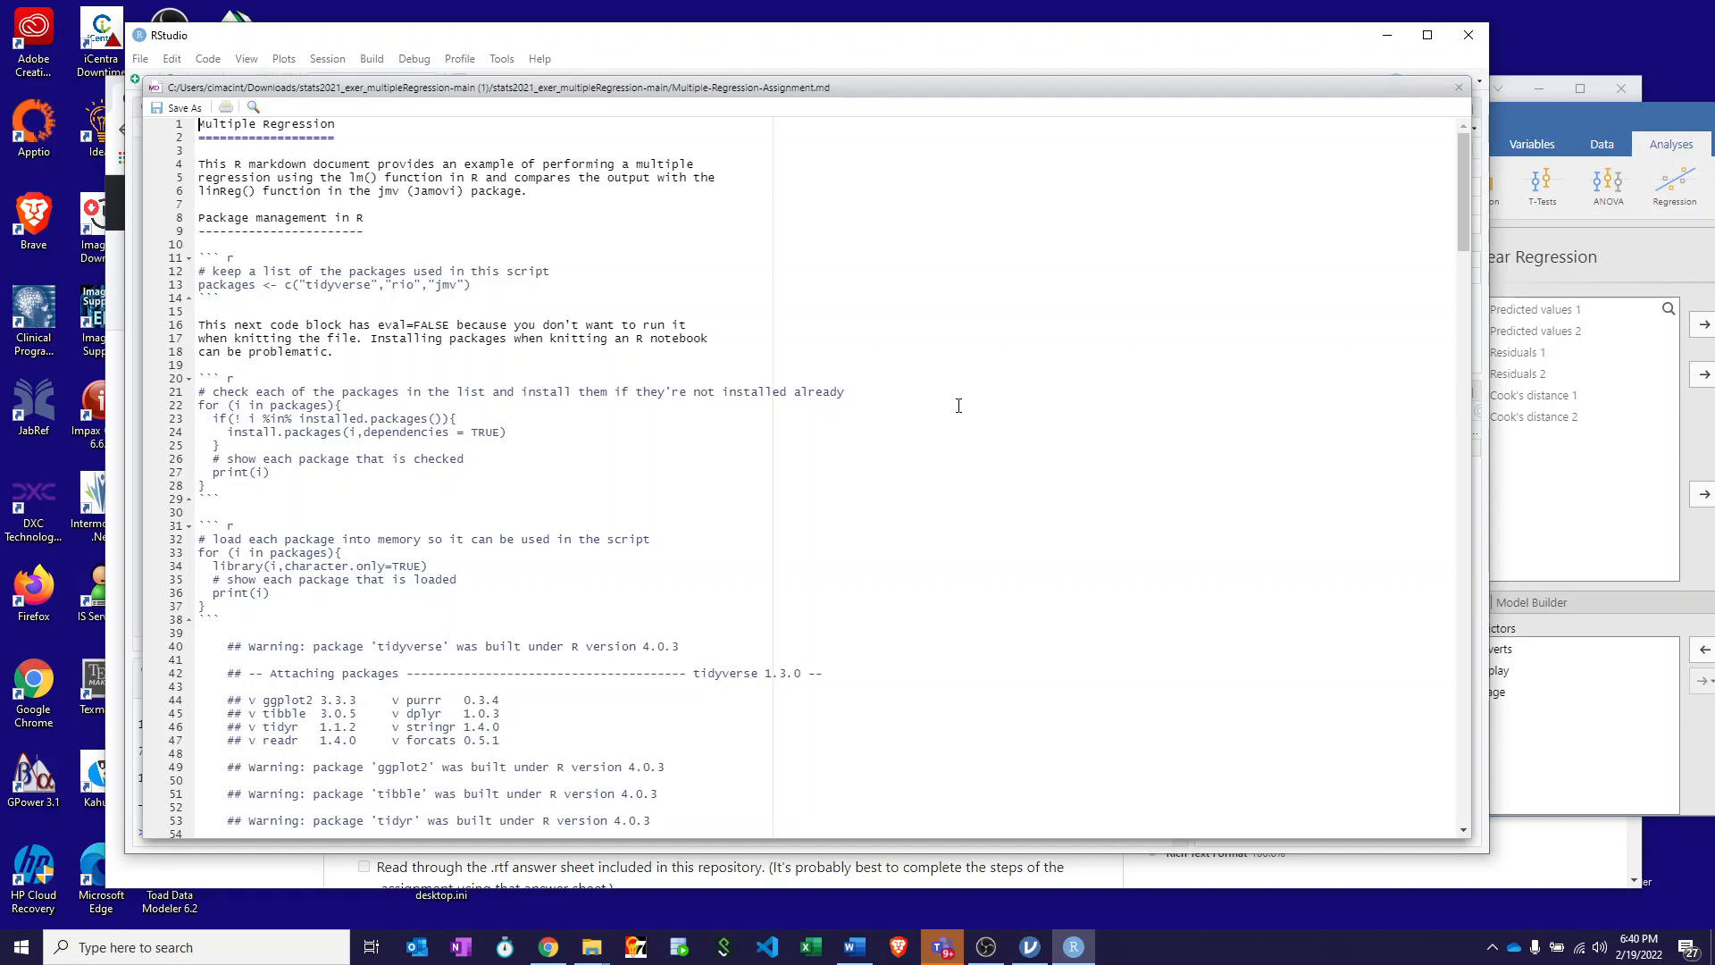
scroll(959, 405, down, 5)
scroll(959, 405, down, 7)
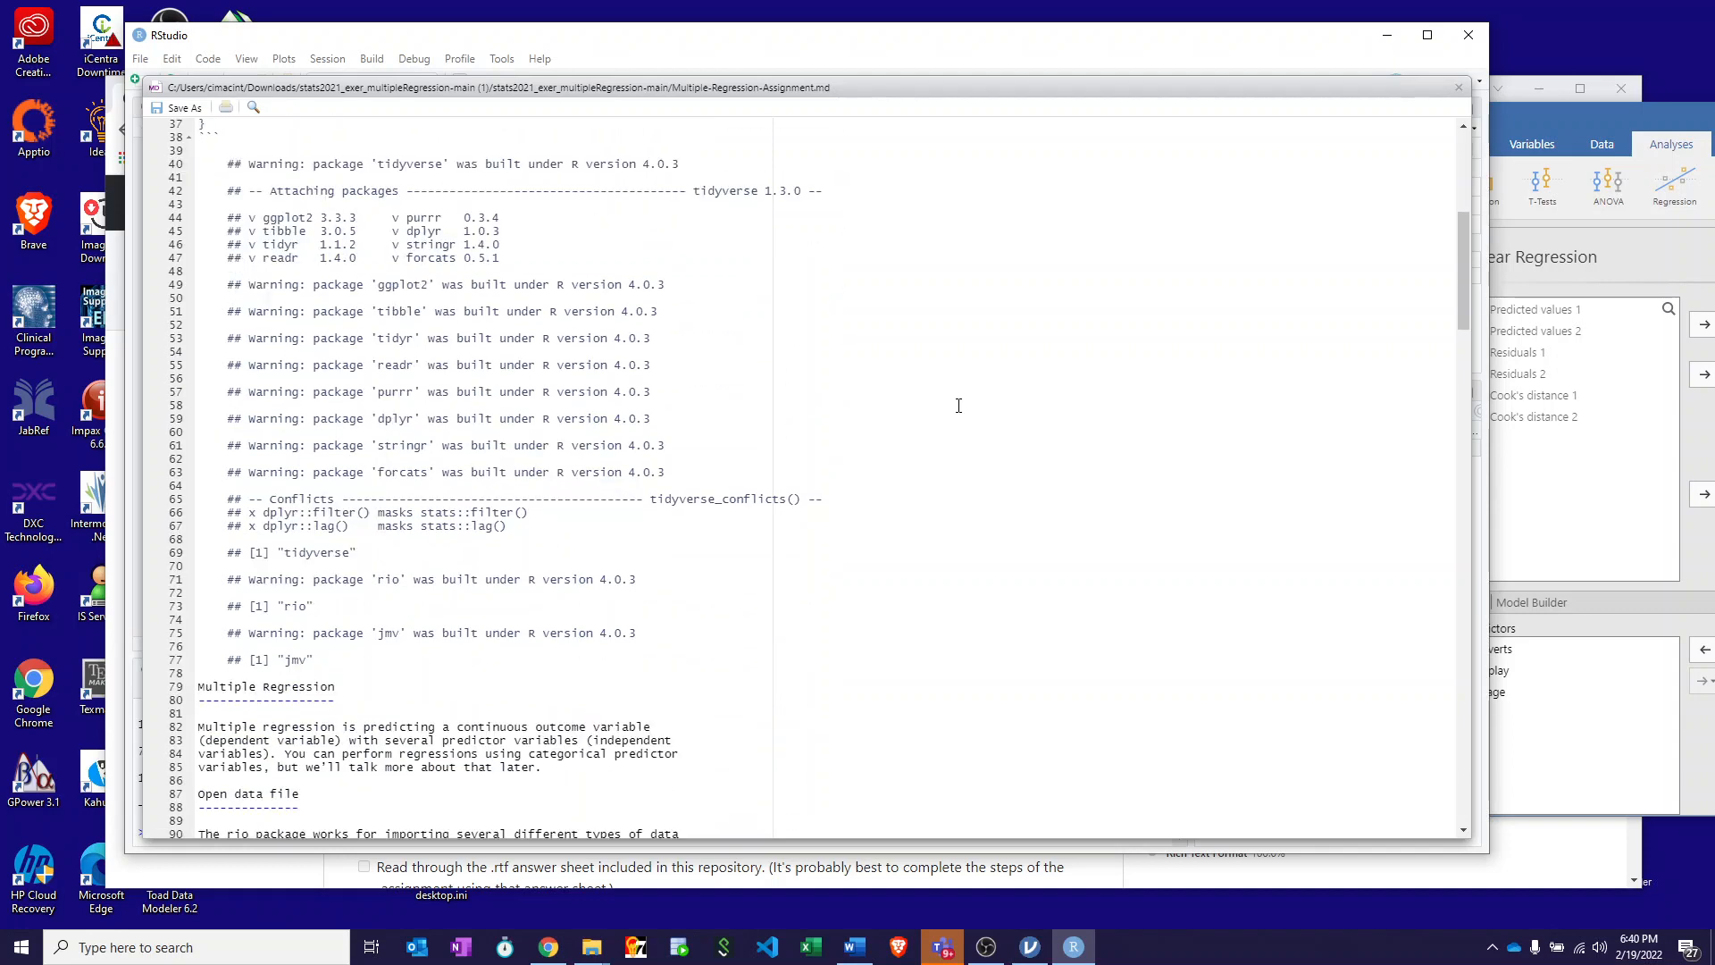
click(1460, 89)
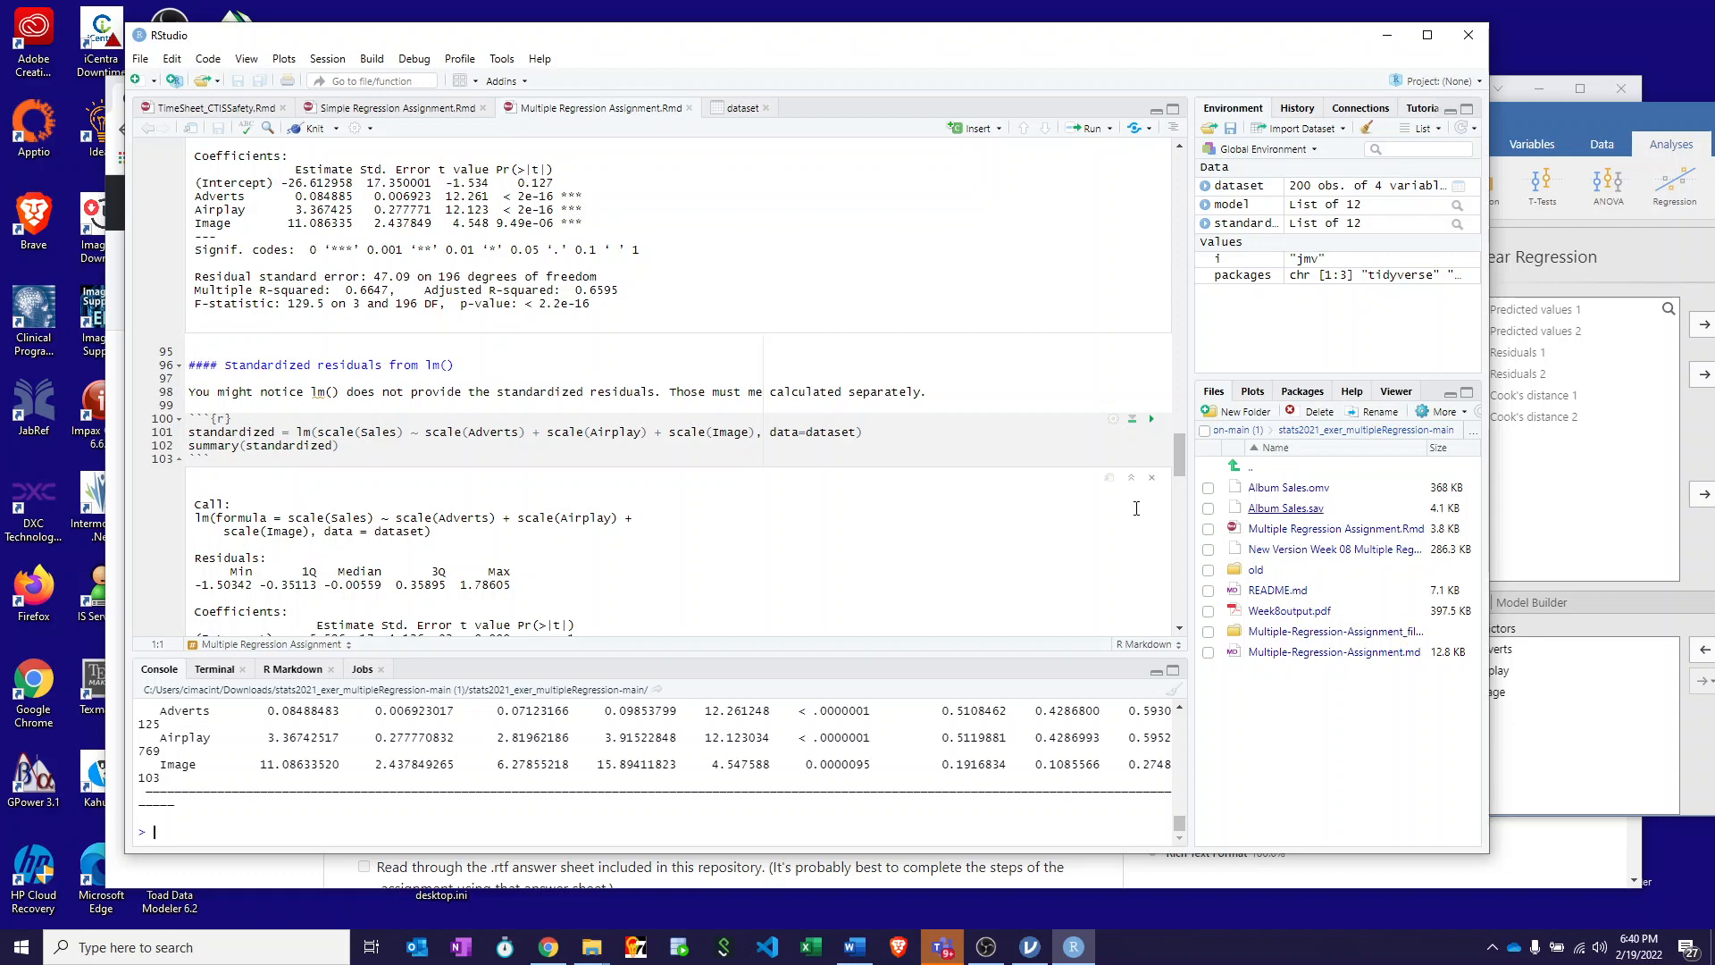
Step: Bring up the local assignment folder, switch to Chrome and open the file upload page of the stats2021_exer_multipleRegression repository on GitHub
mouse_move(591, 954)
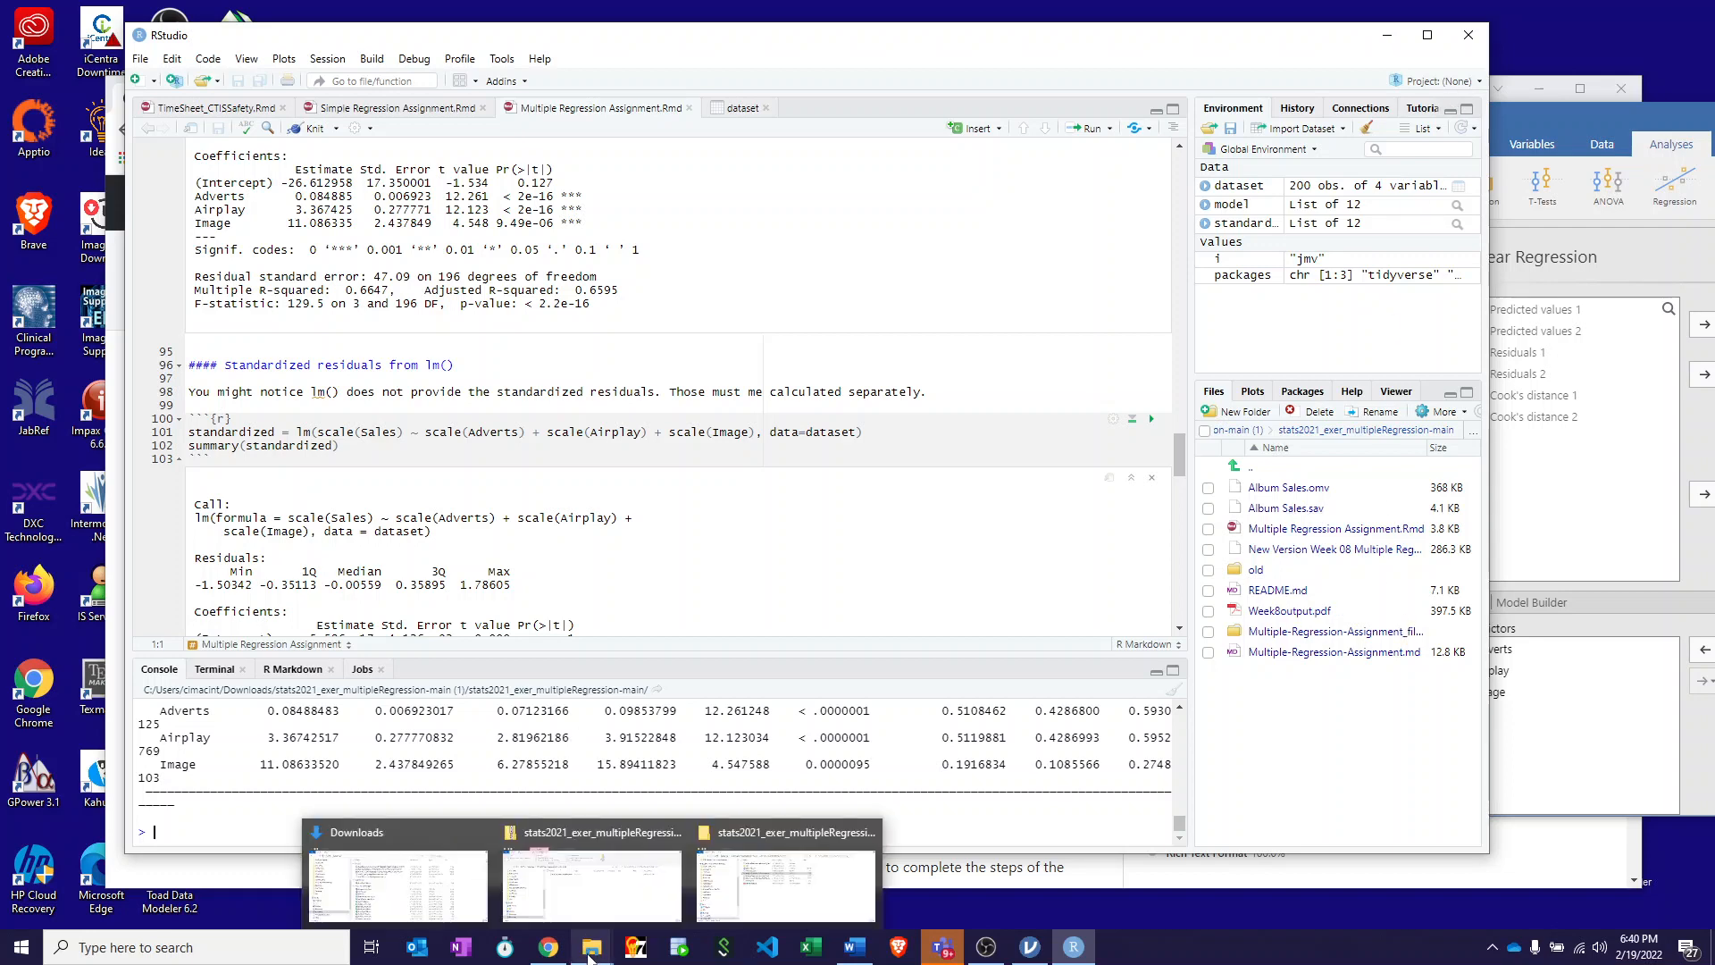
click(835, 893)
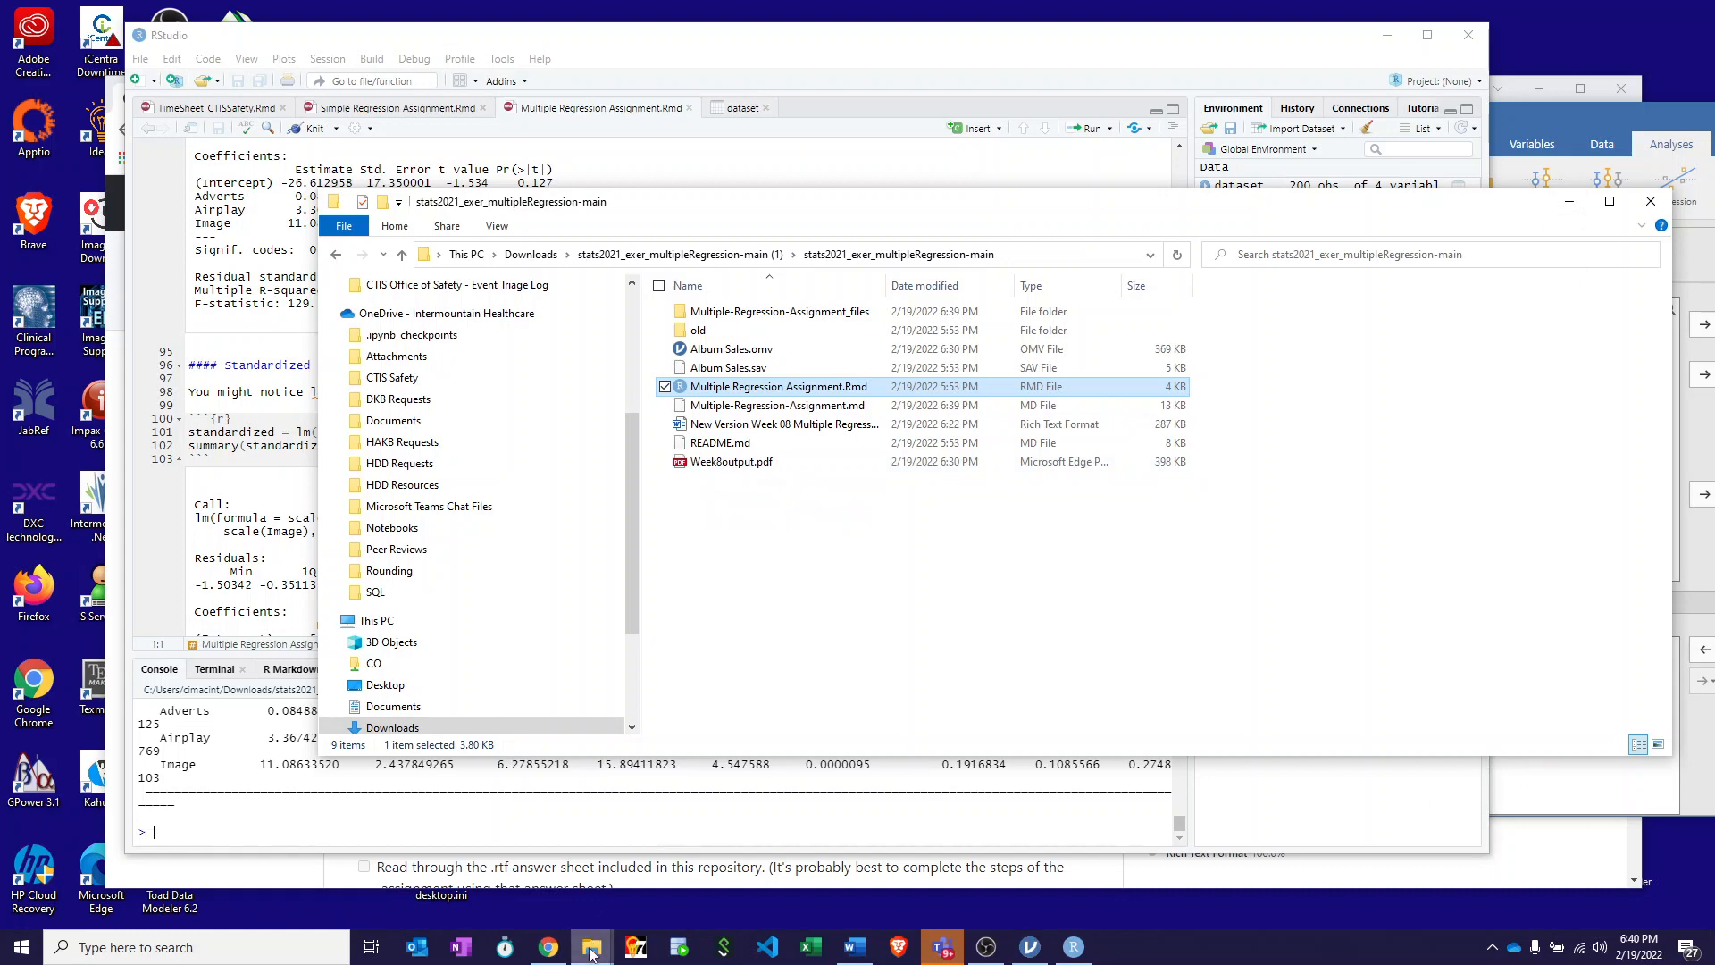
mouse_move(548, 949)
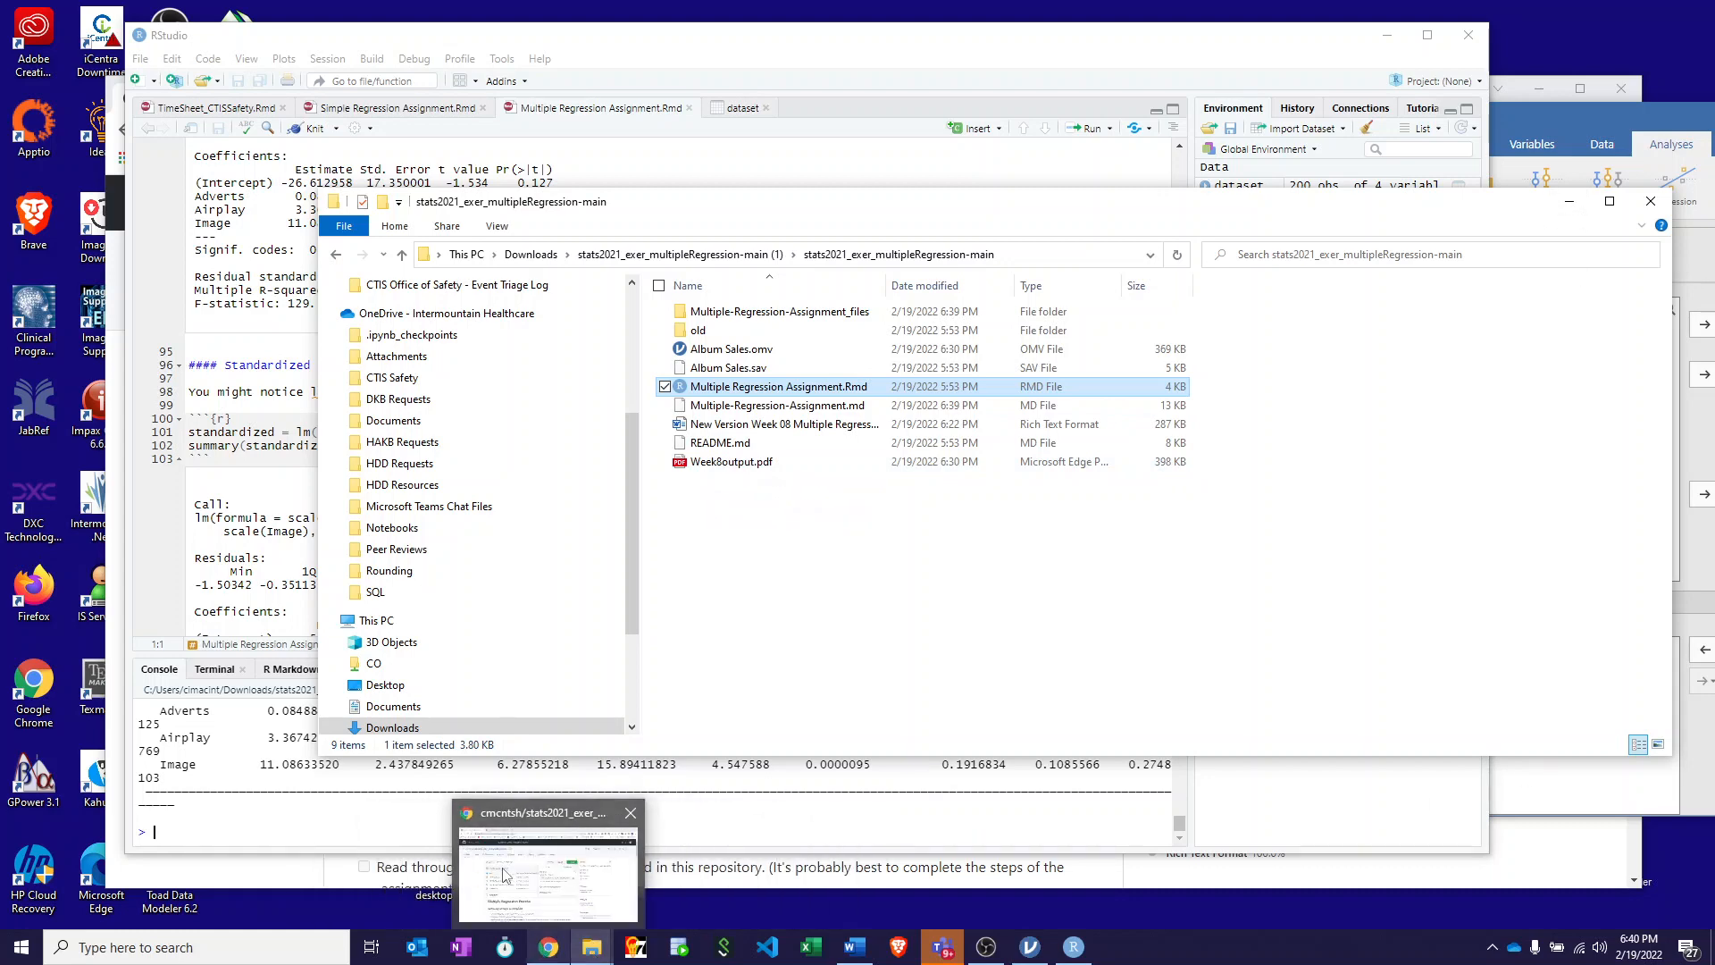
click(504, 874)
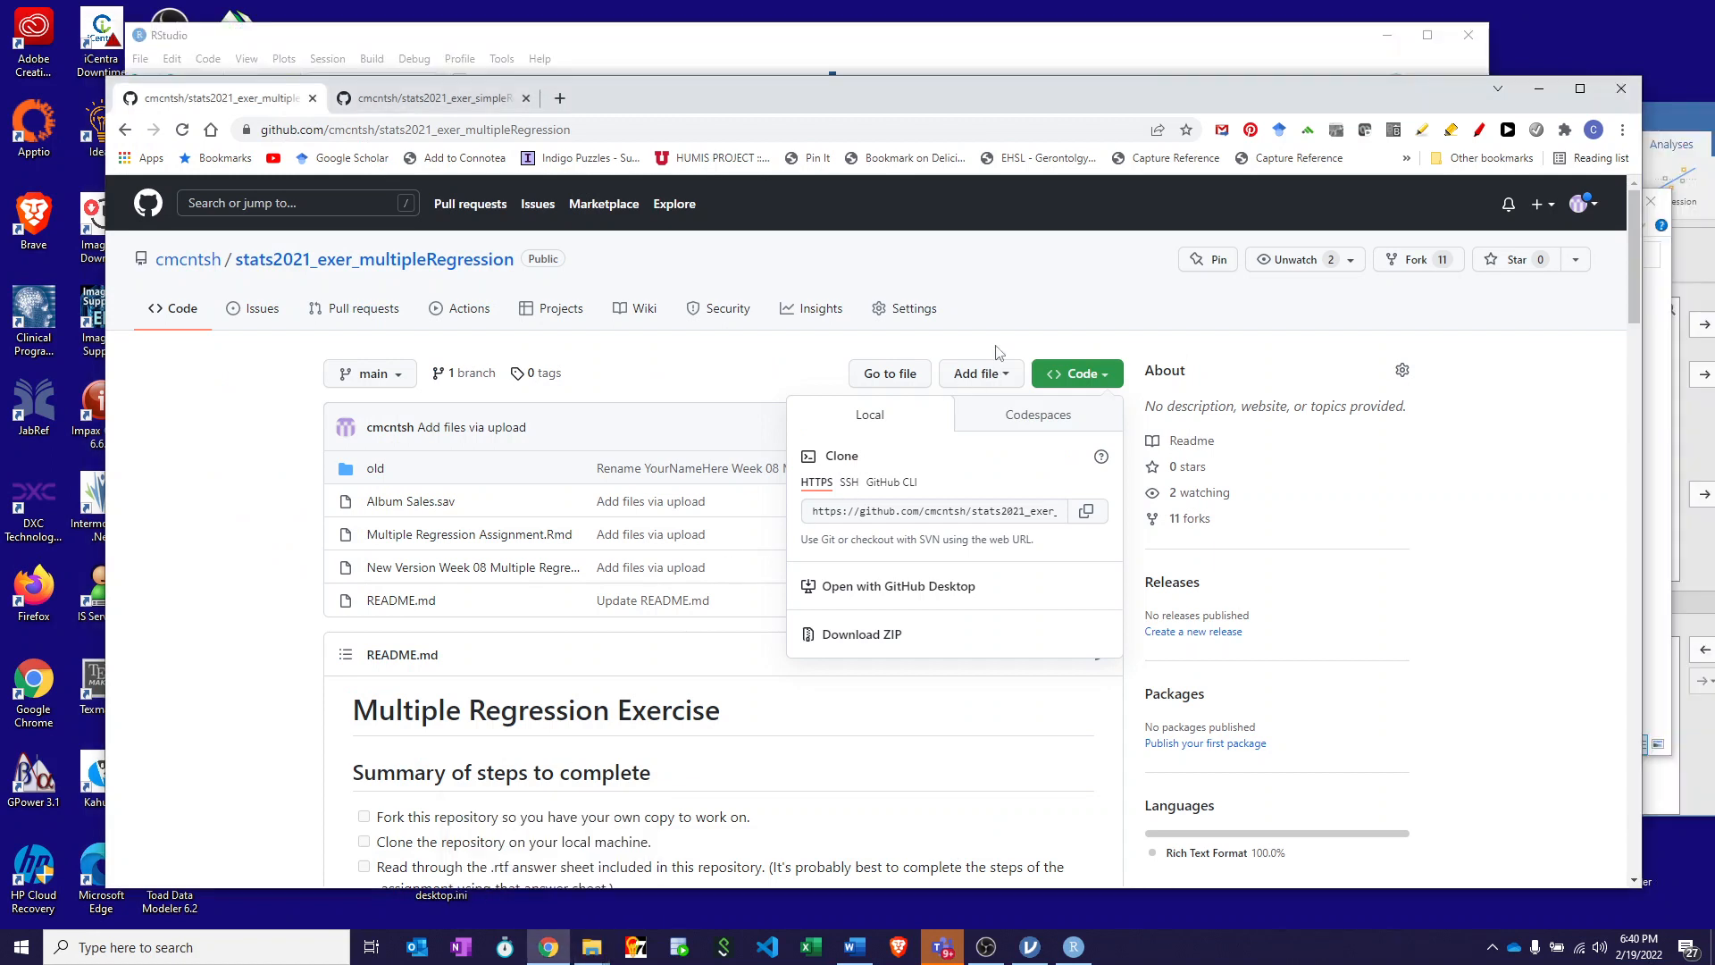
click(1023, 276)
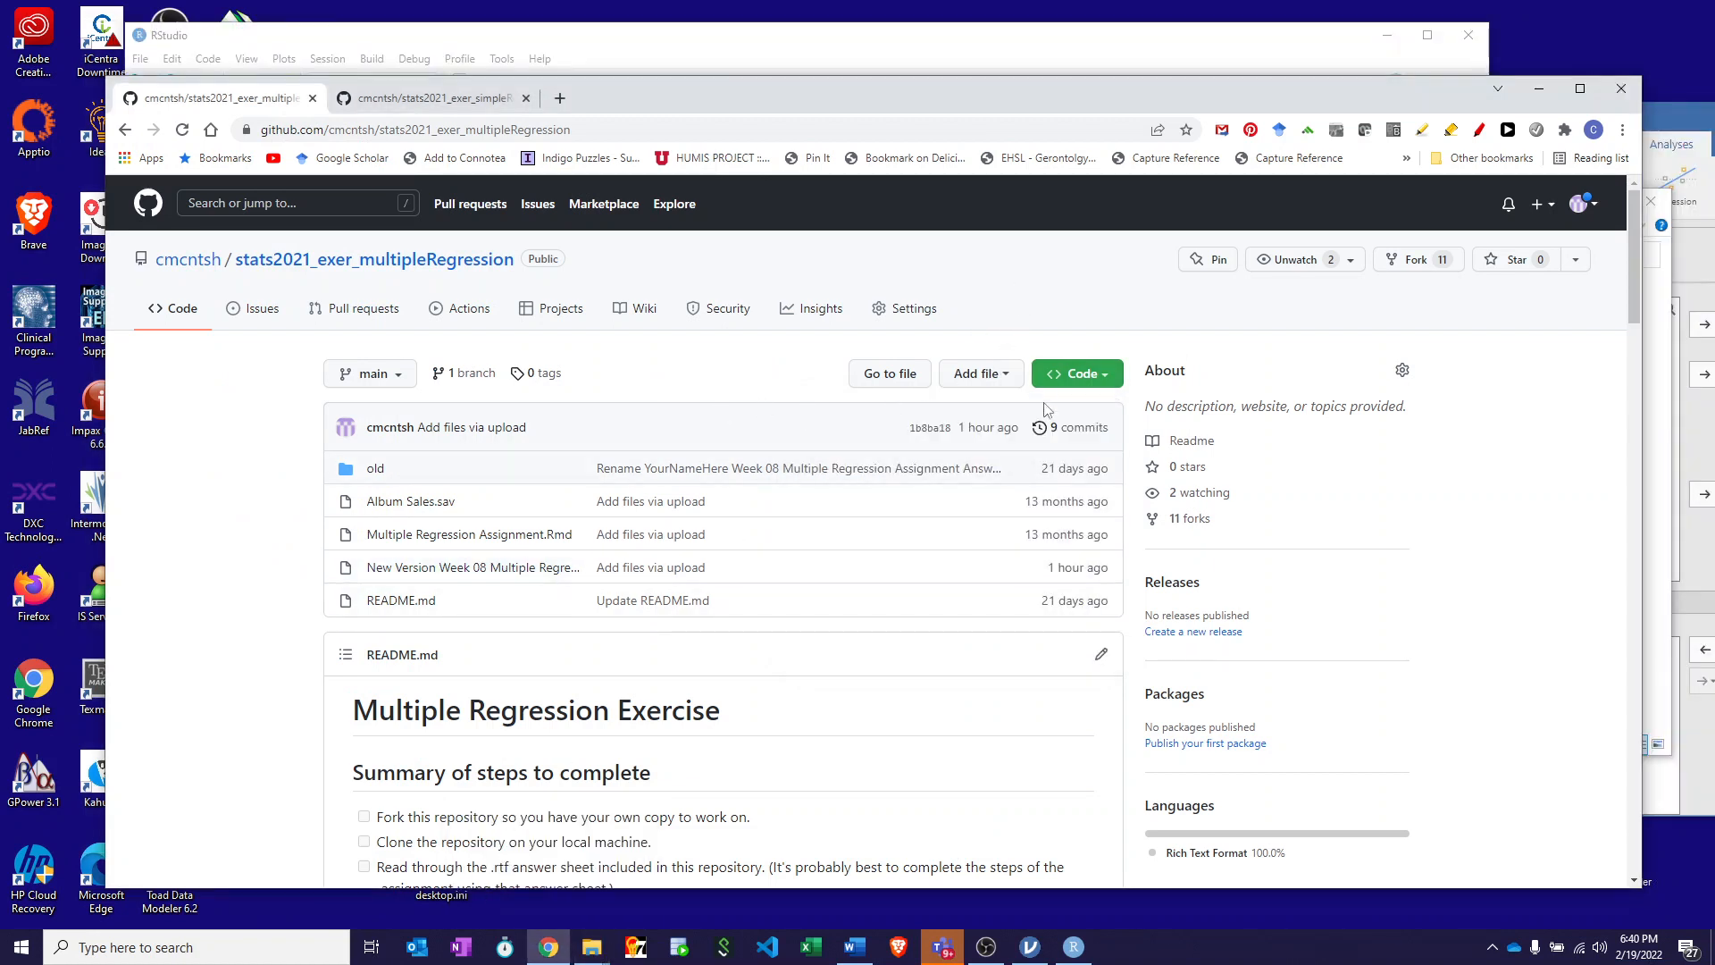
click(1006, 375)
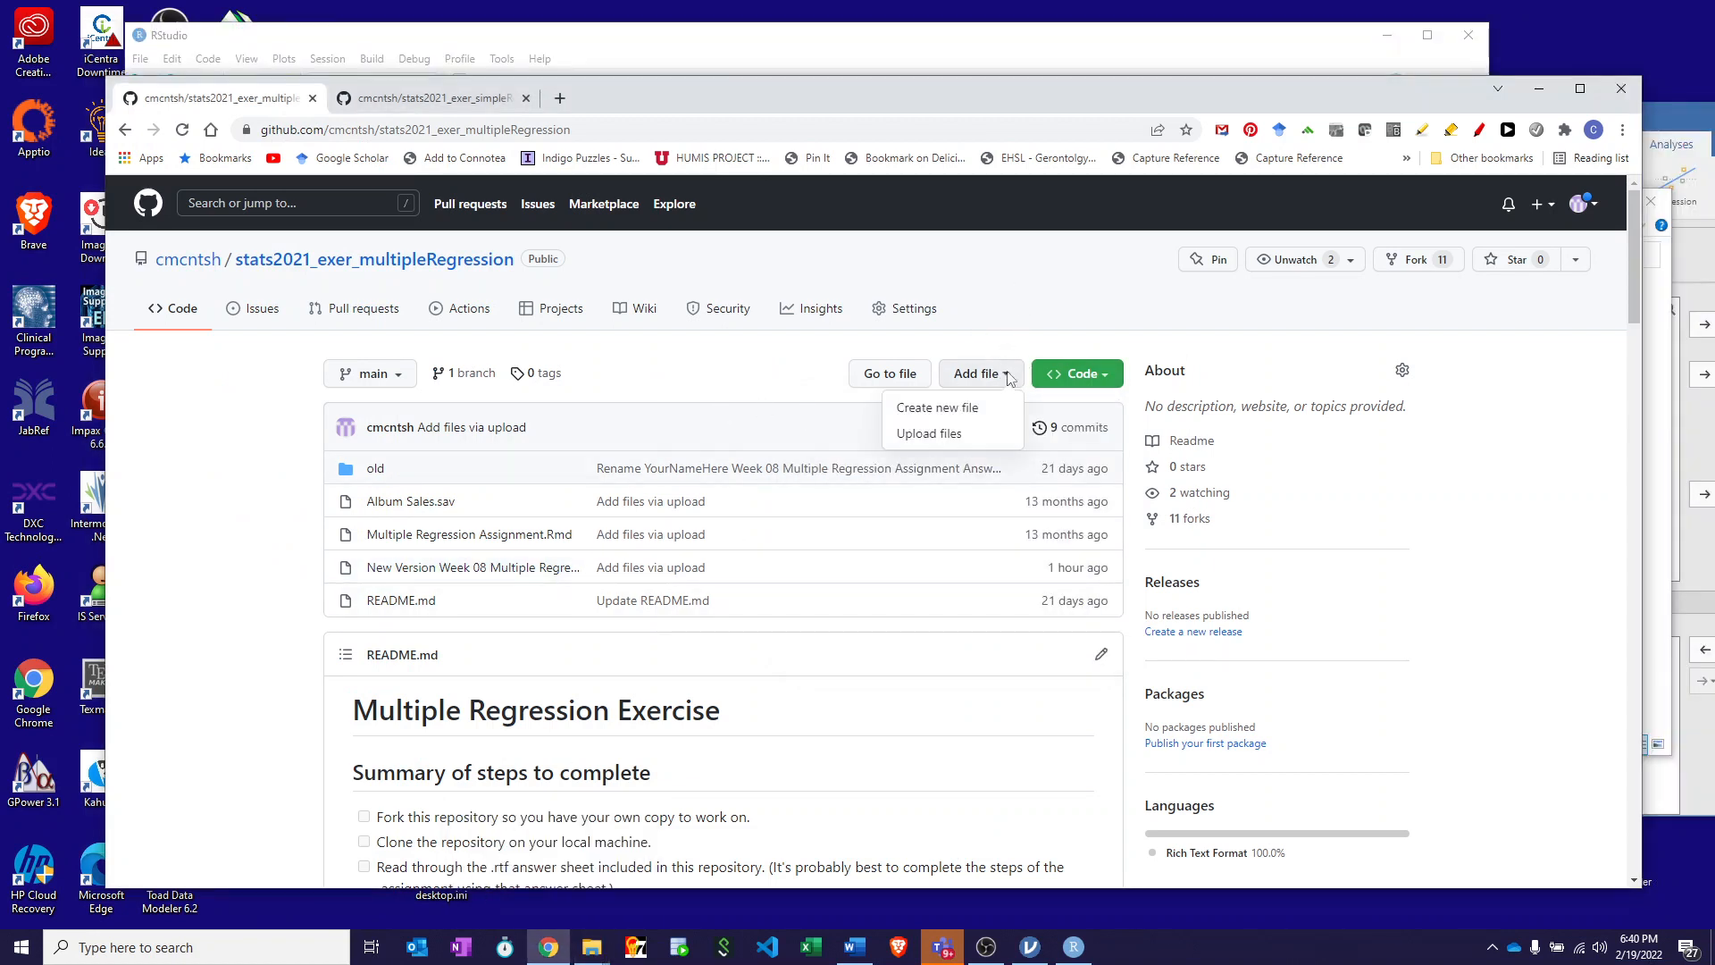
click(946, 439)
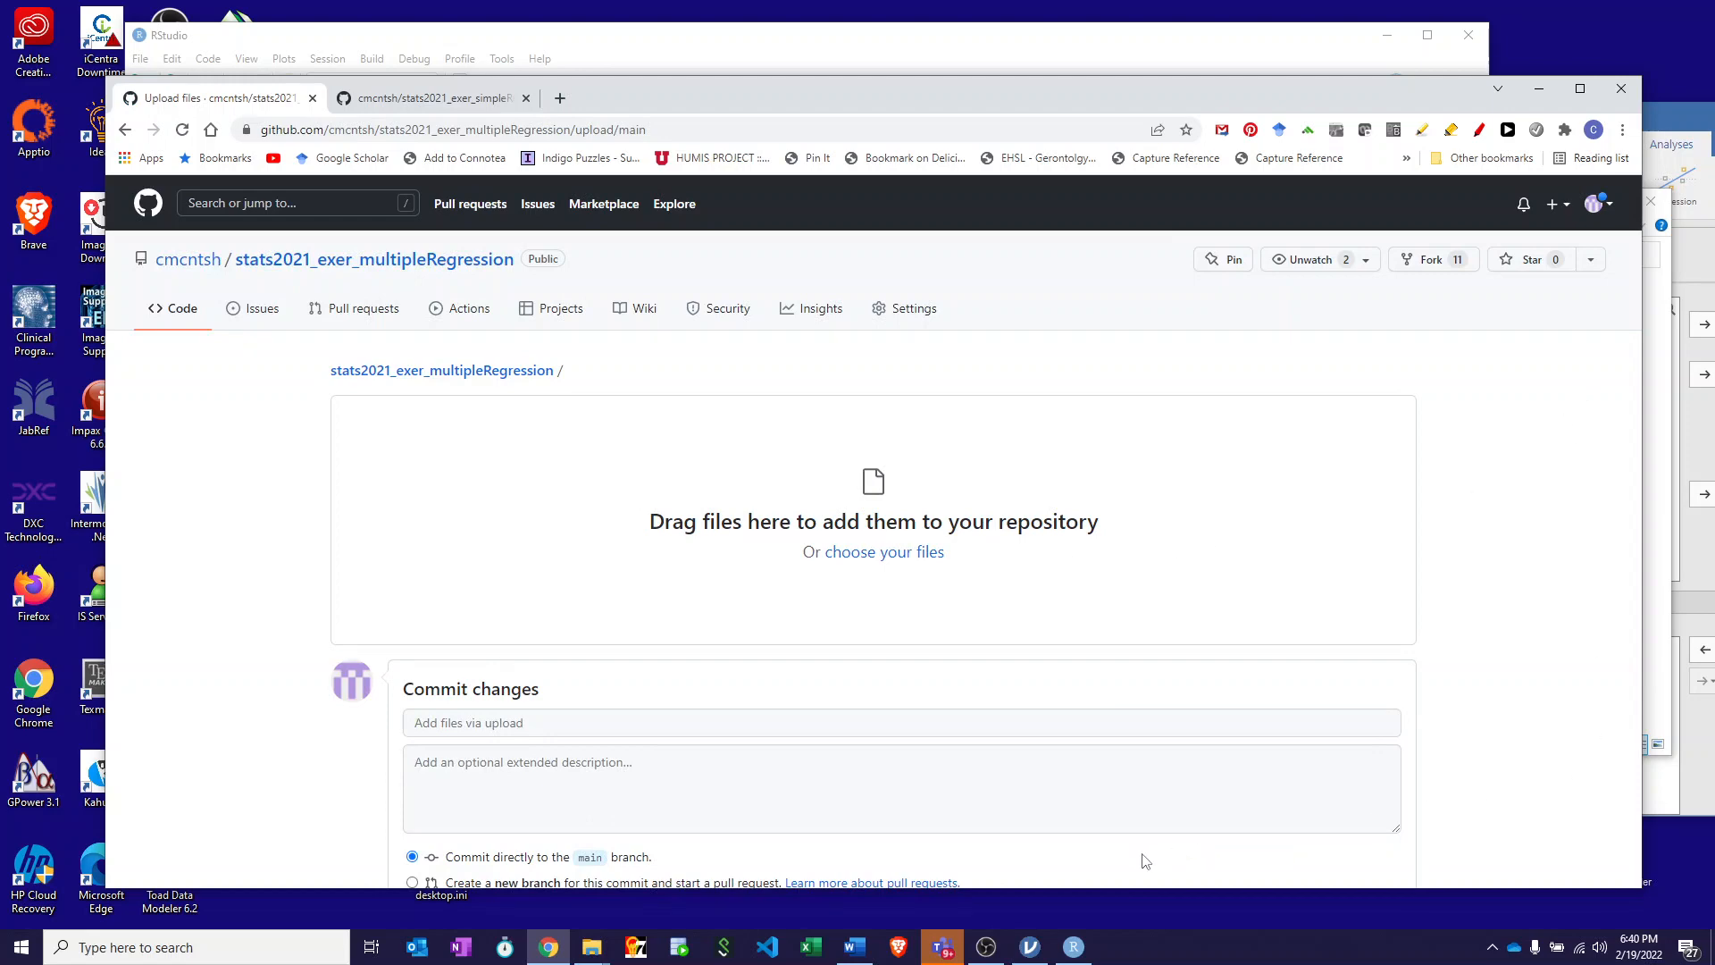
Step: Stage Album Sales.omv, Multiple-Regression-Assignment.md and Week8output.pdf from the local folder on the GitHub upload page and cancel the commit
mouse_move(591, 947)
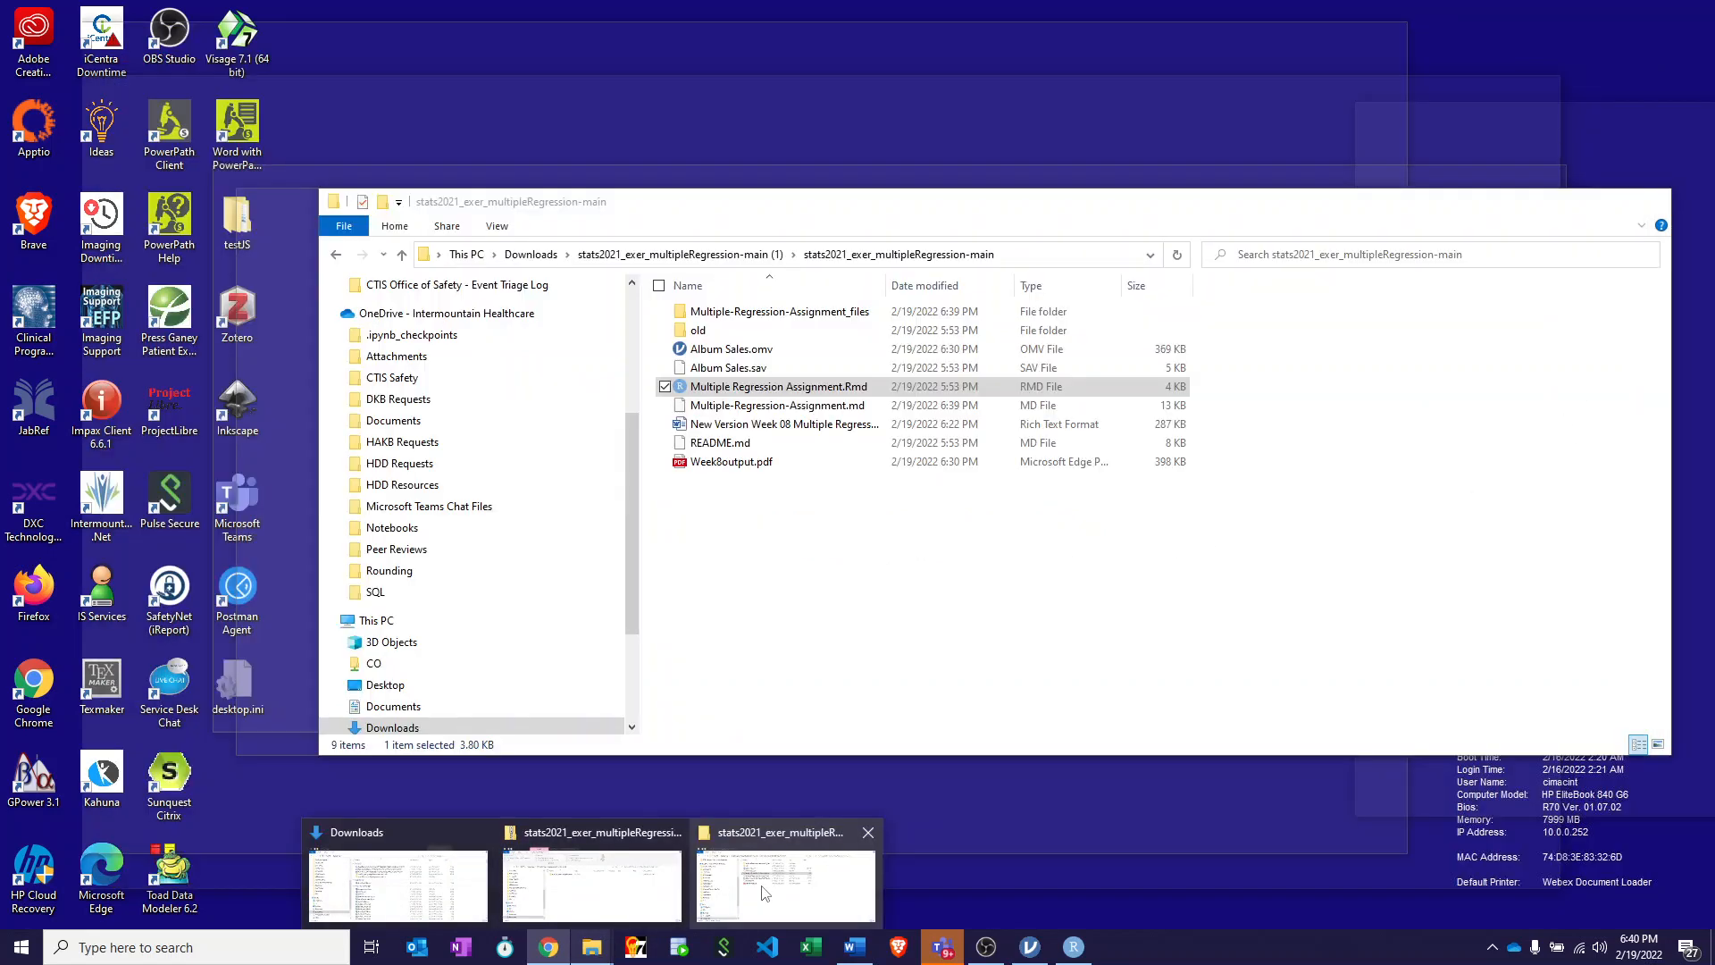
click(763, 893)
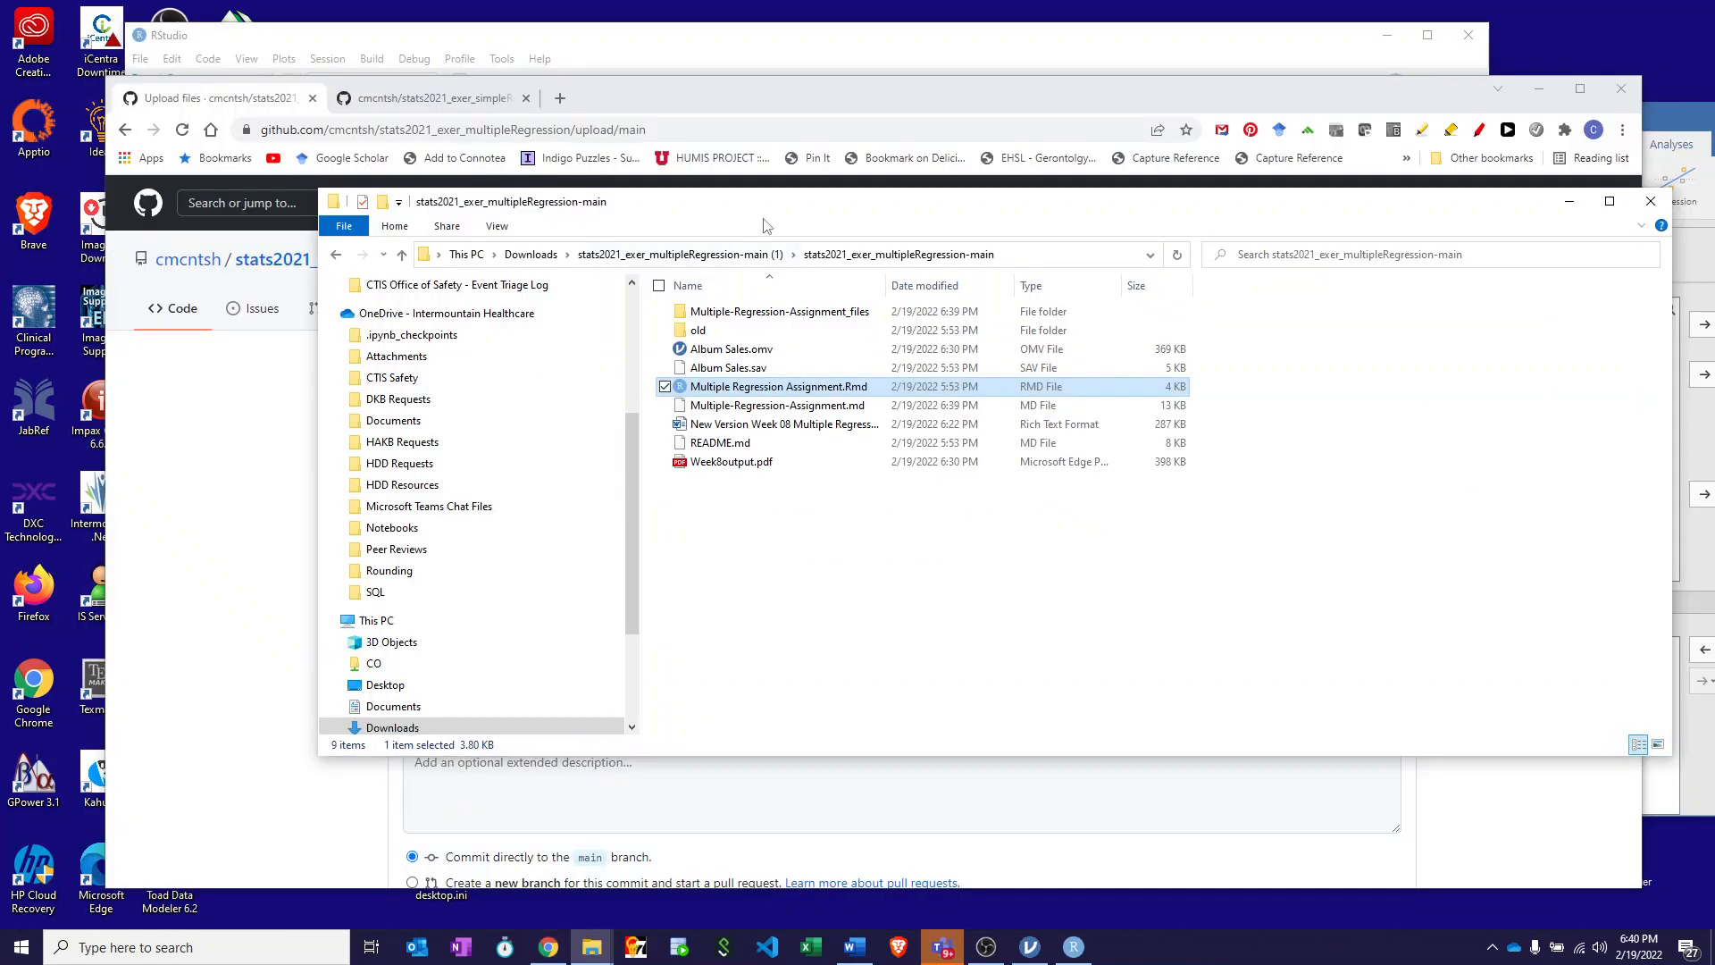
drag(750, 209, 1421, 317)
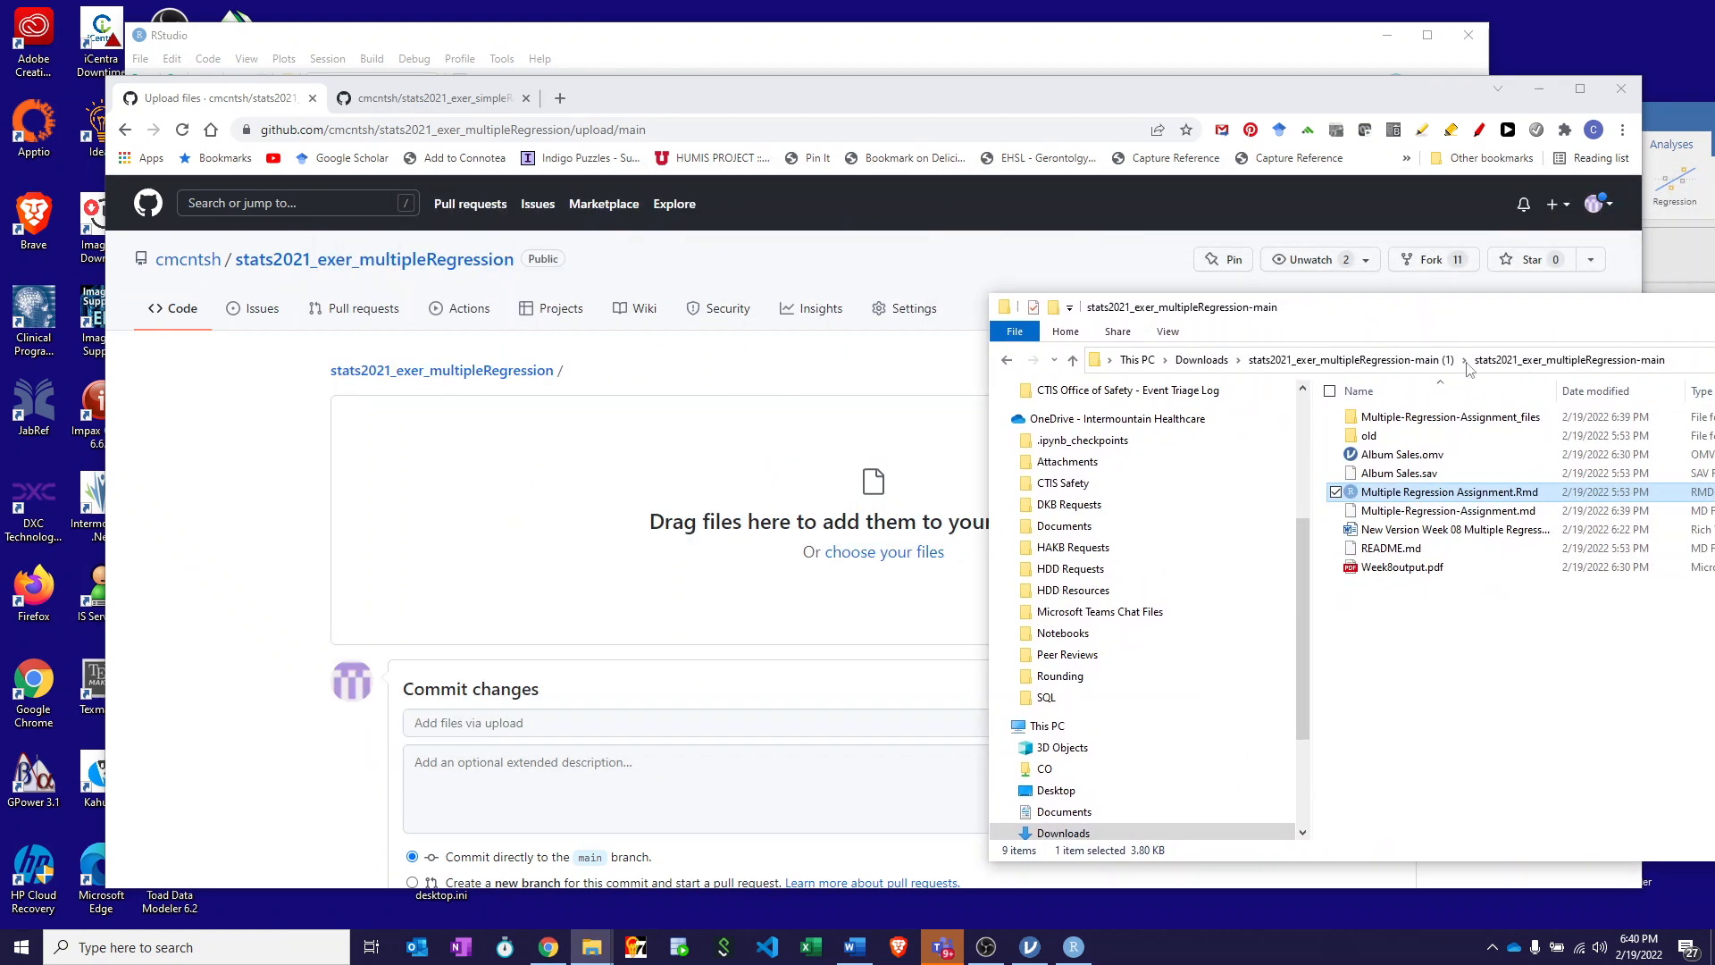
drag(1381, 460, 661, 479)
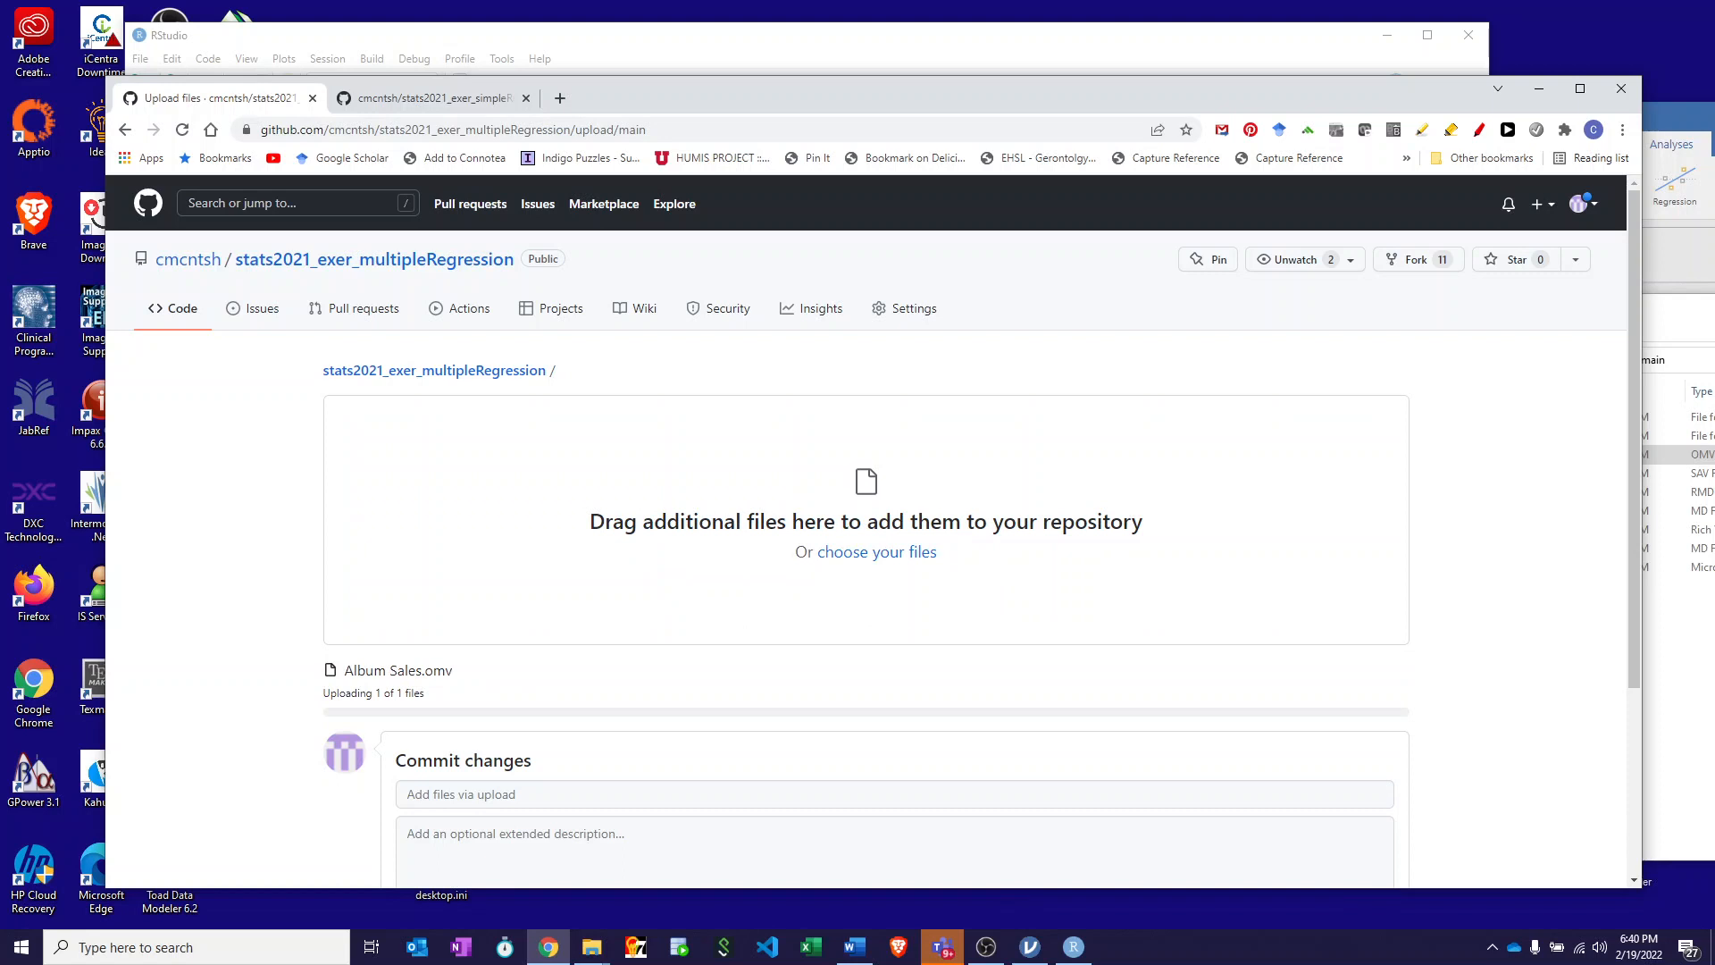
click(1681, 316)
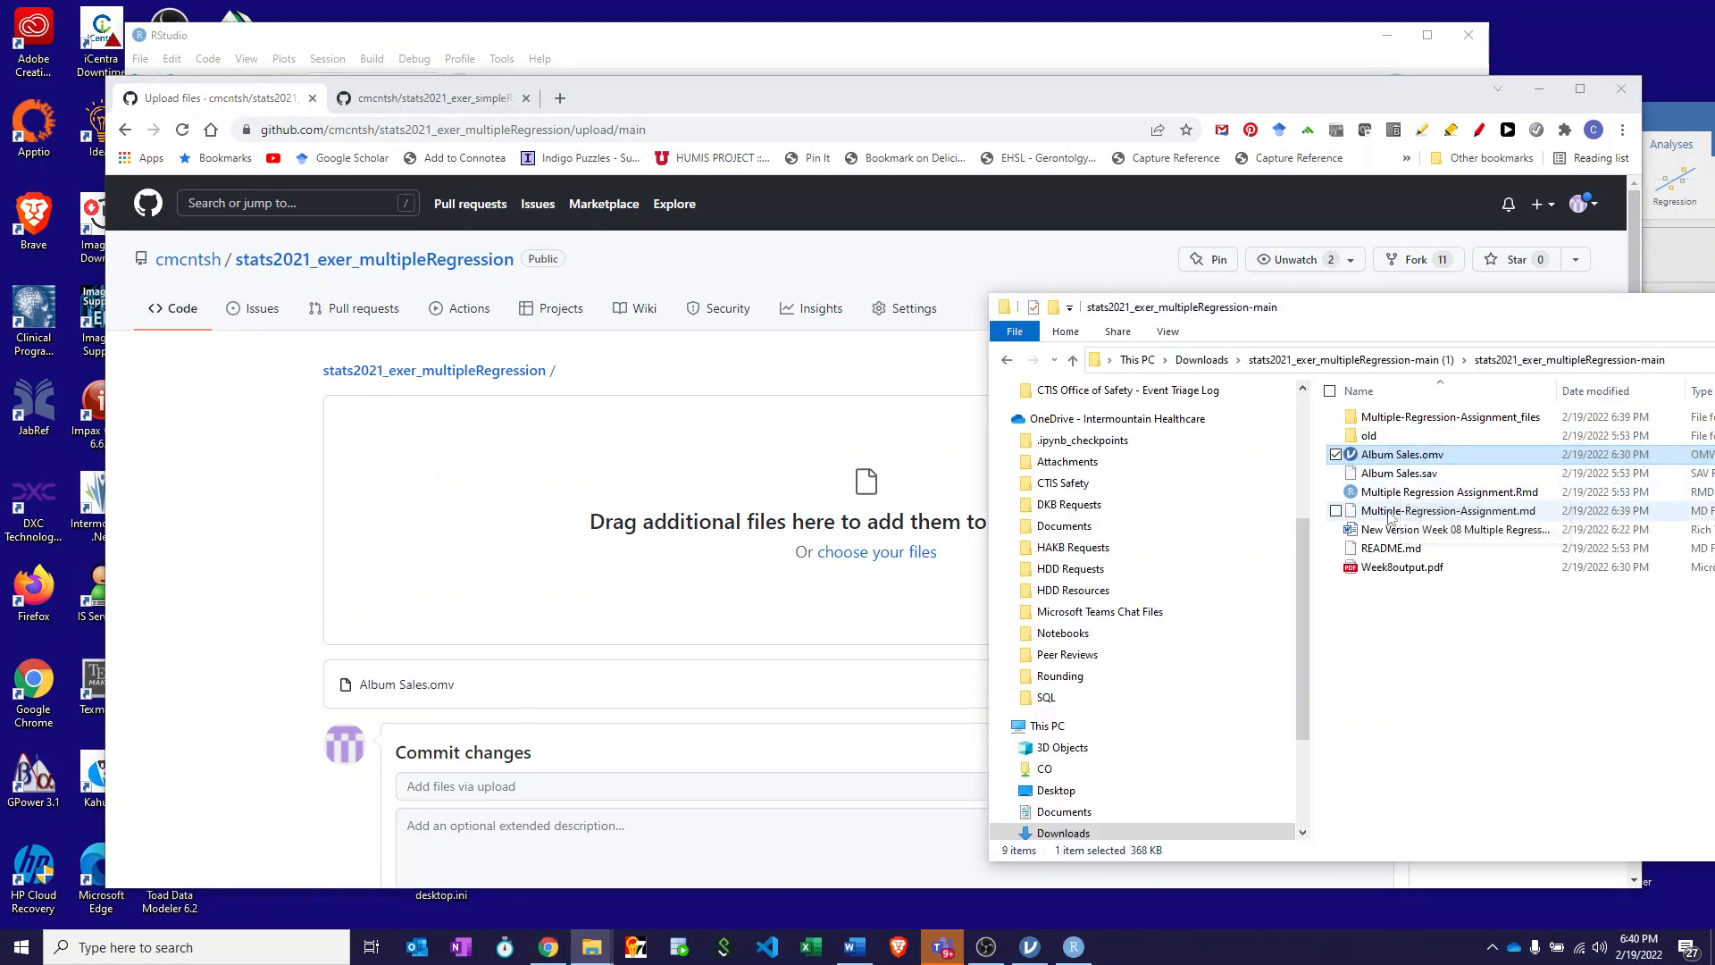
drag(1391, 514, 779, 534)
key(alt+Tab)
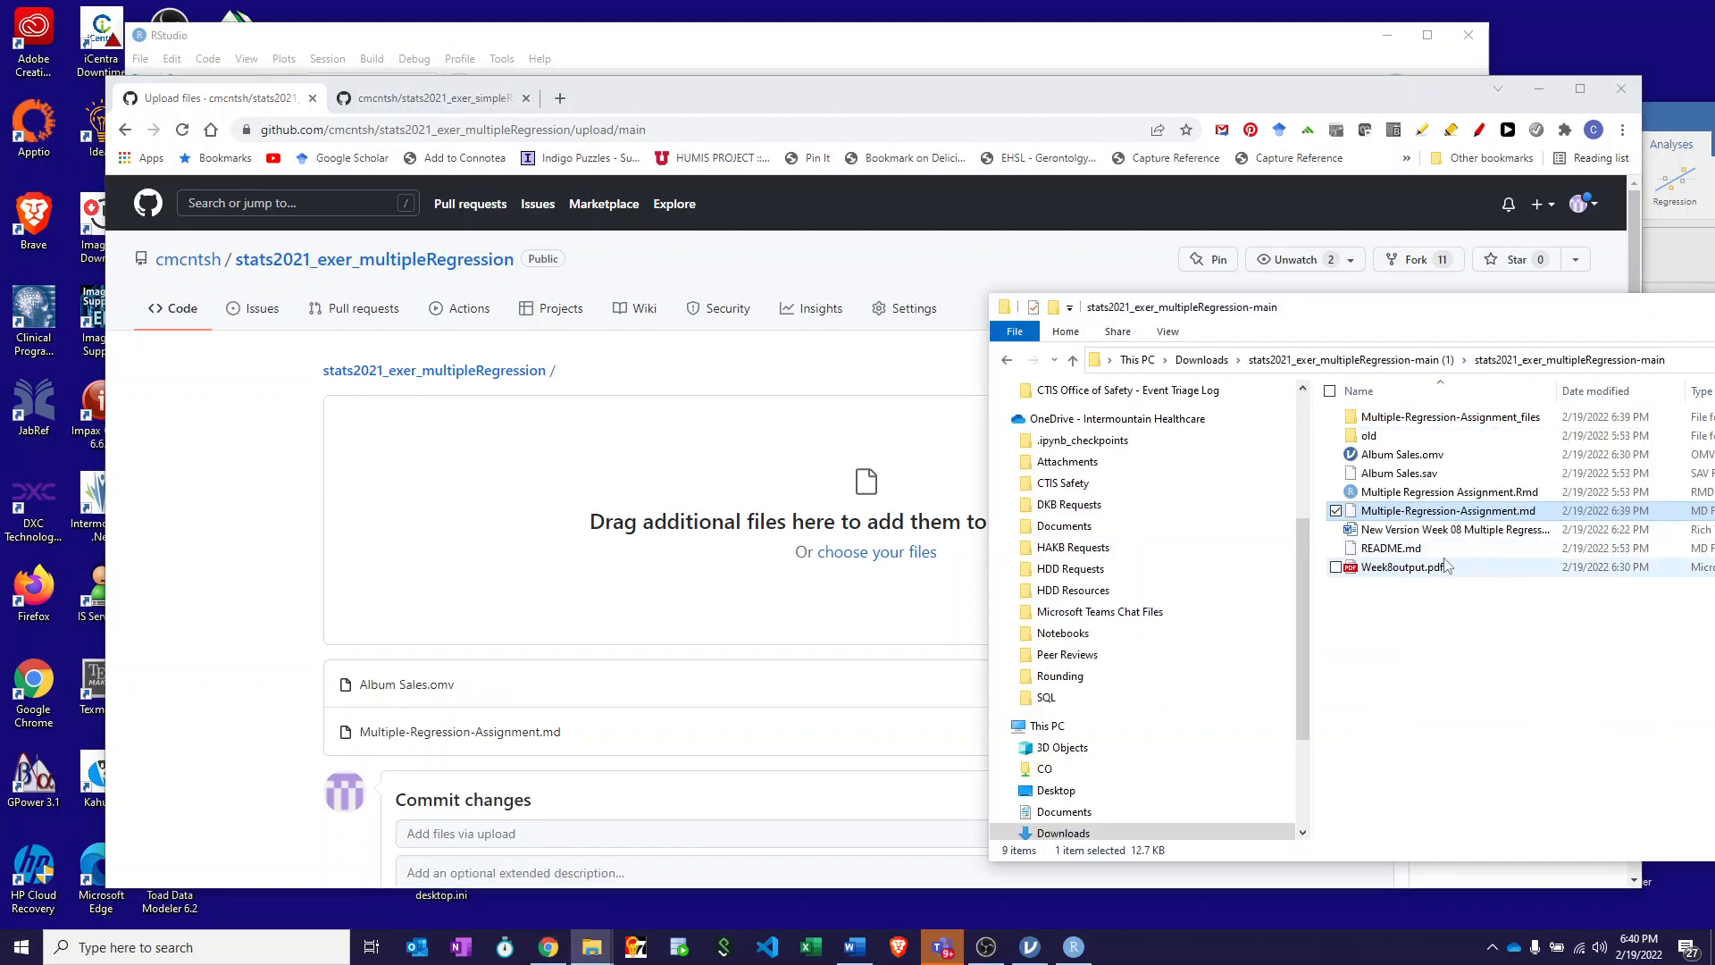
drag(1402, 570, 777, 555)
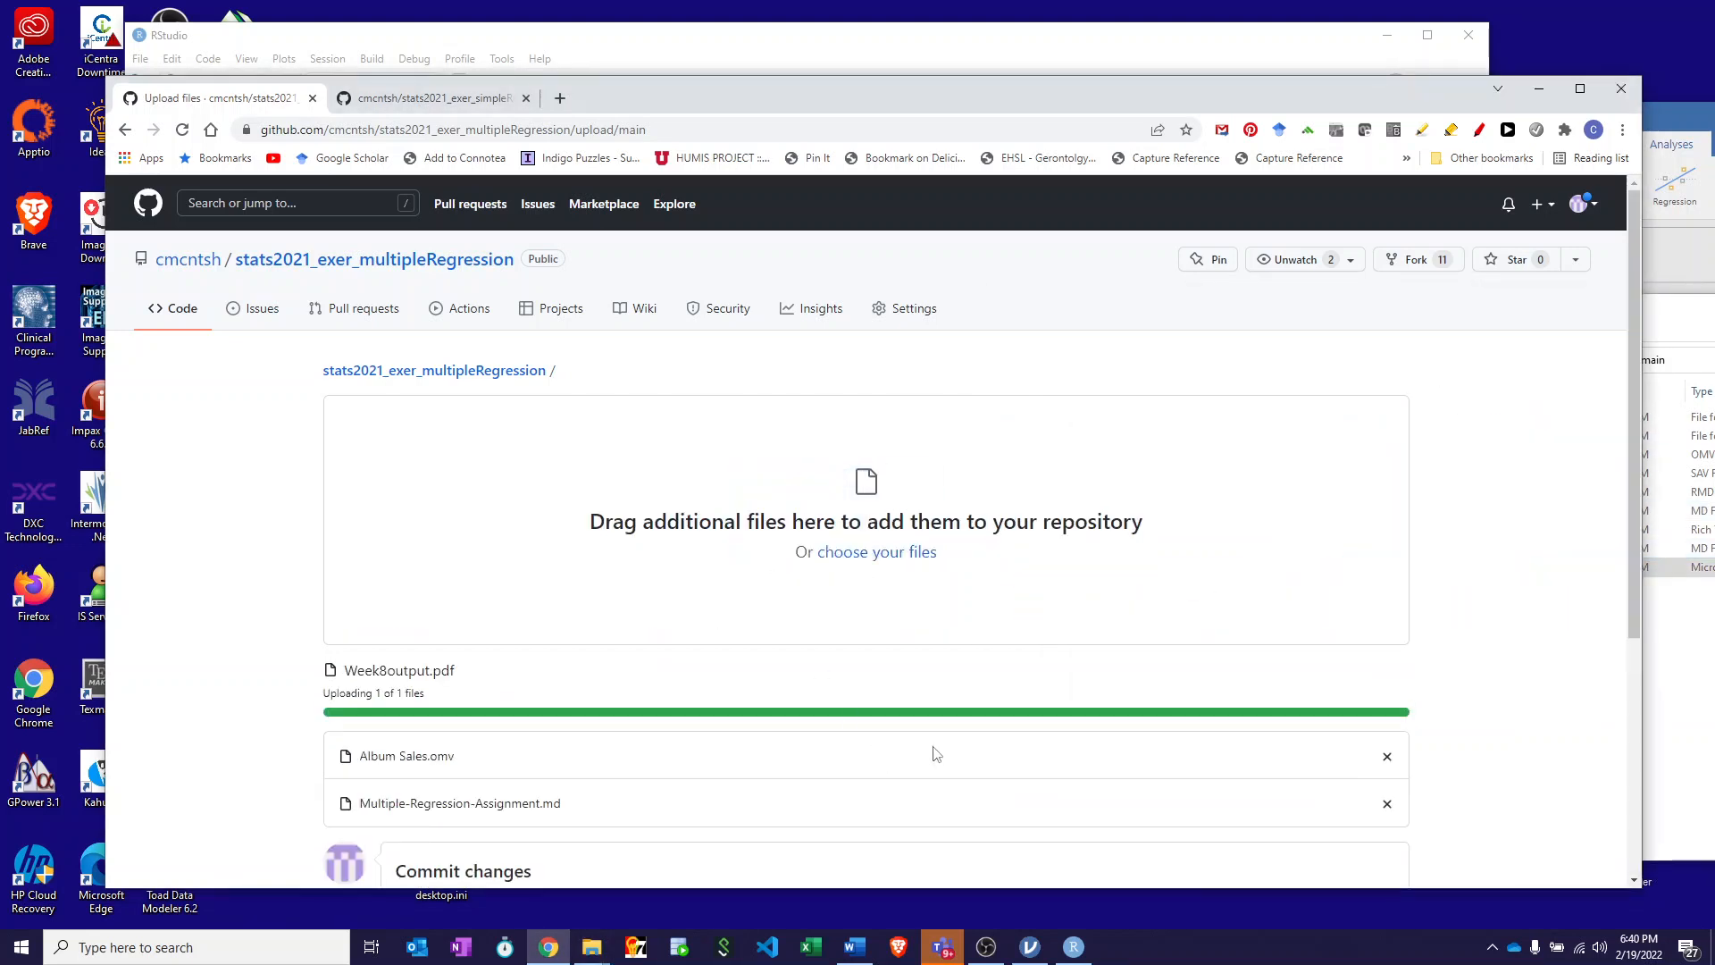
scroll(438, 719, down, 4)
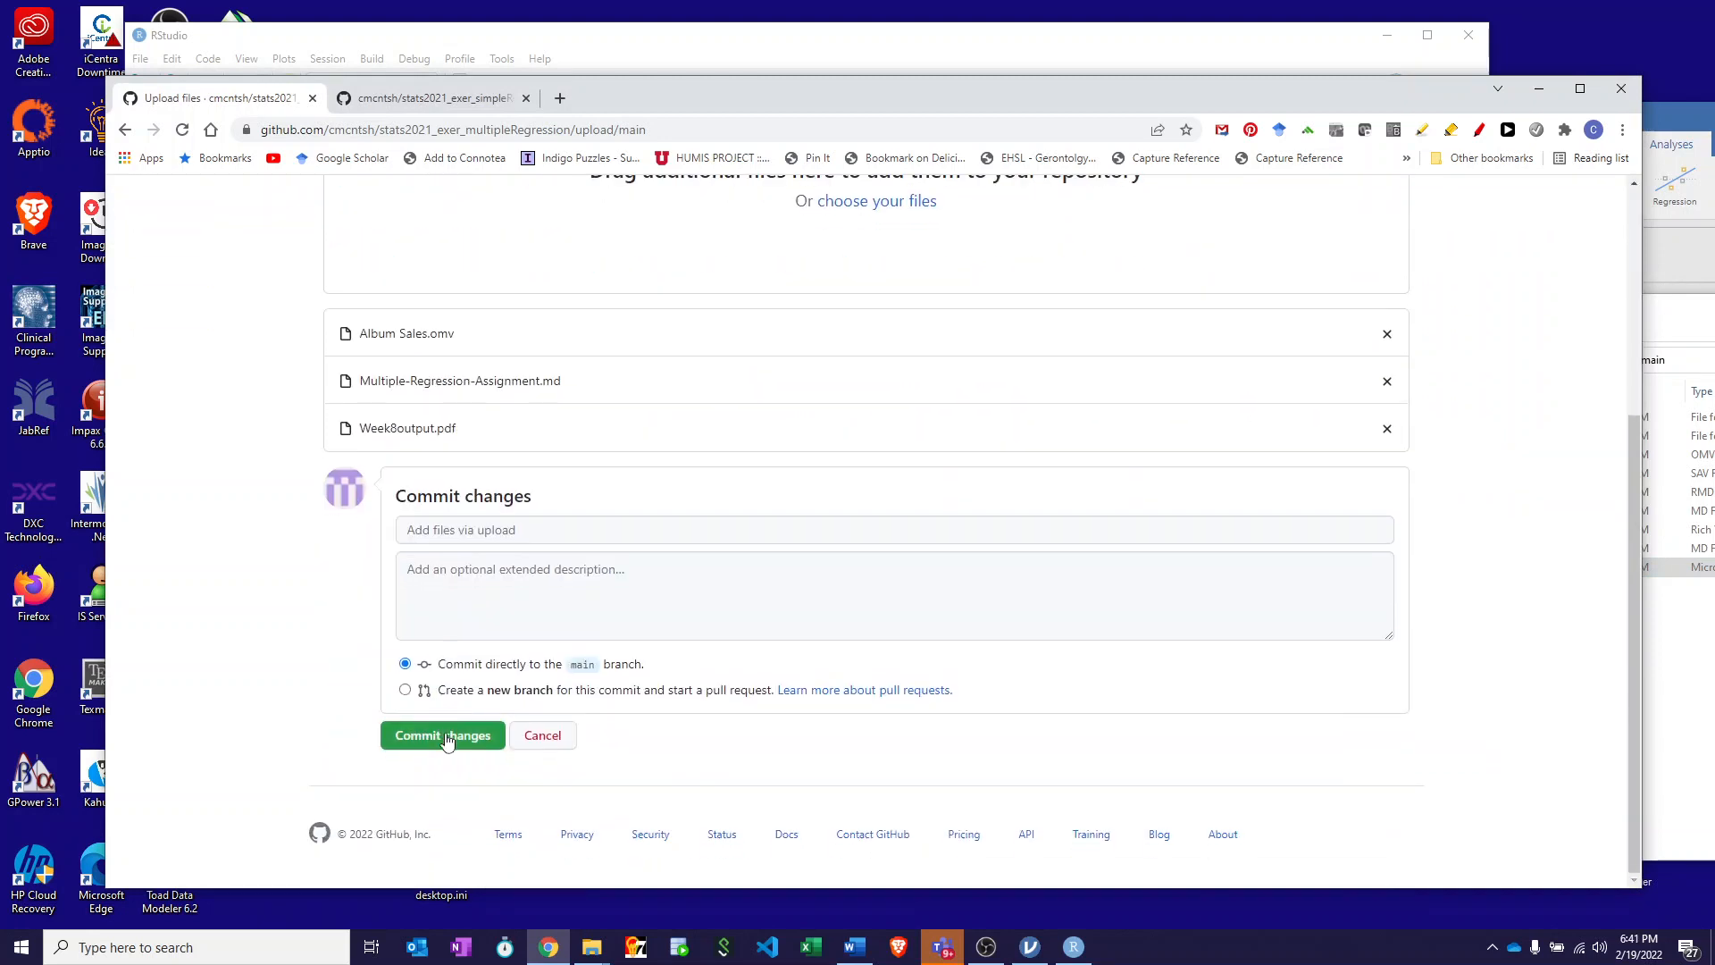
click(543, 736)
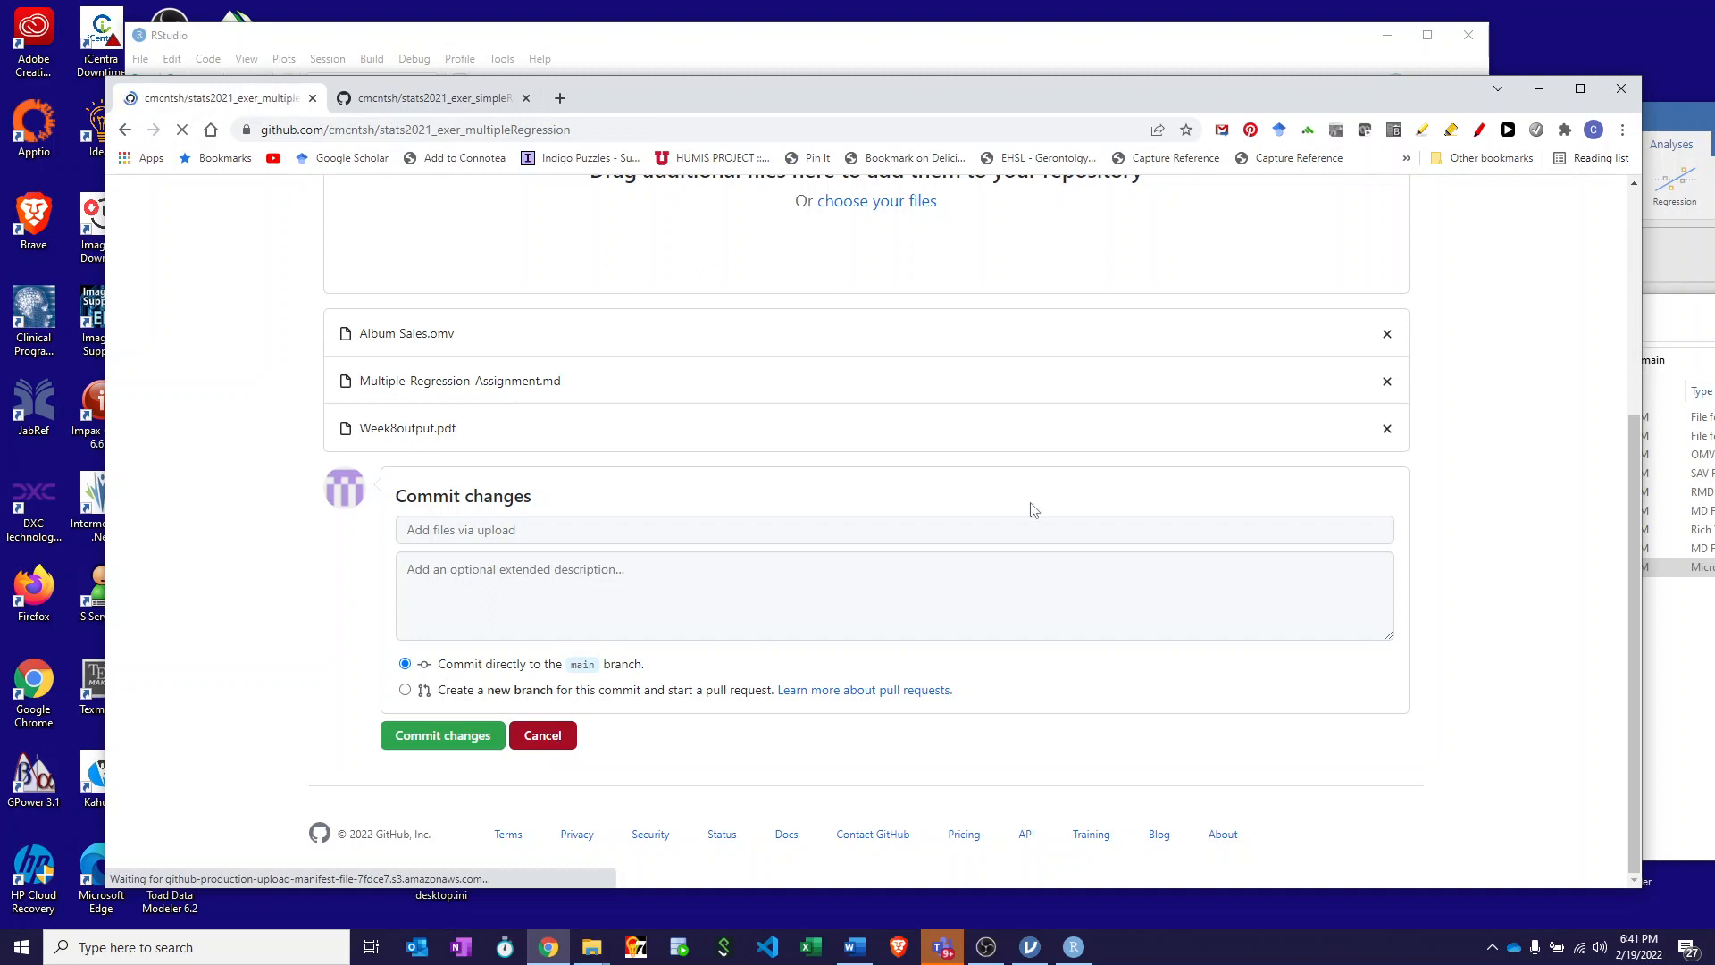